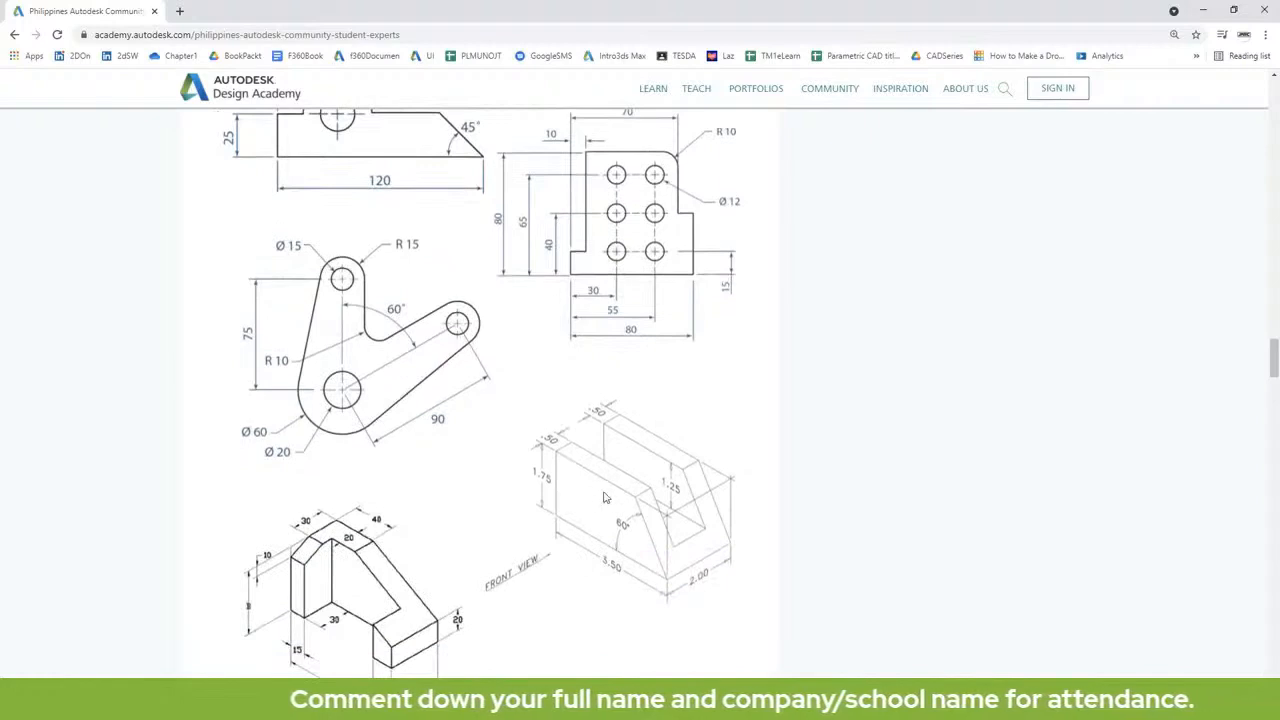
Step: Switch from the browser to Fusion 360 and check the units in the document settings
click(1205, 15)
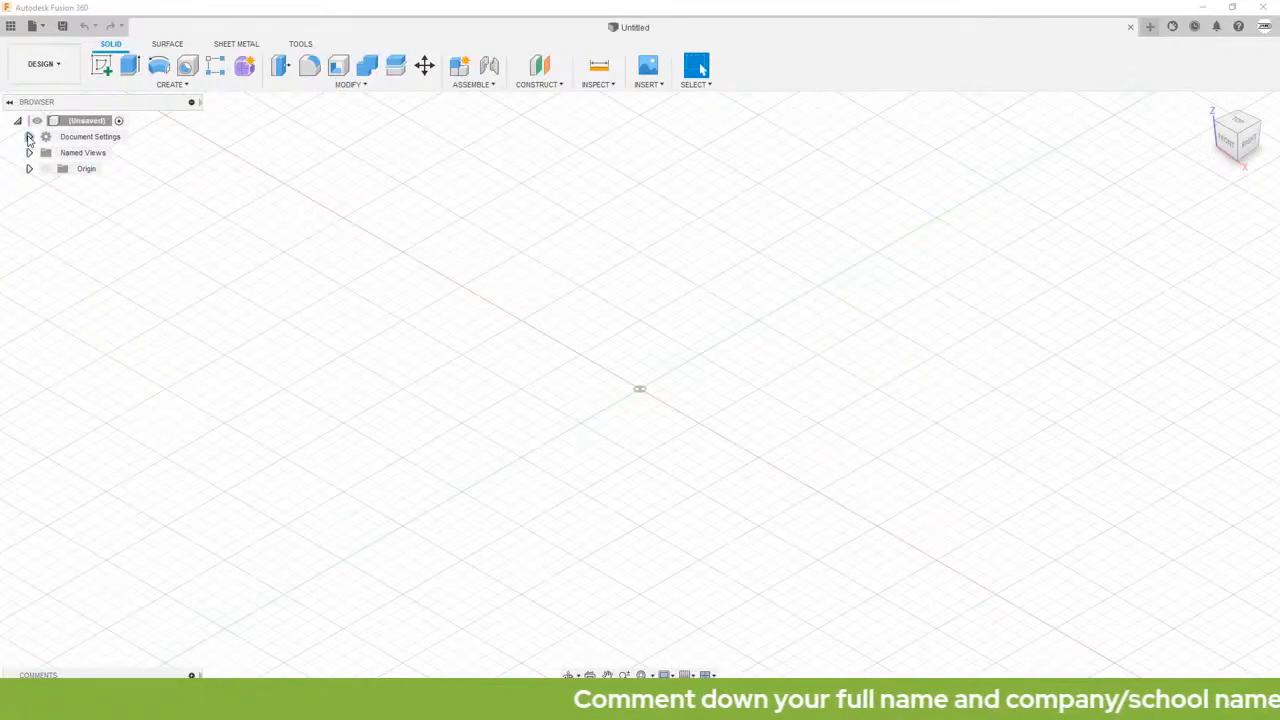
click(29, 137)
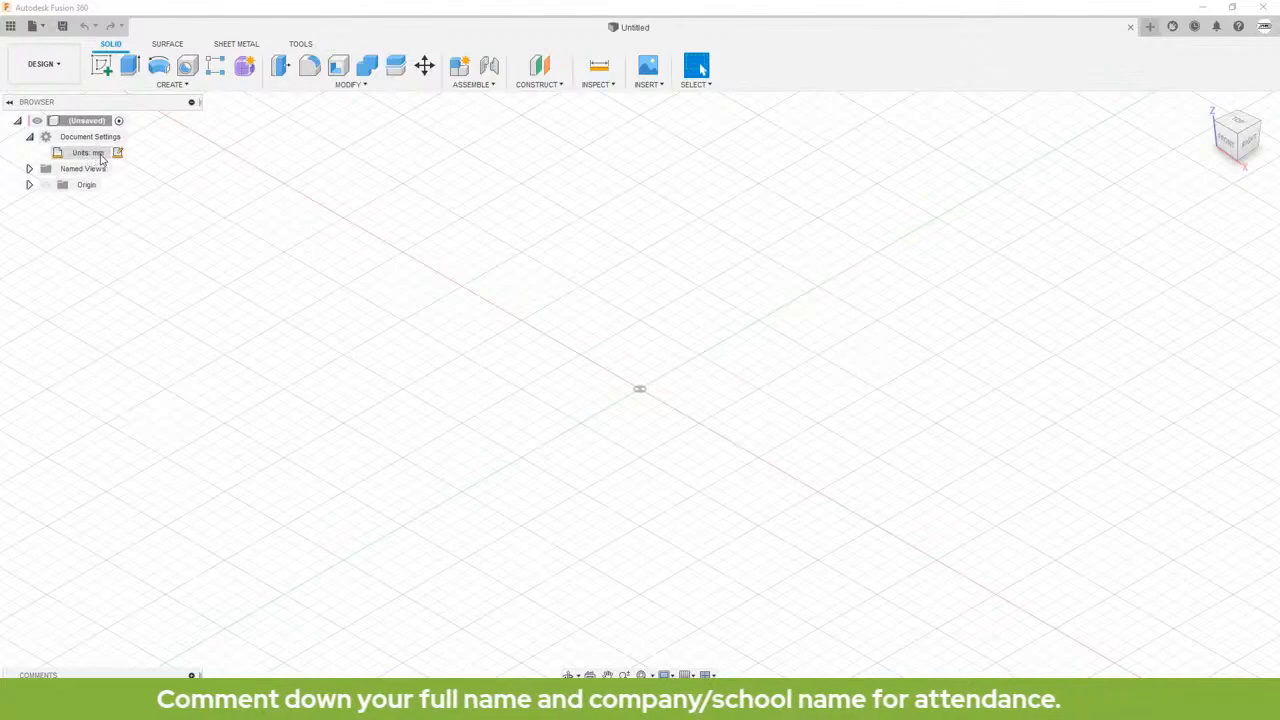
click(29, 137)
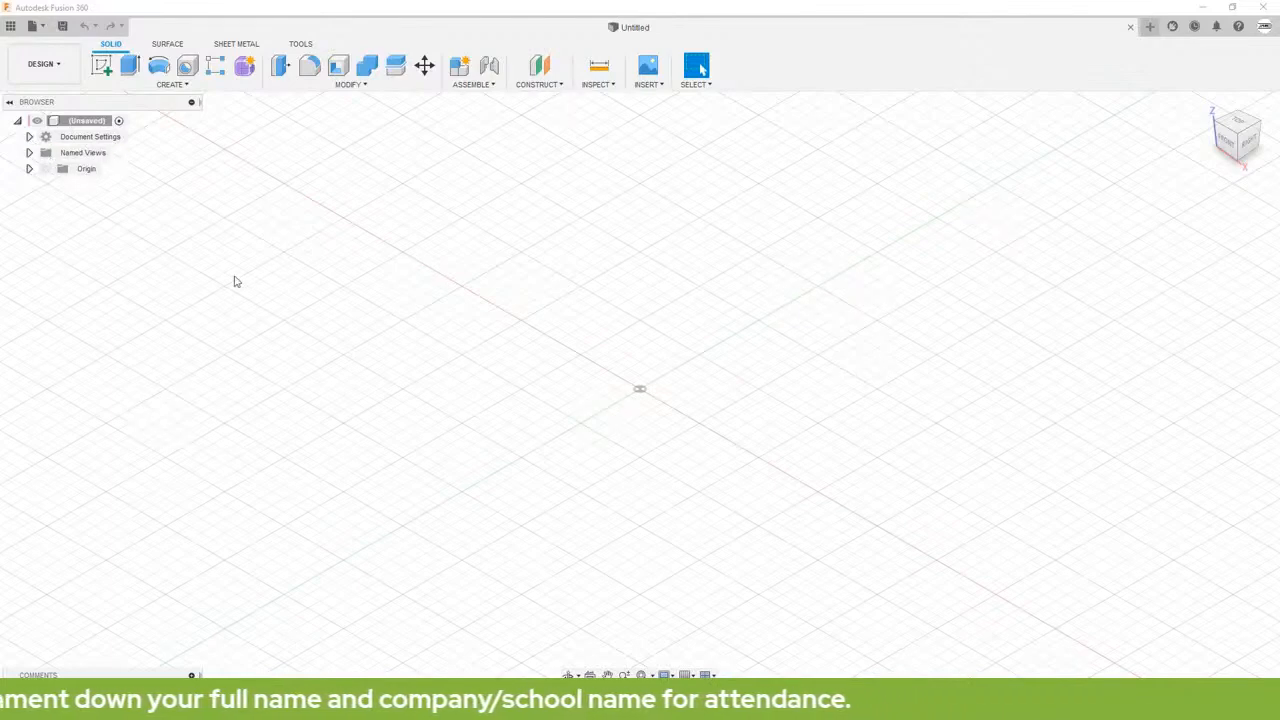
Step: Show the origin planes and start a new sketch on the front (XZ) plane
click(45, 169)
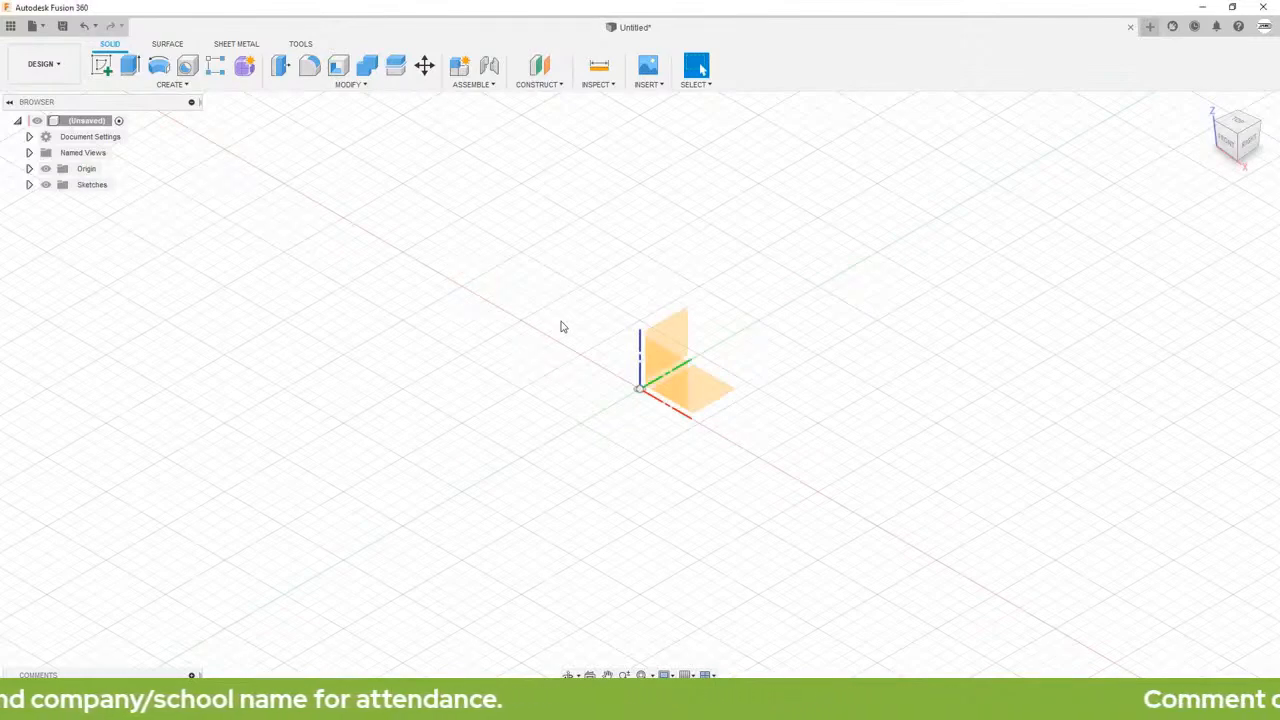
click(682, 384)
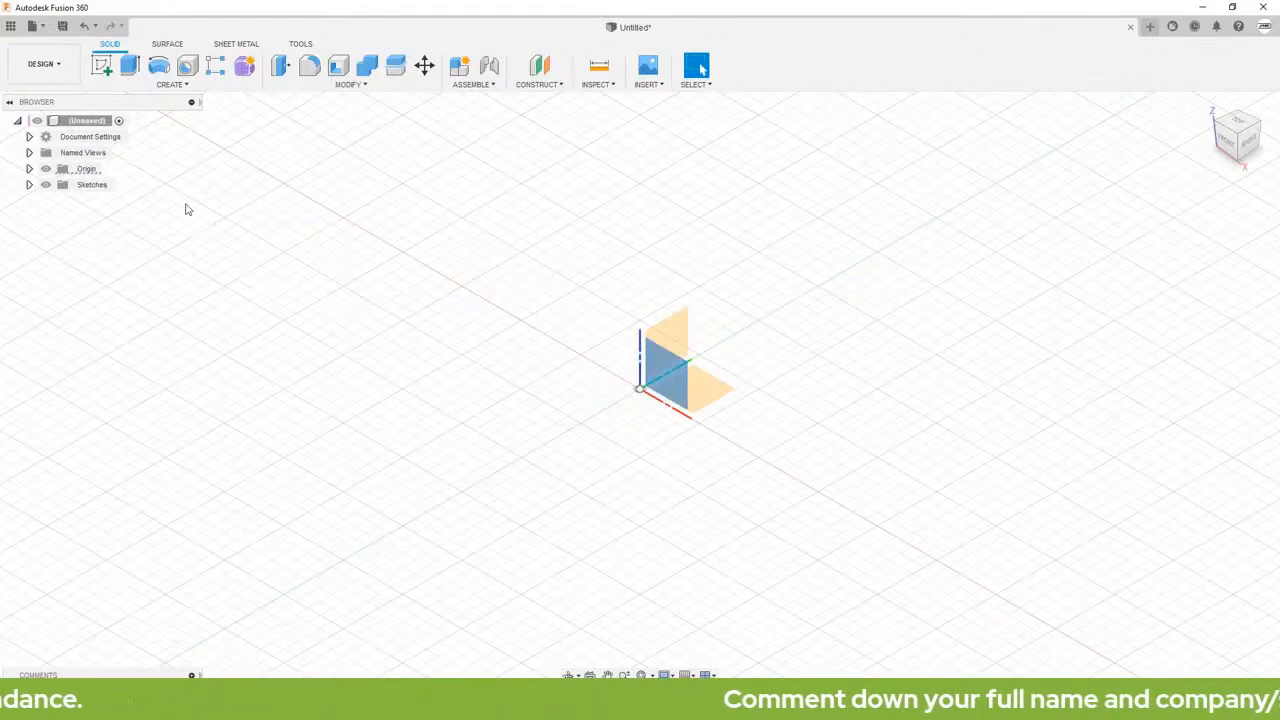
click(102, 67)
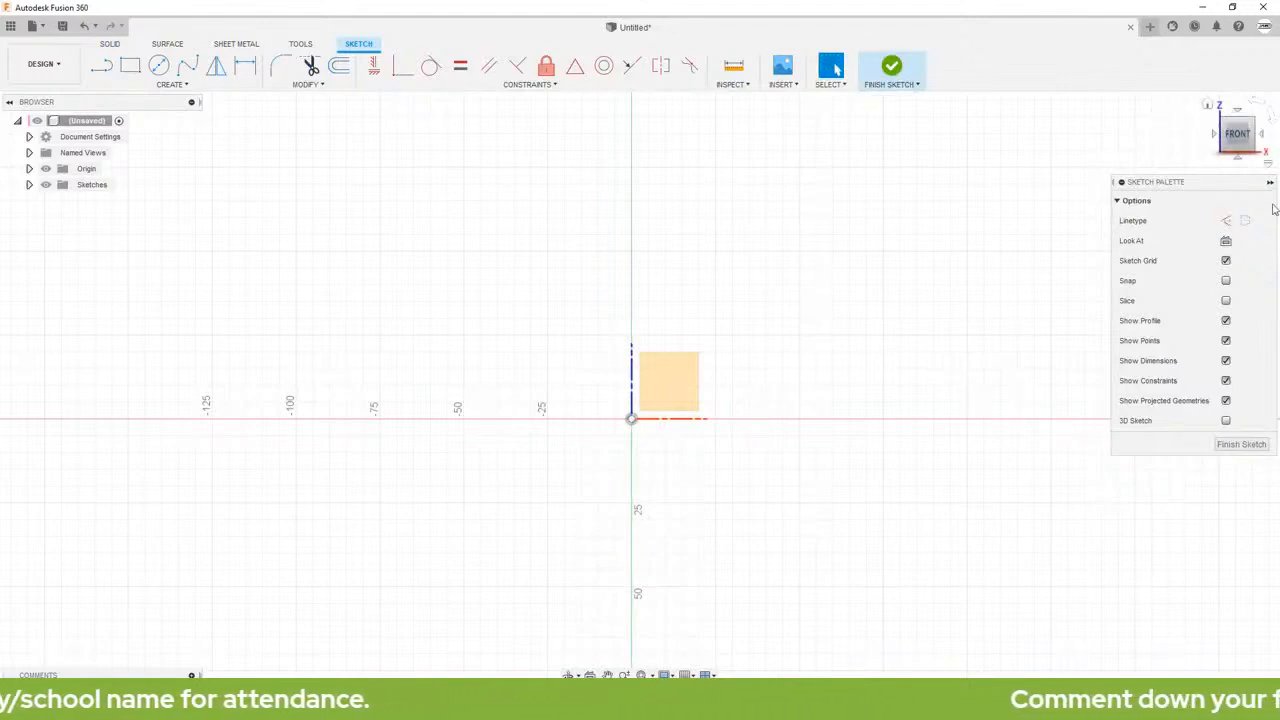
scroll(645, 258, up, 1)
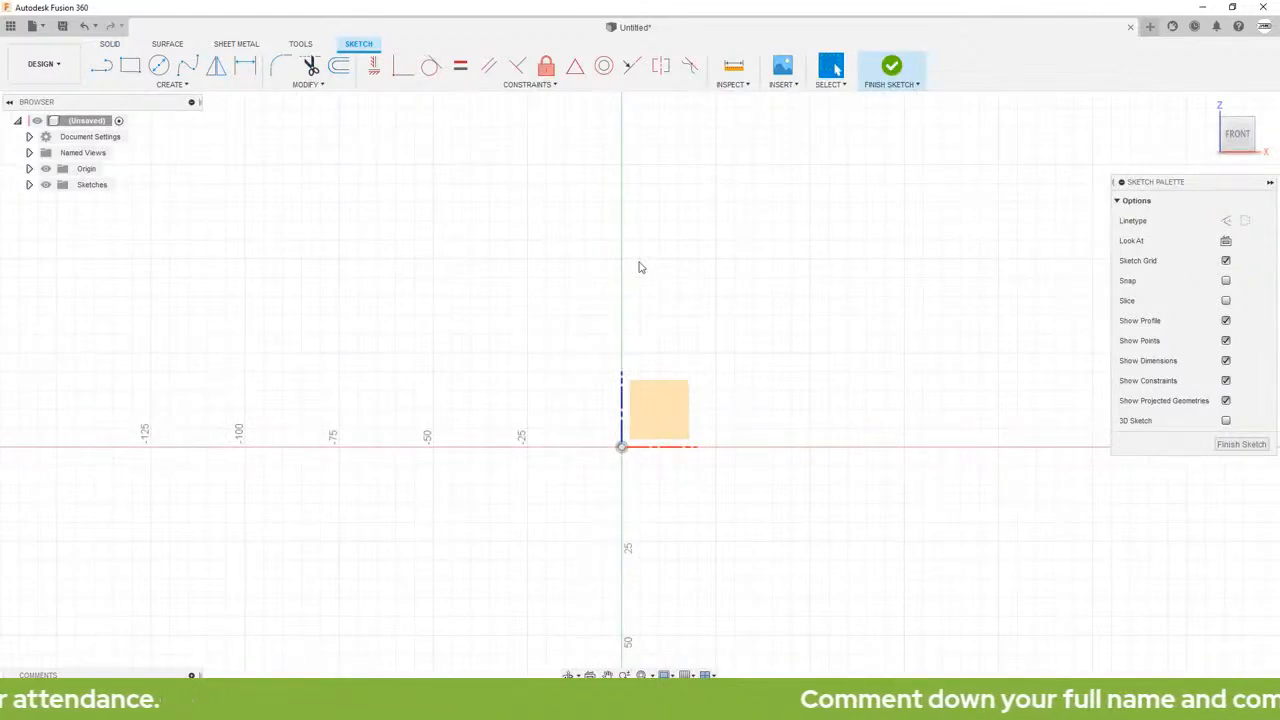
mouse_move(663, 274)
middle_down()
mouse_move(597, 289)
mouse_move(726, 271)
mouse_move(621, 303)
mouse_move(743, 243)
mouse_move(694, 243)
mouse_move(703, 252)
middle_up()
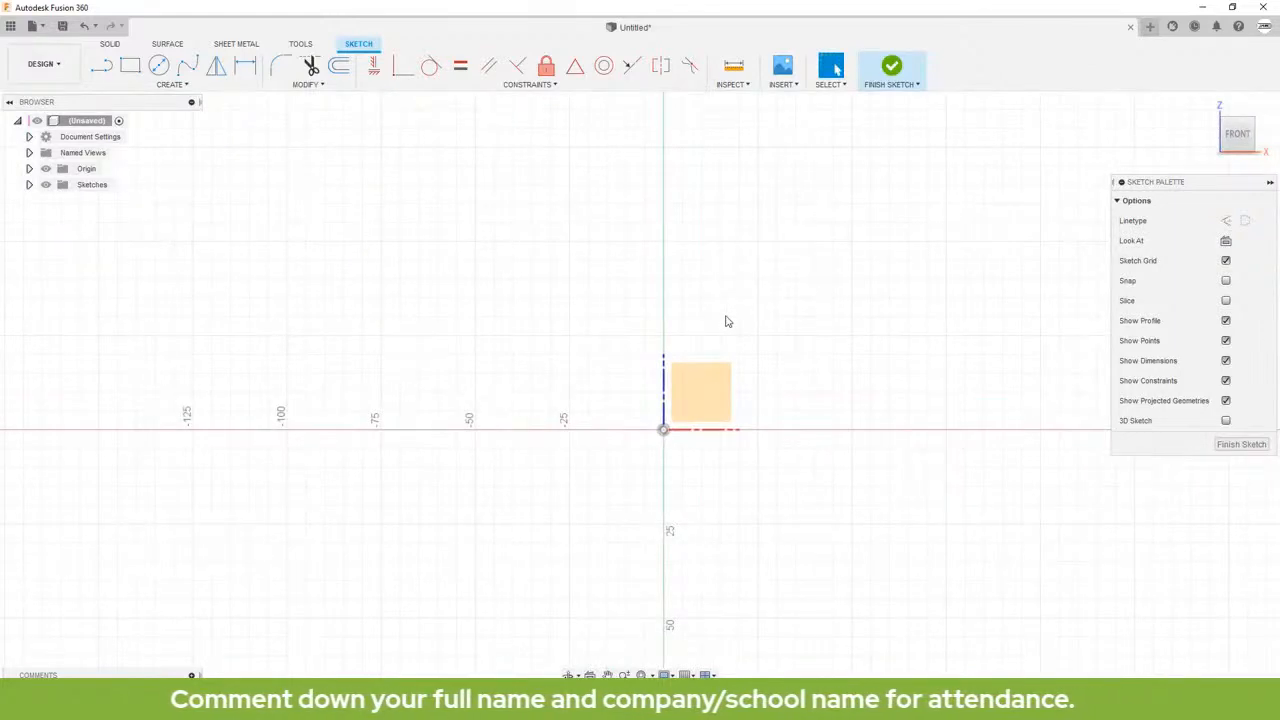
scroll(727, 319, down, 2)
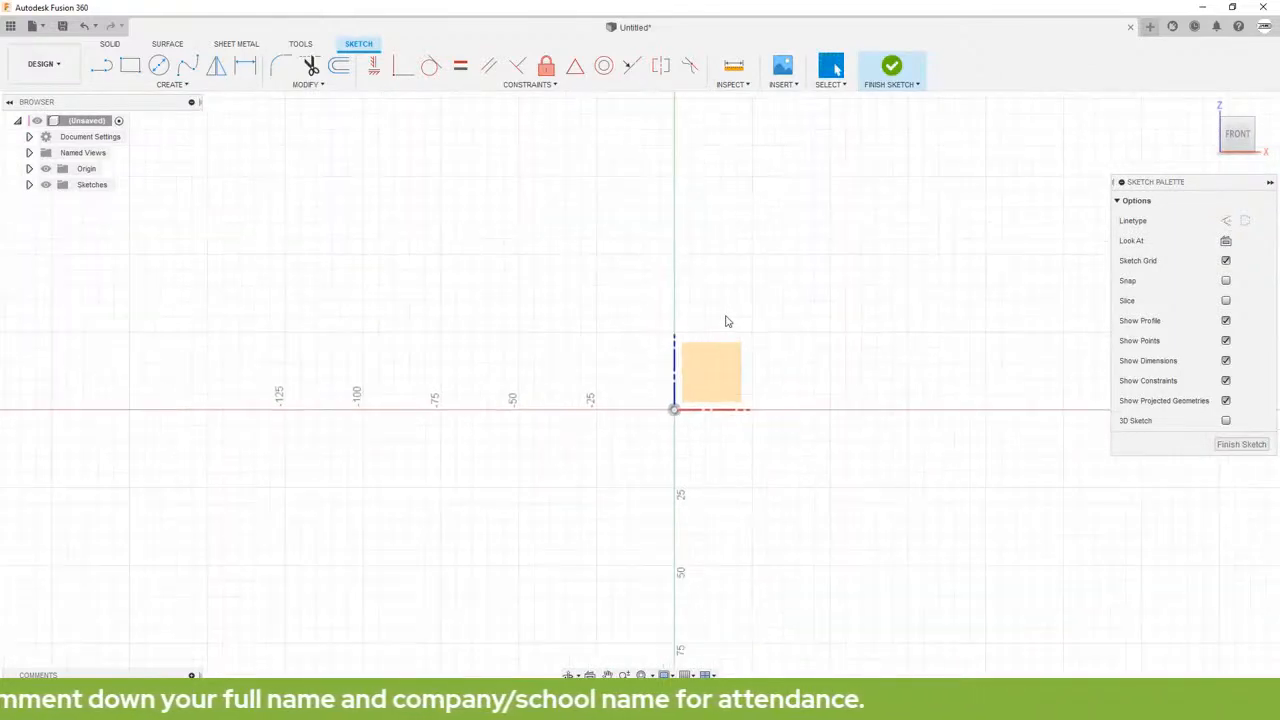
scroll(724, 321, up, 5)
scroll(686, 373, down, 4)
scroll(686, 368, up, 3)
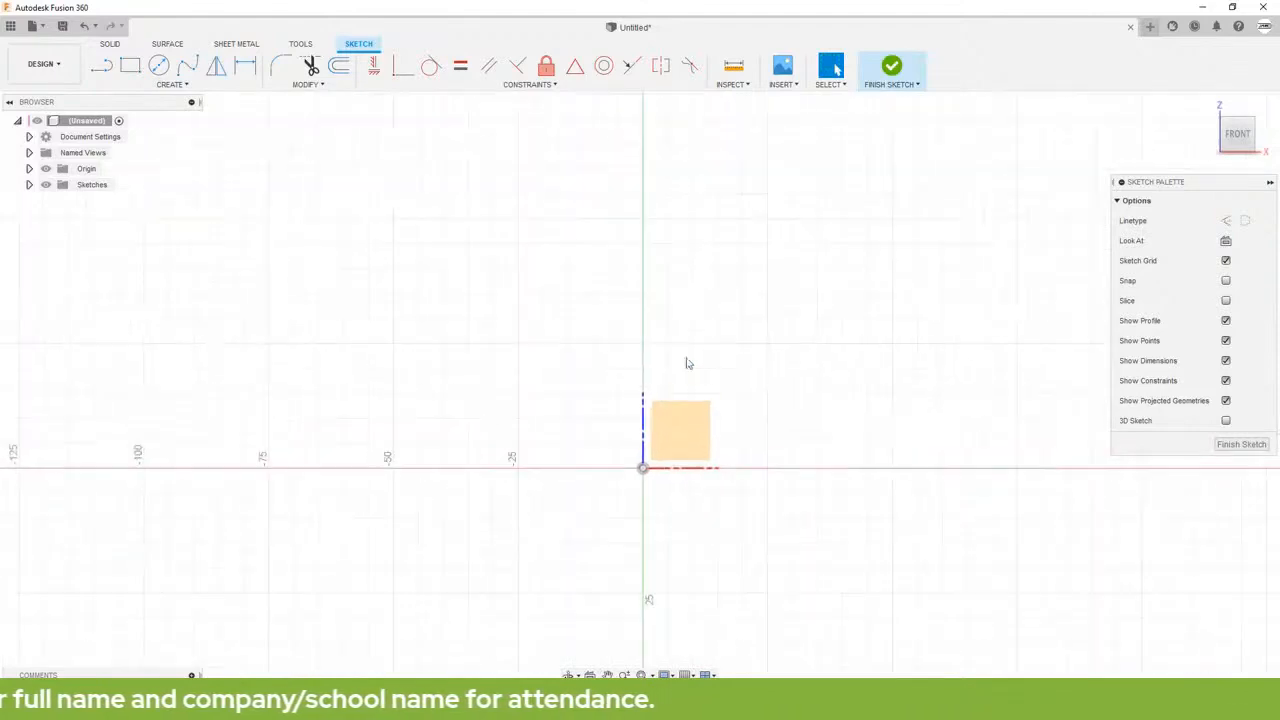
scroll(686, 349, down, 4)
mouse_move(686, 346)
middle_down()
mouse_move(729, 243)
mouse_move(706, 317)
middle_up()
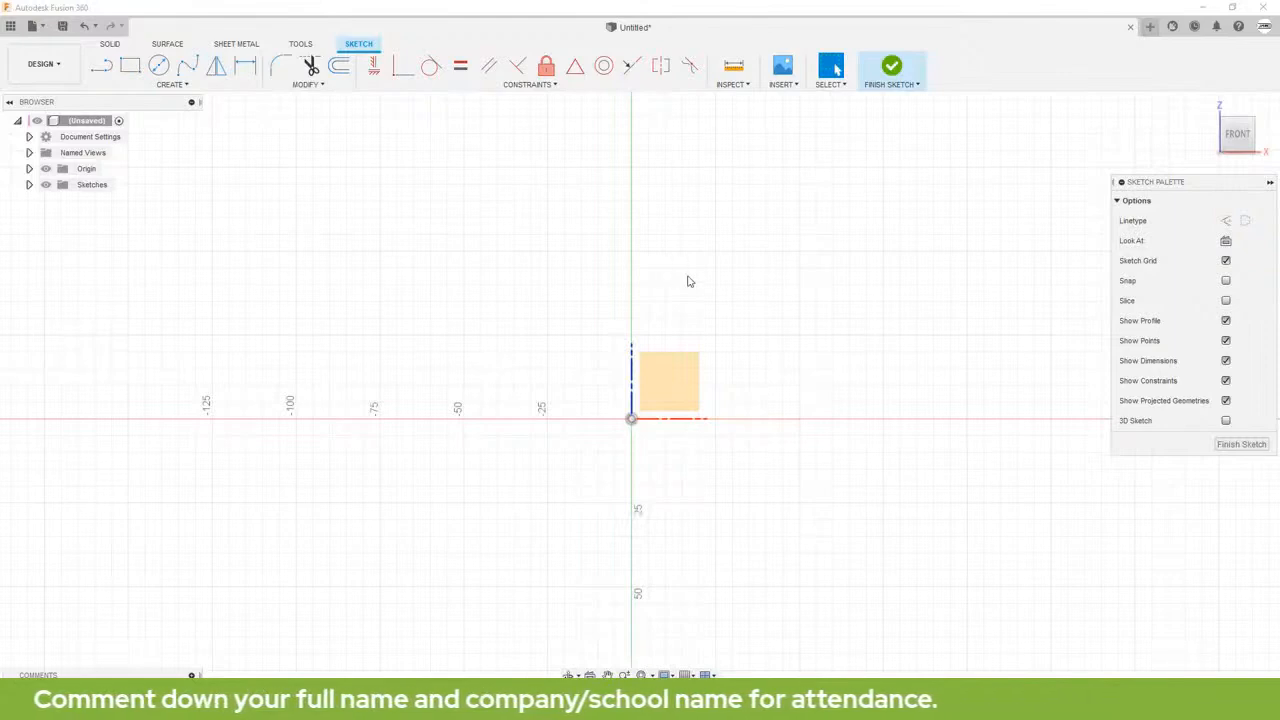
Step: Draw two separate slanted lines: a steep one about 47.5 mm long from the horizontal axis, and a nearly horizontal one about 65 mm long above it
click(187, 90)
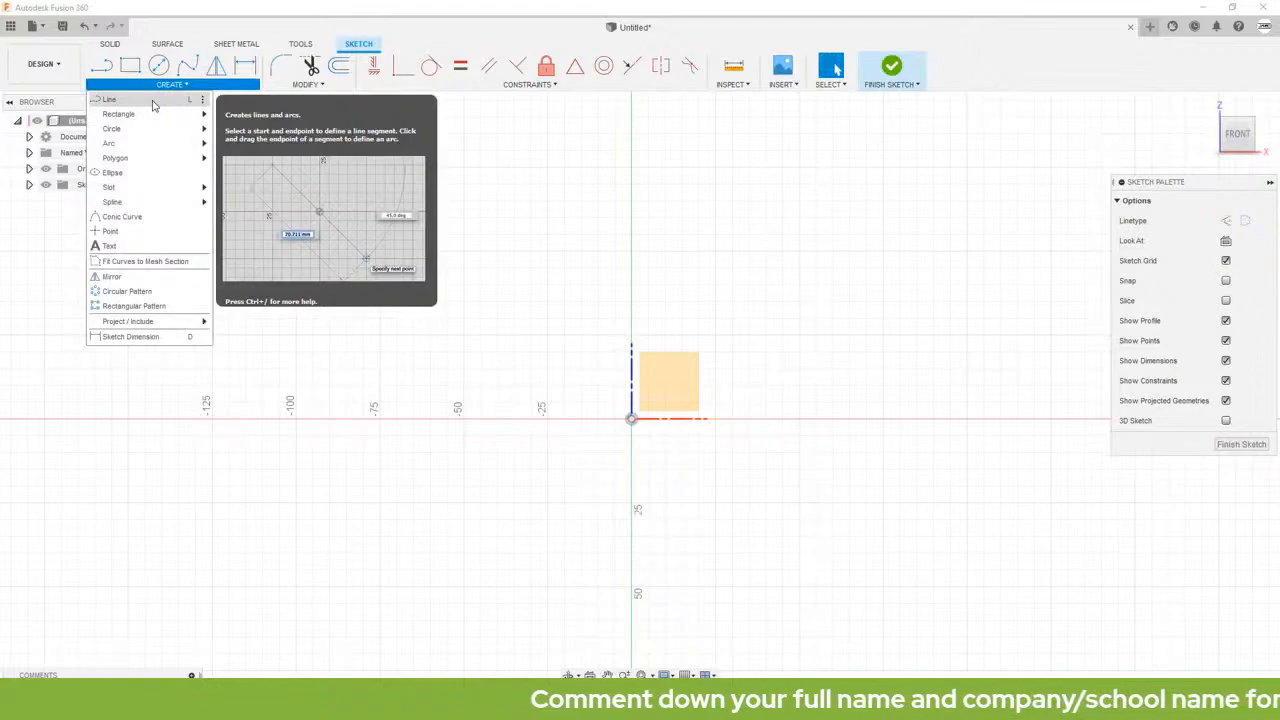
click(153, 104)
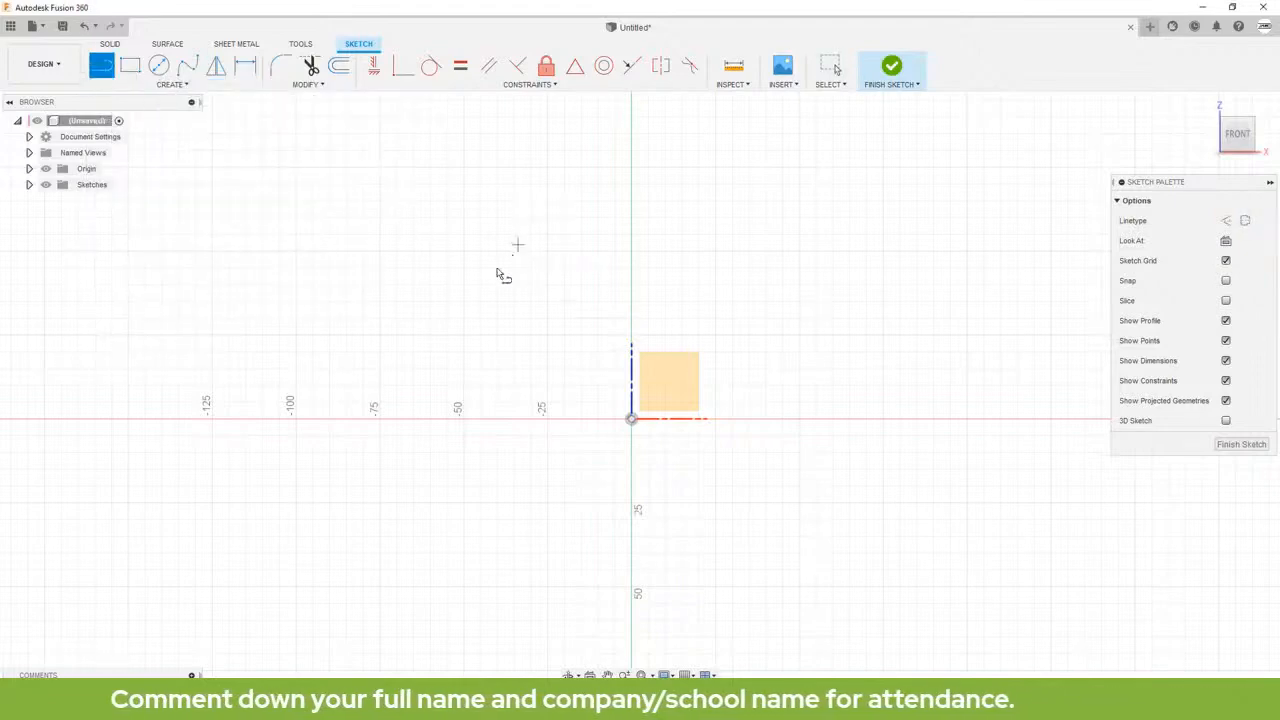
click(569, 418)
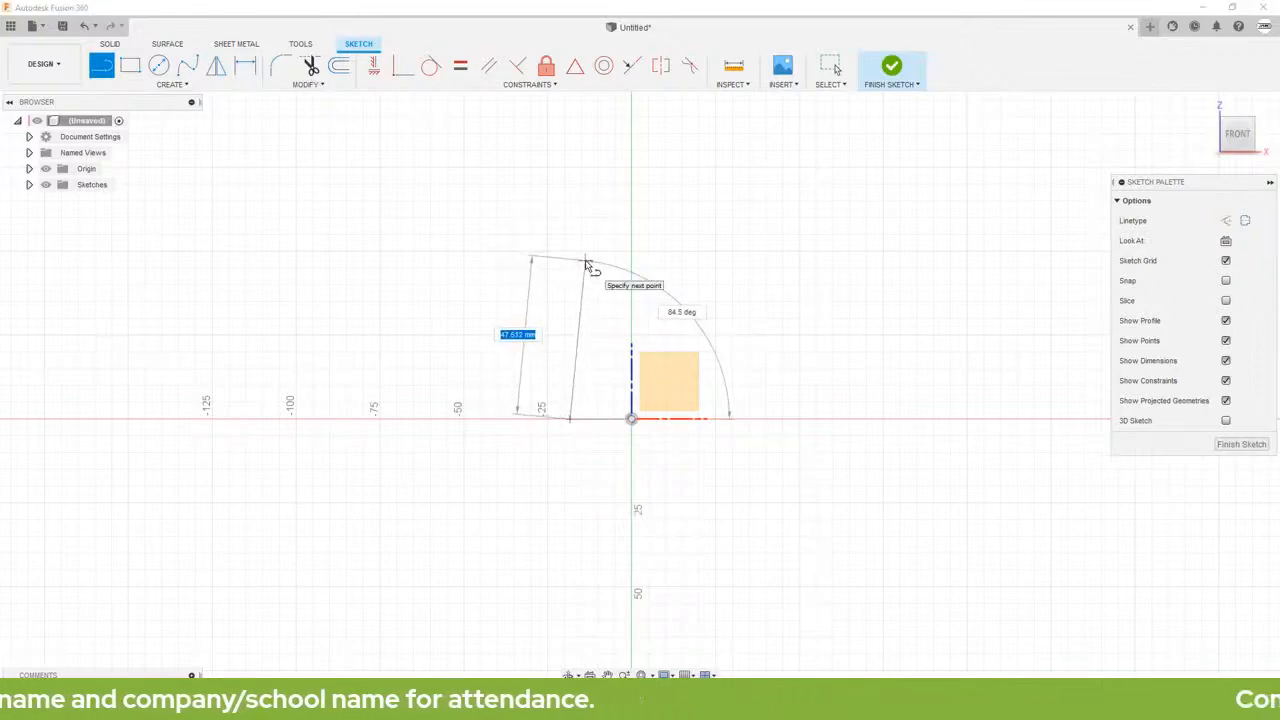
double_click(586, 262)
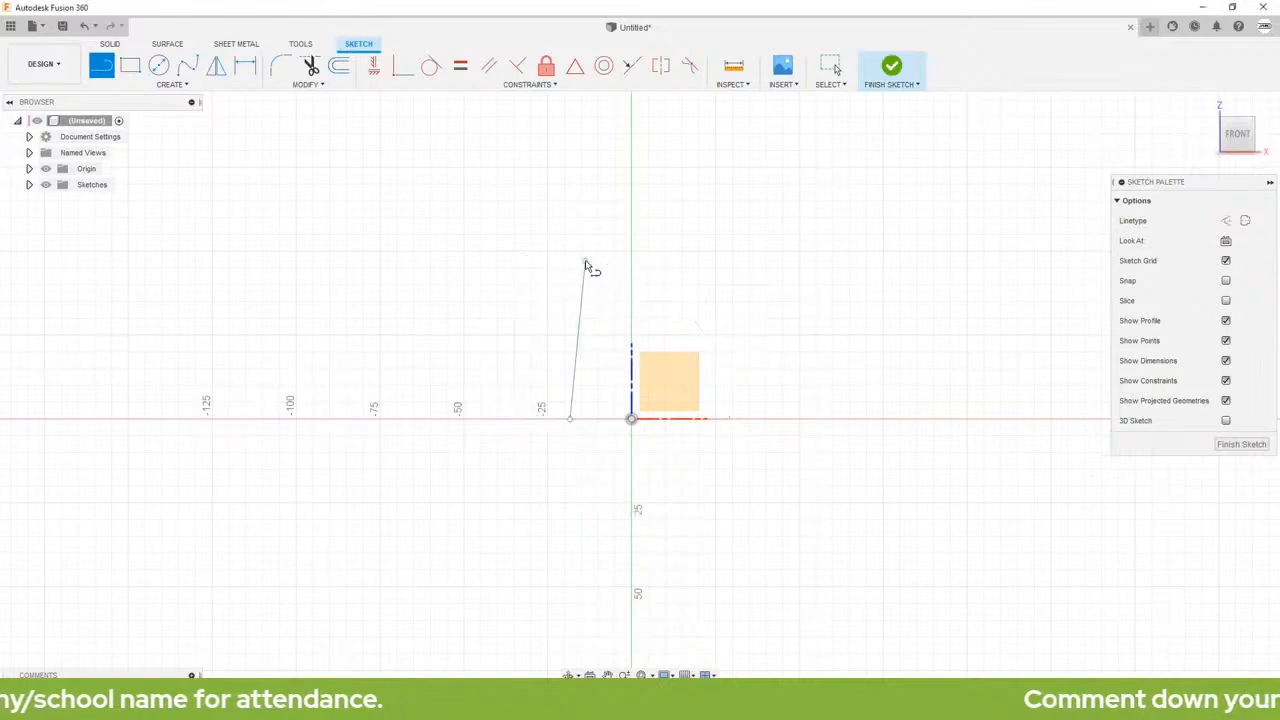
click(664, 206)
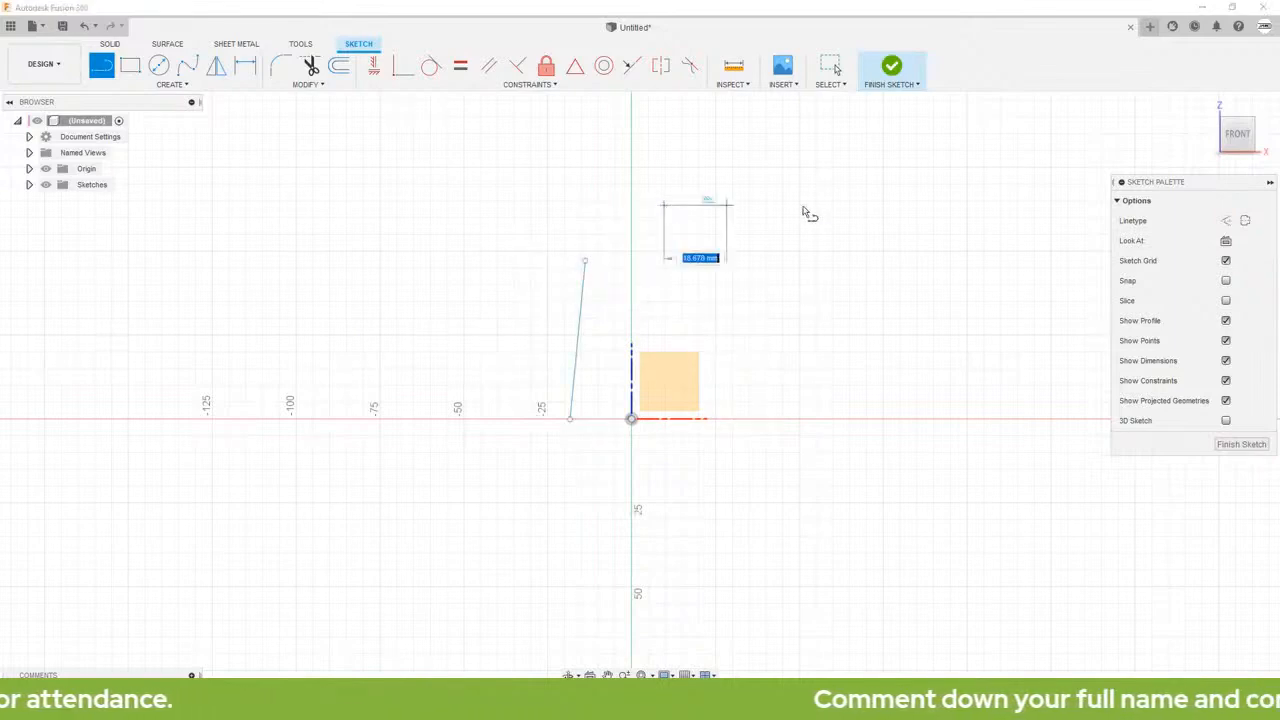
click(882, 187)
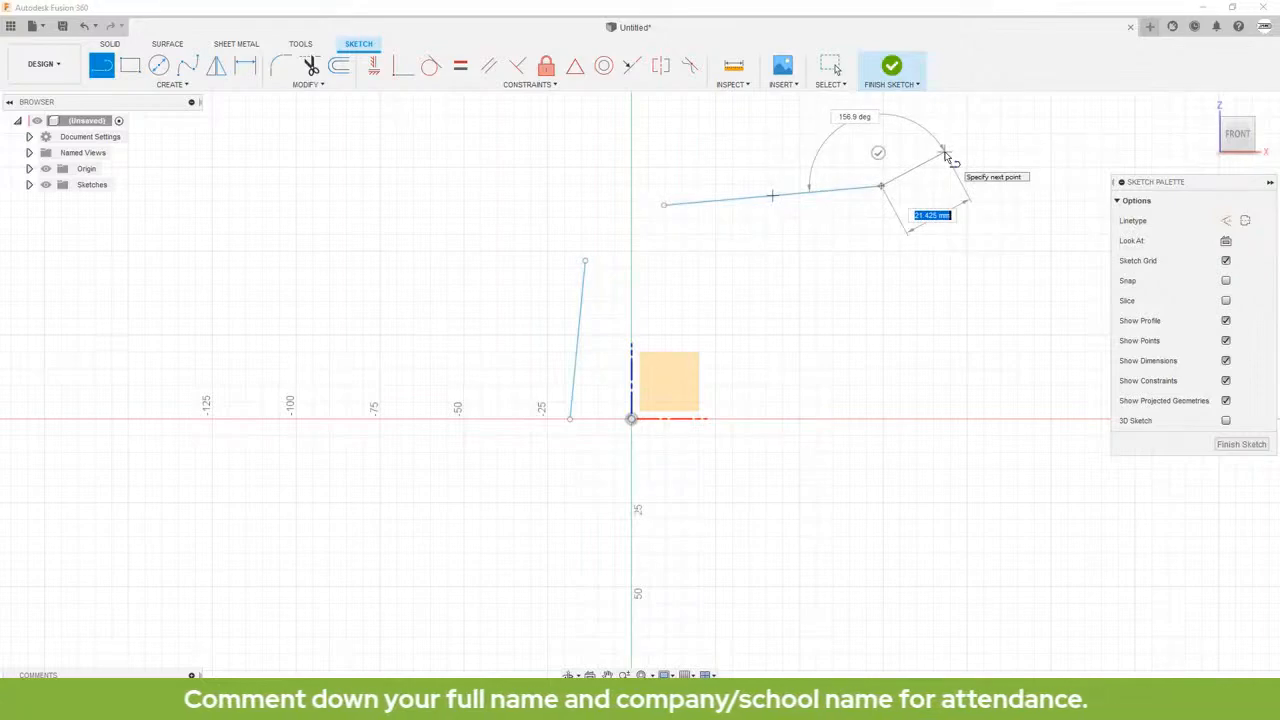
key(Escape)
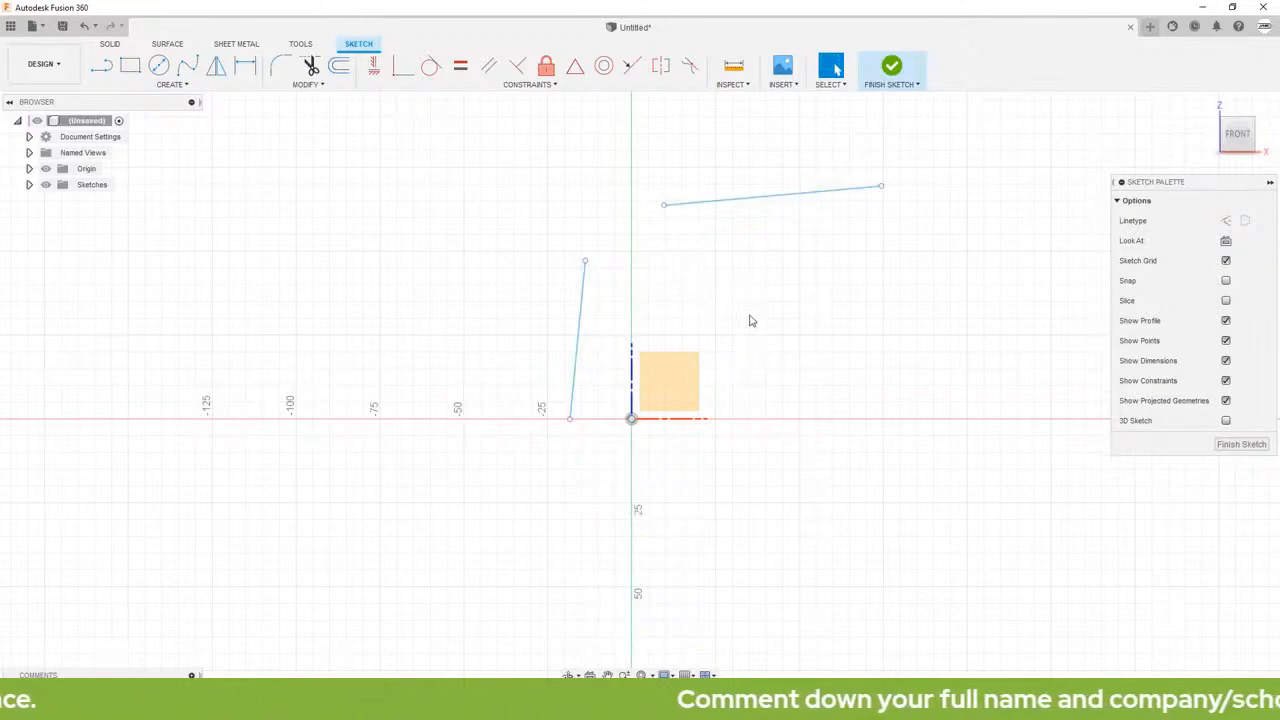
Step: Apply Horizontal/Vertical constraints to make the upper line horizontal and the steep line vertical
click(734, 207)
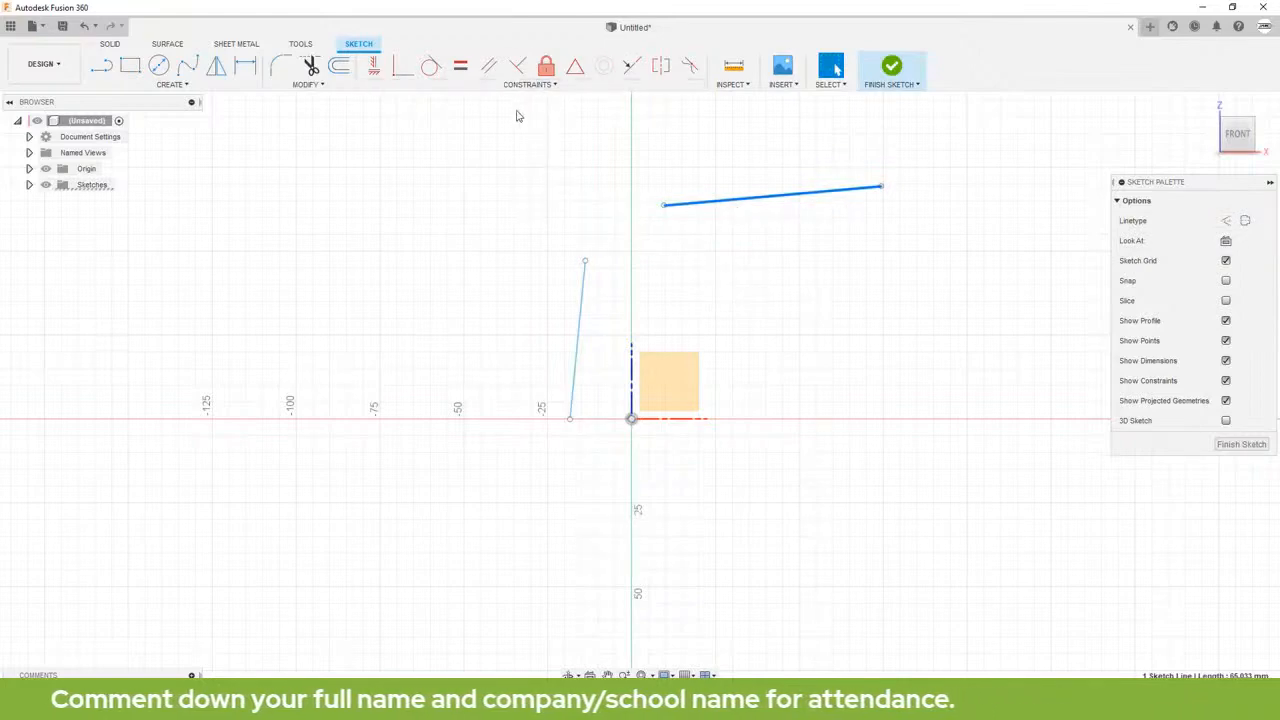
click(372, 72)
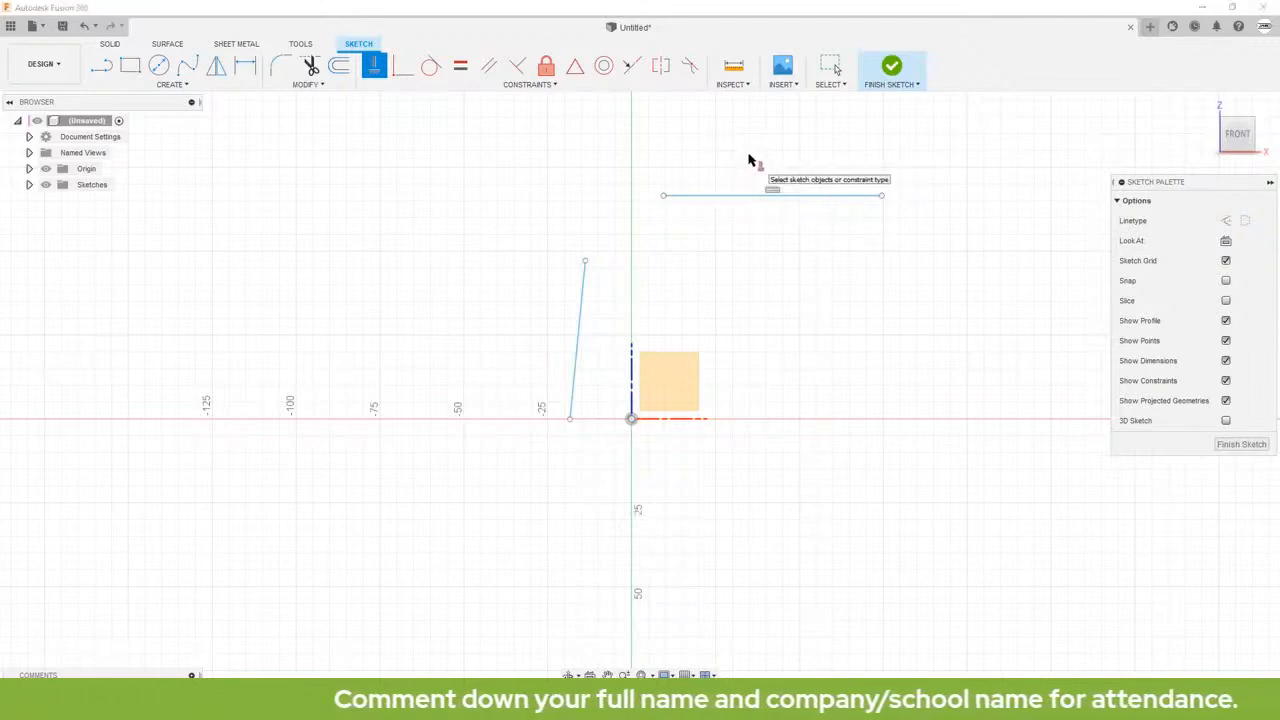
click(582, 307)
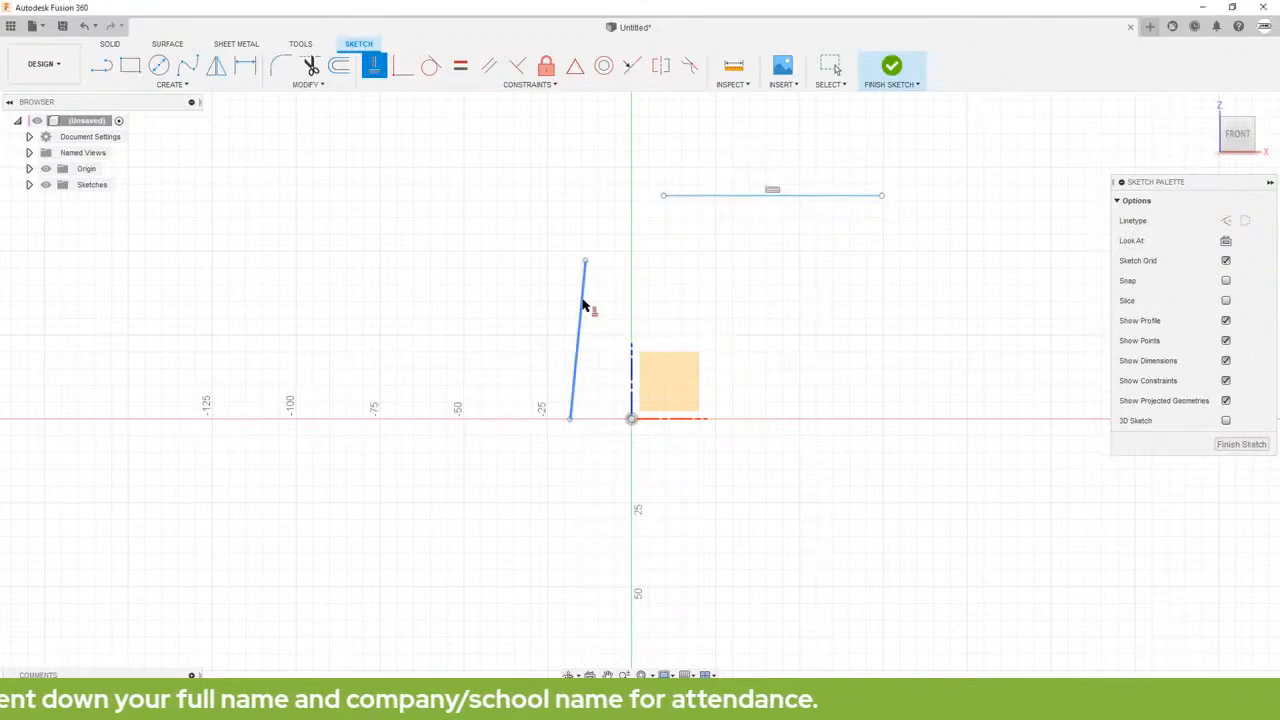
click(584, 266)
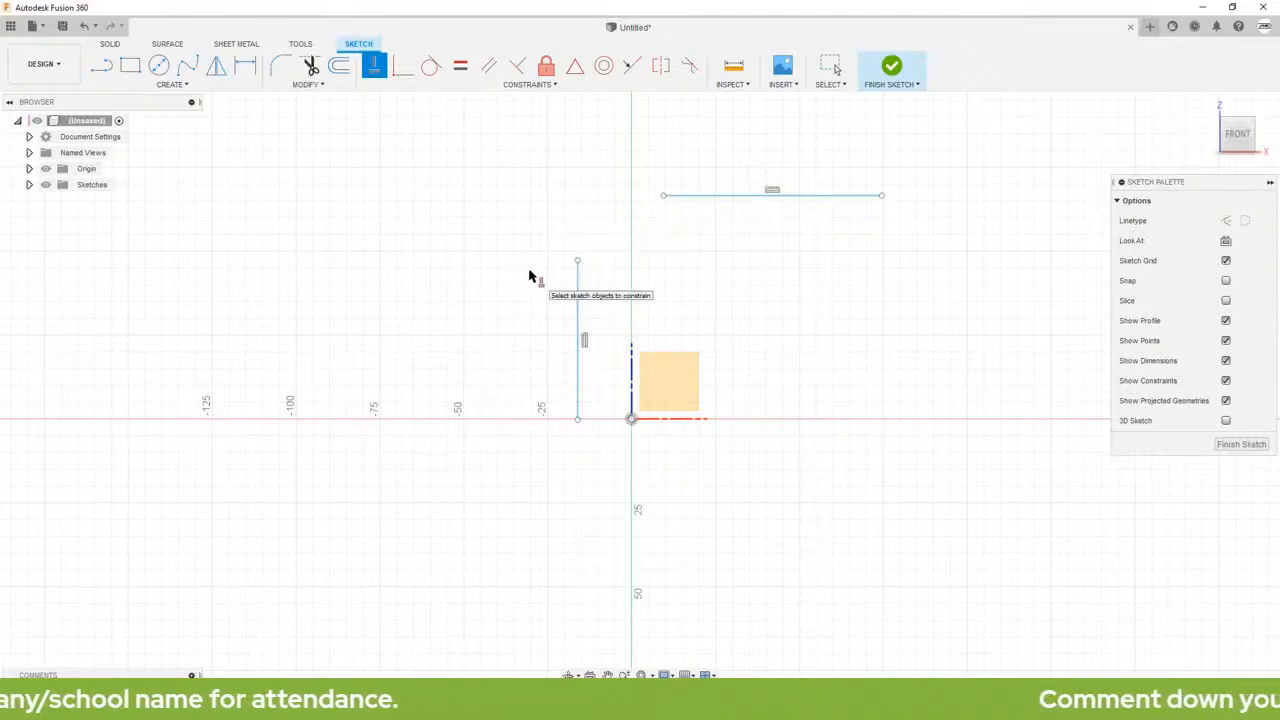
key(Escape)
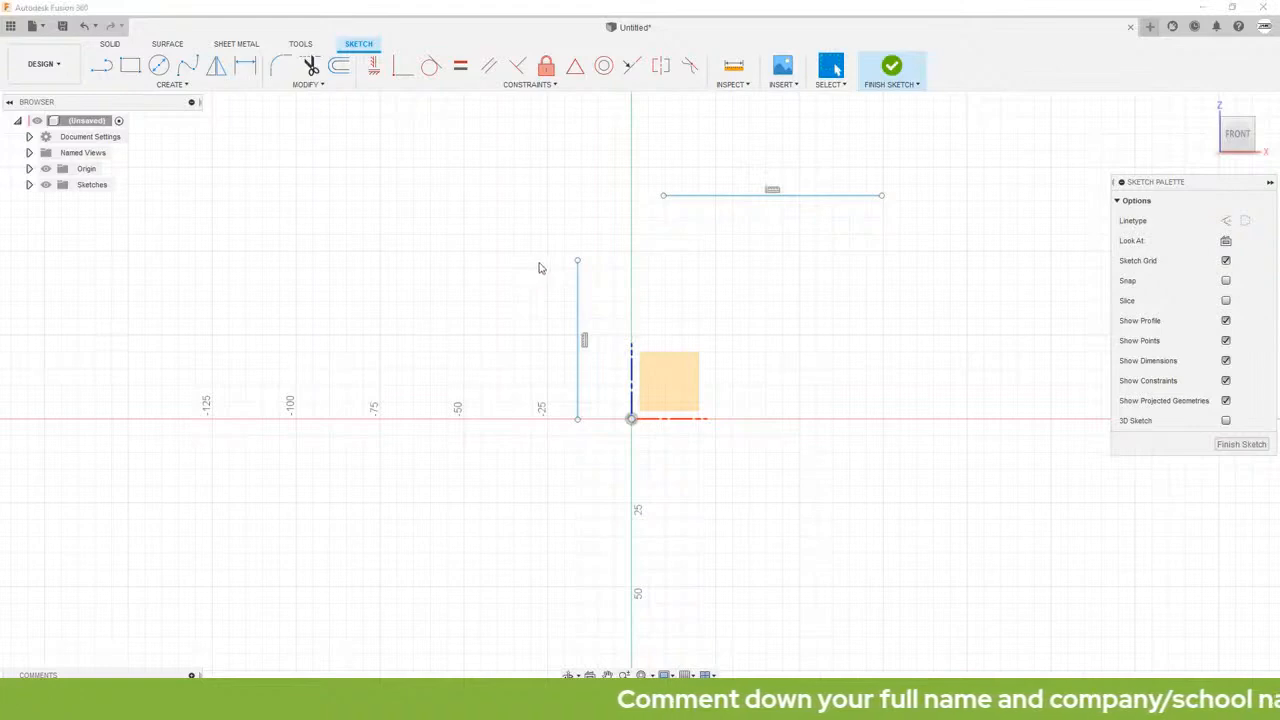
Step: Join the left end of the horizontal line to the top end of the vertical line with a Coincident constraint
click(663, 195)
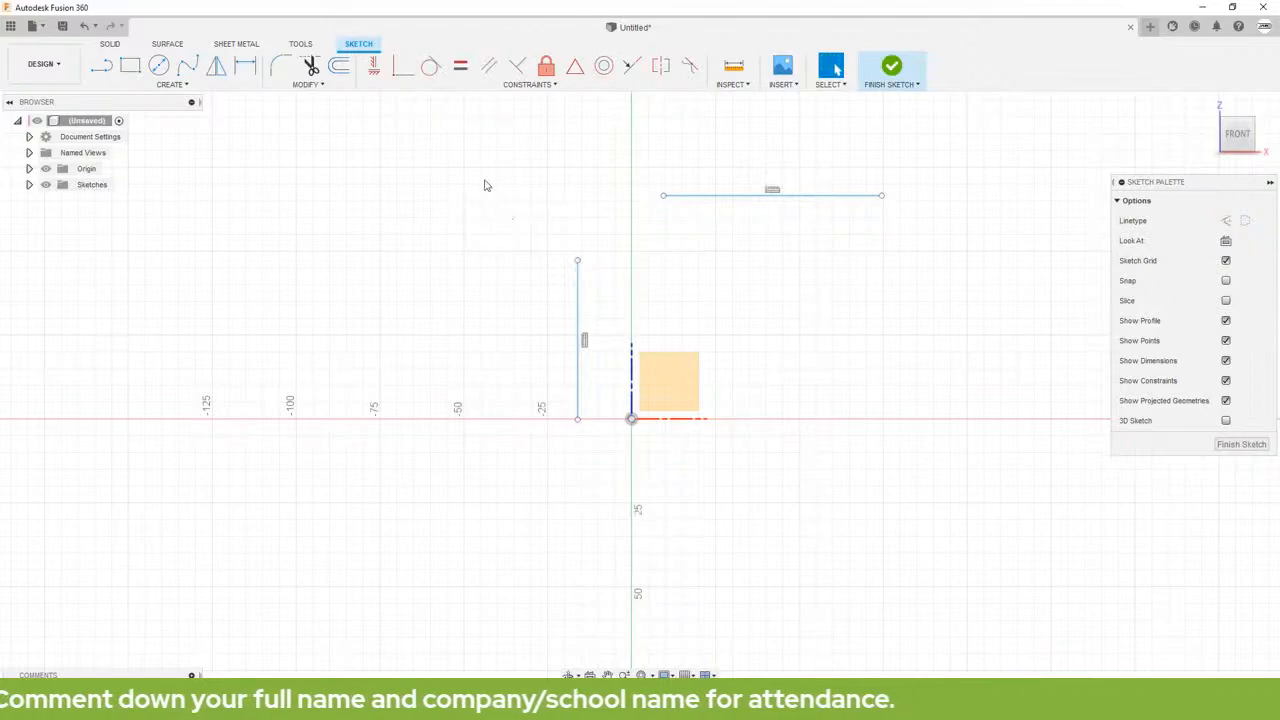
click(403, 70)
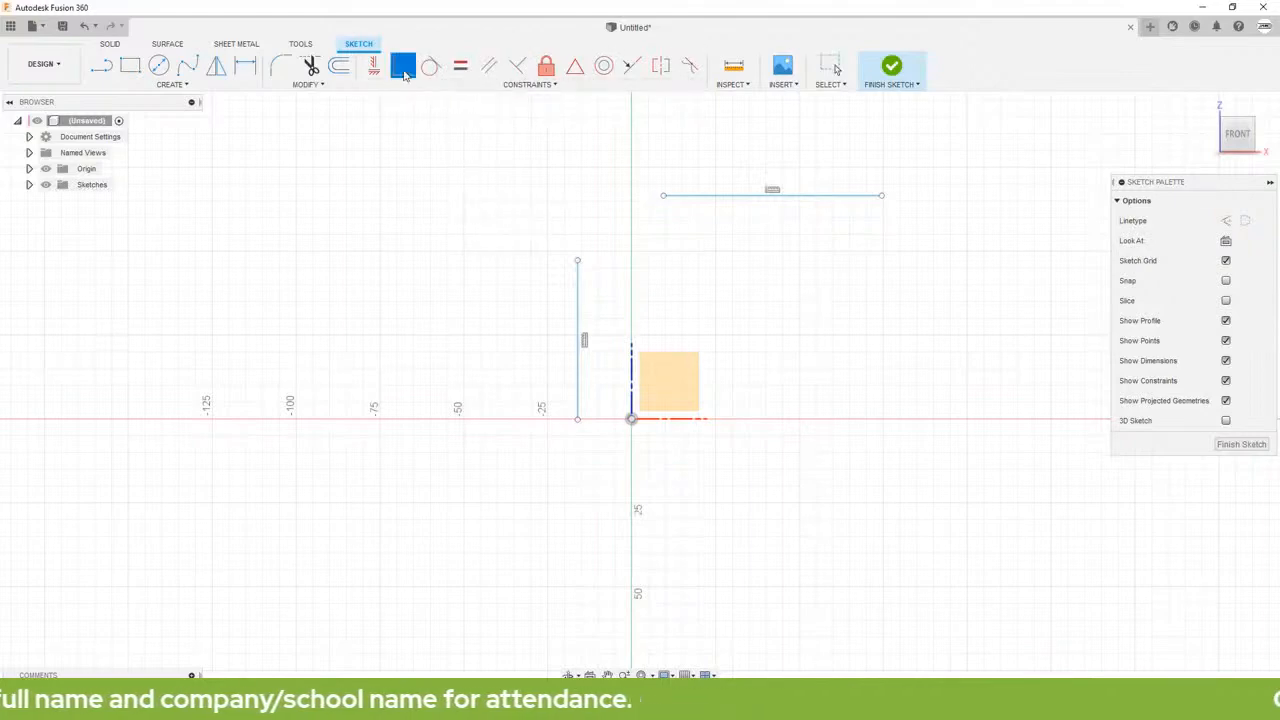
click(663, 195)
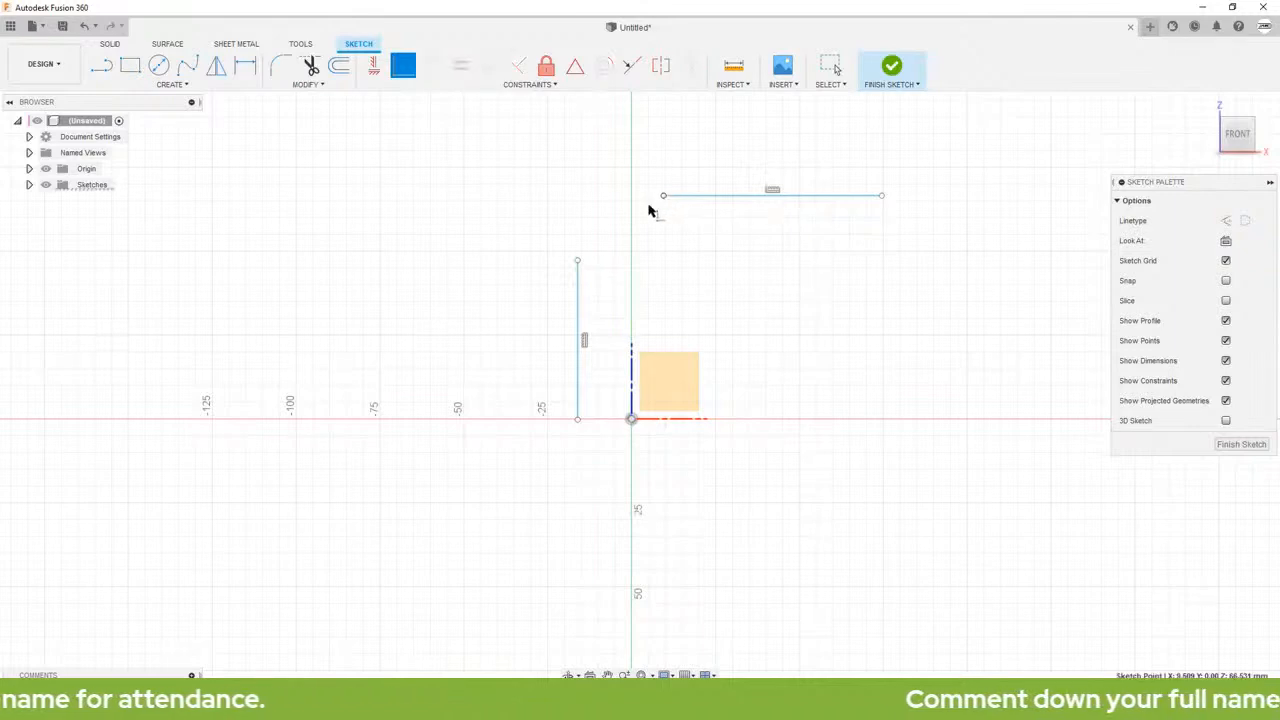
click(577, 261)
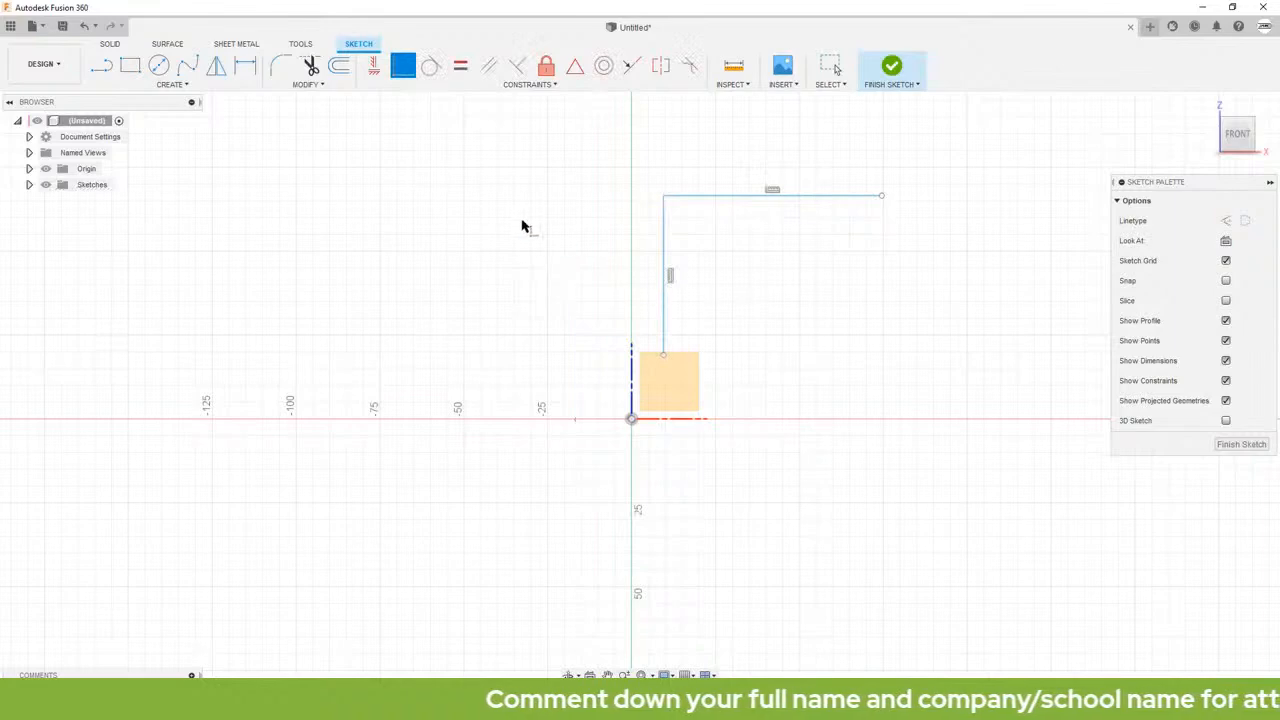
key(Escape)
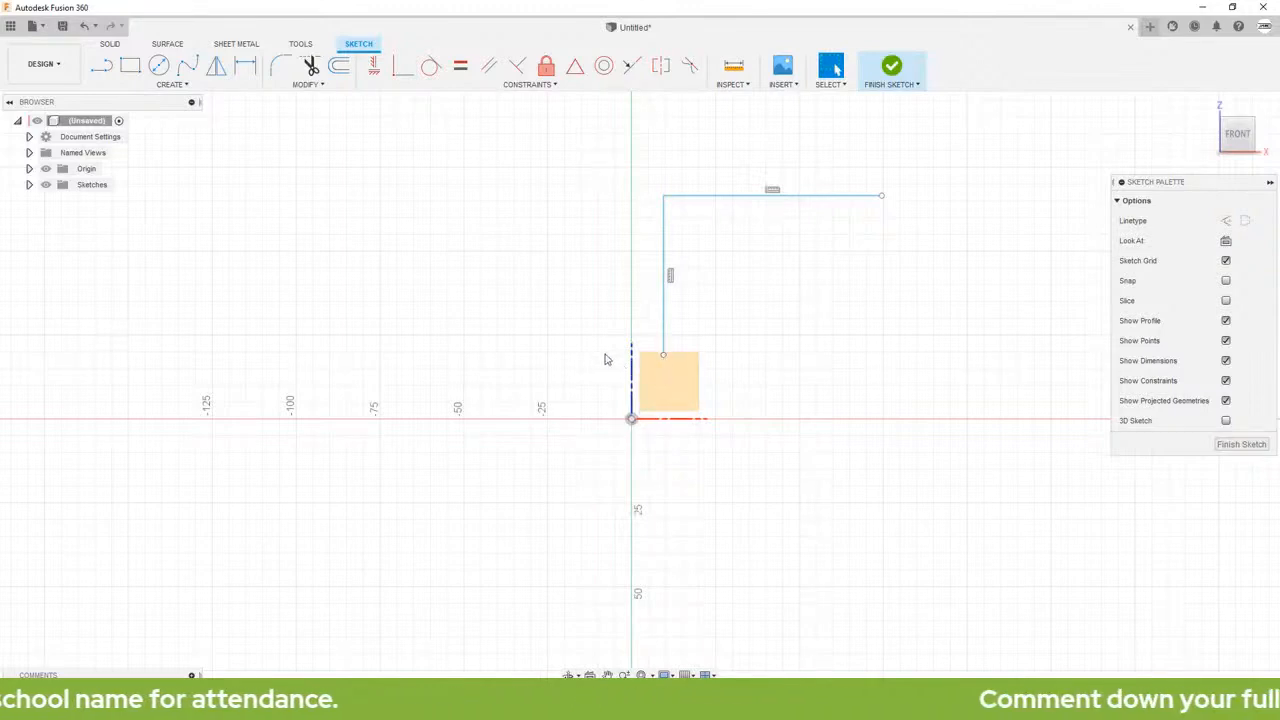
Step: Make the lower end of the vertical line coincident with the sketch origin
click(403, 66)
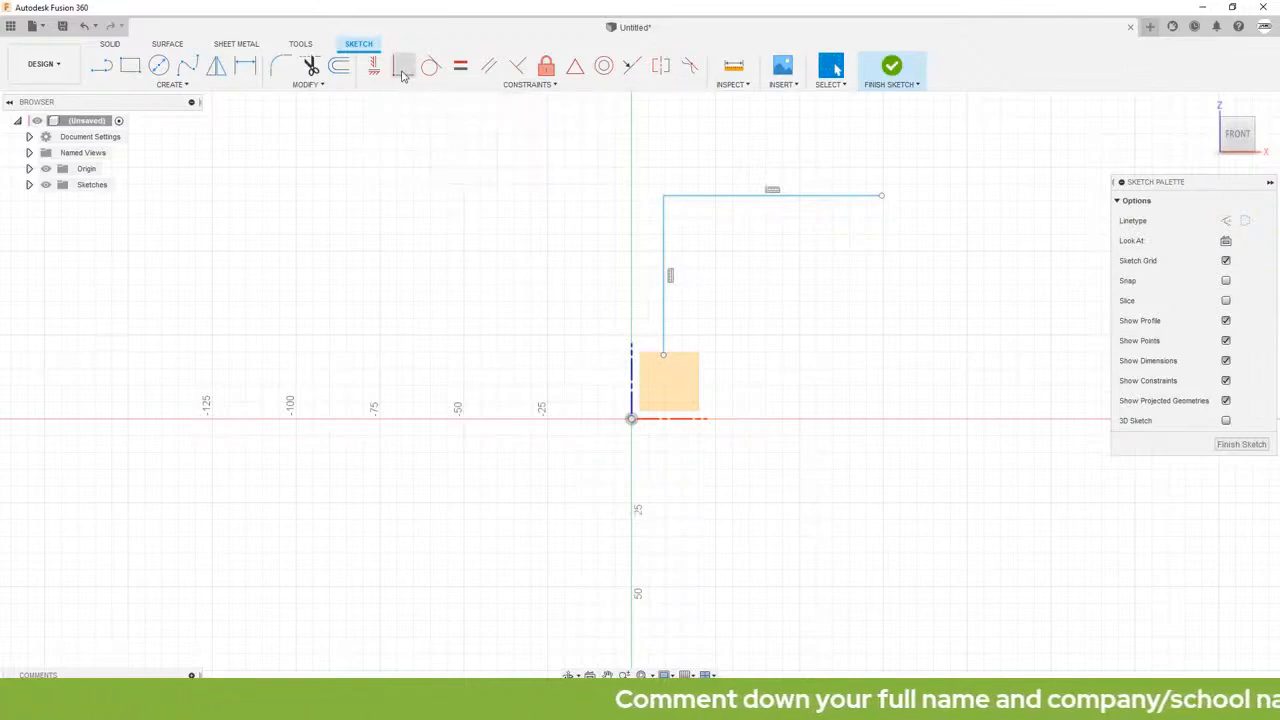
click(664, 357)
click(631, 419)
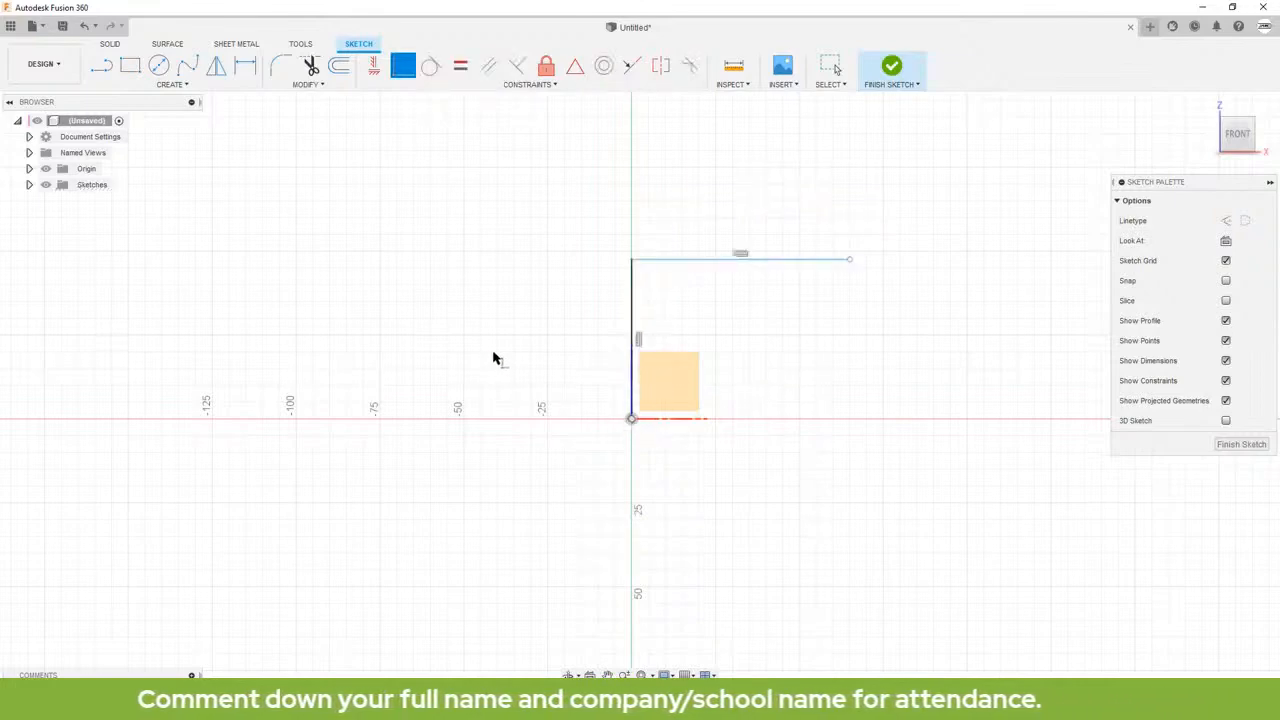
key(Escape)
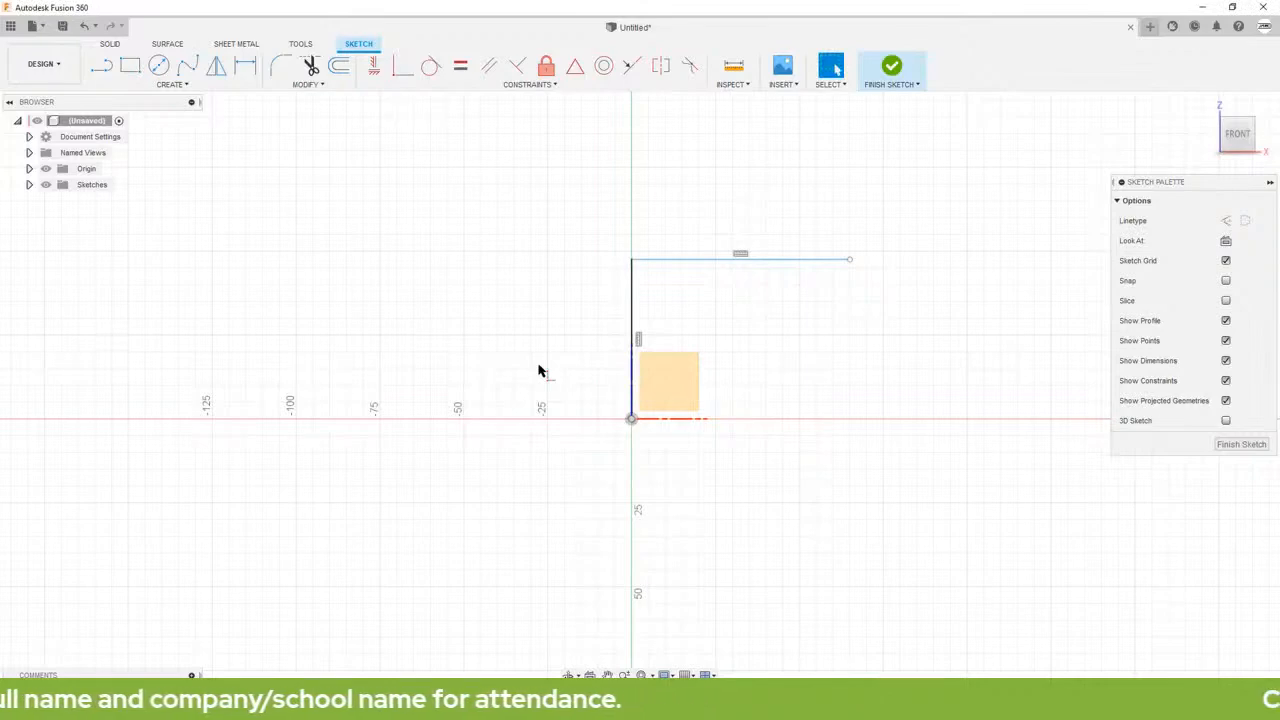
Step: Draw a horizontal line from the origin along the positive X axis, slightly shorter than the upper line
click(161, 87)
click(157, 106)
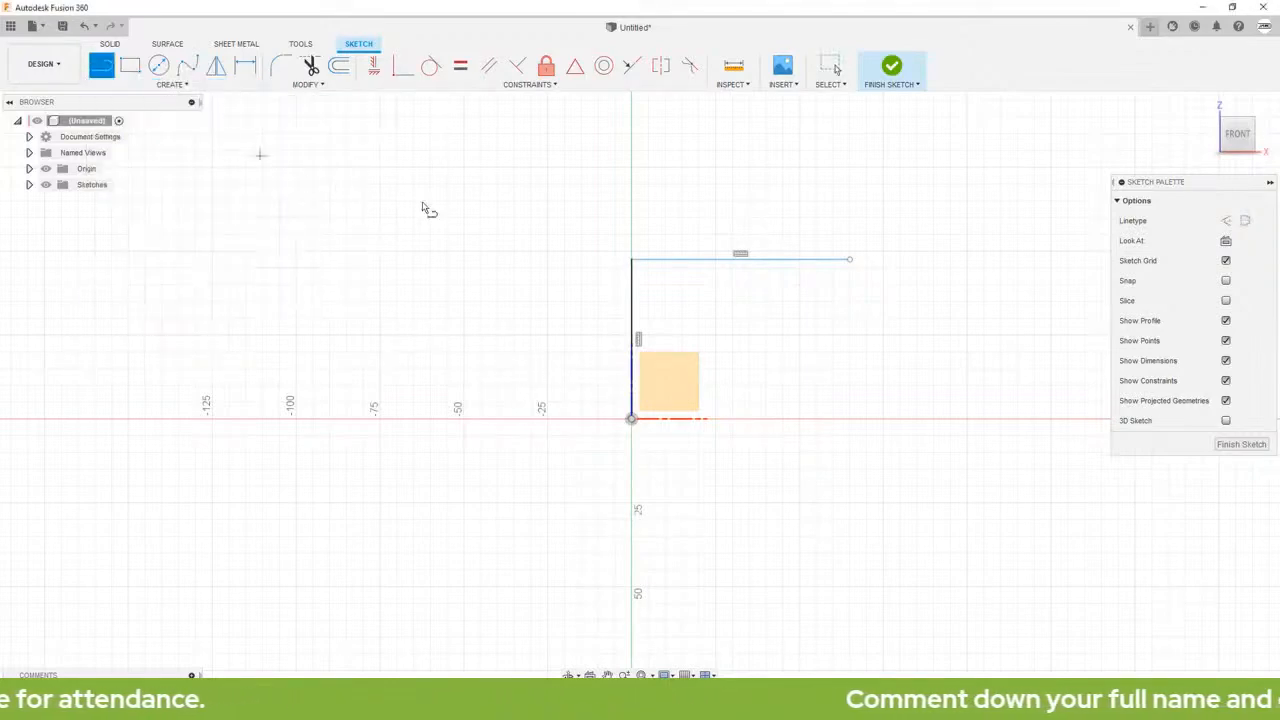
click(632, 419)
click(808, 419)
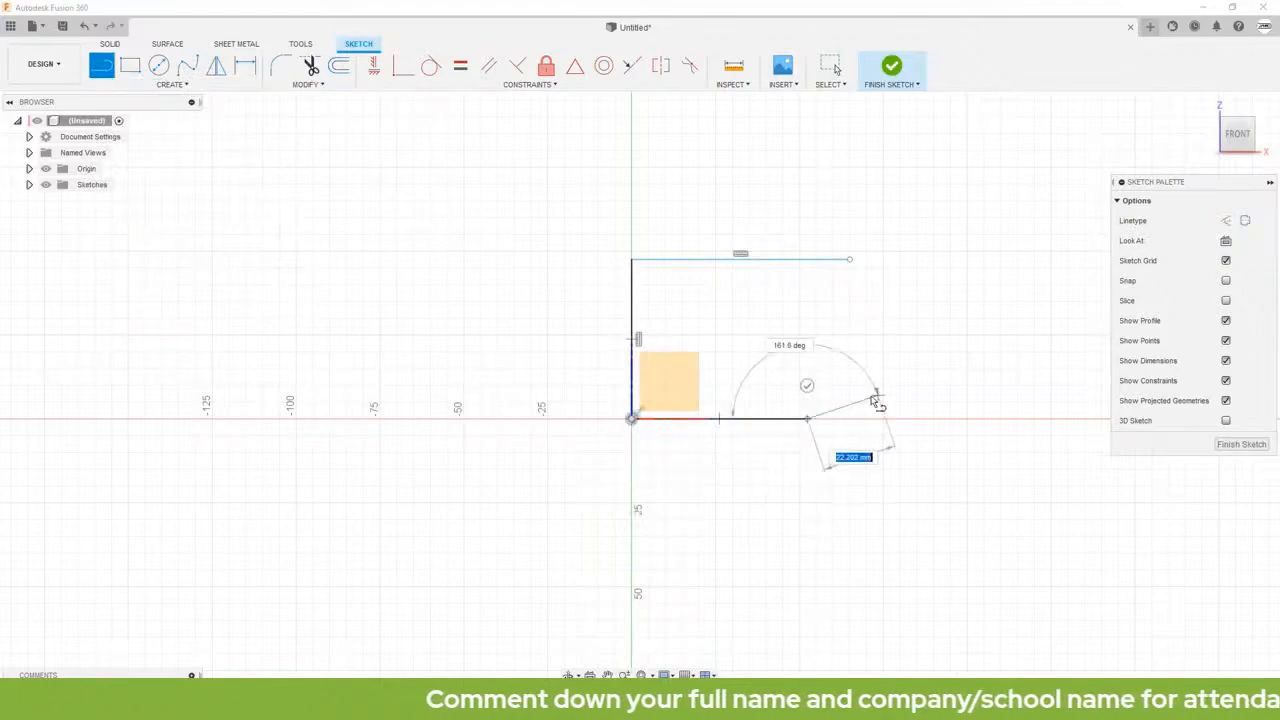
key(Escape)
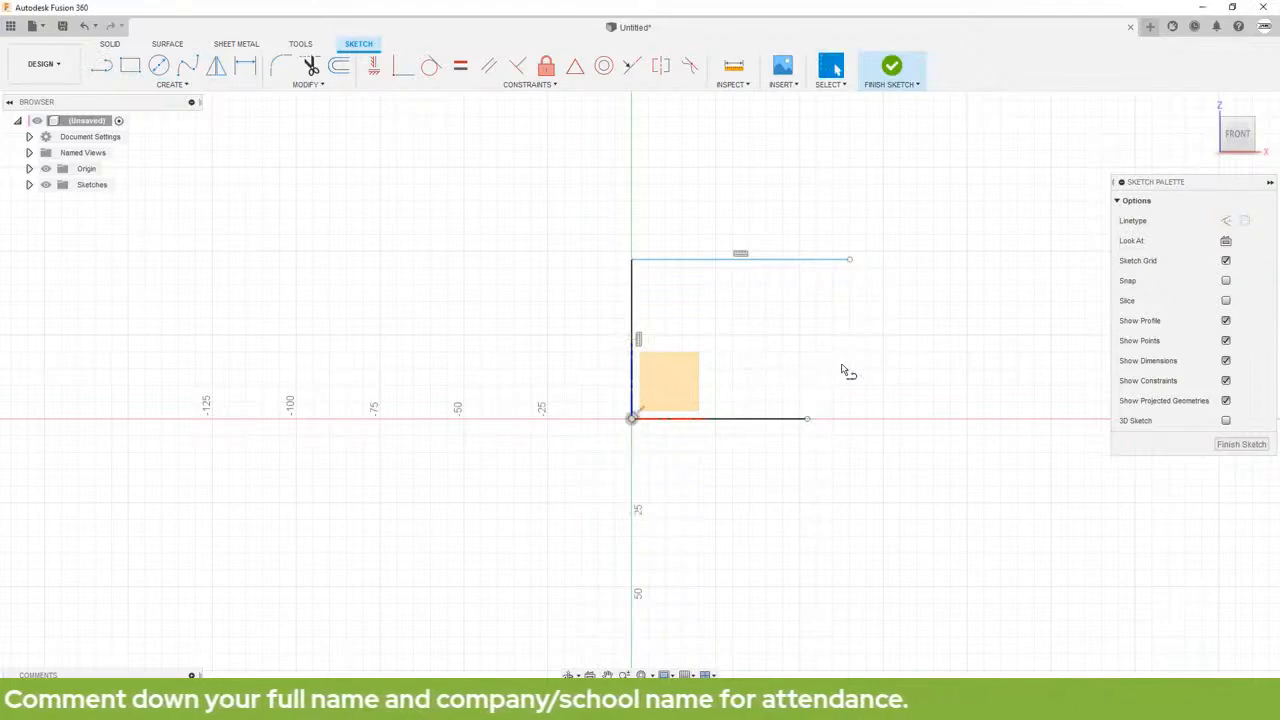
Step: Make the upper and lower horizontal lines the same length with an Equal constraint
click(806, 261)
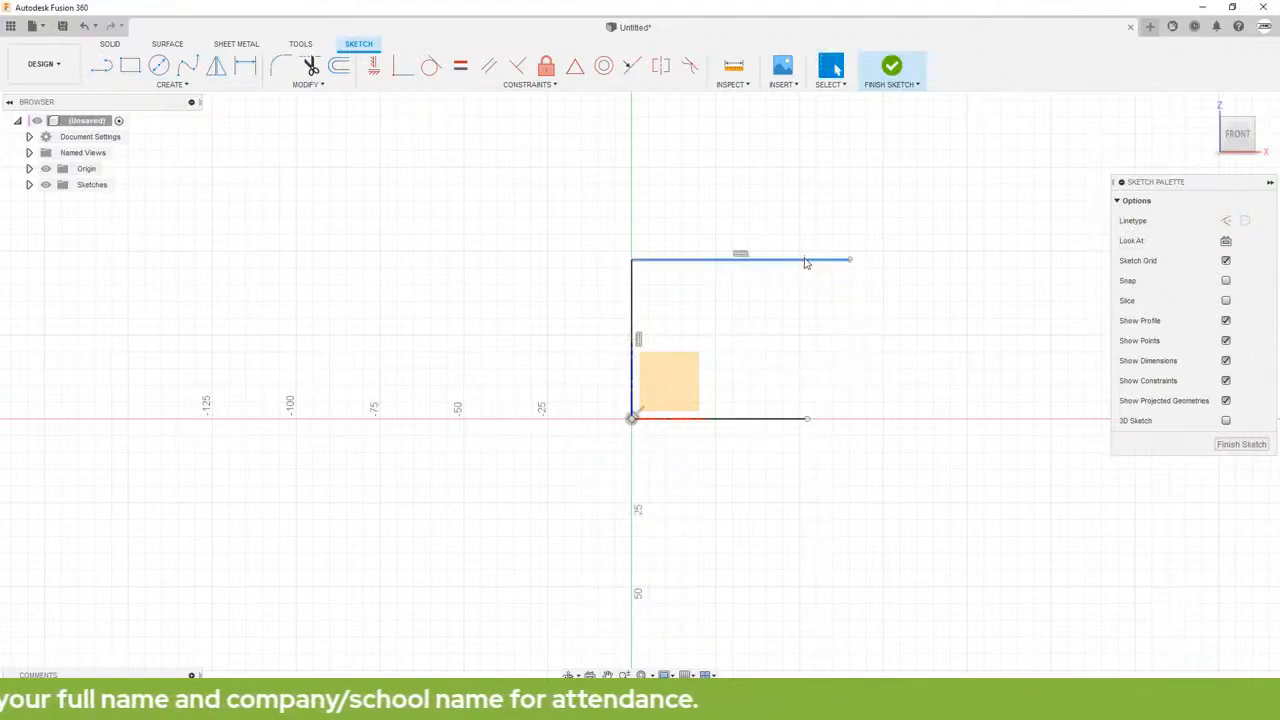
click(793, 420)
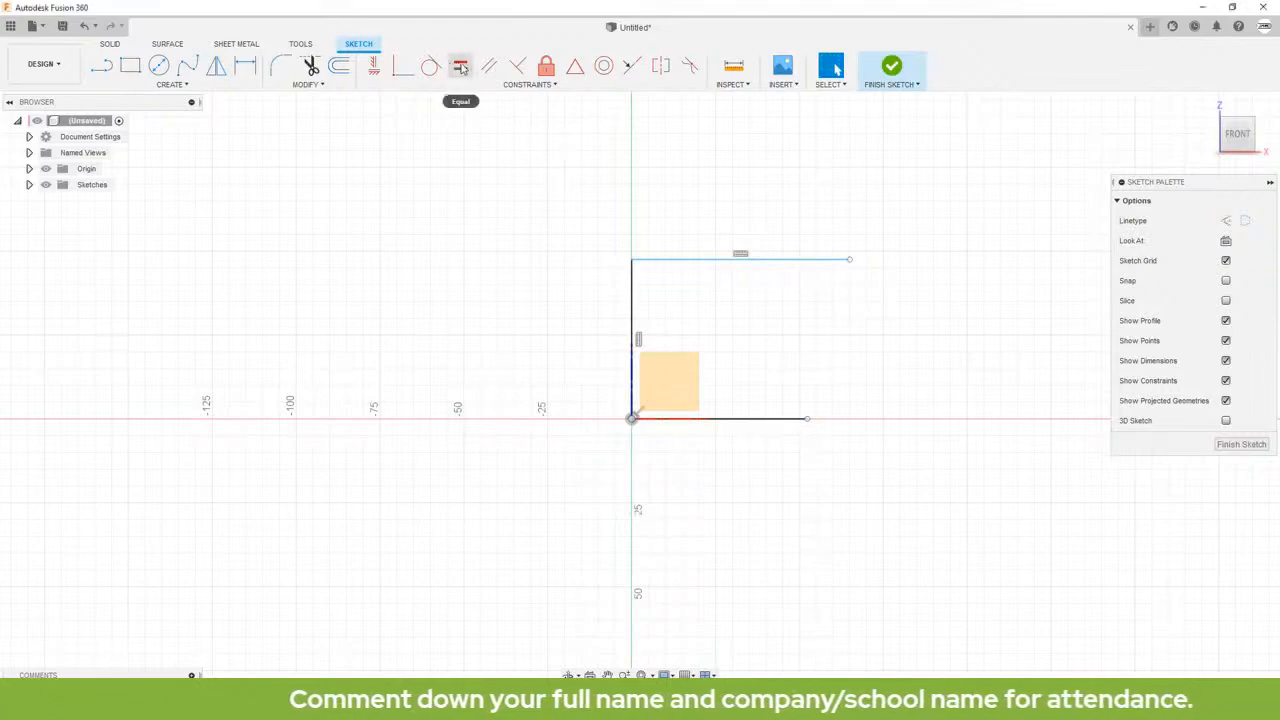
click(460, 66)
click(712, 261)
click(740, 419)
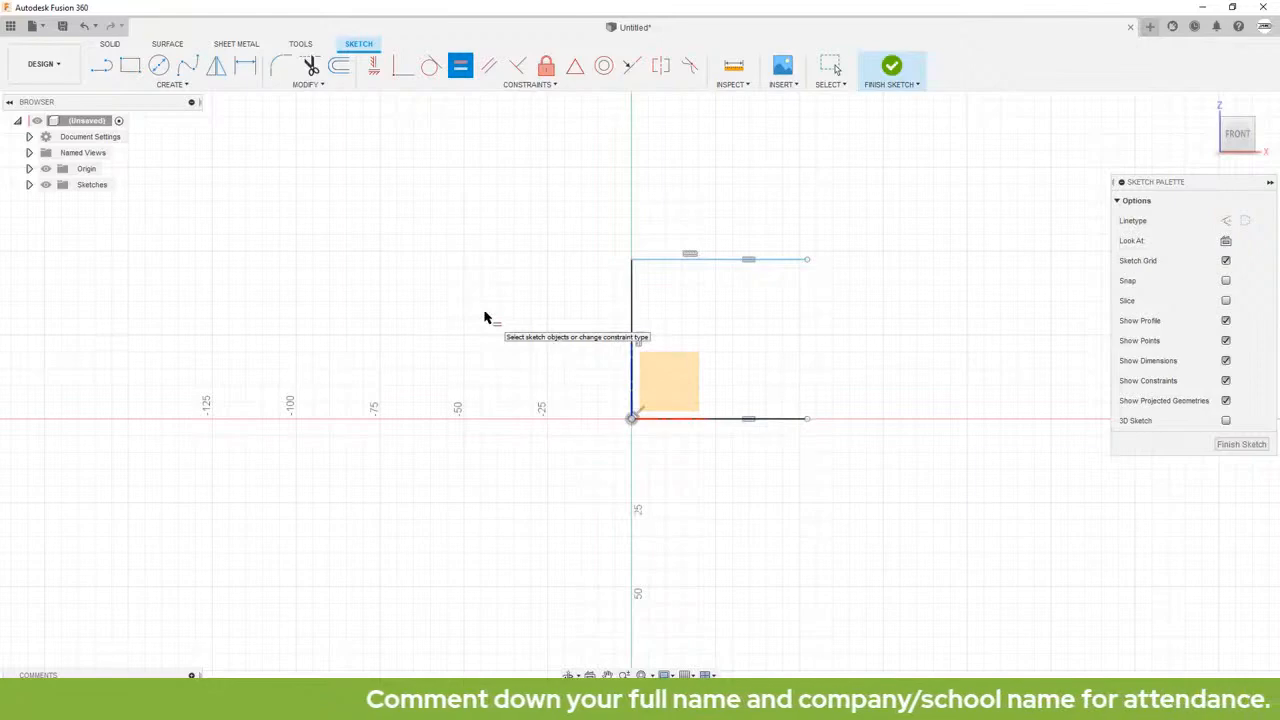
key(Escape)
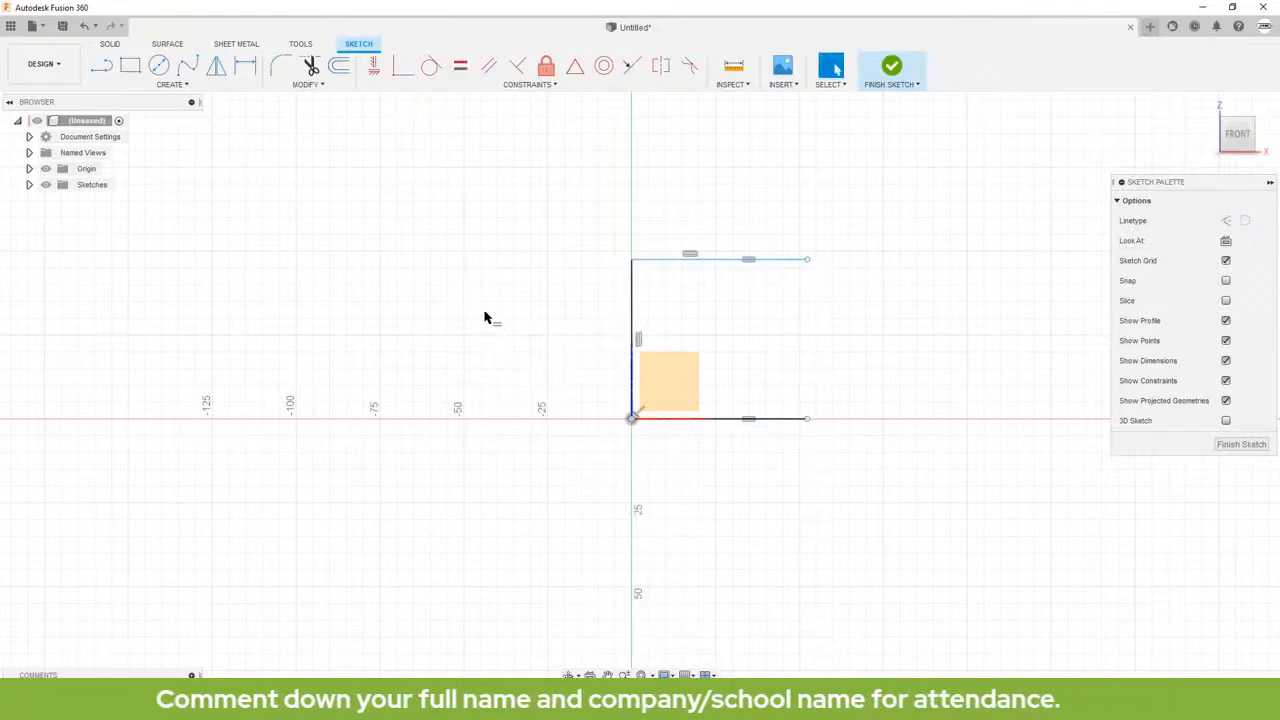
Step: Draw a center-diameter circle just beyond the free end of the upper horizontal line, centred slightly below that line
click(160, 72)
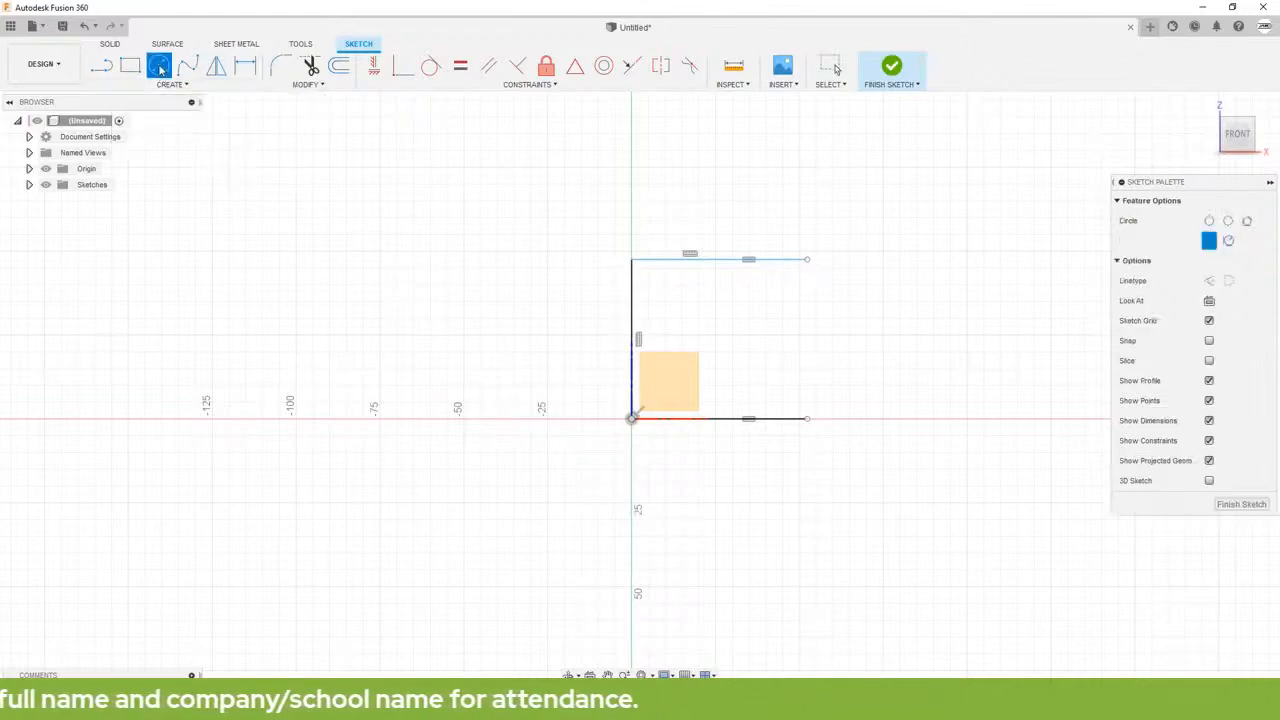
click(873, 303)
click(899, 367)
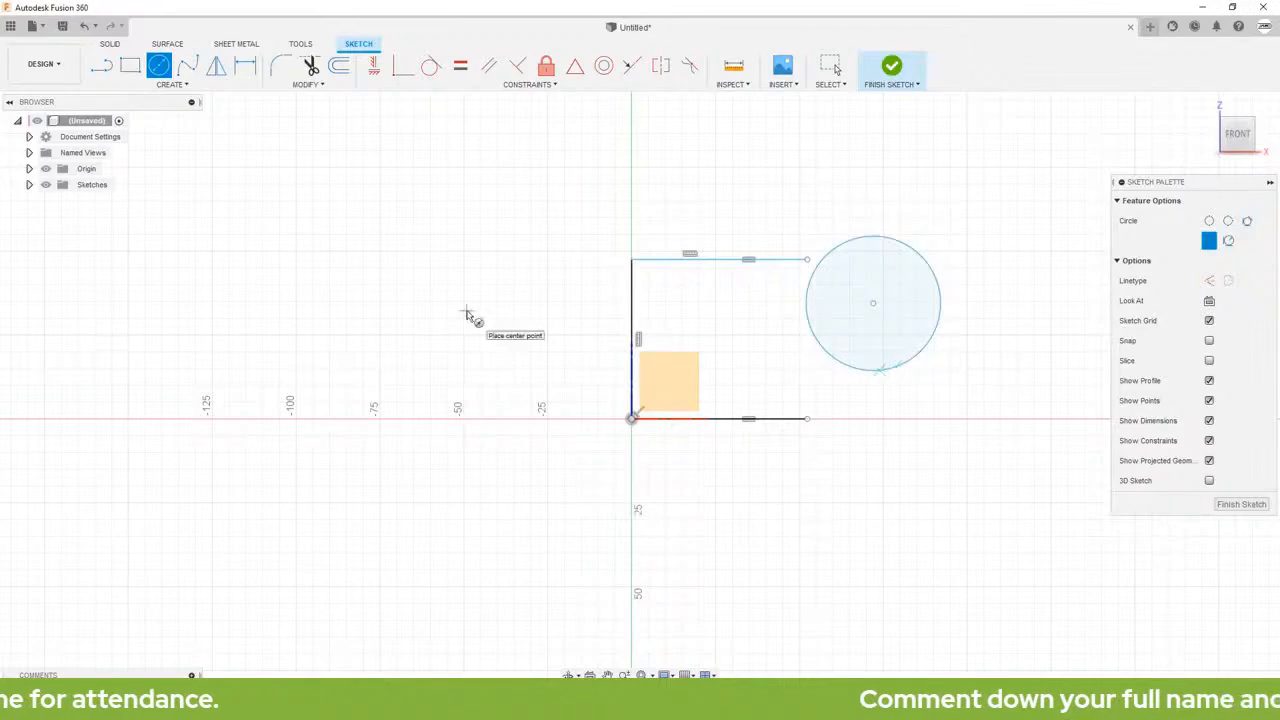
key(Escape)
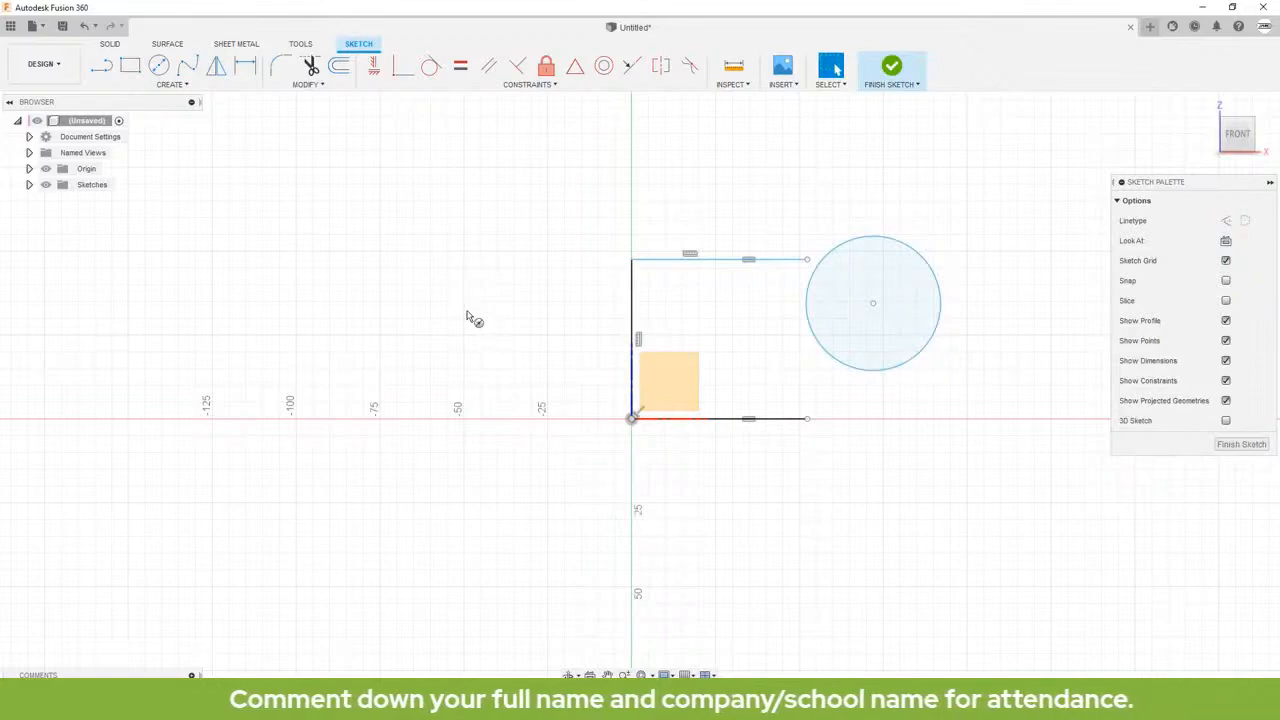
Step: Make the circle tangent to the upper horizontal line with a Tangent constraint
click(787, 261)
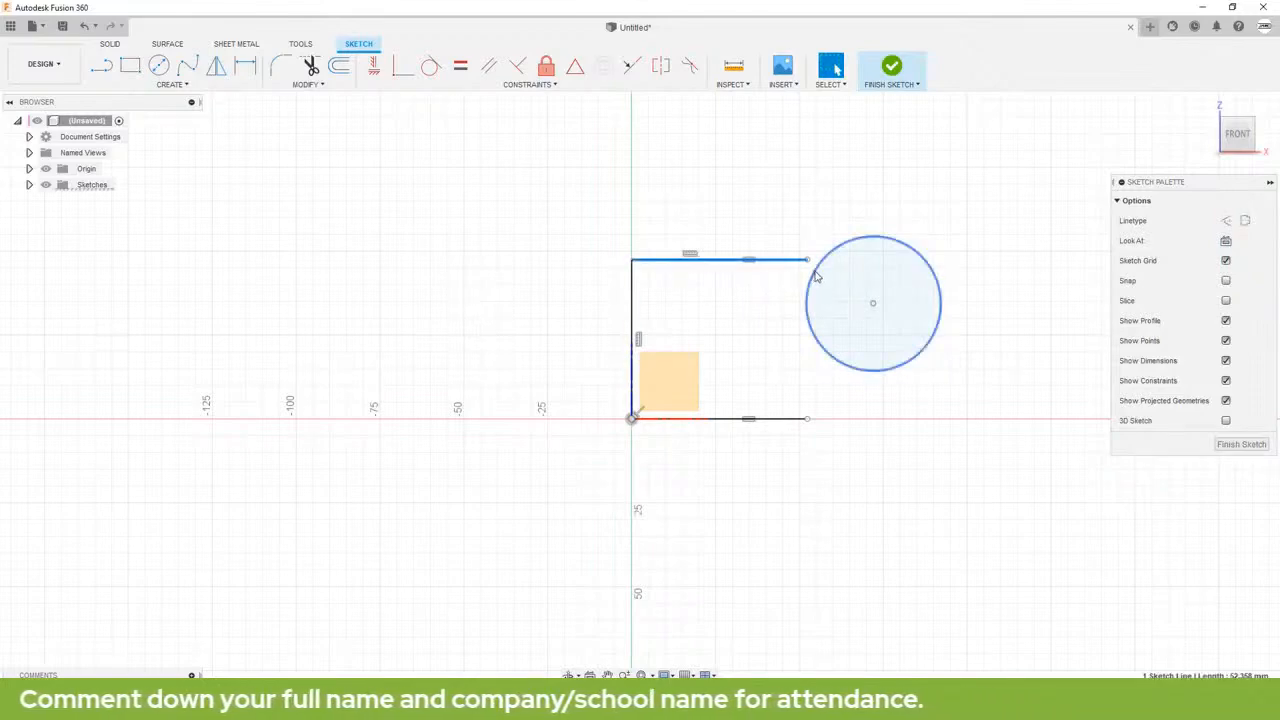
click(815, 273)
click(742, 331)
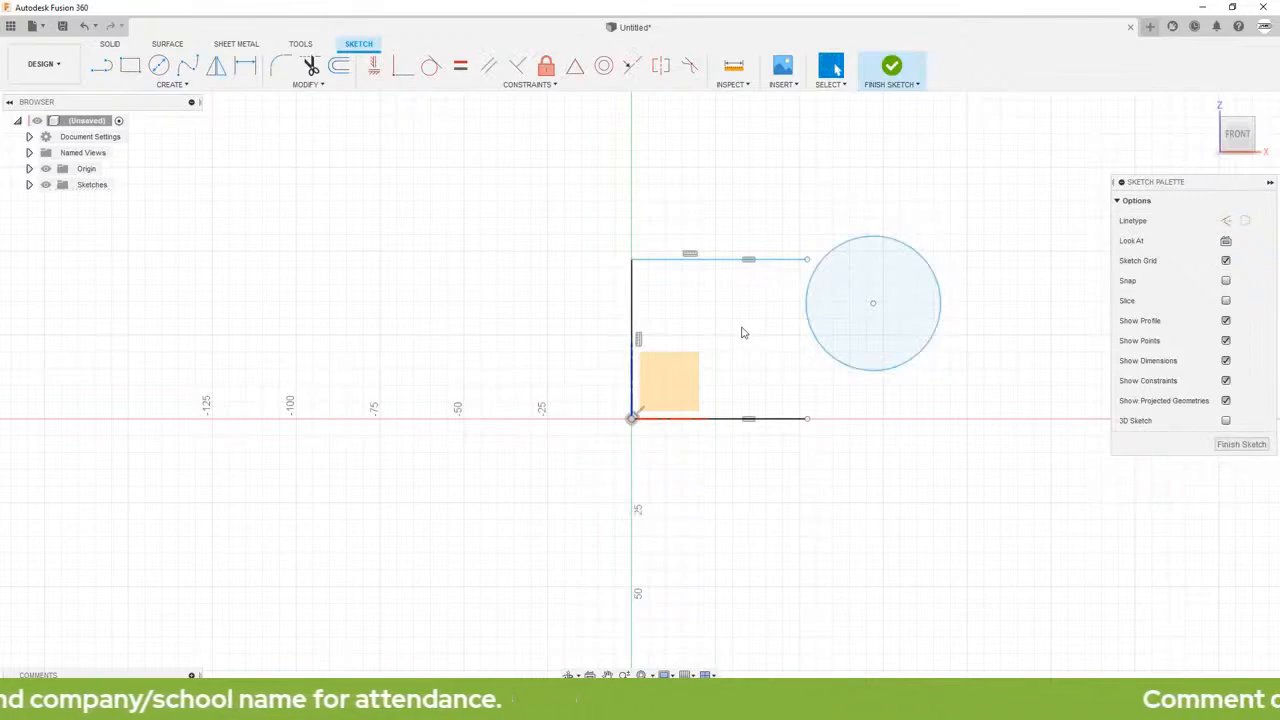
click(431, 68)
click(788, 261)
click(823, 264)
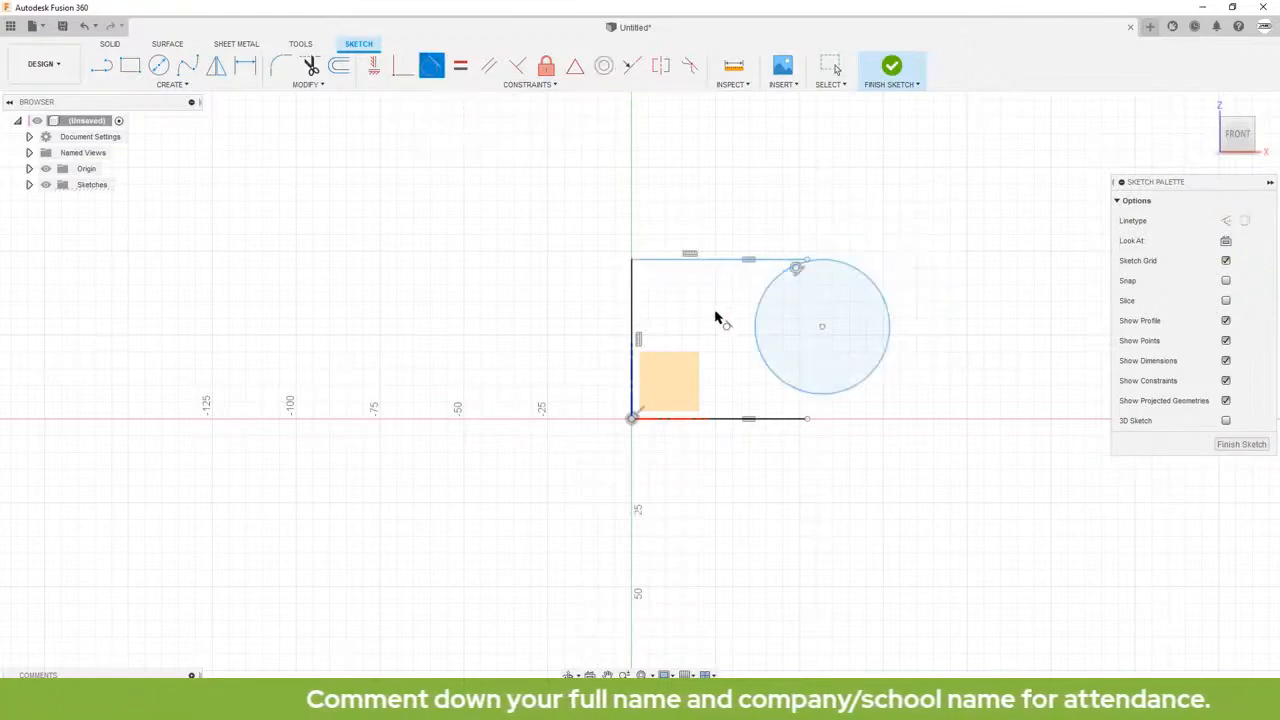
key(Escape)
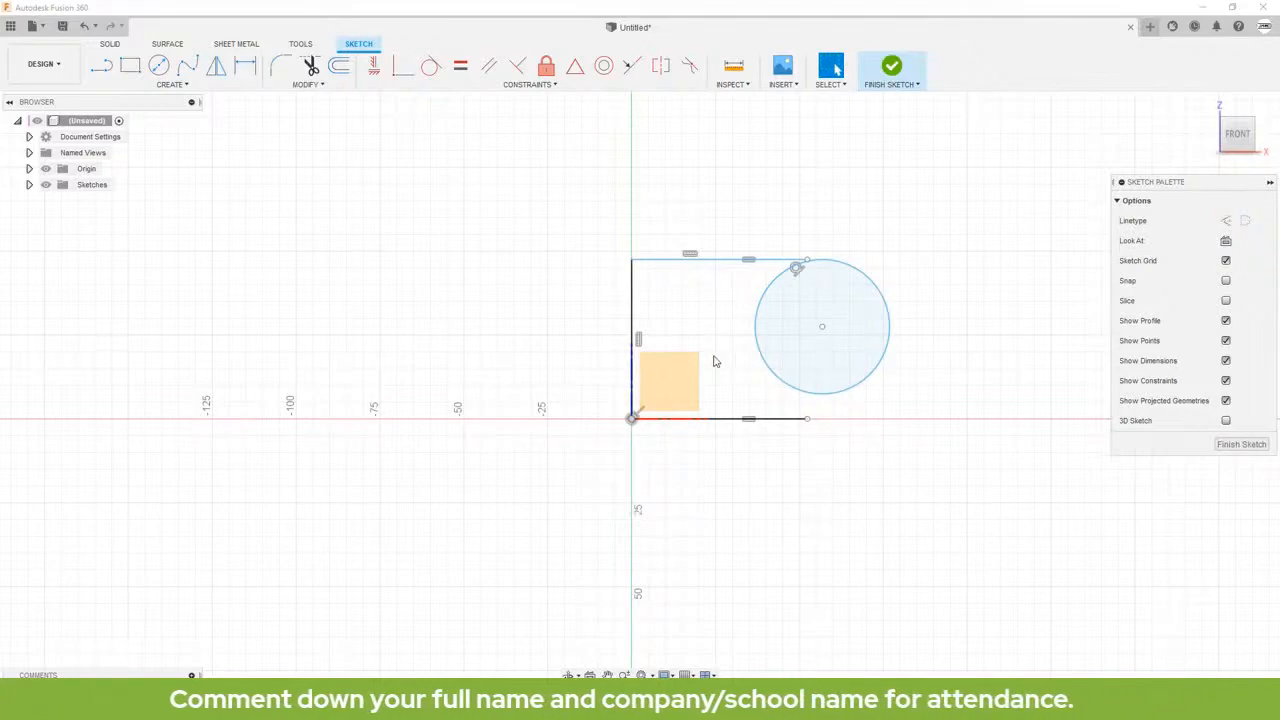
Step: Draw two separate, roughly parallel diagonal lines above and to the left of the existing vertical line
click(103, 66)
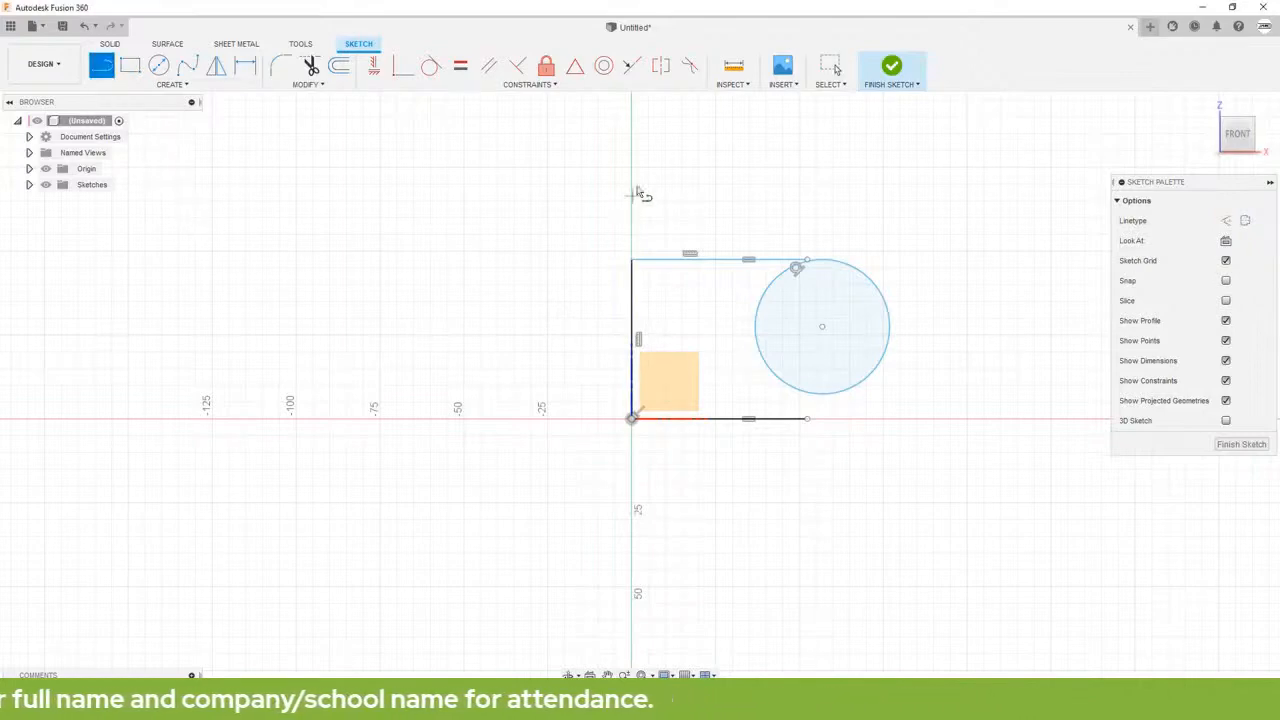
click(645, 150)
click(531, 263)
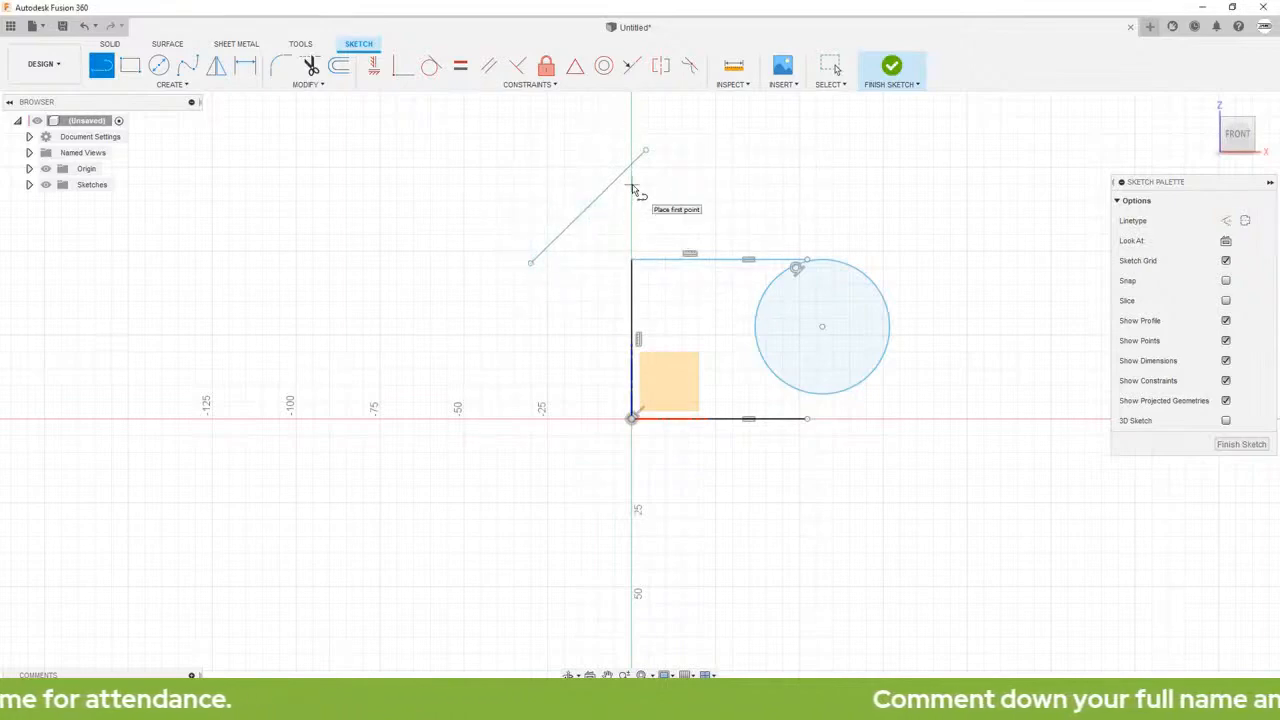
click(594, 127)
click(452, 245)
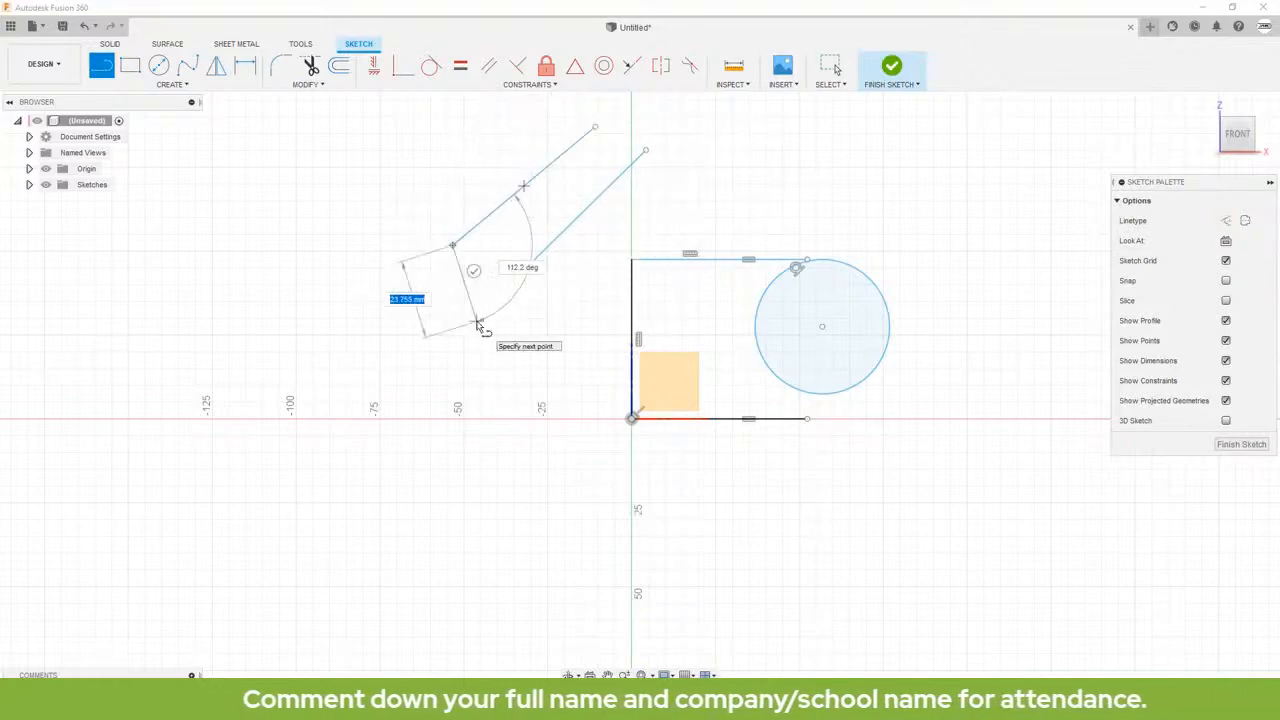
key(Escape)
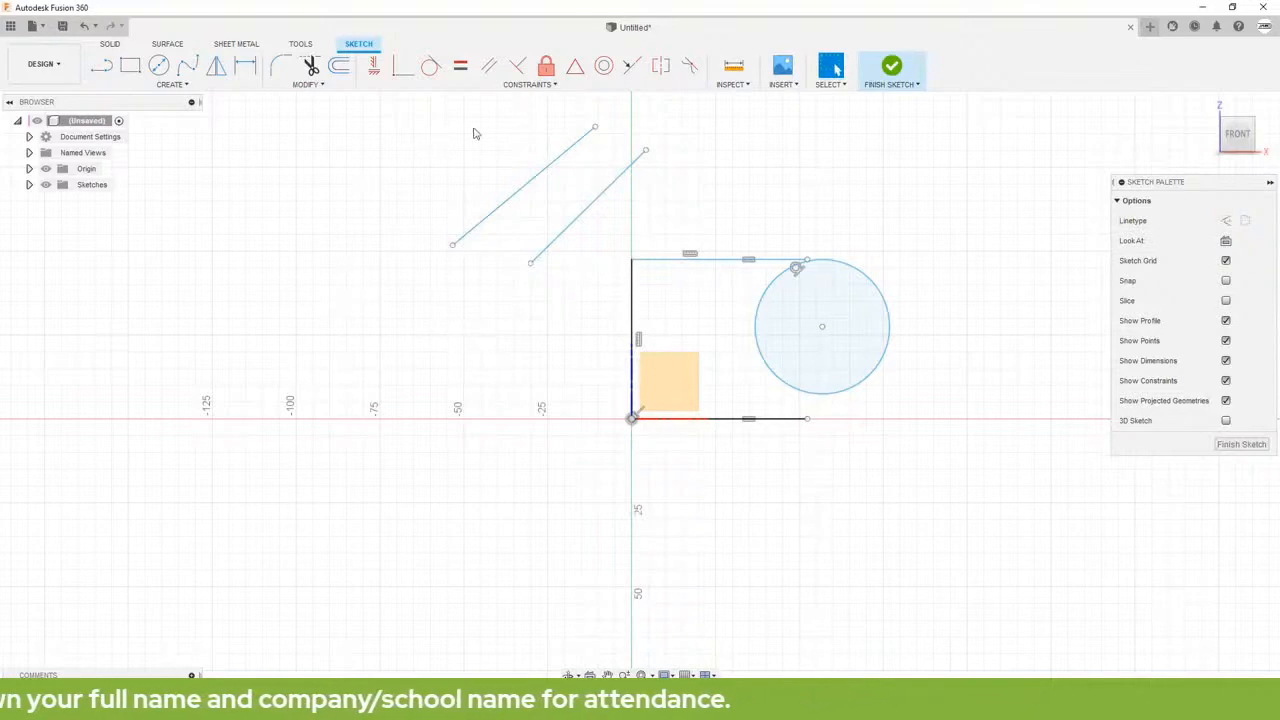
Step: Apply a Parallel constraint between the two diagonal lines
click(490, 66)
click(584, 210)
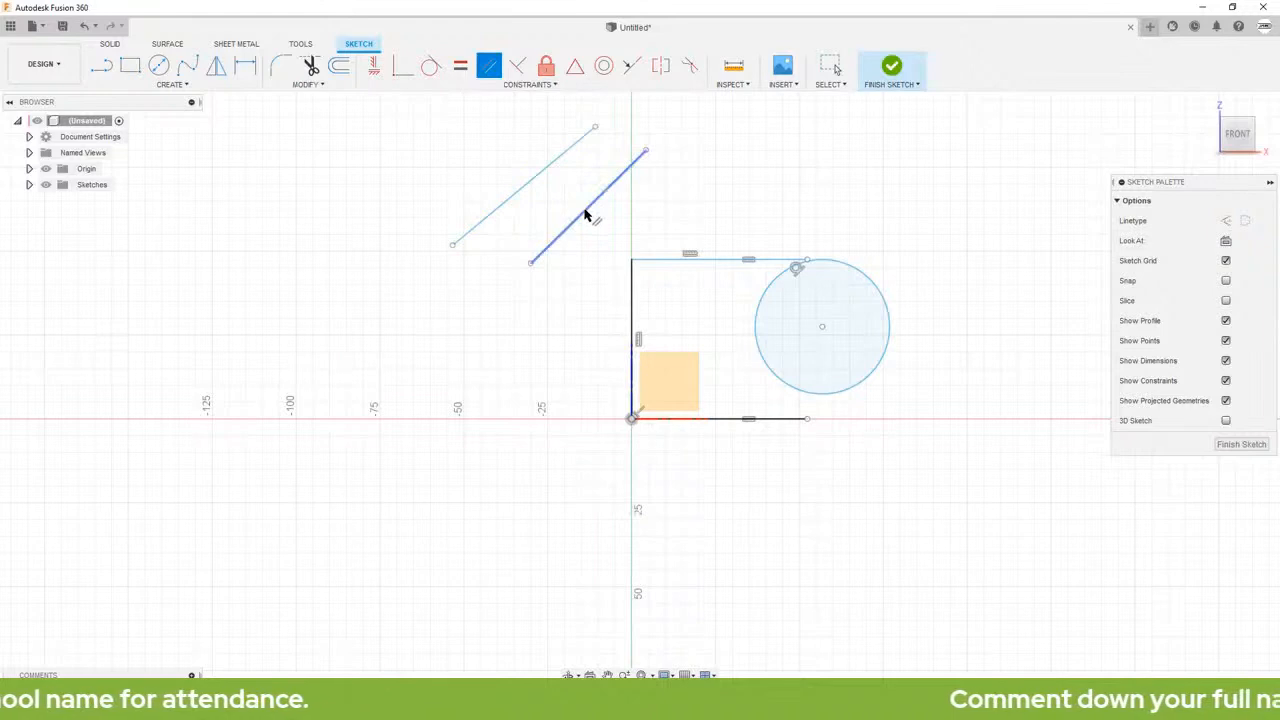
click(544, 176)
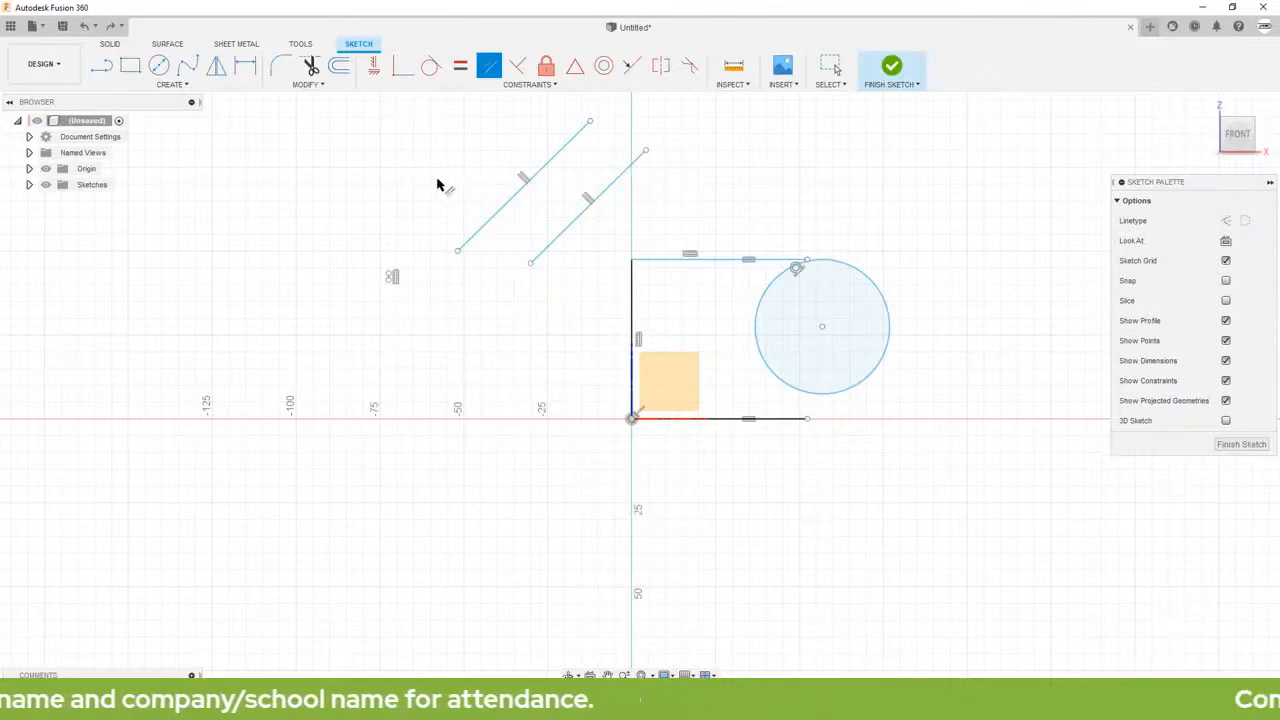
Step: Draw a second center-diameter circle of about 19 mm radius above and to the right of the tangent circle
click(158, 66)
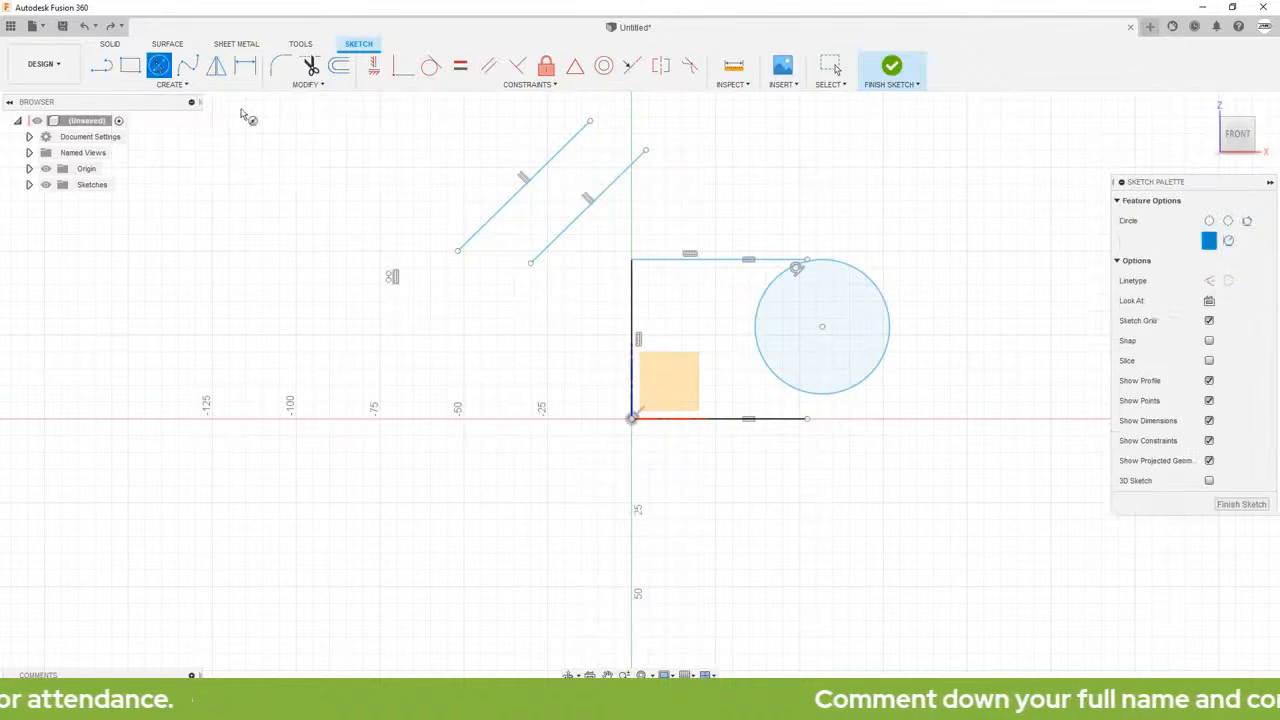
click(957, 205)
click(985, 267)
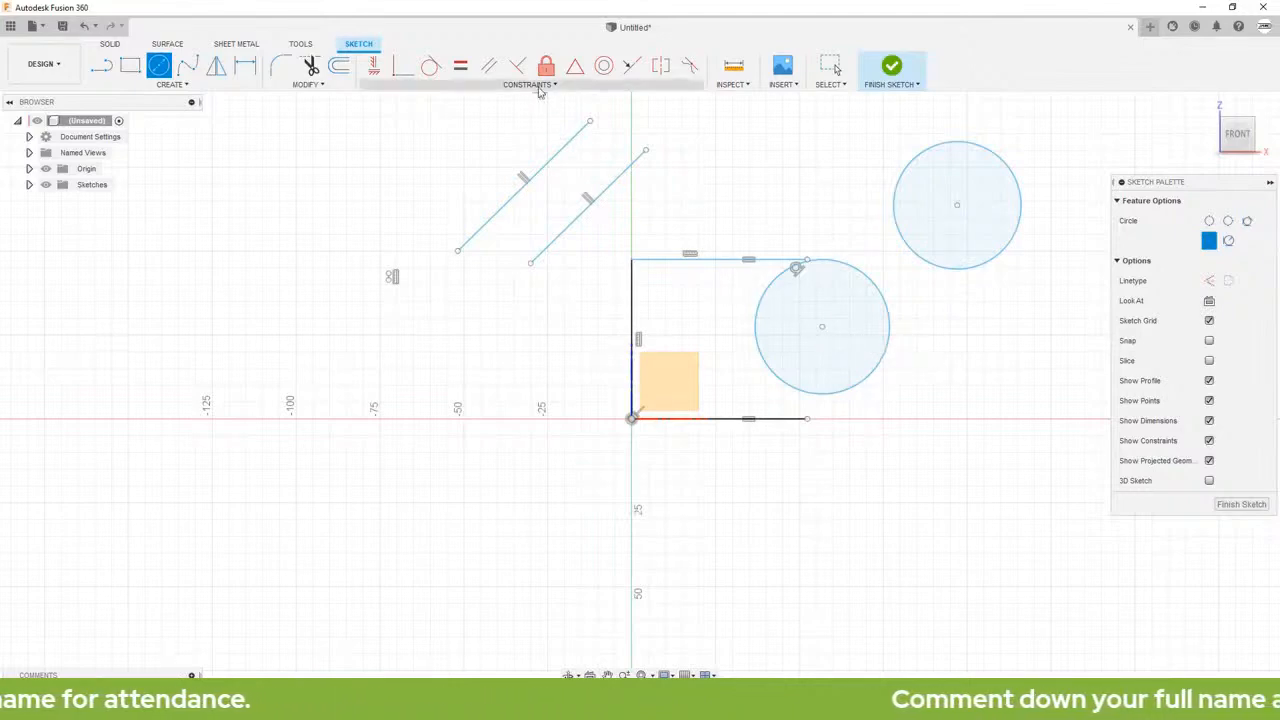
Step: Make the new circle share its center with the tangent circle using a Concentric constraint
click(603, 65)
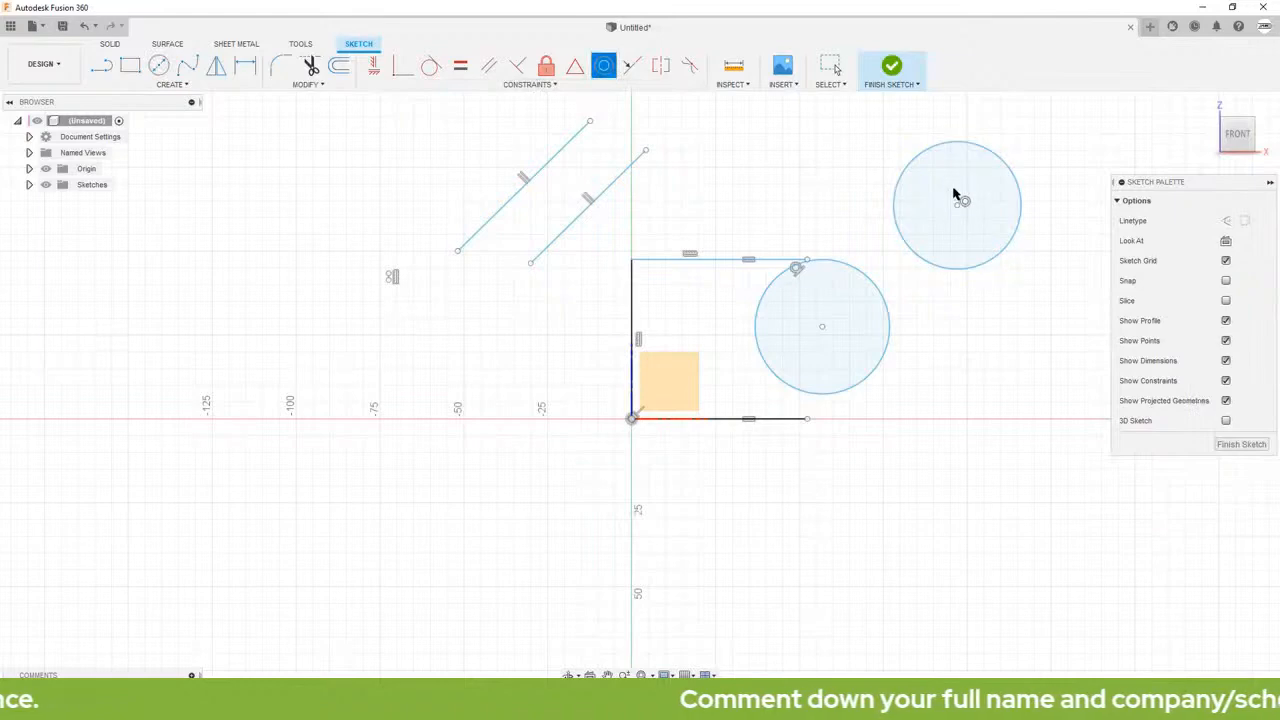
click(991, 152)
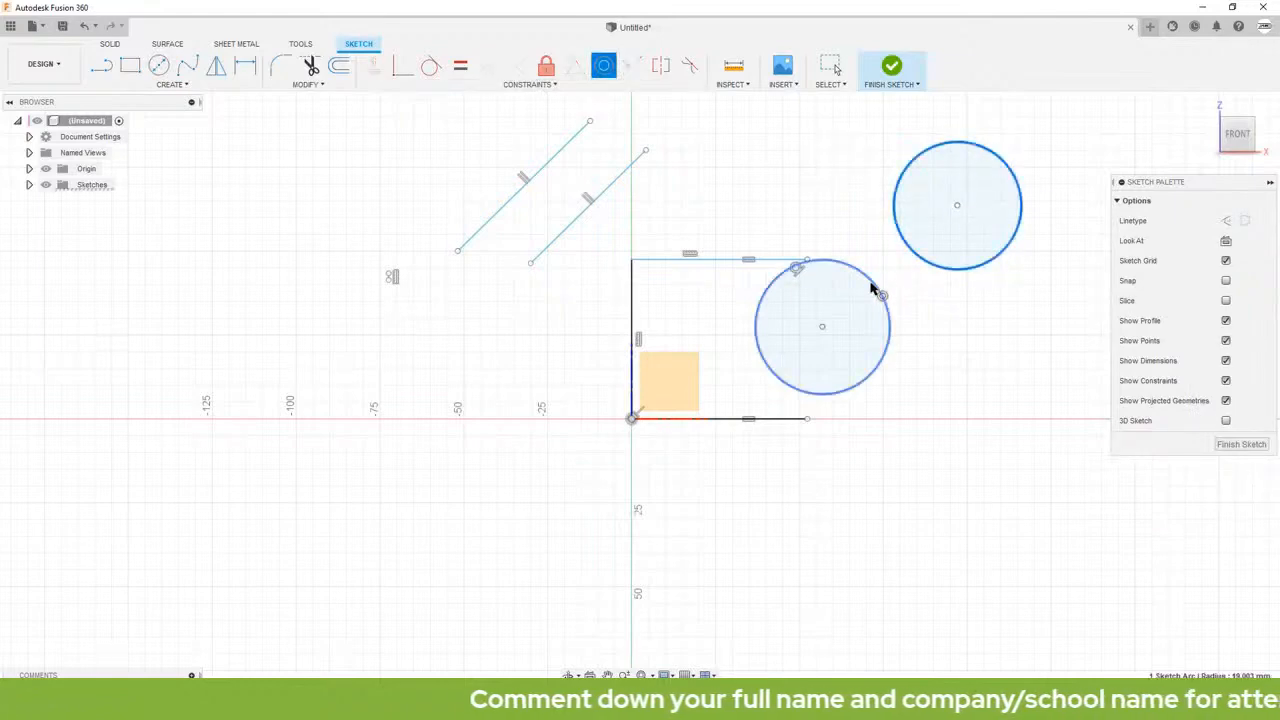
click(873, 288)
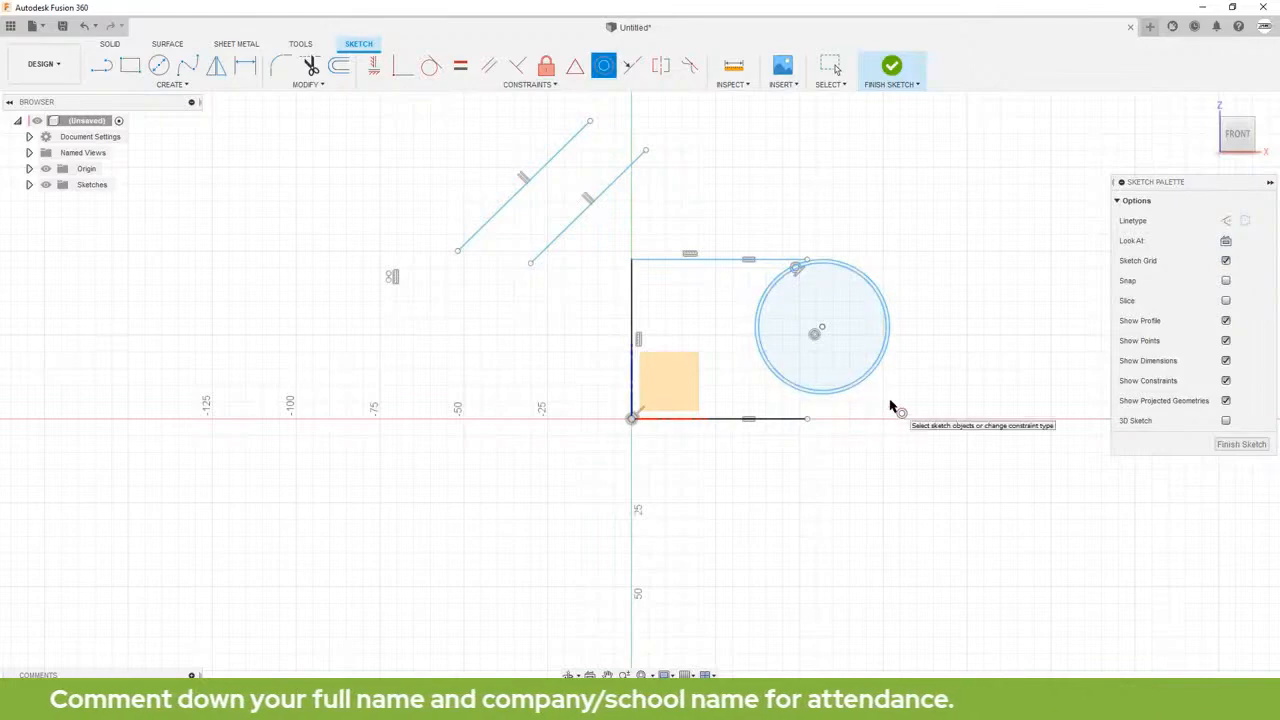
scroll(893, 407, up, 6)
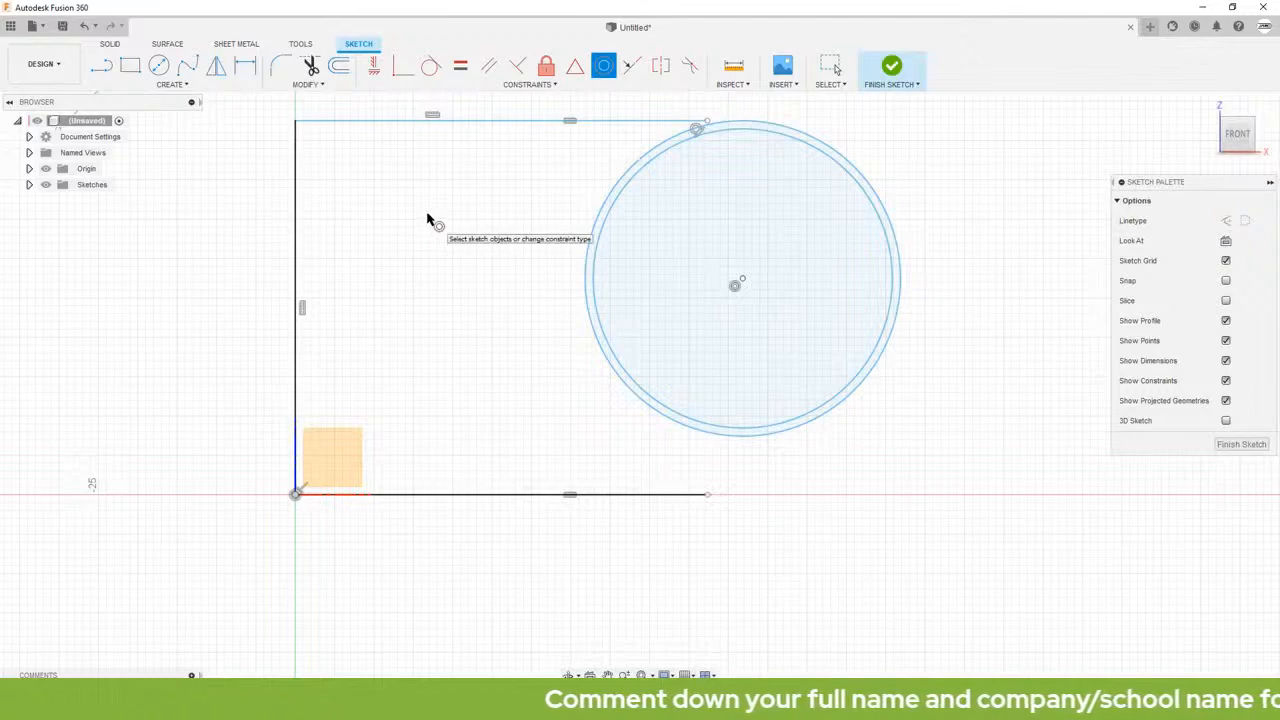
key(Escape)
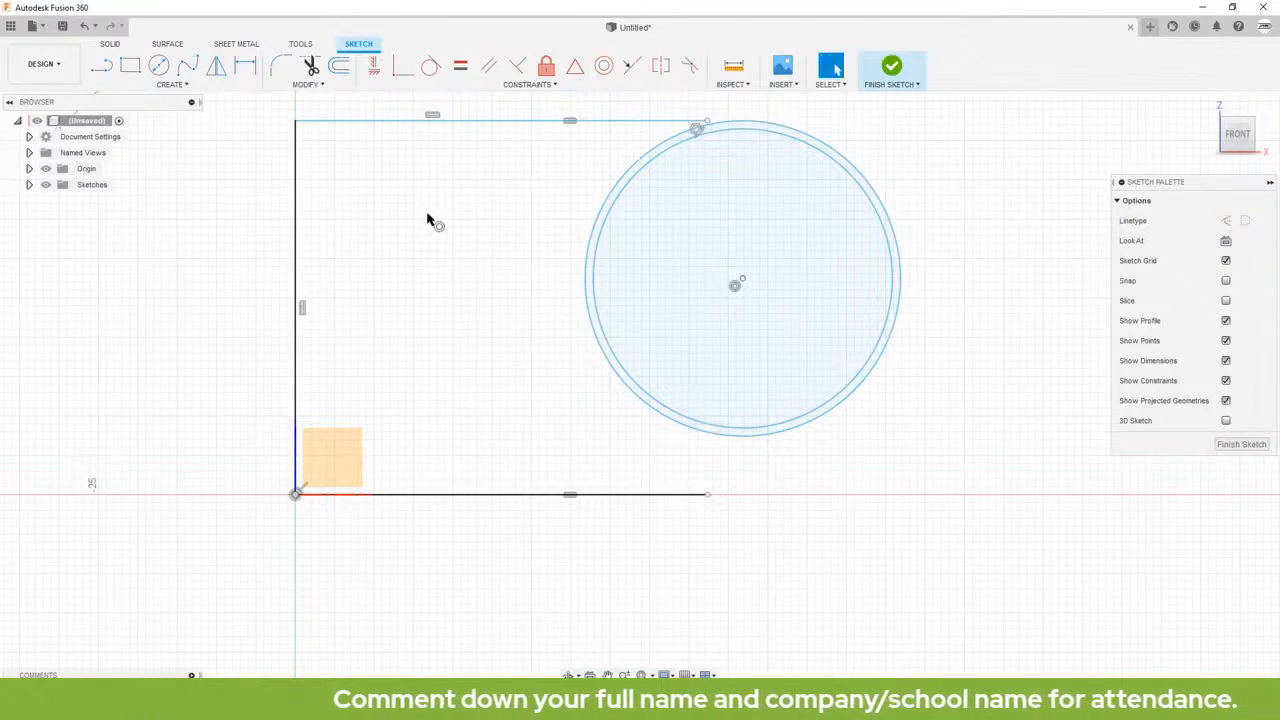
key(ctrl+z)
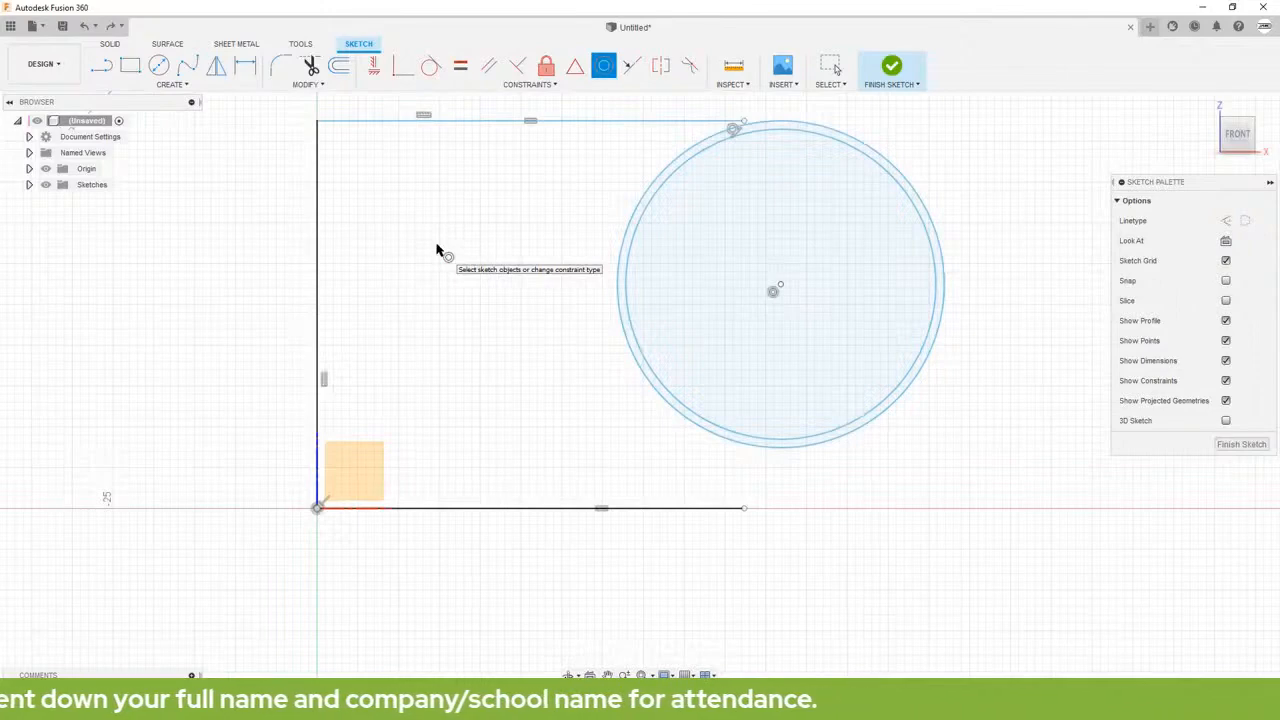
Step: Draw three separate vertical lines of similar length between the sketch's long vertical line and the concentric circles
click(104, 68)
click(492, 410)
click(492, 208)
click(410, 417)
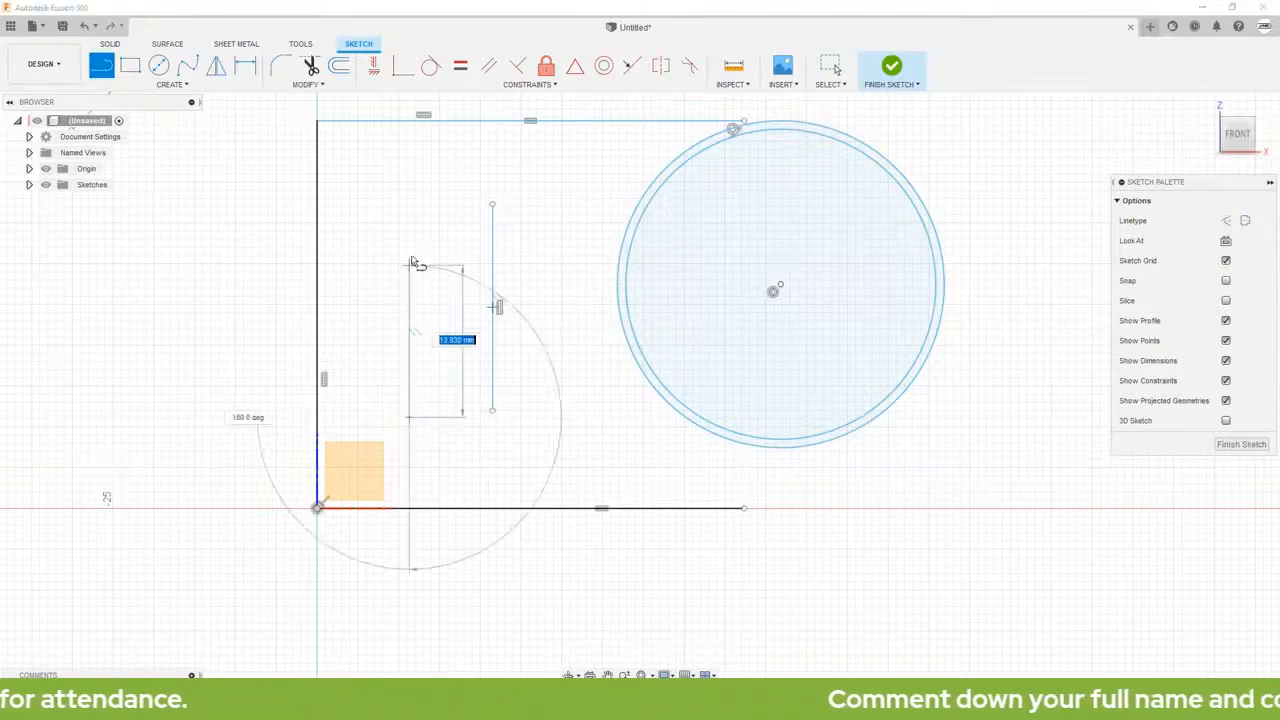
click(410, 210)
click(553, 430)
double_click(554, 207)
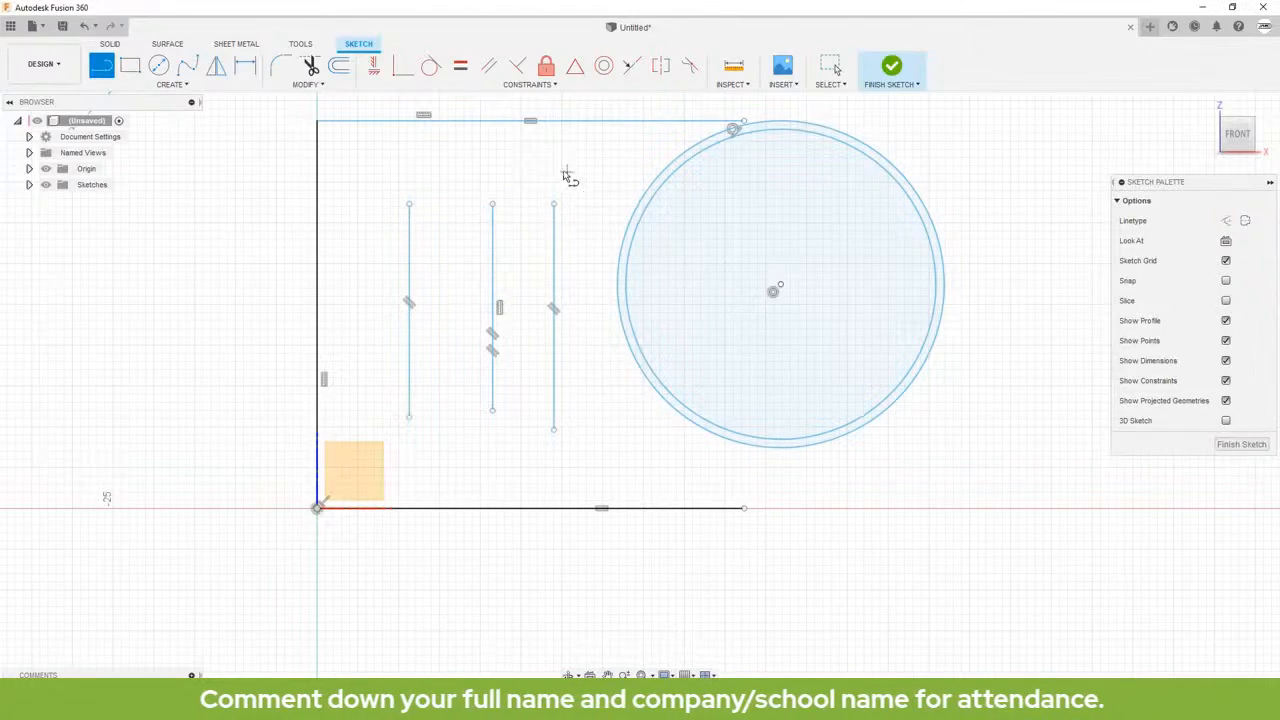
Step: Apply a Symmetry constraint to the middle and rightmost of the three short vertical lines, using the leftmost as the symmetry line
click(661, 66)
click(493, 236)
click(554, 247)
click(410, 258)
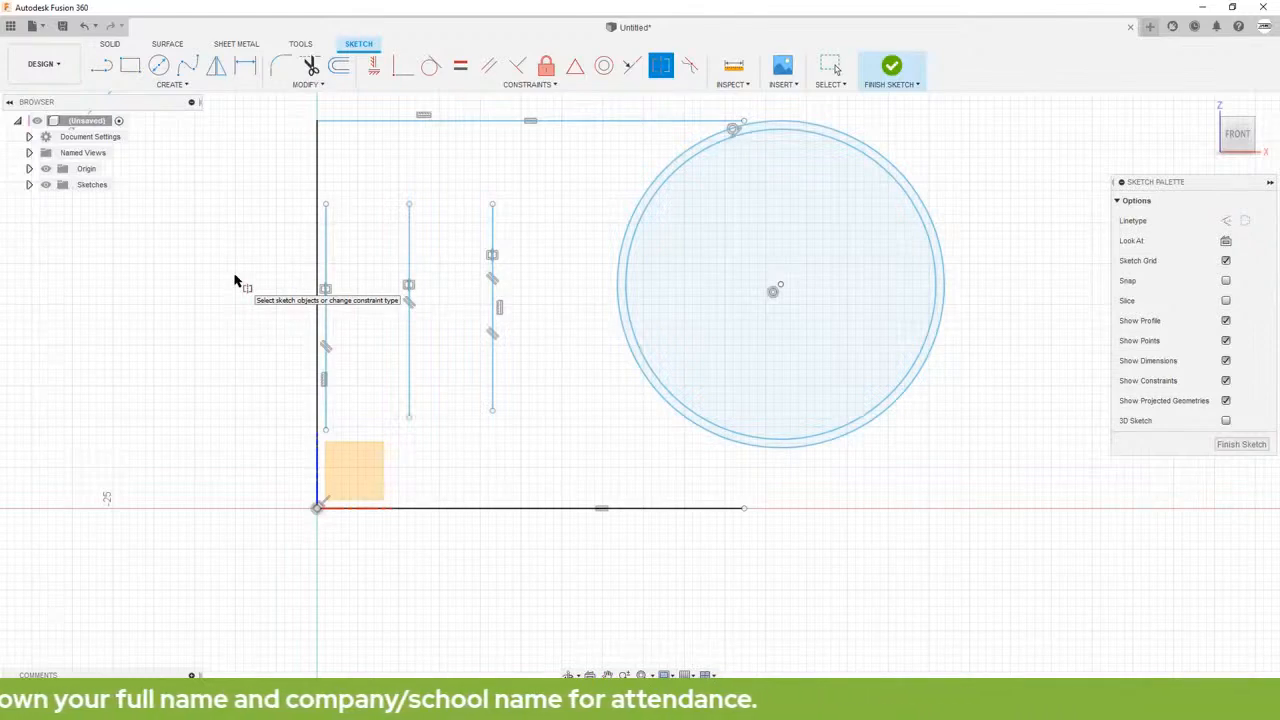
Step: Draw two separate horizontal lines at different heights left of the long vertical line, the farther one about 21 mm long
click(101, 66)
click(55, 257)
click(204, 257)
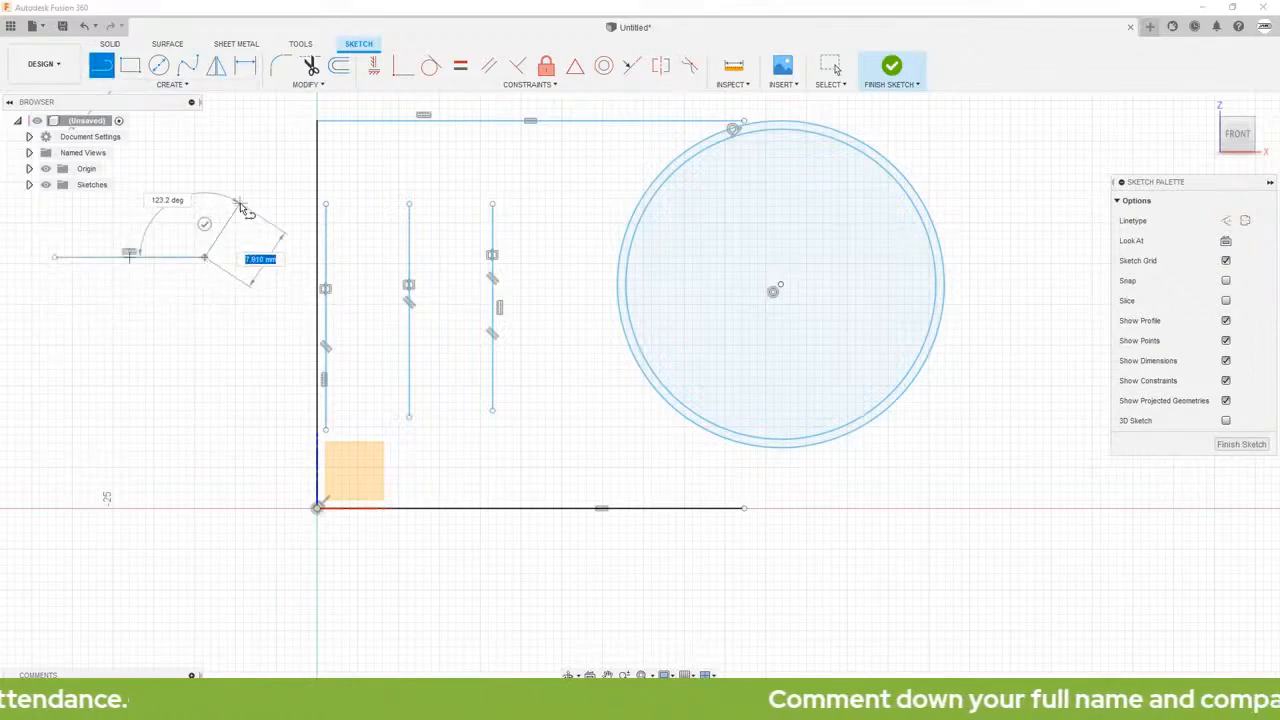
key(Escape)
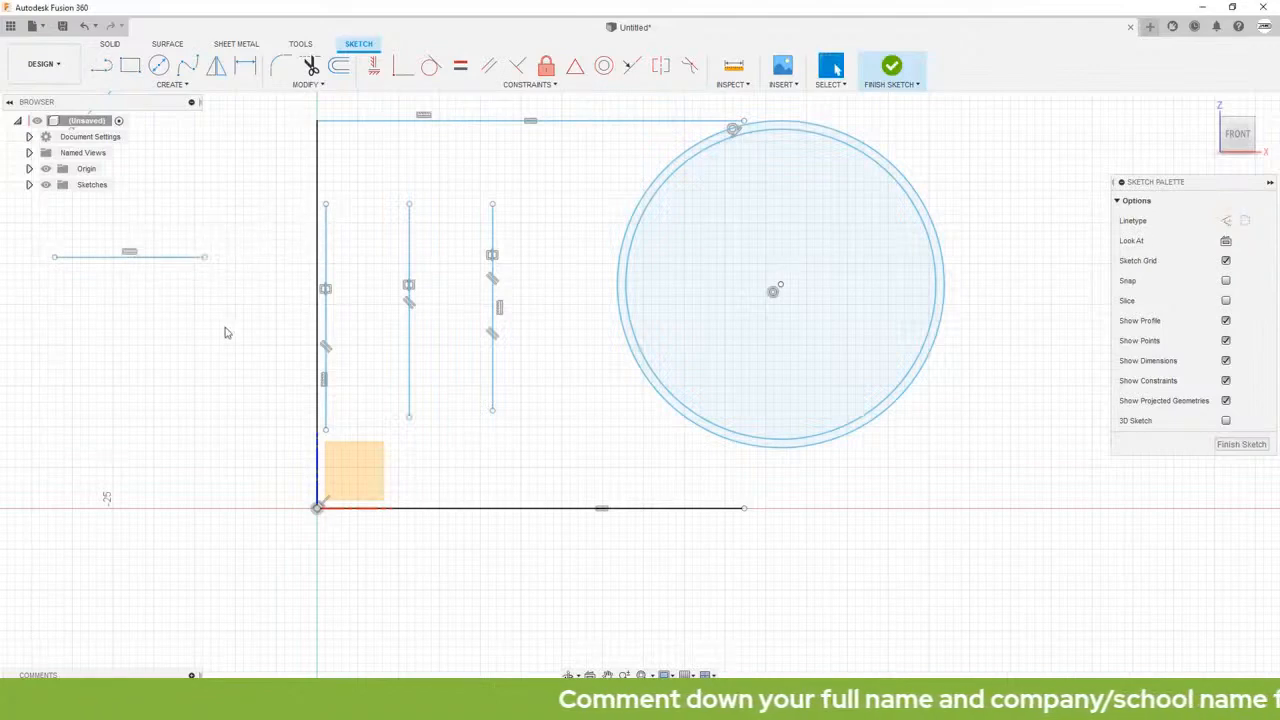
scroll(230, 333, down, 3)
middle_drag(183, 332, 529, 392)
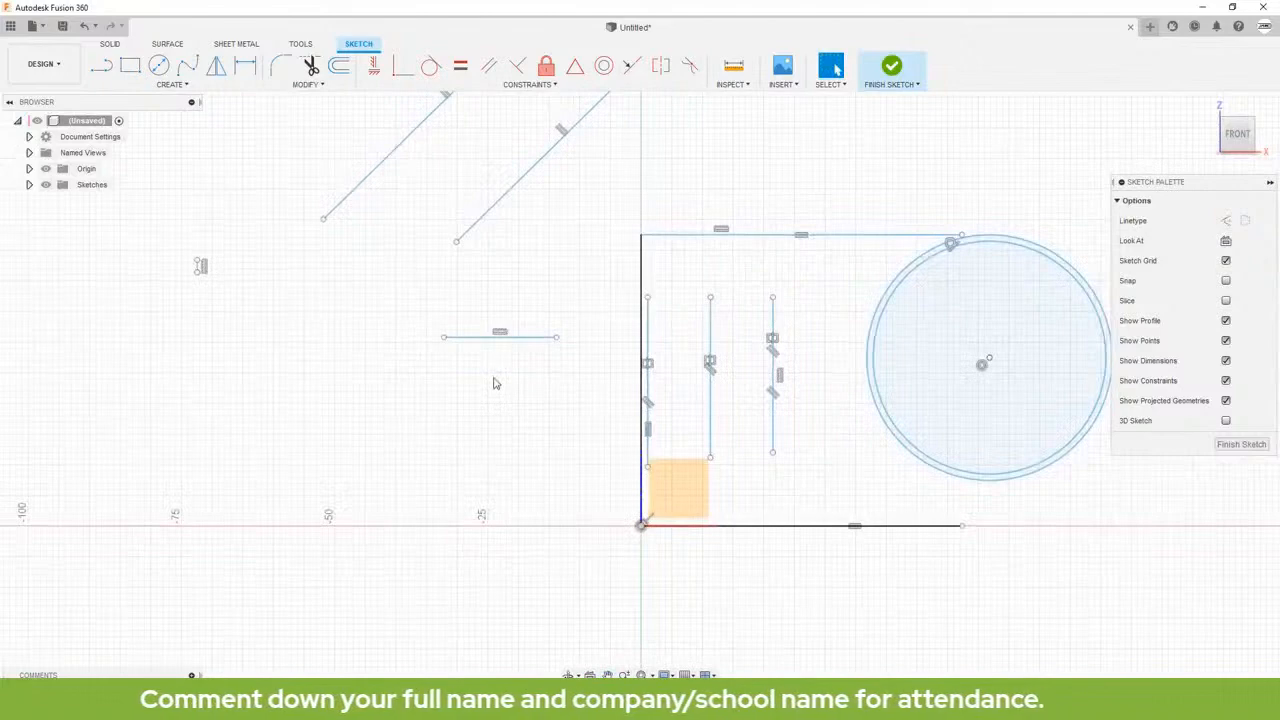
click(101, 65)
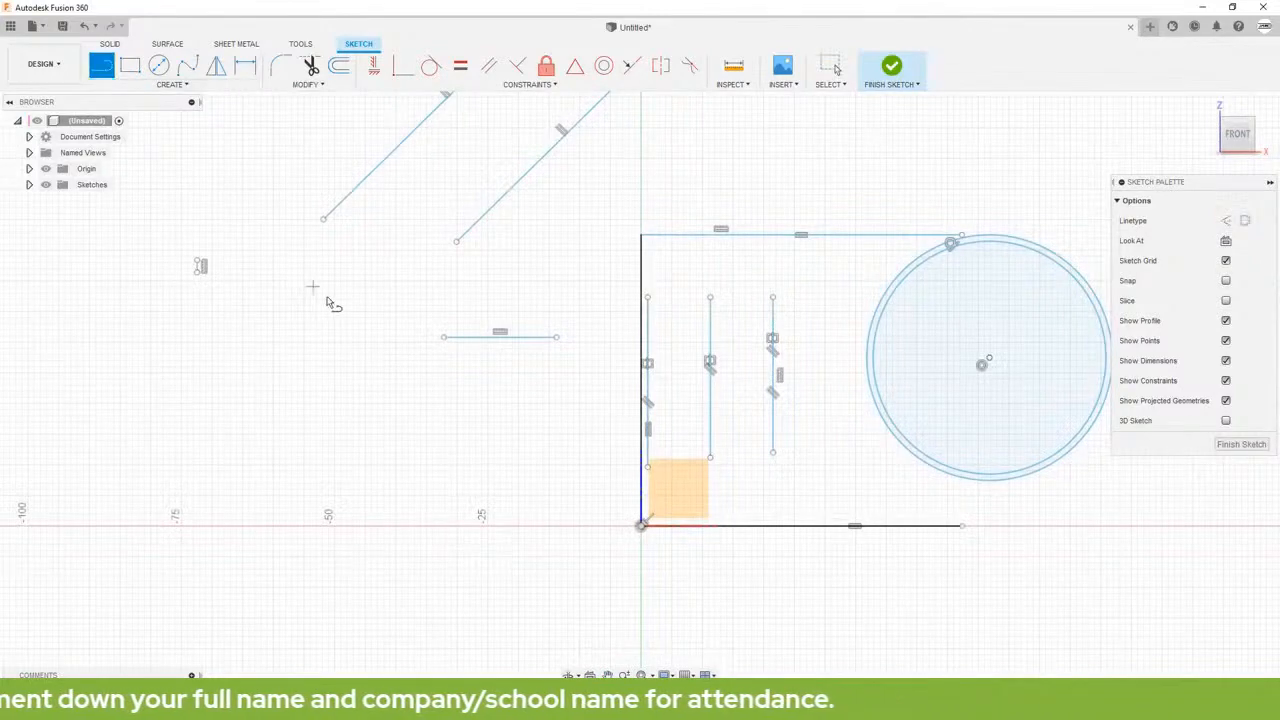
click(267, 314)
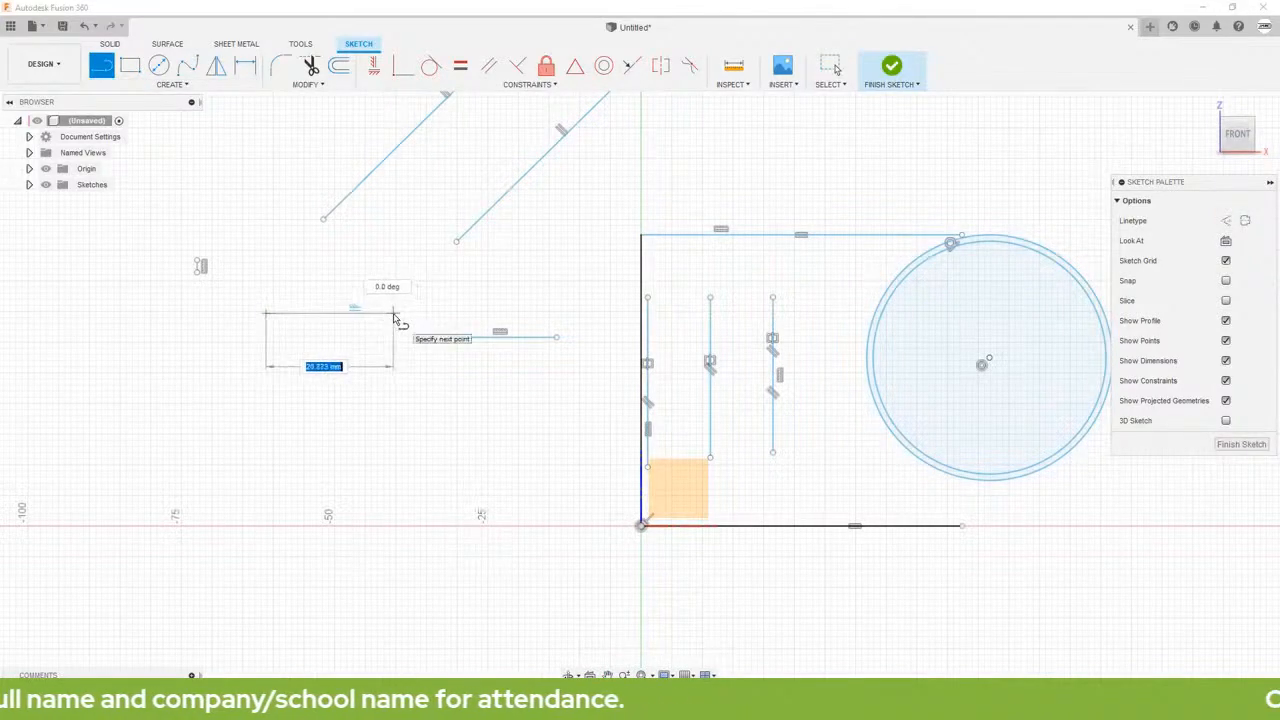
double_click(394, 318)
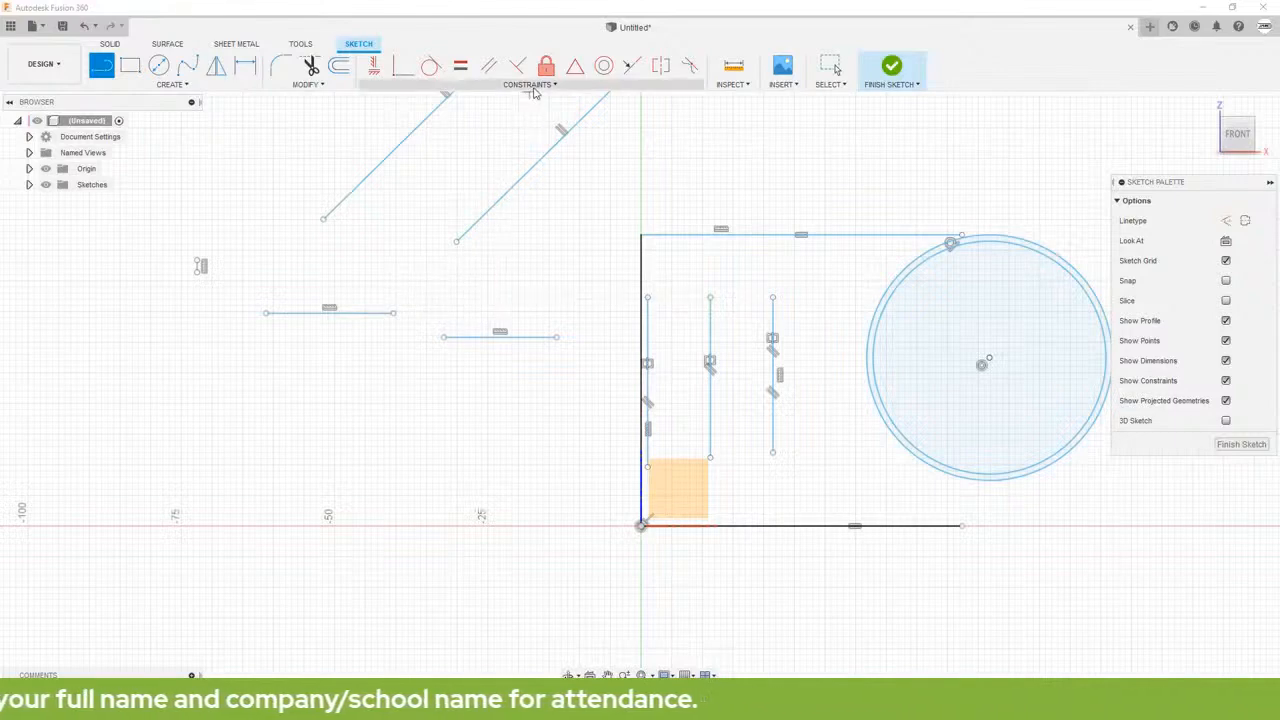
Step: Align the two short horizontal lines on one common line using a Collinear constraint
click(632, 68)
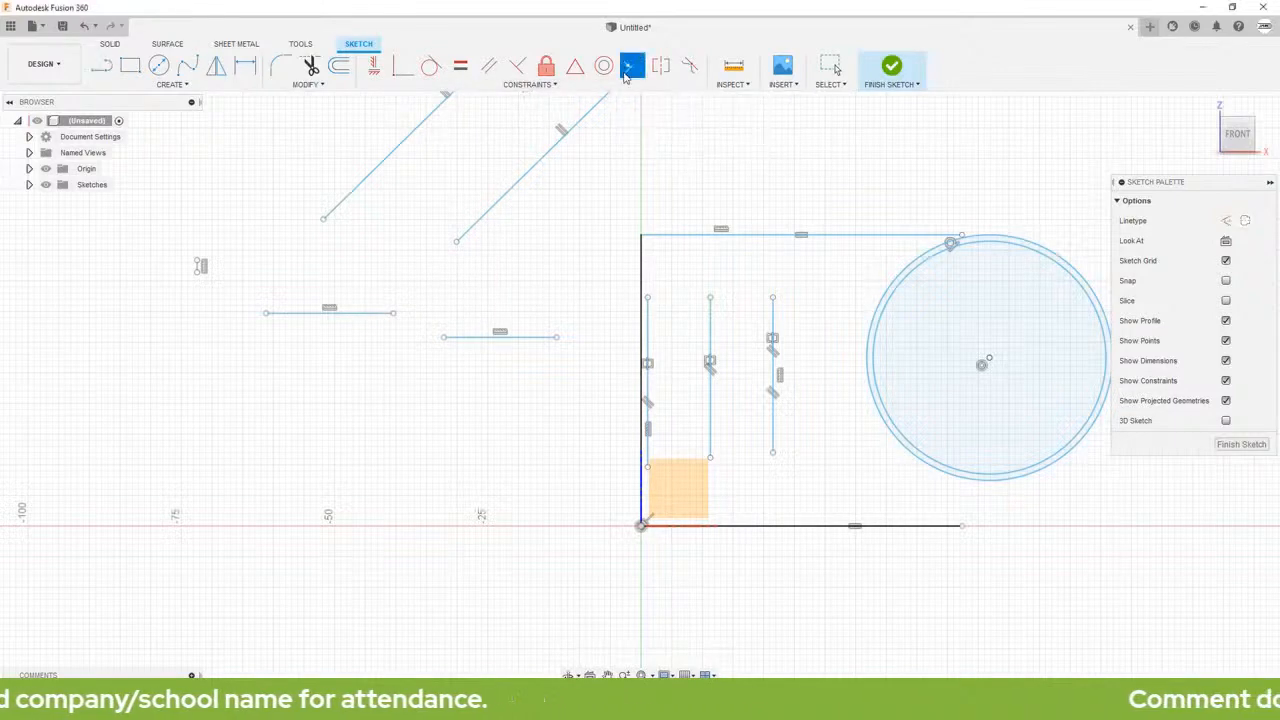
click(378, 316)
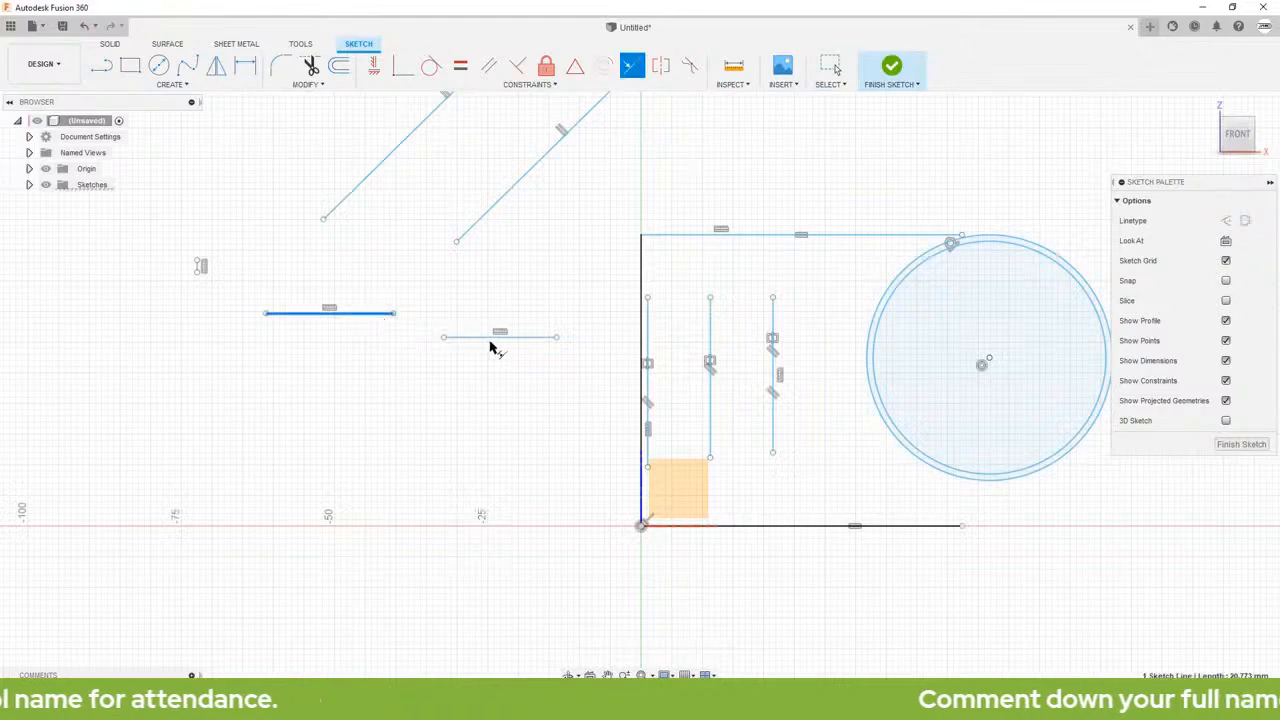
click(491, 339)
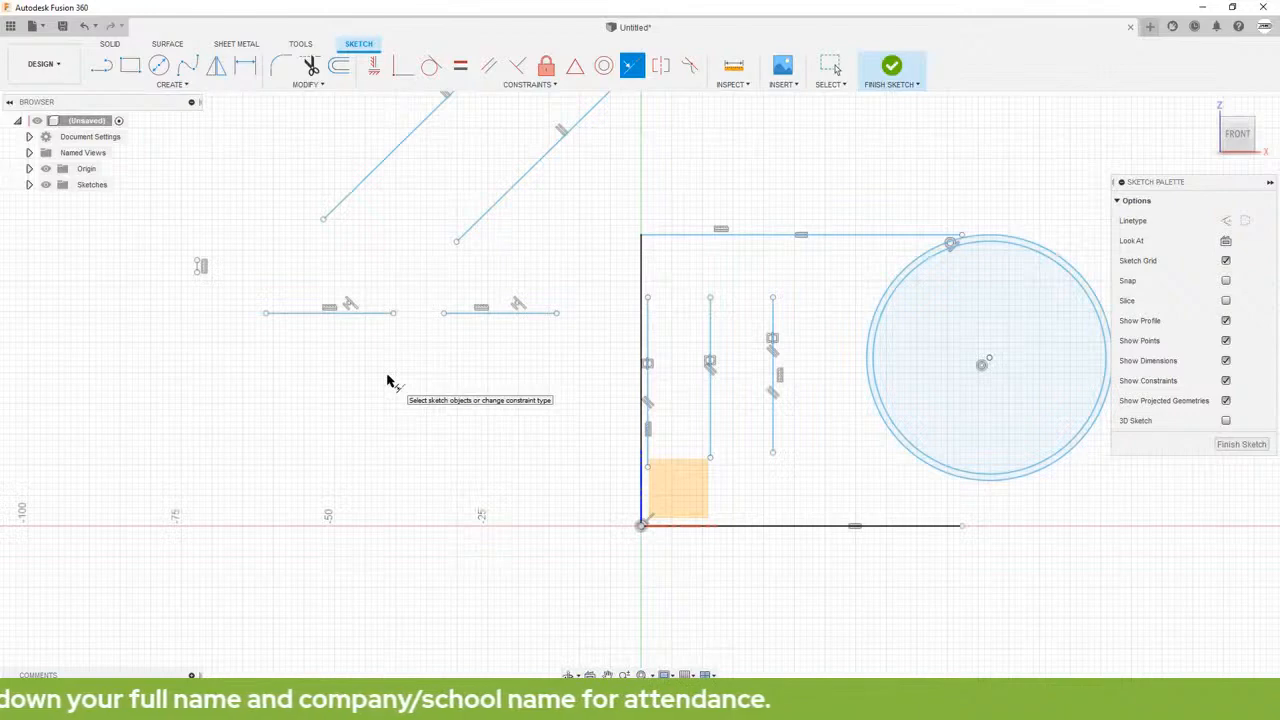
key(Escape)
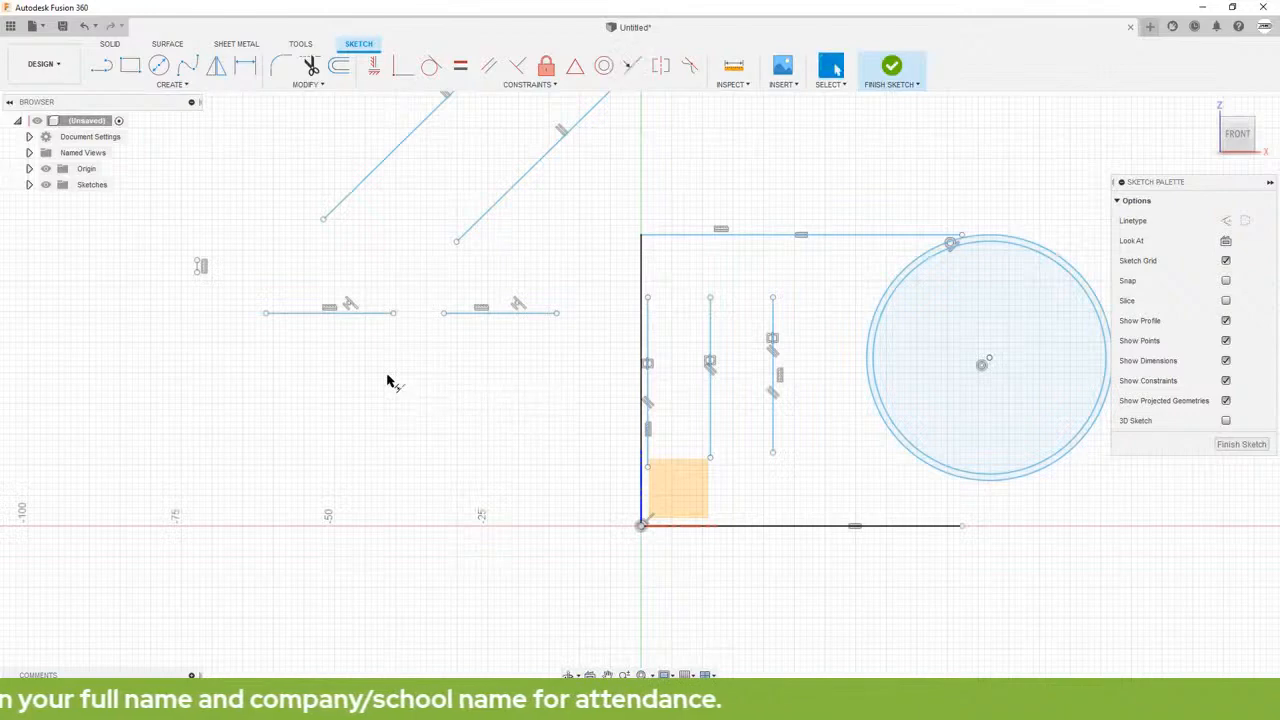
Step: Draw two separate slanted lines below the collinear pair, one steep and one sloping gently down toward the origin, about 33 mm long
click(104, 67)
click(351, 344)
click(231, 572)
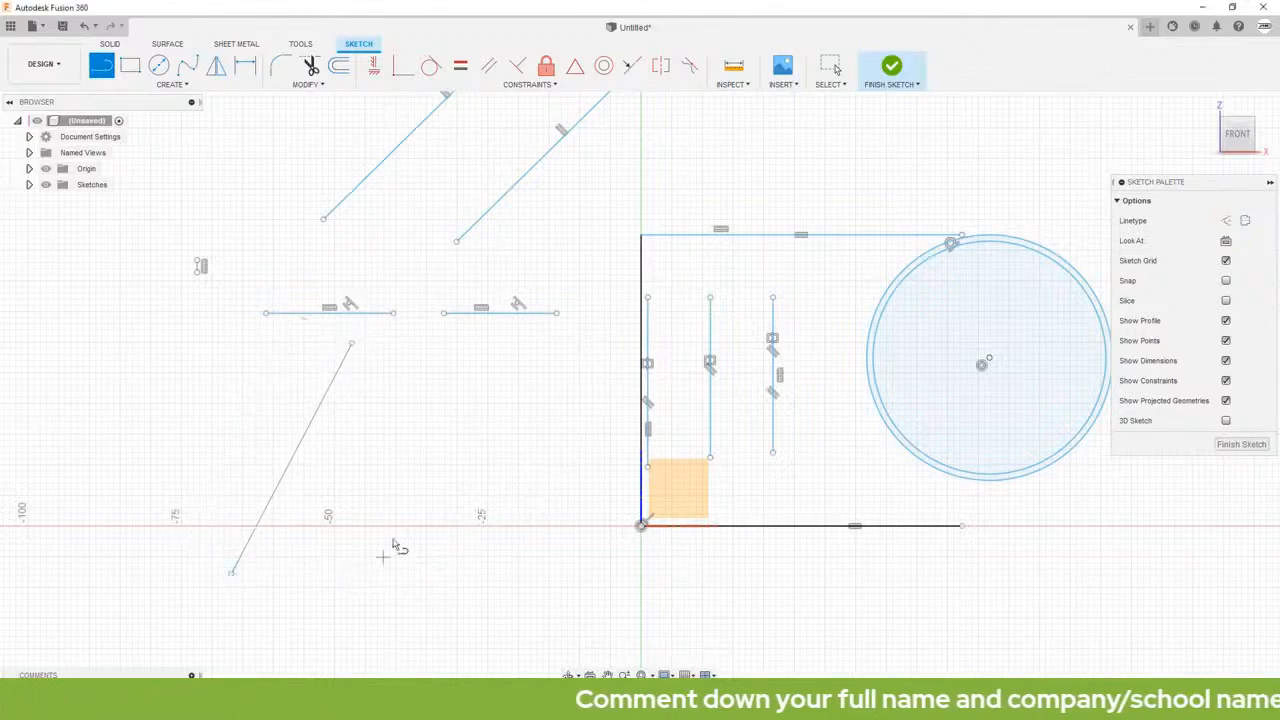
click(388, 428)
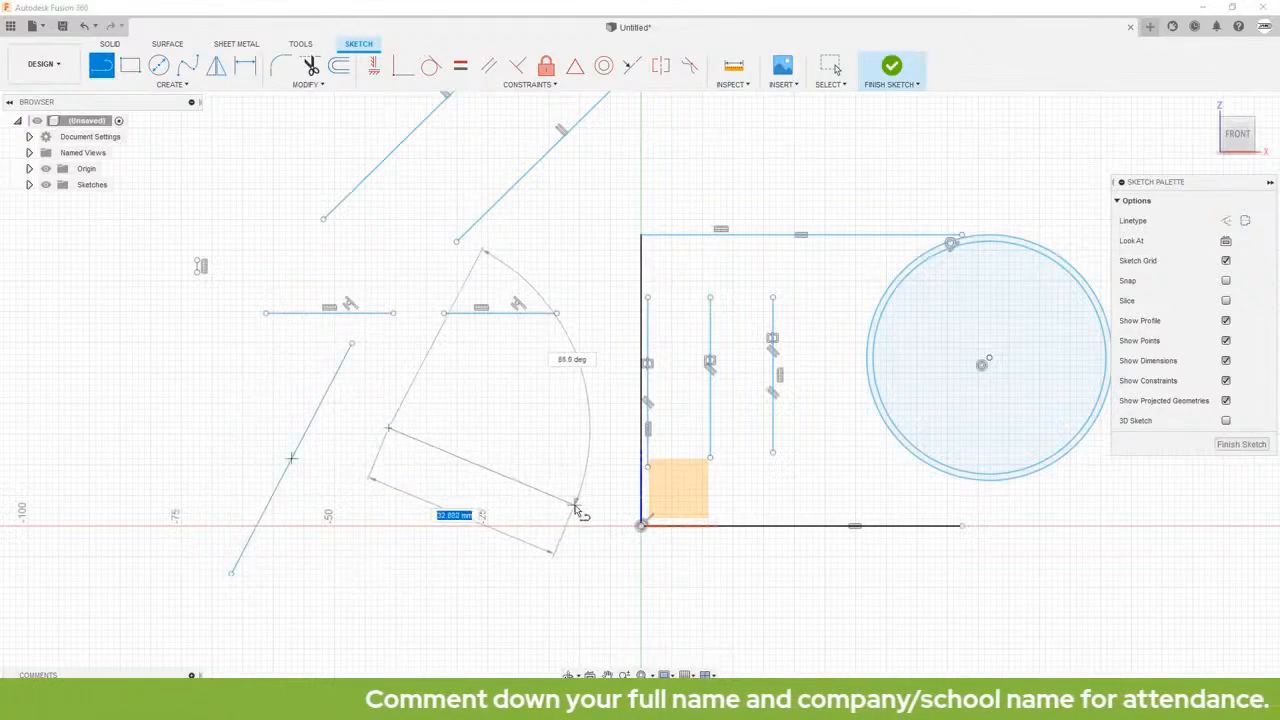
click(575, 506)
key(Escape)
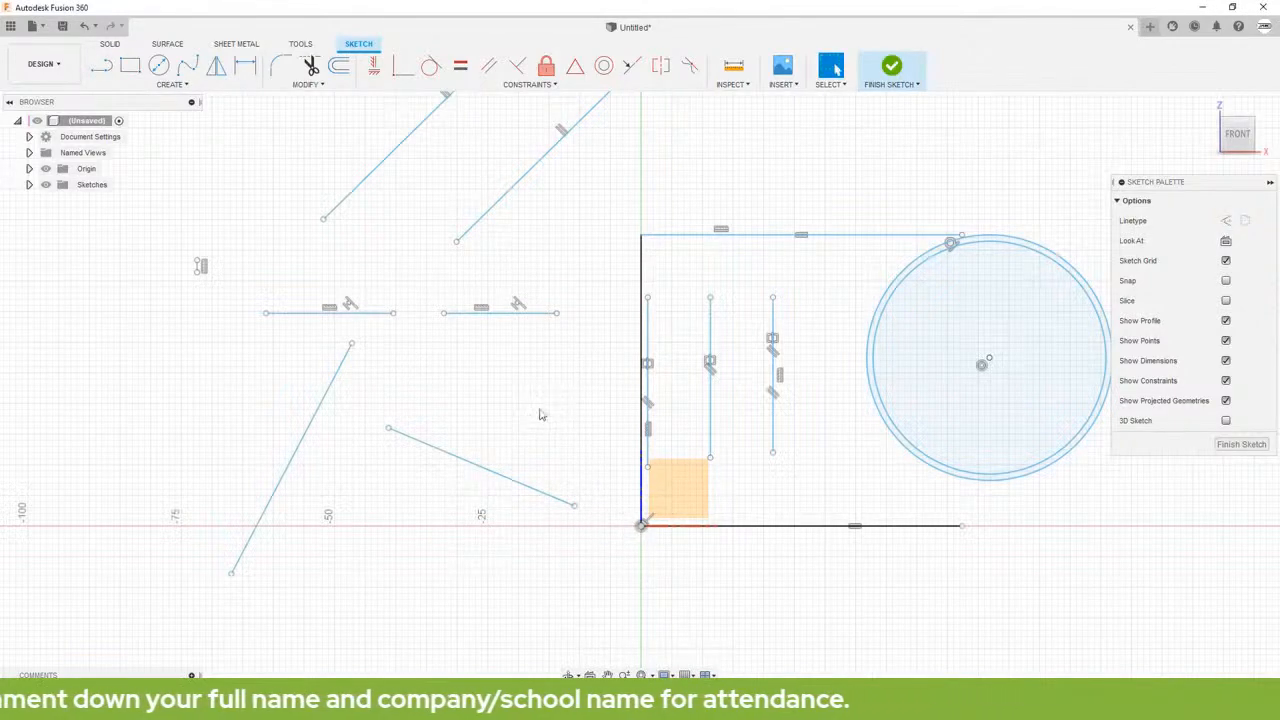
Step: Make the two slanted lines perpendicular with a Perpendicular constraint, and move the shorter one closer to the steep line
click(517, 68)
click(345, 365)
click(424, 440)
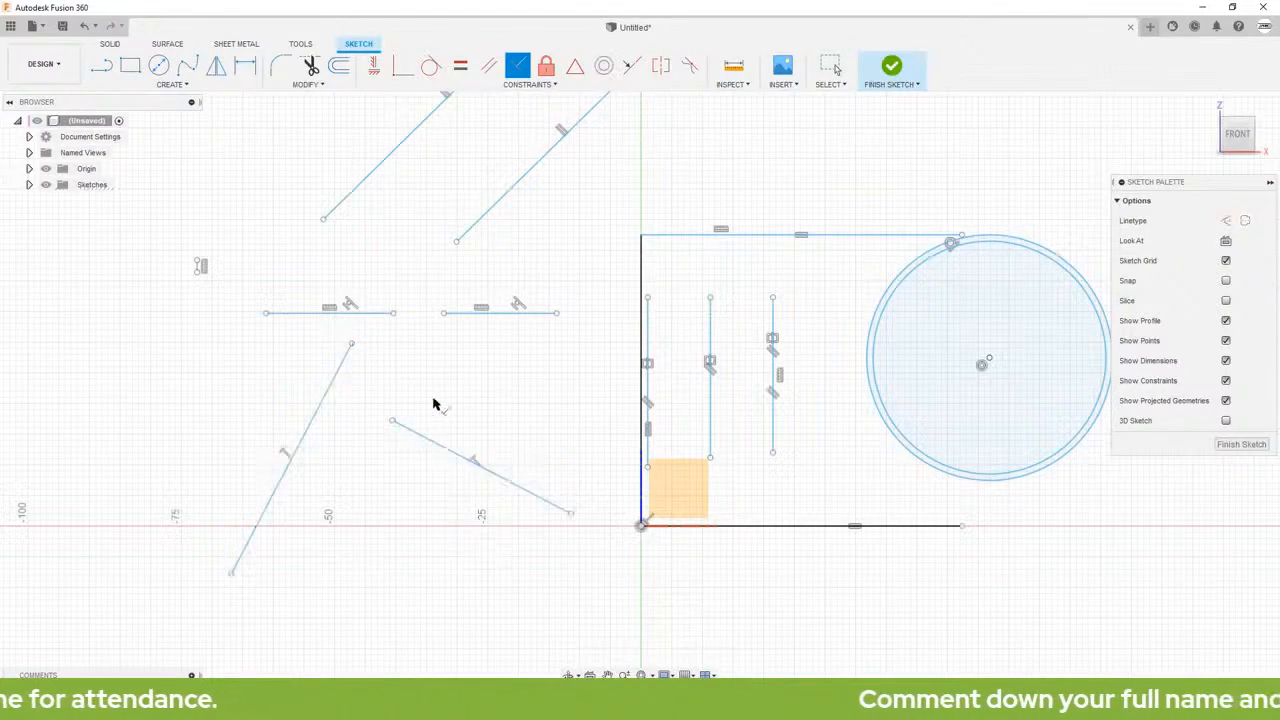
key(Escape)
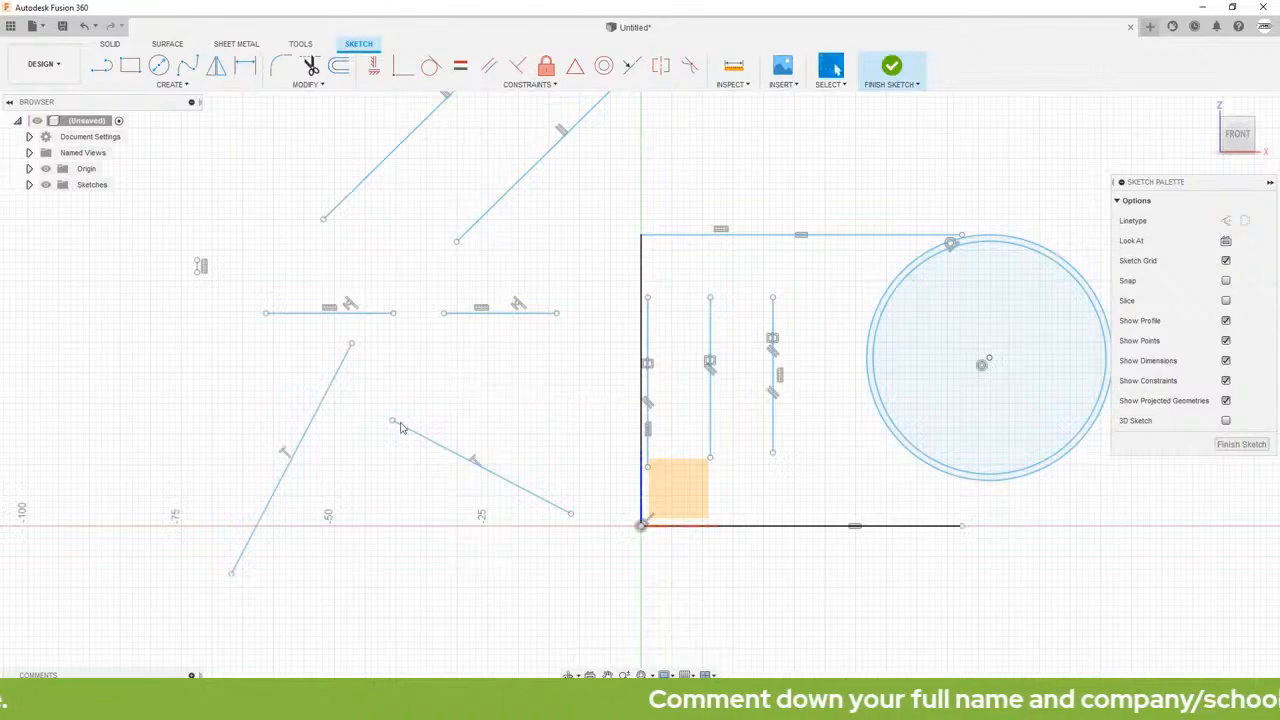
mouse_move(408, 429)
mouse_down()
mouse_move(383, 459)
mouse_move(427, 390)
mouse_move(305, 630)
mouse_move(360, 574)
mouse_move(380, 409)
mouse_move(448, 430)
mouse_move(379, 485)
mouse_move(335, 499)
mouse_move(497, 525)
mouse_move(367, 464)
mouse_up()
click(197, 395)
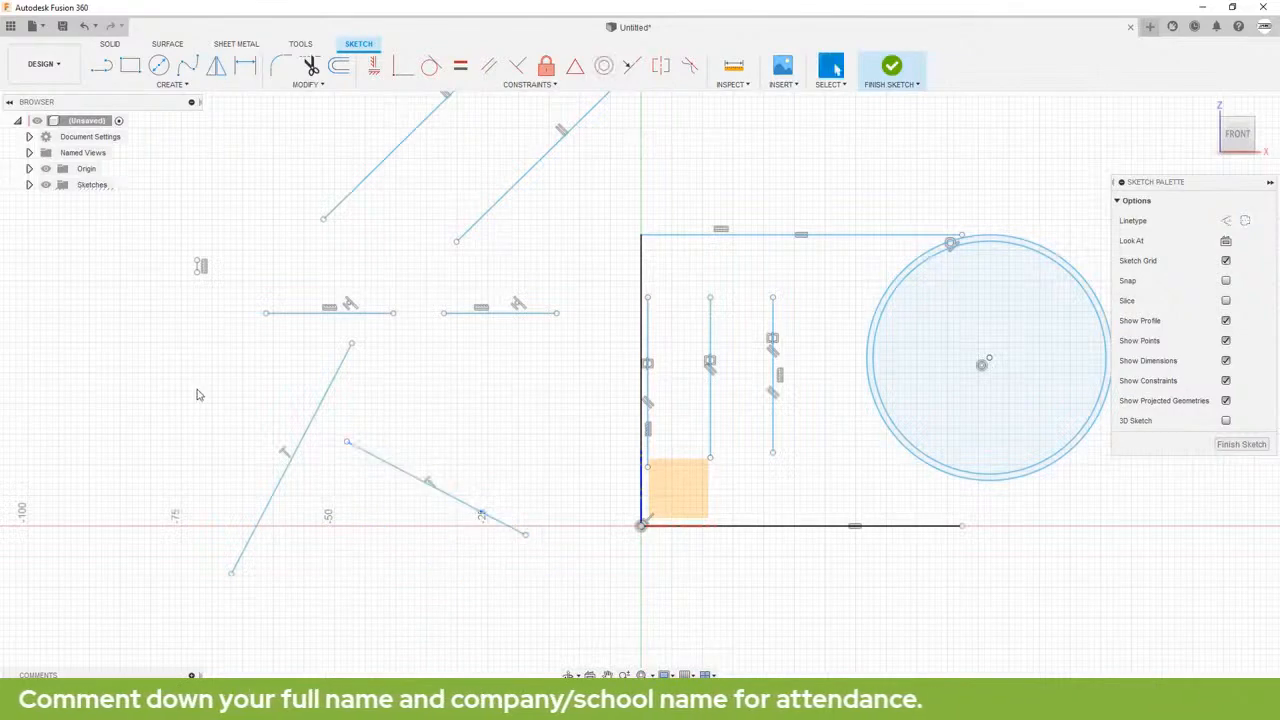
Step: Delete all the practice lines and circles from the sketch
scroll(828, 391, down, 2)
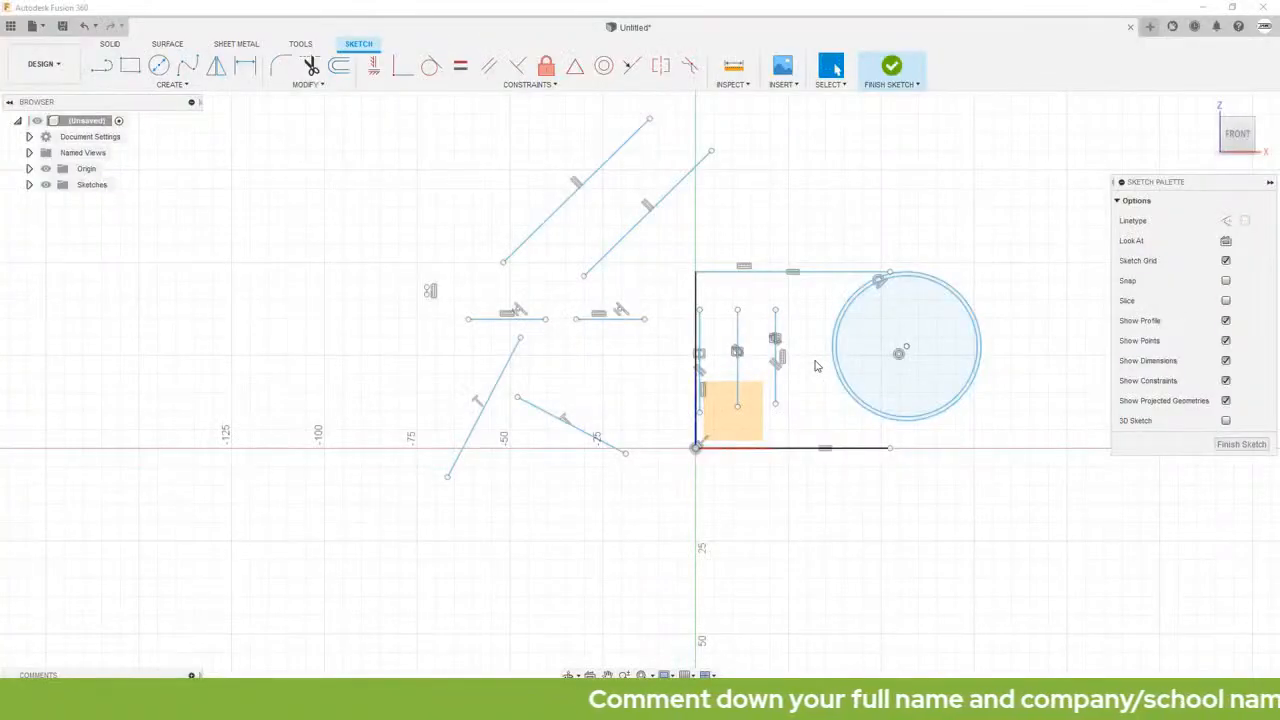
scroll(815, 366, down, 2)
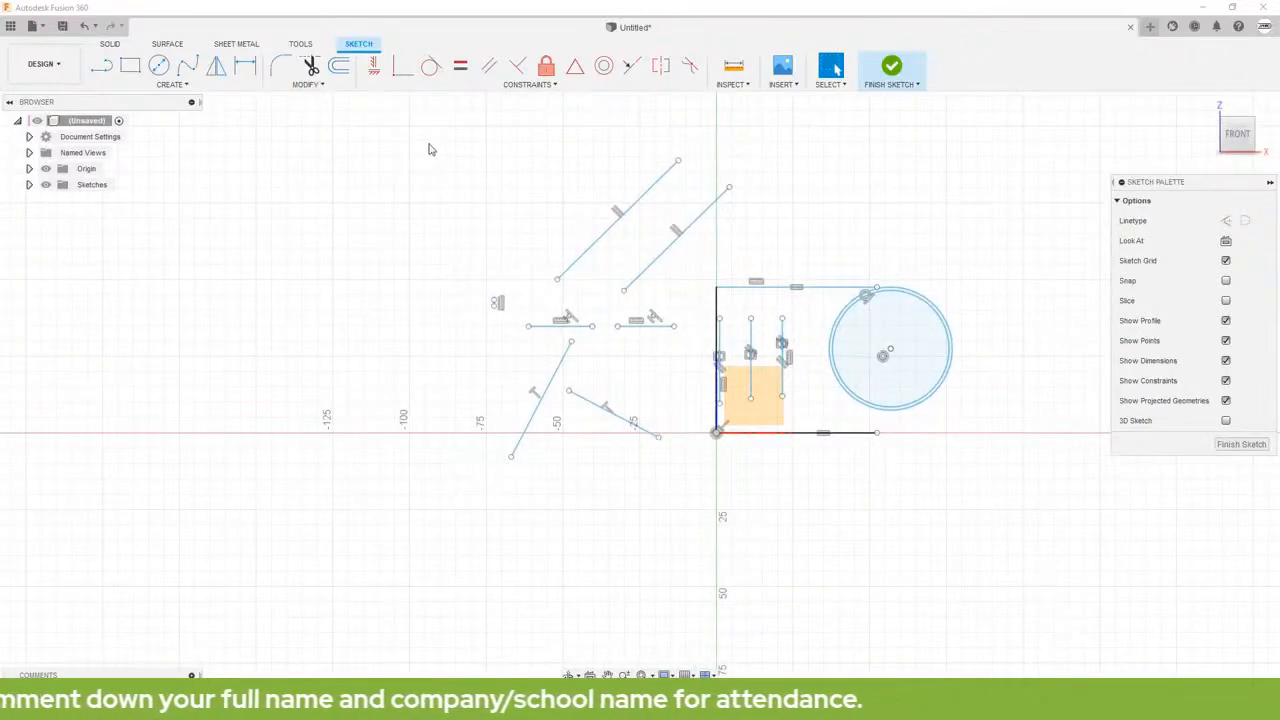
mouse_move(428, 148)
mouse_down()
mouse_move(877, 534)
mouse_move(998, 560)
mouse_up()
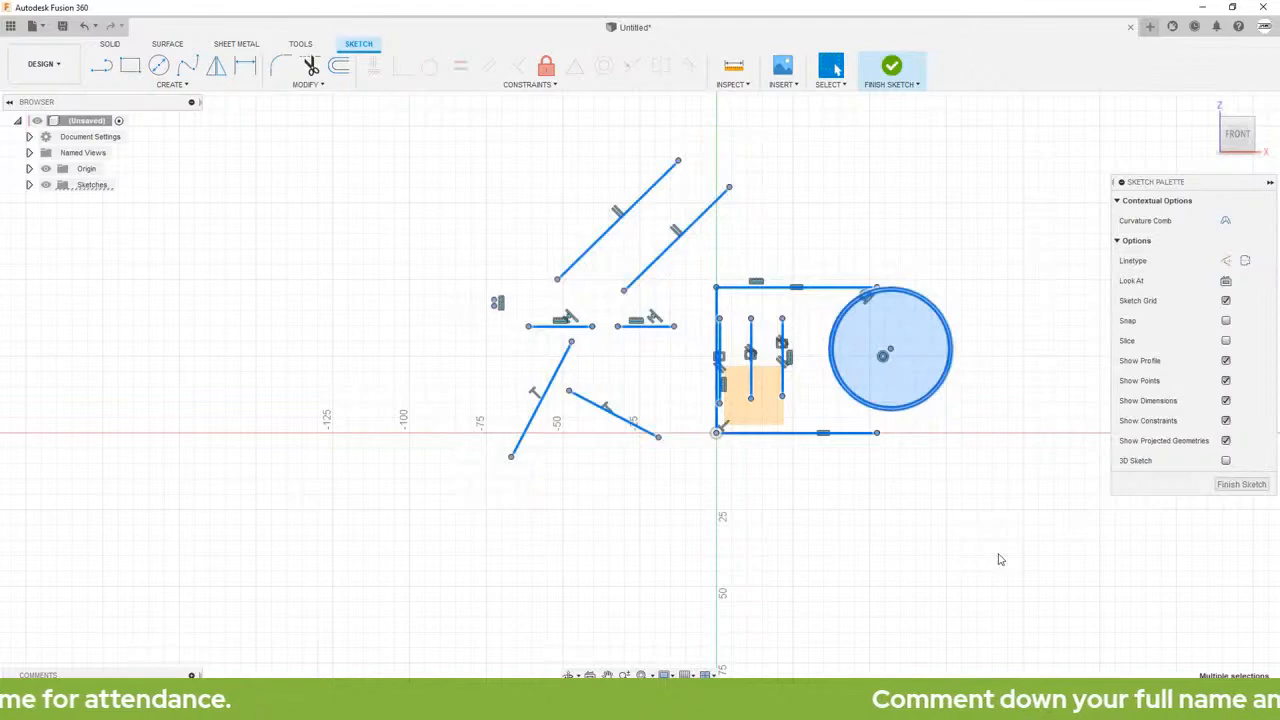
key(Delete)
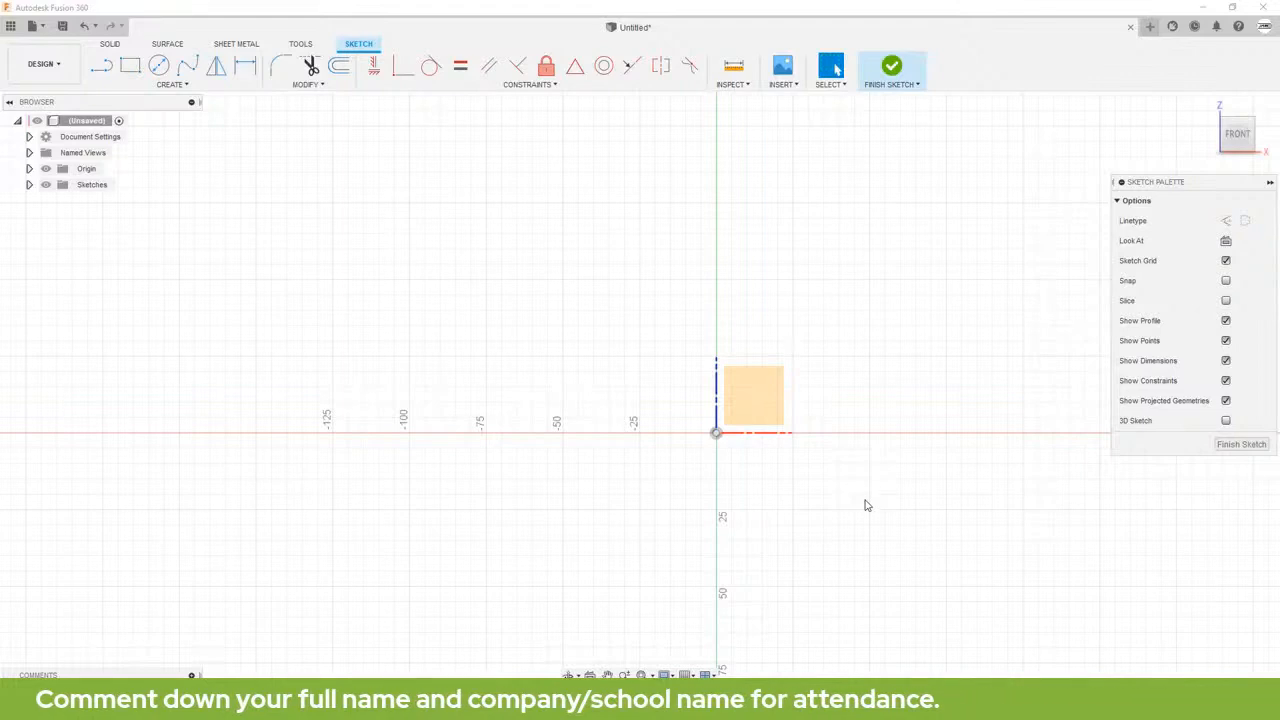
Step: Check the document's units, review the practice drawings on the Autodesk Design Academy page in the browser, and return to Fusion 360
click(29, 136)
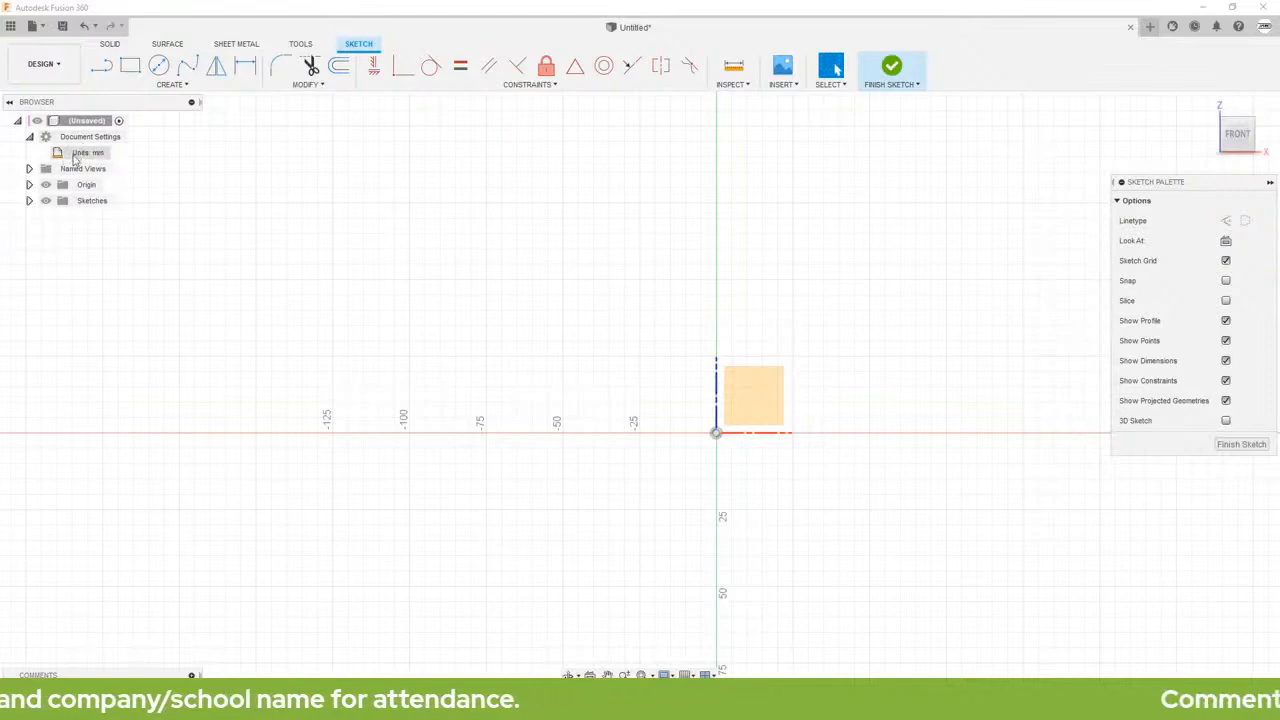
mouse_move(112, 156)
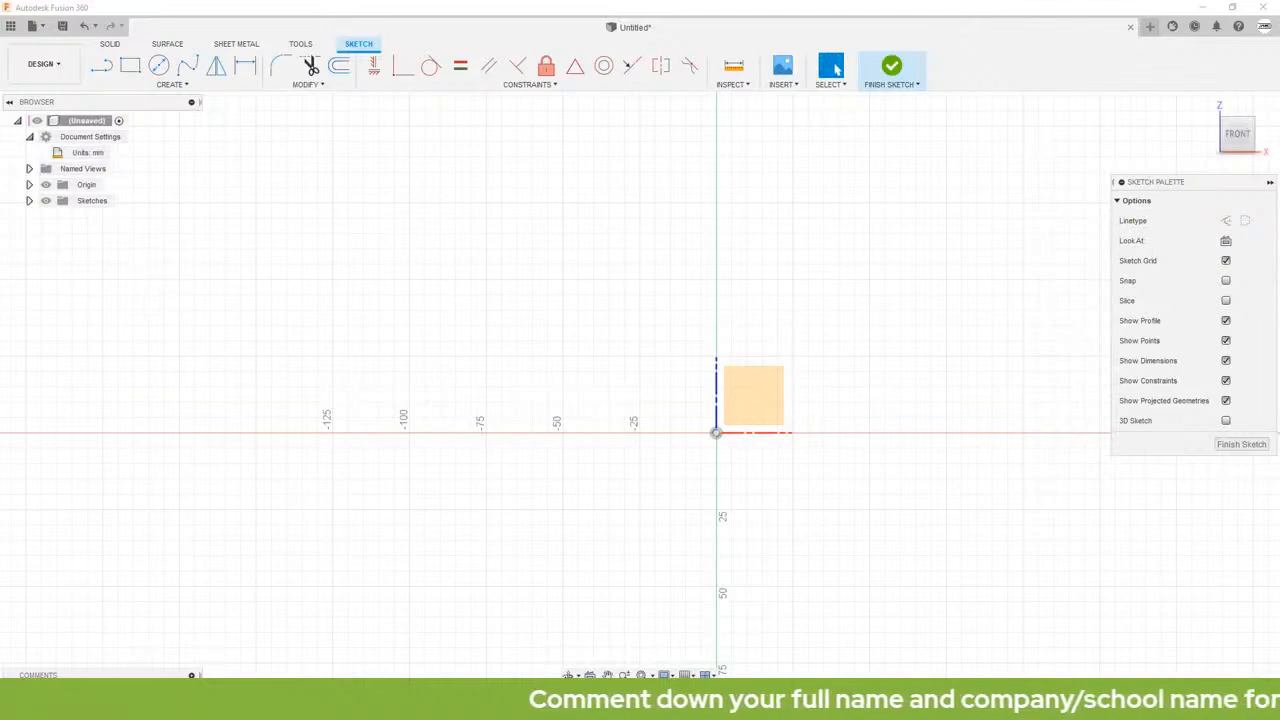
key(alt+Tab)
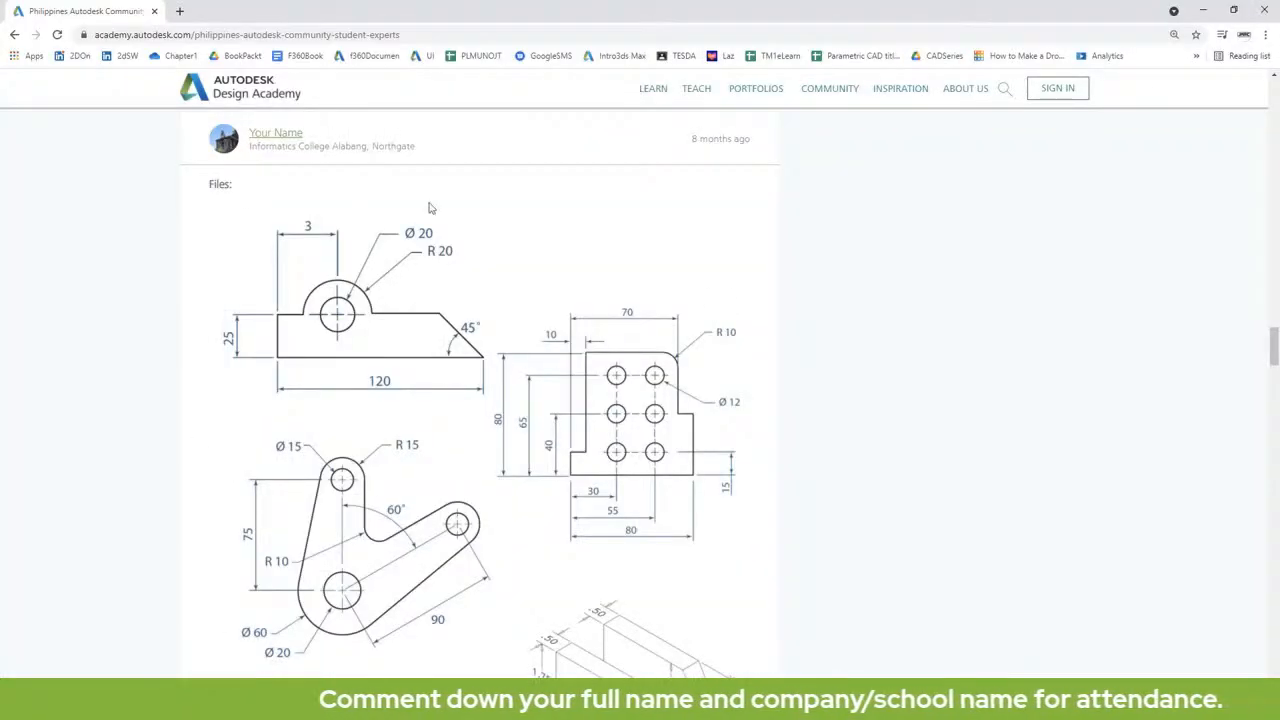
scroll(537, 347, down, 3)
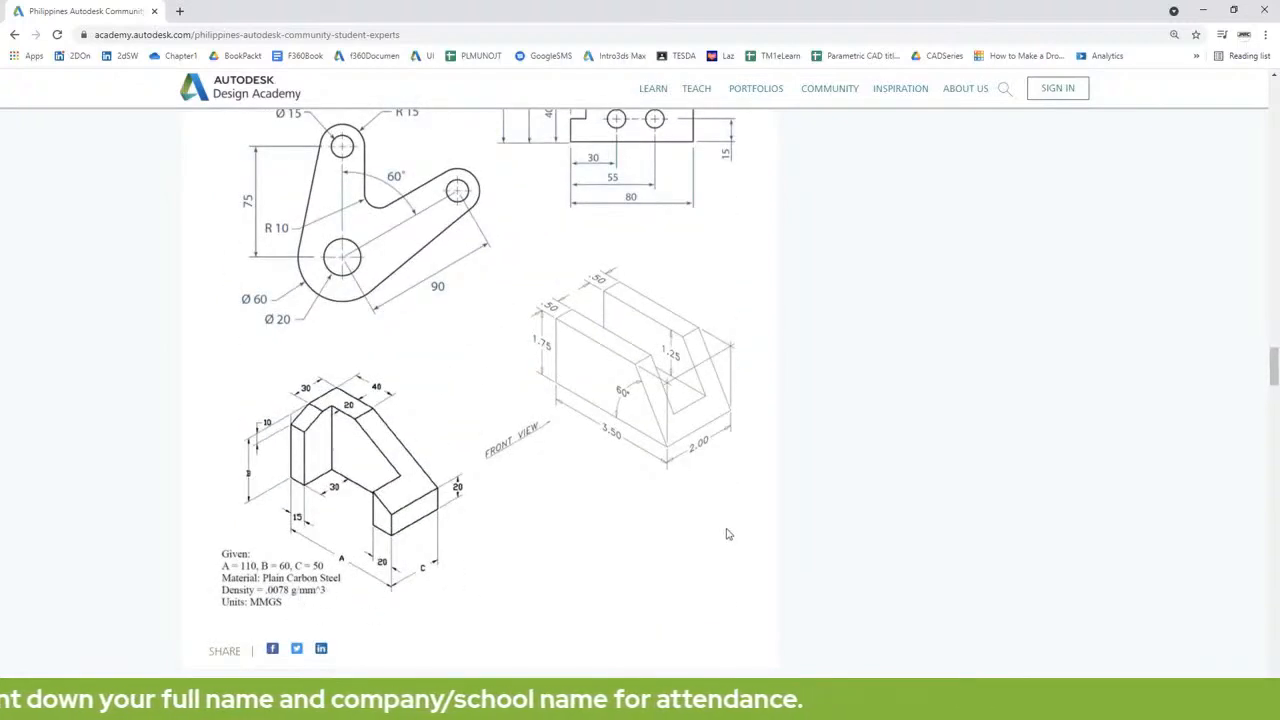
scroll(726, 529, up, 1)
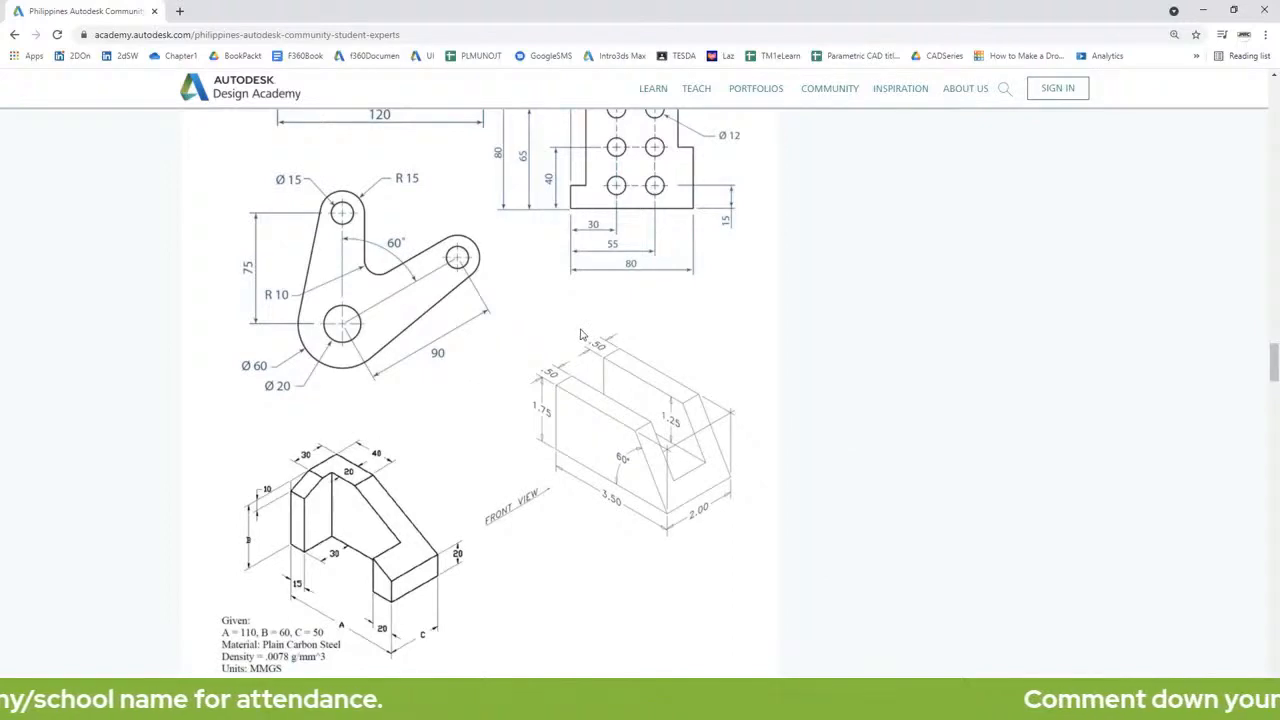
click(1201, 15)
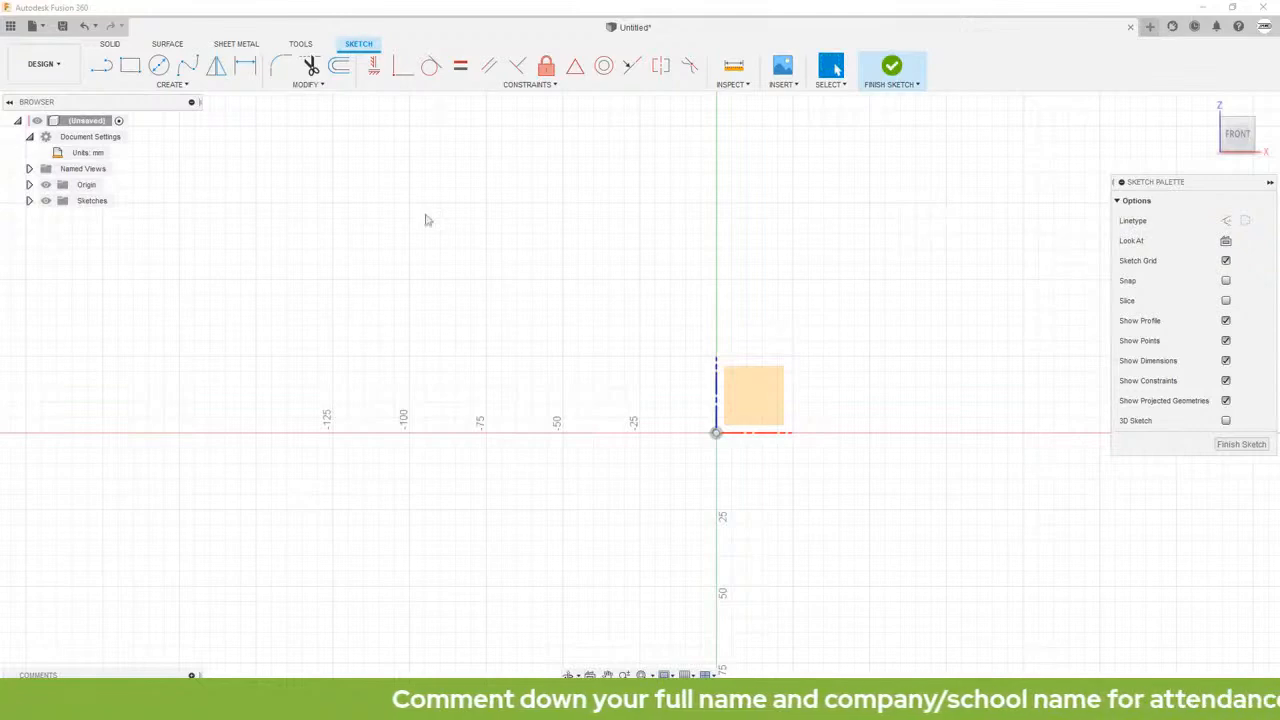
Step: Draw a vertical line straight up from the origin as the profile's left edge
click(102, 68)
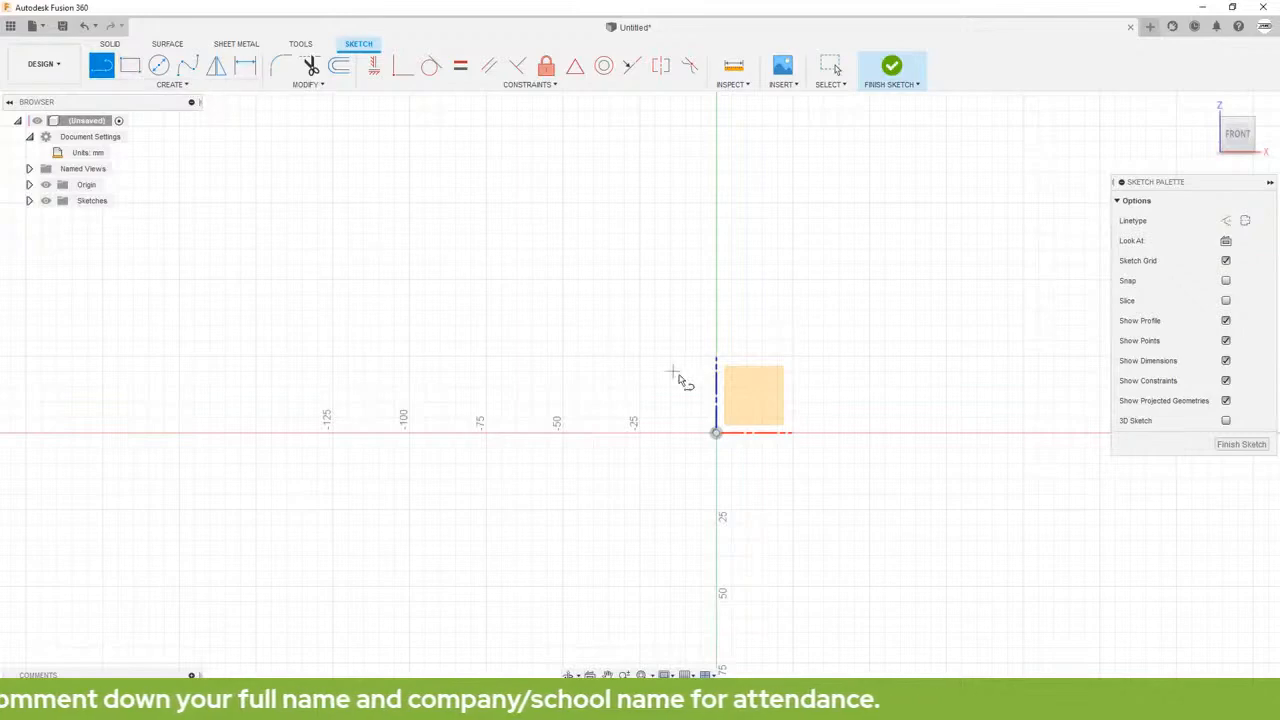
click(716, 434)
double_click(716, 328)
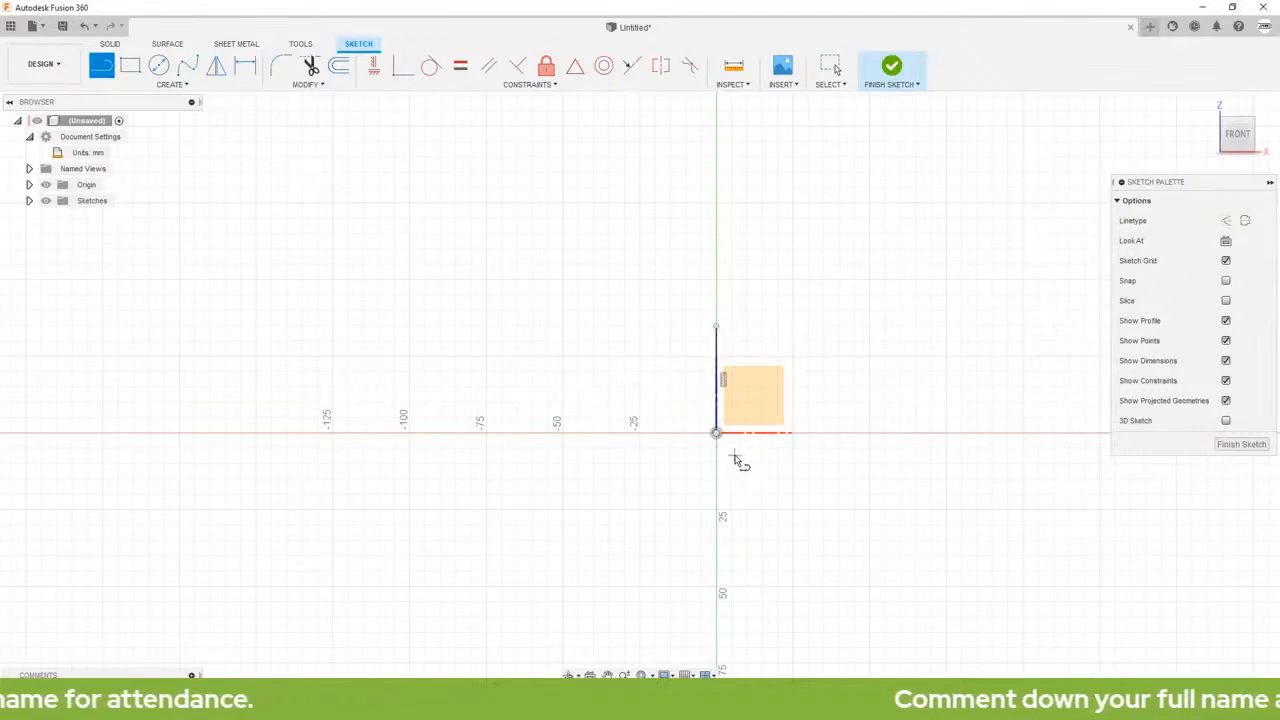
Step: Draw connected lines from the origin: a horizontal base, an inward-slanted edge, and a top line about 57 mm long level with the left edge's upper end
middle_drag(858, 385, 668, 380)
key(l)
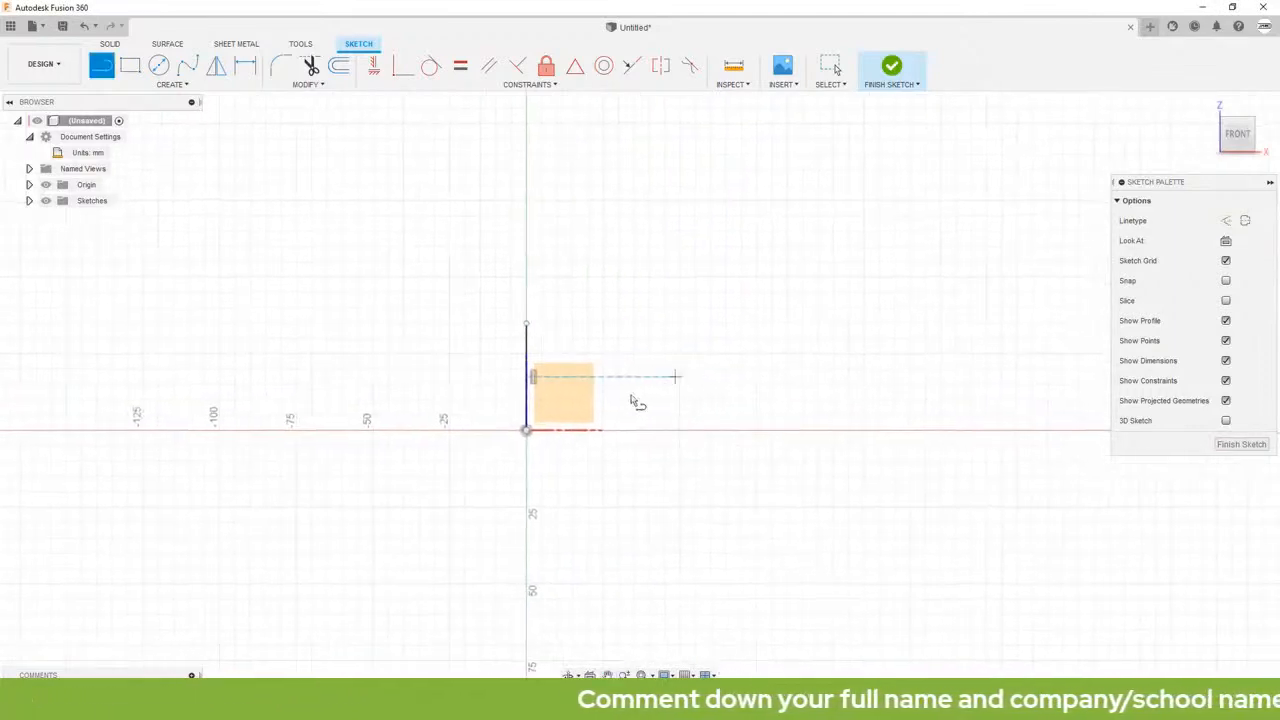
click(526, 432)
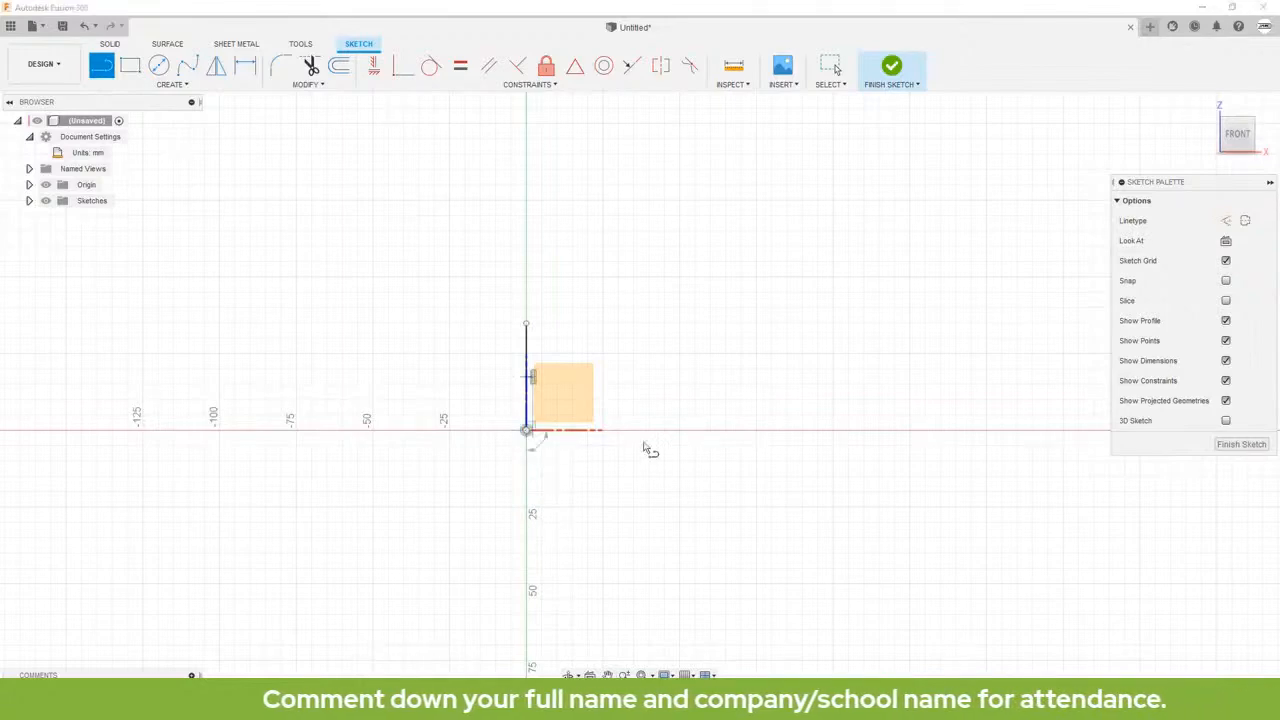
click(877, 431)
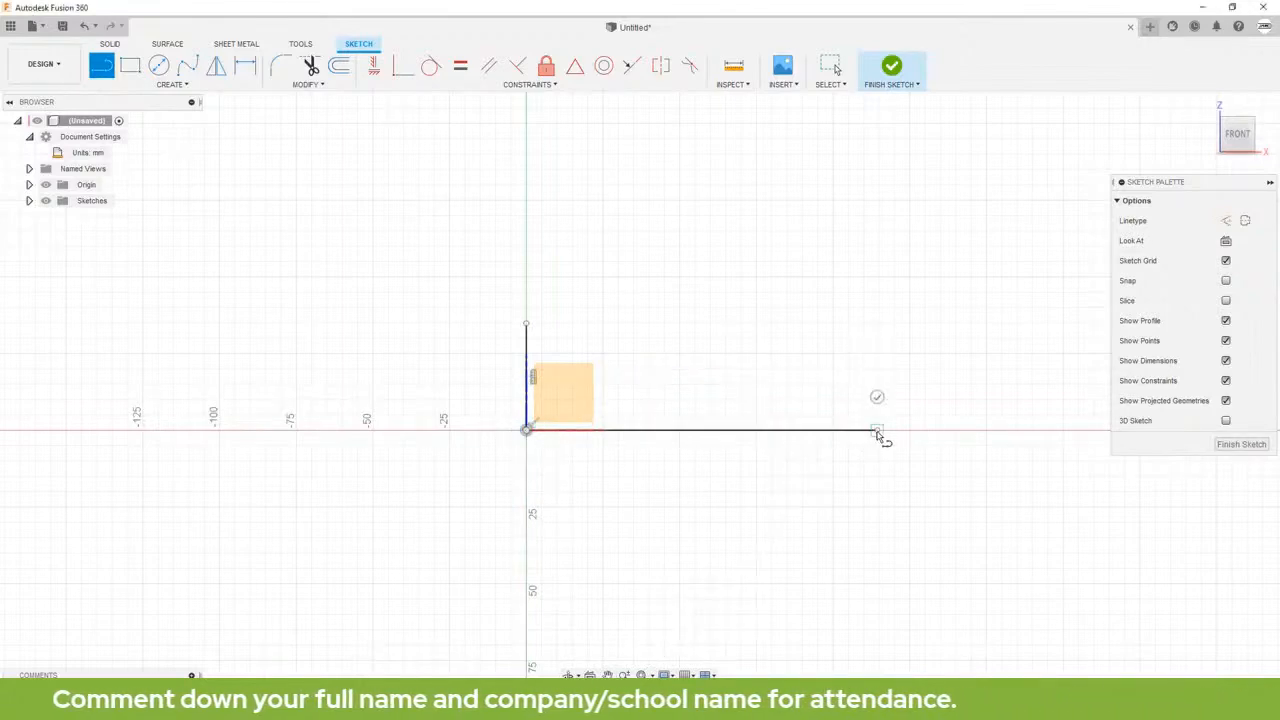
click(830, 323)
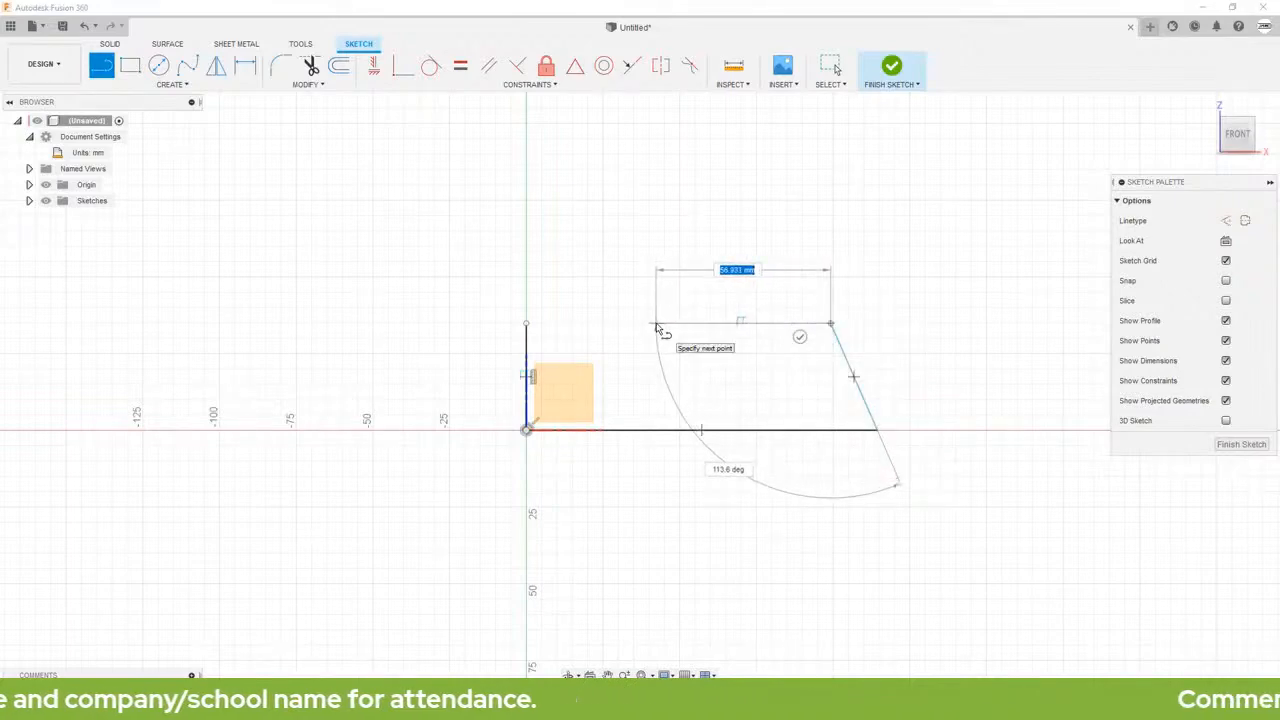
click(657, 324)
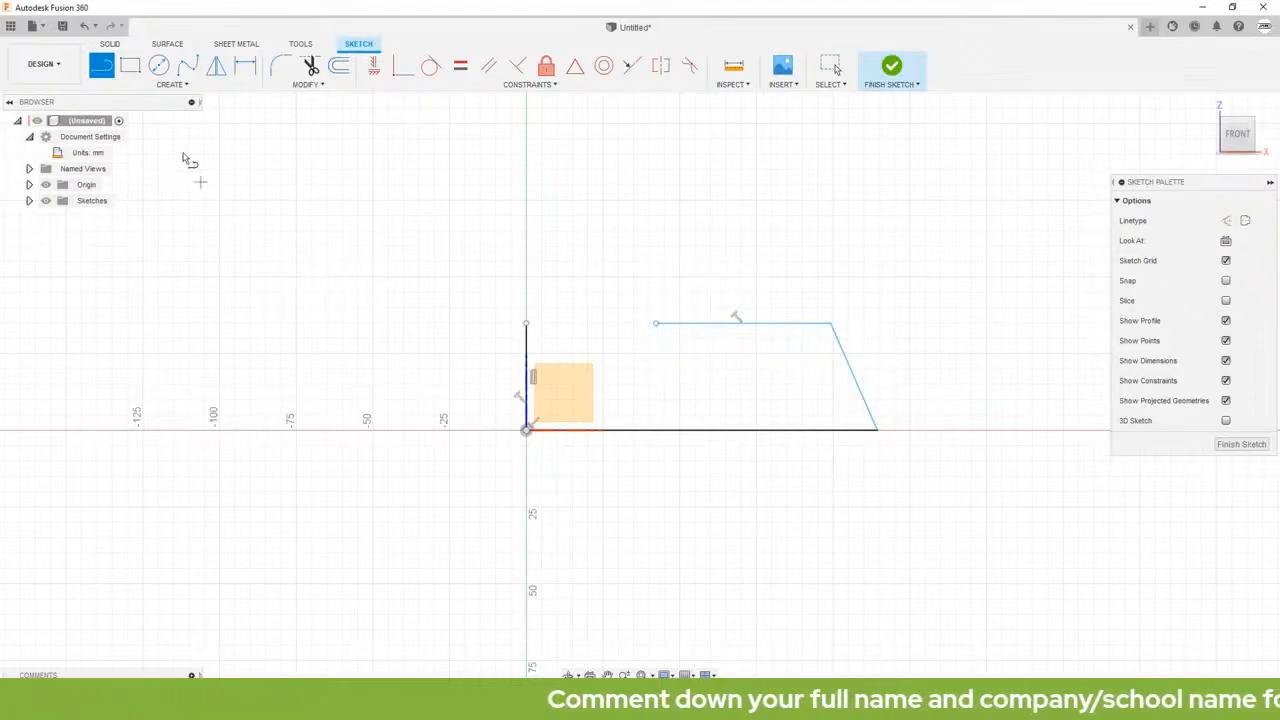
Step: Draw a 3-point arc bulging upward from the top line's free end, with its ends level and about 29 mm apart
click(165, 85)
mouse_move(177, 117)
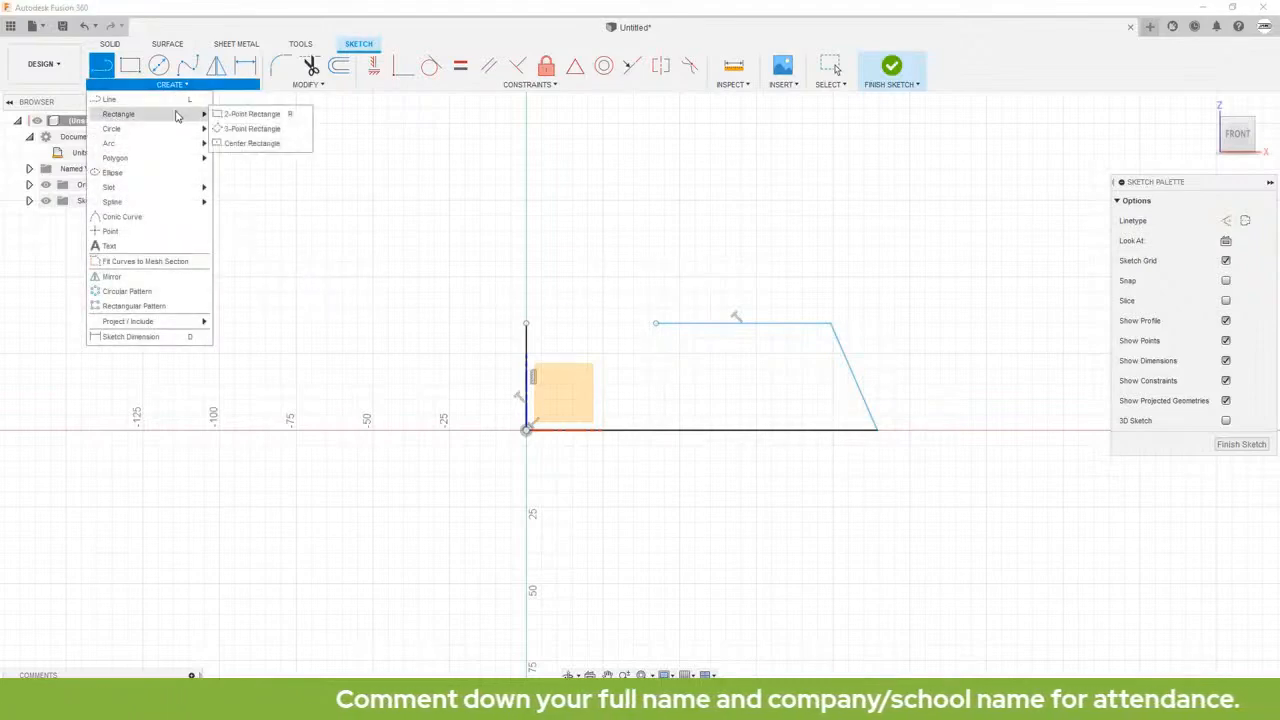
mouse_move(155, 145)
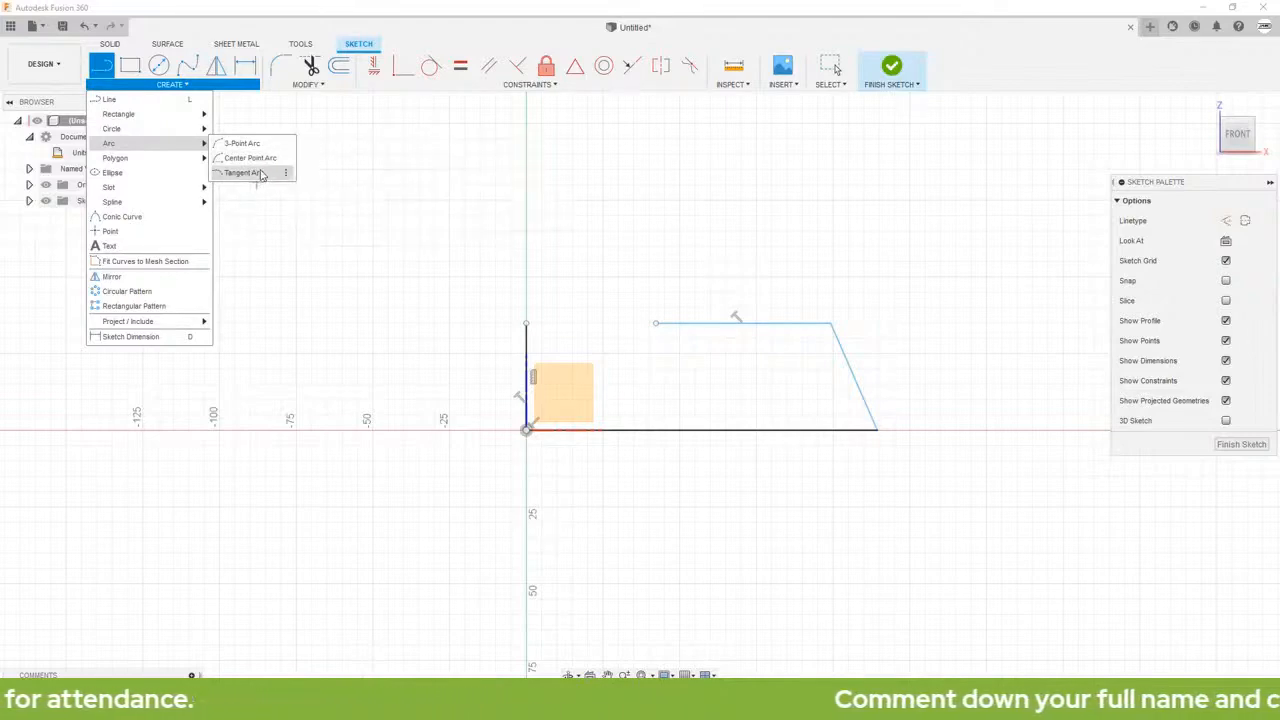
click(243, 144)
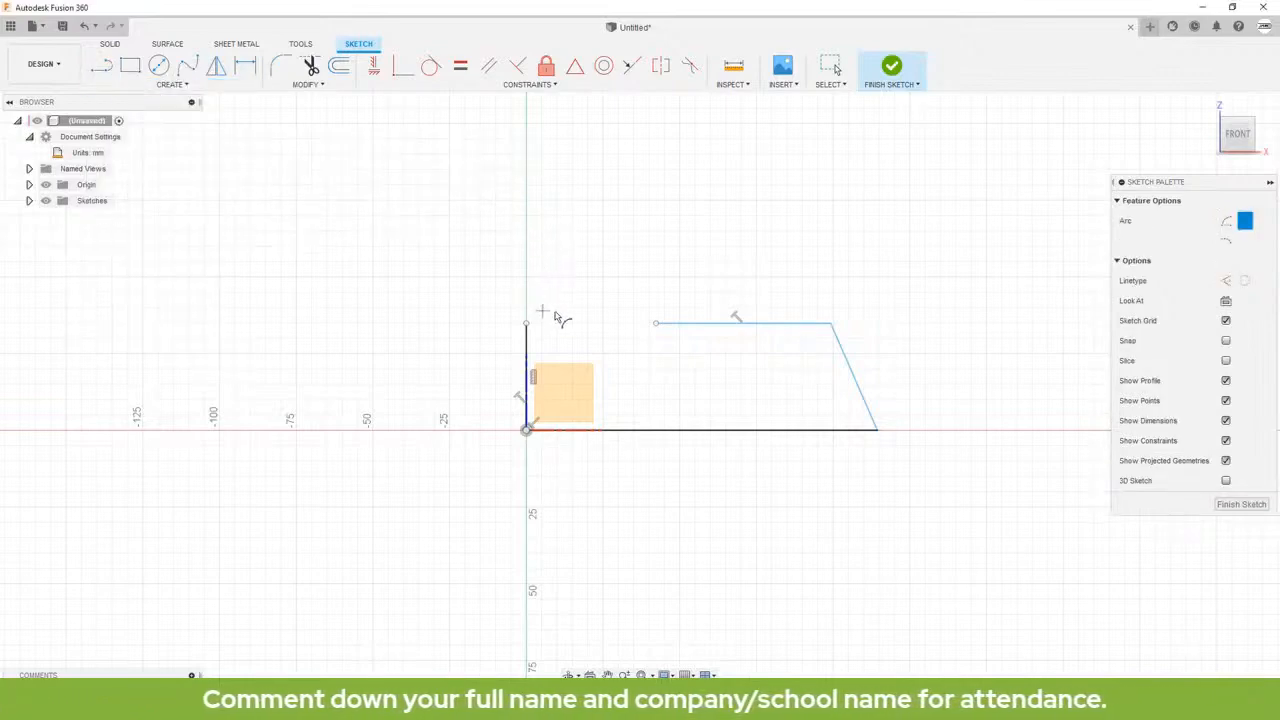
click(656, 323)
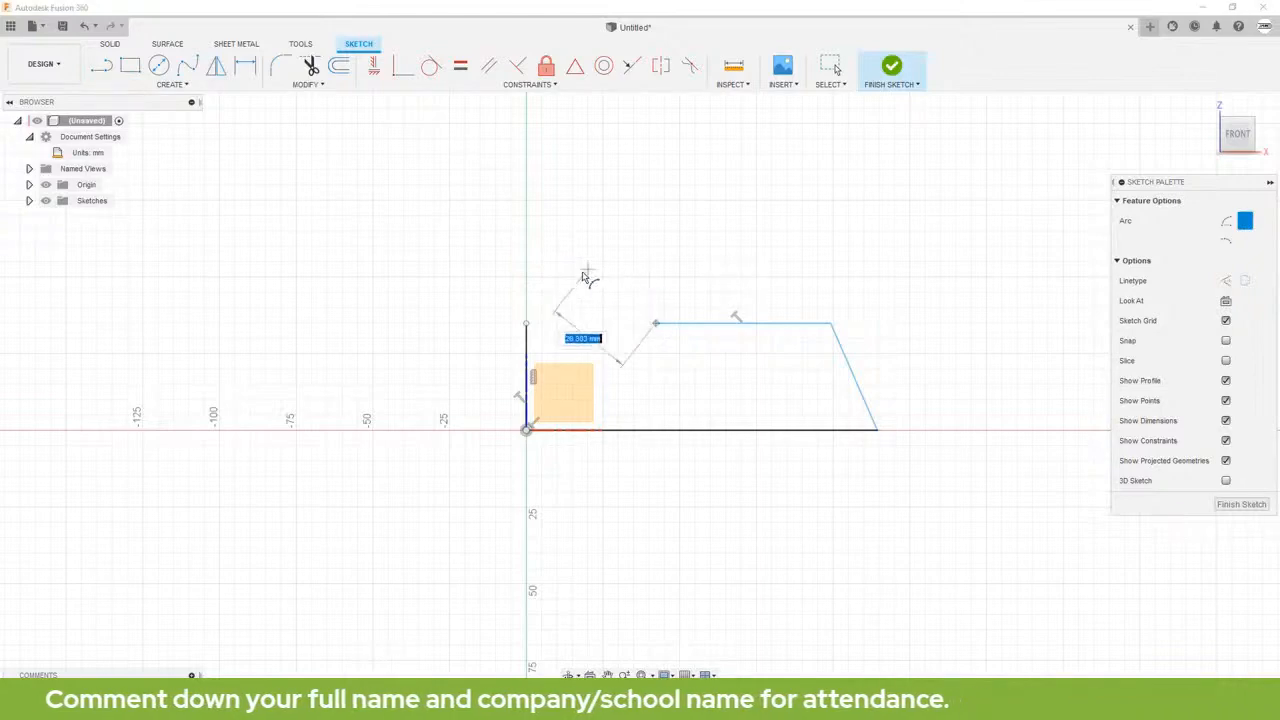
click(567, 324)
click(615, 278)
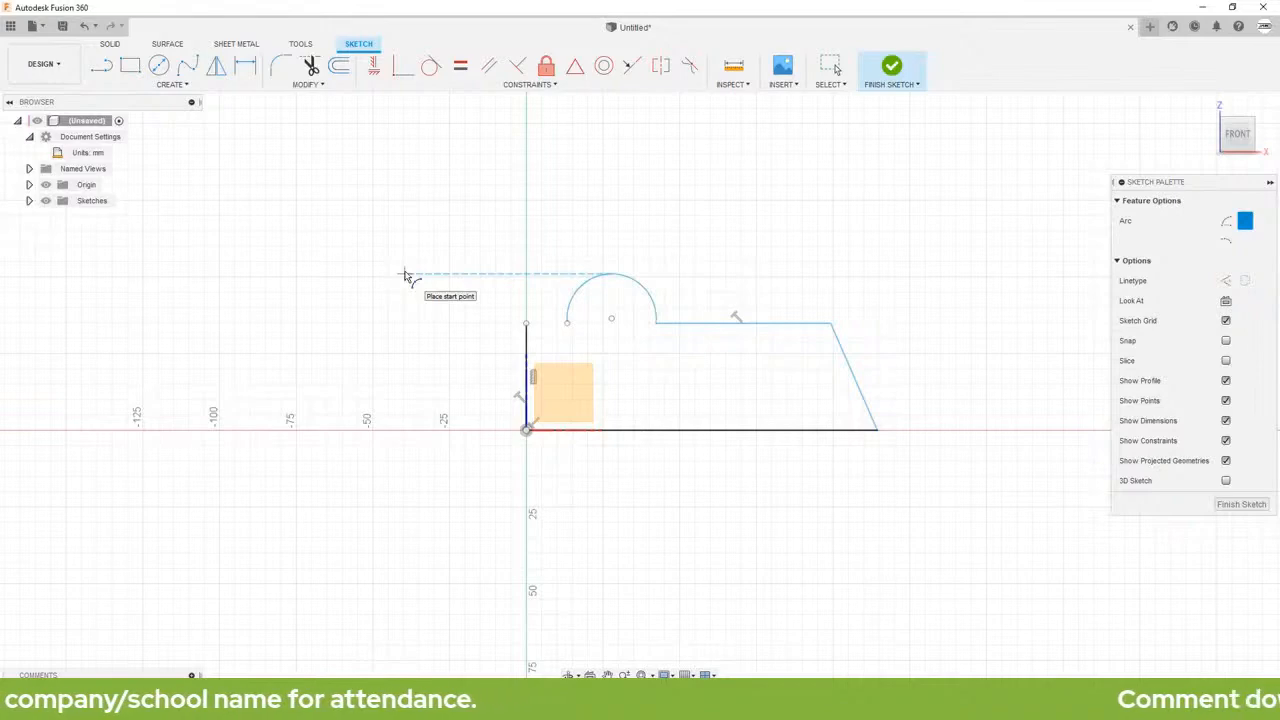
Step: Close the profile with a short horizontal line from the left edge's upper end to the arc's free end
click(101, 65)
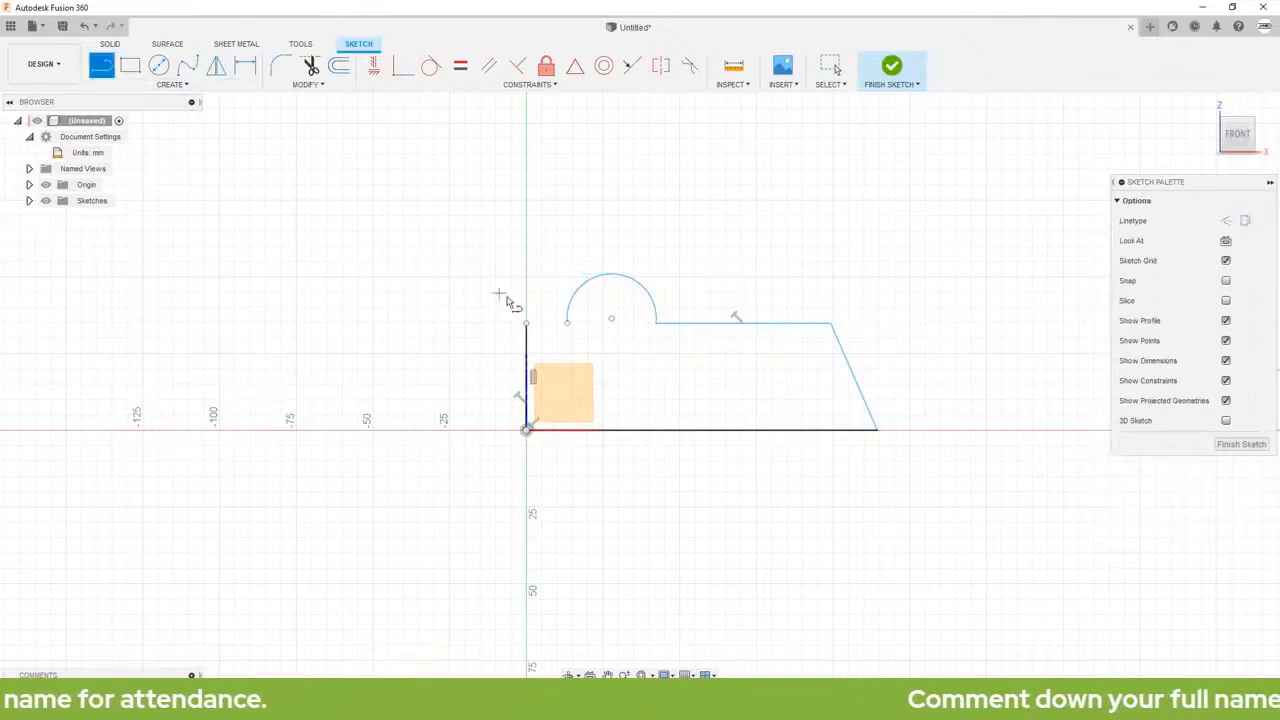
click(526, 325)
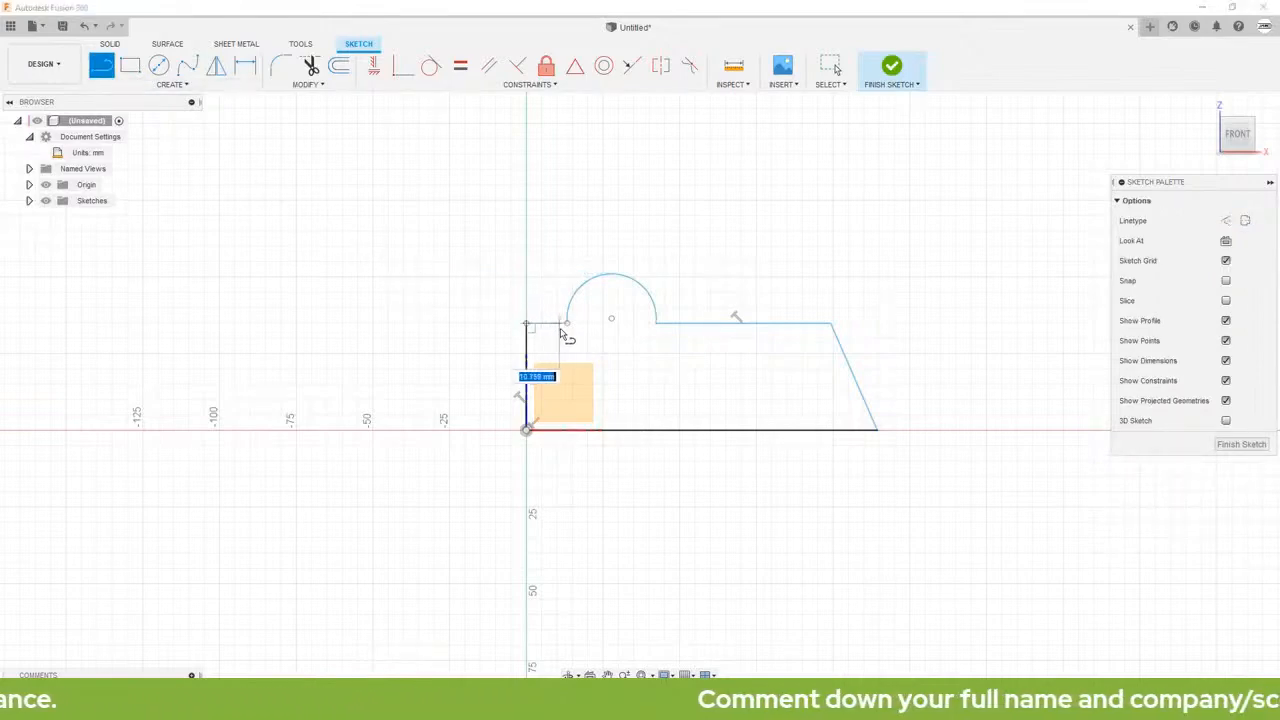
click(567, 323)
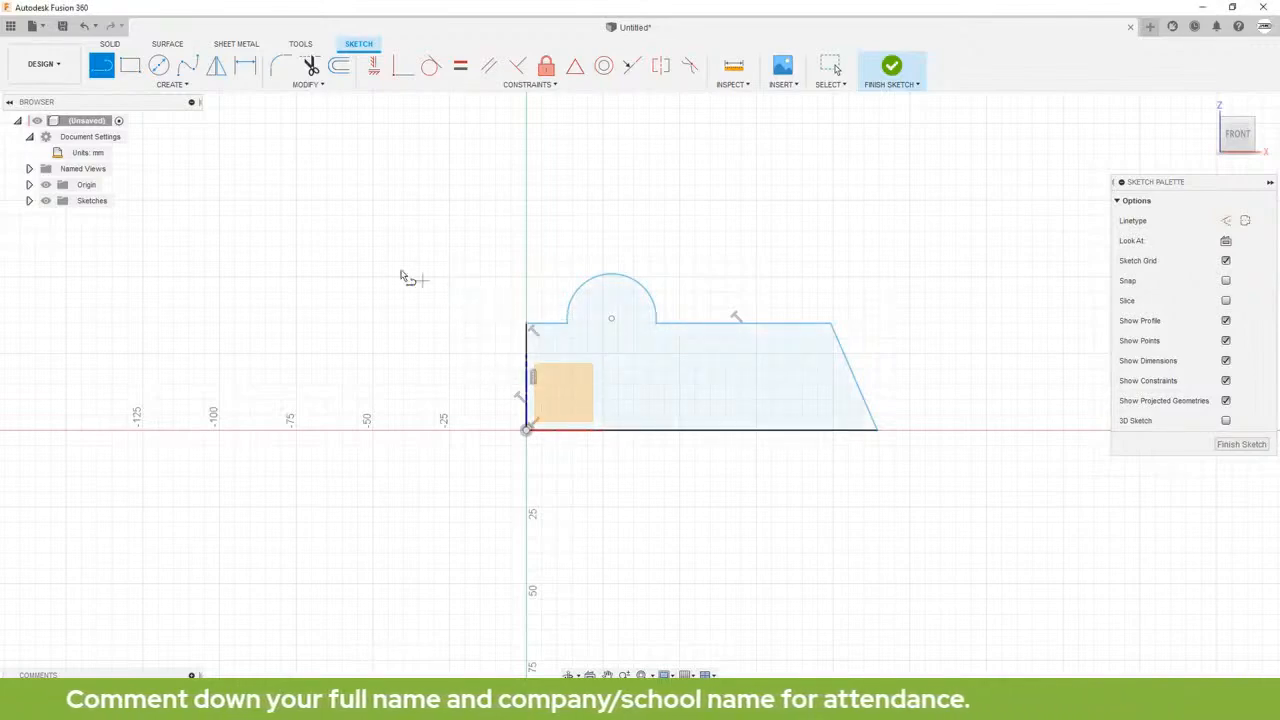
Step: Draw a circle about 21 mm in diameter in the empty area above the profile's long top line
click(159, 65)
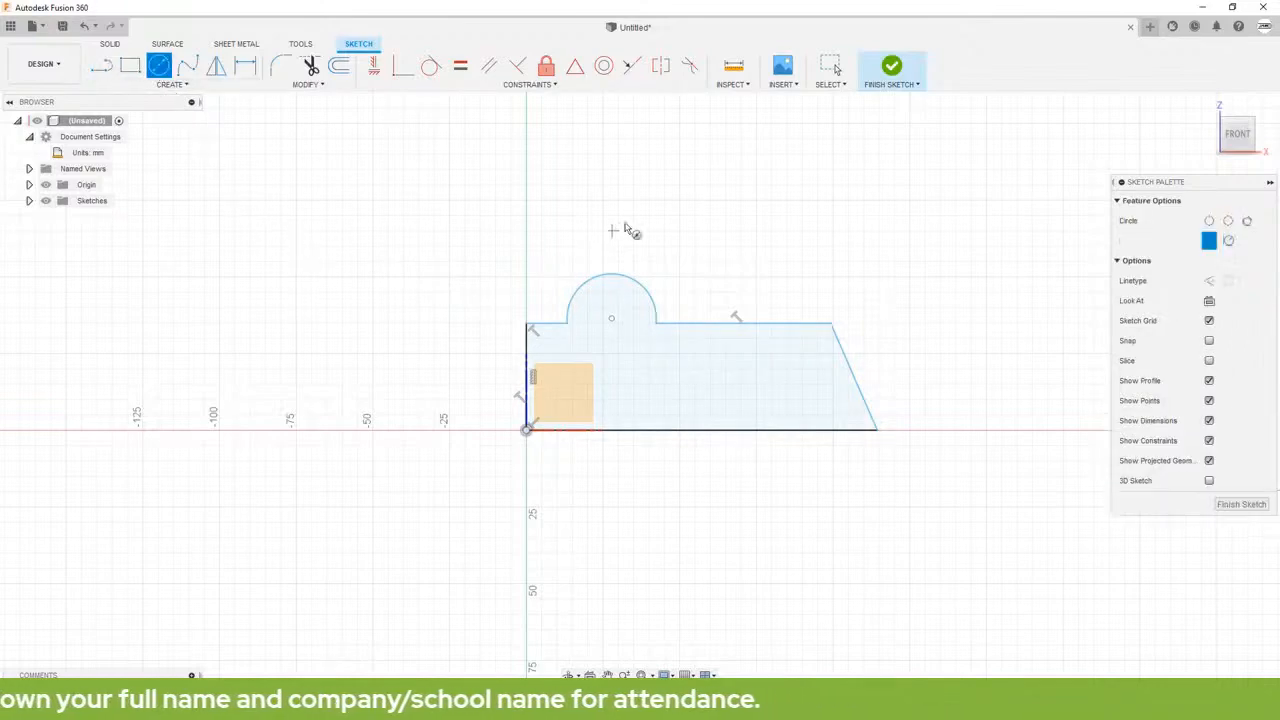
click(742, 219)
click(751, 251)
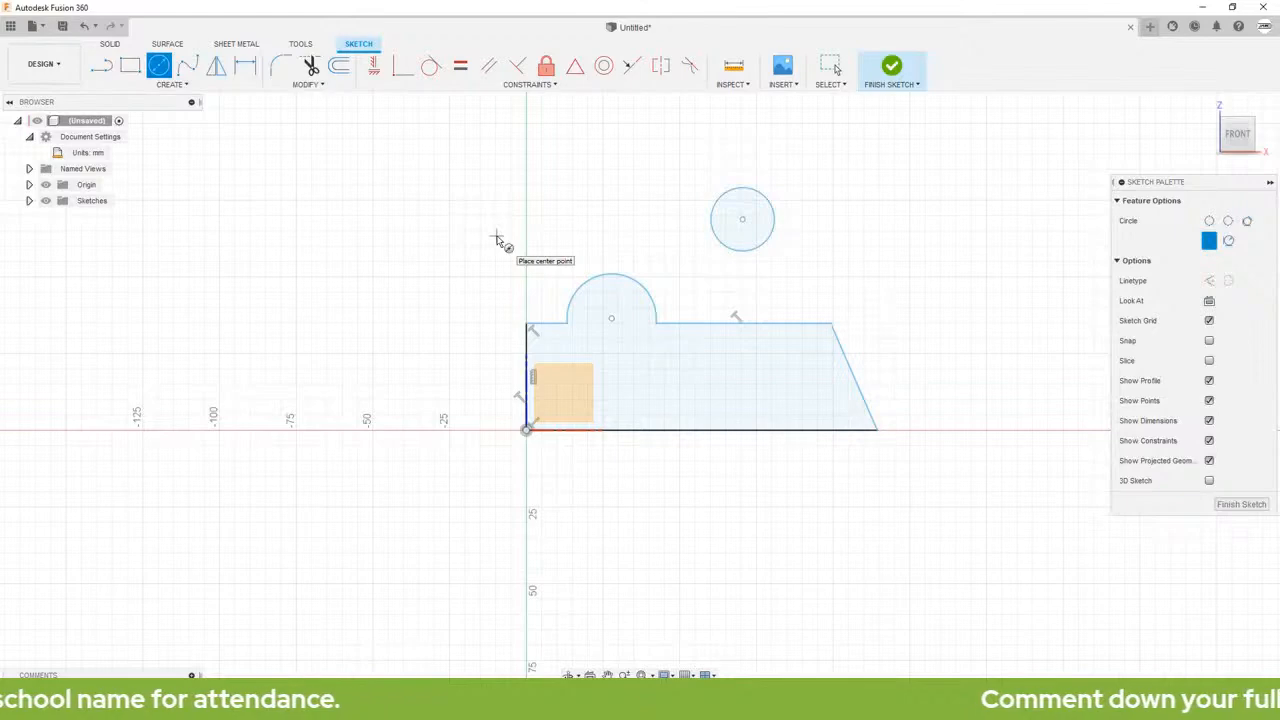
key(Escape)
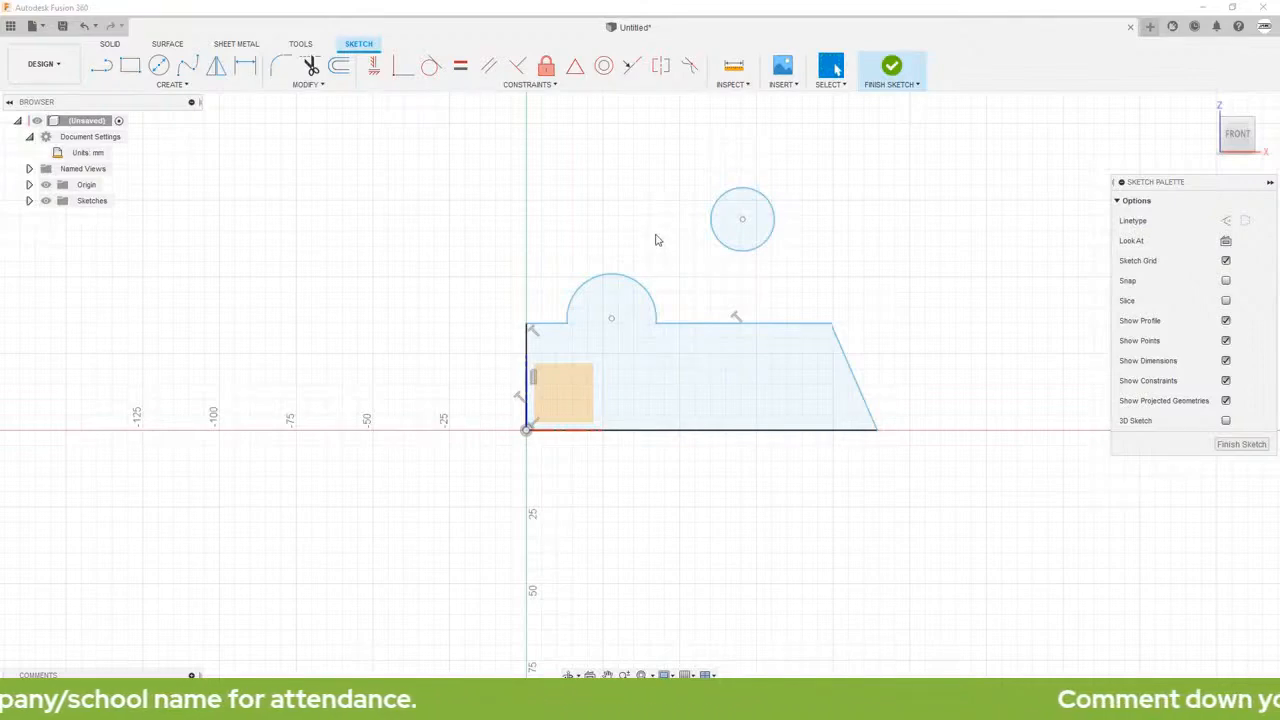
Step: Apply a Concentric constraint between the new circle and the boss arc
click(605, 67)
click(759, 195)
click(633, 287)
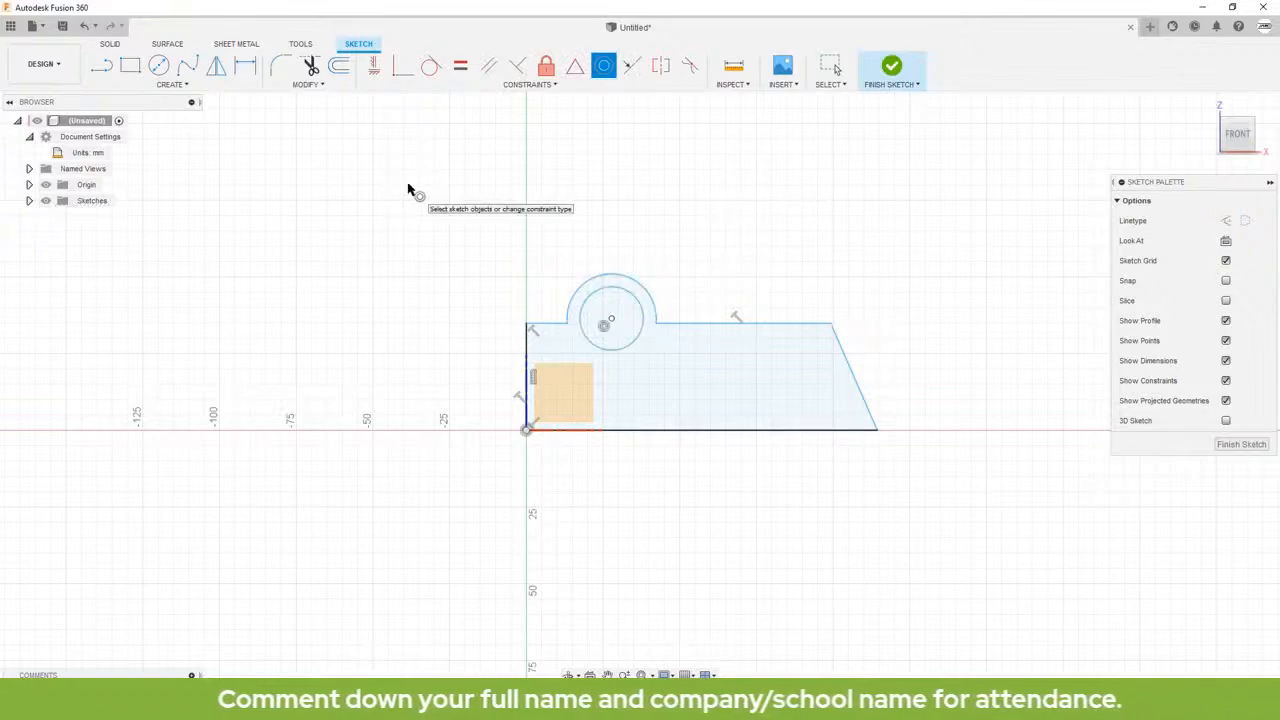
key(Escape)
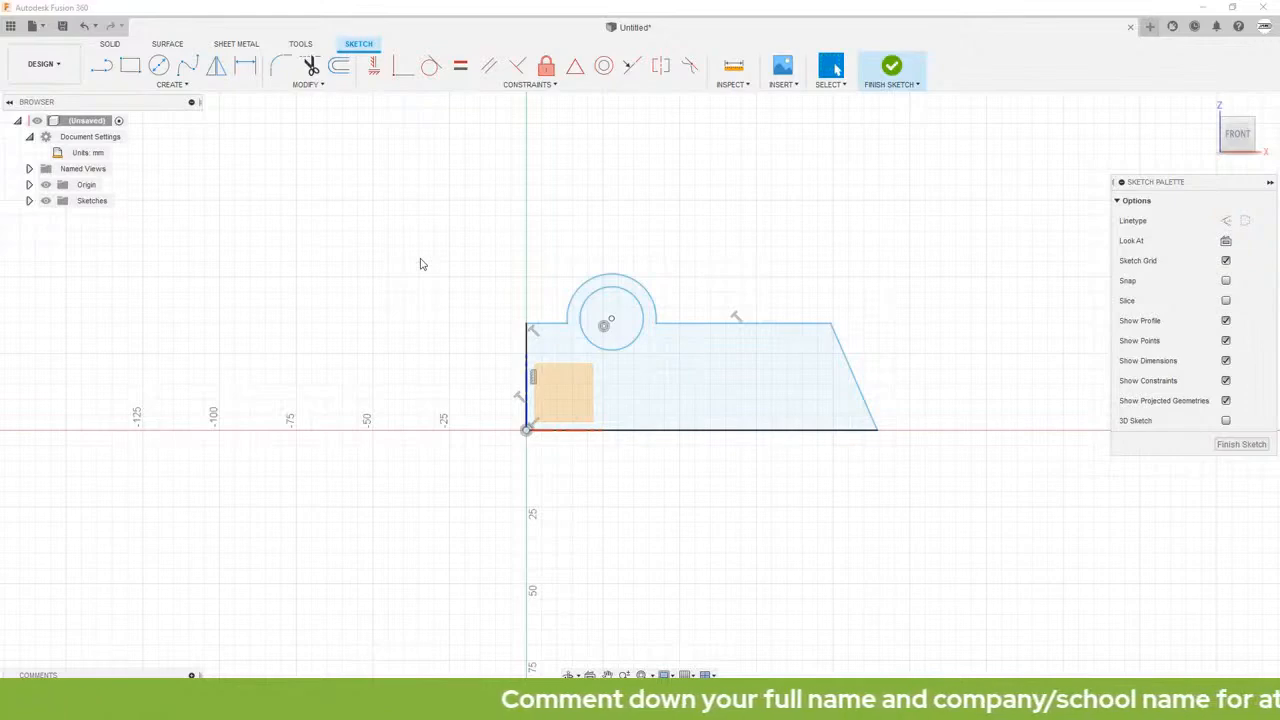
Step: Pull the left edge's upper end, the short top line, the boss arc and the slanted edge to test which geometry is still free
scroll(710, 432, up, 3)
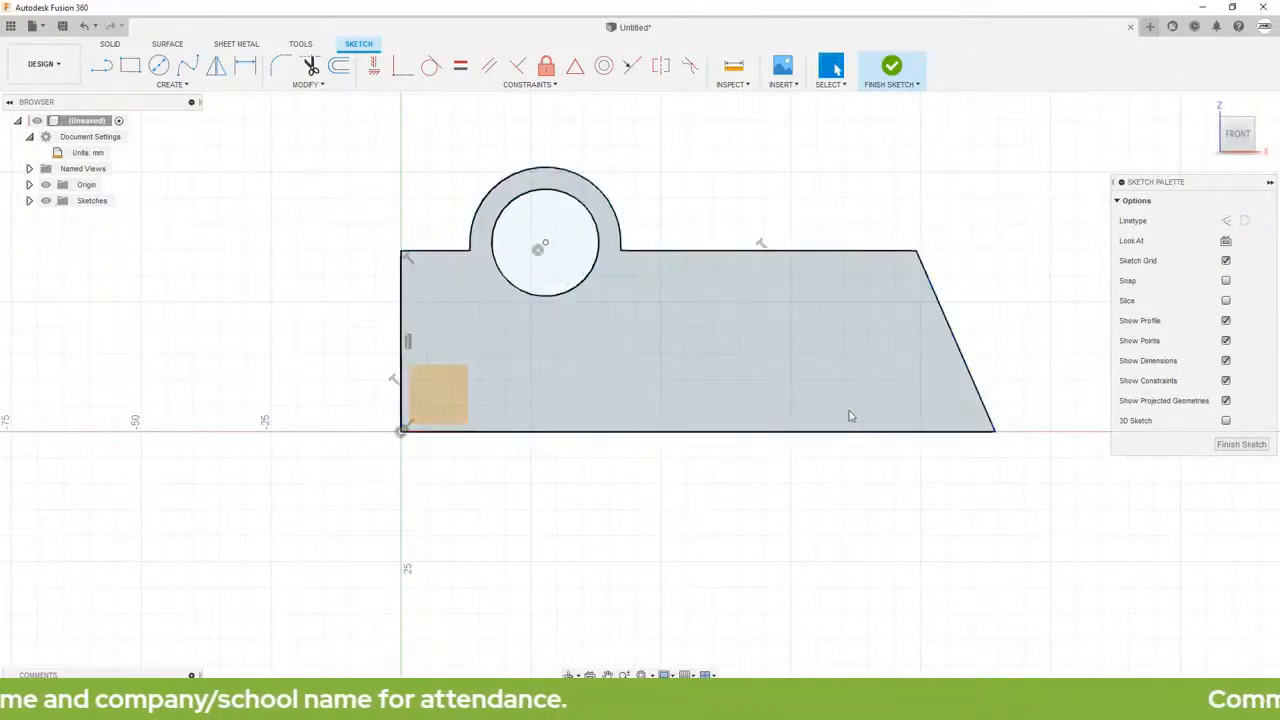
click(397, 310)
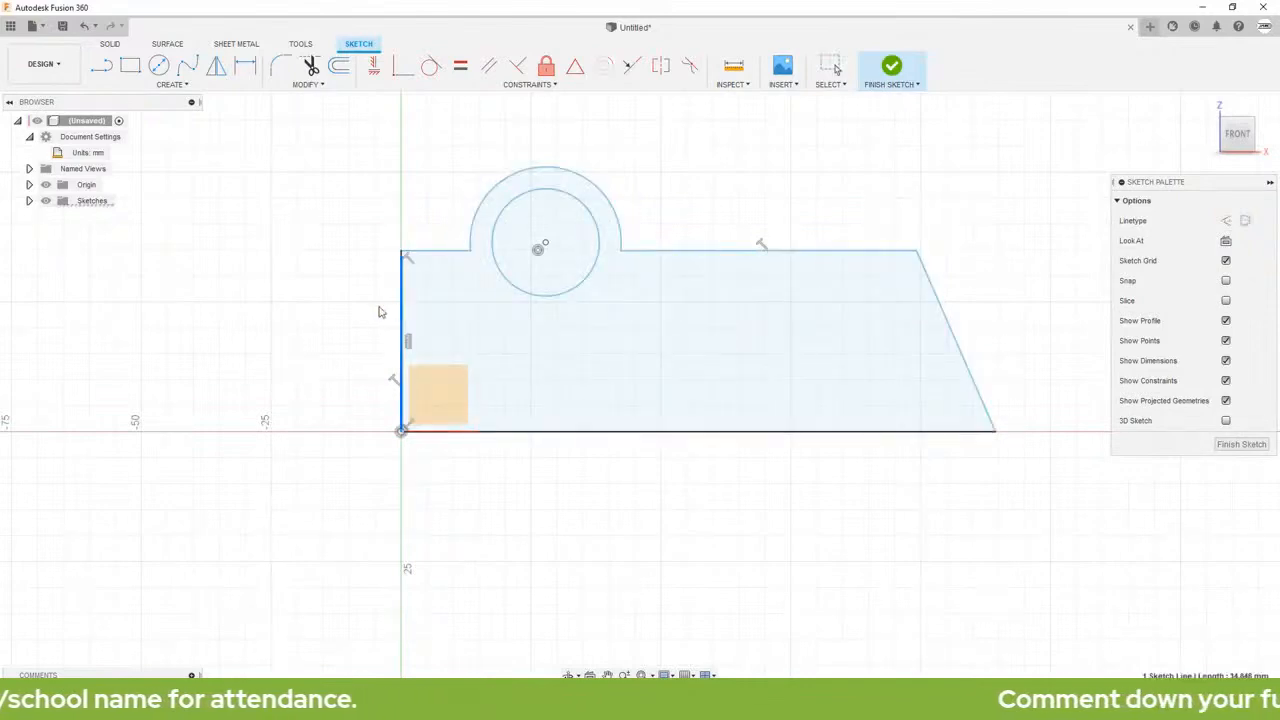
drag(401, 250, 401, 246)
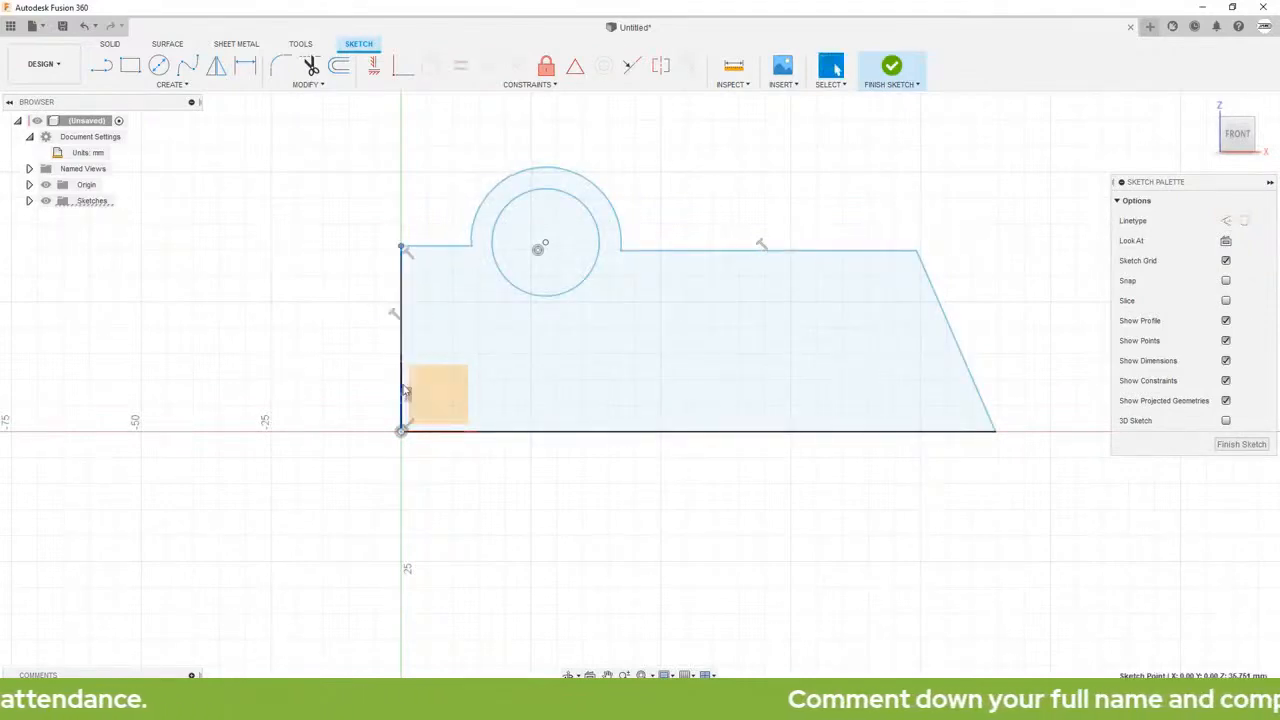
click(429, 438)
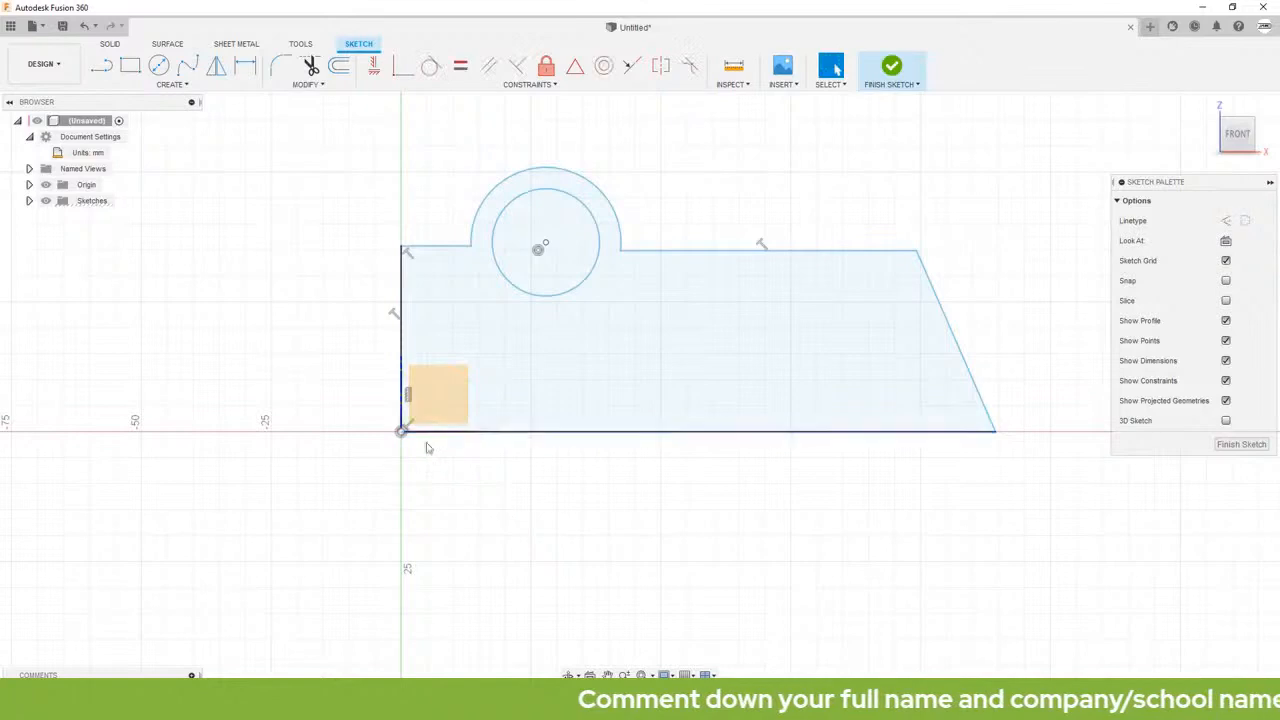
click(716, 491)
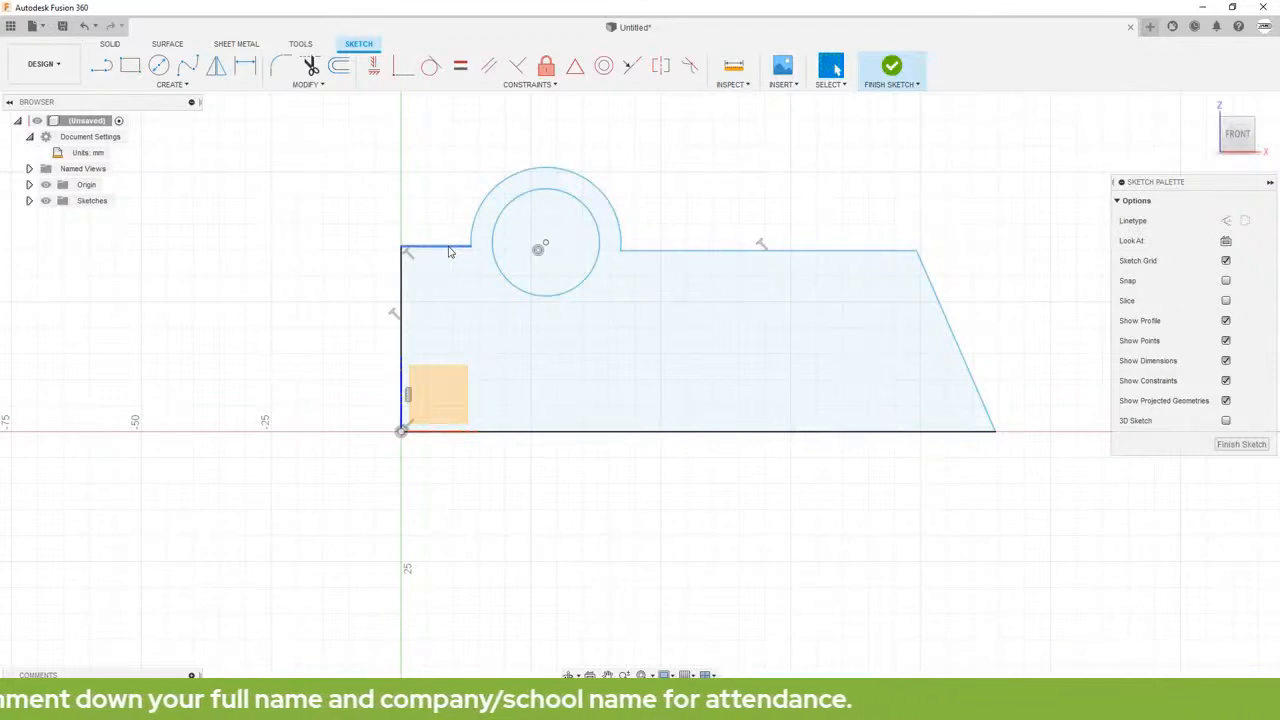
drag(448, 252, 426, 274)
drag(533, 194, 531, 191)
mouse_move(650, 275)
mouse_down()
mouse_move(649, 286)
mouse_move(654, 271)
mouse_move(684, 280)
mouse_up()
drag(943, 311, 962, 332)
click(741, 233)
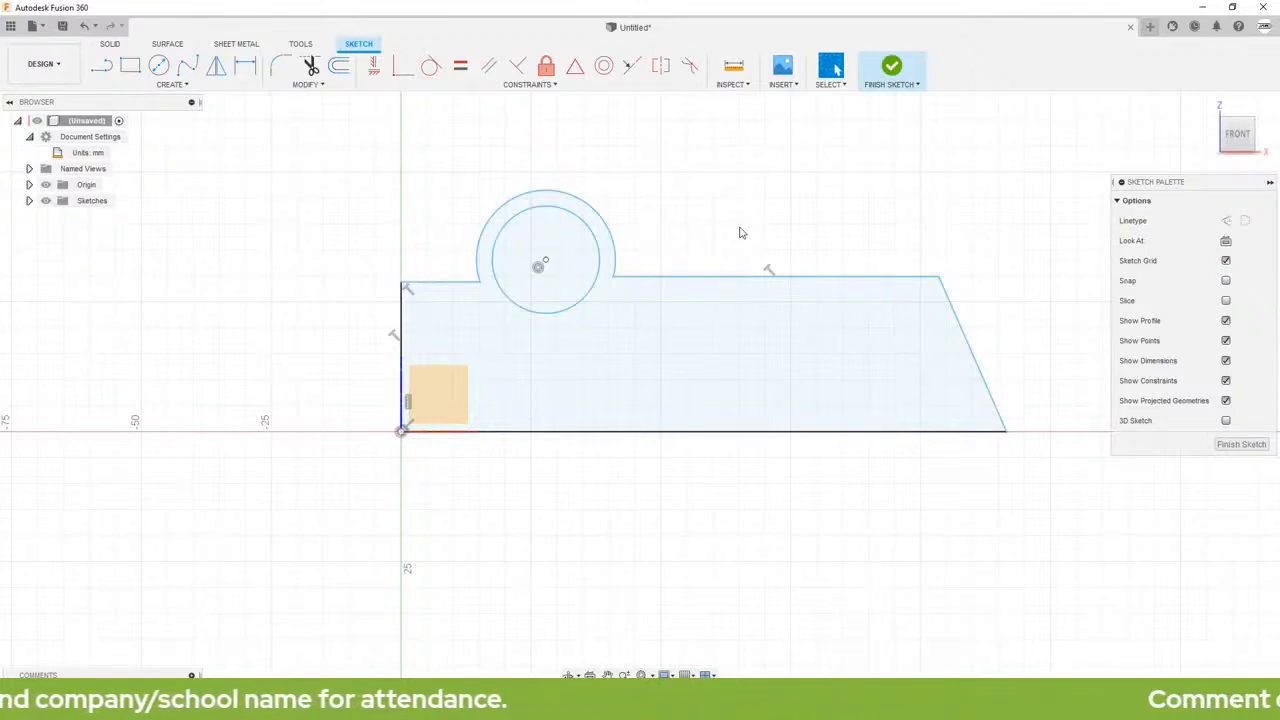
Step: Dimension the profile's horizontal base line to 120 mm, with the dimension placed below it
scroll(770, 337, down, 2)
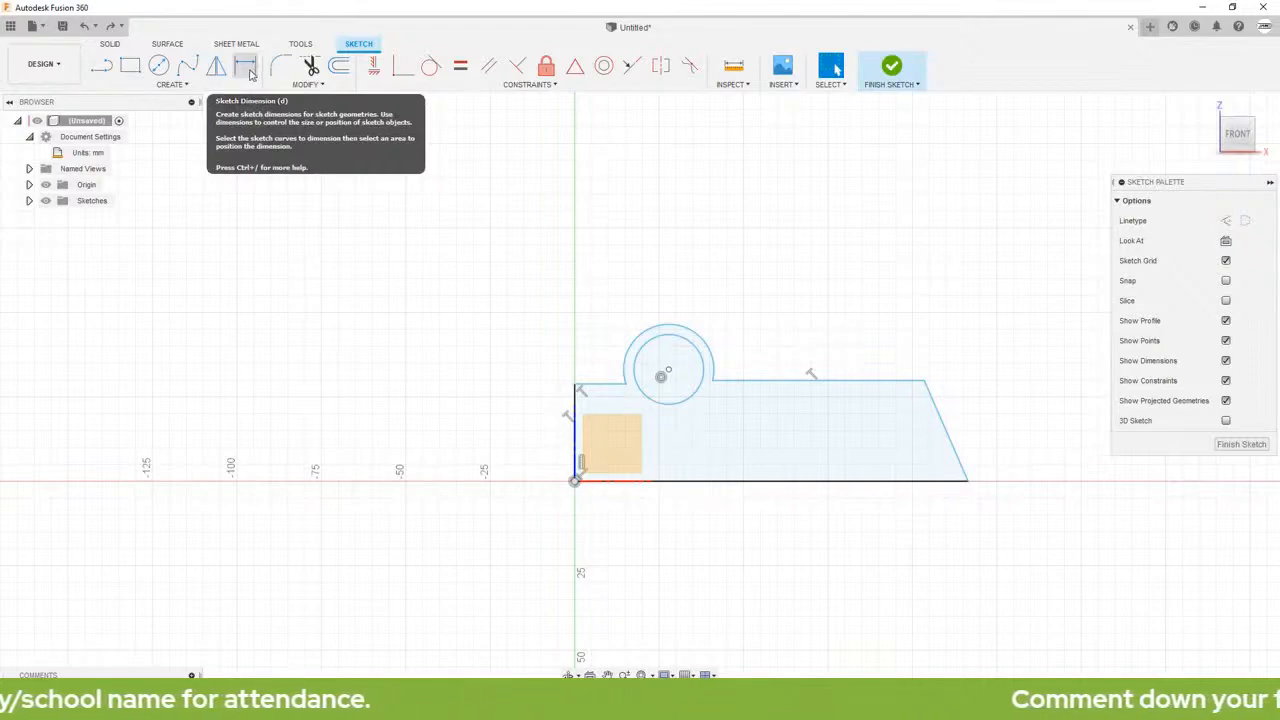
click(247, 67)
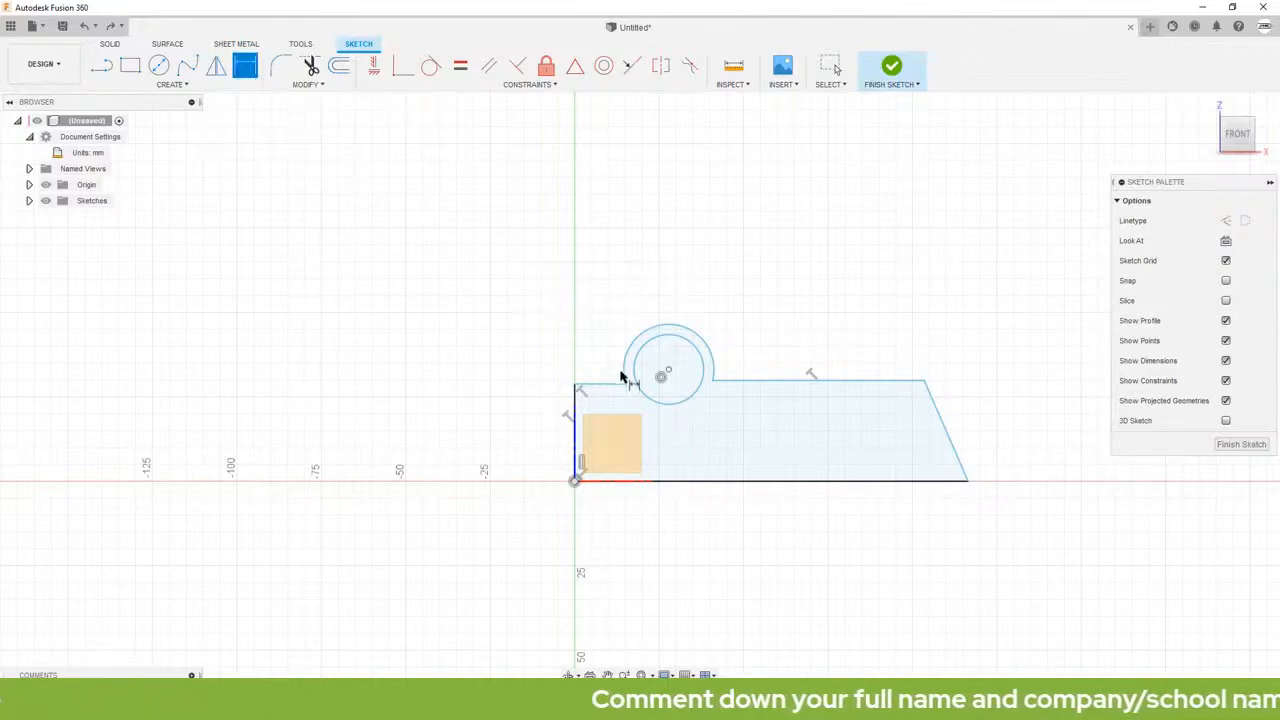
click(742, 484)
click(760, 574)
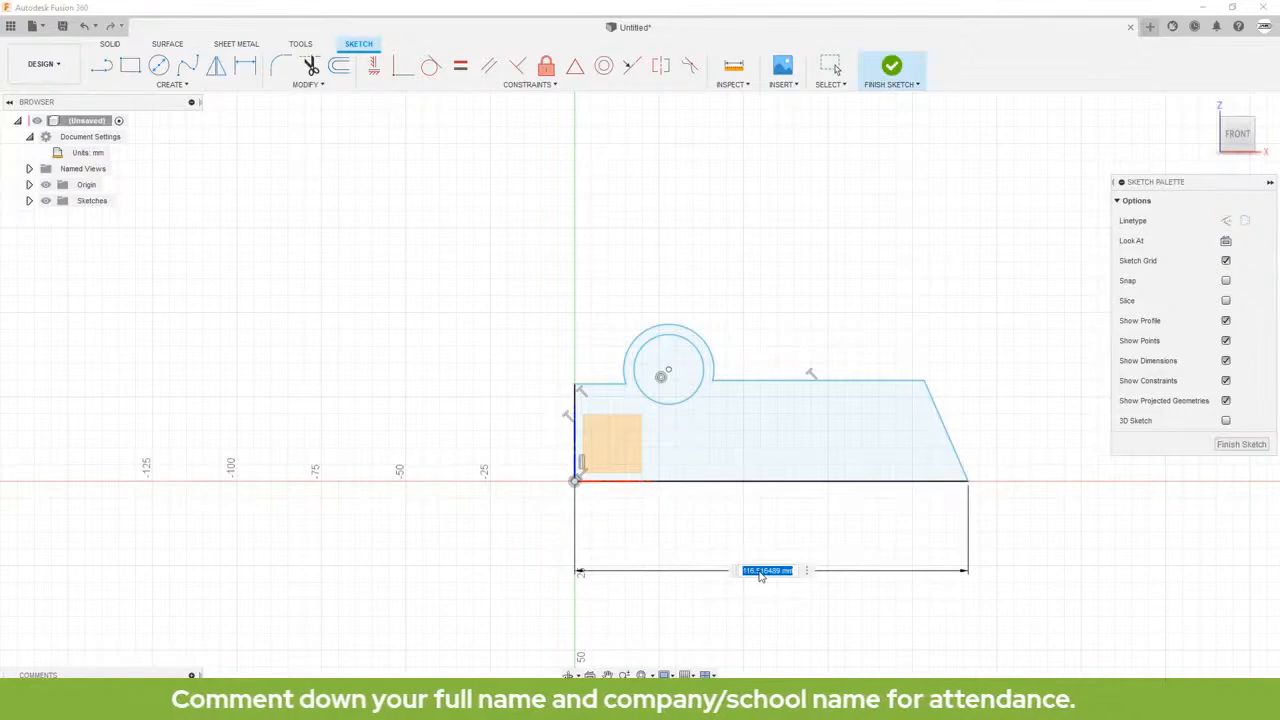
key(BackSpace)
text(120)
key(Return)
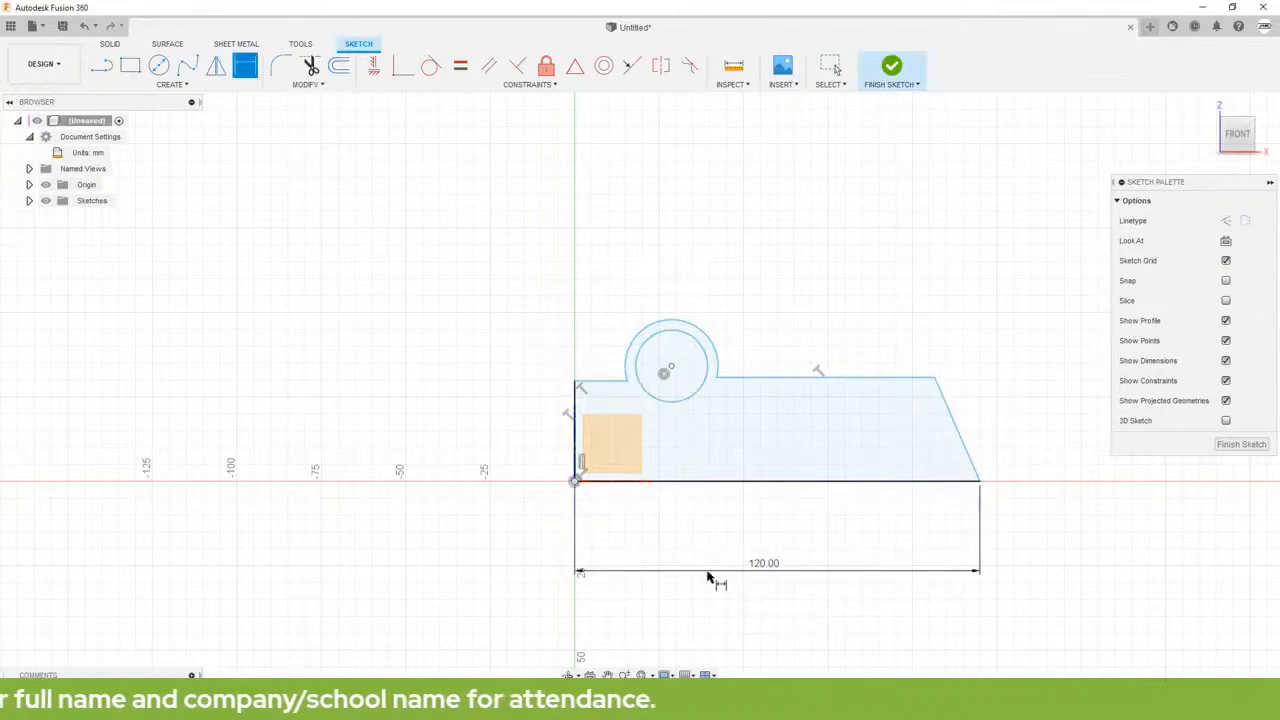
Step: Dimension the height between the base line and the short top line beside the boss to 25 mm
click(614, 382)
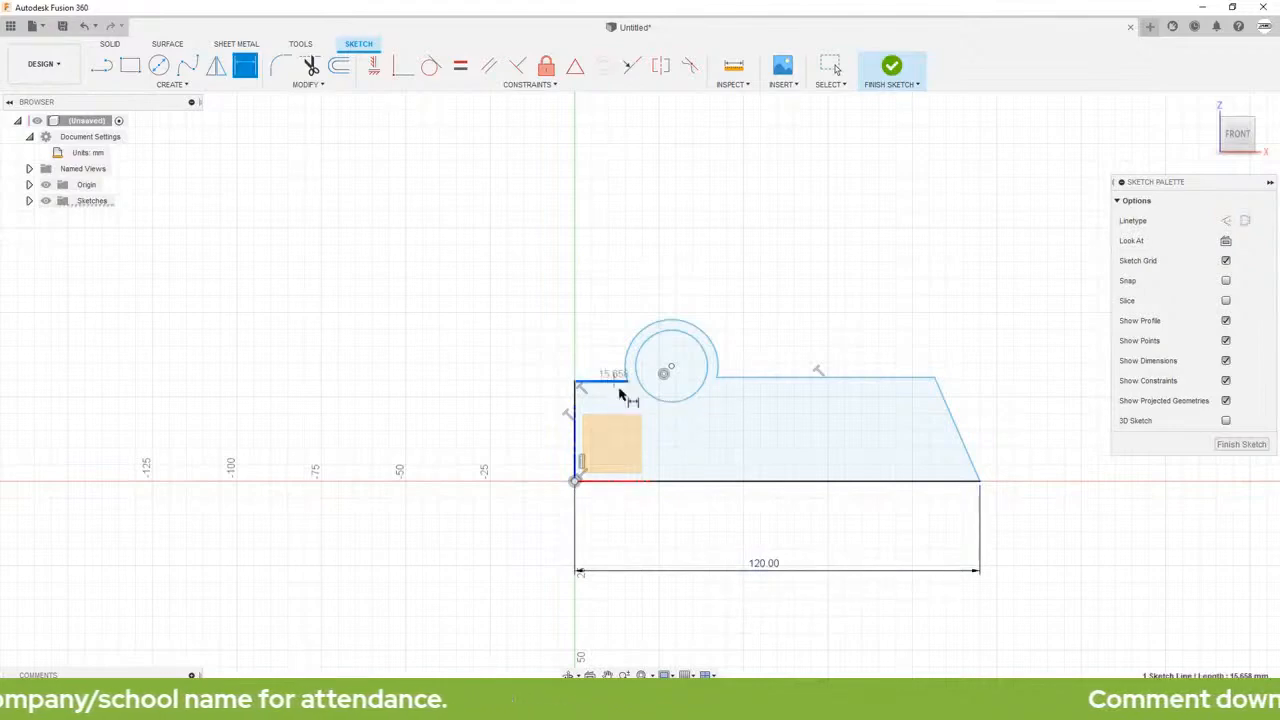
click(692, 487)
click(519, 441)
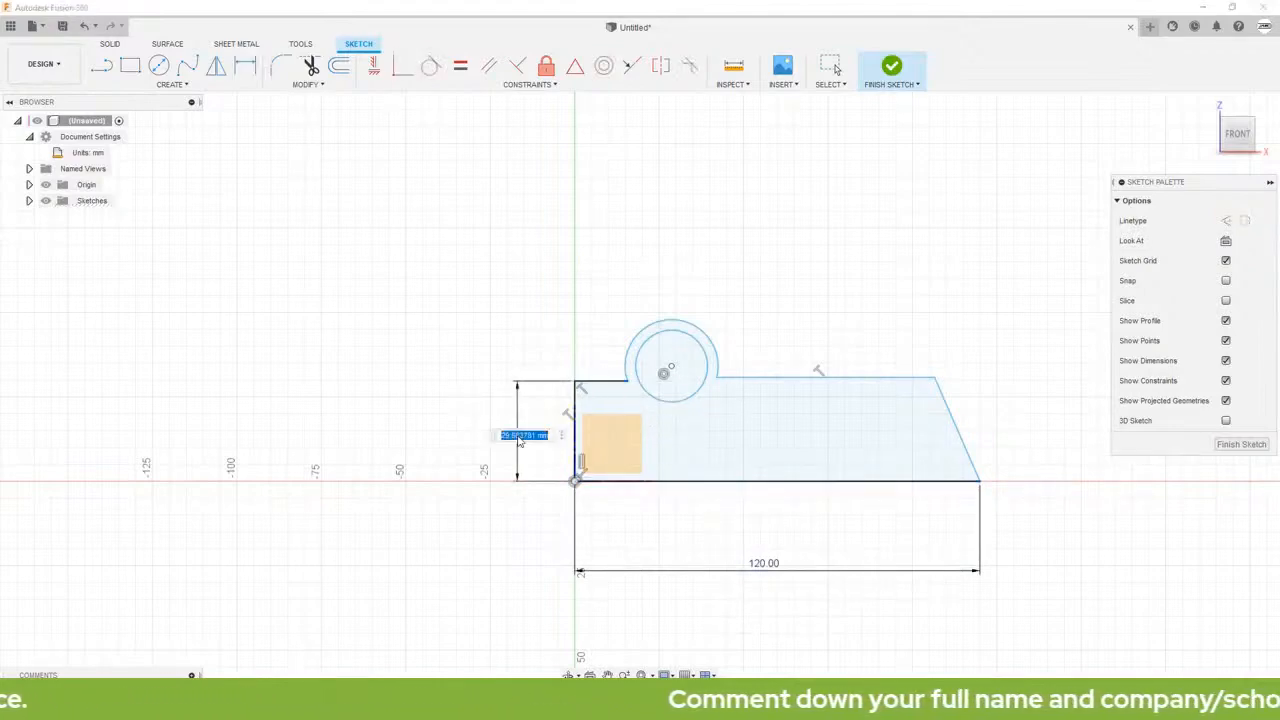
text(40)
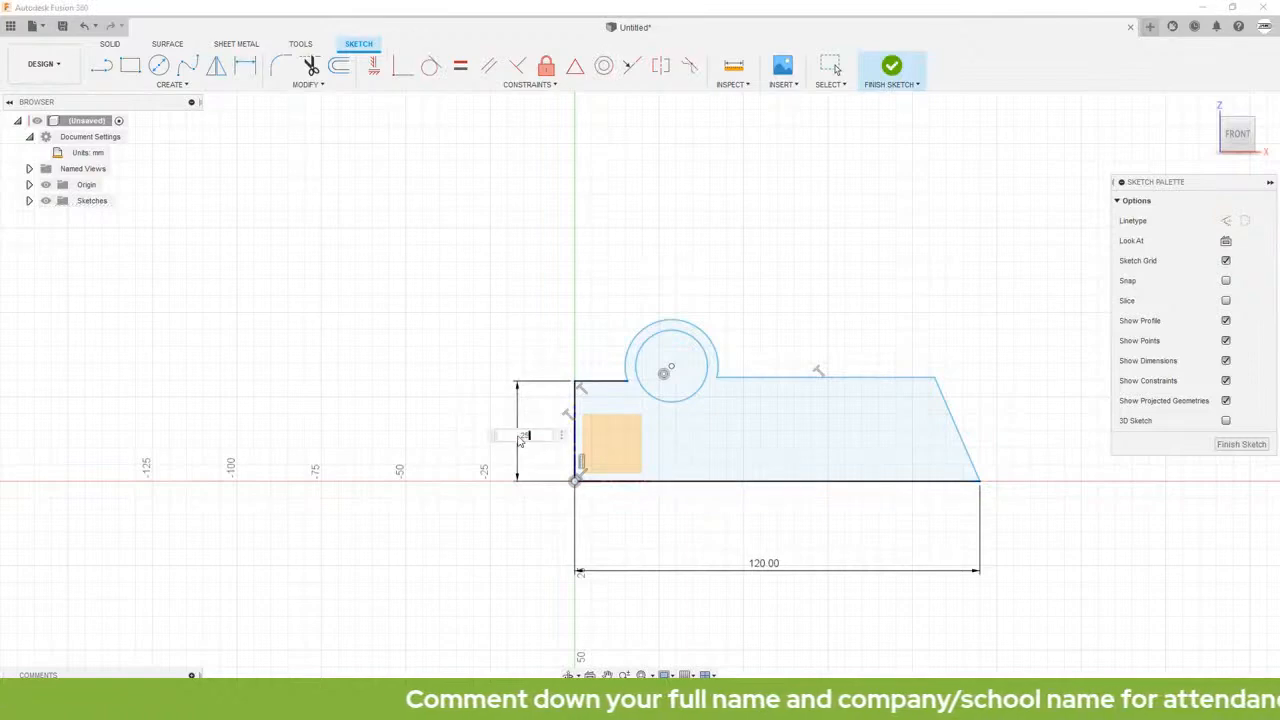
key(Return)
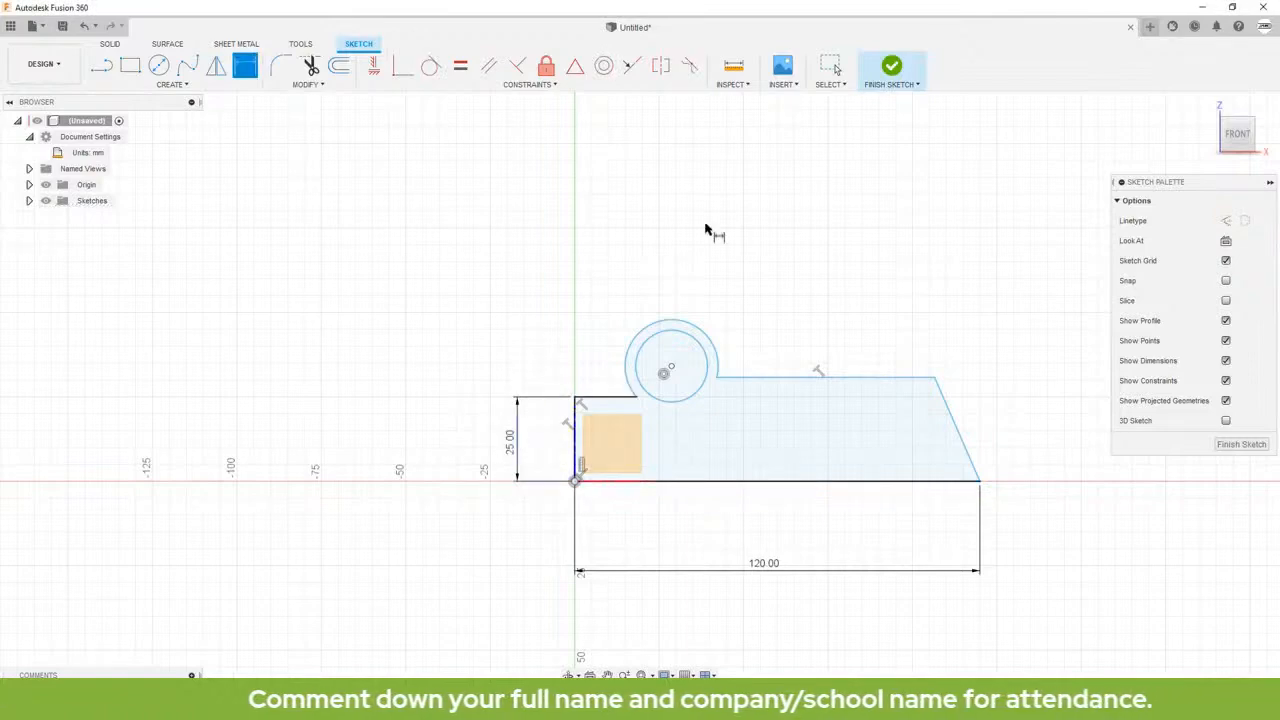
Step: Dimension the boss arc to a 20 mm radius and the concentric inner circle to a 20 mm diameter
click(713, 343)
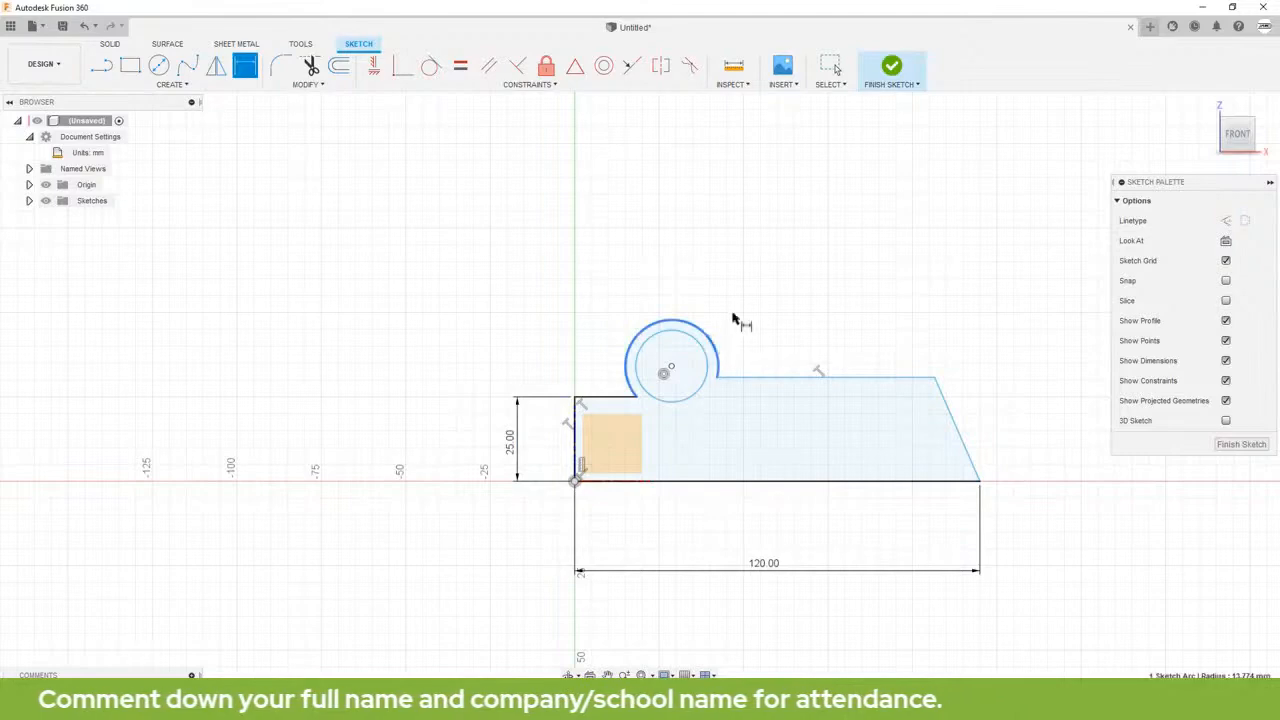
click(769, 279)
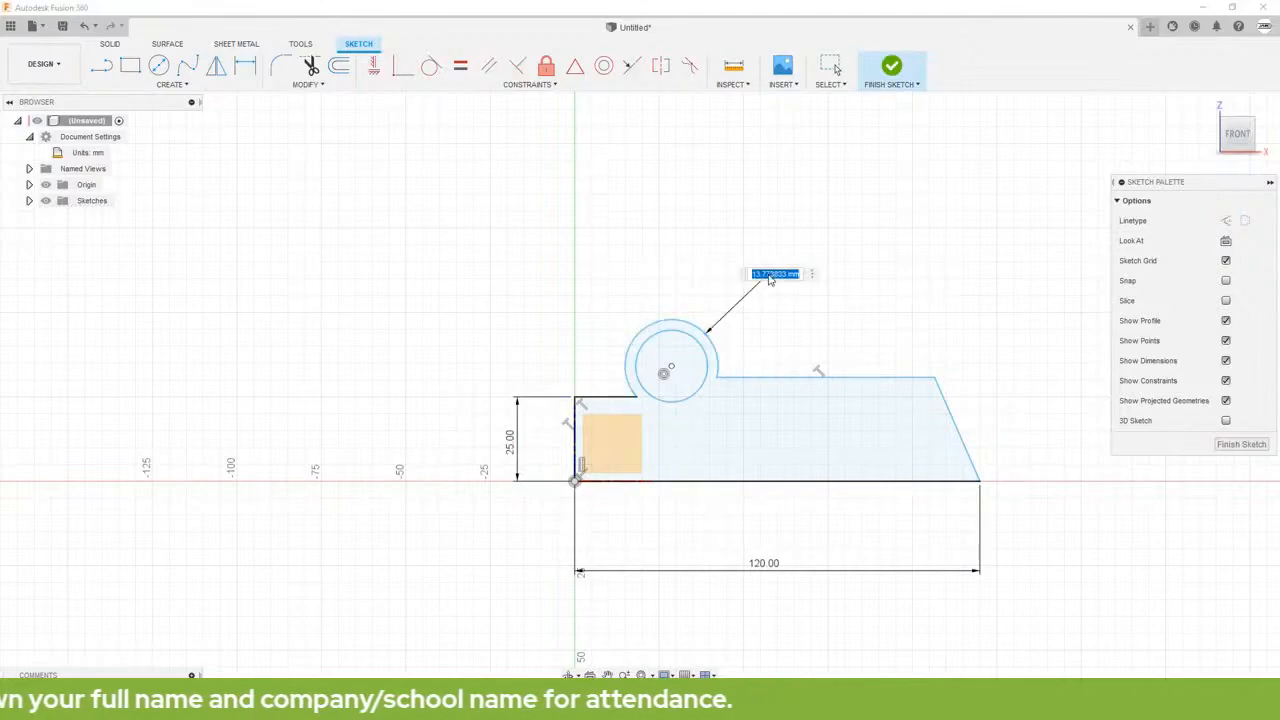
text(20)
key(Return)
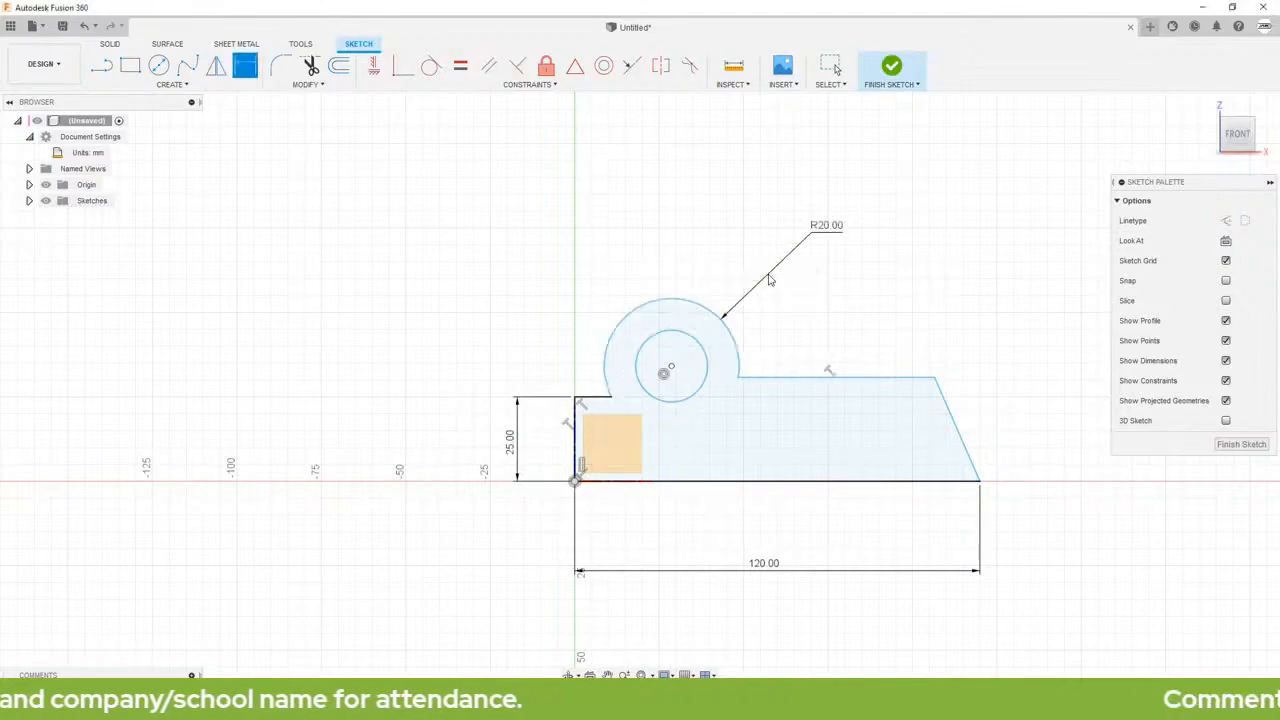
click(704, 352)
click(793, 308)
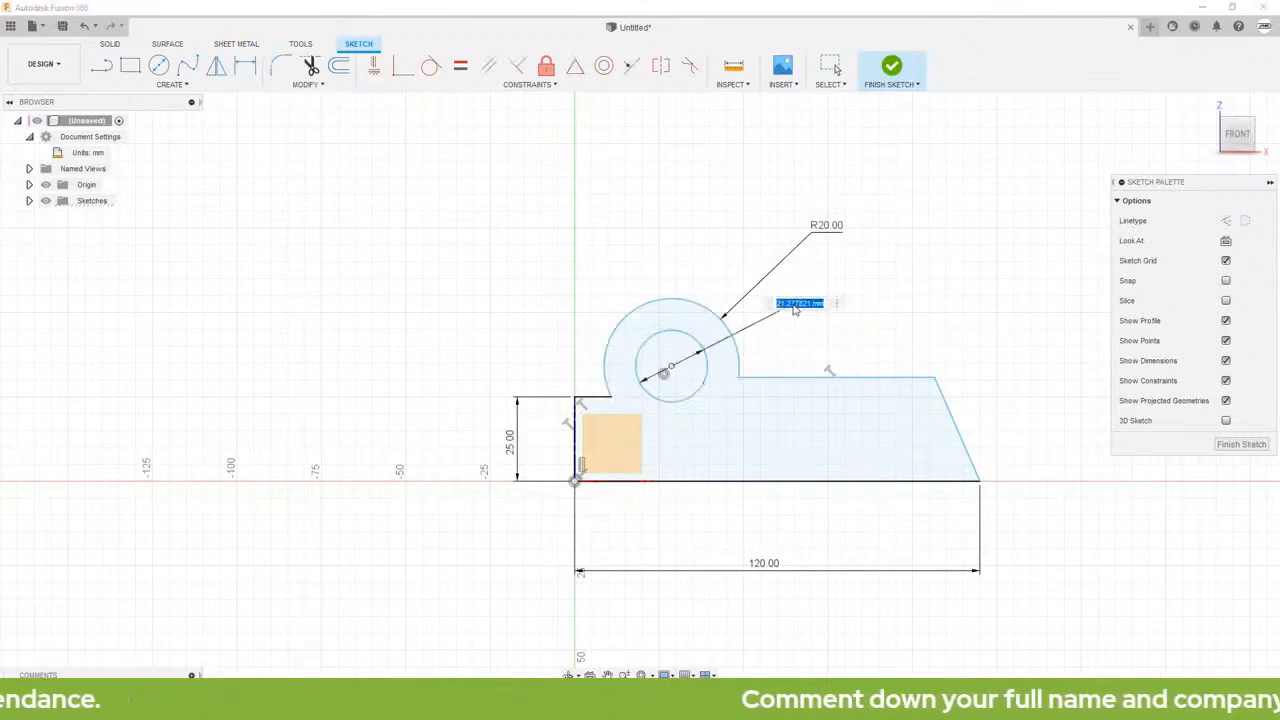
text(20)
key(Return)
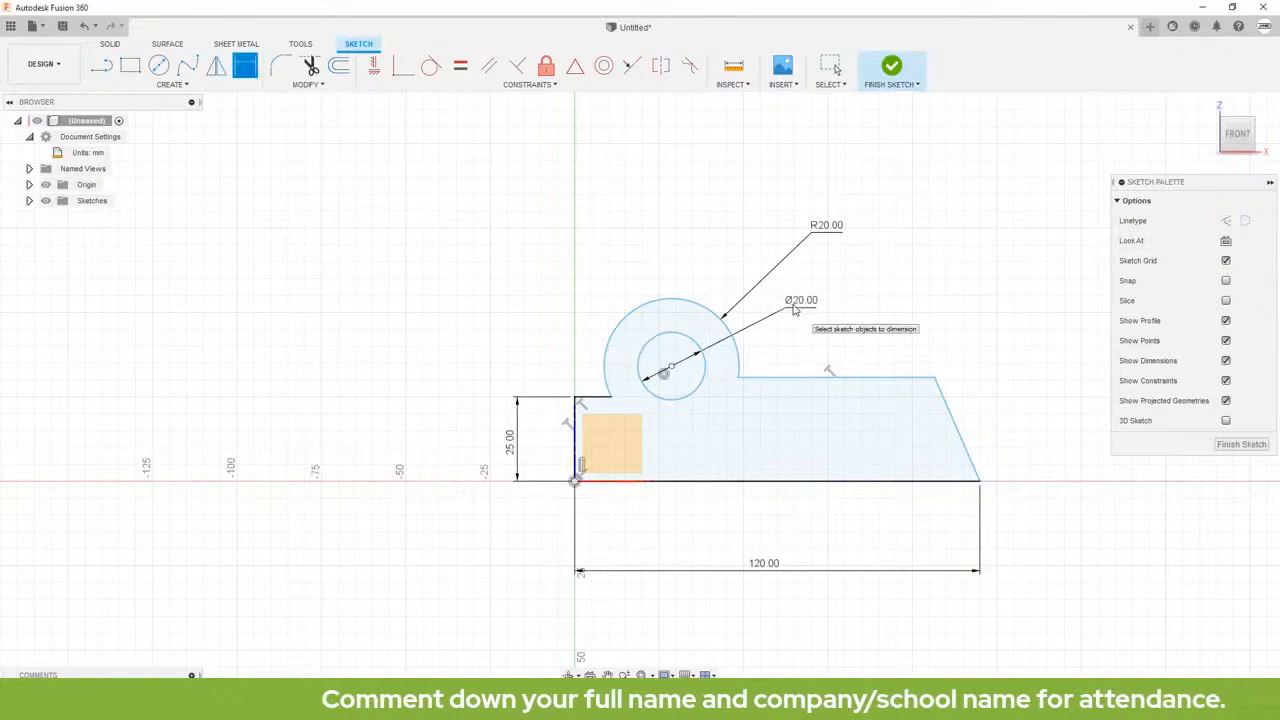
Step: Dimension the angle between the slanted edge and the base line to 45 degrees
click(950, 420)
click(925, 485)
click(927, 450)
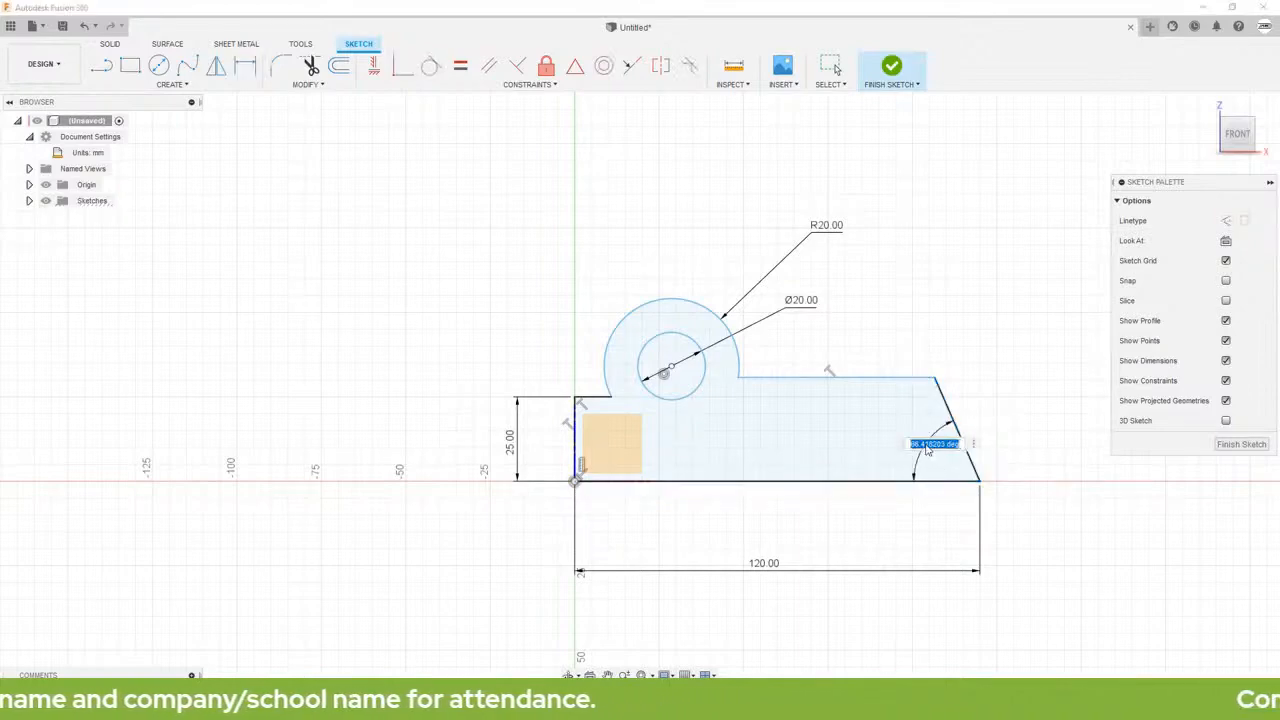
key(BackSpace)
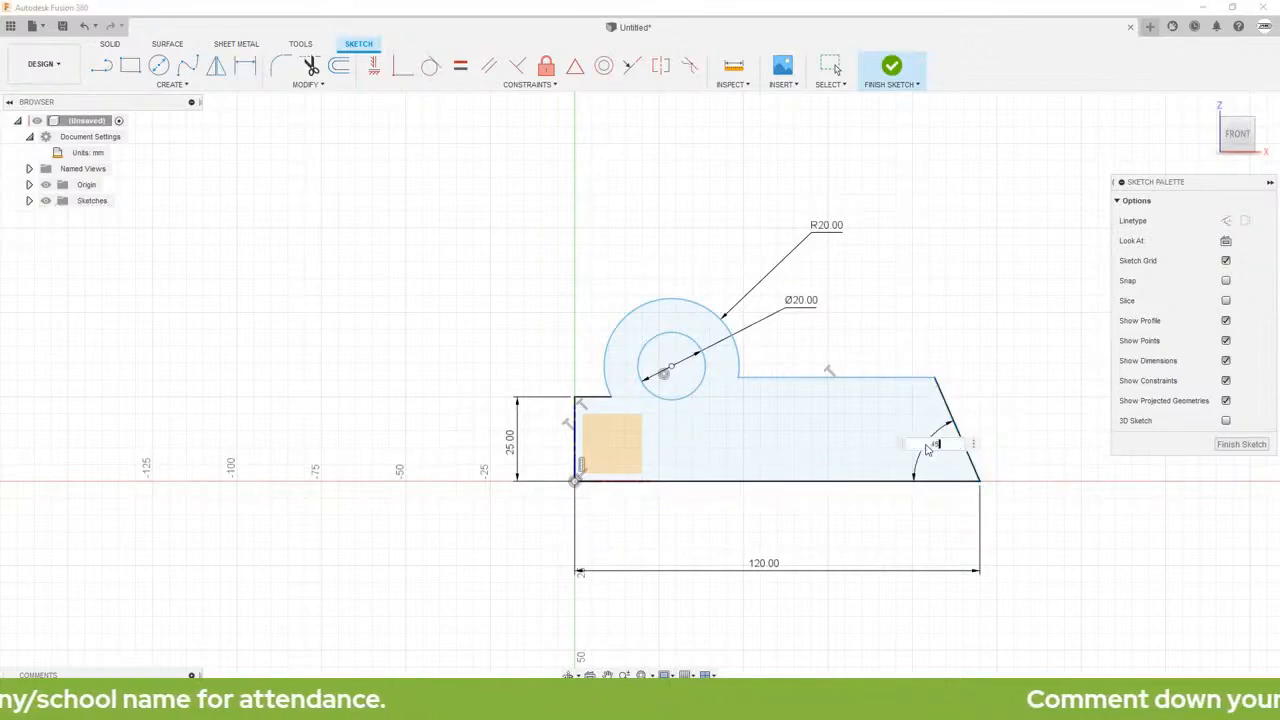
key(Return)
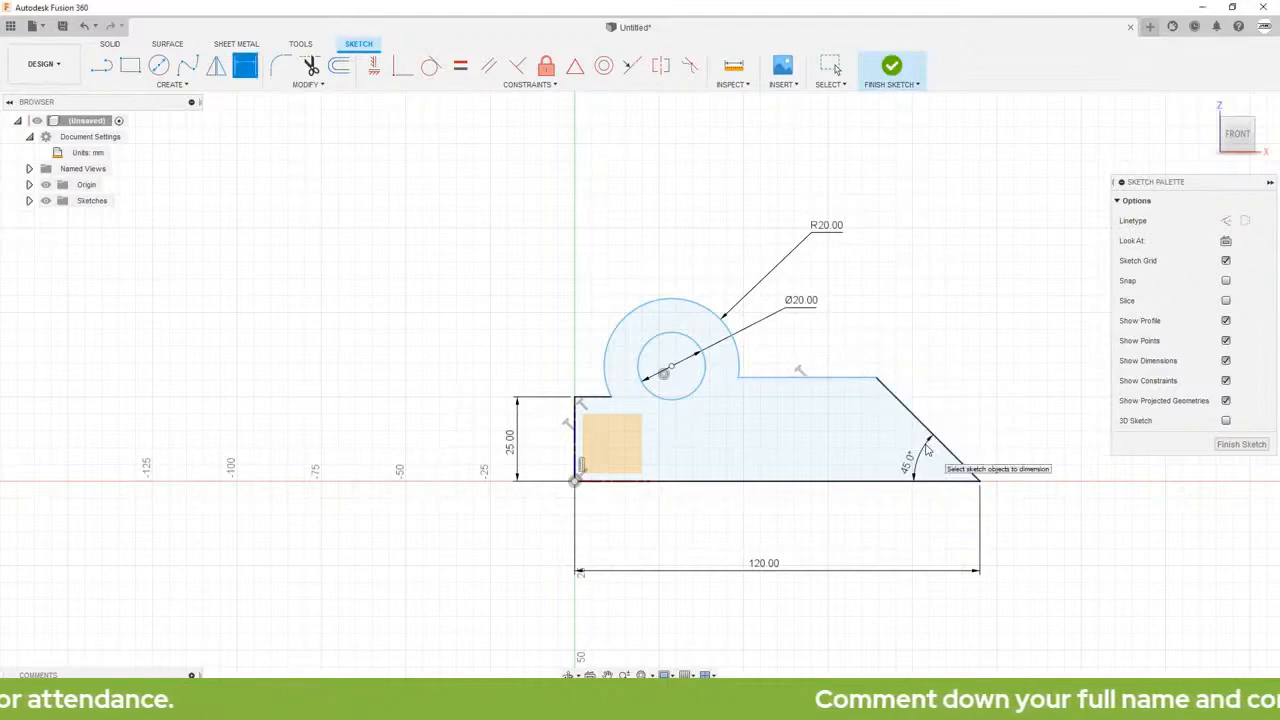
Step: Dimension the horizontal distance from the profile's left edge to the circle's center to 30 mm
click(576, 430)
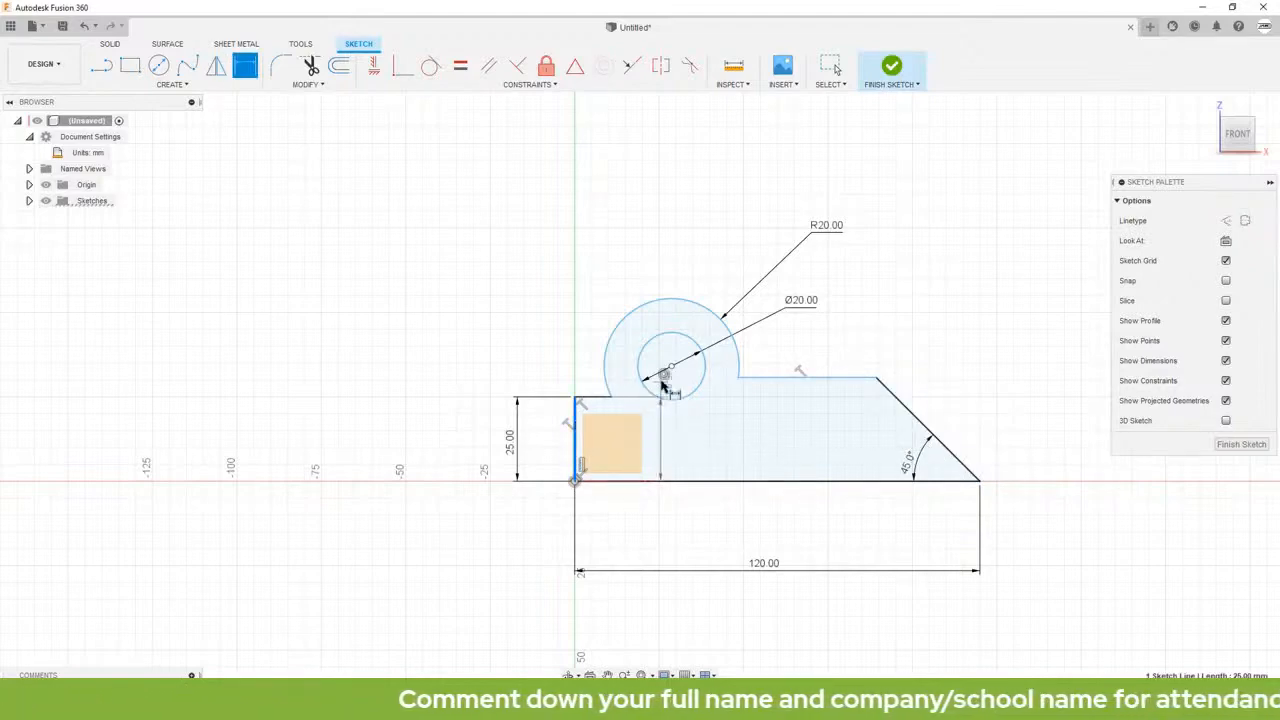
click(669, 367)
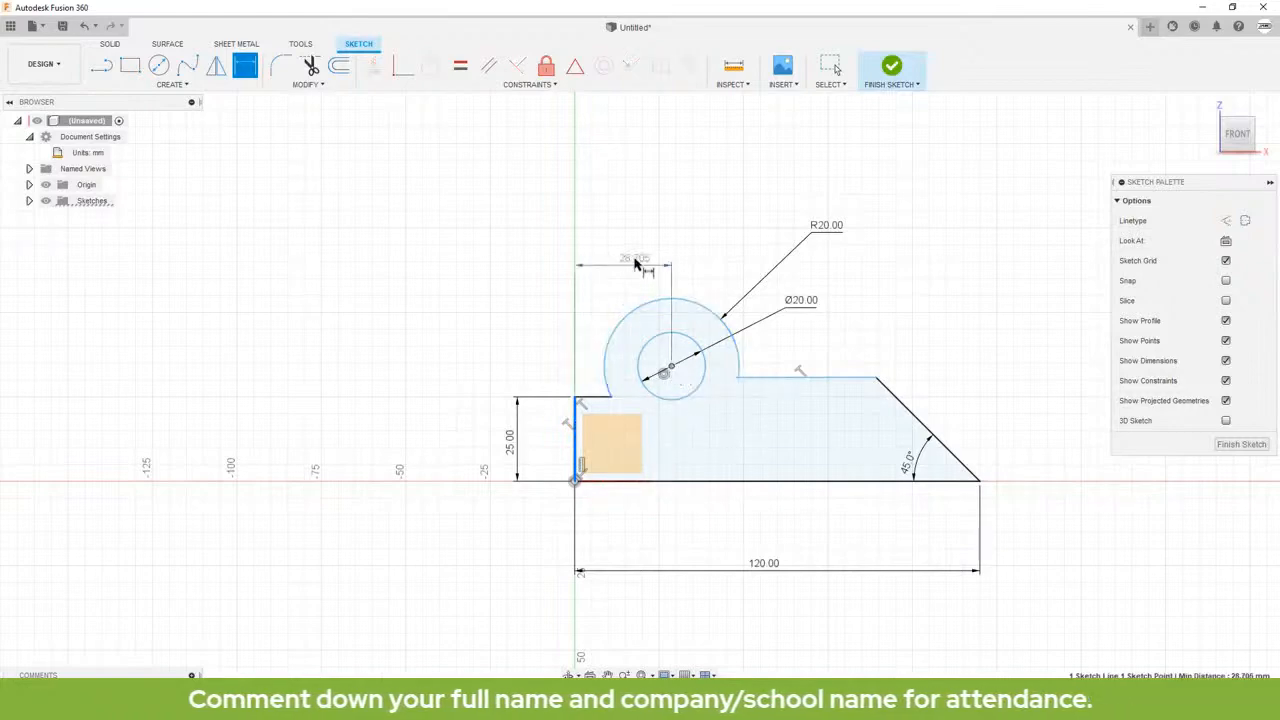
click(619, 246)
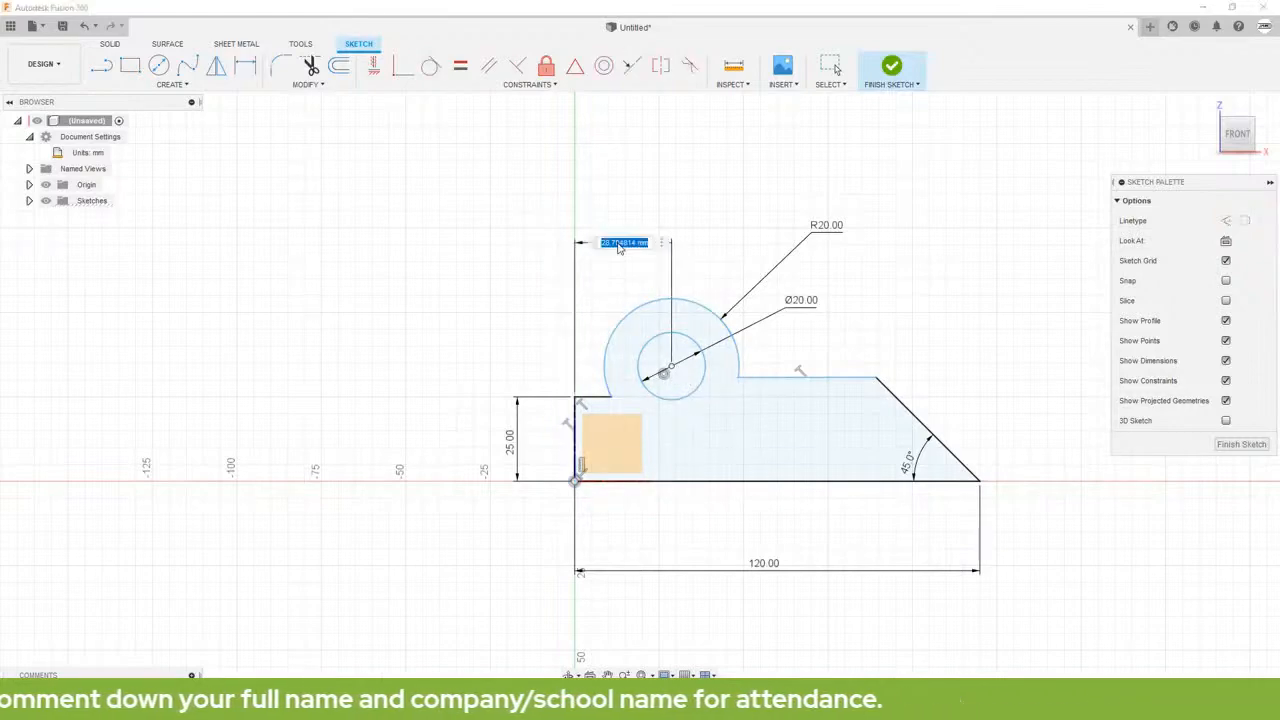
text(30)
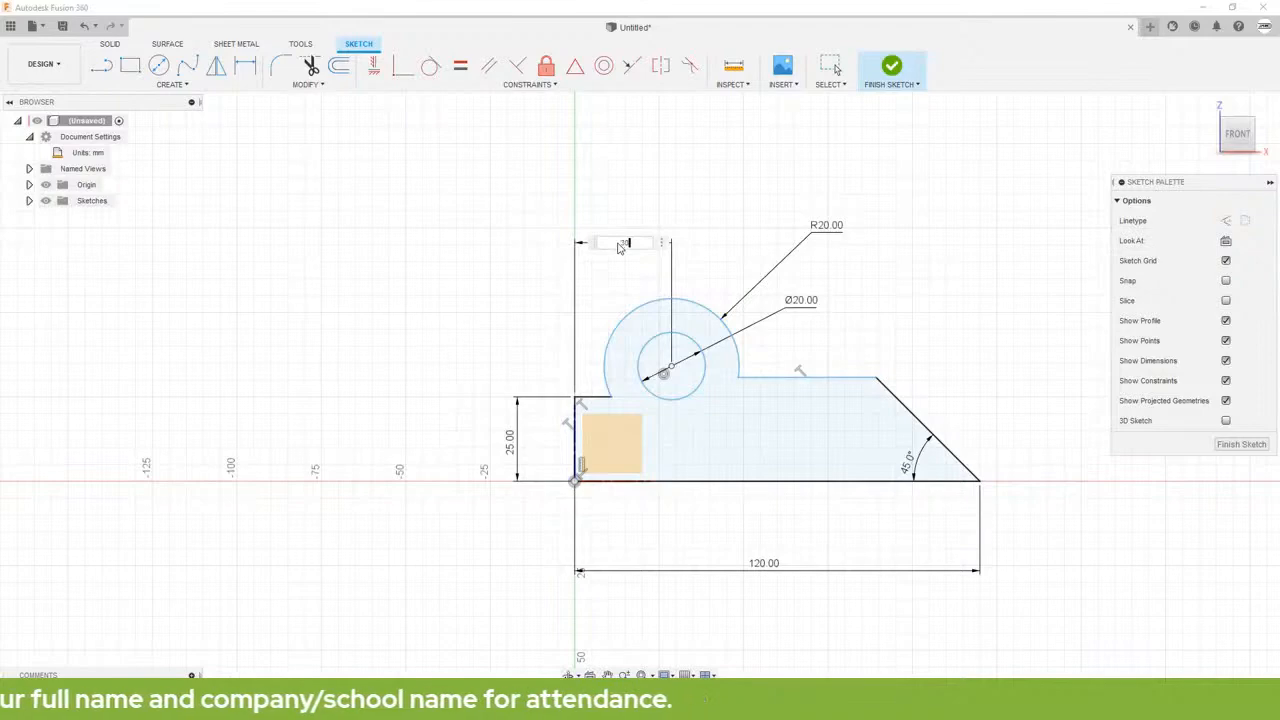
key(Return)
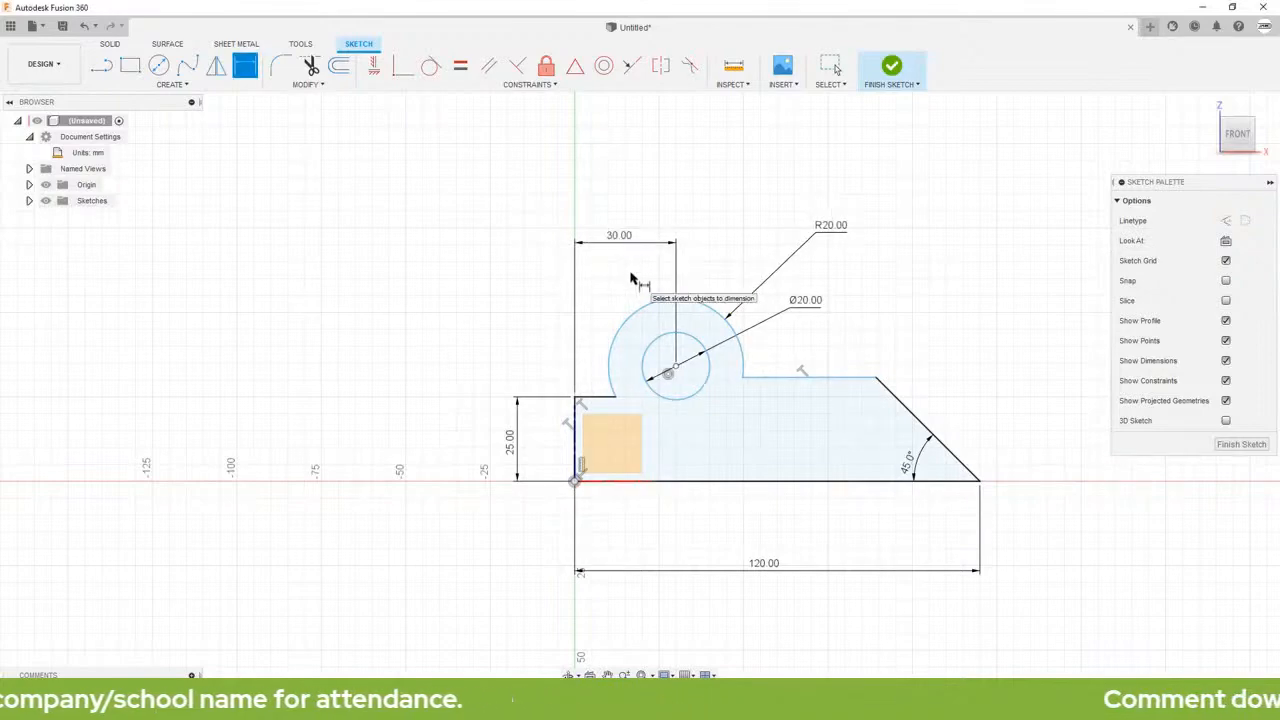
key(Escape)
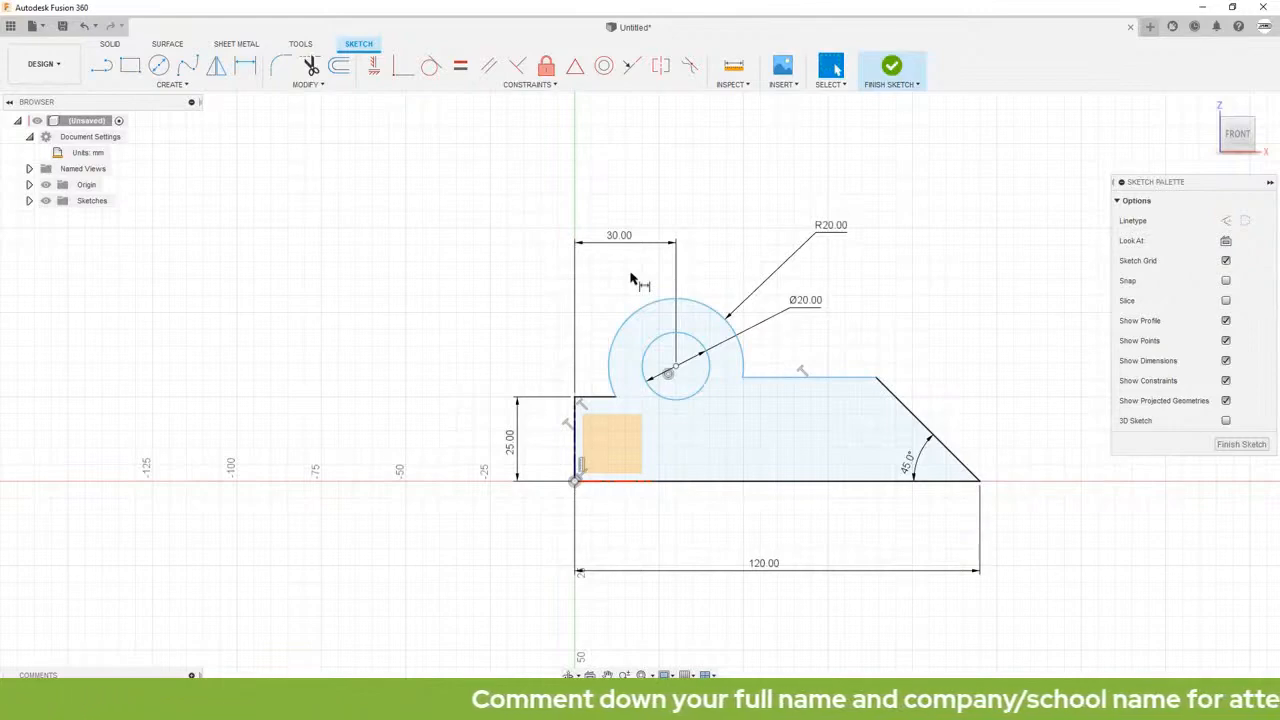
key(d)
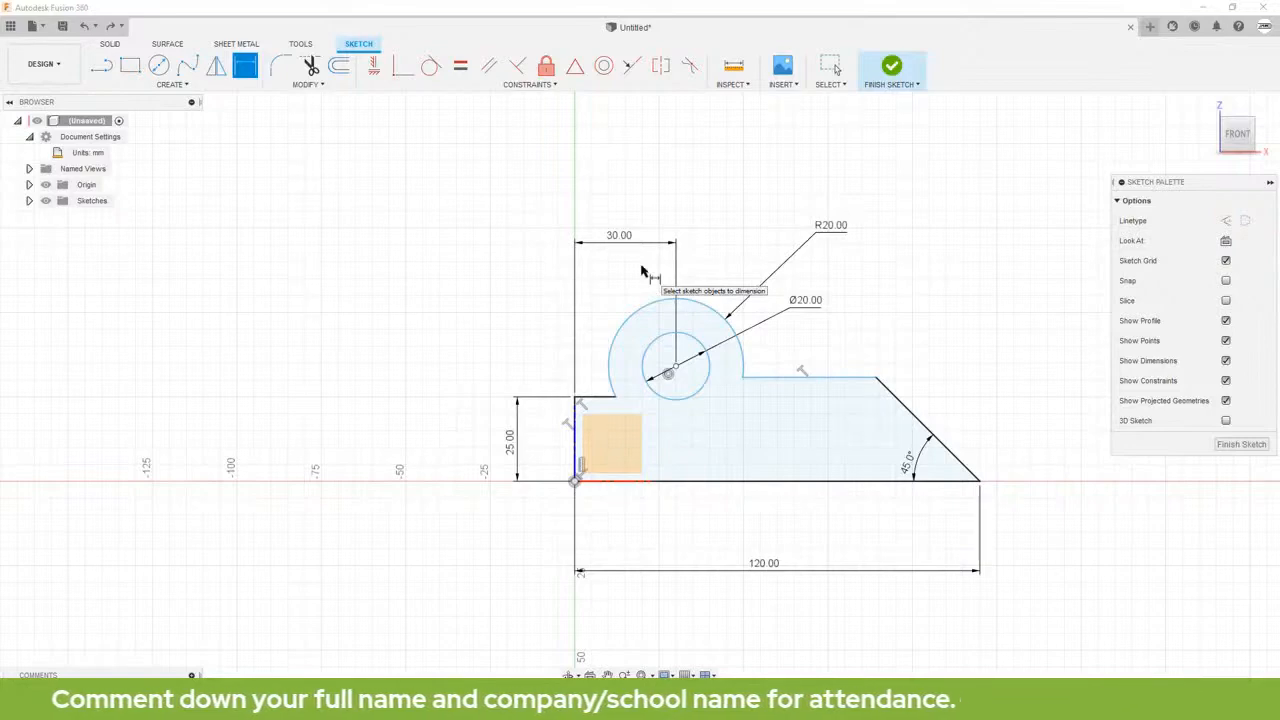
key(Escape)
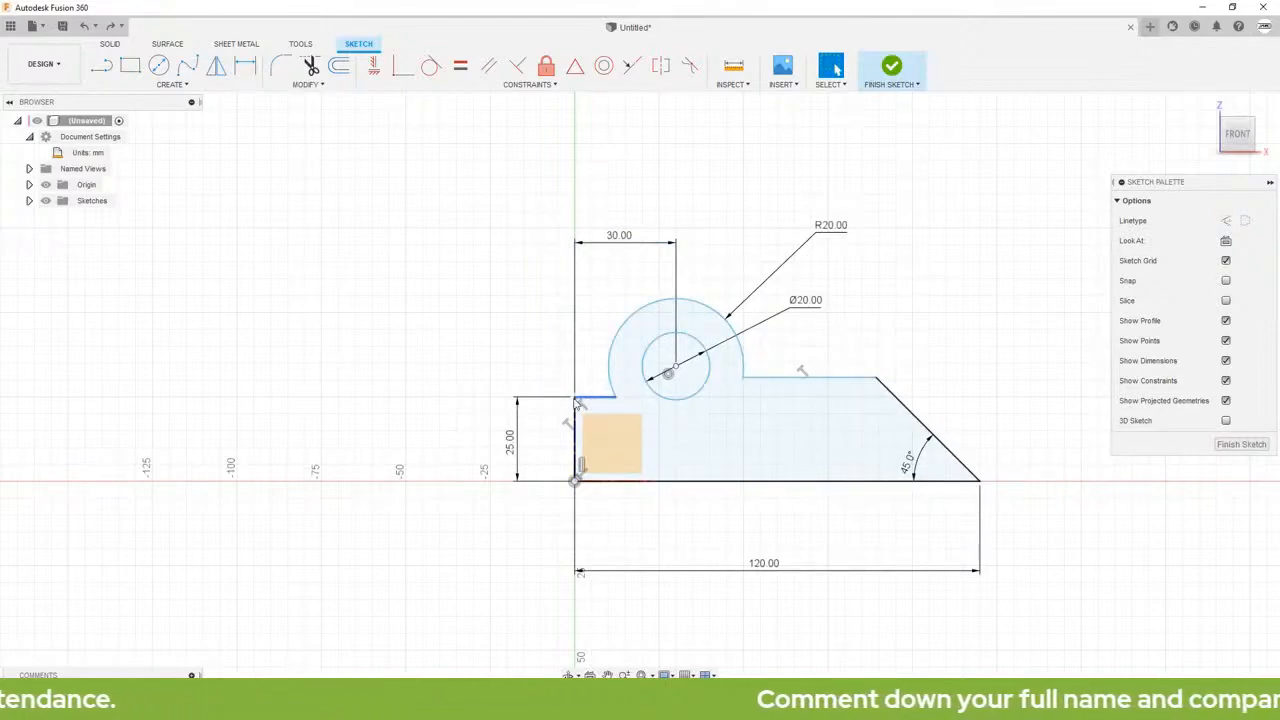
Step: Apply a Collinear constraint between the top line right of the boss and the short top line left of it
click(630, 68)
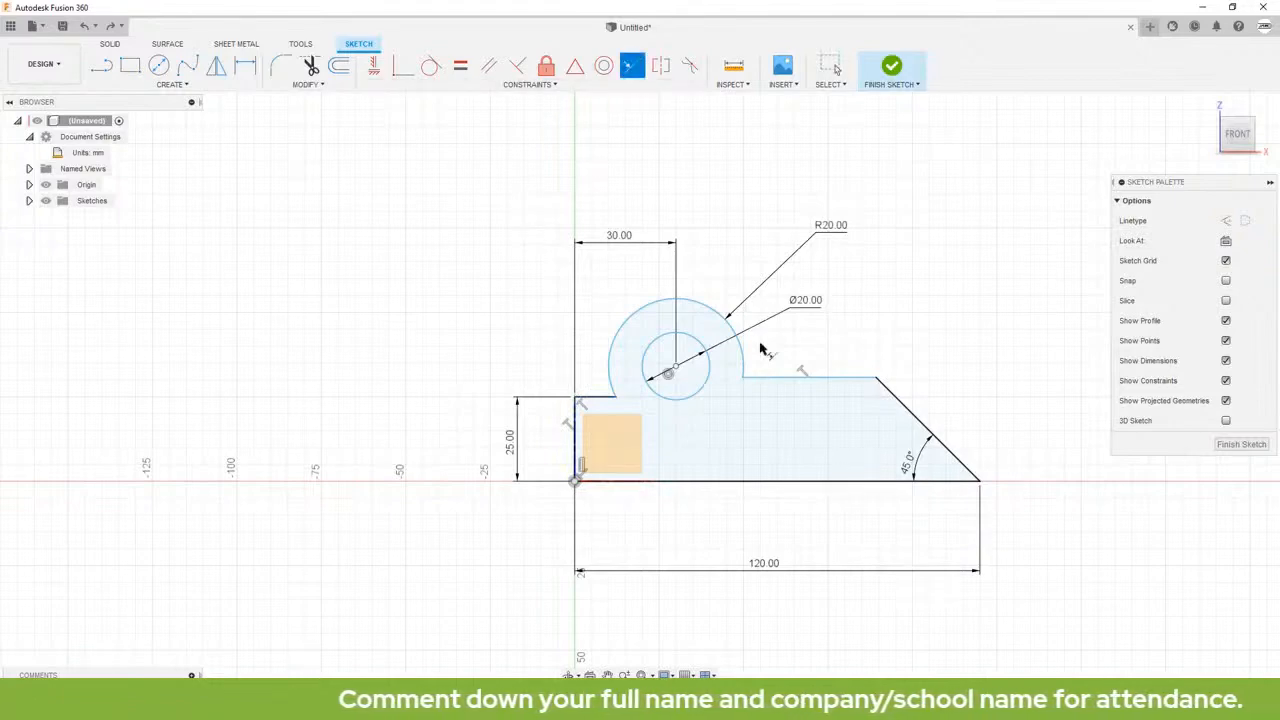
click(758, 384)
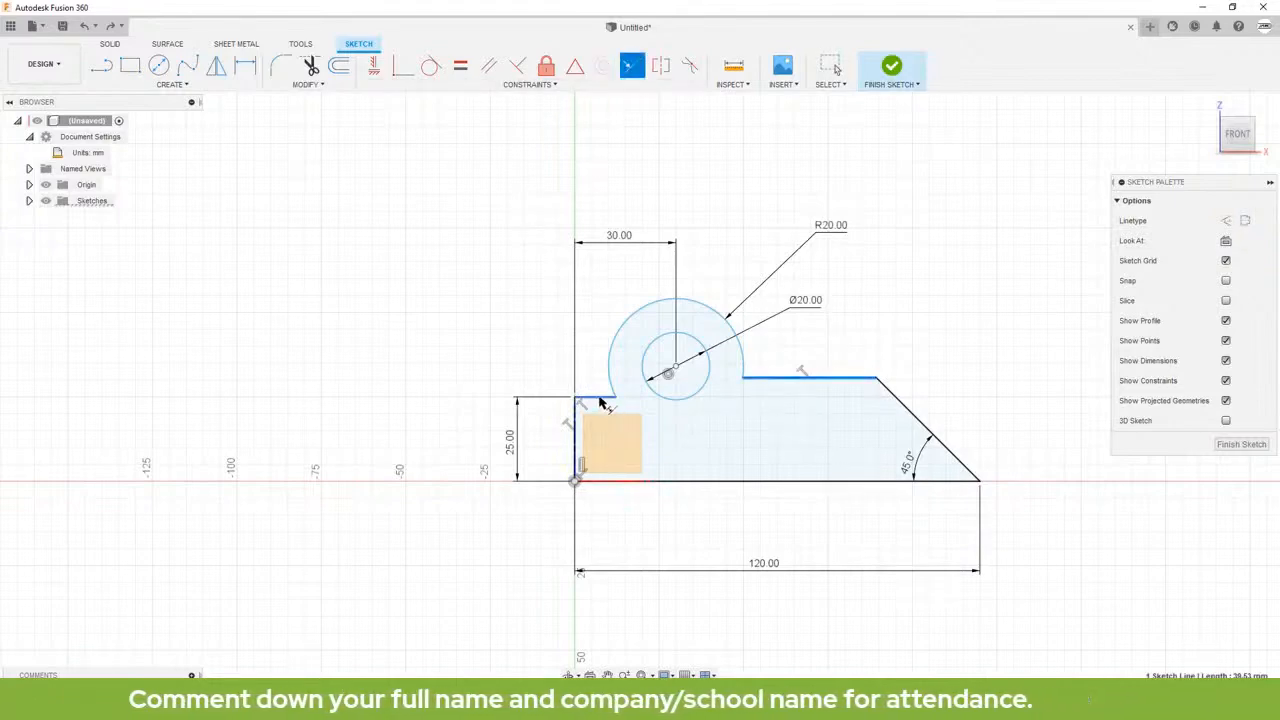
click(598, 398)
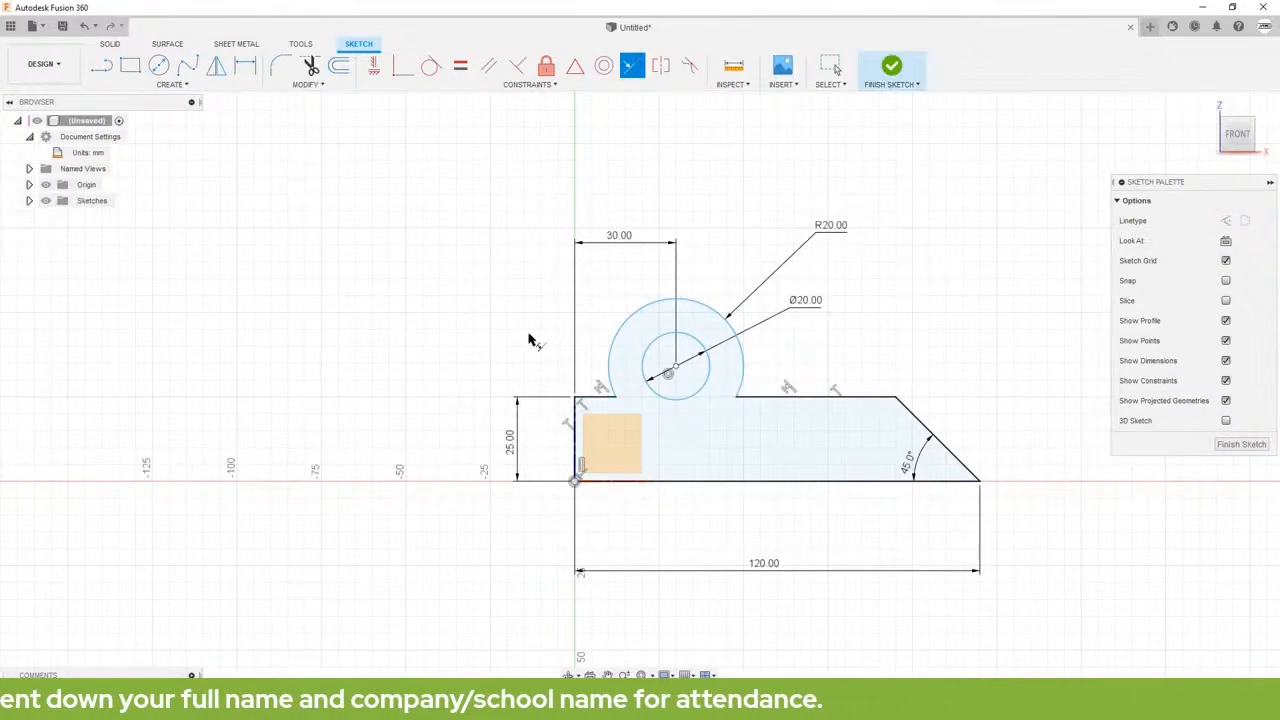
key(Escape)
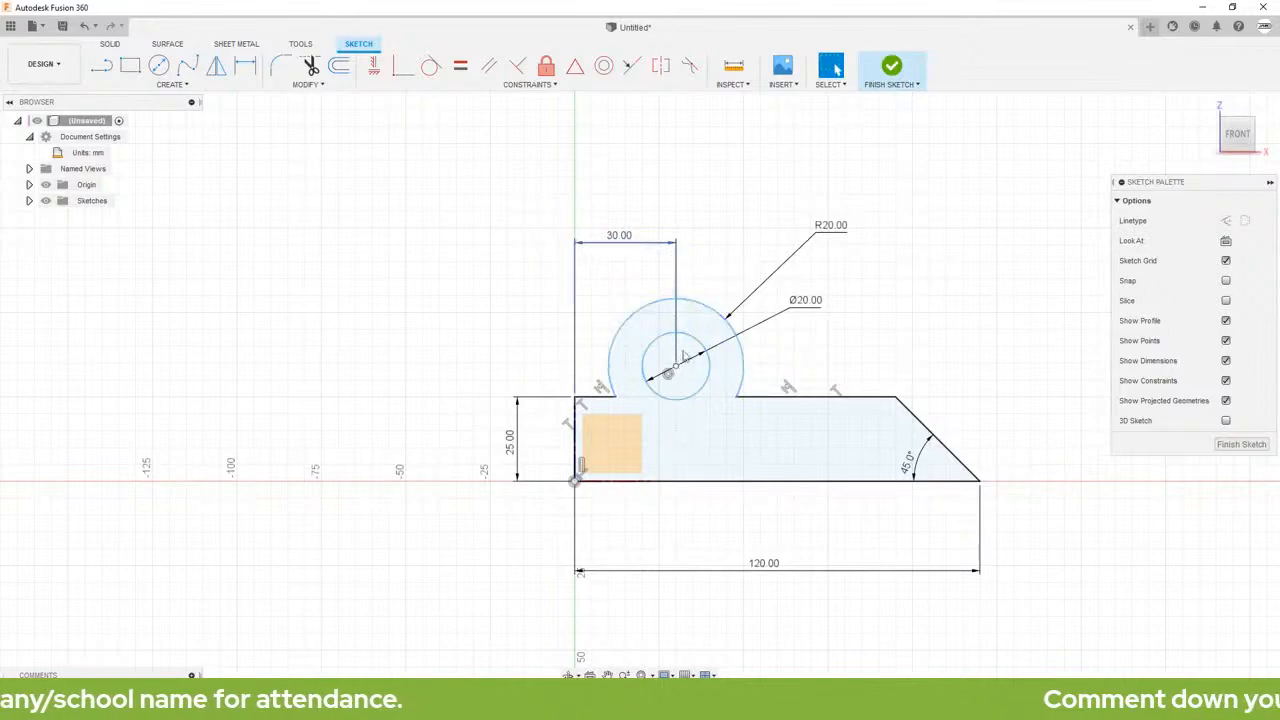
Step: Move the boss and its concentric circle down so their center lies near the level of the top lines
click(706, 320)
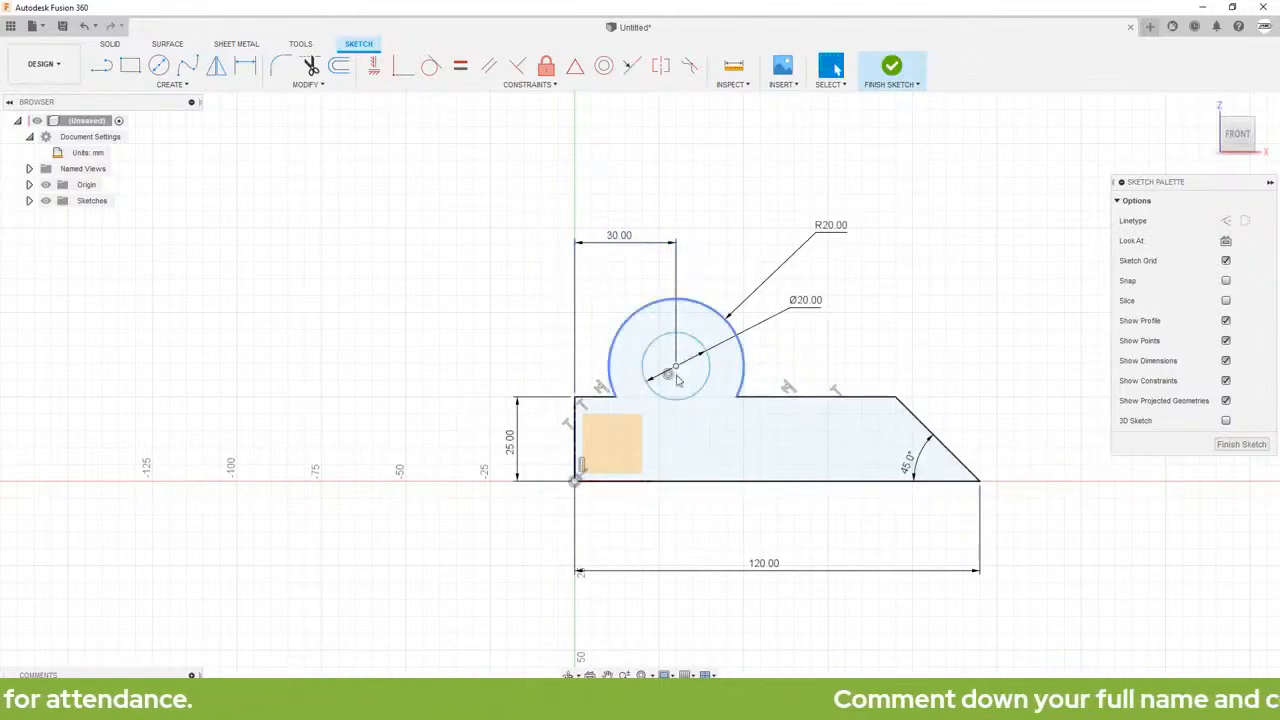
click(677, 372)
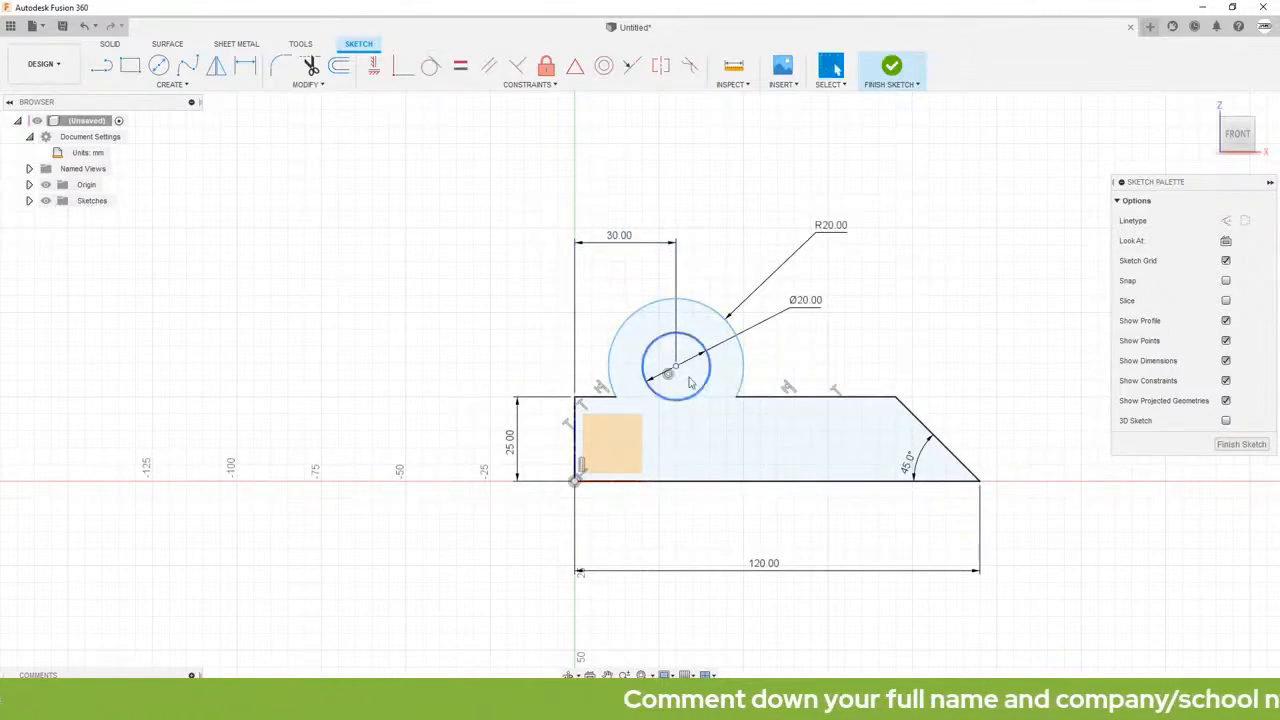
drag(676, 367, 672, 398)
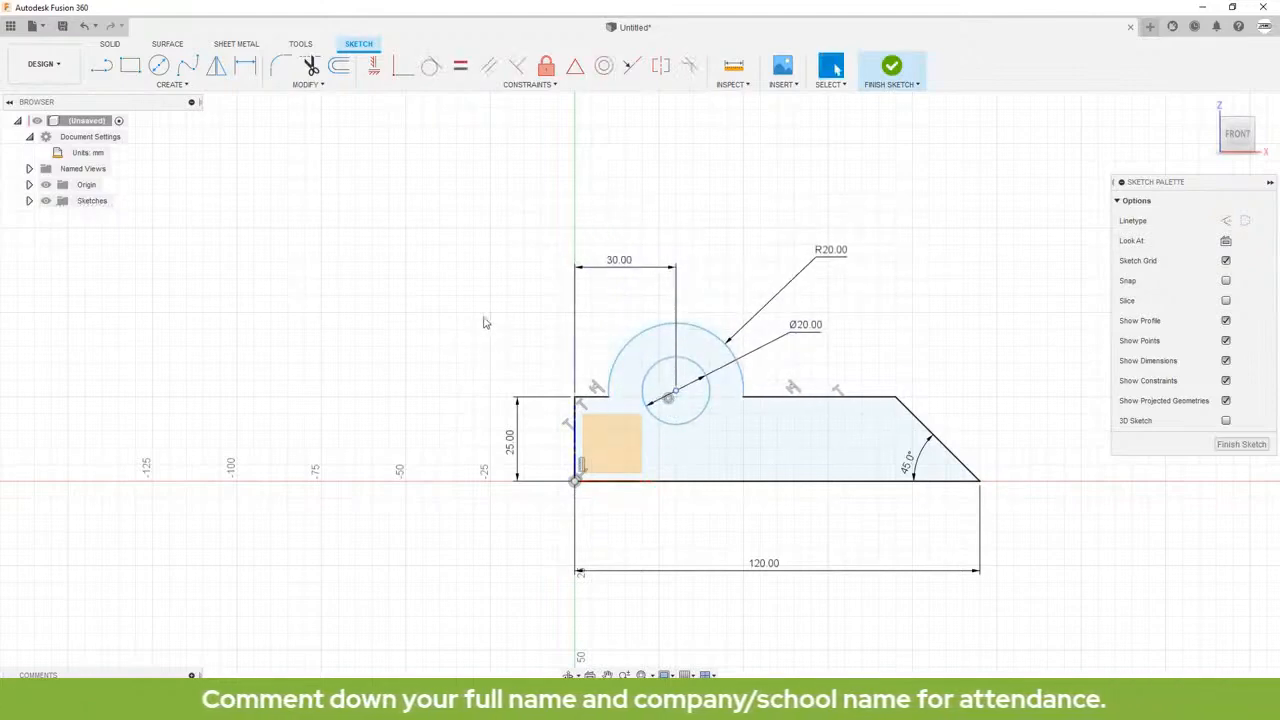
click(643, 397)
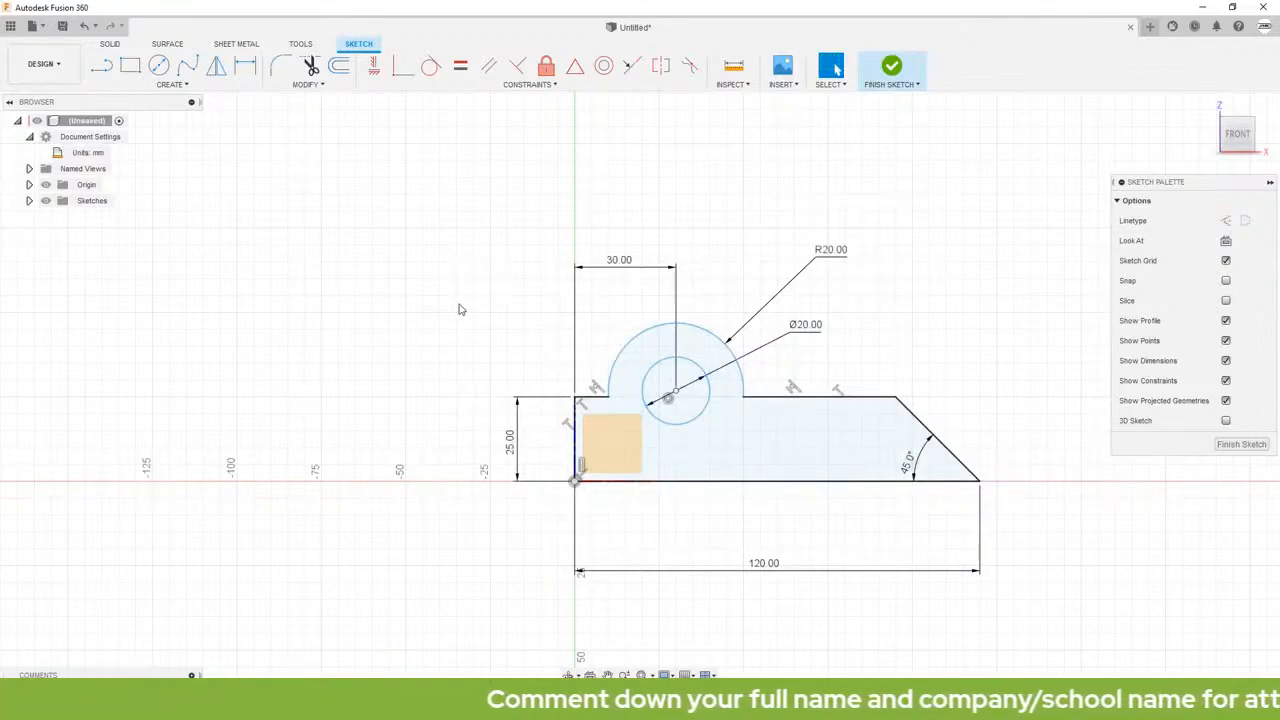
Step: Apply a Horizontal/Vertical constraint between the boss arc's right endpoint and the circle's center point
click(374, 66)
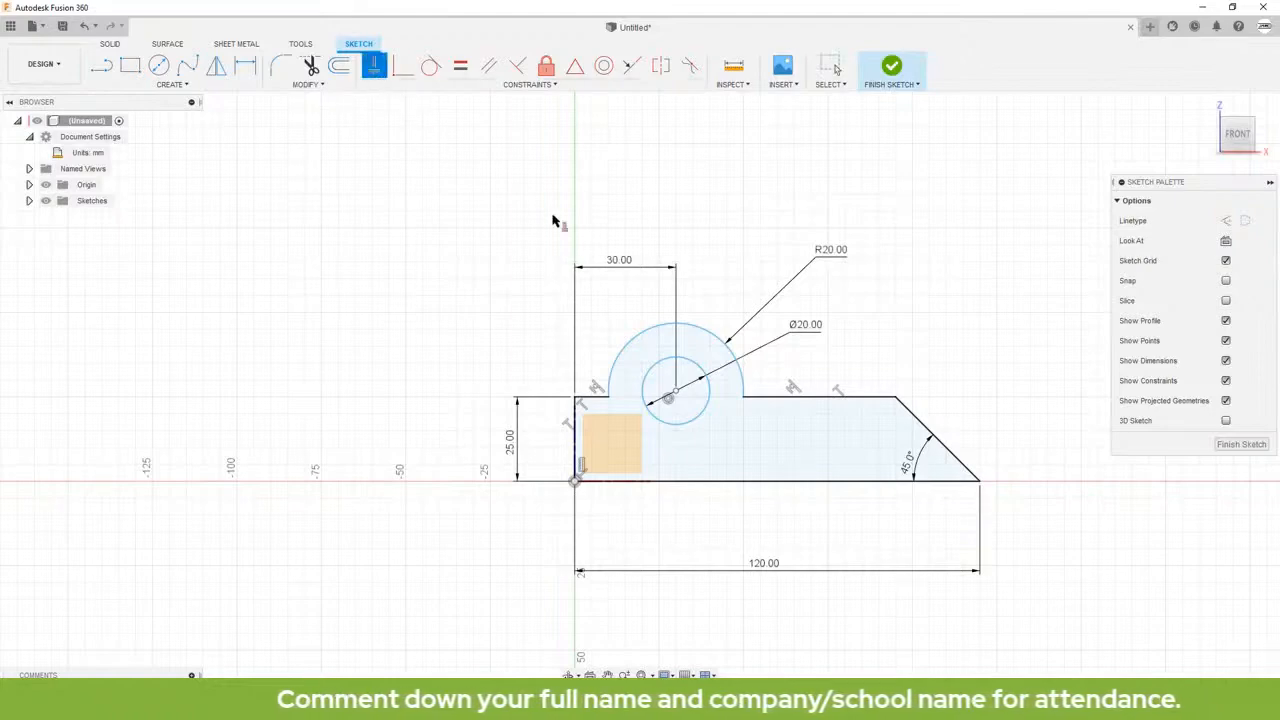
click(745, 399)
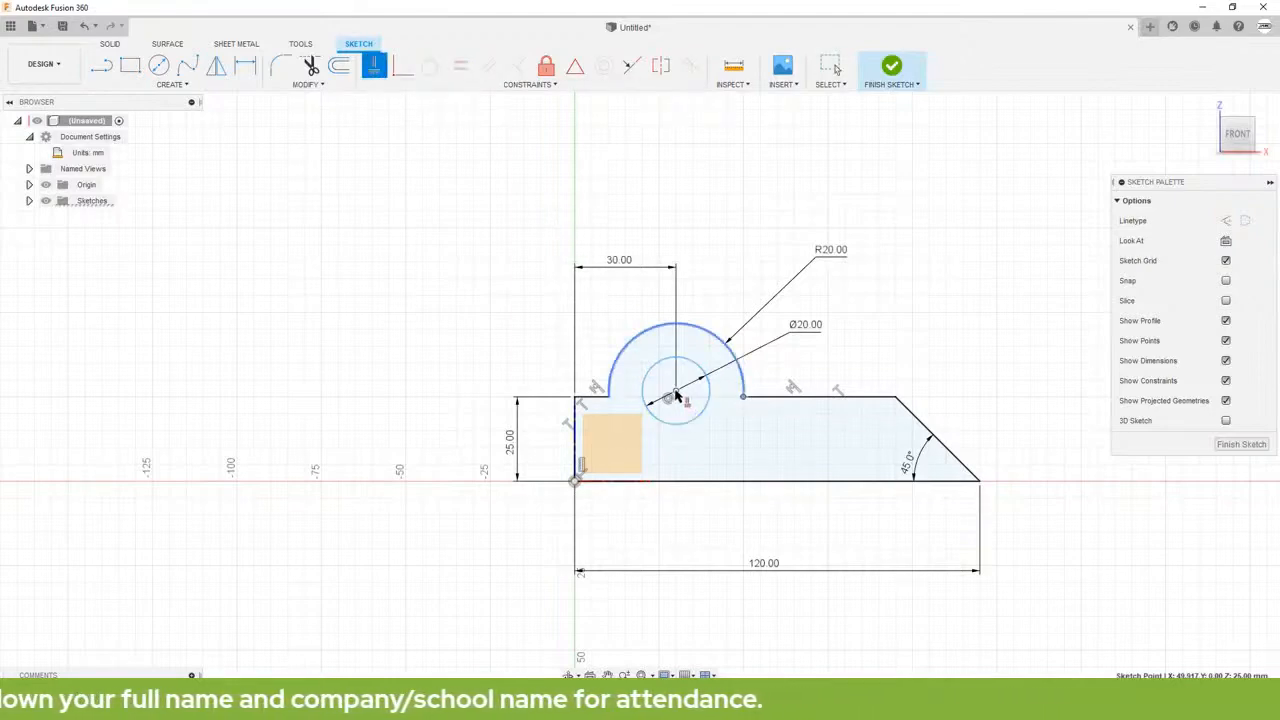
click(676, 396)
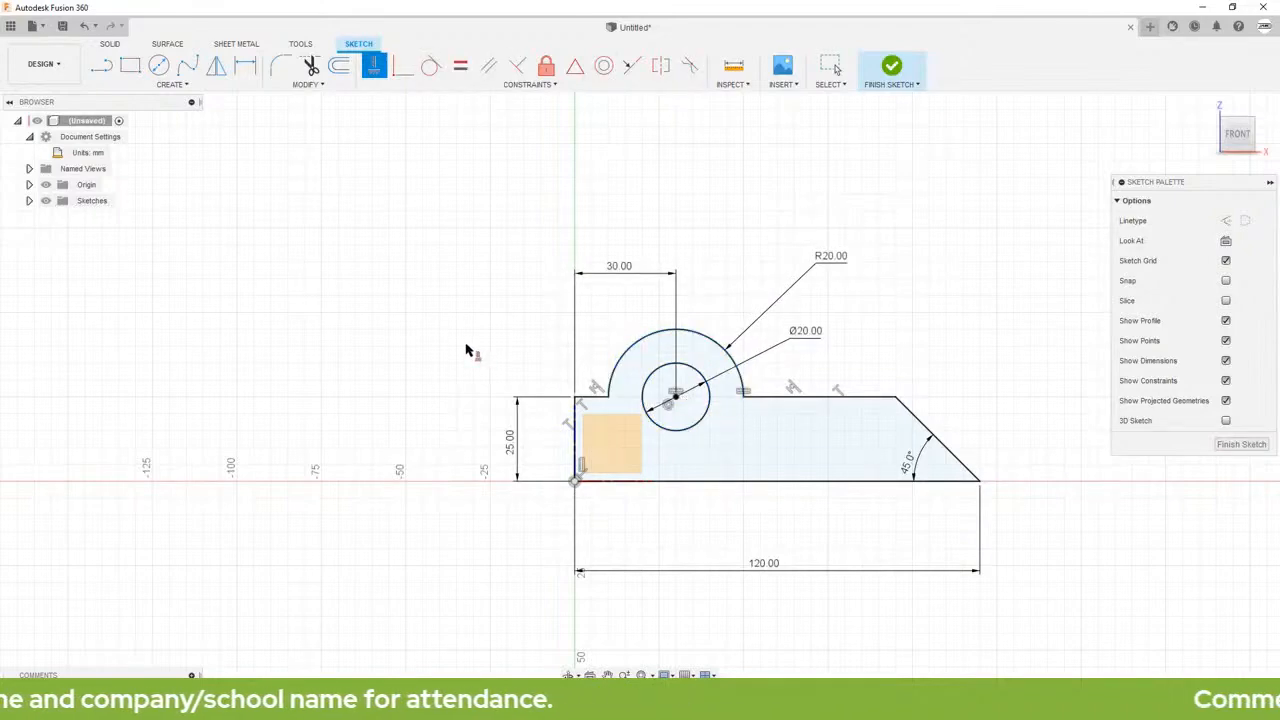
key(Escape)
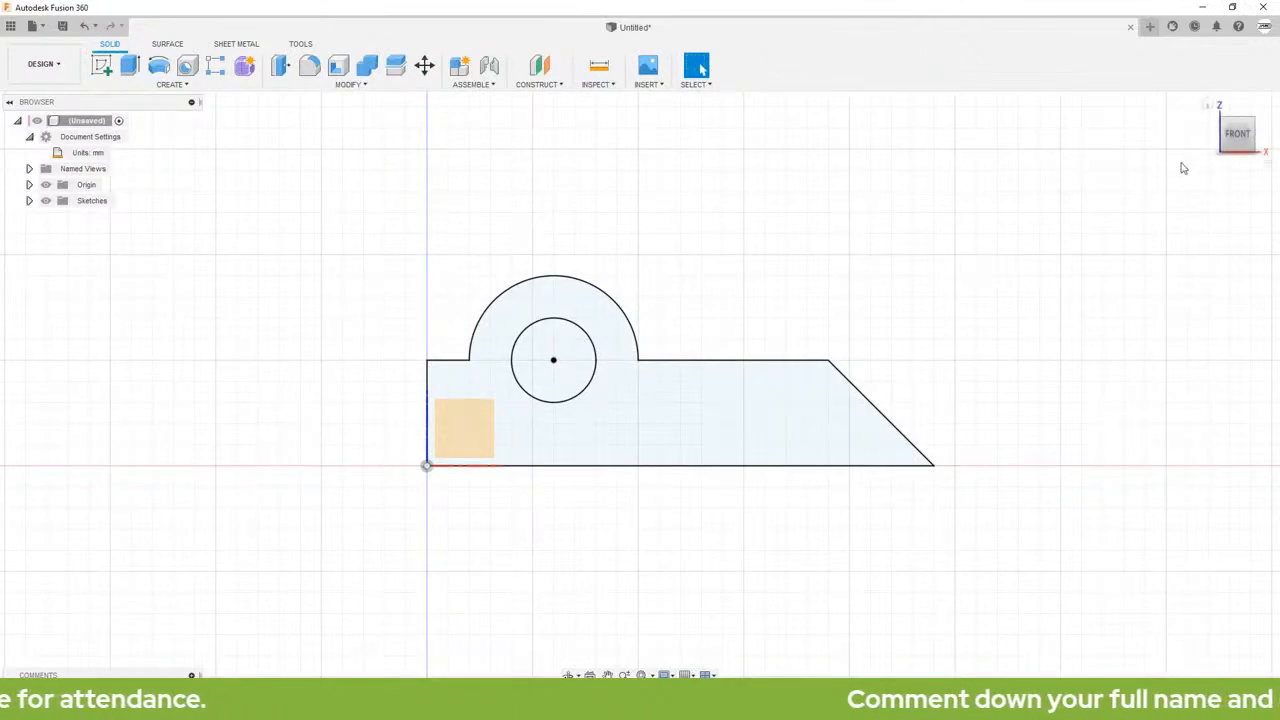
Step: Extrude the plate profile around the hole as a new body, symmetric direction, whole-length measurement, 20 mm distance
click(1208, 106)
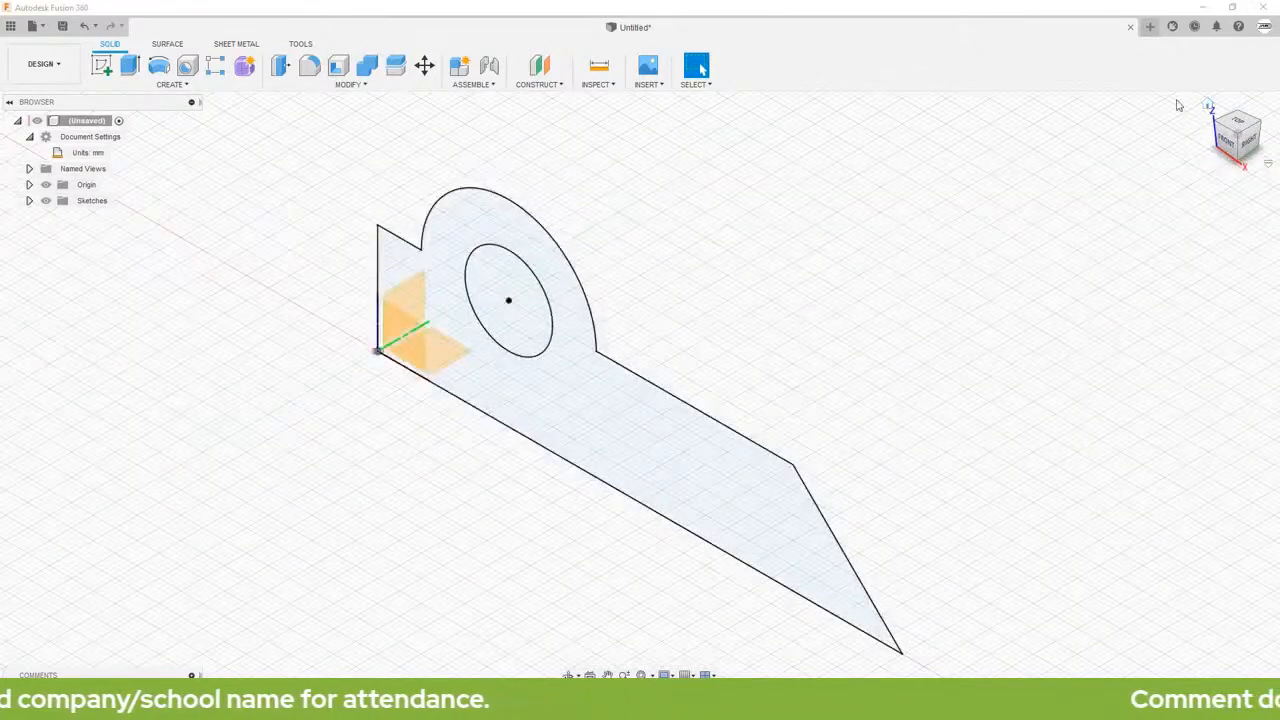
click(129, 68)
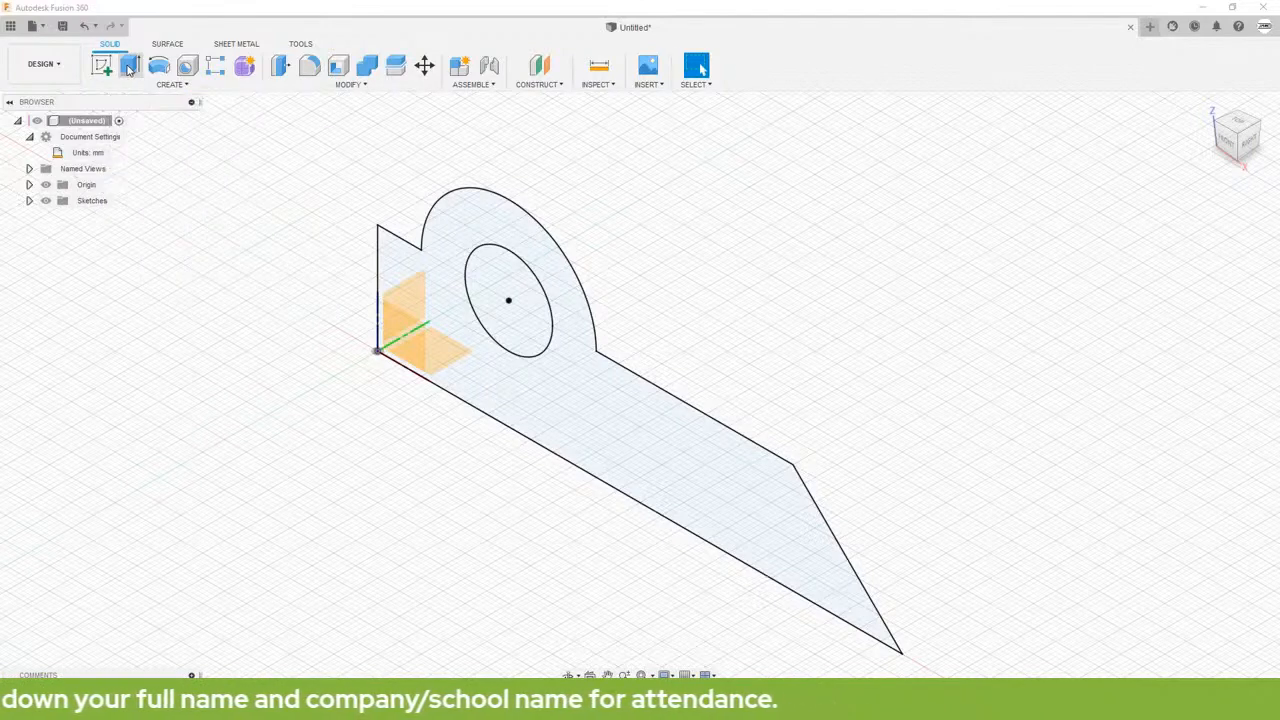
click(603, 405)
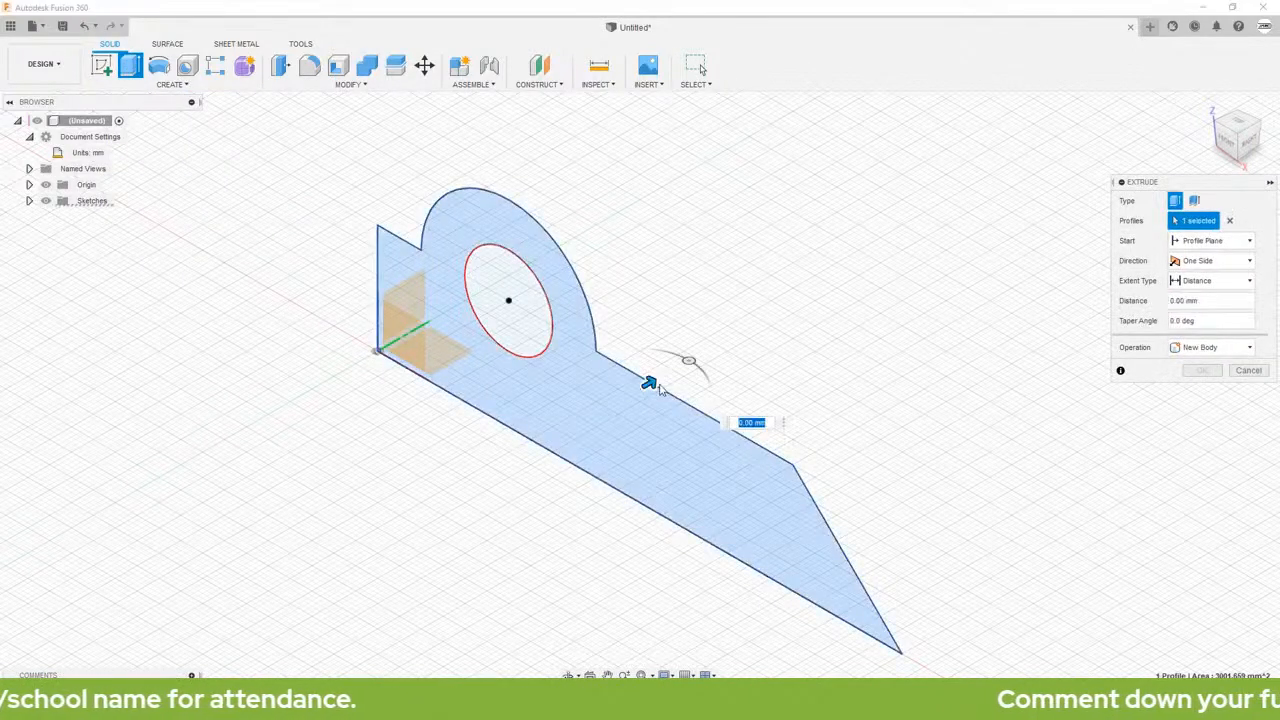
click(1180, 262)
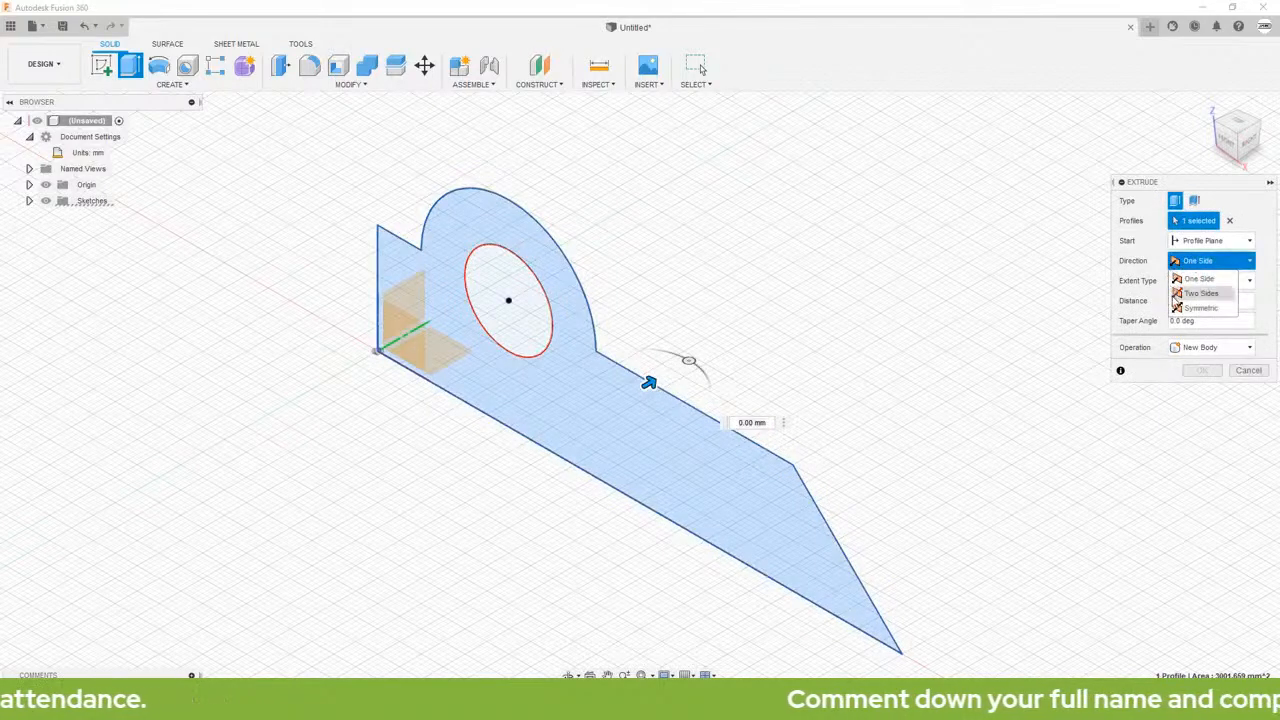
click(1199, 308)
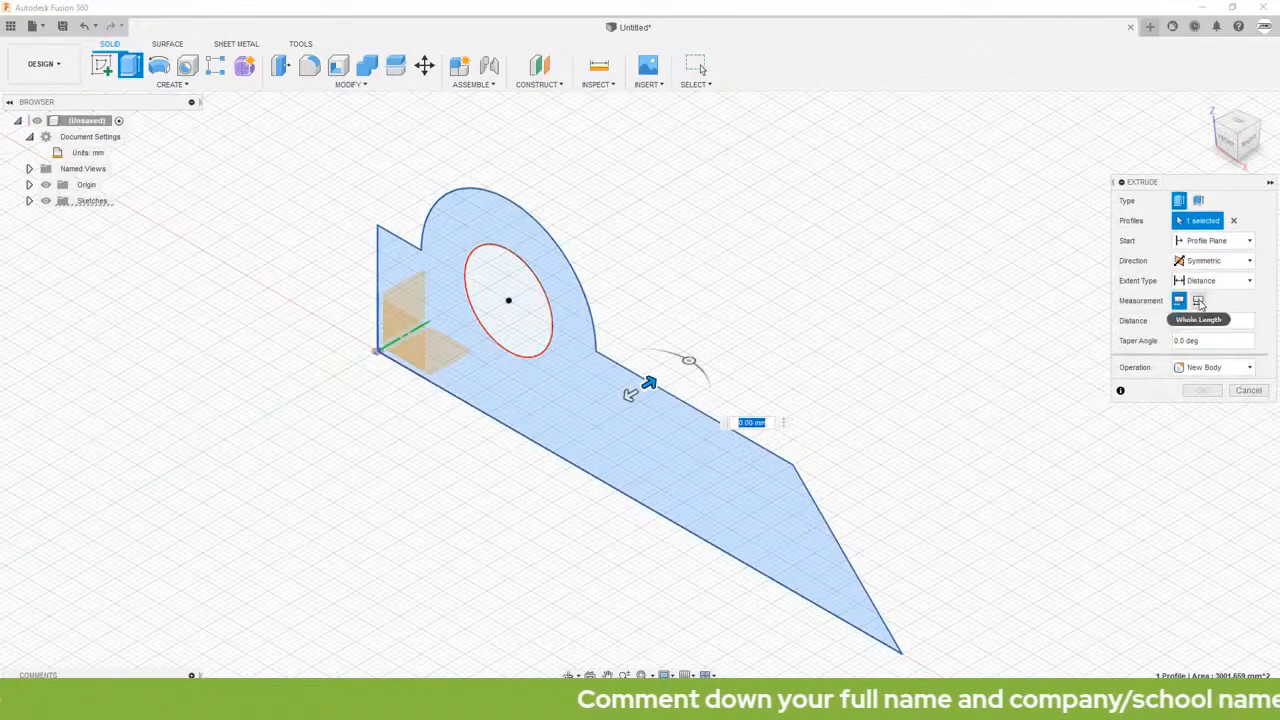
click(1199, 301)
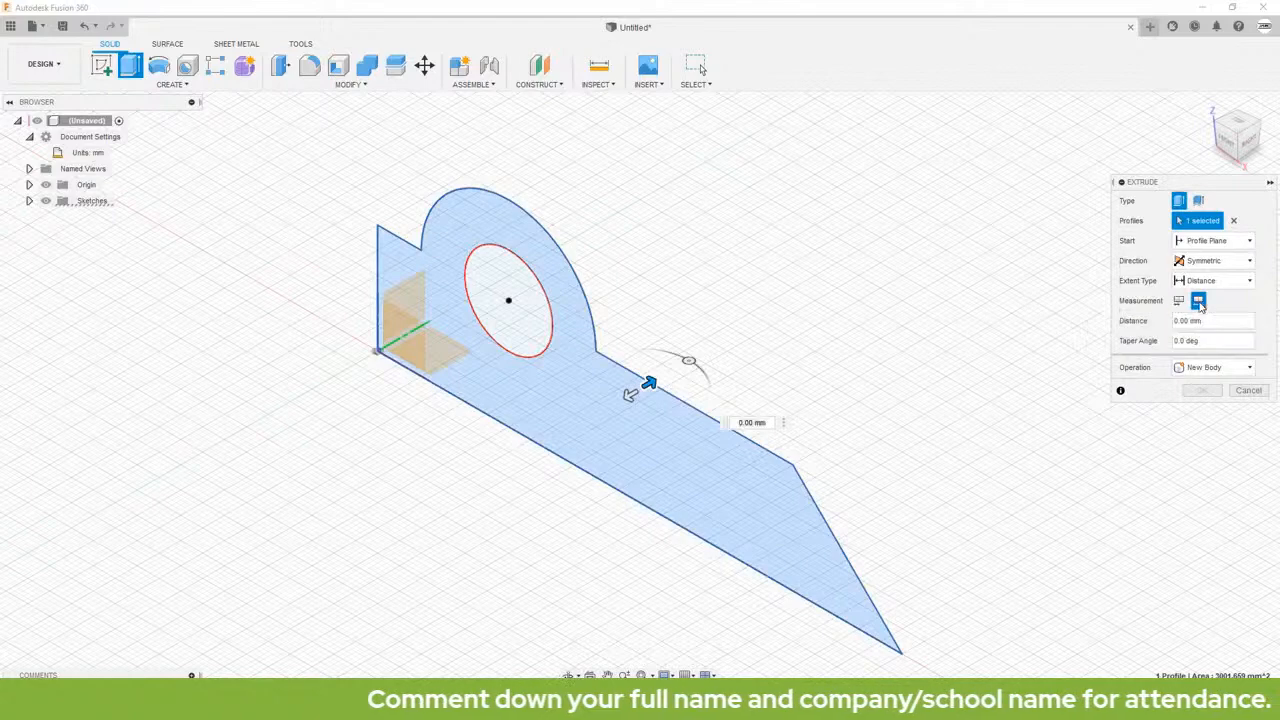
click(1214, 320)
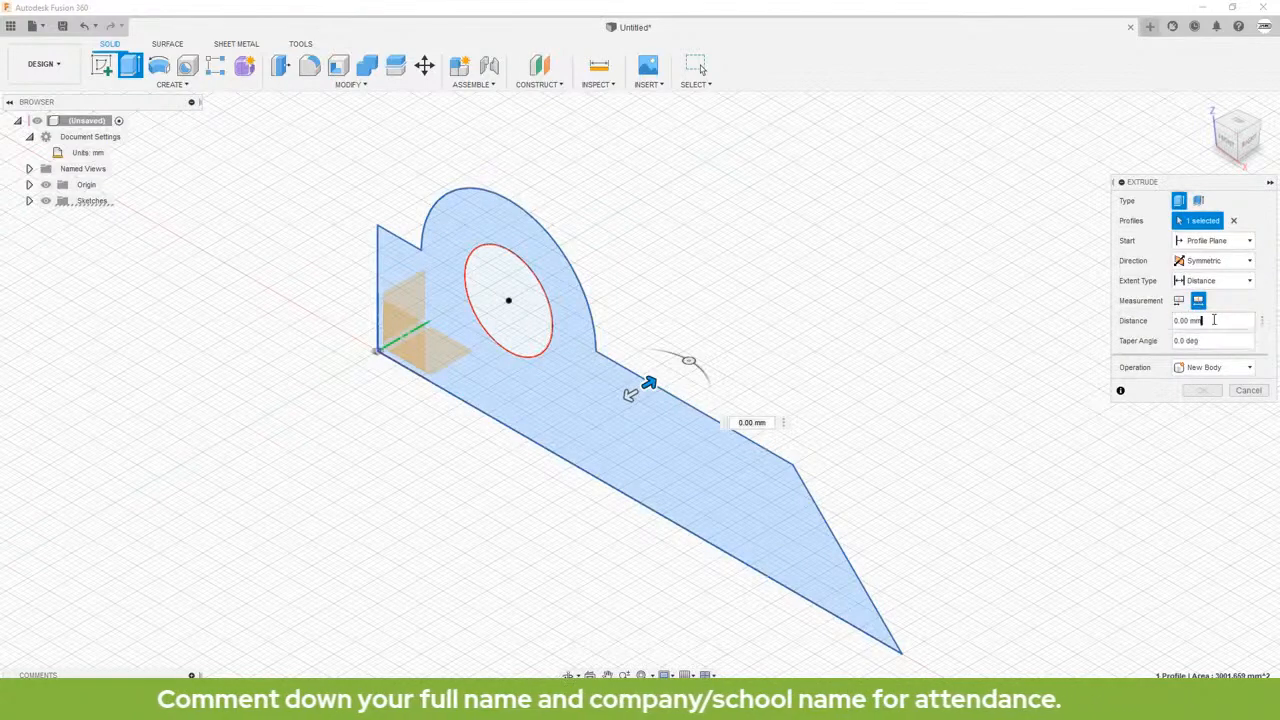
drag(1214, 320, 1170, 322)
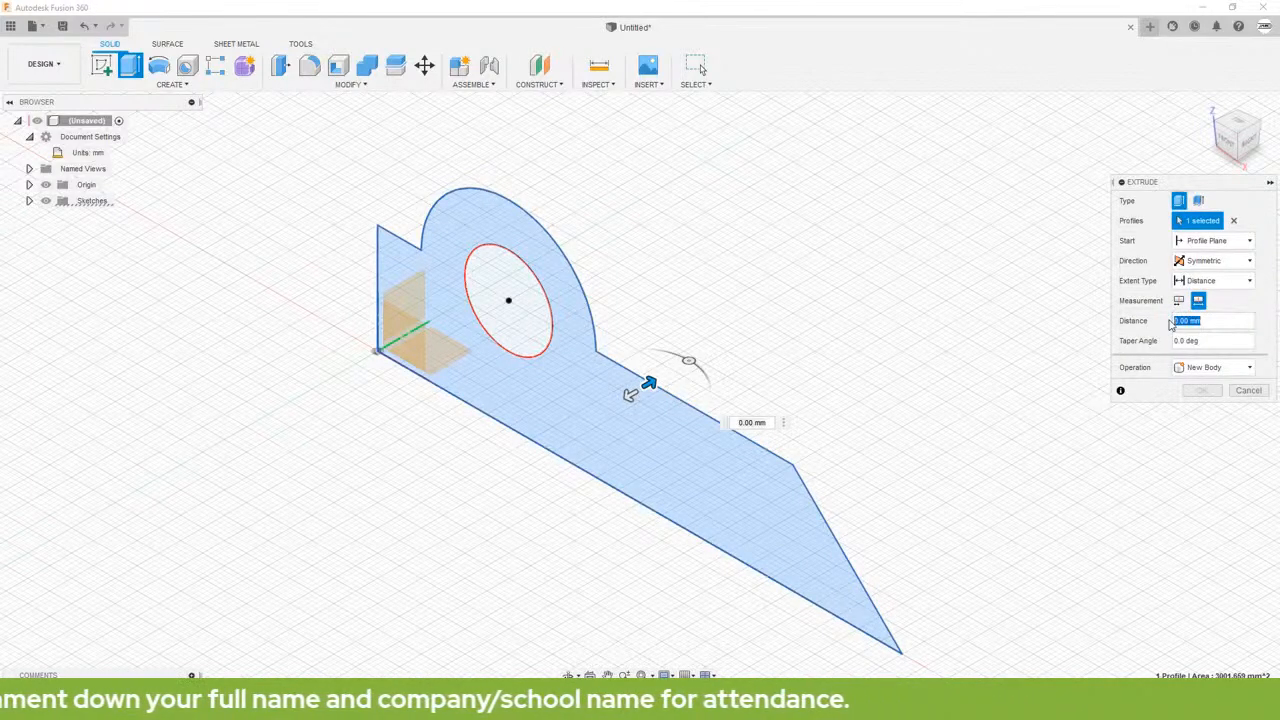
text(20)
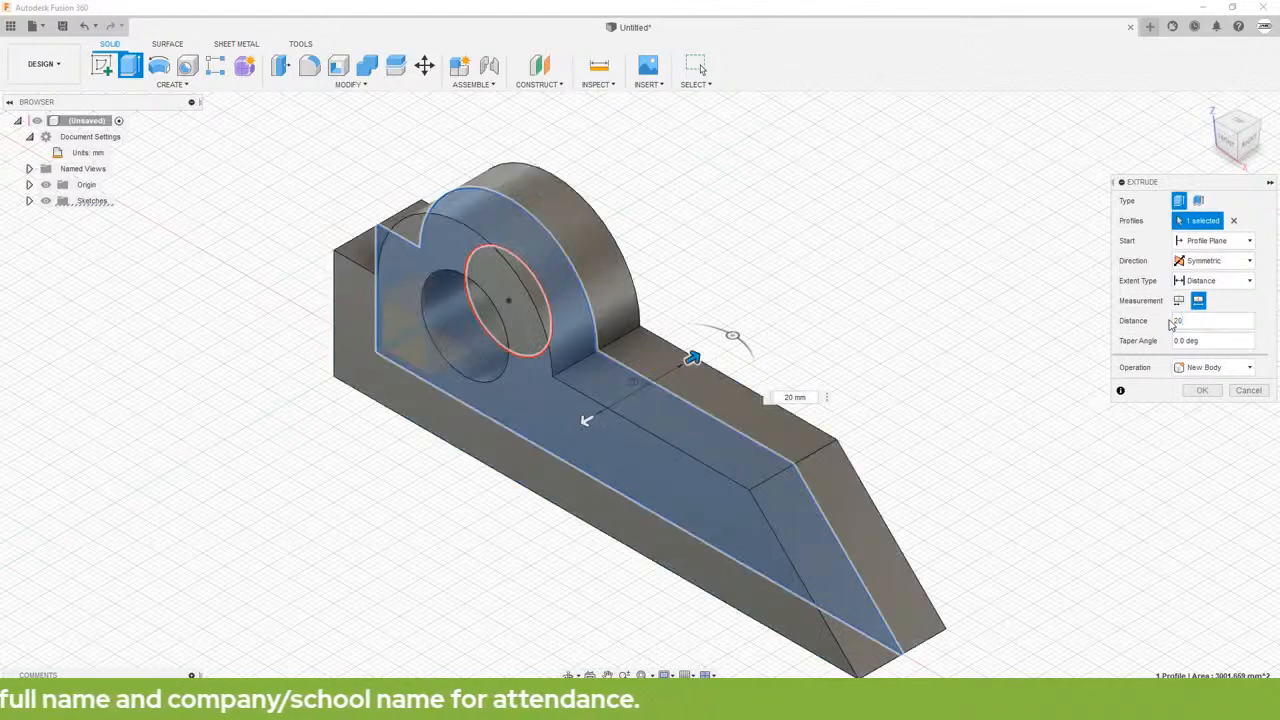
key(Return)
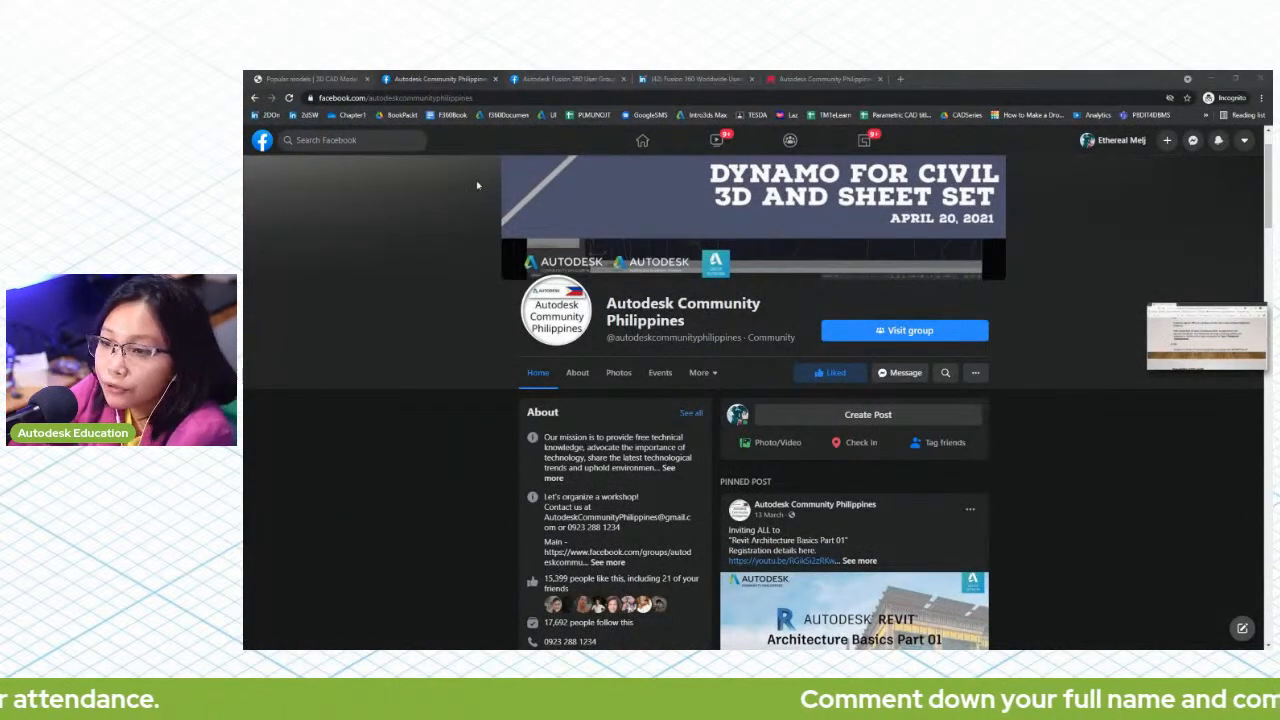
Step: View the Autodesk Fusion 360 User Group page in the browser, then return to the Autodesk Community Philippines page
click(576, 77)
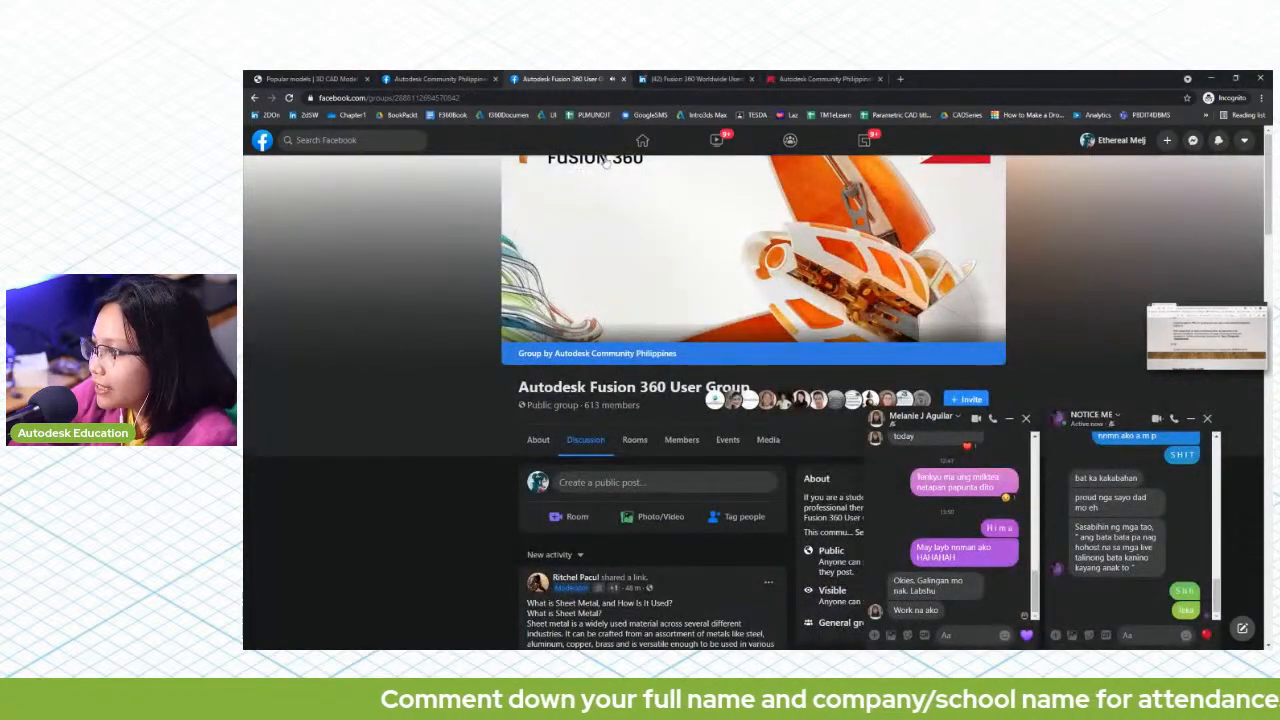
click(405, 77)
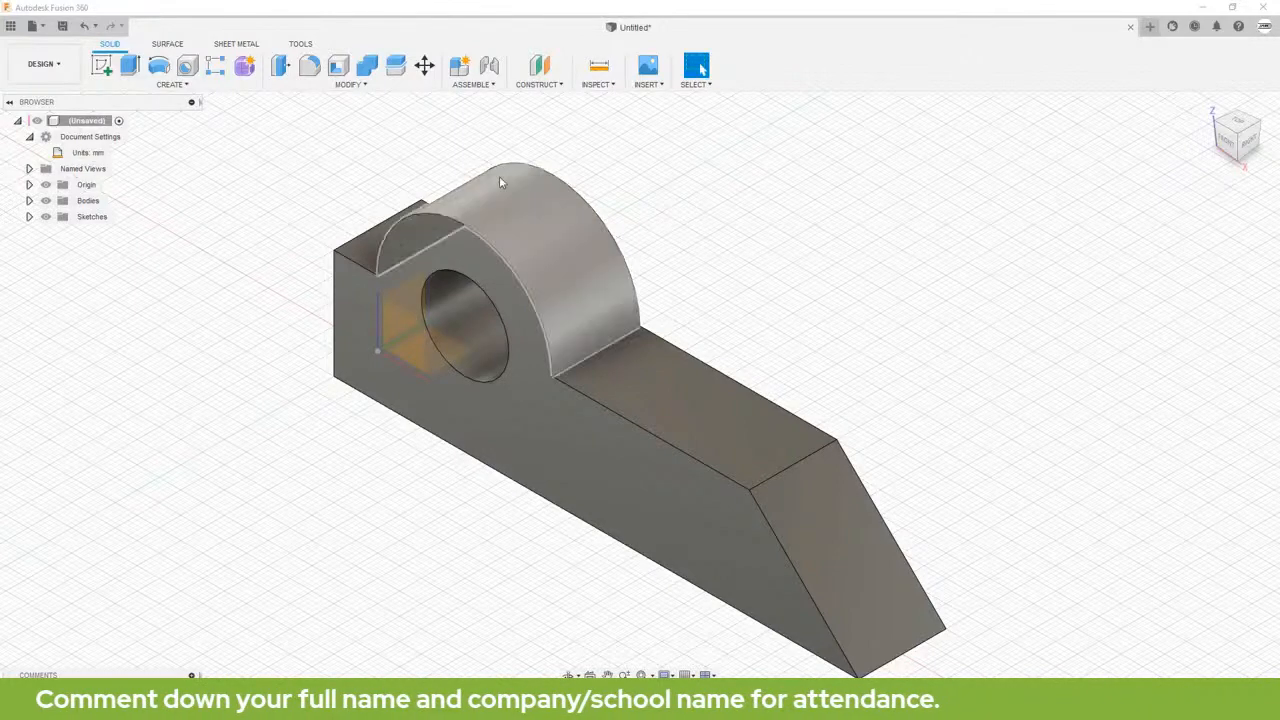
Step: Create a new design in Fusion 360 and check the units in its document settings
click(43, 28)
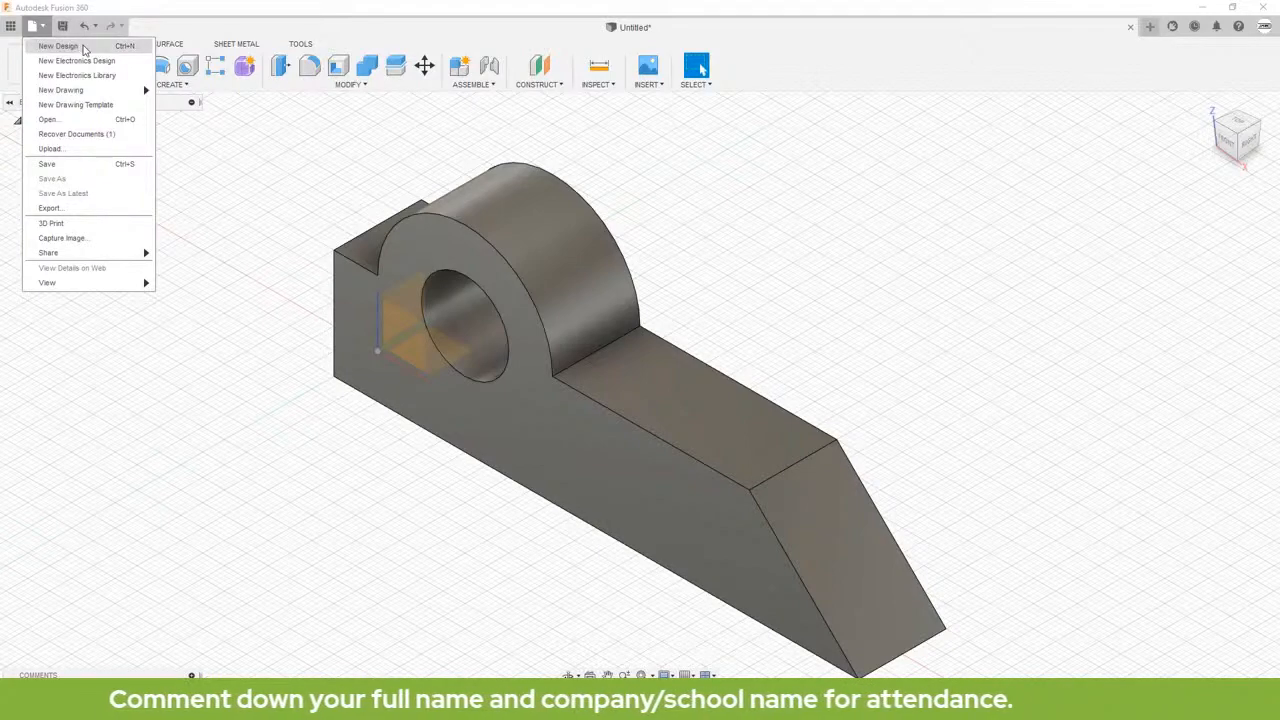
click(60, 46)
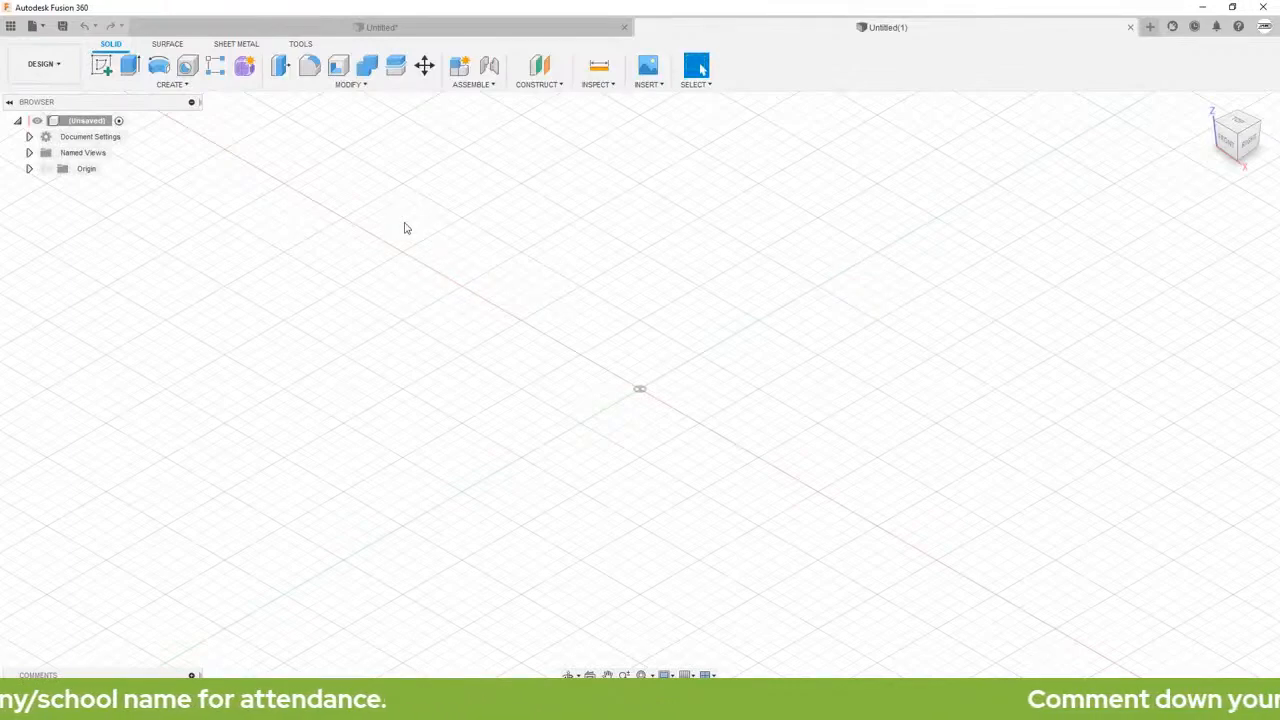
click(29, 137)
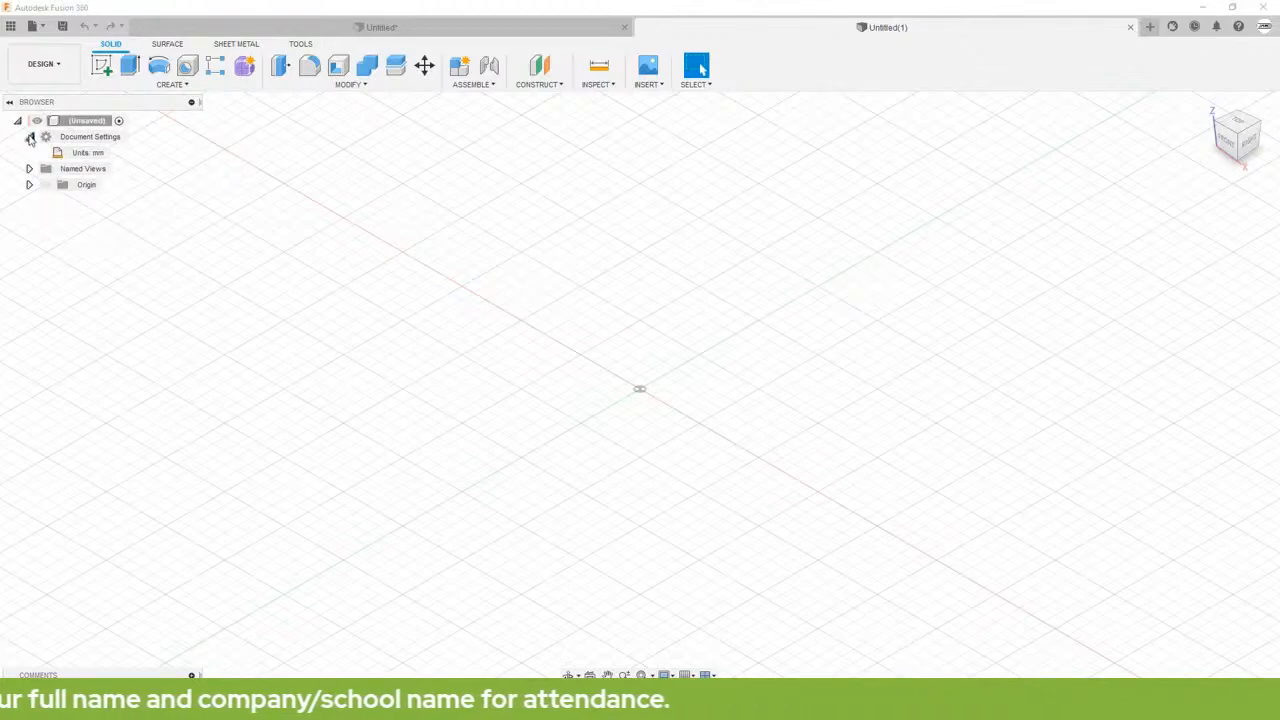
click(29, 137)
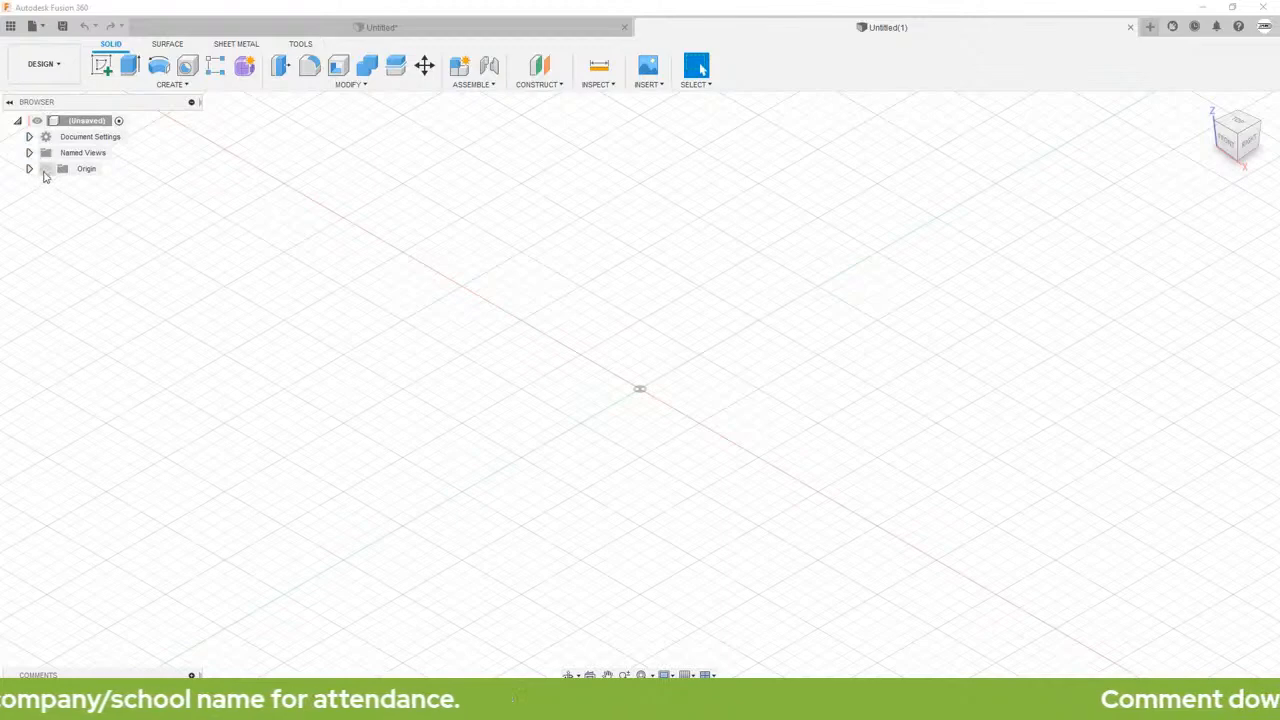
Step: Show the origin planes and start a sketch on the XZ plane
click(45, 169)
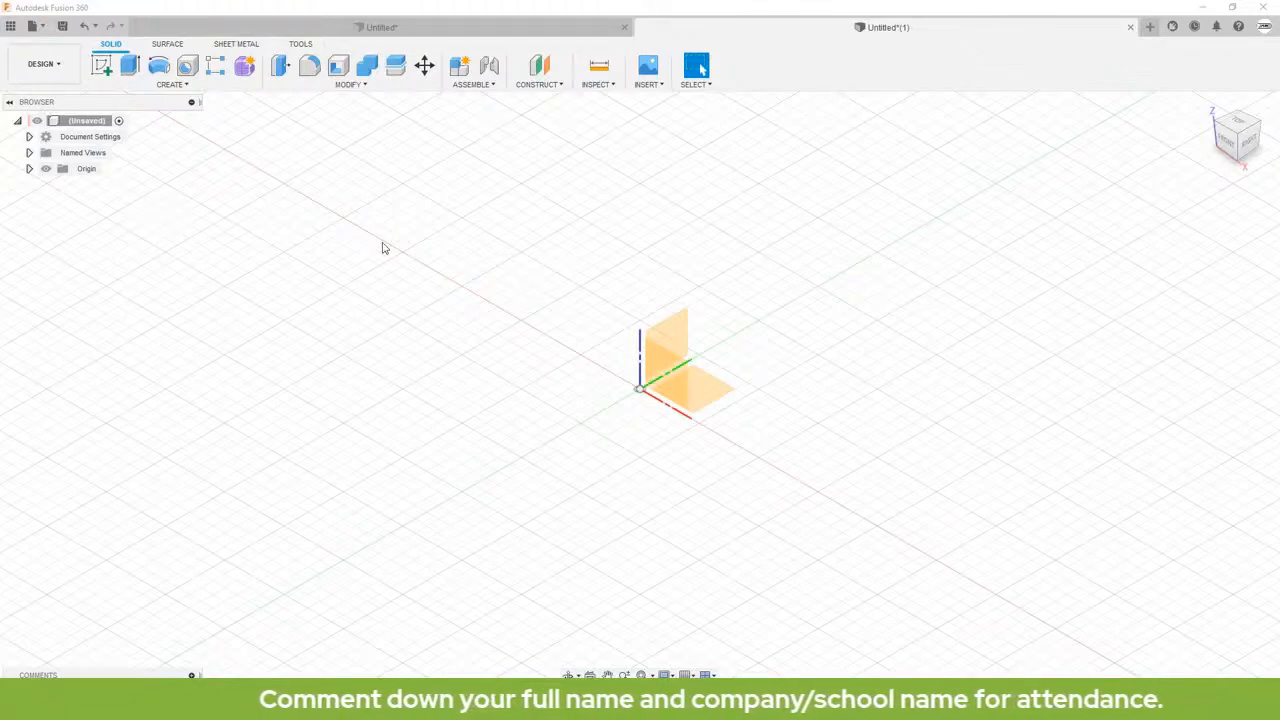
click(660, 370)
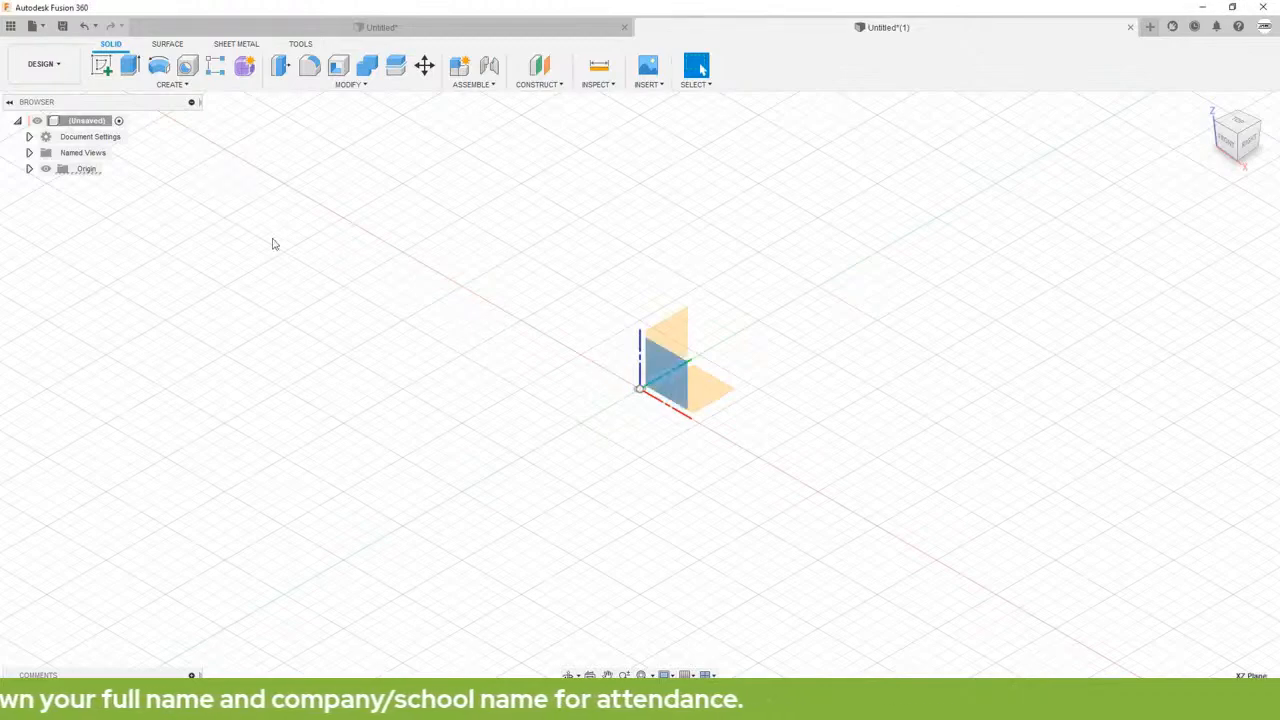
click(103, 68)
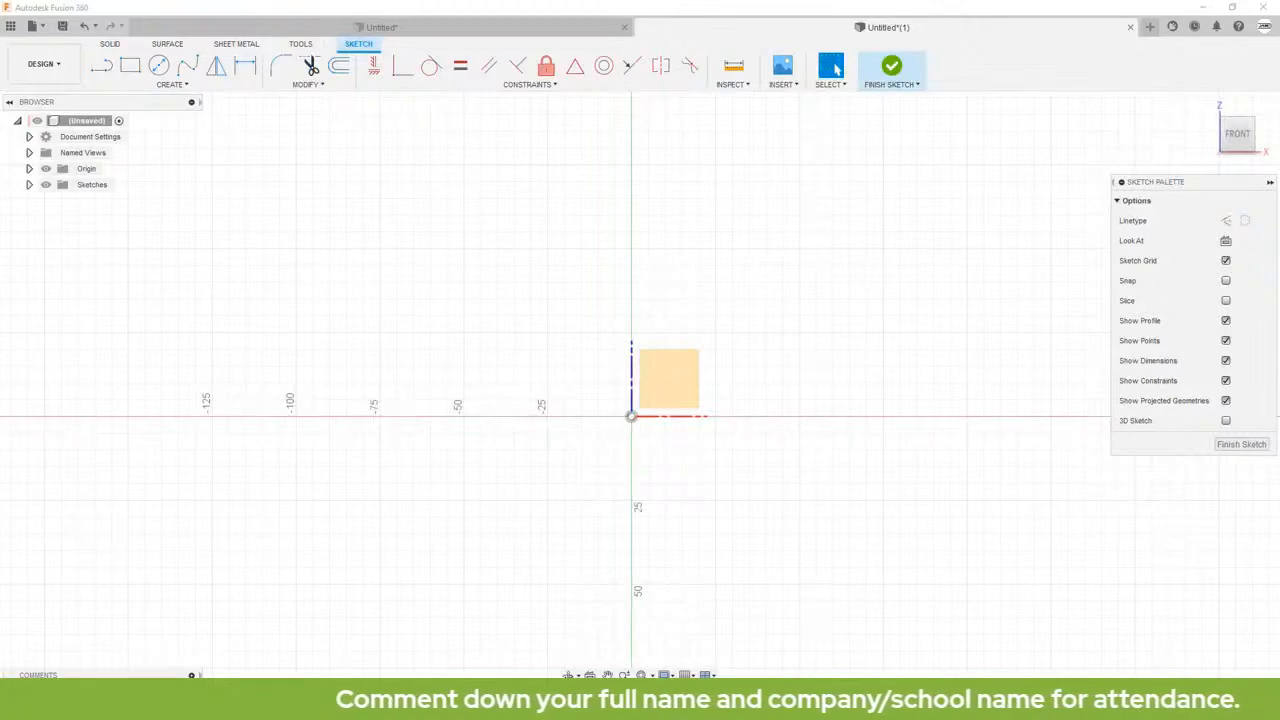
Step: Examine the dimensioned practice drawings on the Autodesk Design Academy page in the browser, then return to the sketch
drag(0, 168, 588, 3)
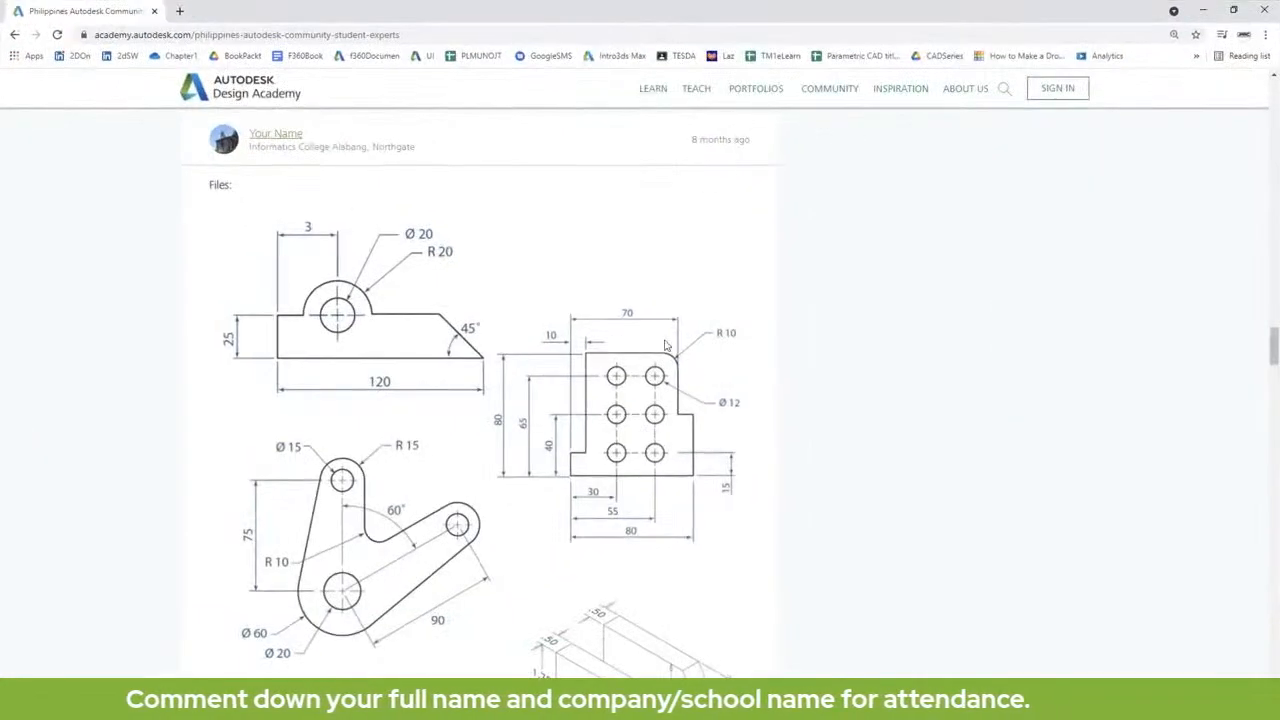
scroll(594, 305, down, 2)
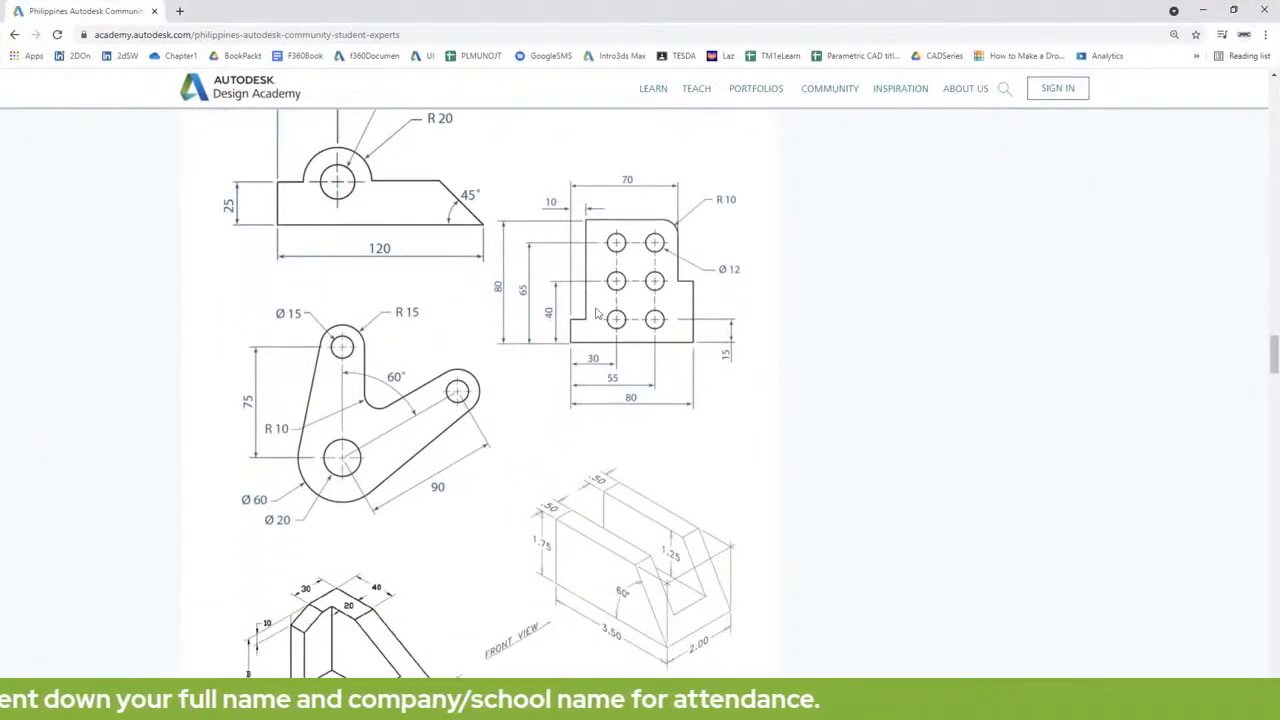
click(1203, 10)
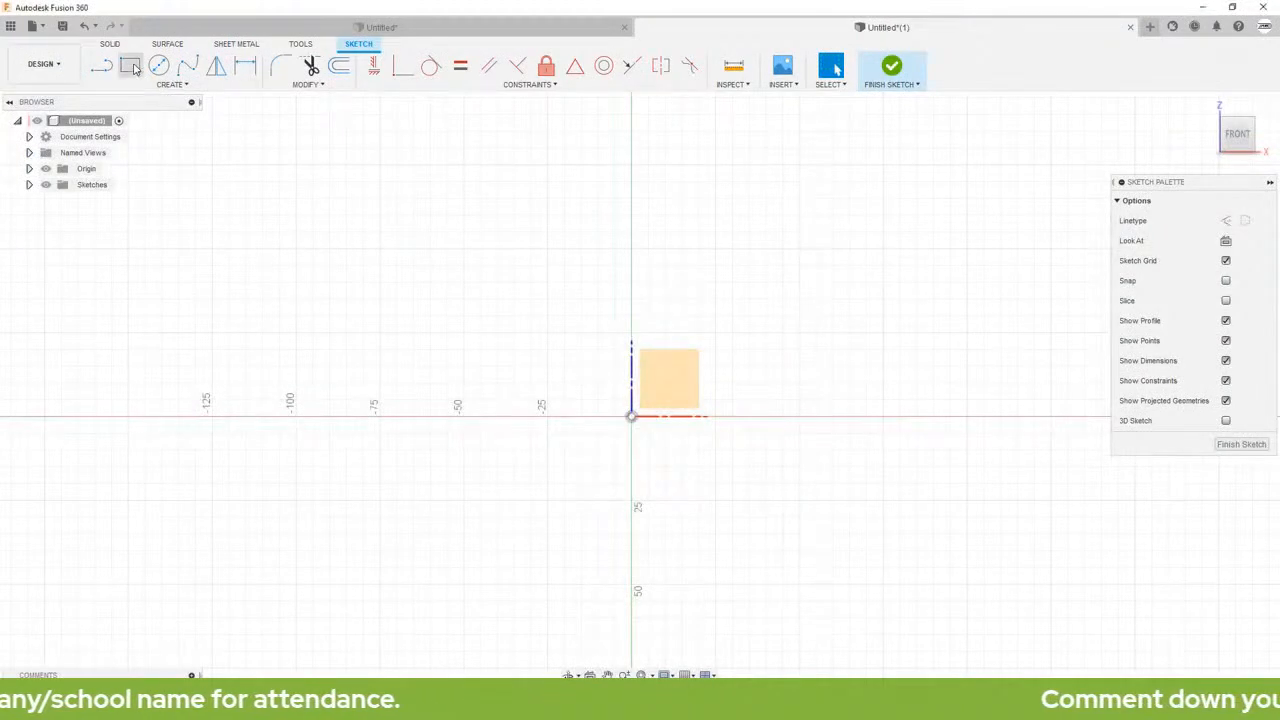
Step: Sketch a stepped profile of perpendicular lines above the horizontal axis, with an upper-right notch and a lower-left ledge about 9 mm high
click(101, 66)
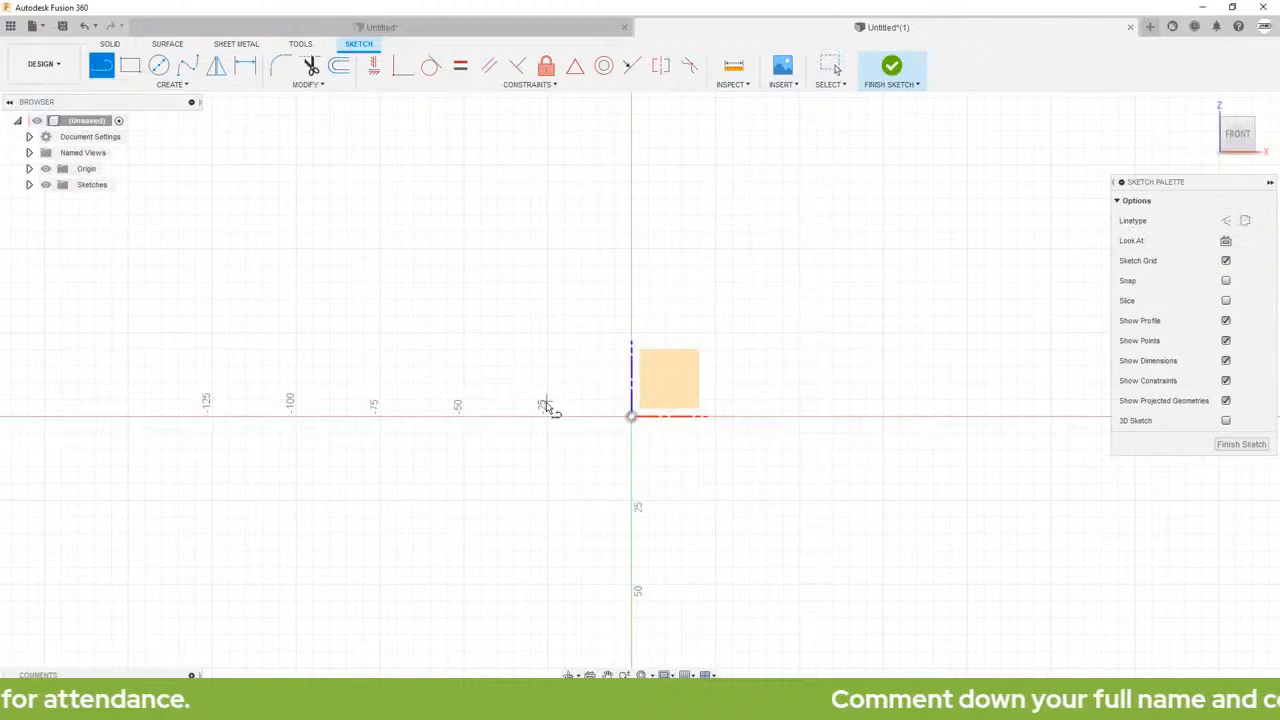
click(548, 416)
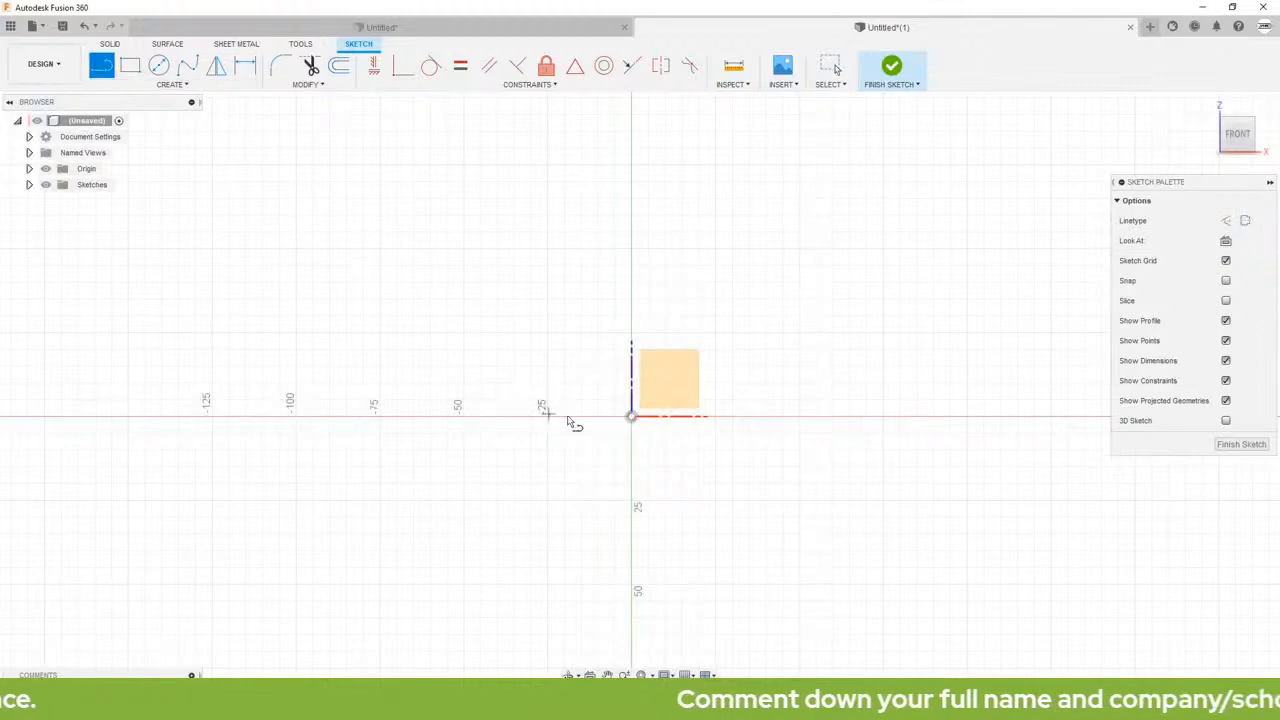
click(761, 418)
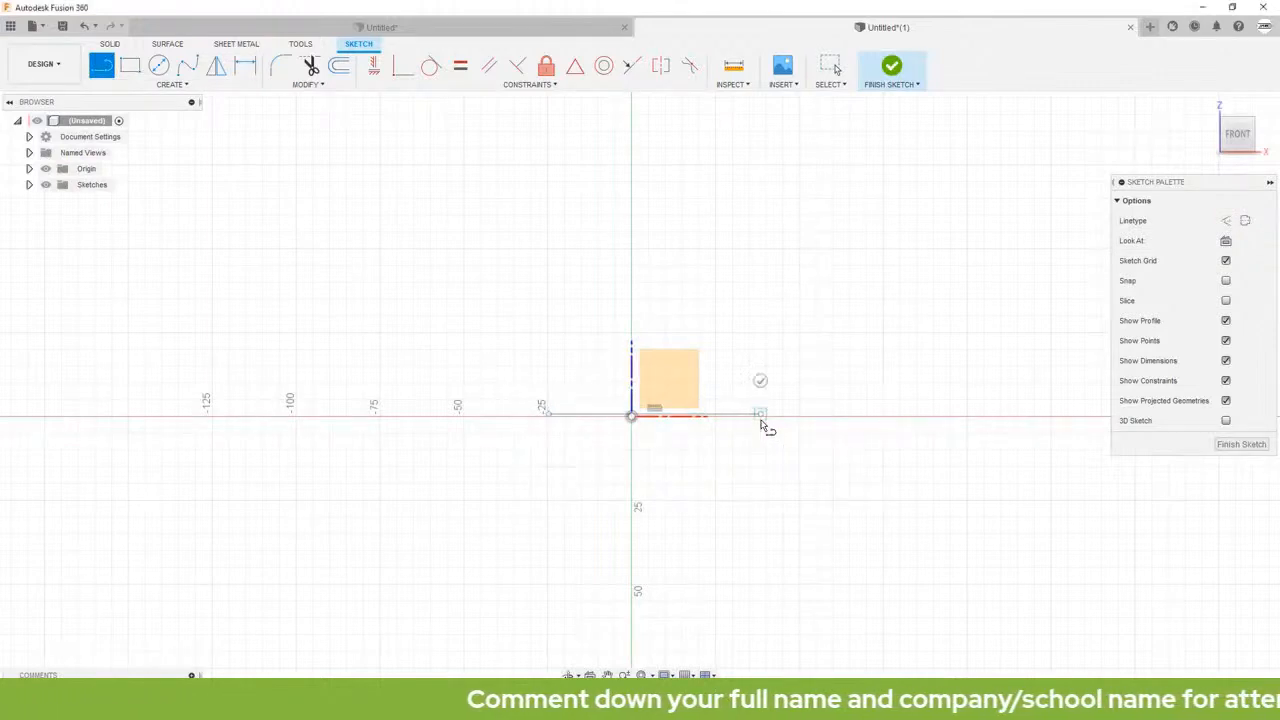
click(761, 277)
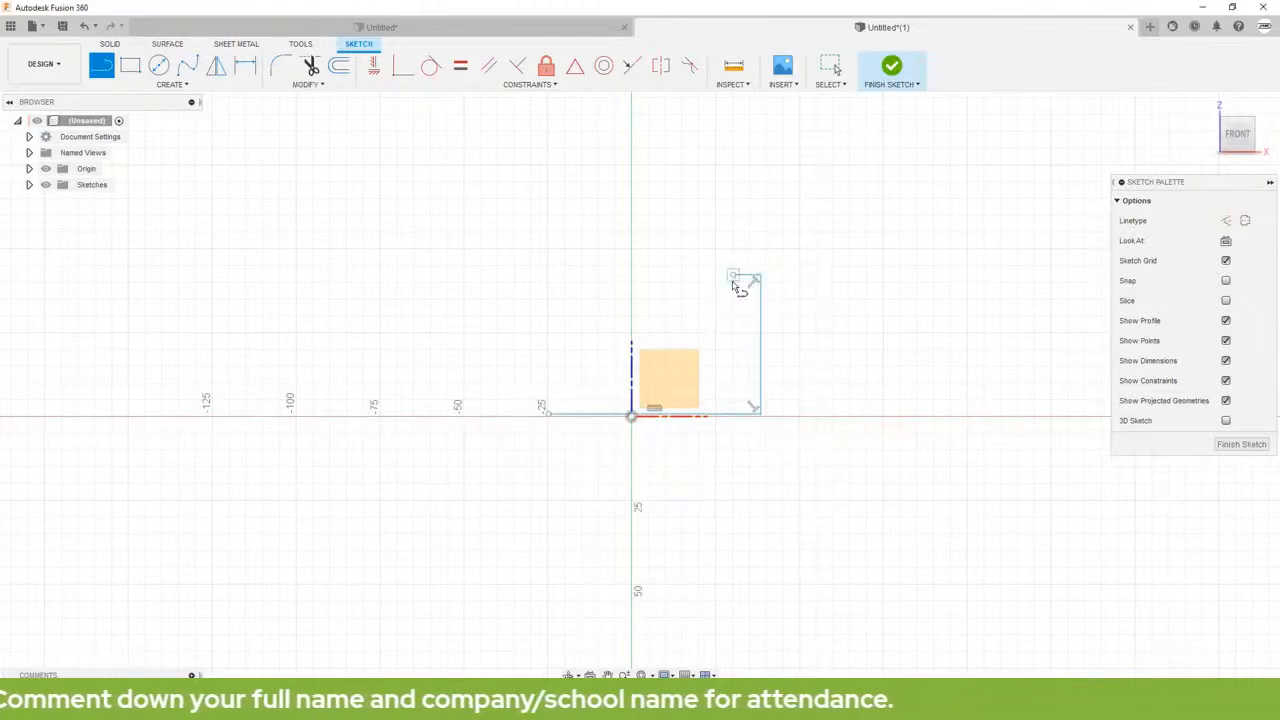
click(735, 276)
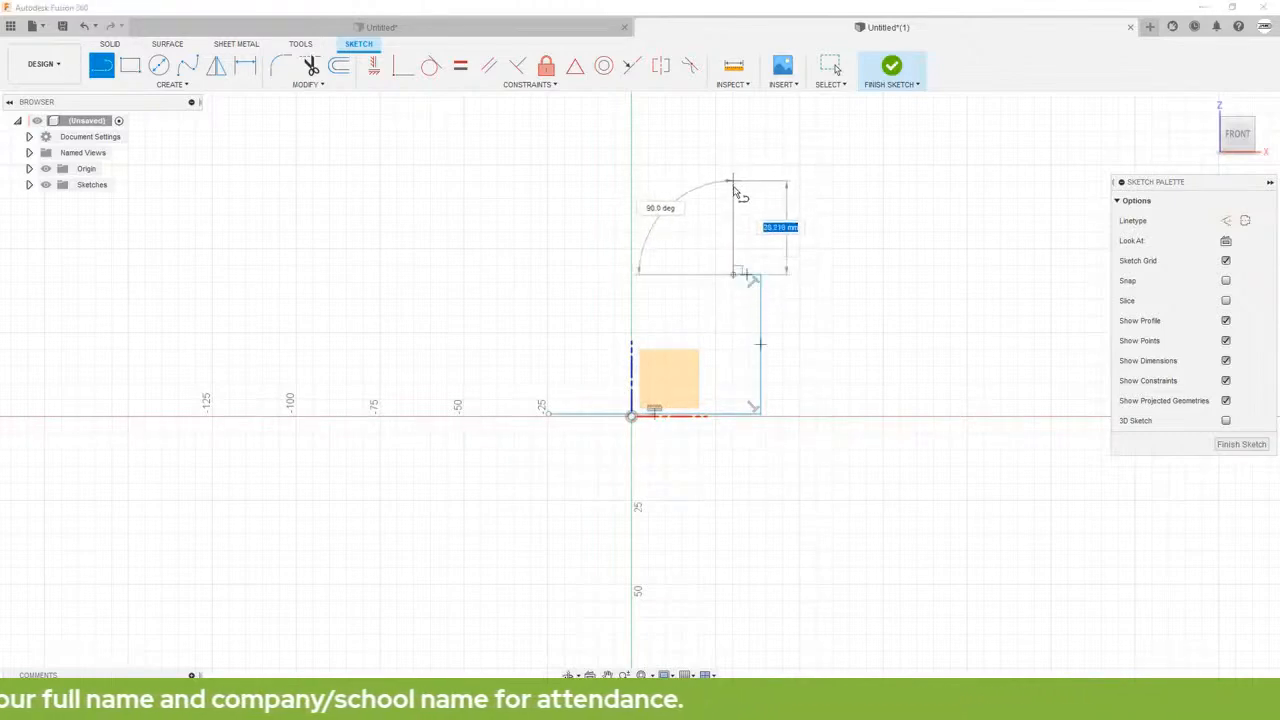
click(734, 230)
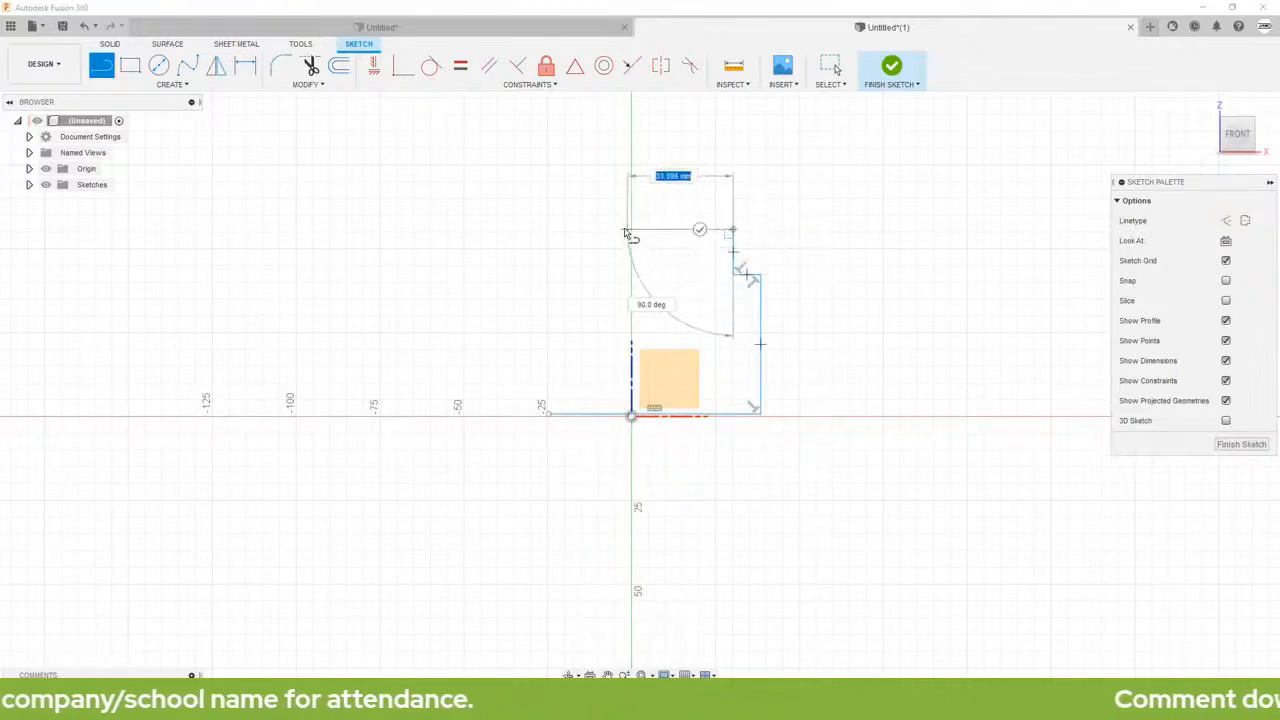
click(617, 231)
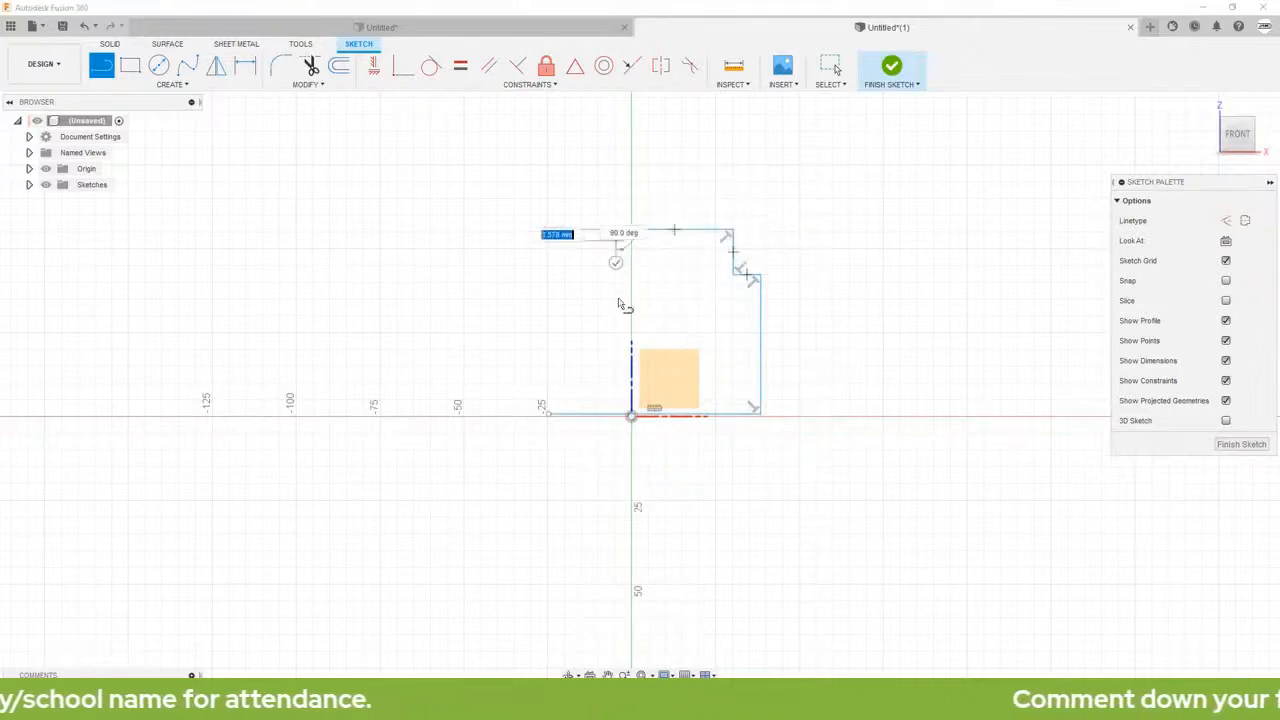
click(618, 381)
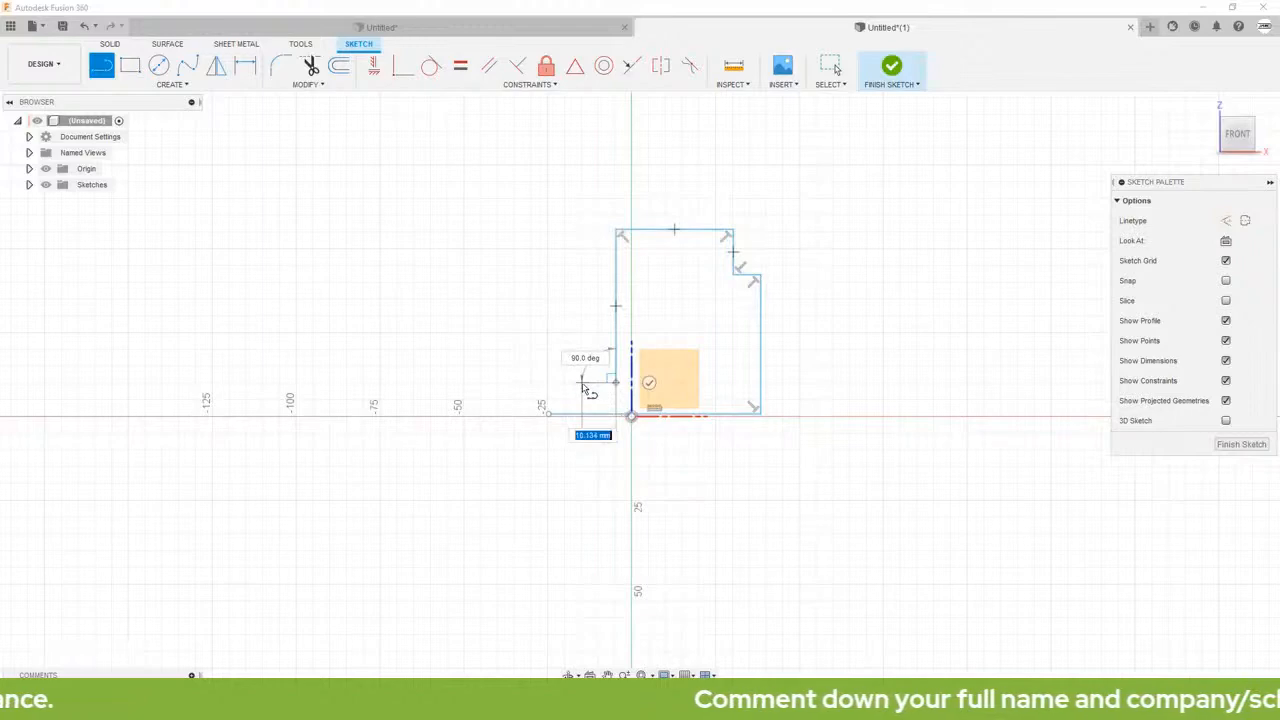
scroll(583, 416, up, 5)
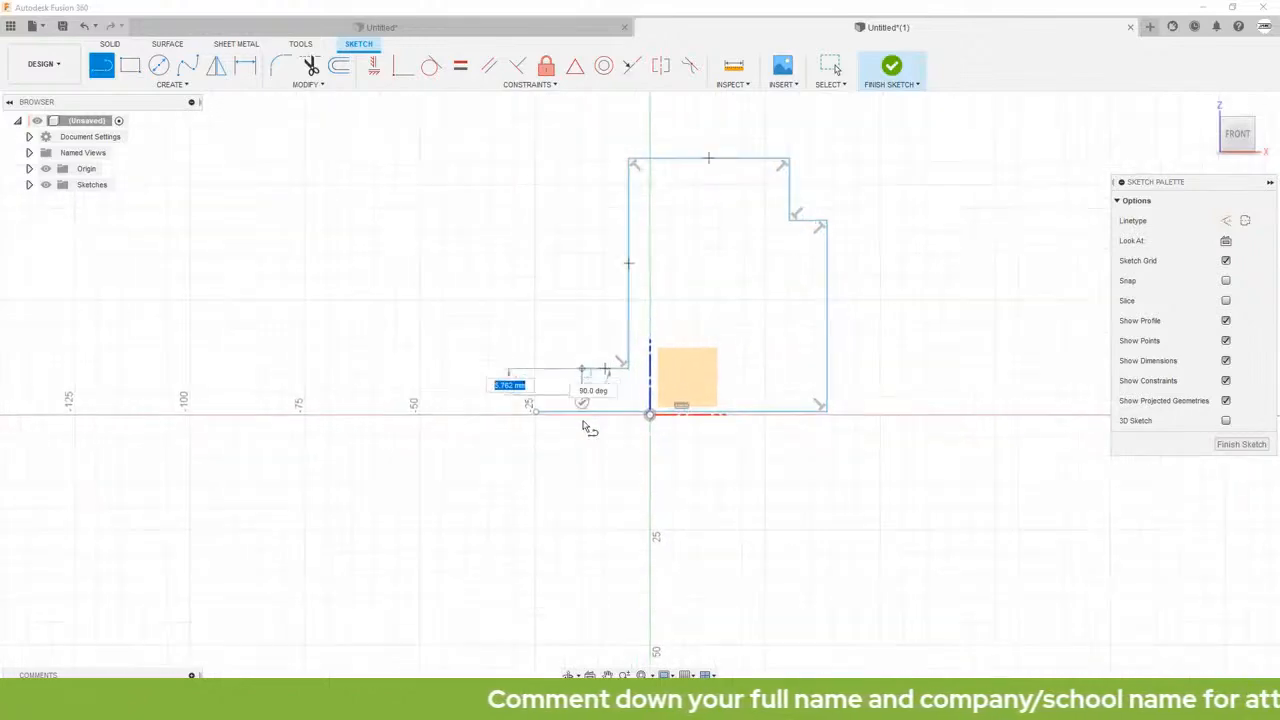
scroll(590, 410, up, 2)
click(571, 414)
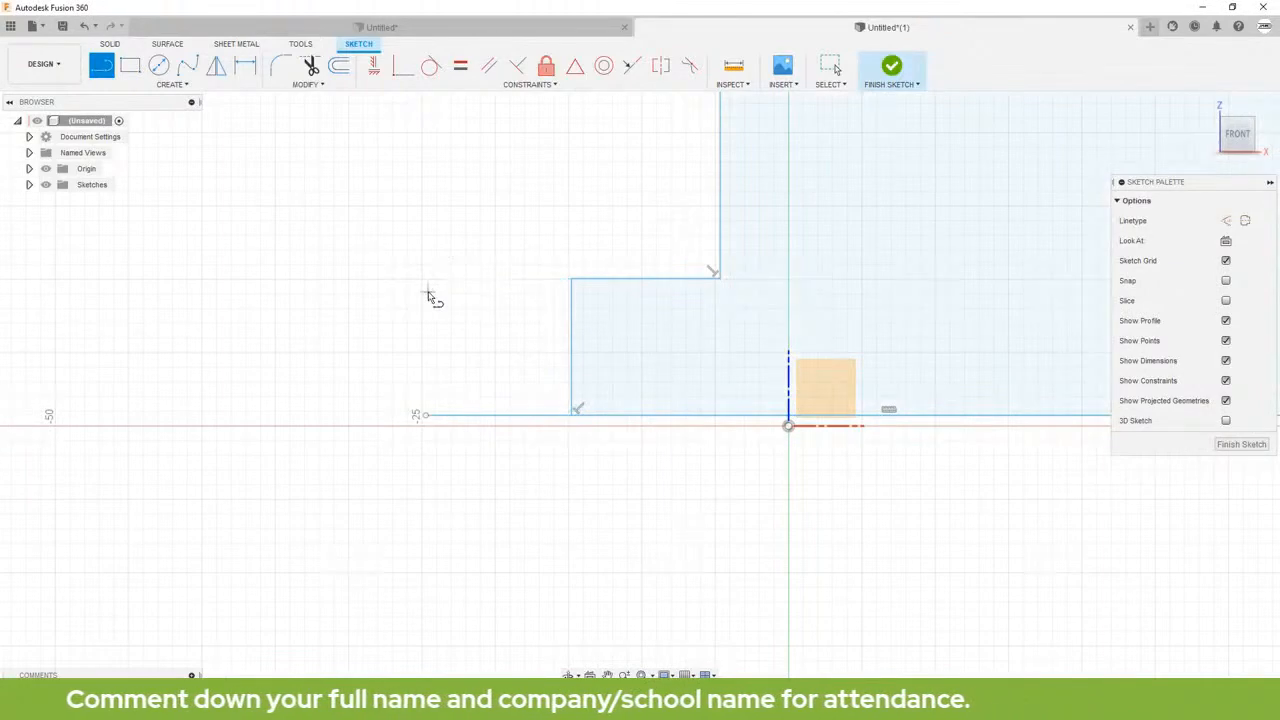
key(Escape)
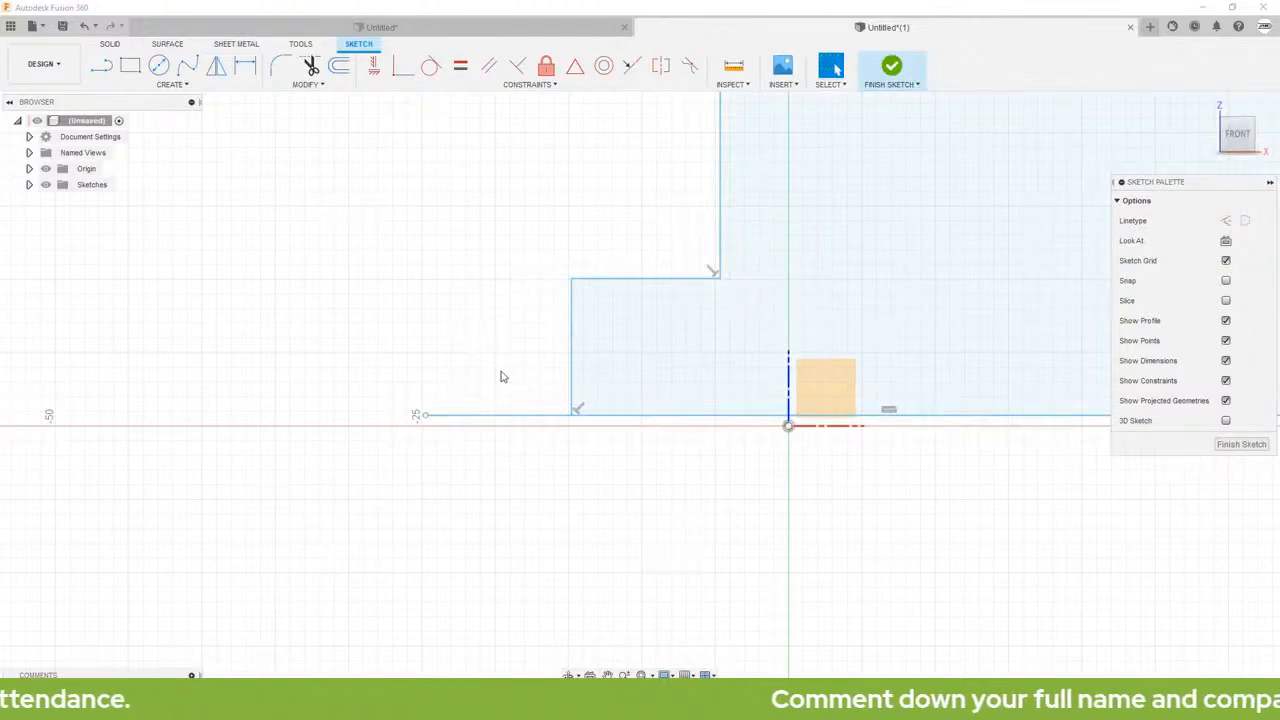
Step: Trim the part of the bottom line that extends past the ledge at the profile's lower-left corner
click(311, 67)
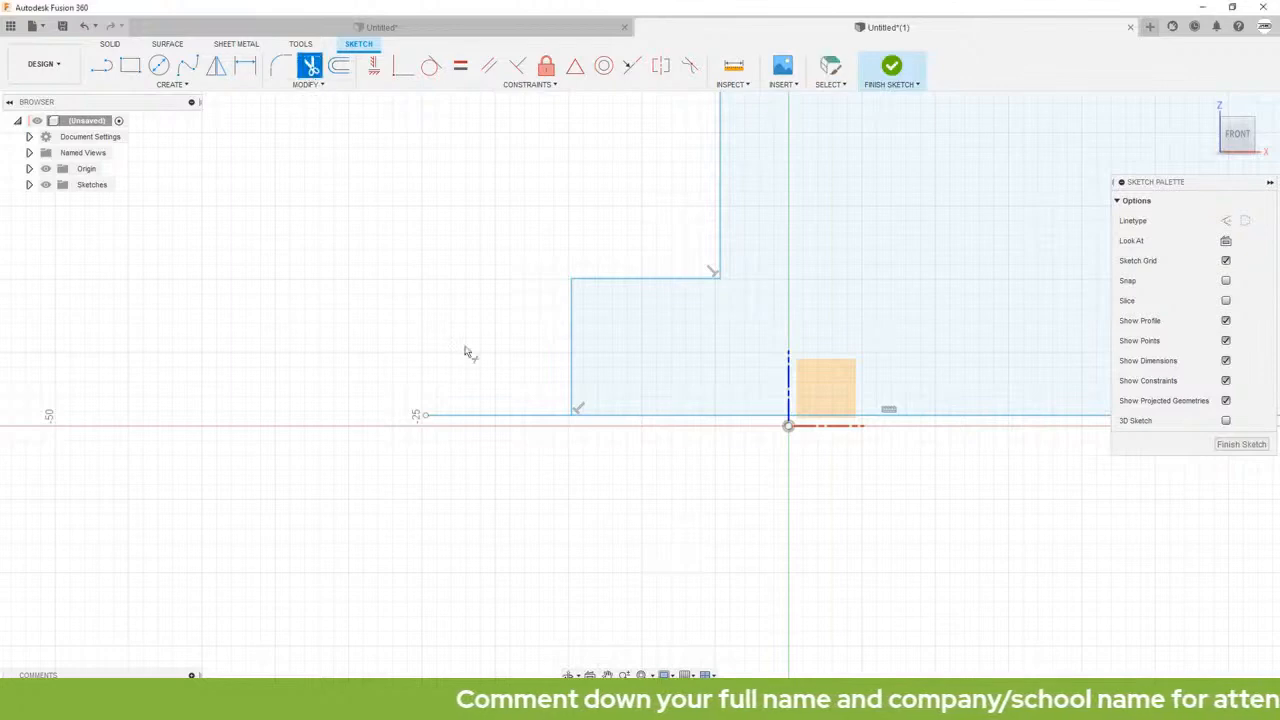
click(500, 416)
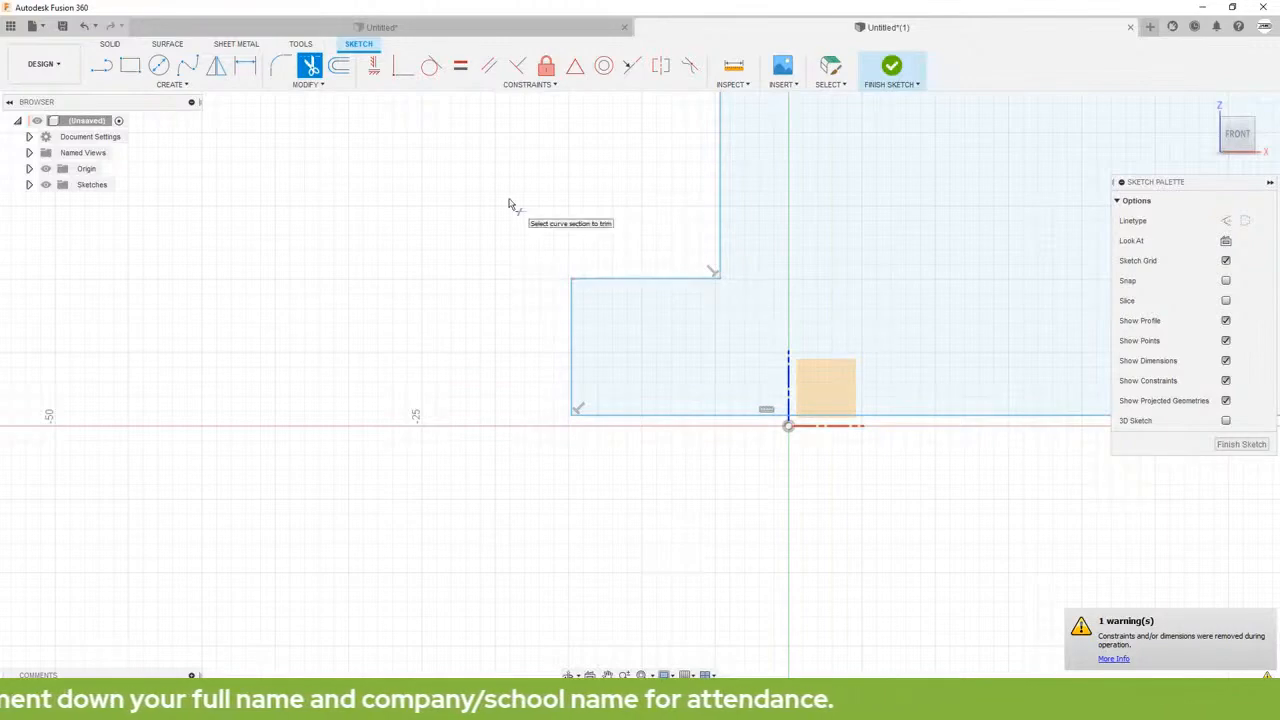
key(Escape)
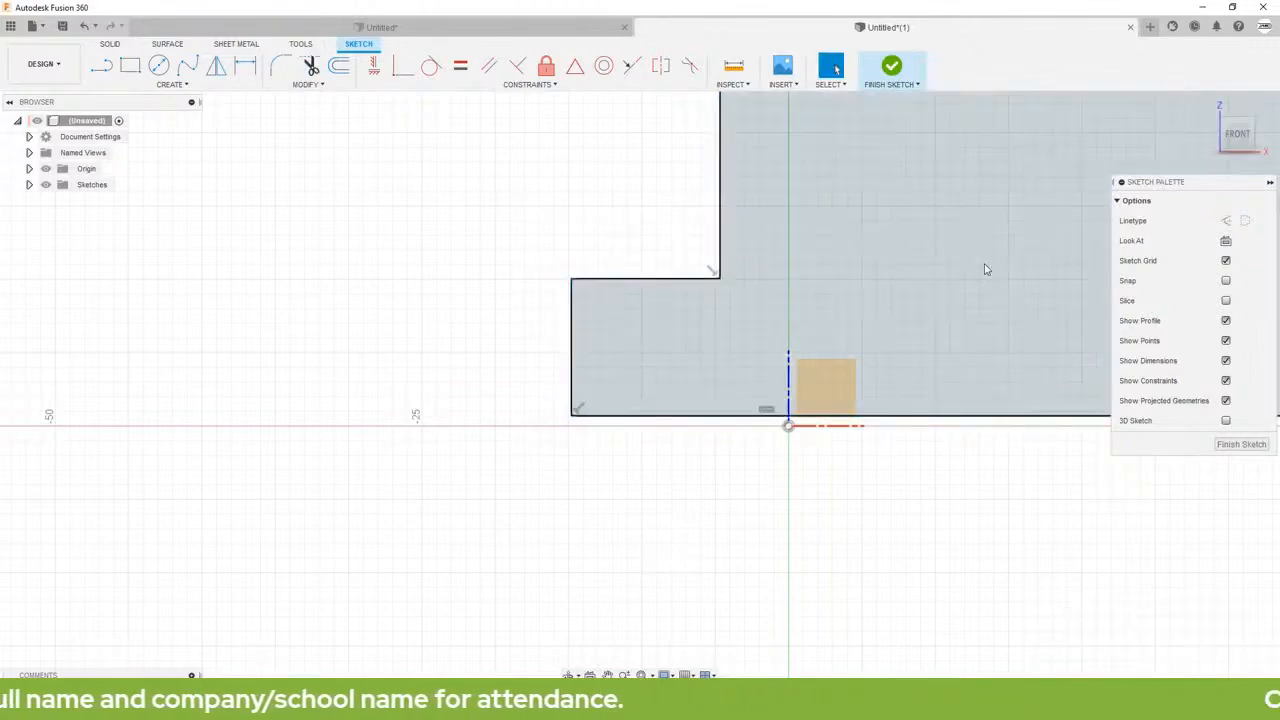
Step: Draw six center-diameter circles of varying sizes inside the profile, arranged in two columns of three
scroll(985, 269, down, 4)
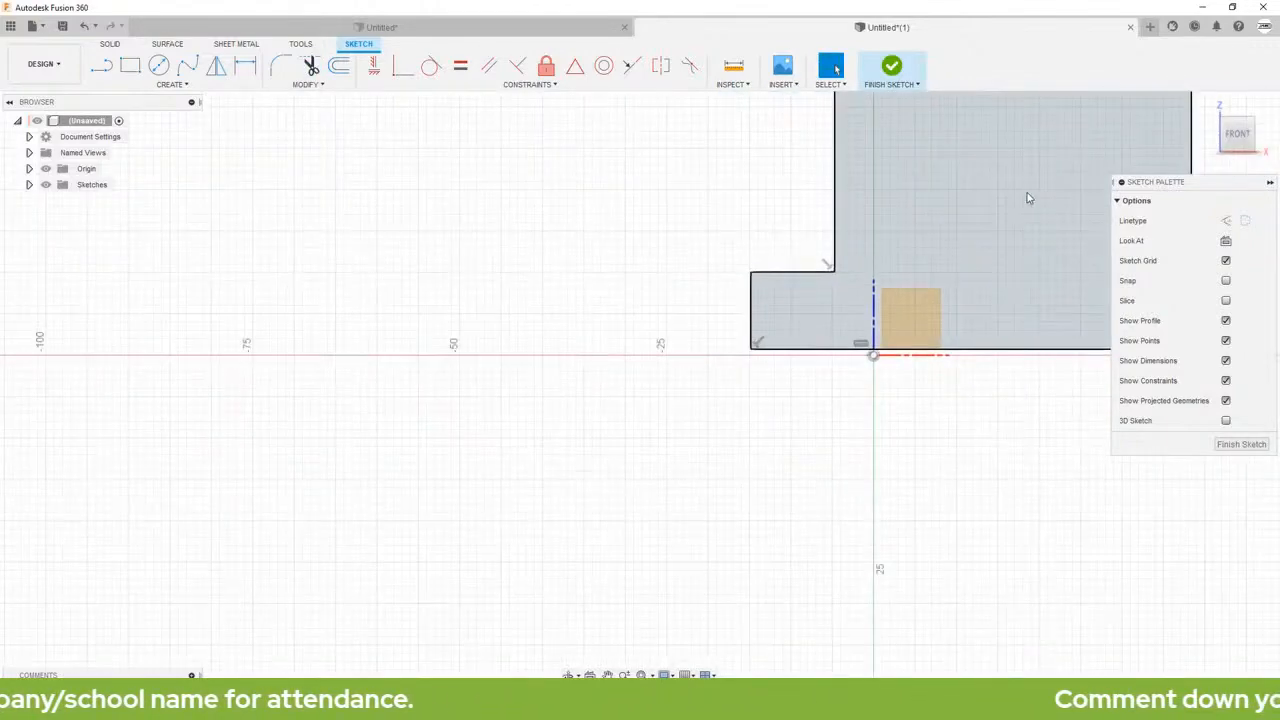
middle_drag(1029, 194, 726, 500)
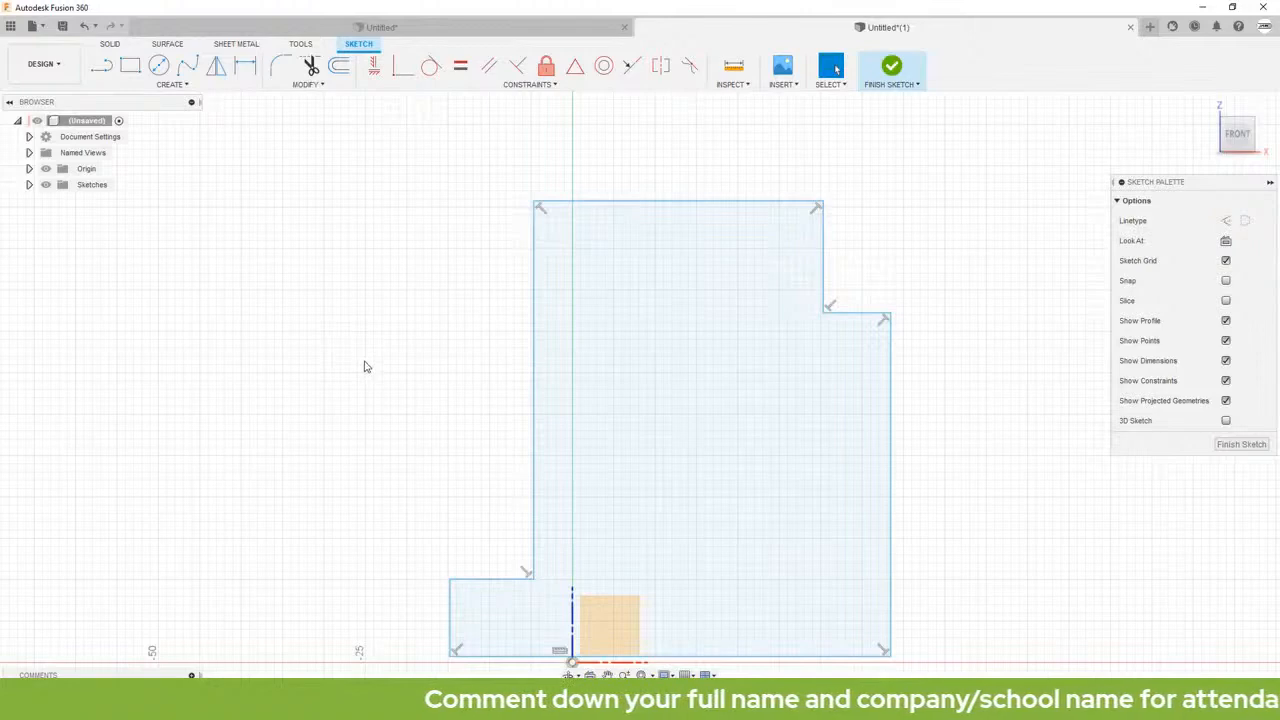
click(160, 68)
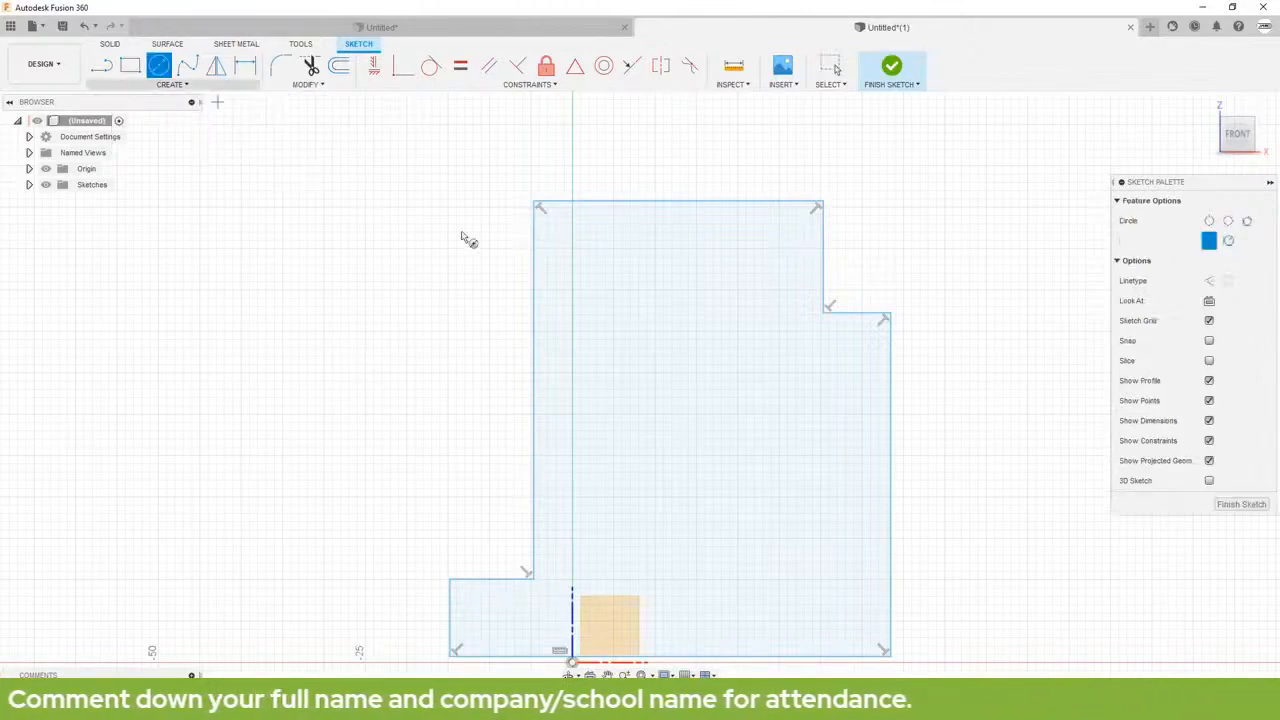
click(612, 290)
click(640, 305)
click(754, 291)
click(770, 331)
click(612, 401)
click(628, 430)
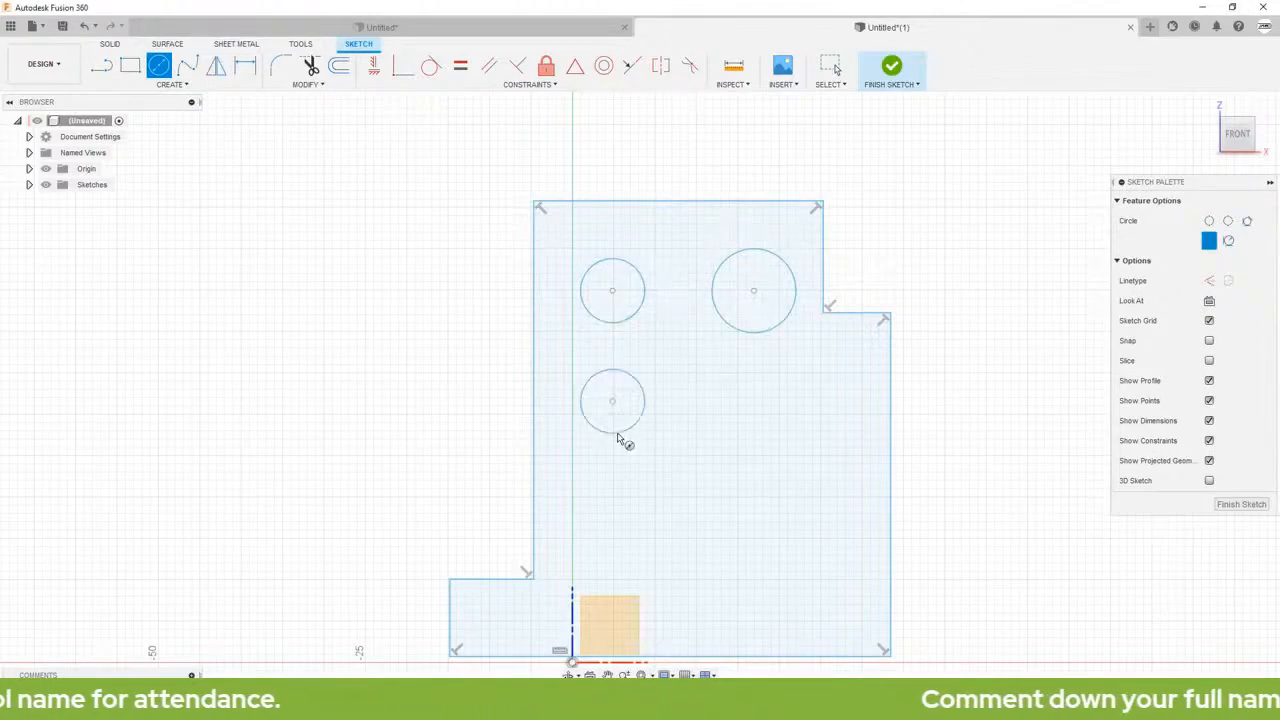
click(760, 401)
click(757, 426)
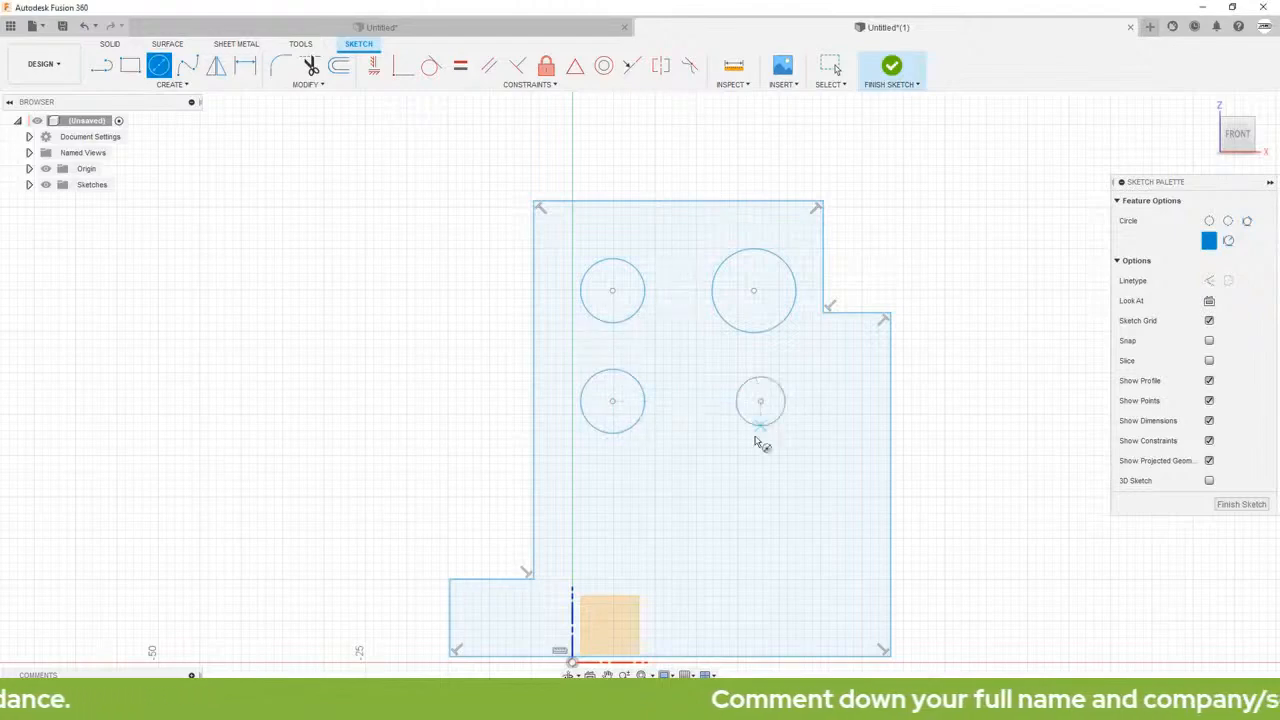
click(601, 501)
click(625, 525)
click(760, 513)
click(788, 549)
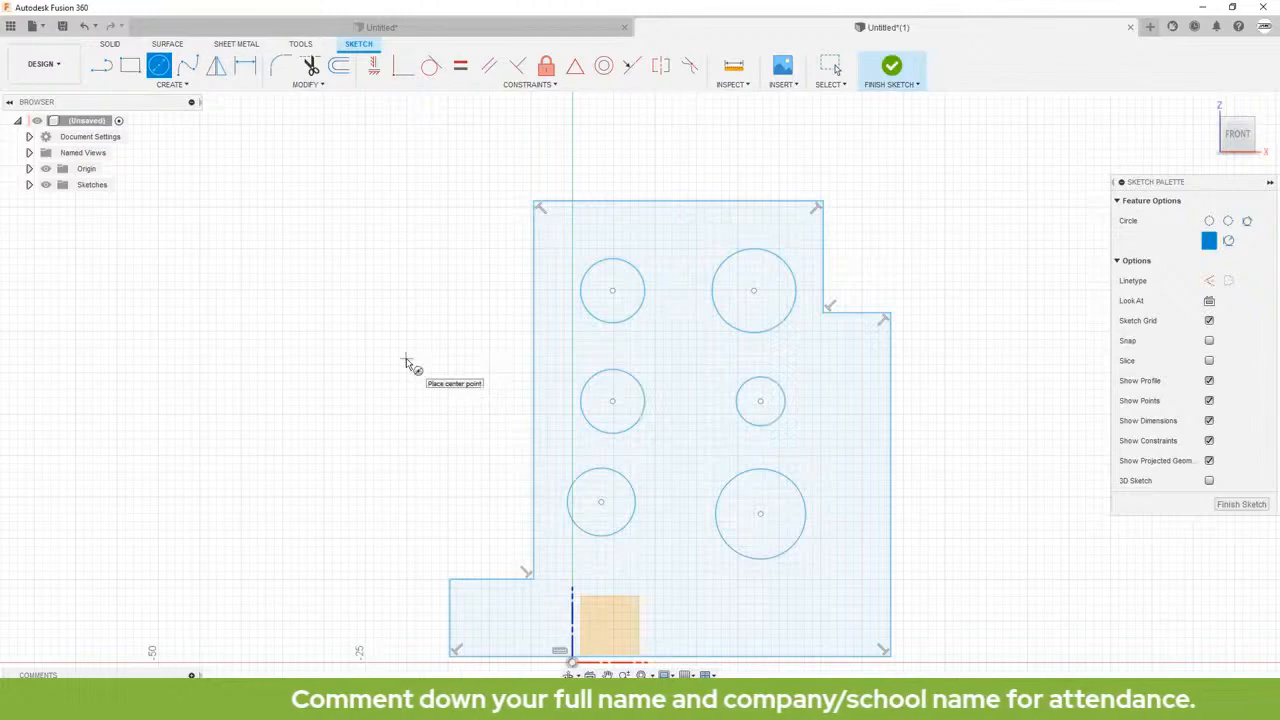
key(Escape)
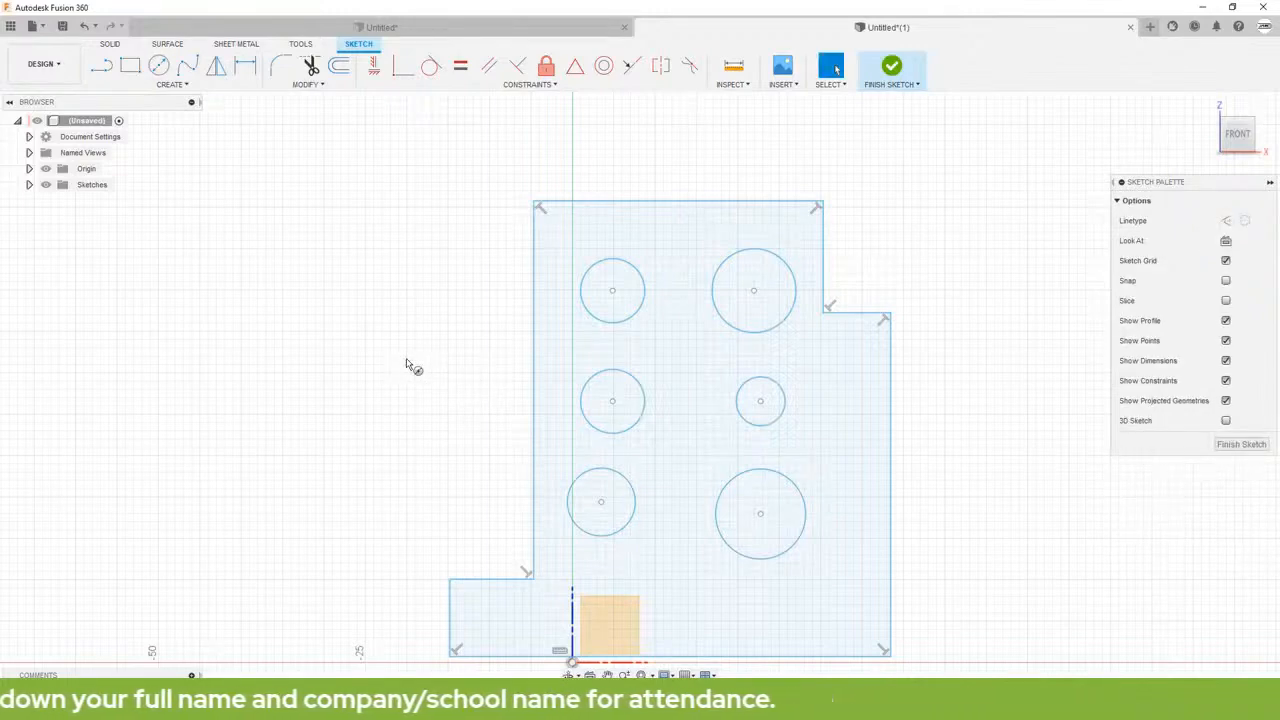
key(c)
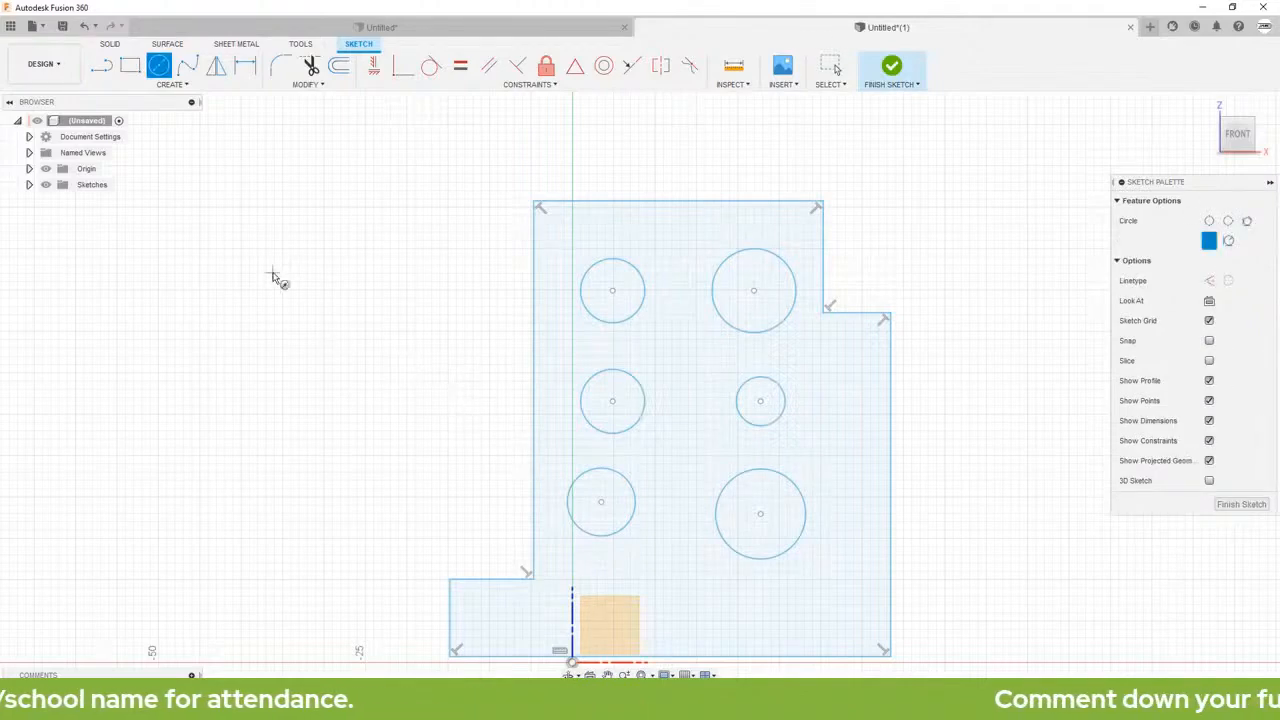
Step: Dimension the horizontal distance from the ledge's left edge to the vertical edge of the upper-right notch as 70 mm
click(247, 68)
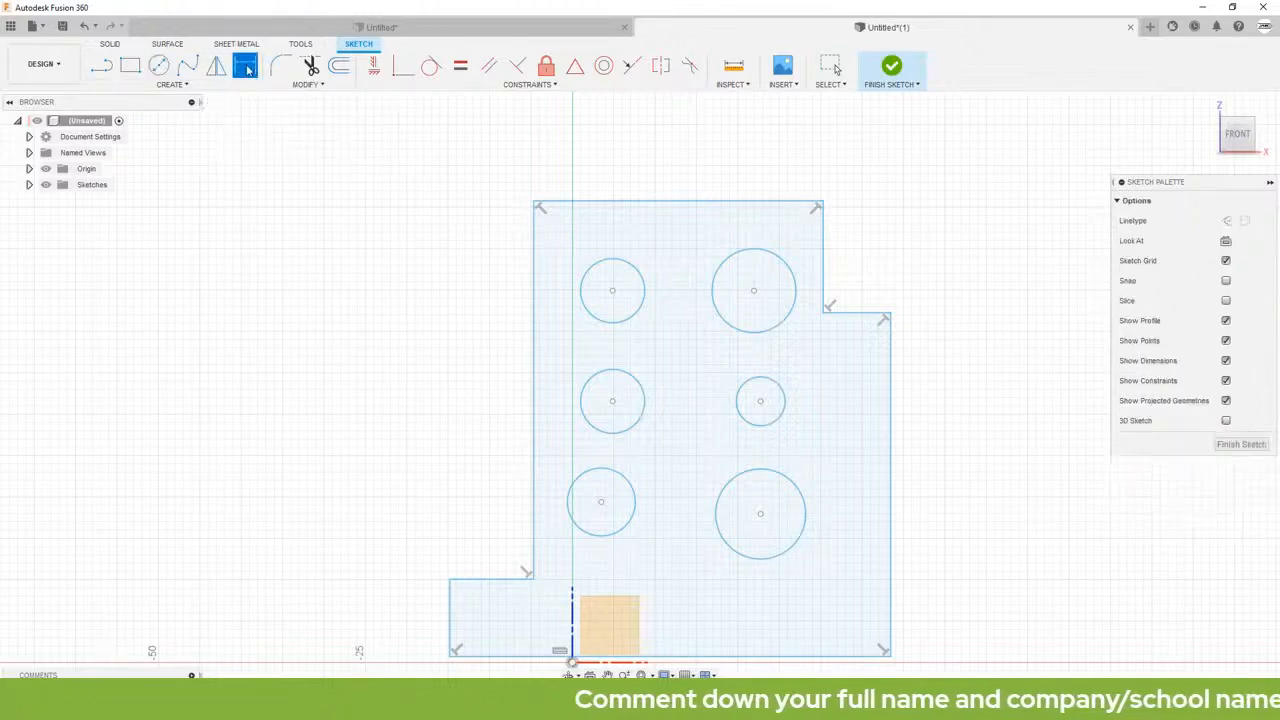
click(450, 605)
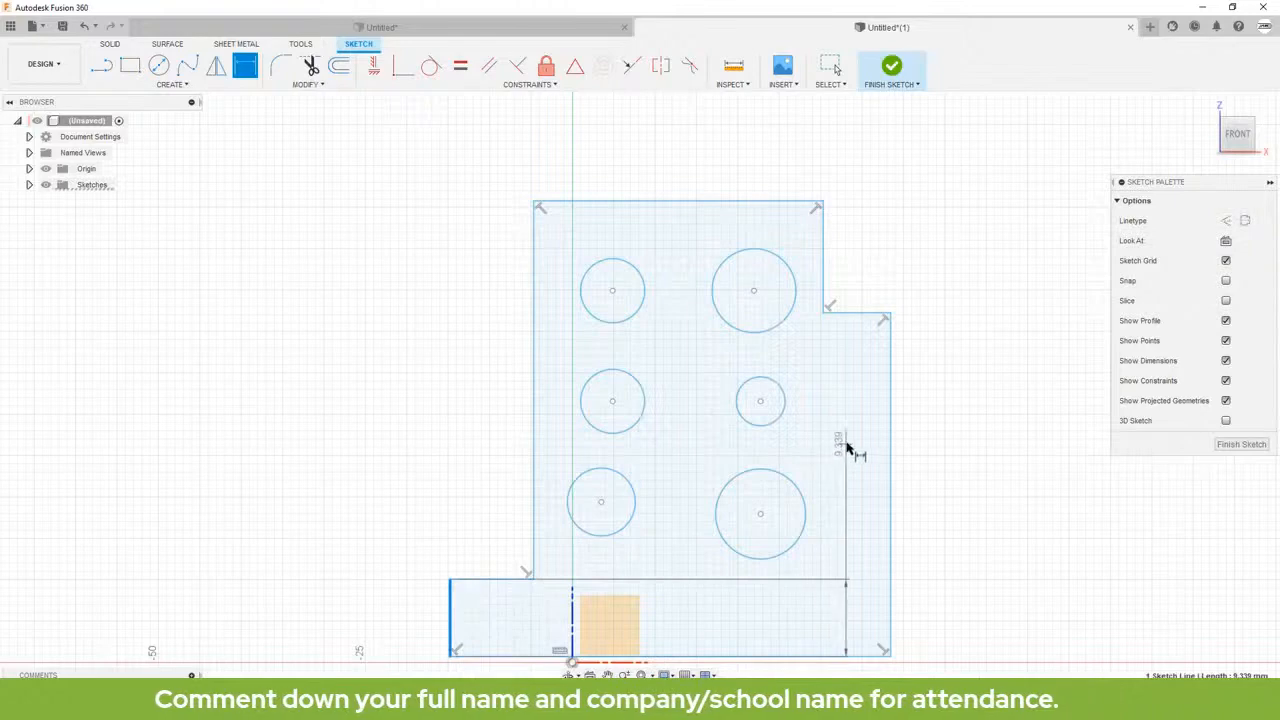
click(823, 250)
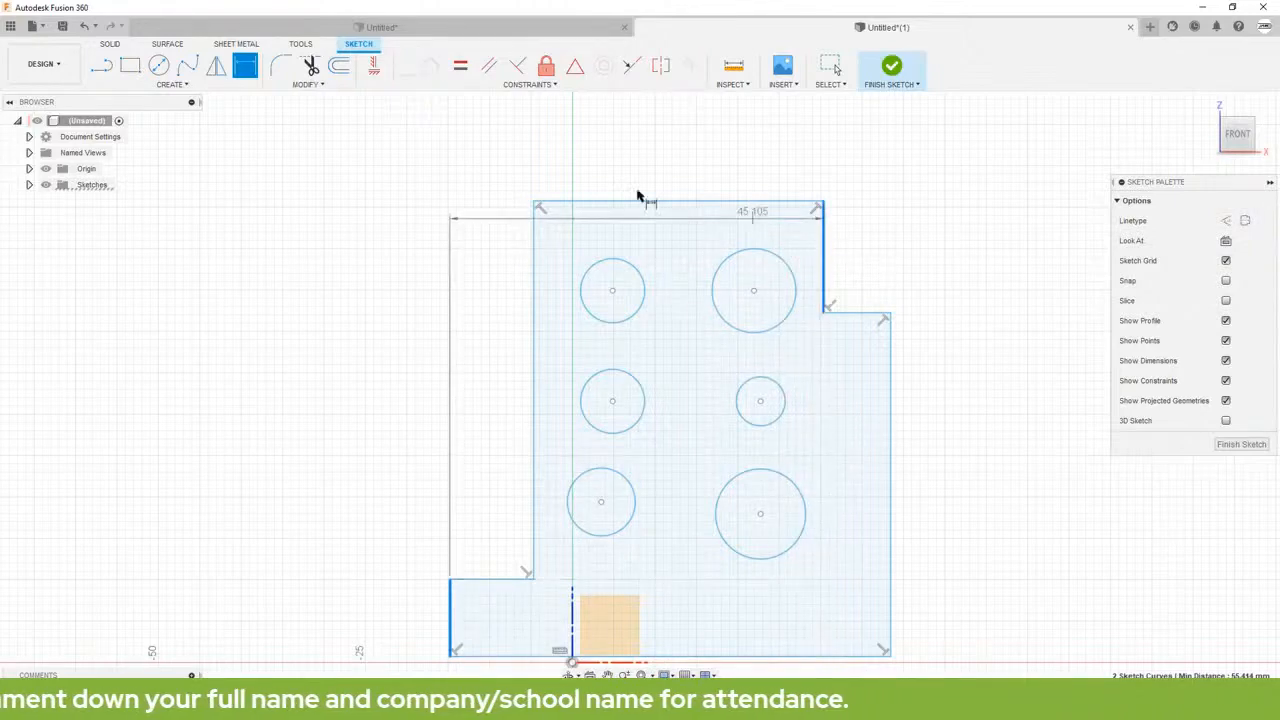
click(625, 148)
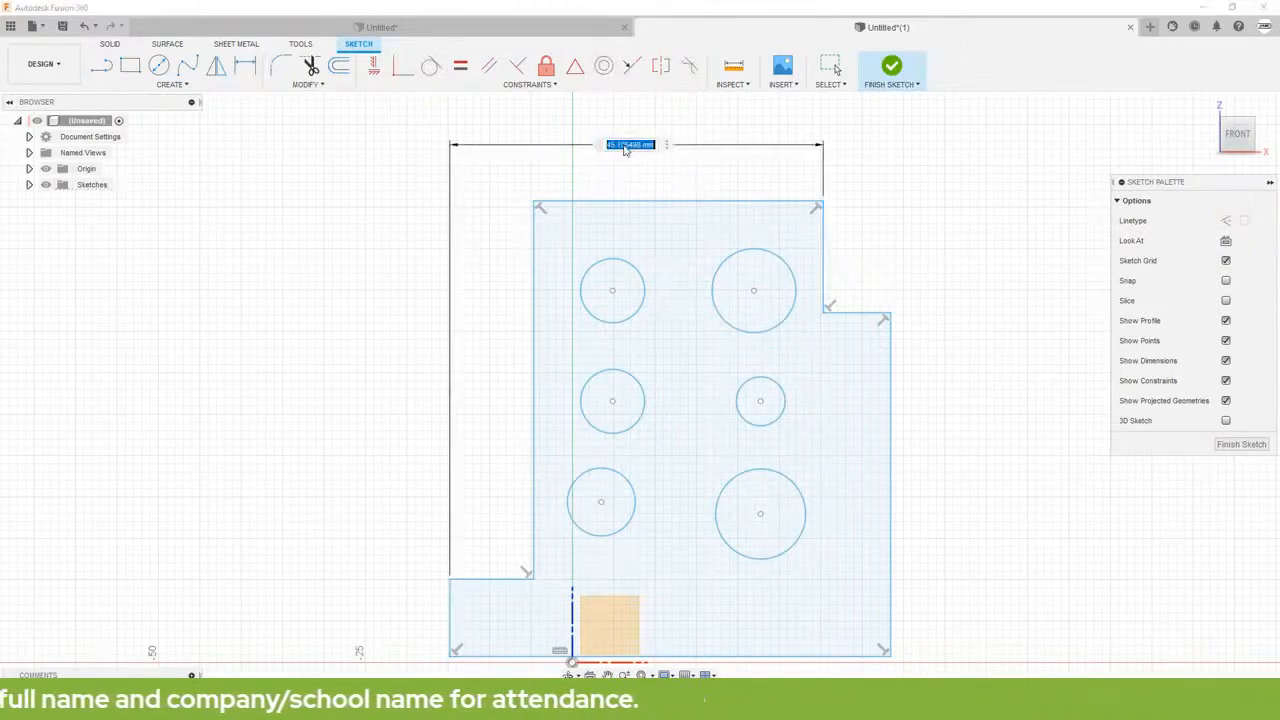
key(Return)
scroll(615, 158, up, 2)
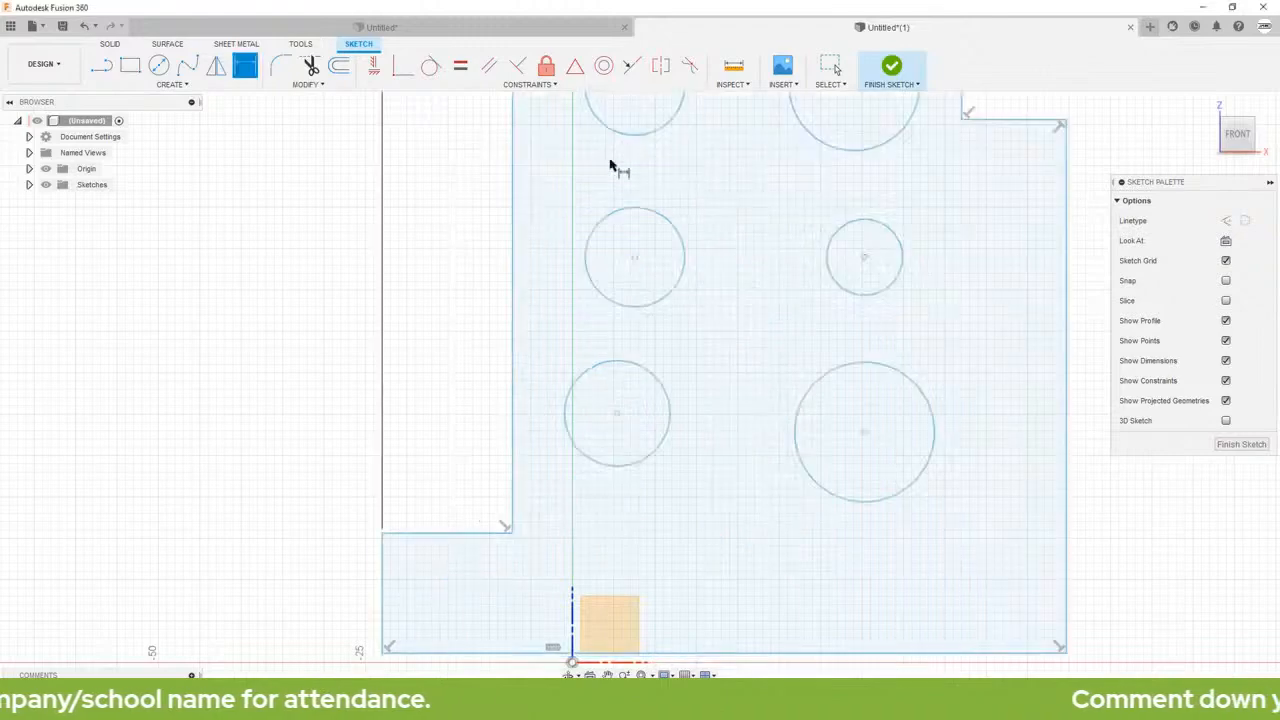
scroll(655, 266, down, 3)
scroll(655, 266, down, 2)
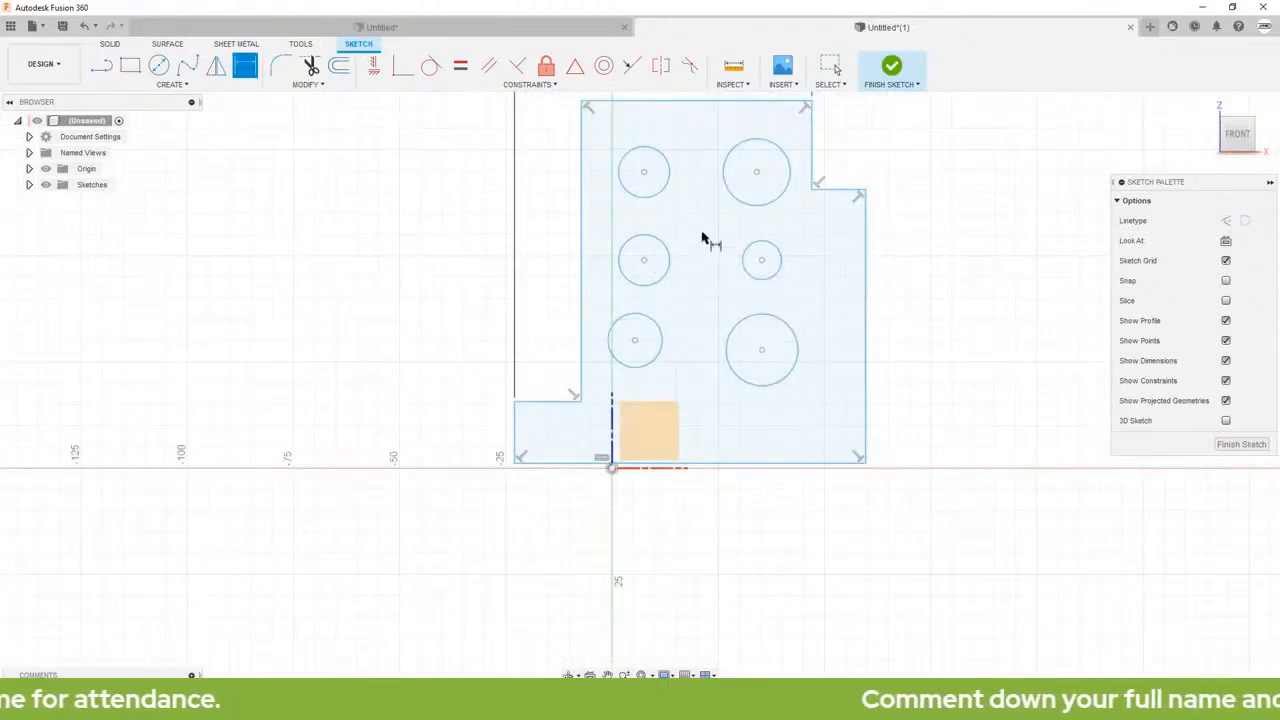
key(Escape)
Step: Dimension the profile's overall width, from the ledge's left edge to the outermost right edge, as 80 mm
middle_drag(706, 241, 660, 334)
key(d)
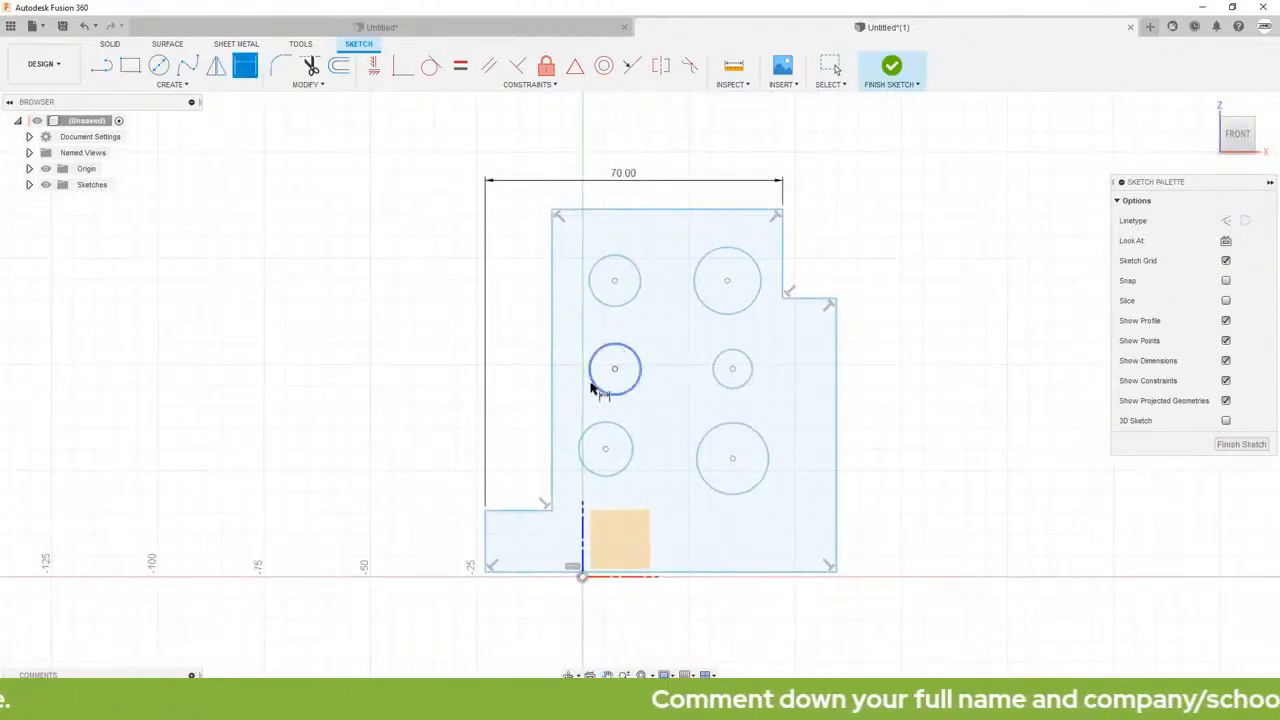
click(484, 535)
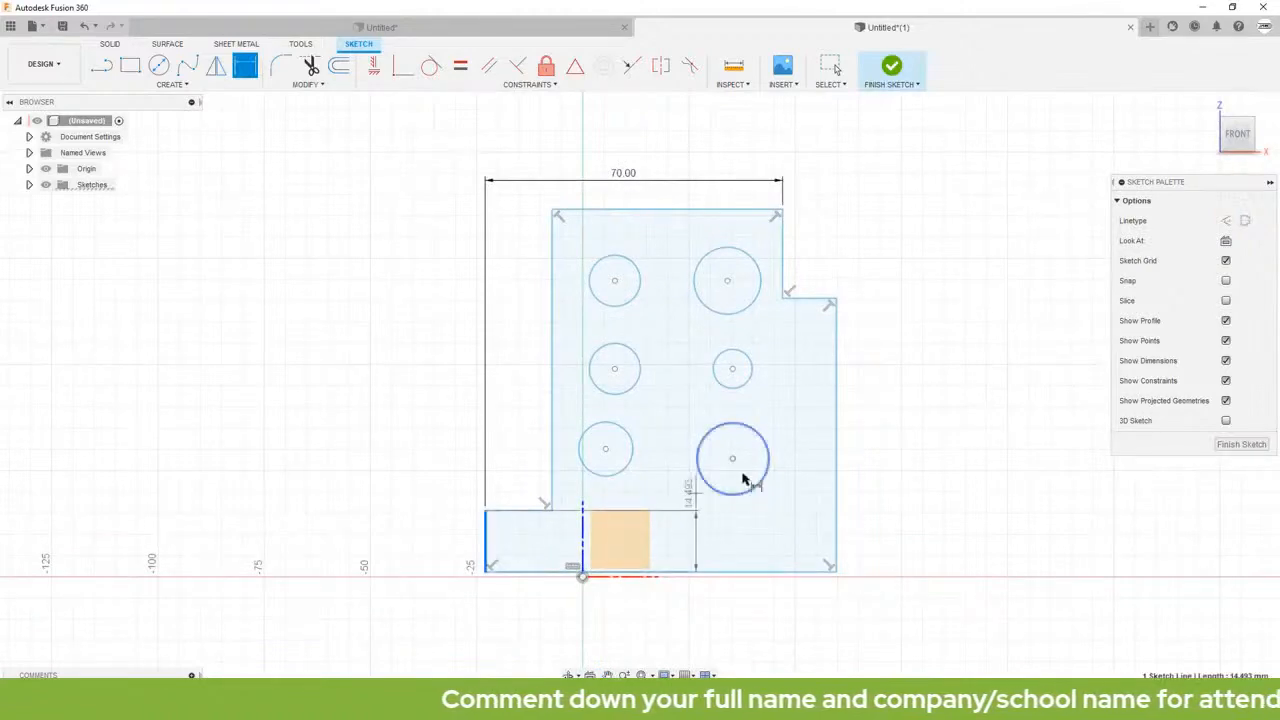
click(836, 417)
click(672, 128)
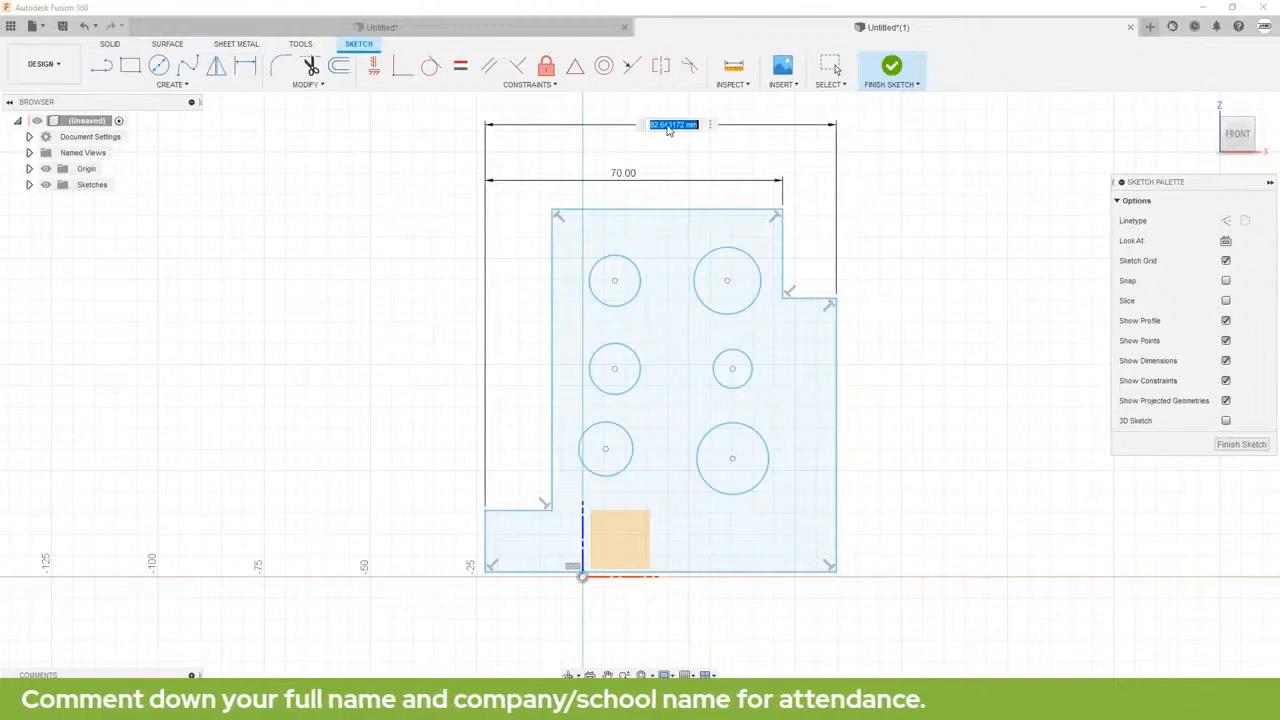
text(80)
key(Return)
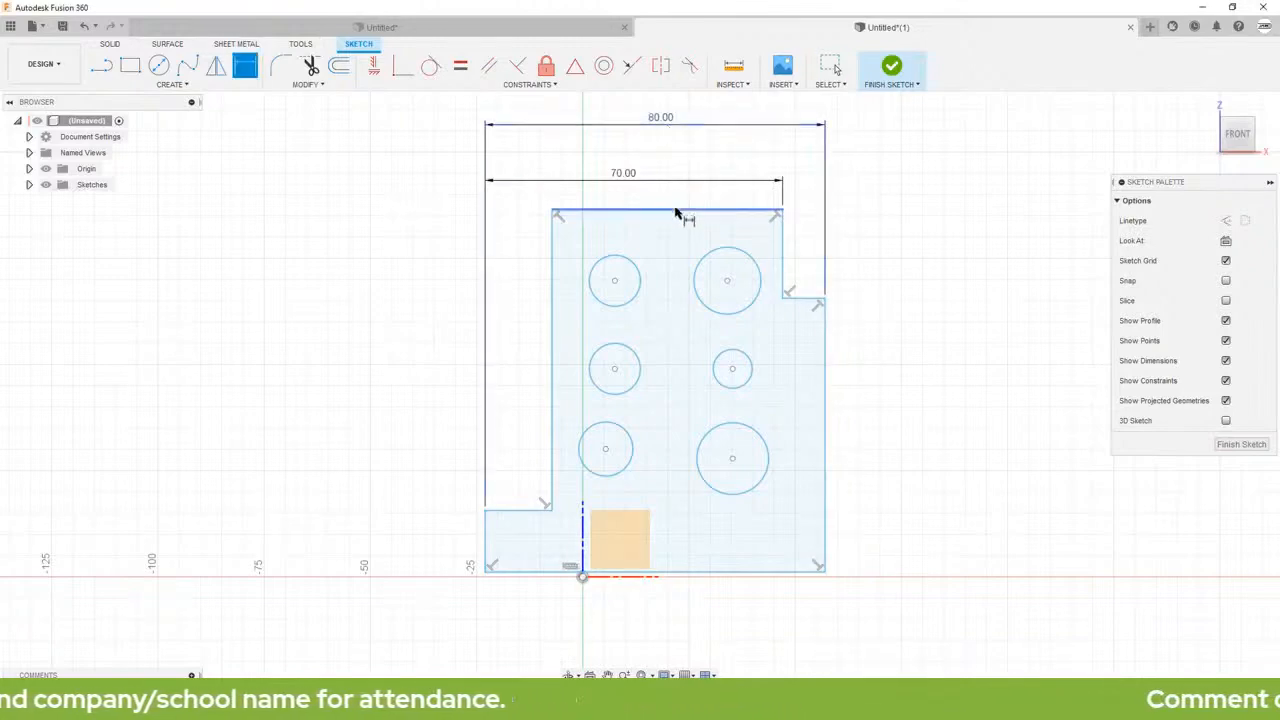
Step: Dimension the height of the lower-right circle's center above the profile's bottom edge as 15 mm
click(733, 460)
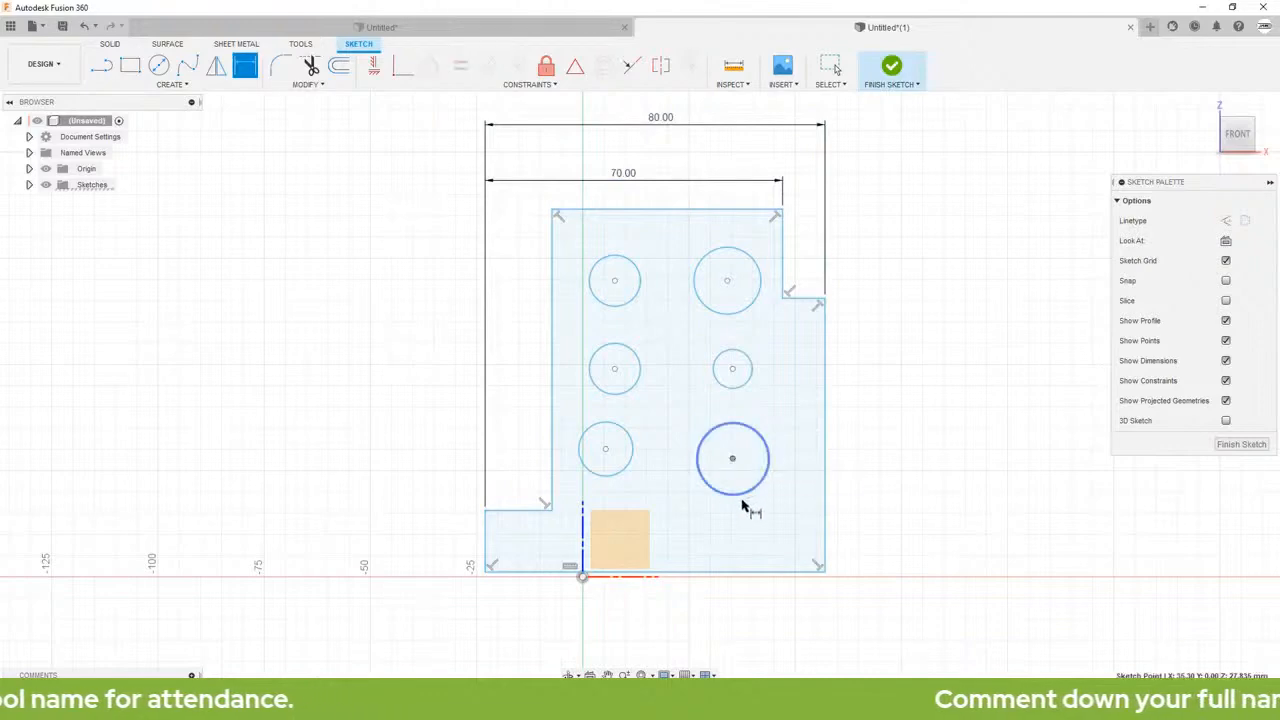
click(756, 572)
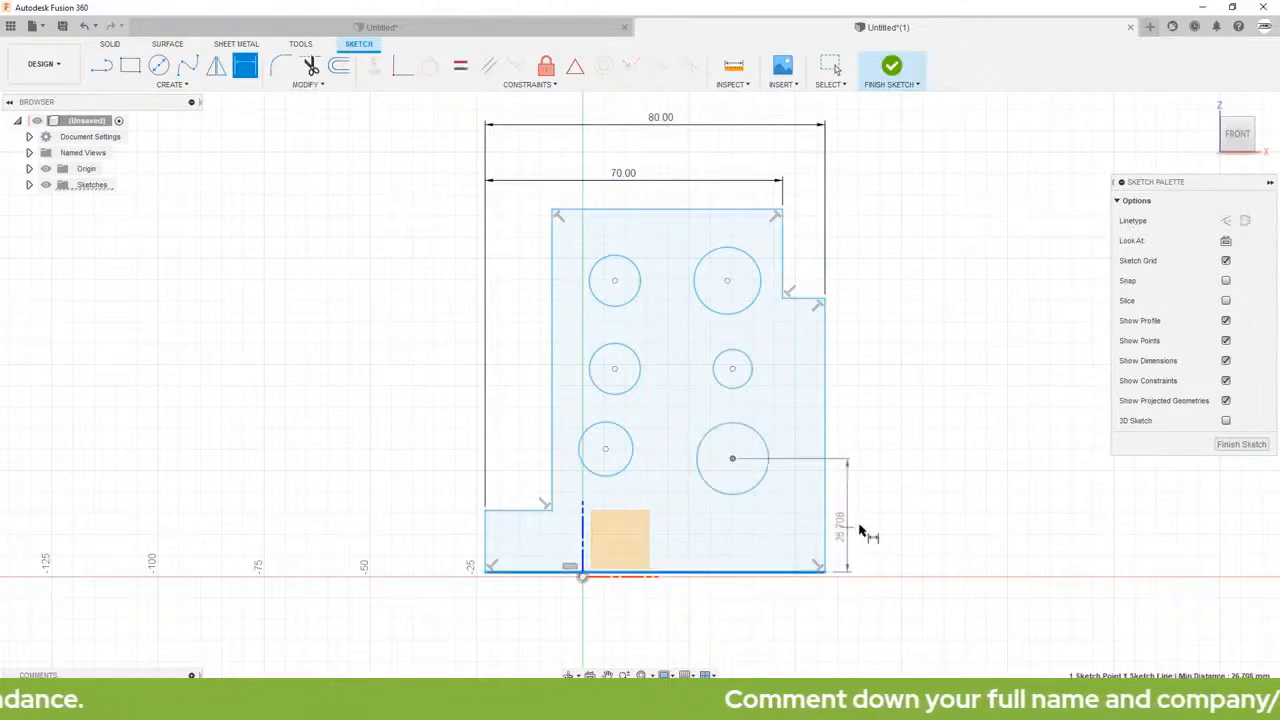
click(890, 527)
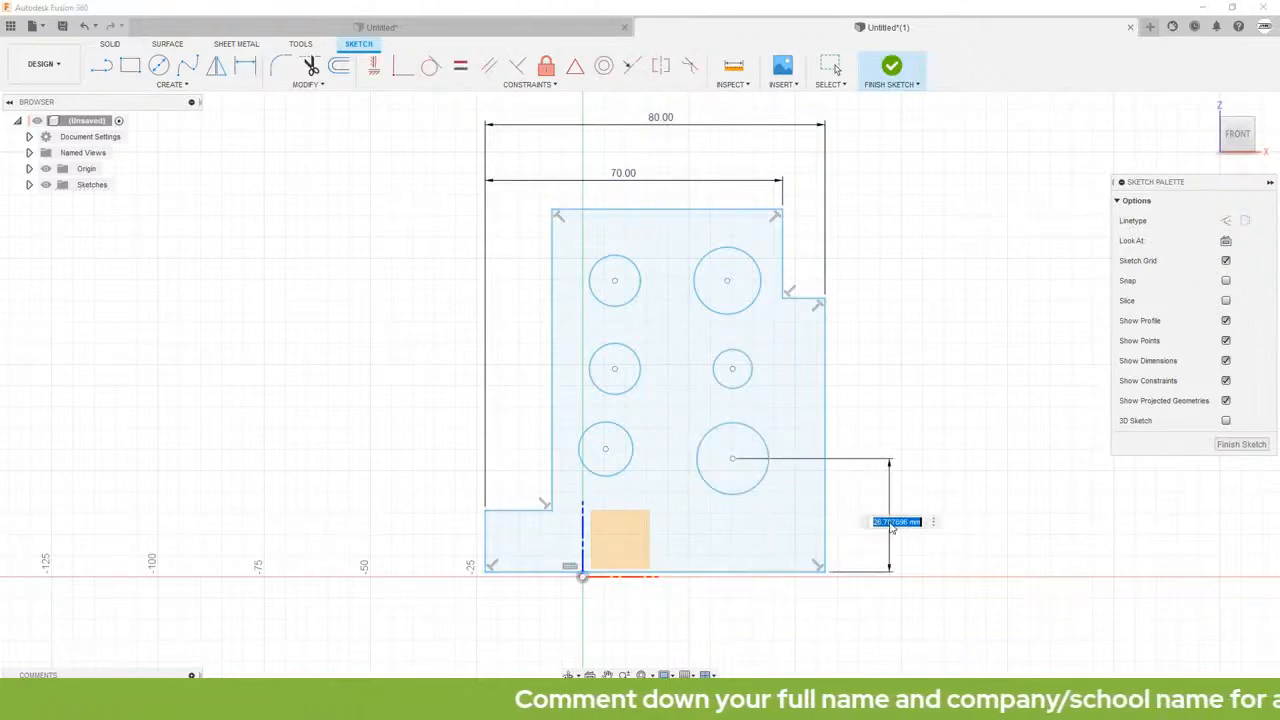
text(15)
key(Return)
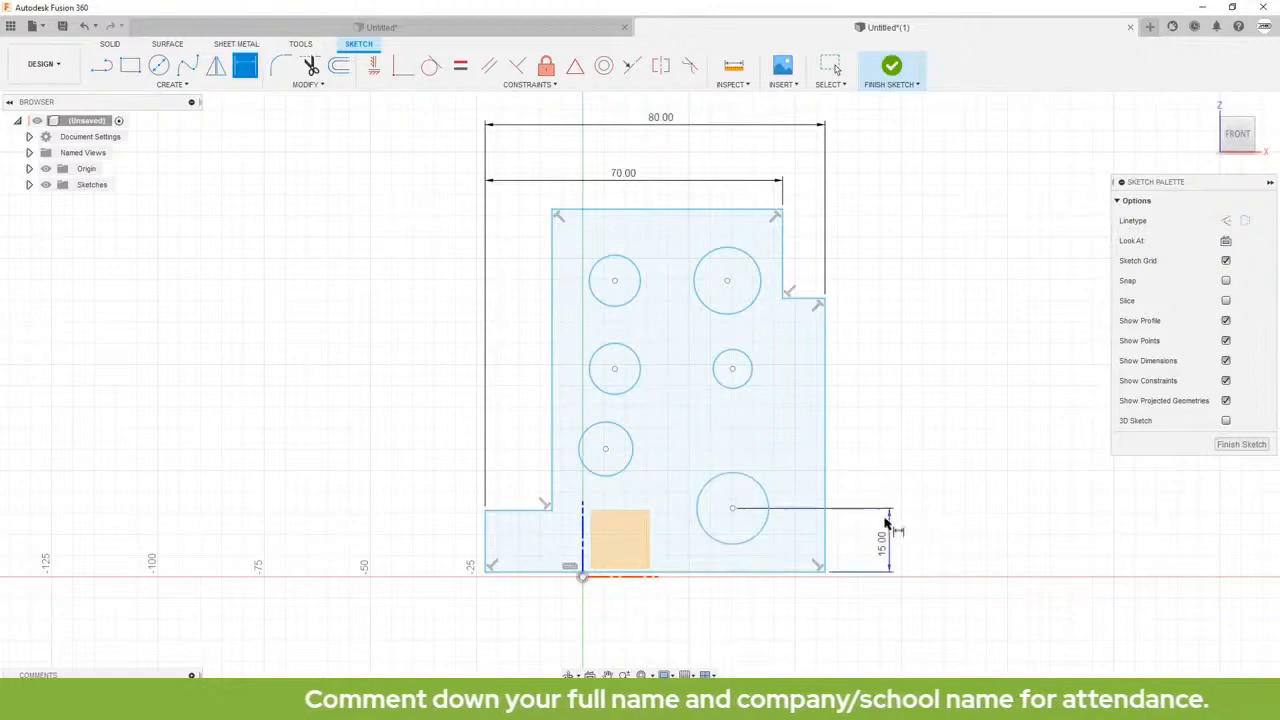
Step: Dimension the height of the middle-right circle's center above the profile's bottom edge as 40 mm
click(728, 578)
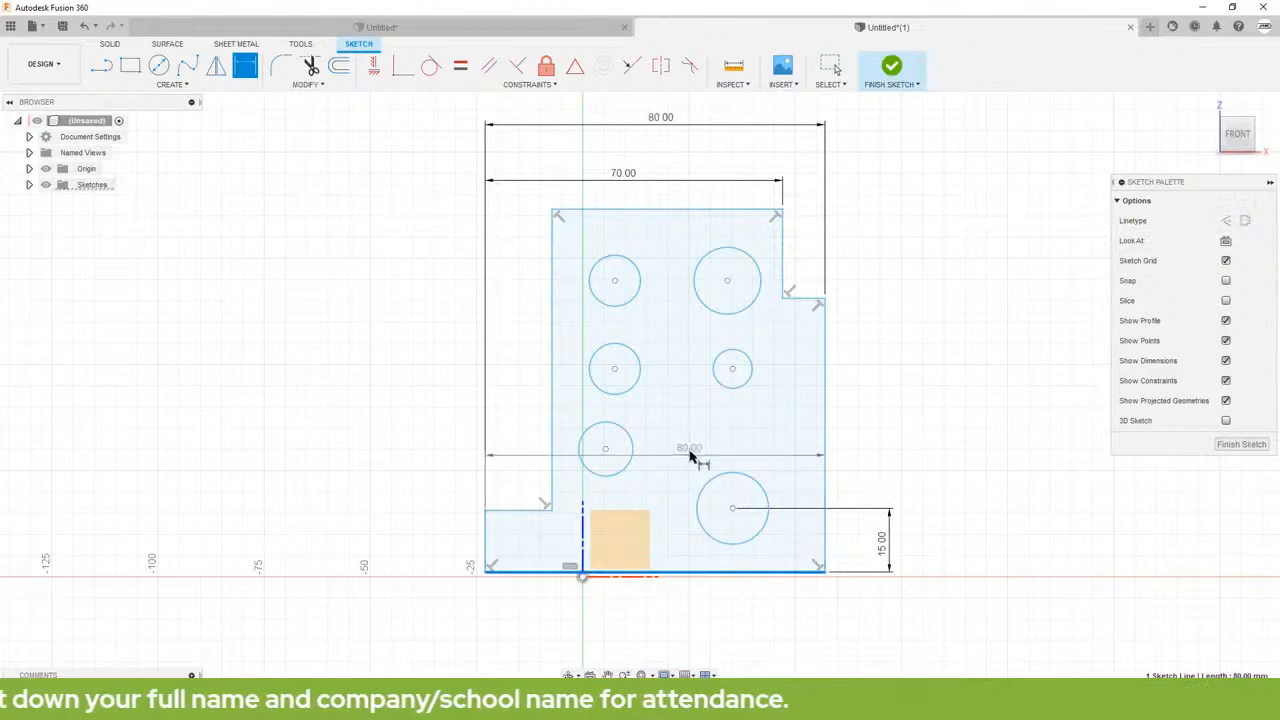
click(732, 369)
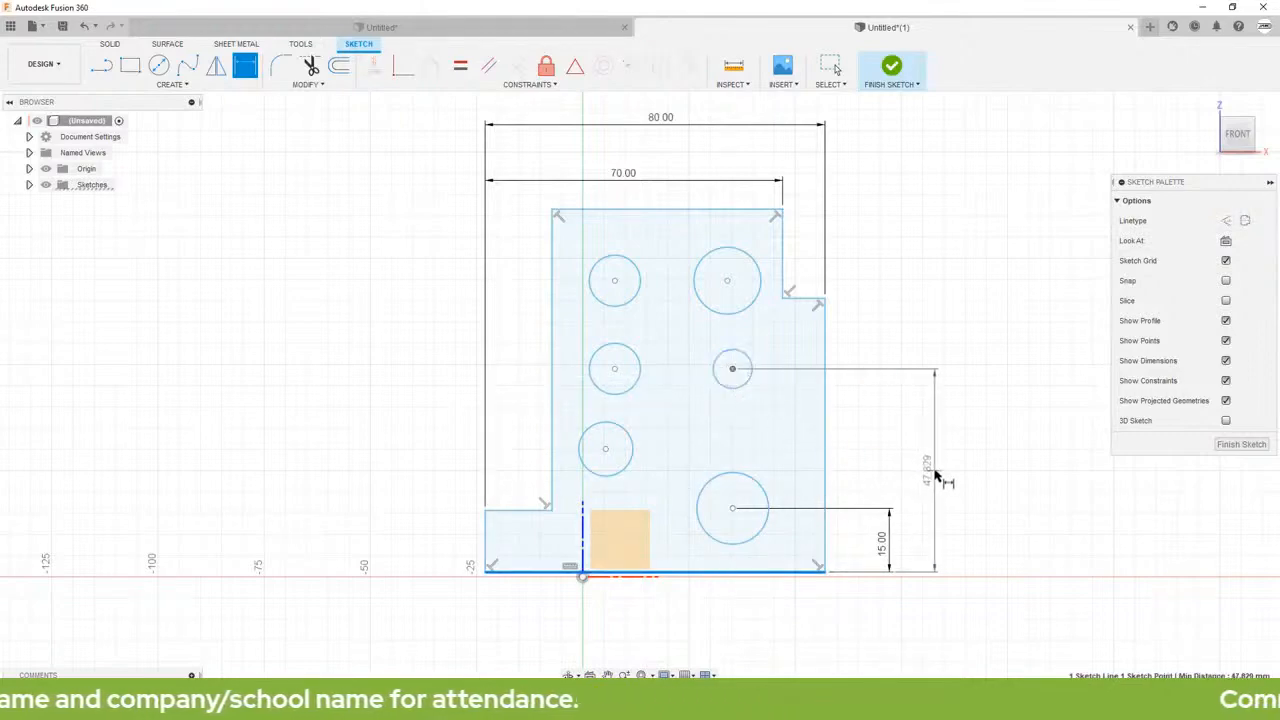
click(936, 476)
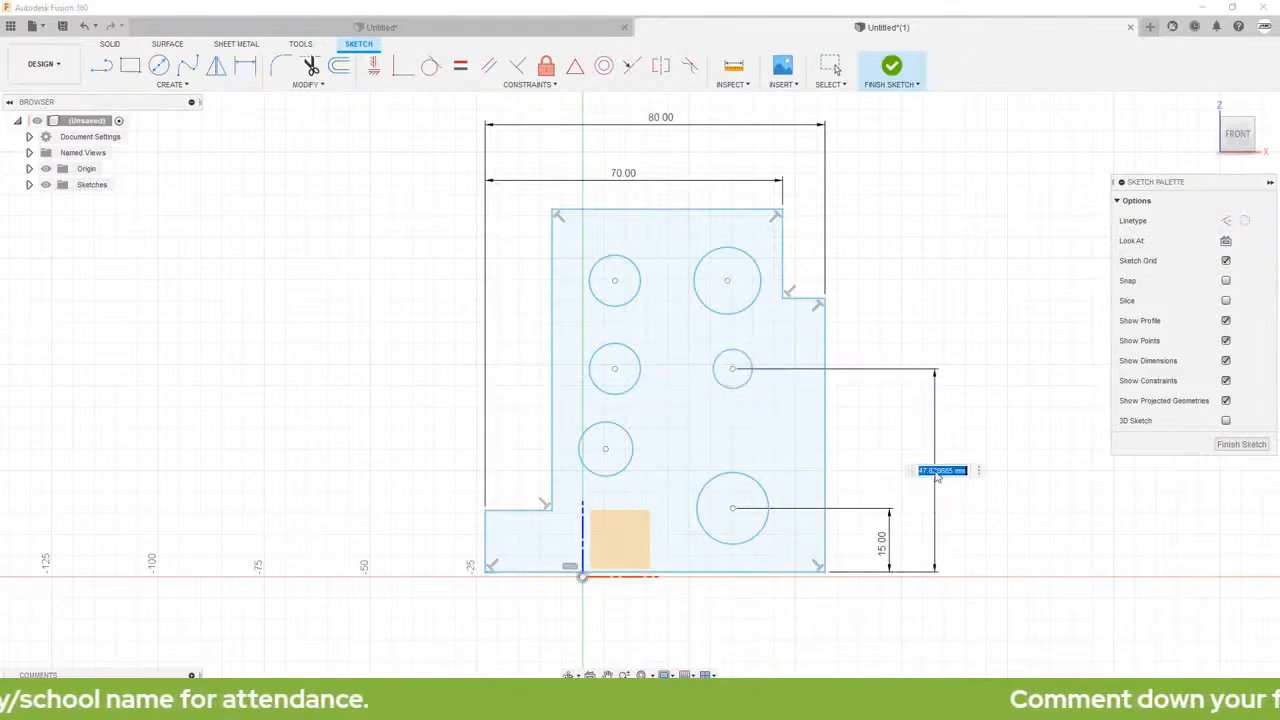
text(40)
key(Return)
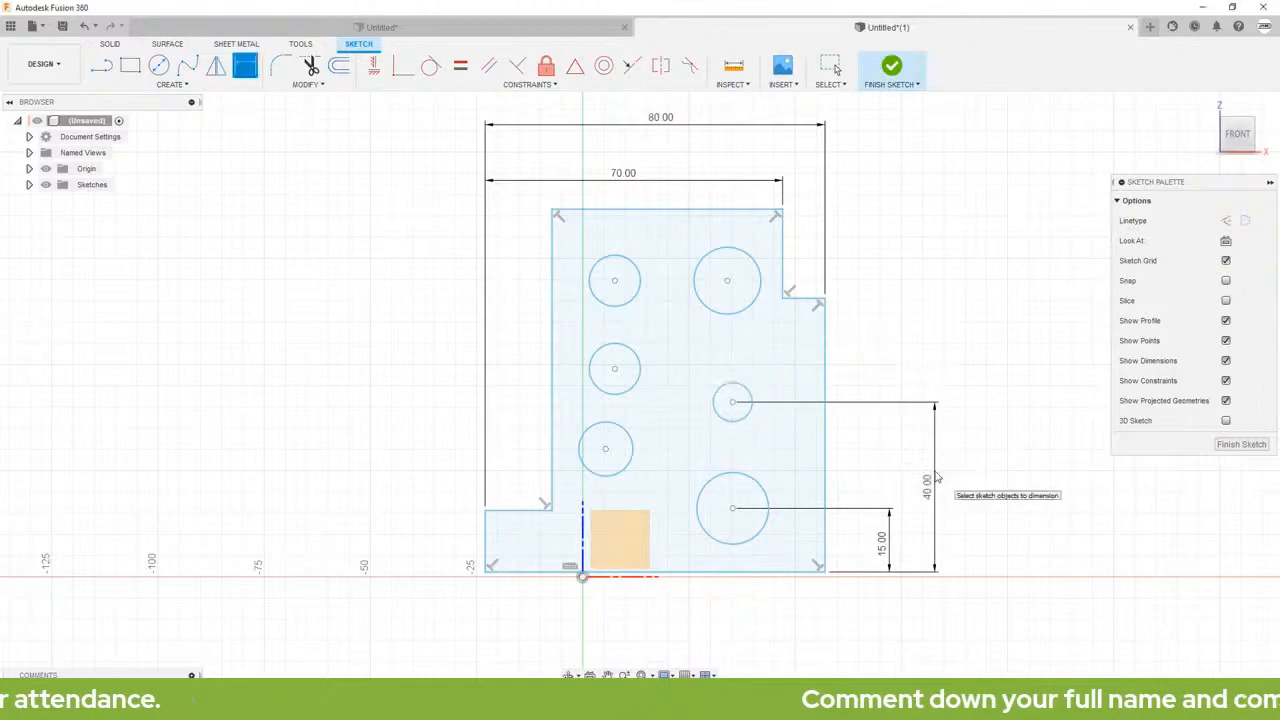
Step: Dimension the height of the upper-right circle's center above the profile's bottom edge as 65 mm
click(767, 574)
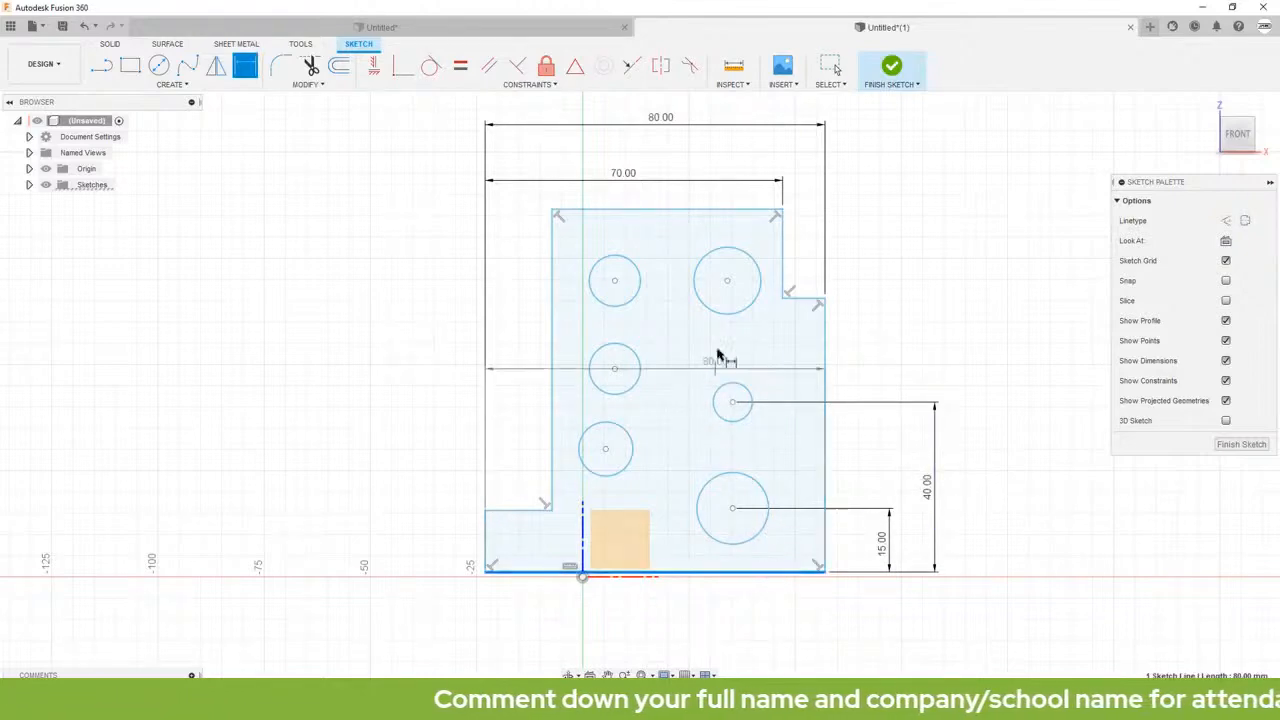
click(727, 280)
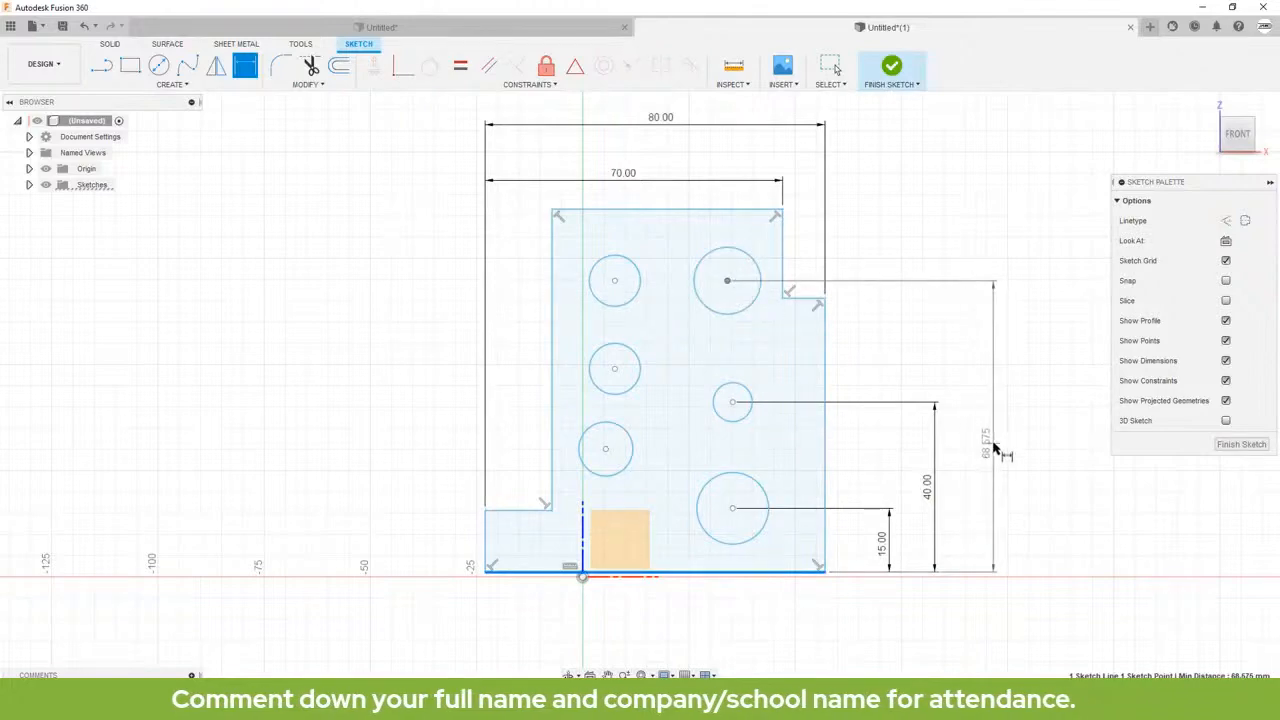
click(995, 448)
text(65)
key(Return)
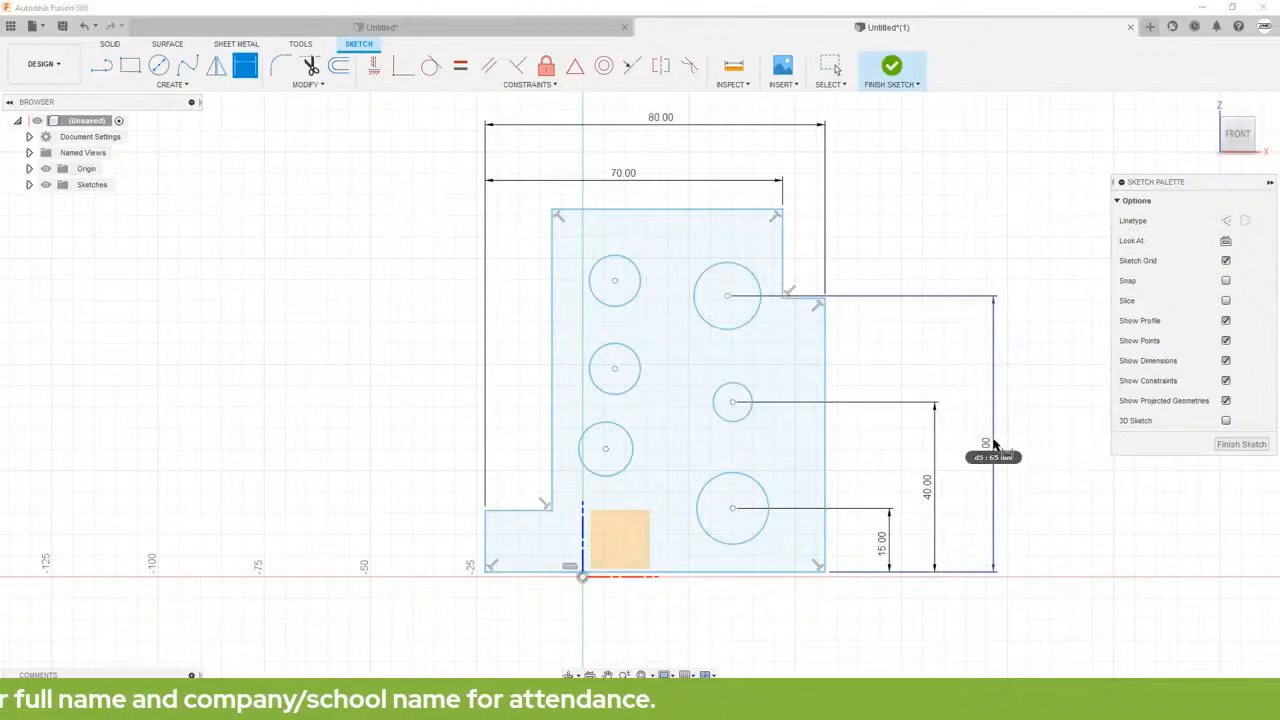
Step: Dimension the horizontal distance from the ledge's left edge to the lower-left circle's center as 30 mm
click(485, 540)
click(605, 449)
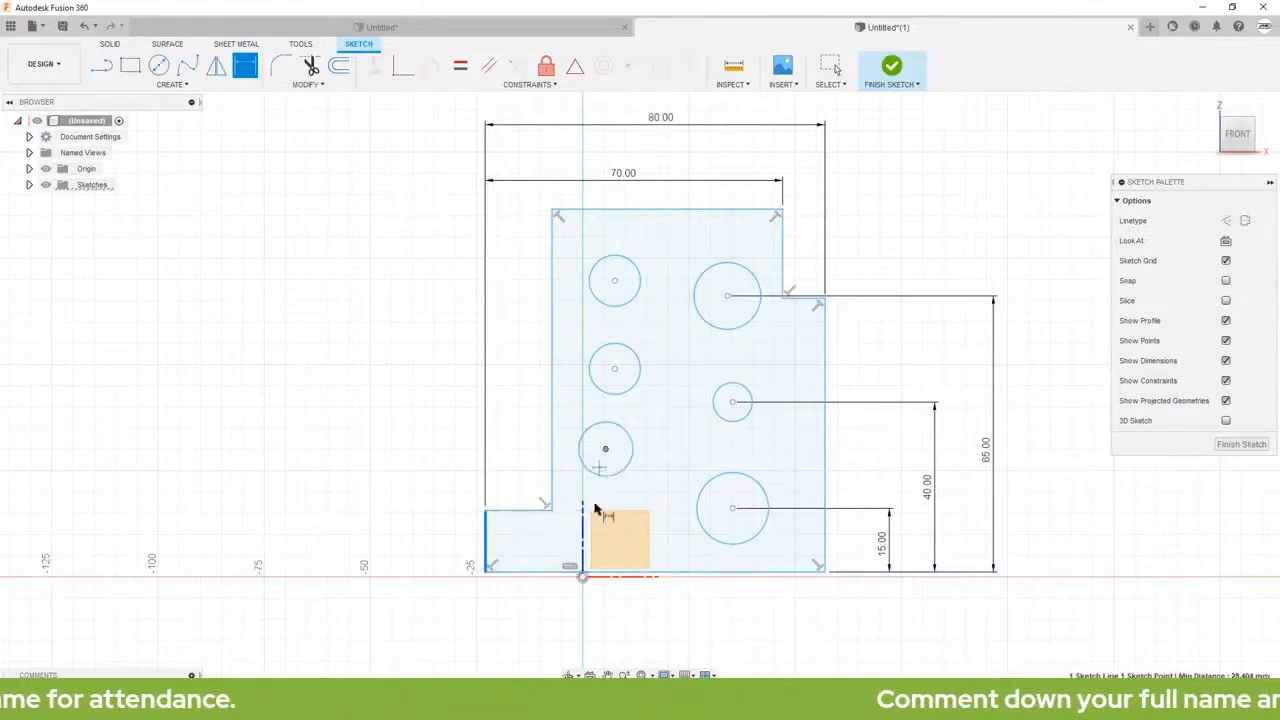
click(548, 638)
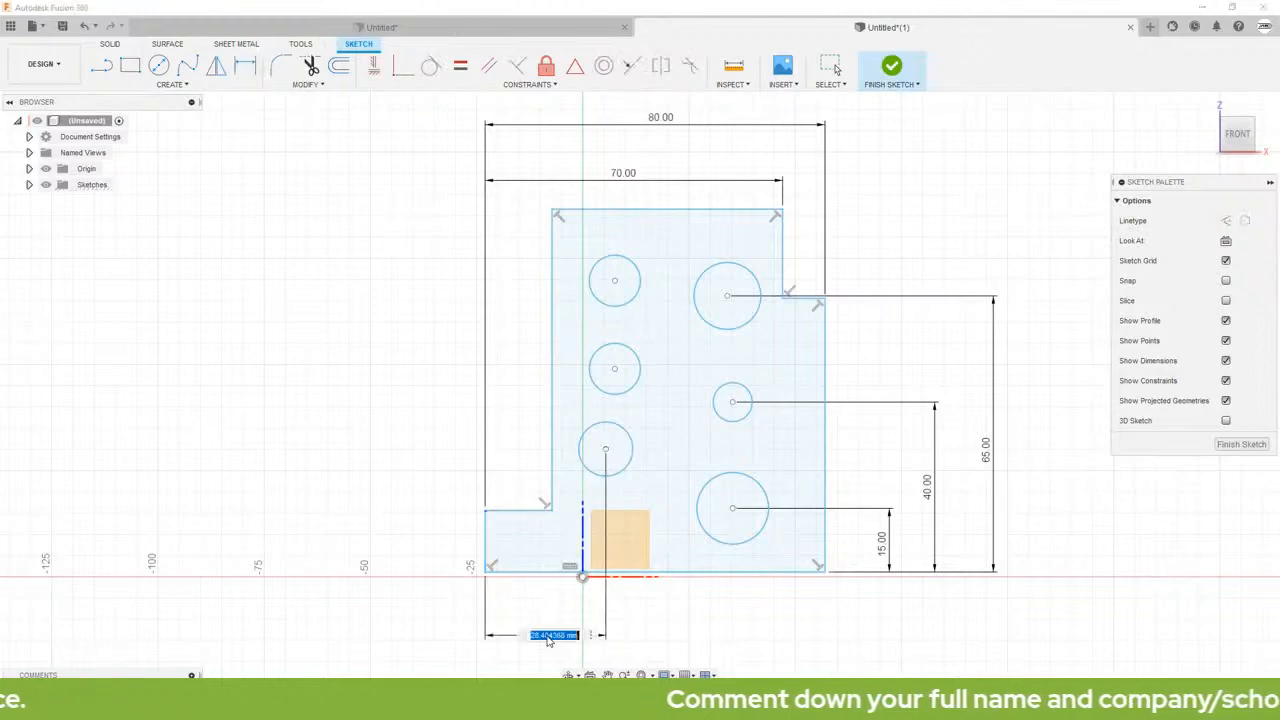
text(30)
key(Return)
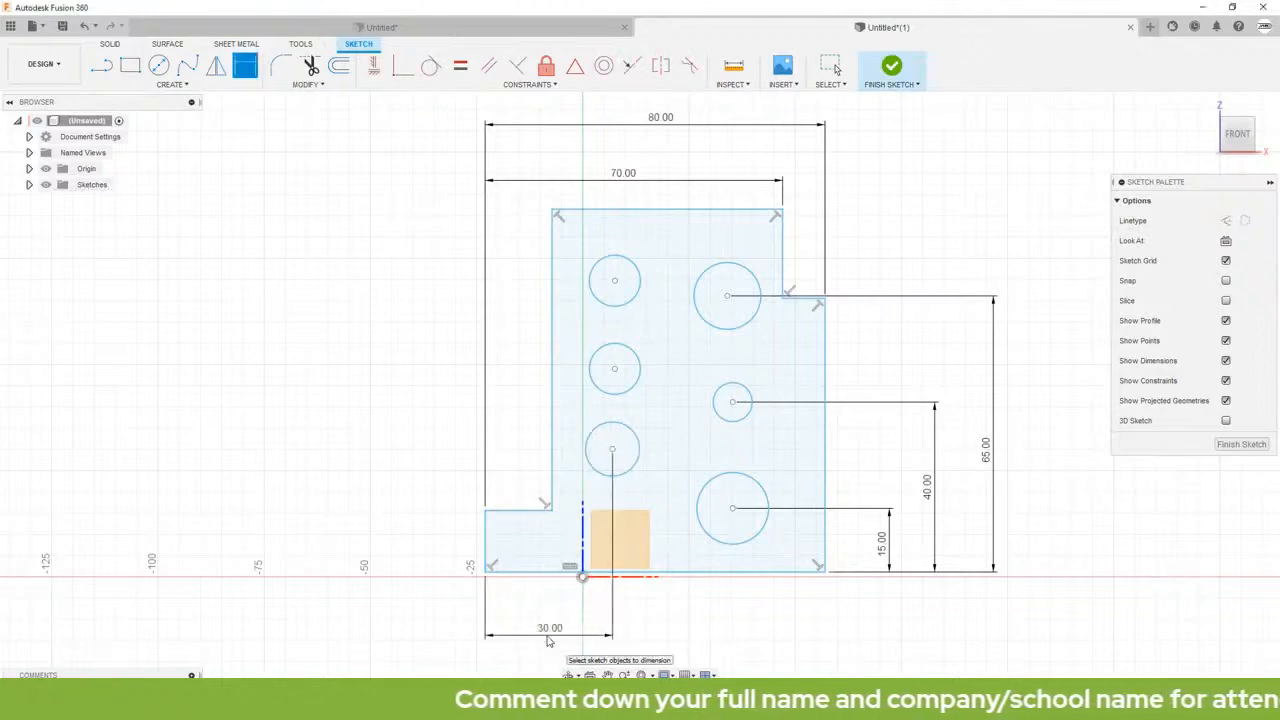
Step: Dimension the horizontal distance from the ledge's left edge to the lower-right circle's center as 55 mm
click(486, 540)
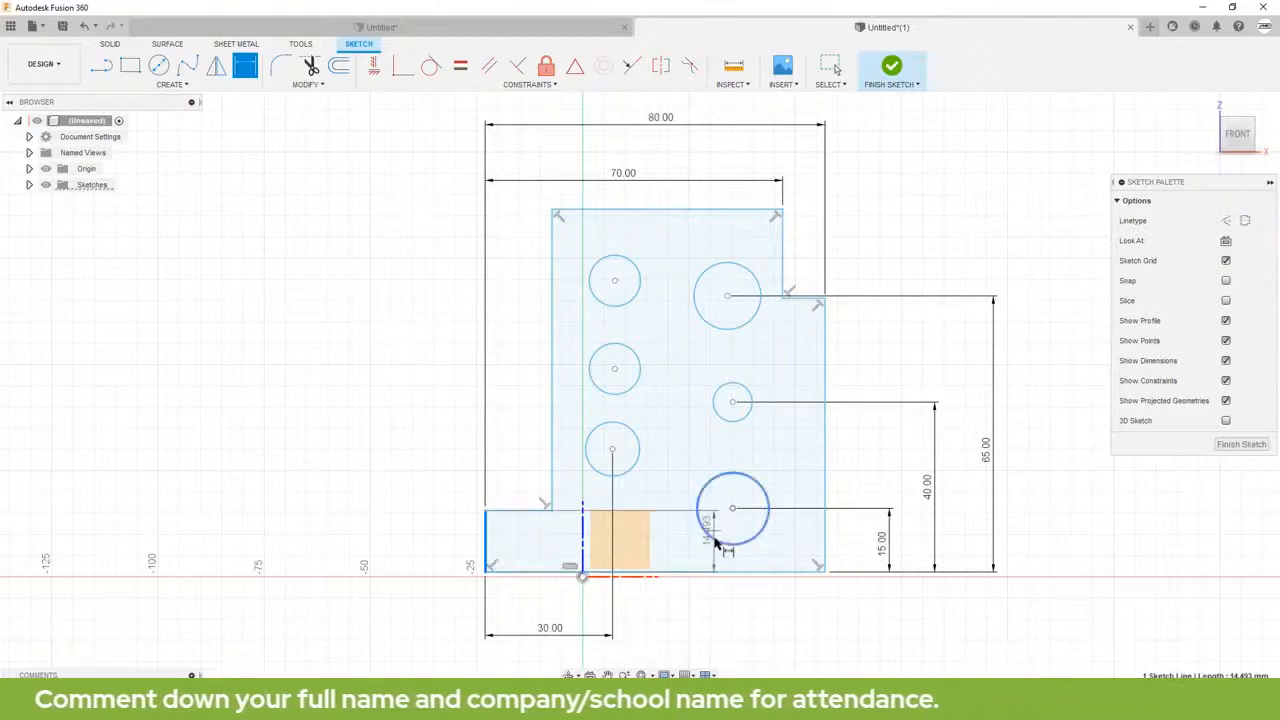
click(733, 511)
scroll(667, 648, down, 1)
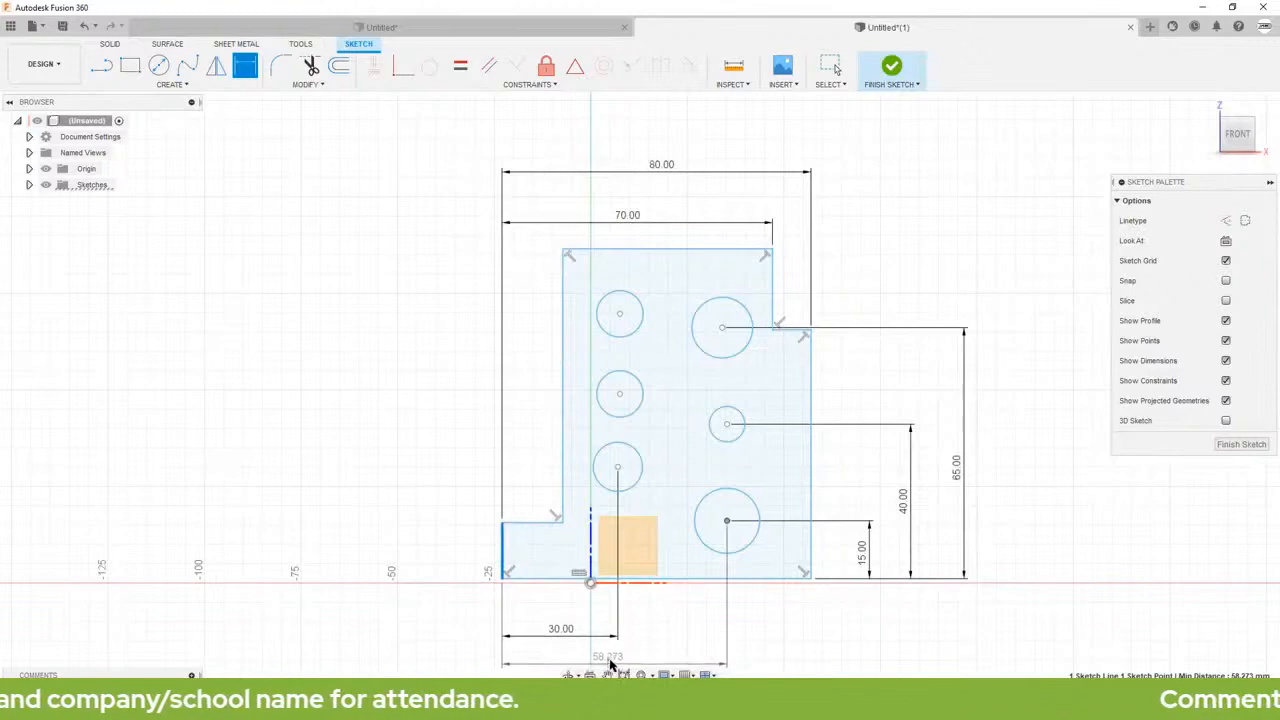
middle_drag(645, 638, 677, 550)
click(661, 576)
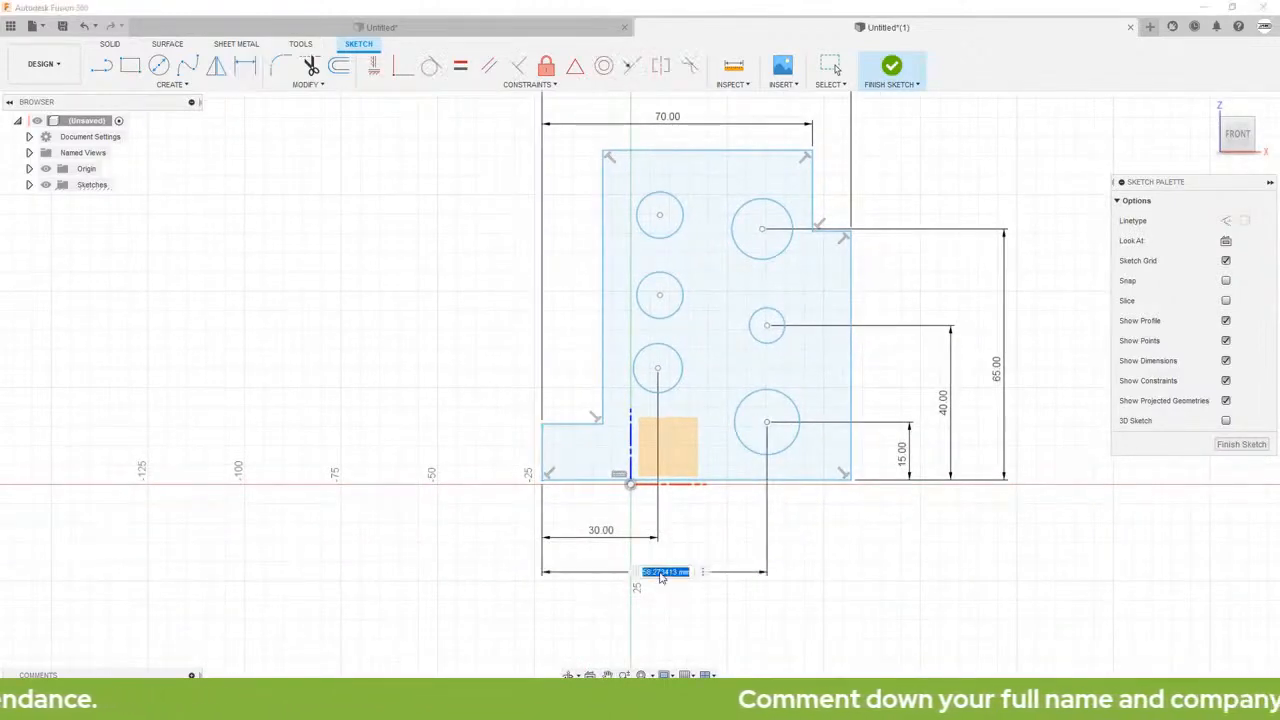
text(55)
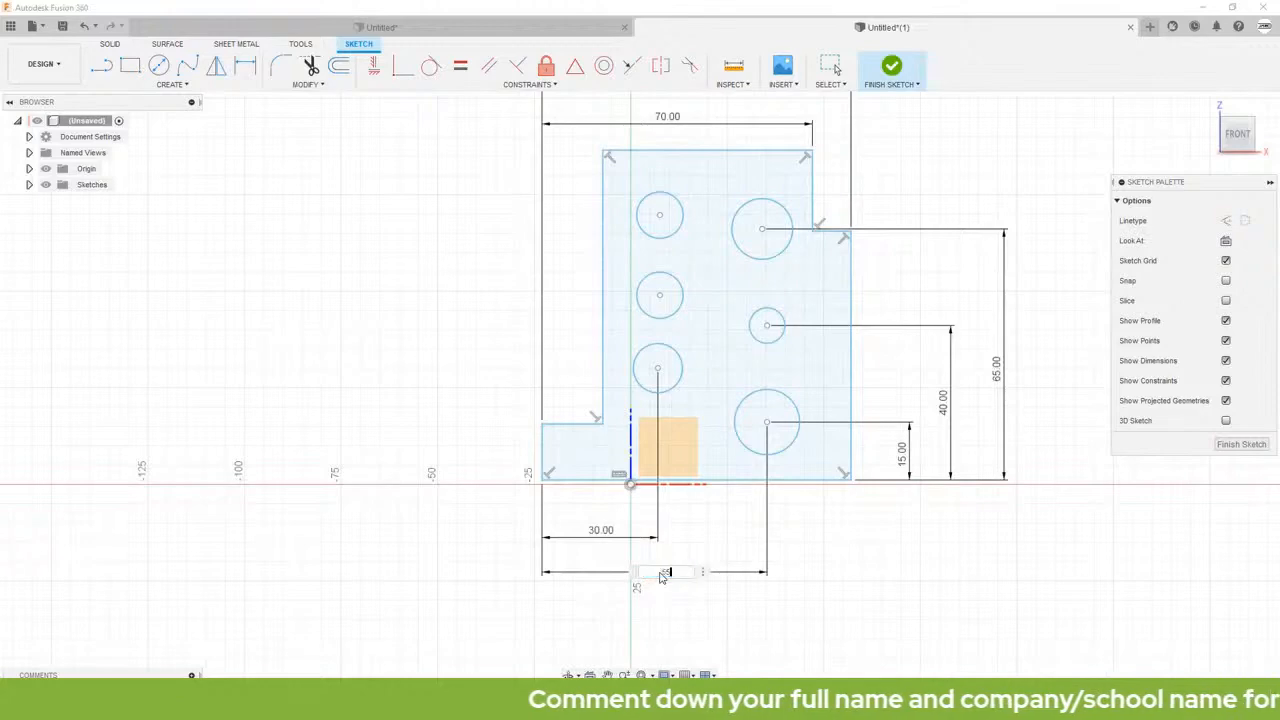
key(Return)
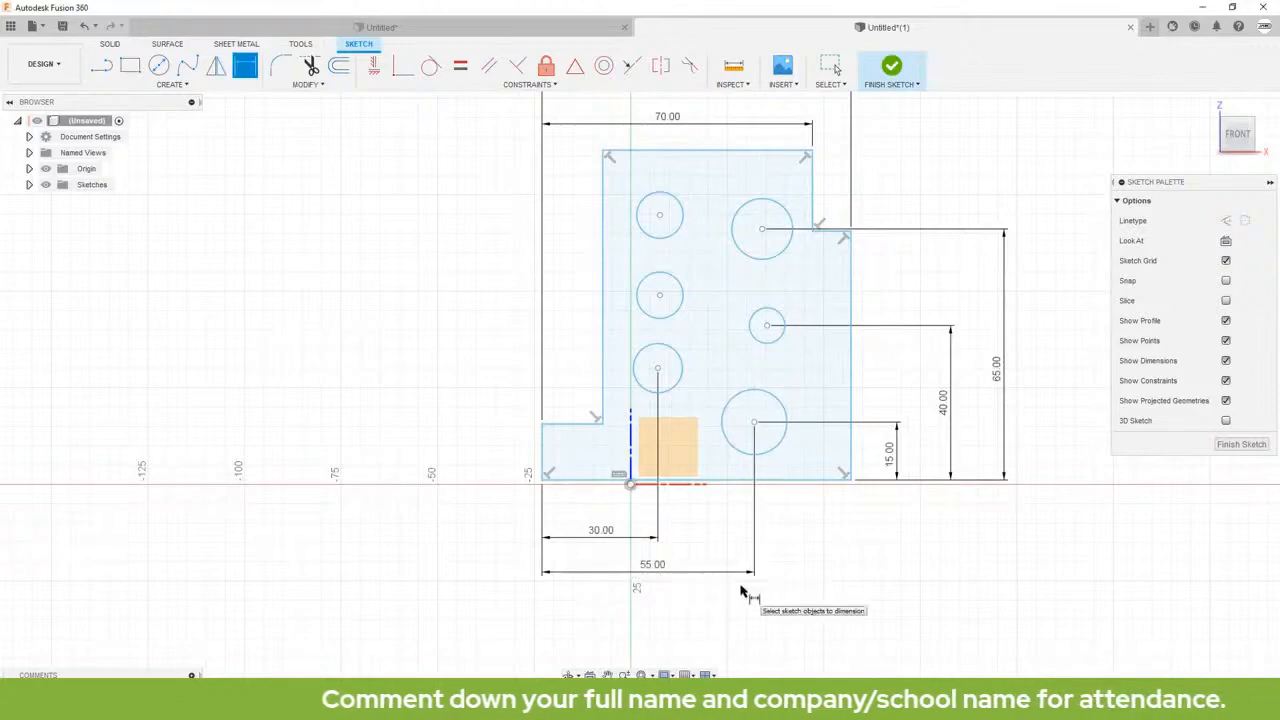
Step: Dimension the width of the lower-left ledge, from its left edge to the profile's long left edge, as 10 mm
click(545, 448)
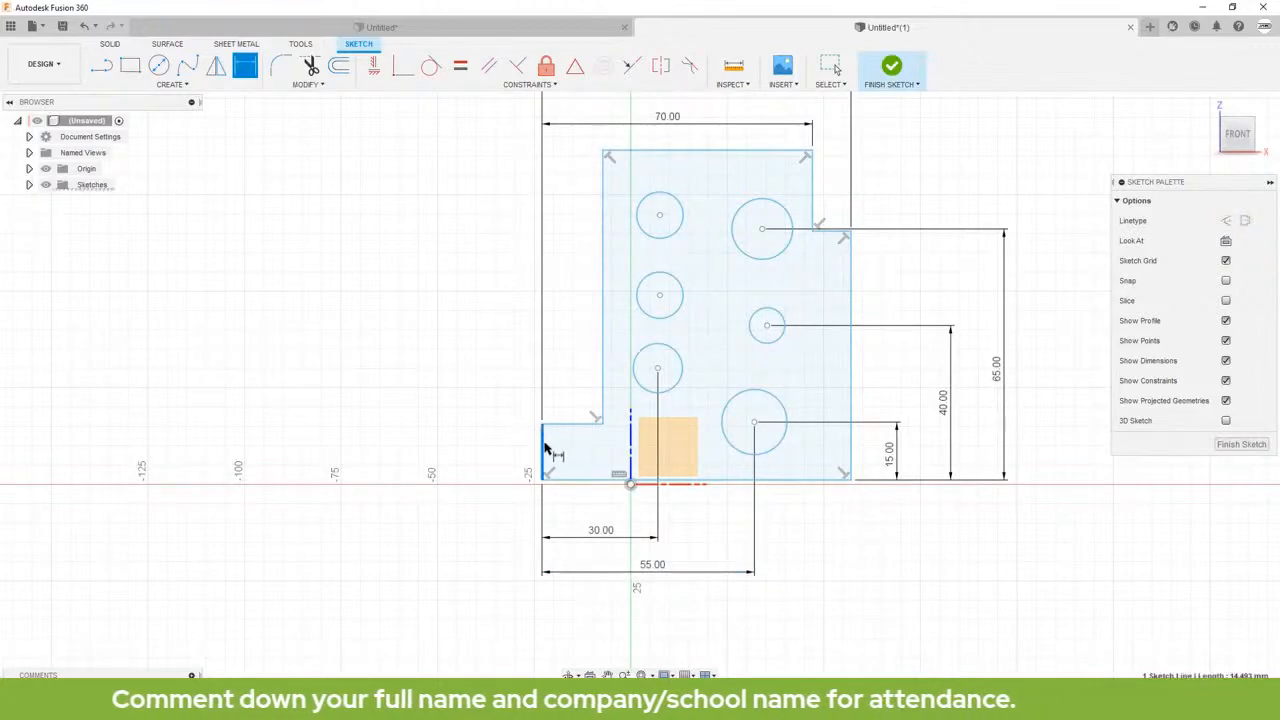
click(602, 360)
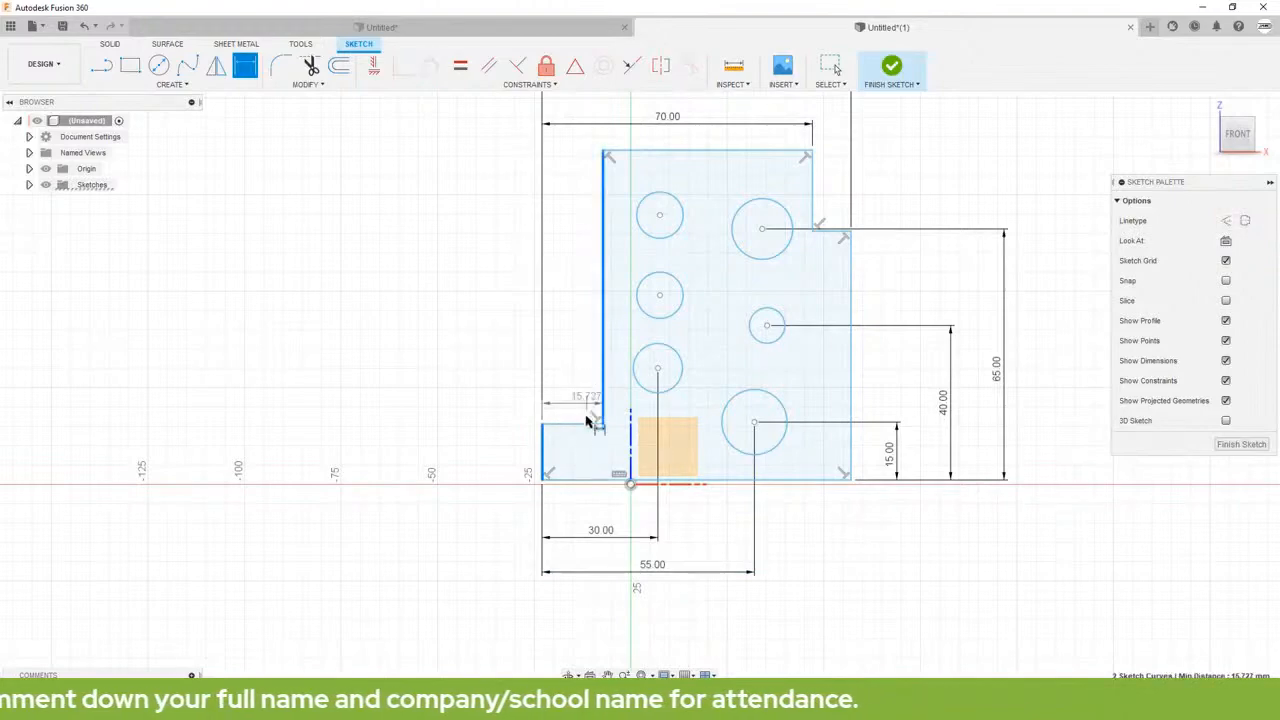
click(577, 512)
key(BackSpace)
text(10)
key(Return)
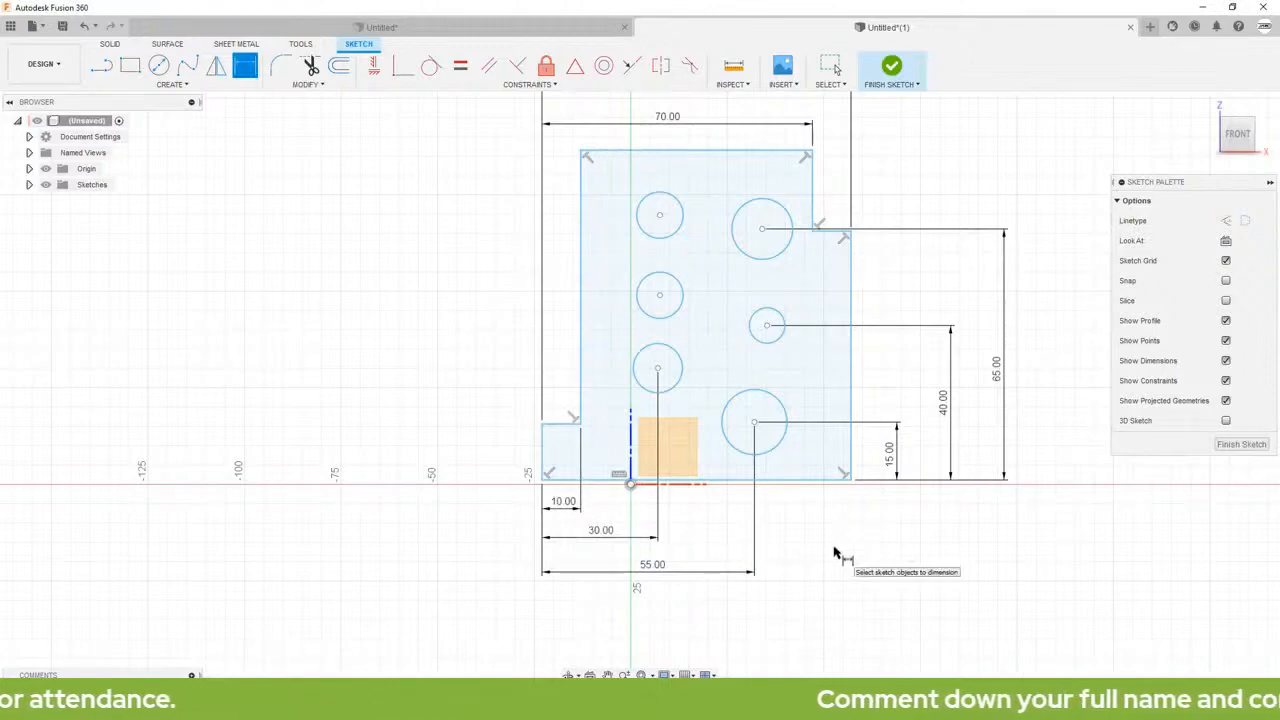
Step: Dimension the upper-right circle's diameter as 12 mm
click(787, 215)
click(897, 160)
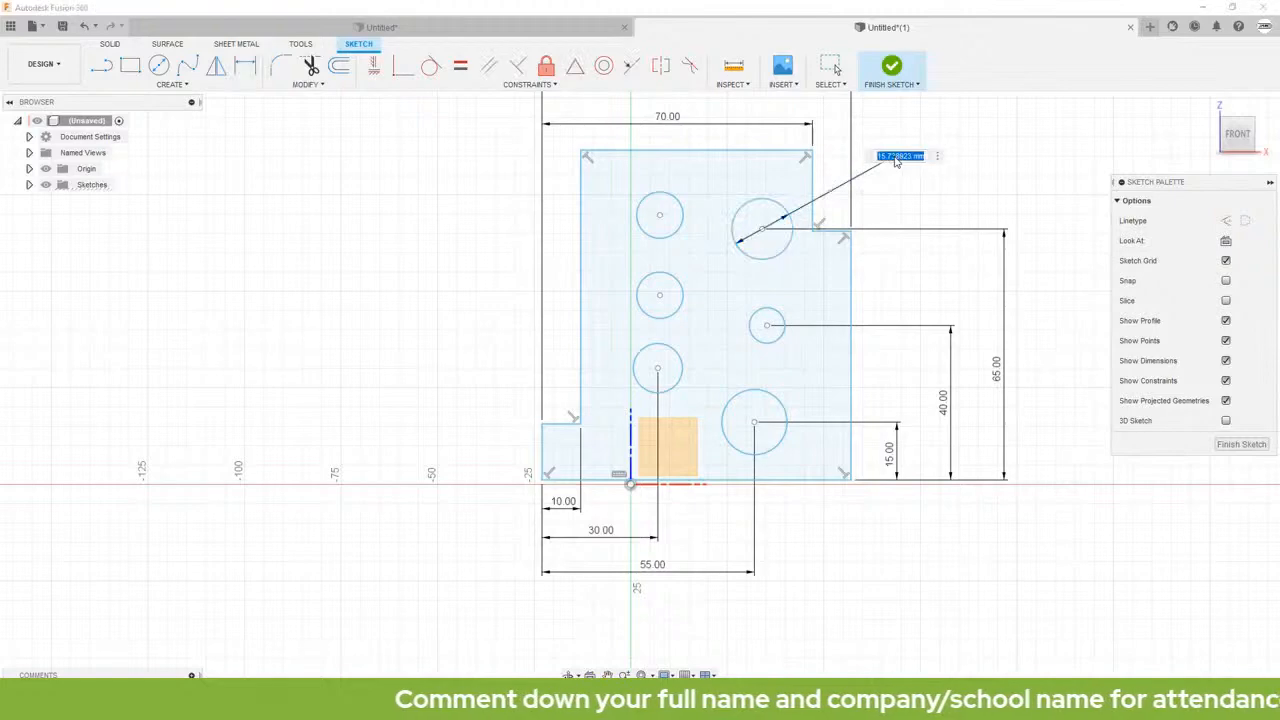
text(12)
key(Return)
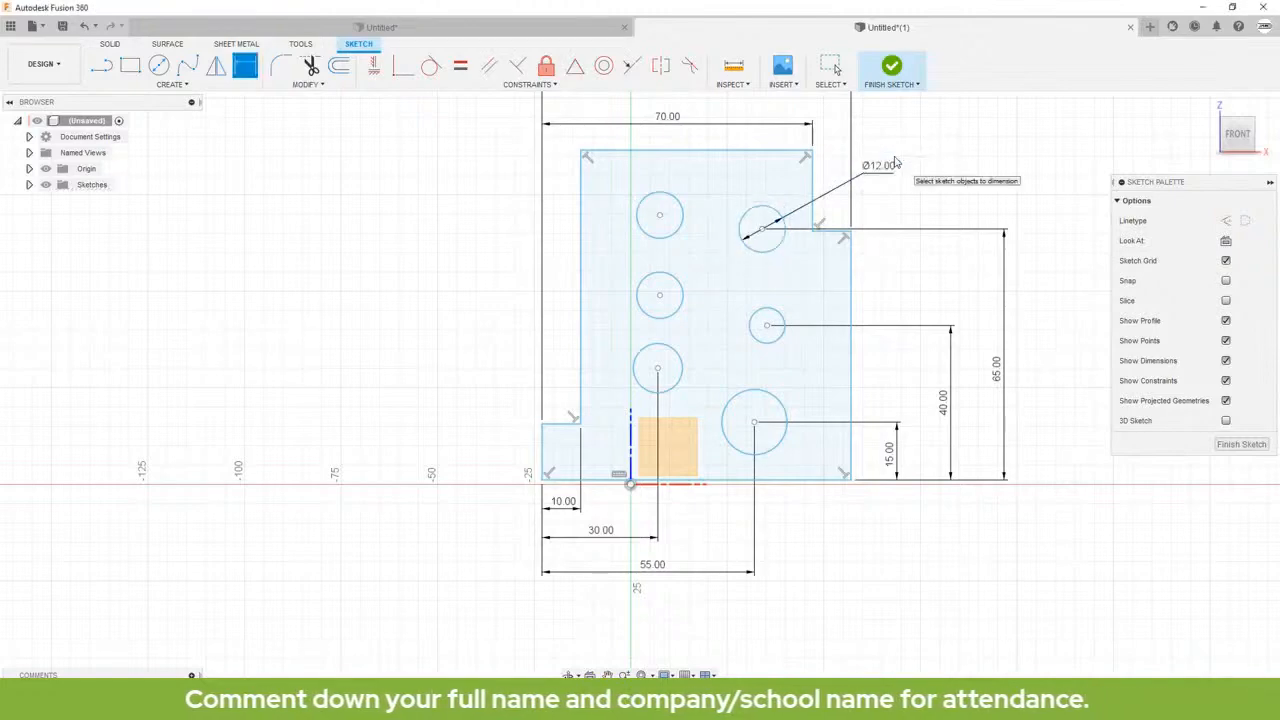
scroll(926, 152, up, 1)
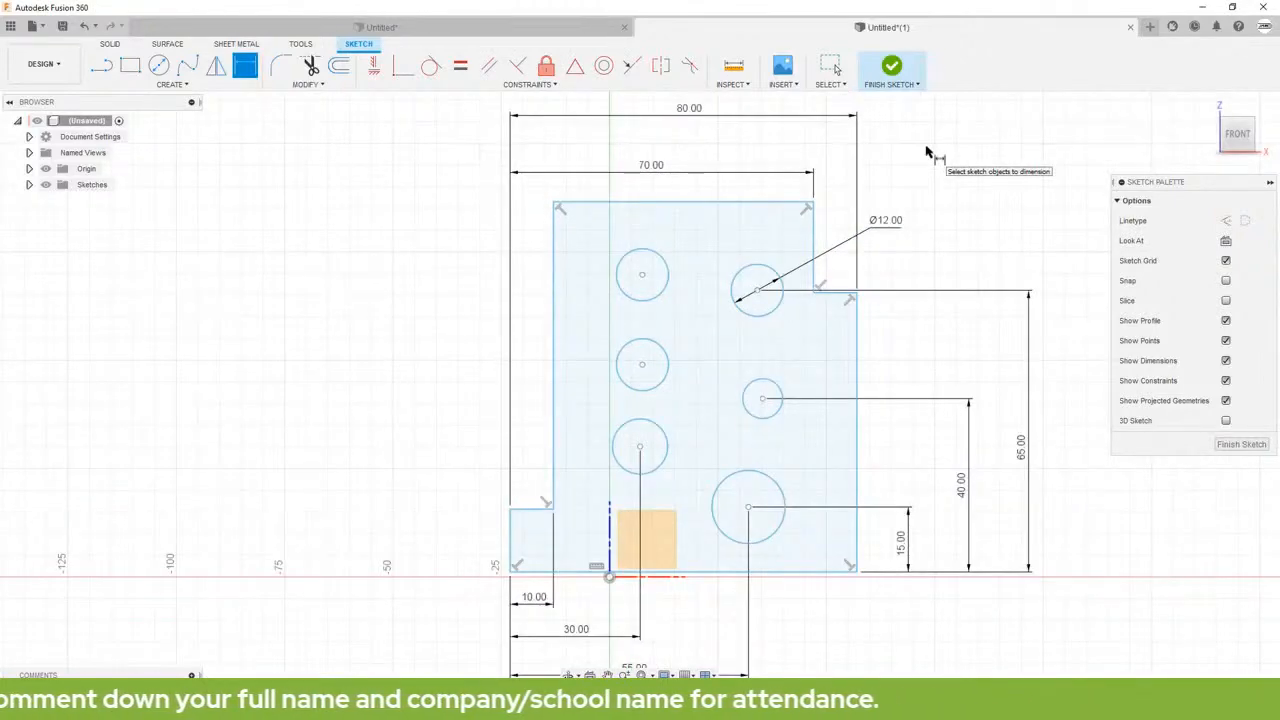
key(Escape)
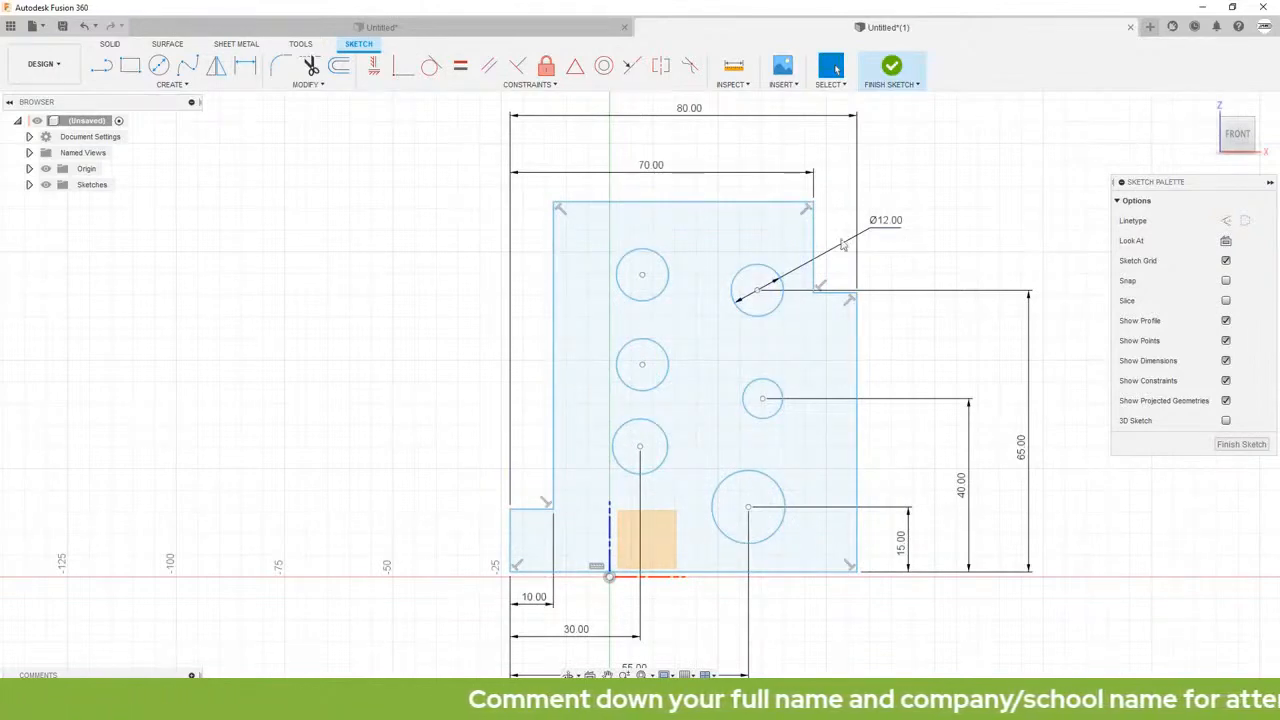
Step: Apply Equal constraints between the 12 mm upper-right circle and each of the other five circles
click(460, 66)
click(767, 270)
click(777, 387)
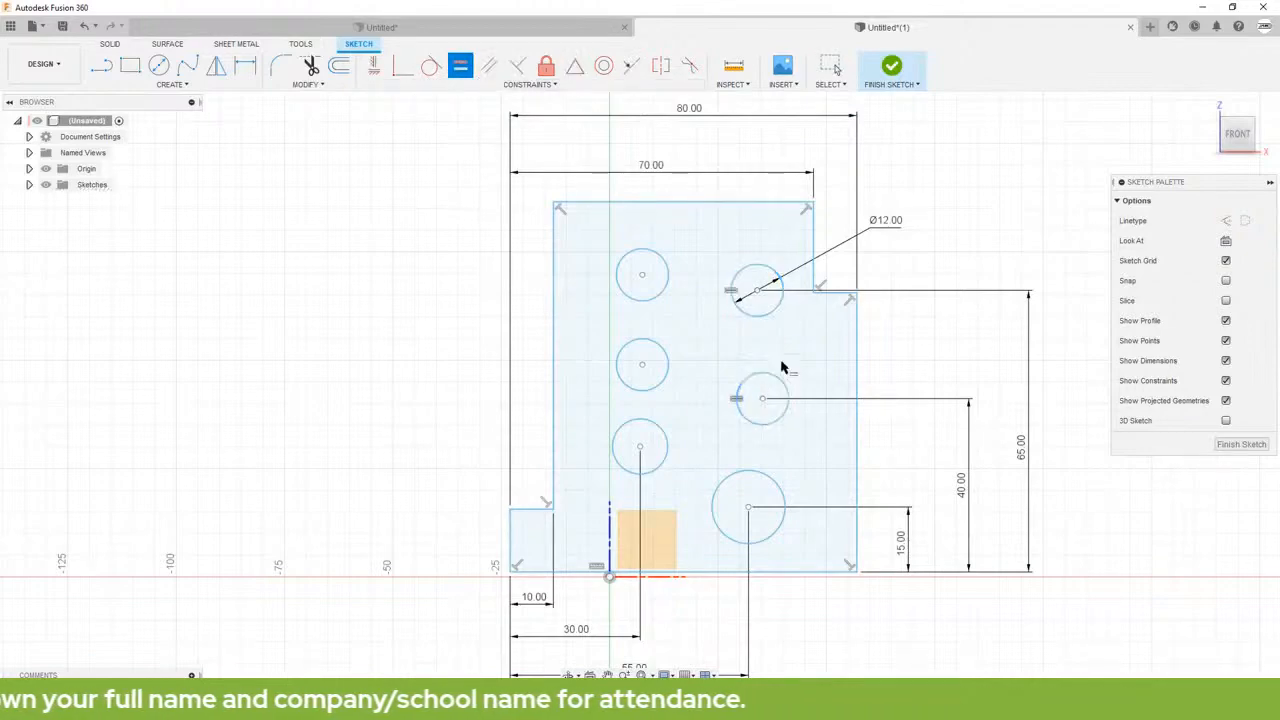
click(771, 314)
click(783, 505)
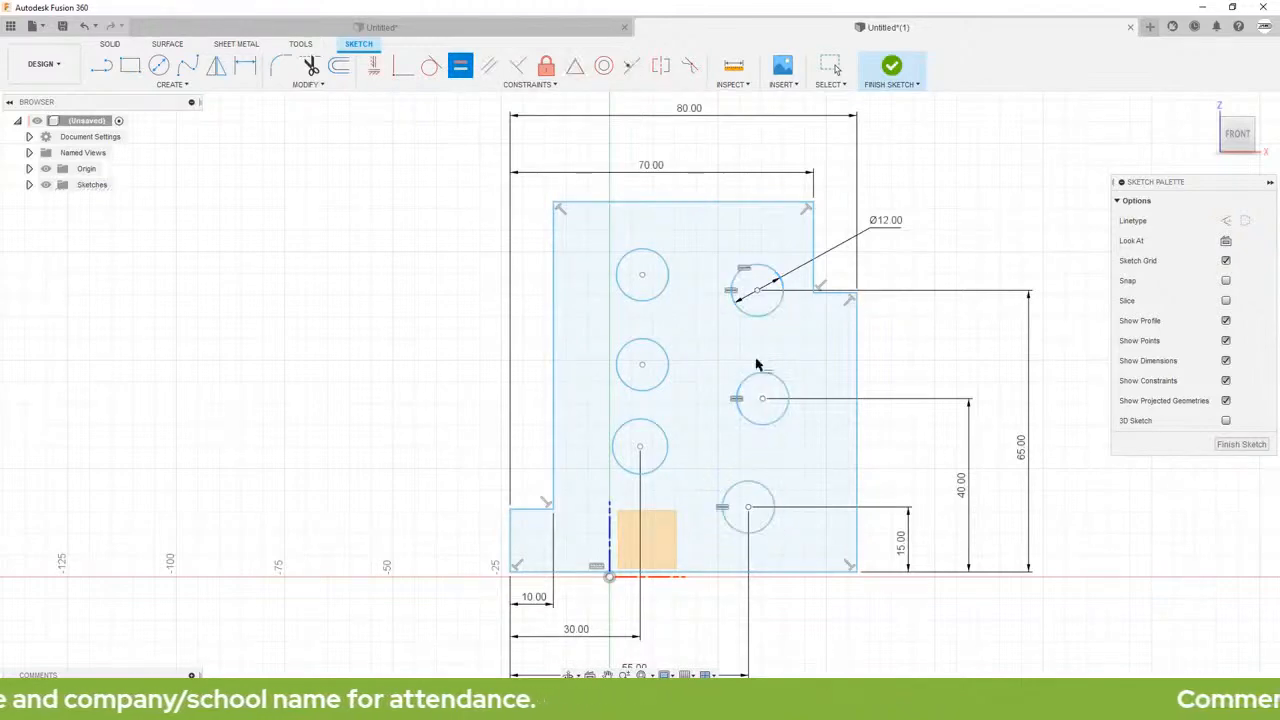
click(769, 316)
click(666, 371)
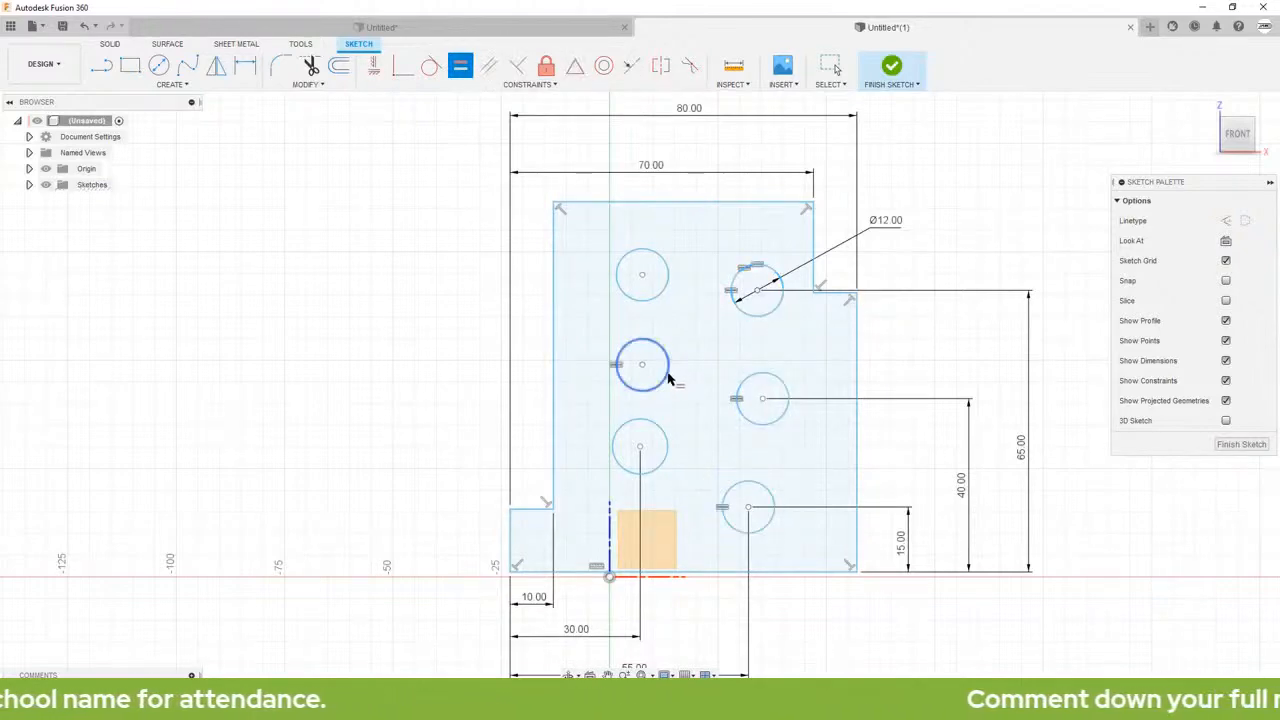
click(745, 320)
click(667, 290)
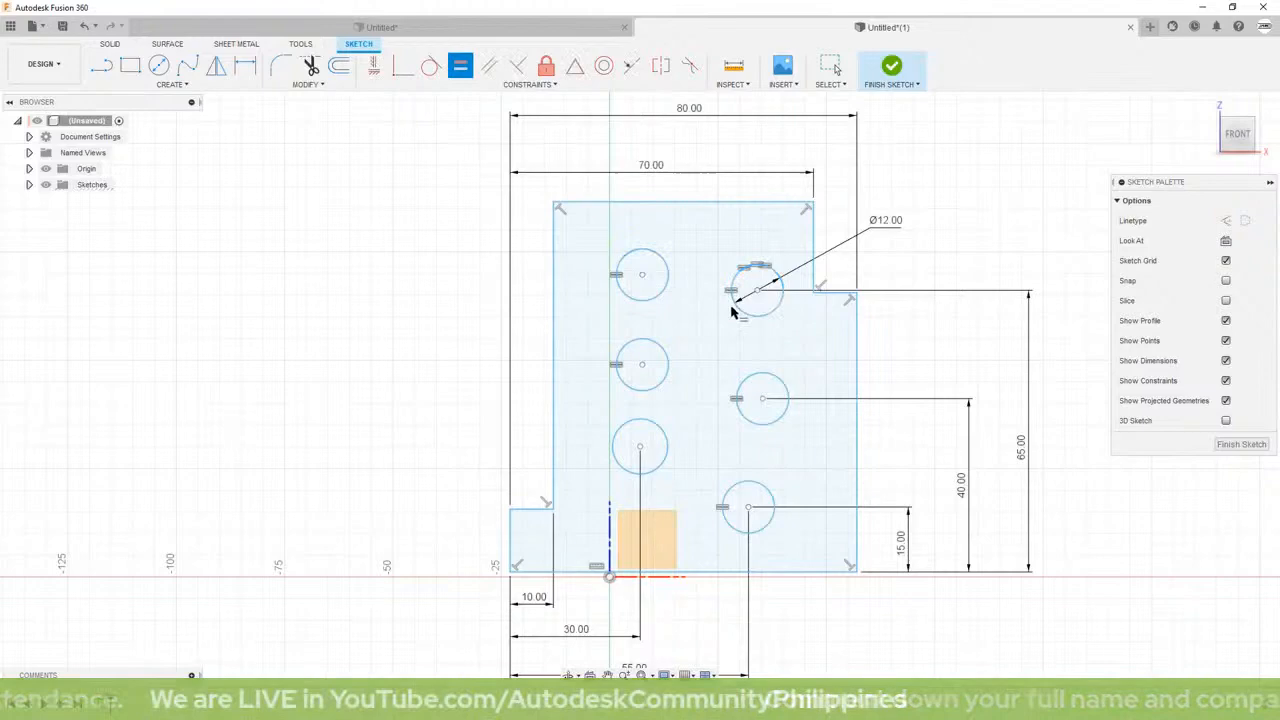
click(741, 314)
click(665, 438)
key(Escape)
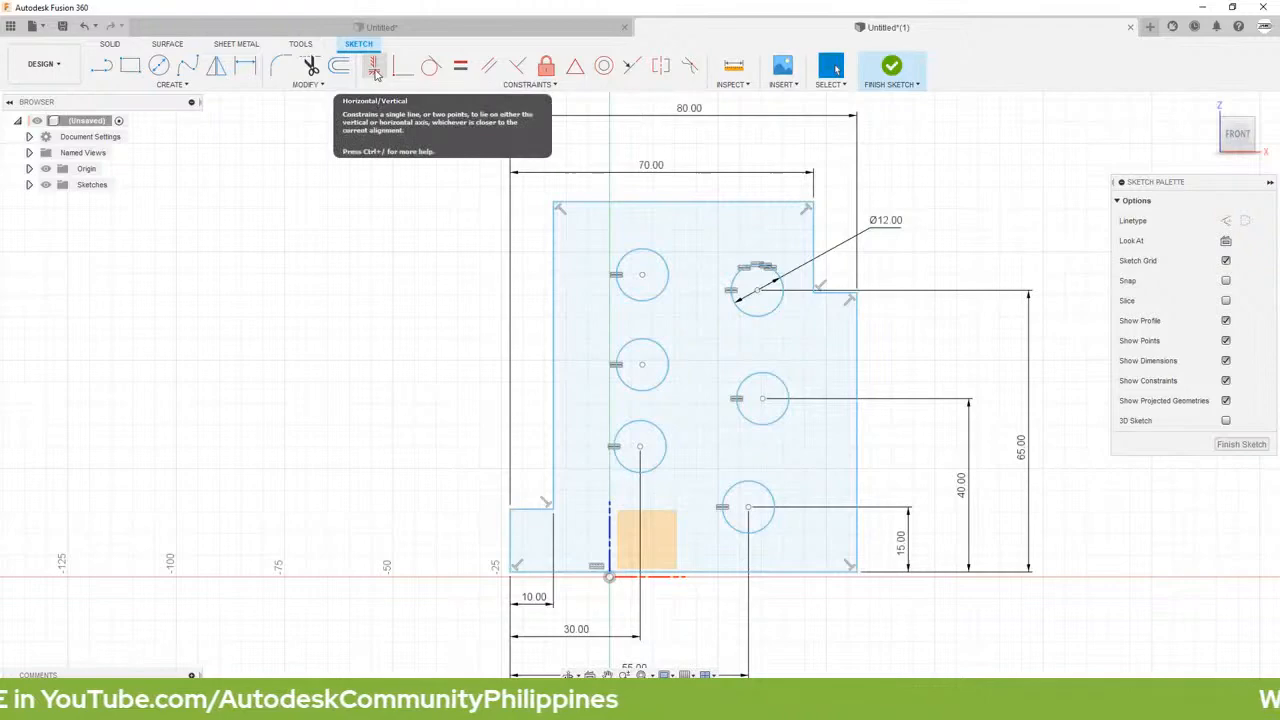
Step: Apply Horizontal constraints between the two circle centers in each of the upper, middle and lower rows
click(375, 68)
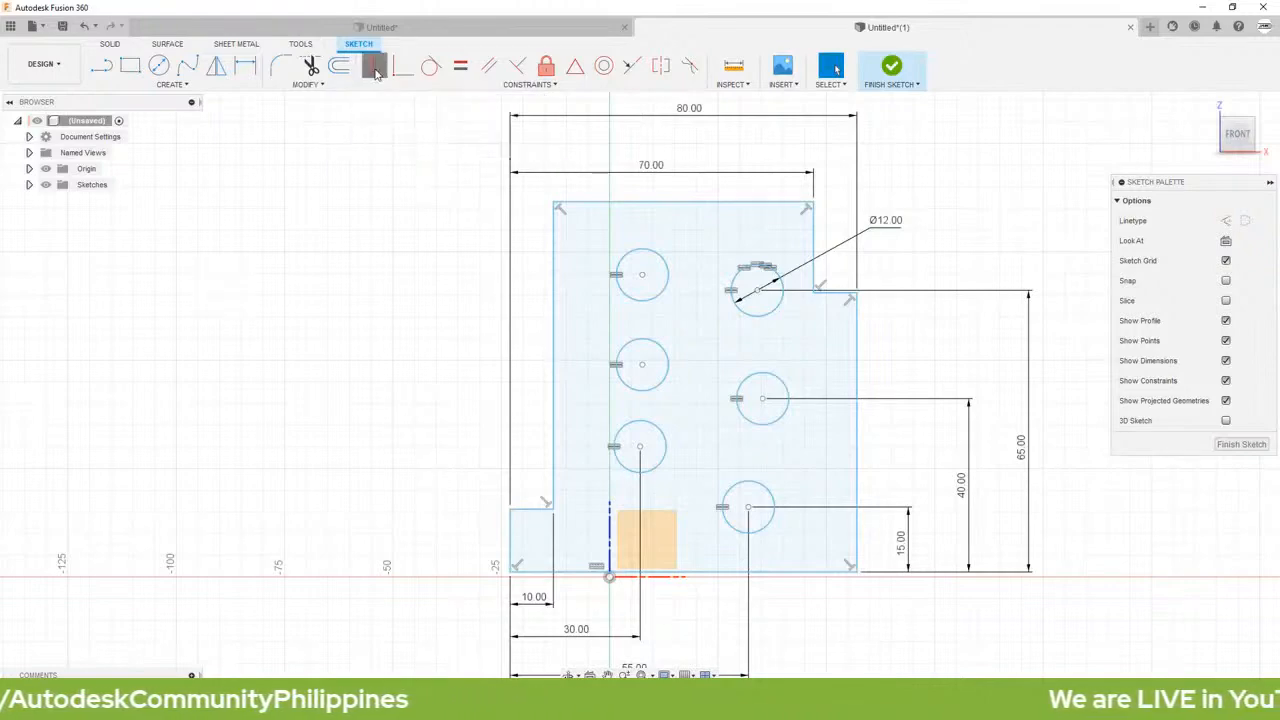
click(642, 277)
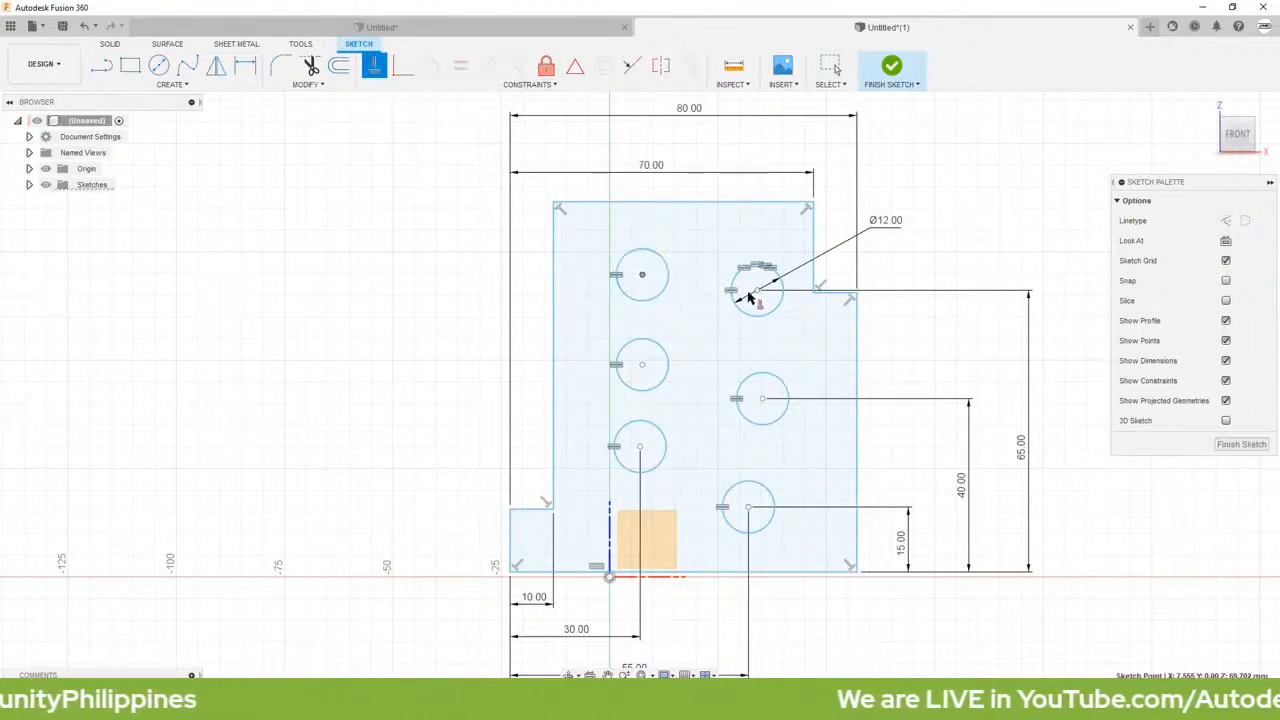
click(757, 289)
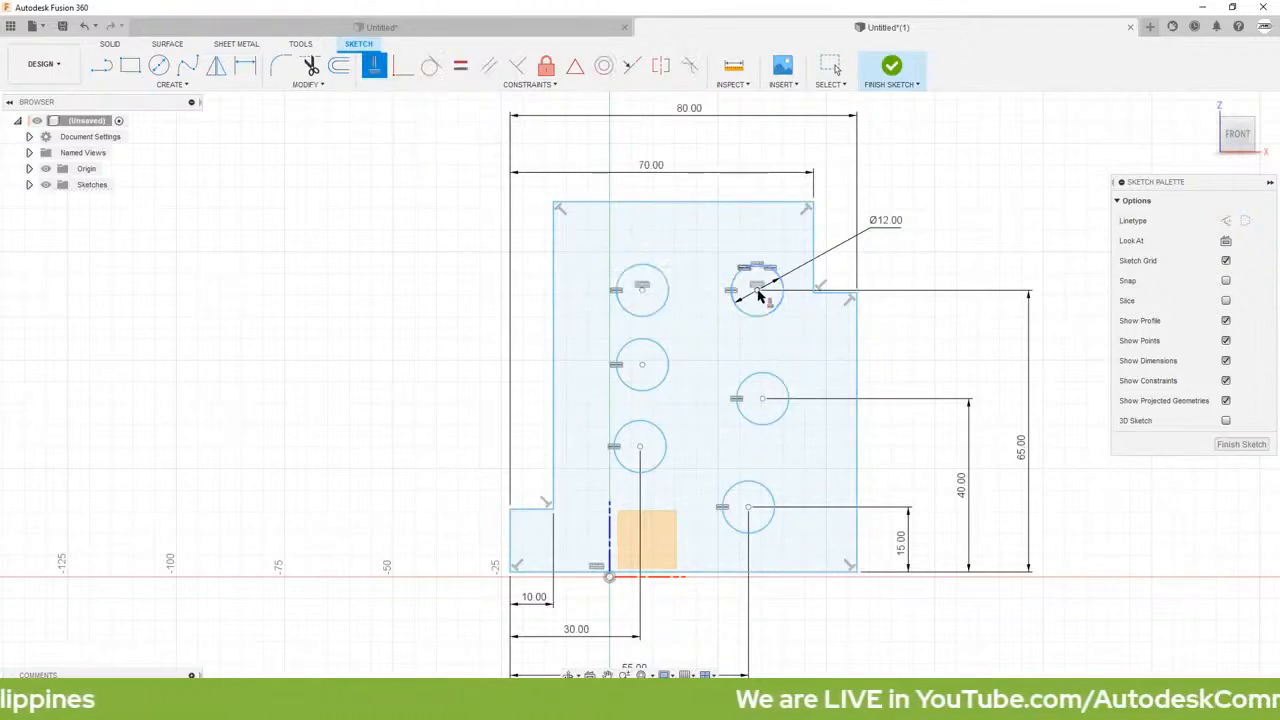
click(643, 366)
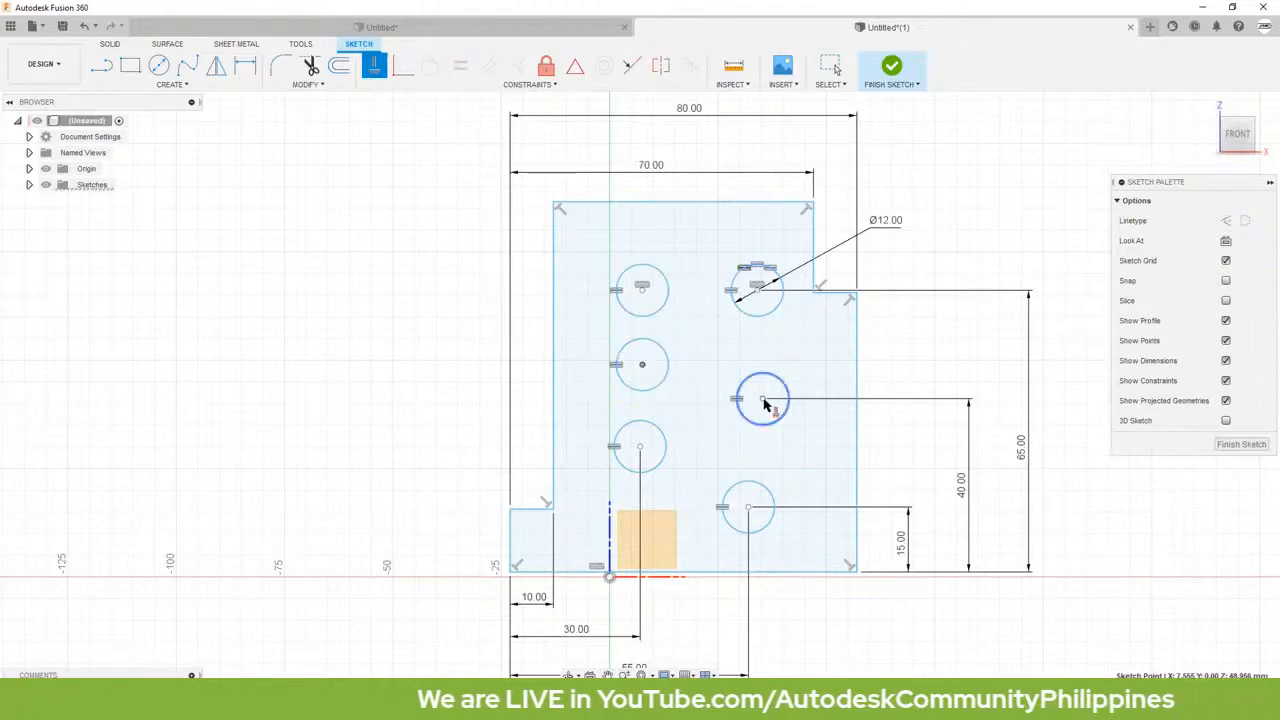
click(763, 400)
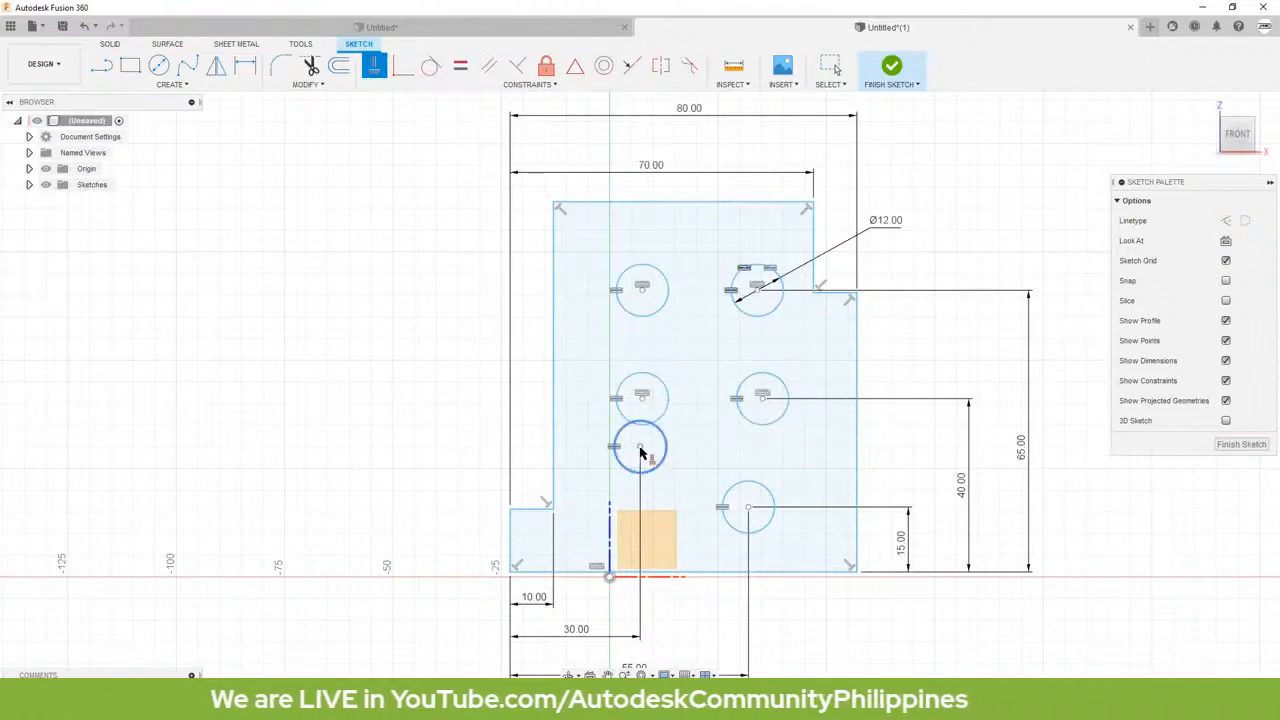
click(641, 449)
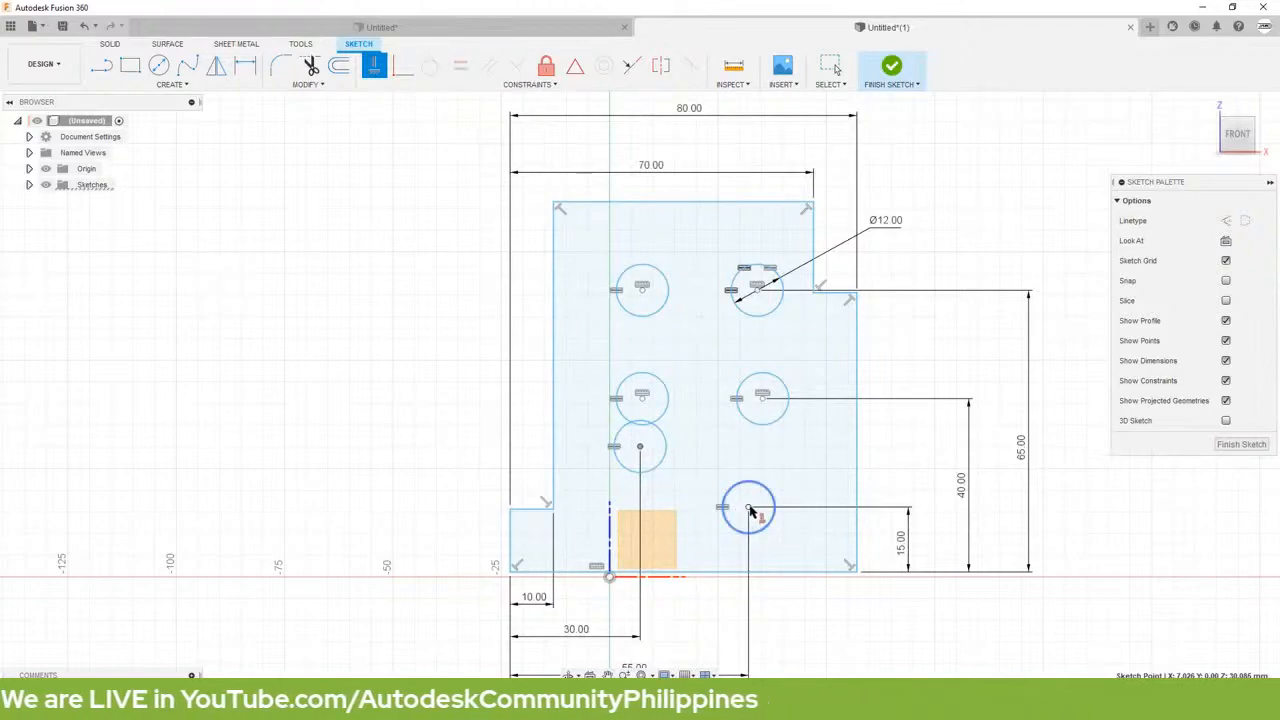
click(749, 508)
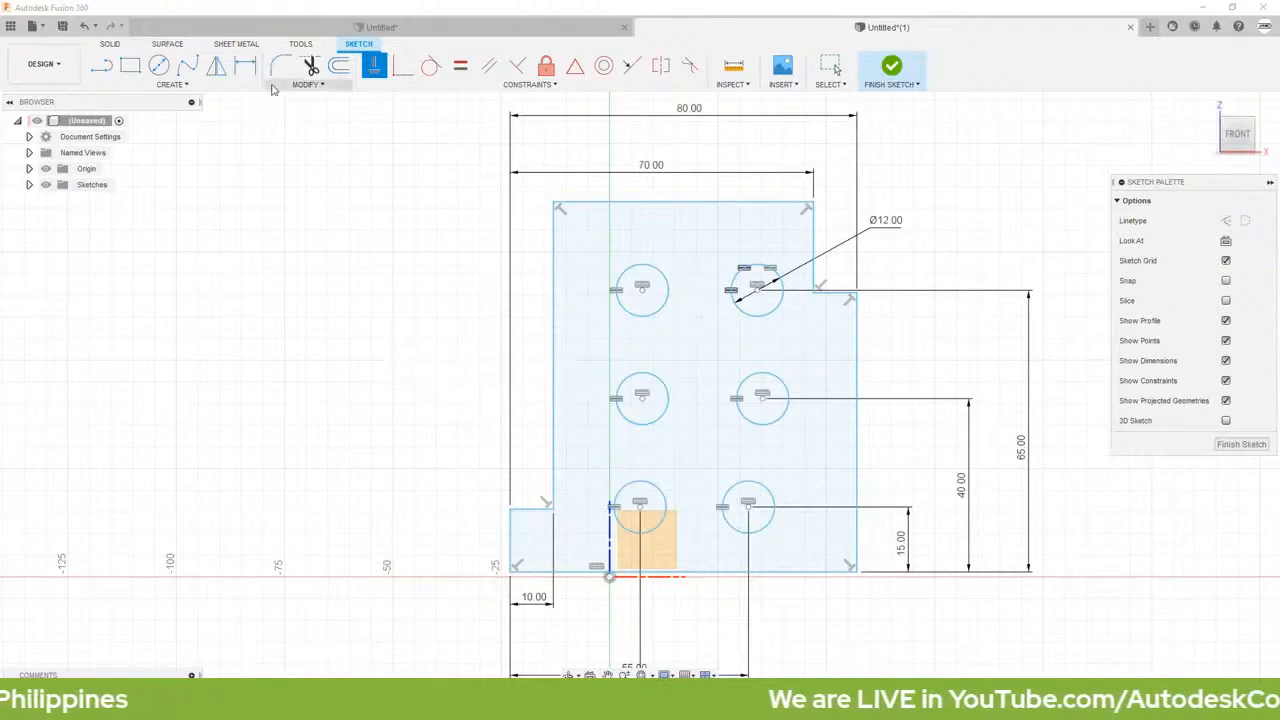
Step: Dimension the profile's overall height, from its lowest edge to its uppermost edge, as 80 mm
click(245, 66)
click(695, 205)
click(786, 571)
click(1089, 376)
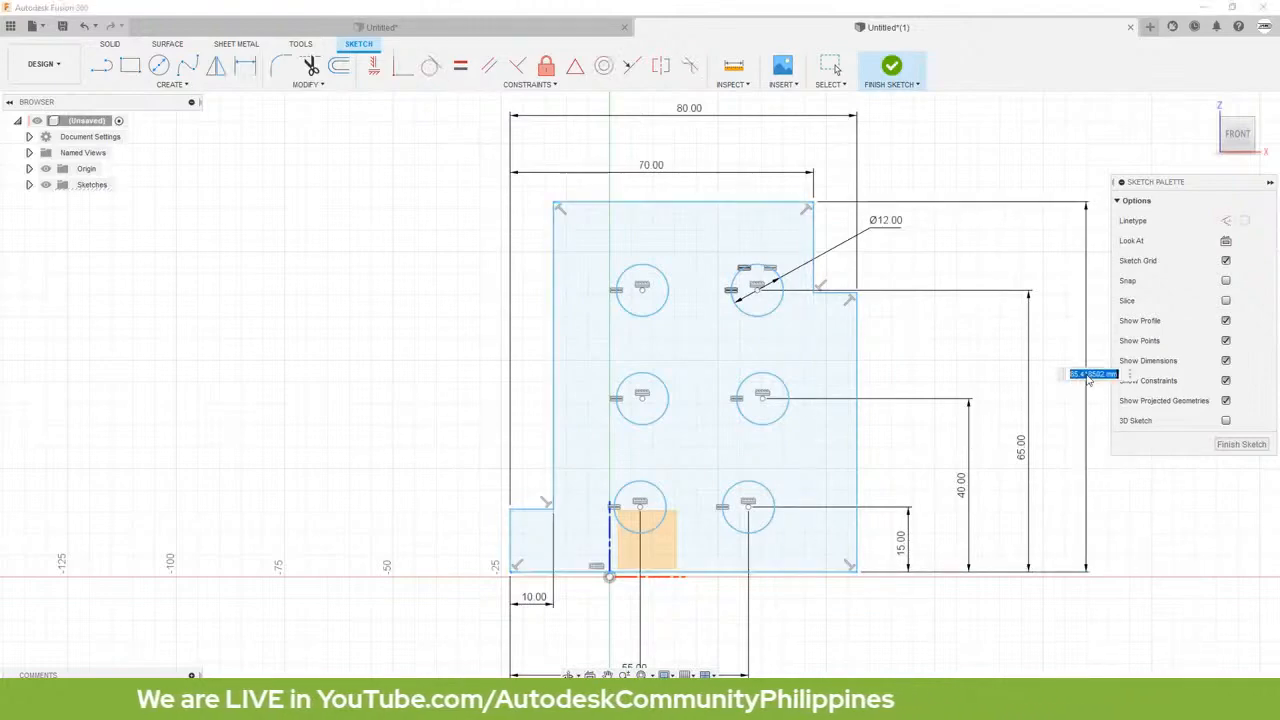
text(80)
key(Return)
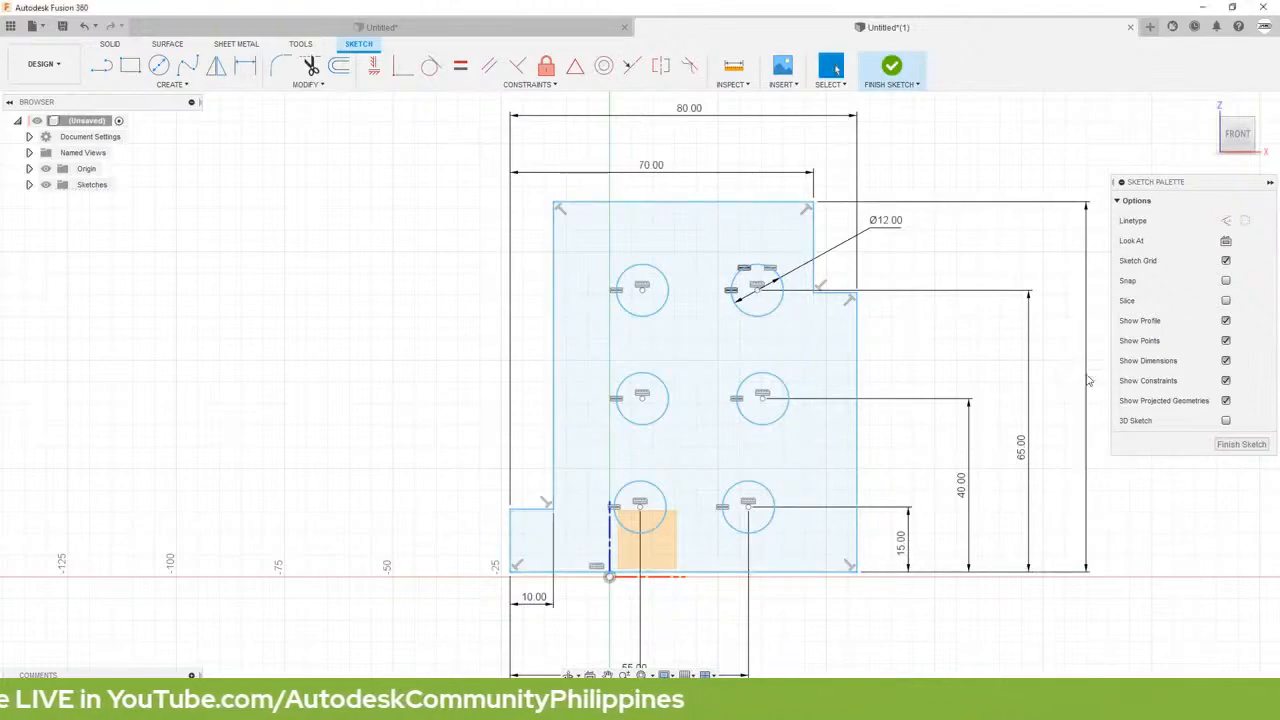
key(Escape)
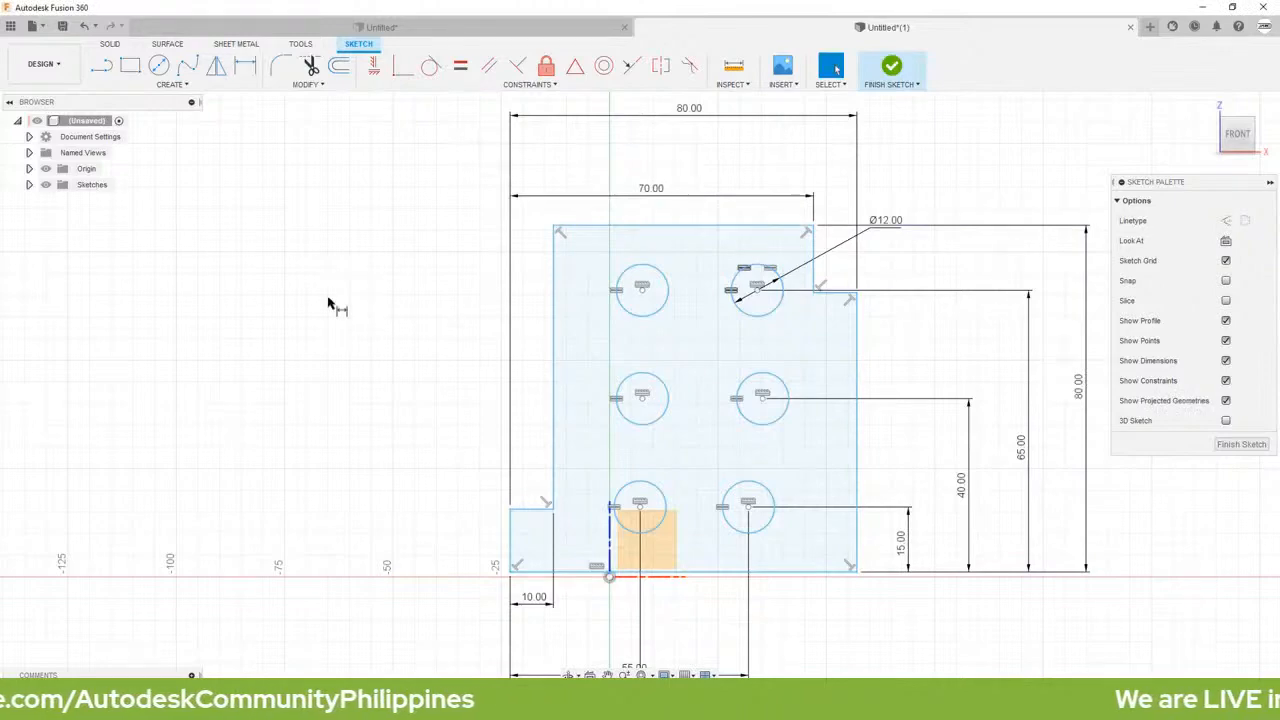
Step: Shift the profile's uppermost edge slightly to test whether the sketch can still move
scroll(332, 303, up, 1)
click(631, 238)
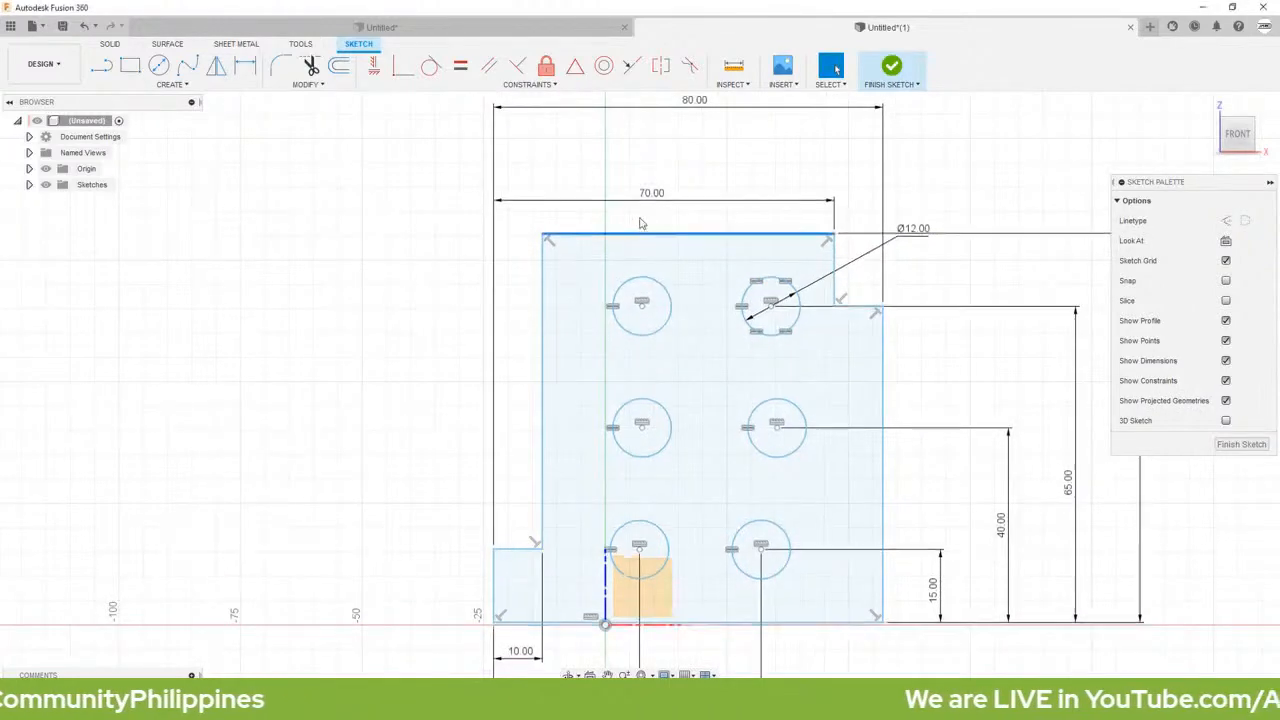
drag(644, 214, 645, 237)
click(423, 383)
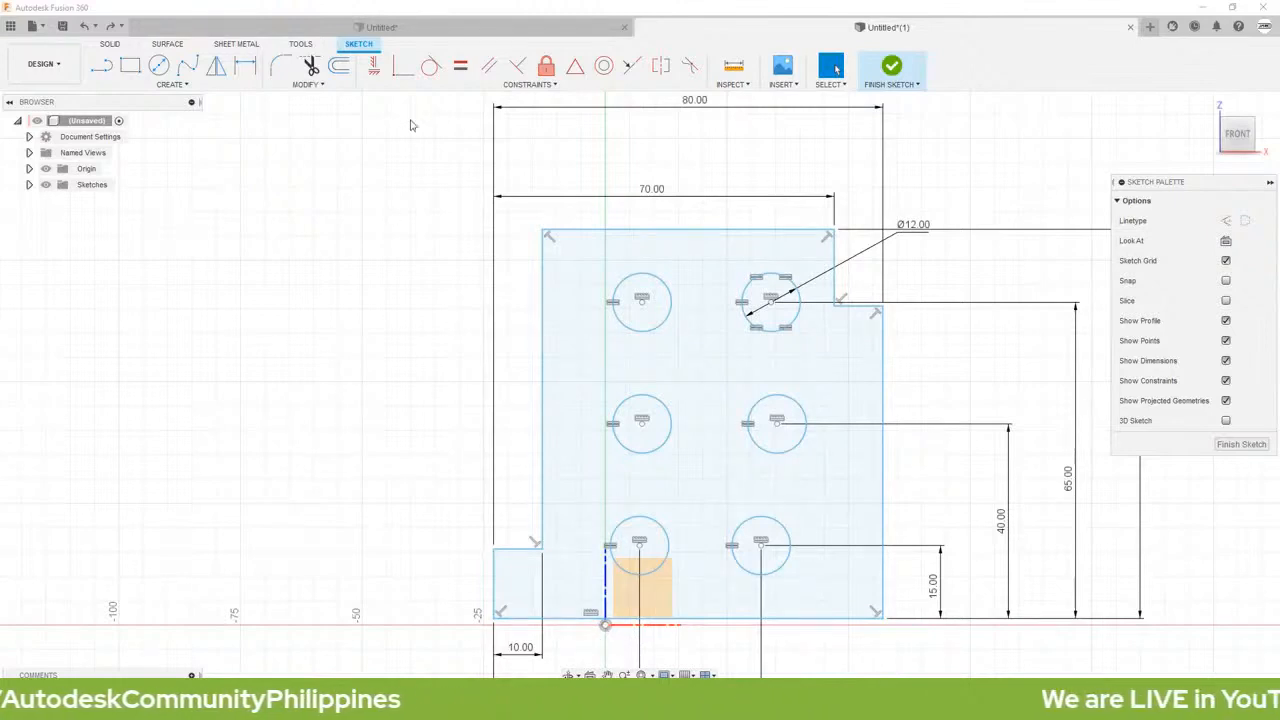
Step: Apply a Coincident constraint between the sketch origin and the midpoint of the profile's long bottom edge
click(402, 66)
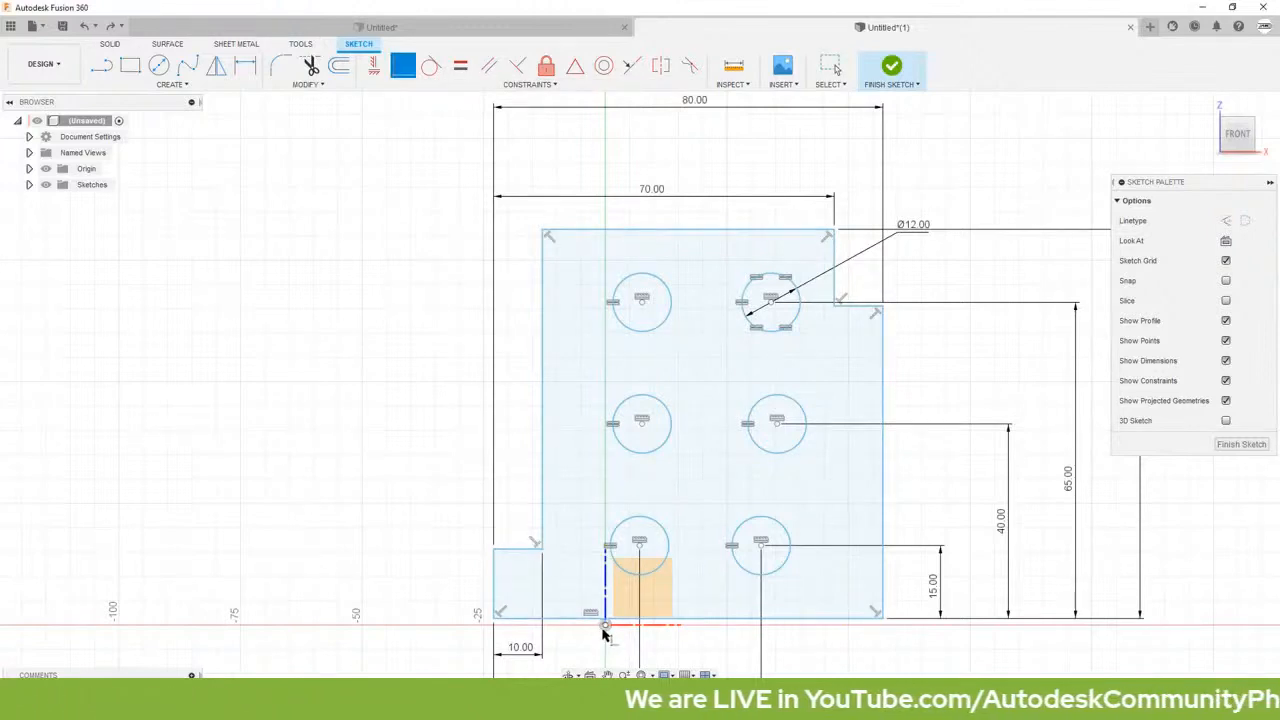
click(605, 626)
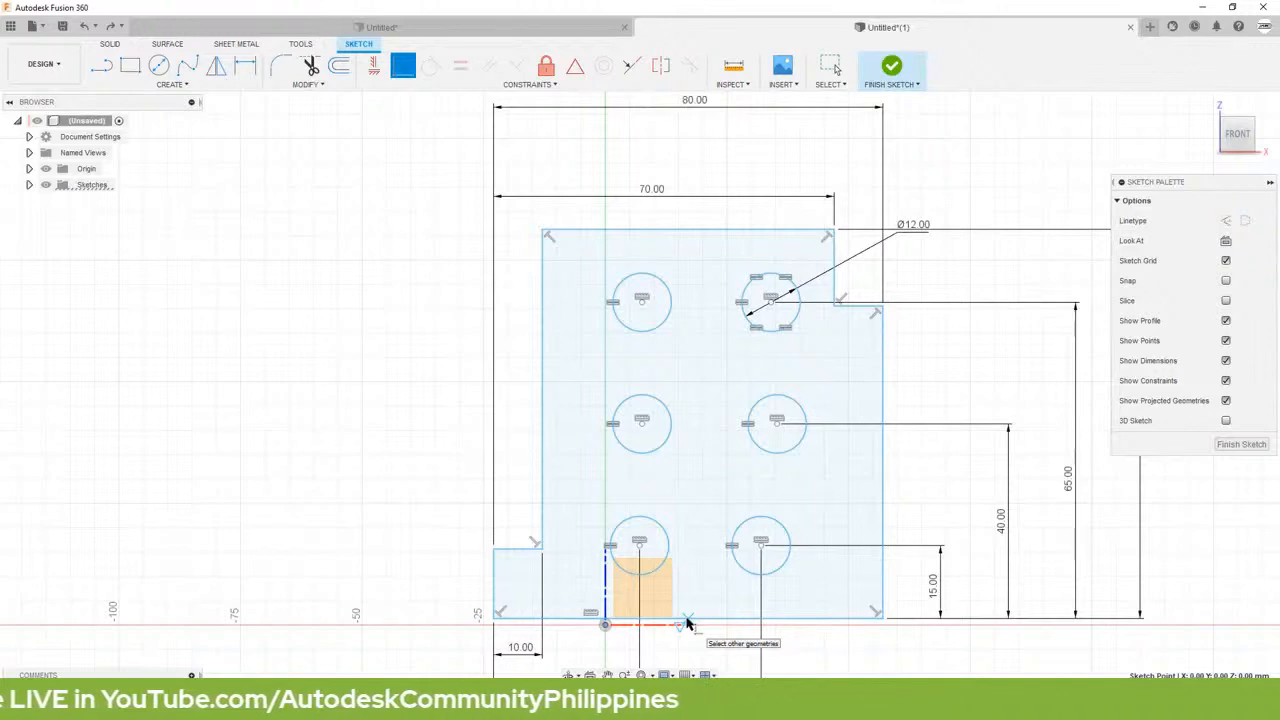
click(688, 621)
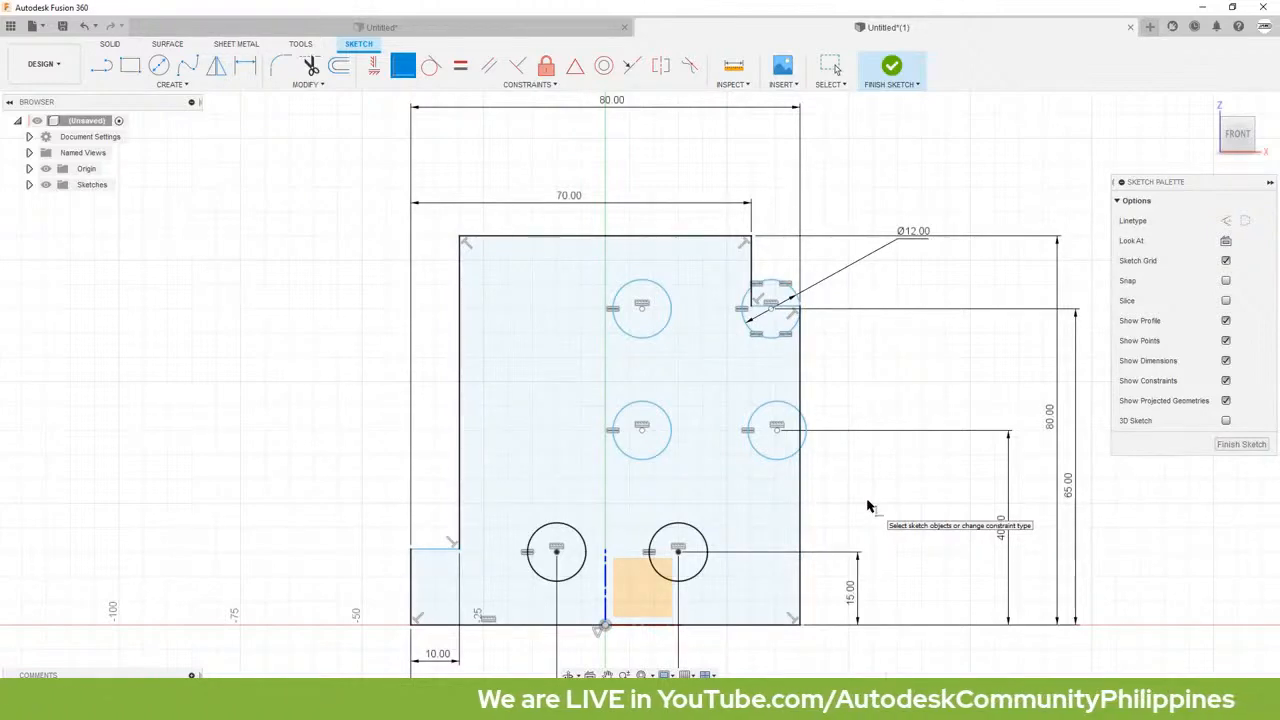
Step: Apply Vertical constraints to align the circle centers in both columns with the lower-left and lower-right circles
click(374, 68)
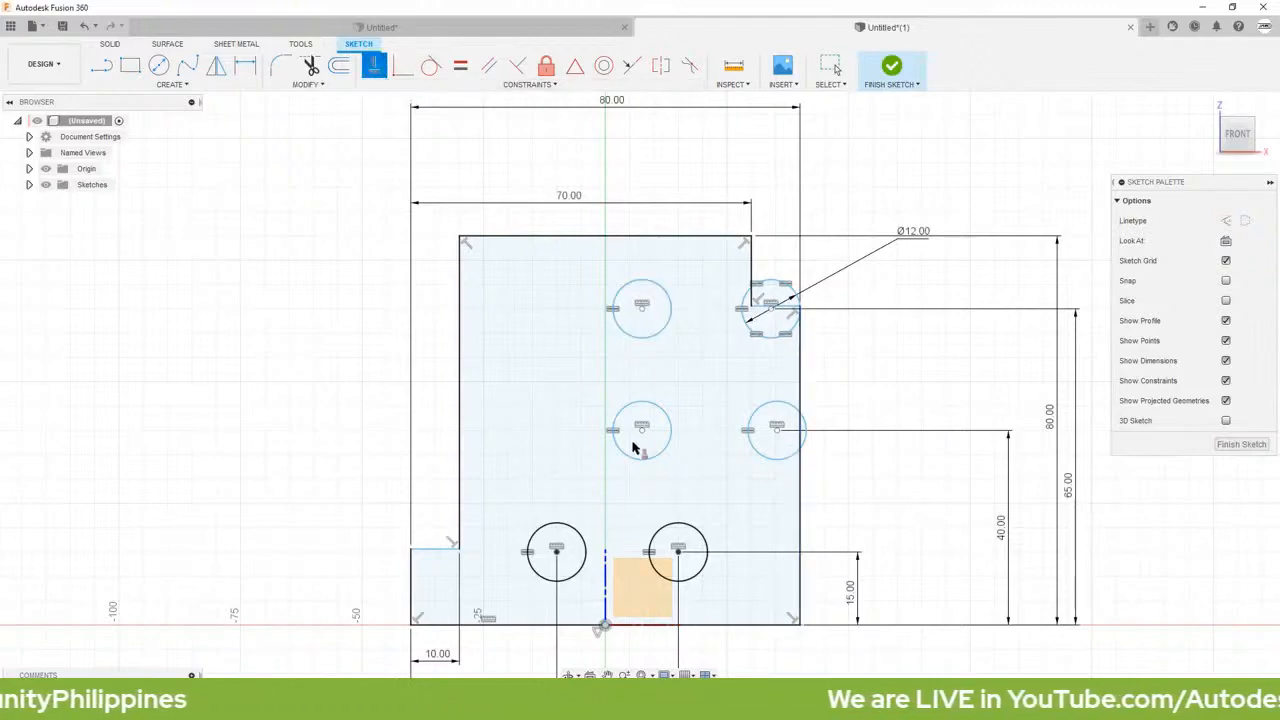
click(557, 551)
click(643, 432)
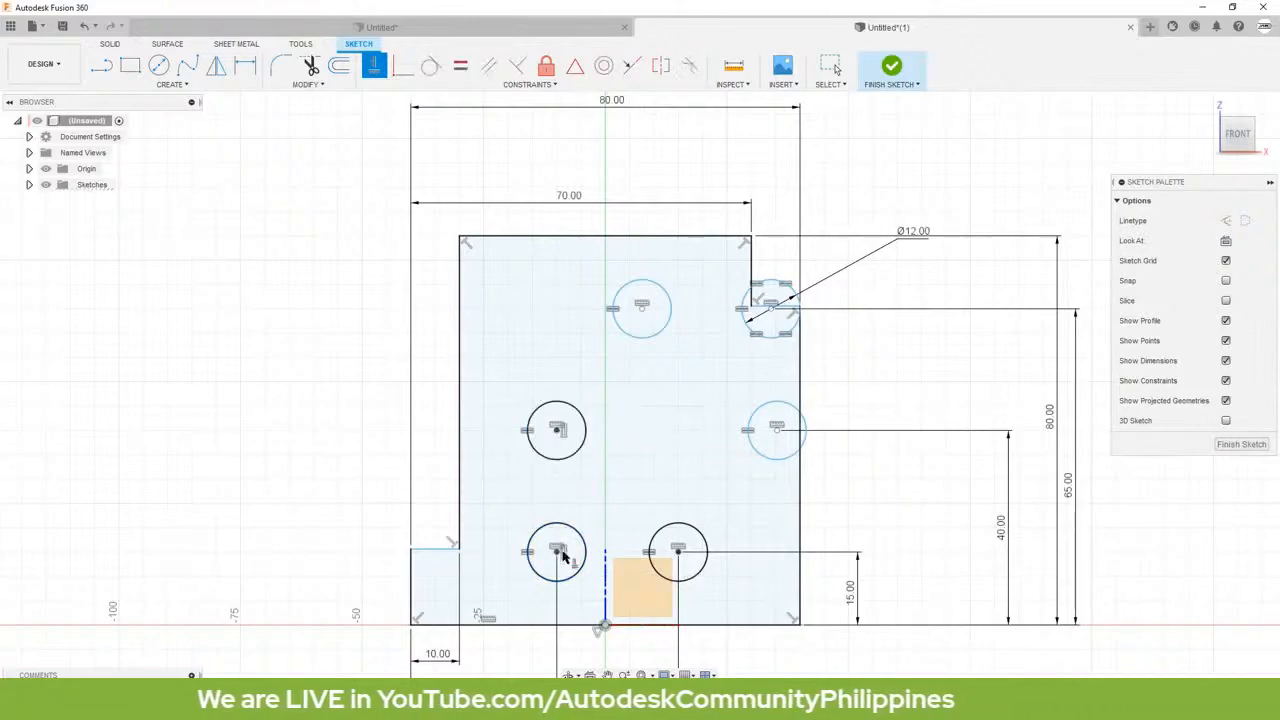
click(645, 313)
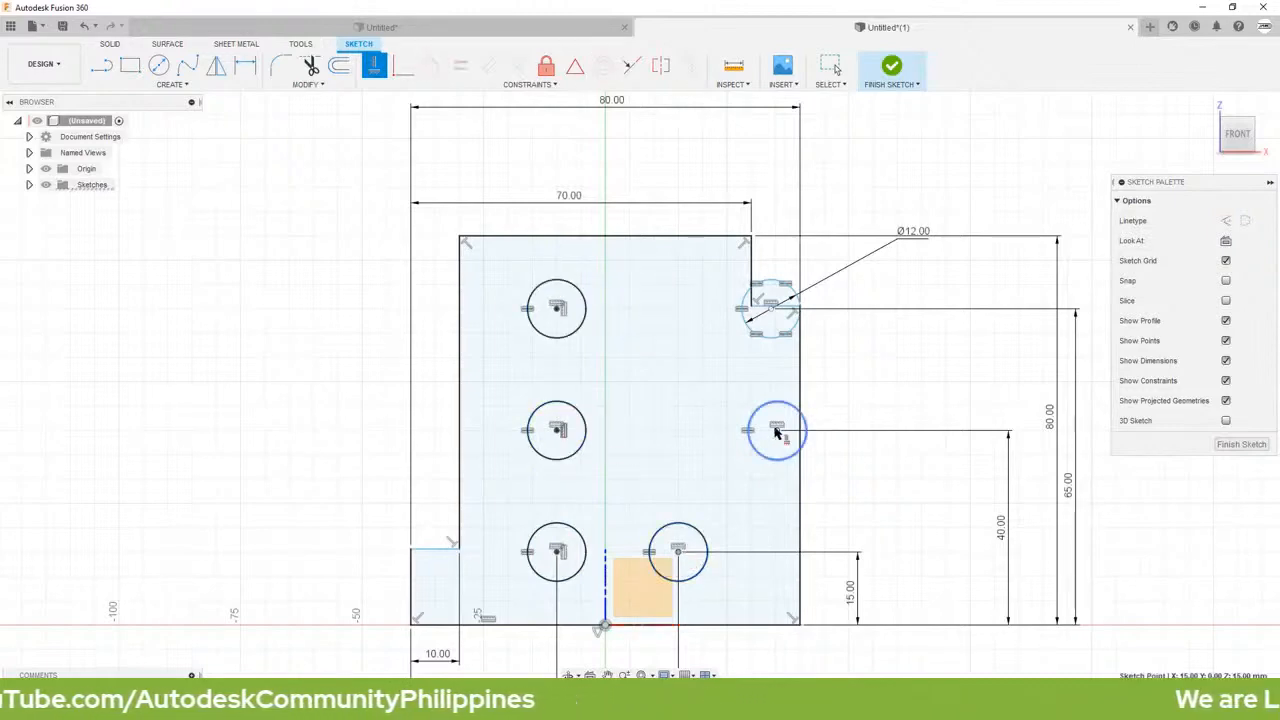
click(776, 431)
click(679, 432)
click(771, 311)
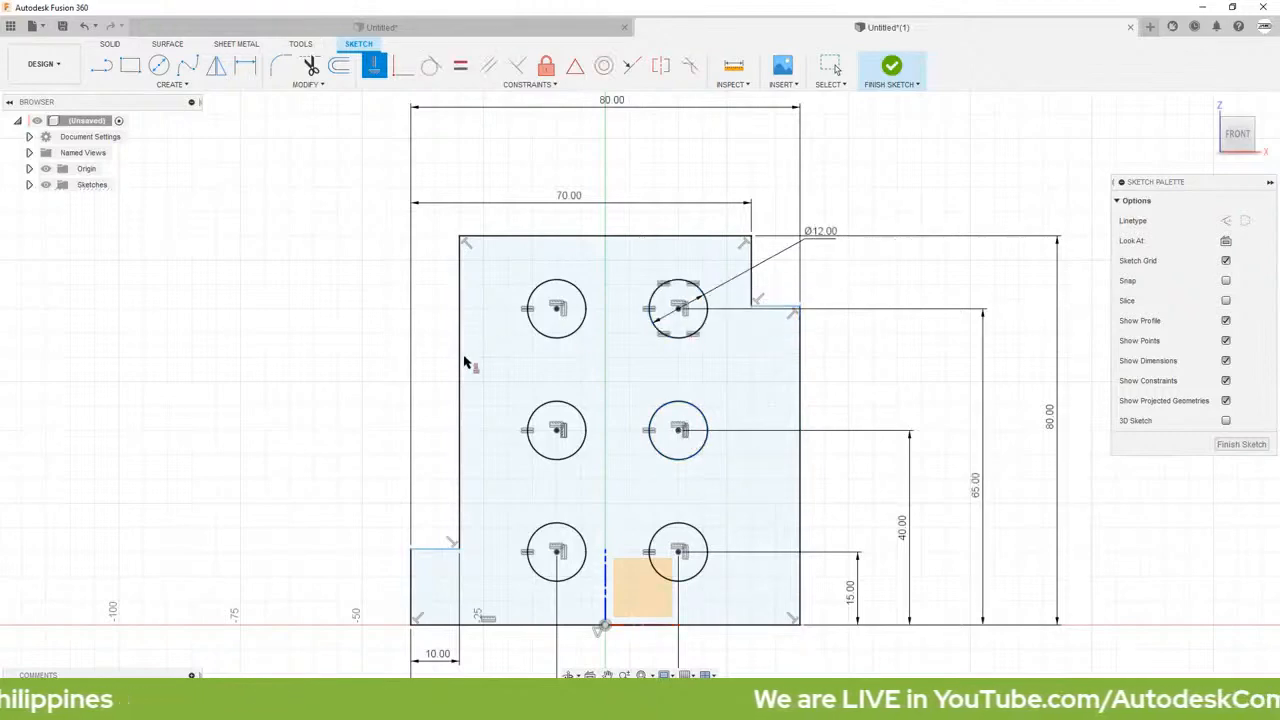
key(Escape)
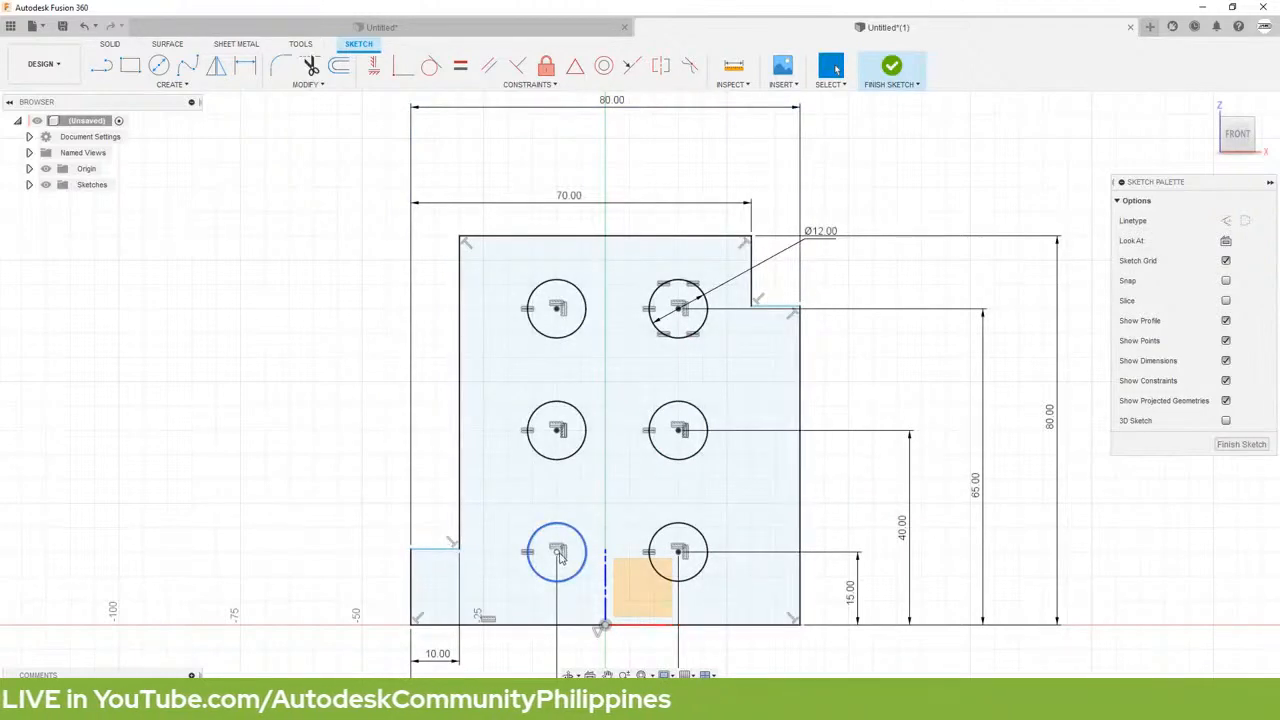
Step: Align the lower-left ledge's inner corner with the lower-left circle's center and the upper-right step's inner corner with the upper-right circle's center using Horizontal constraints
click(375, 68)
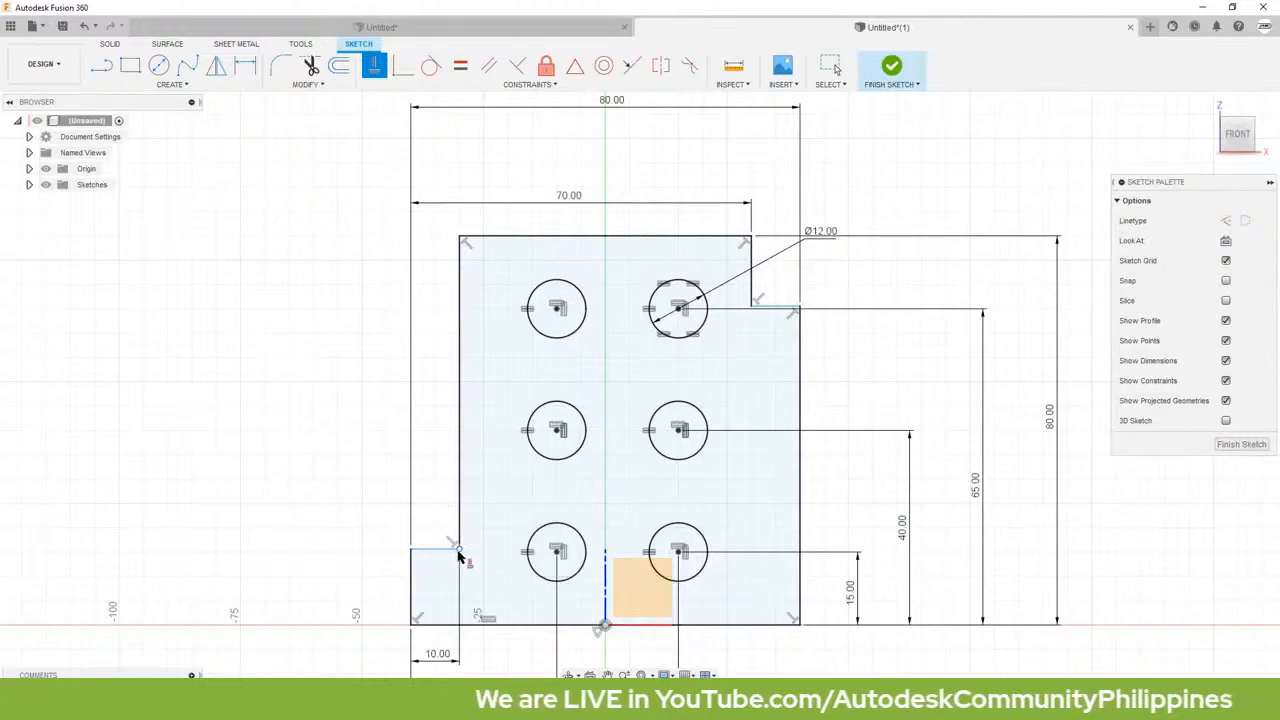
click(458, 549)
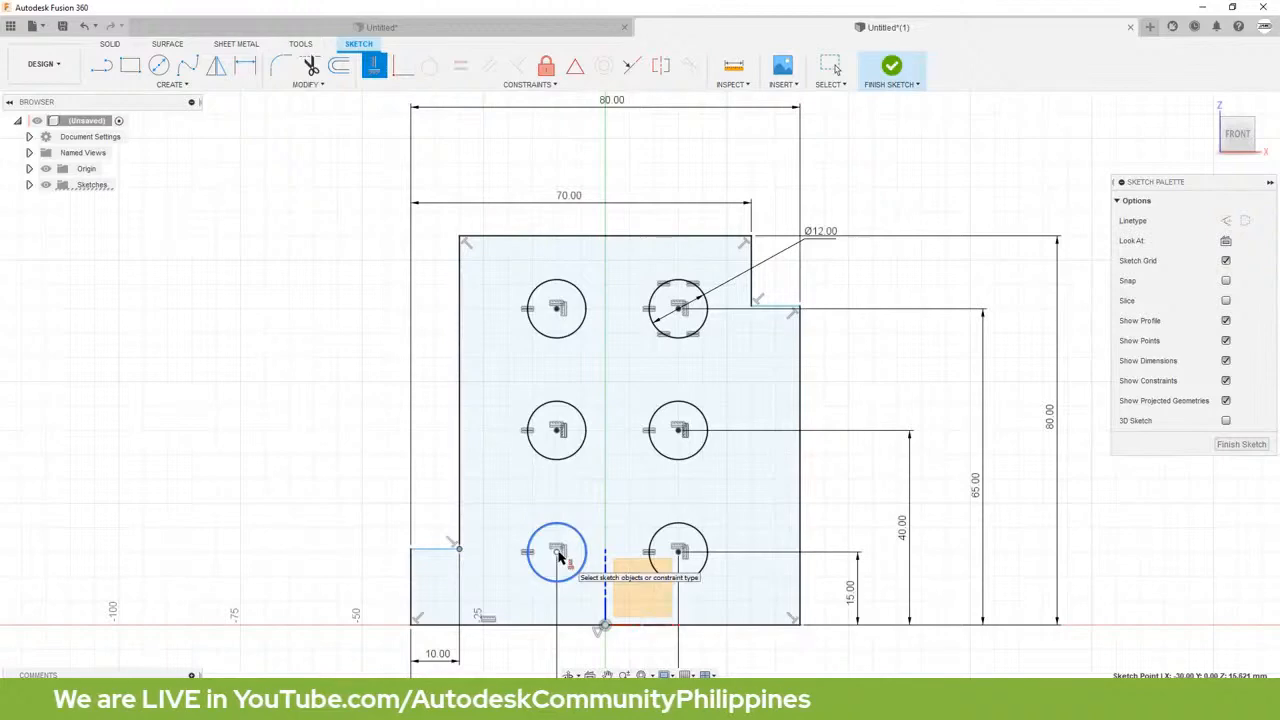
click(558, 557)
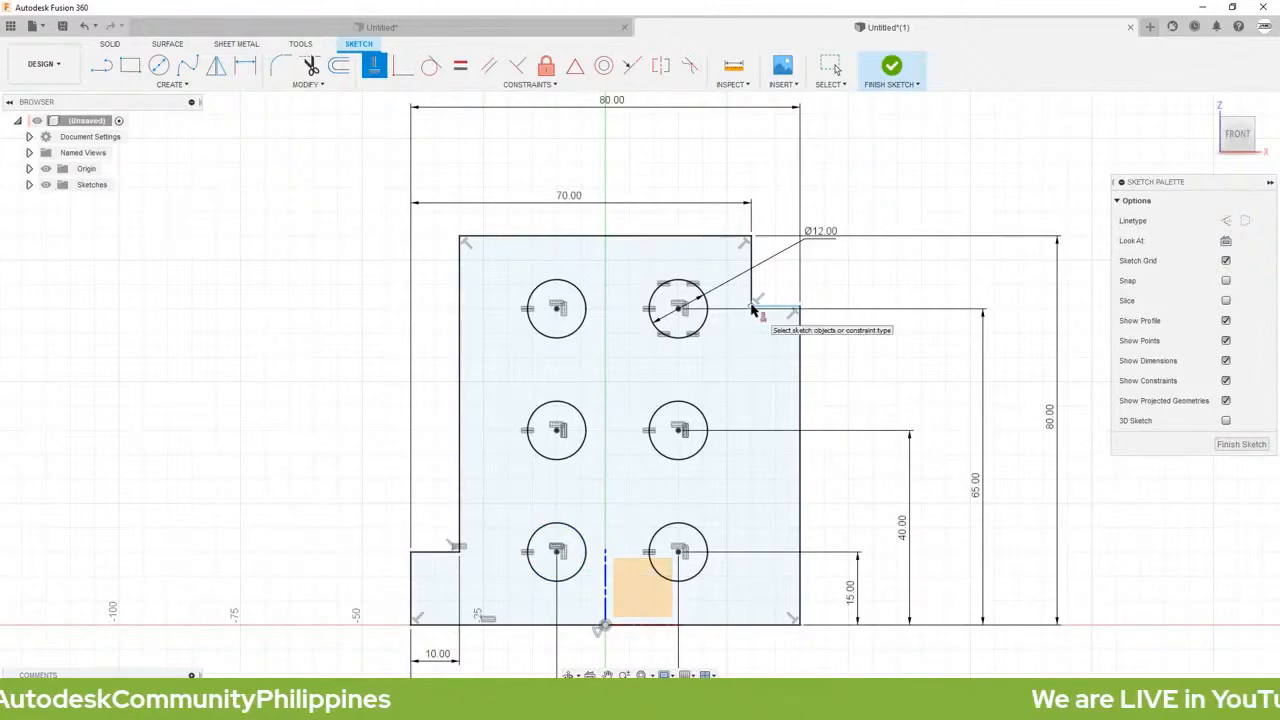
click(753, 307)
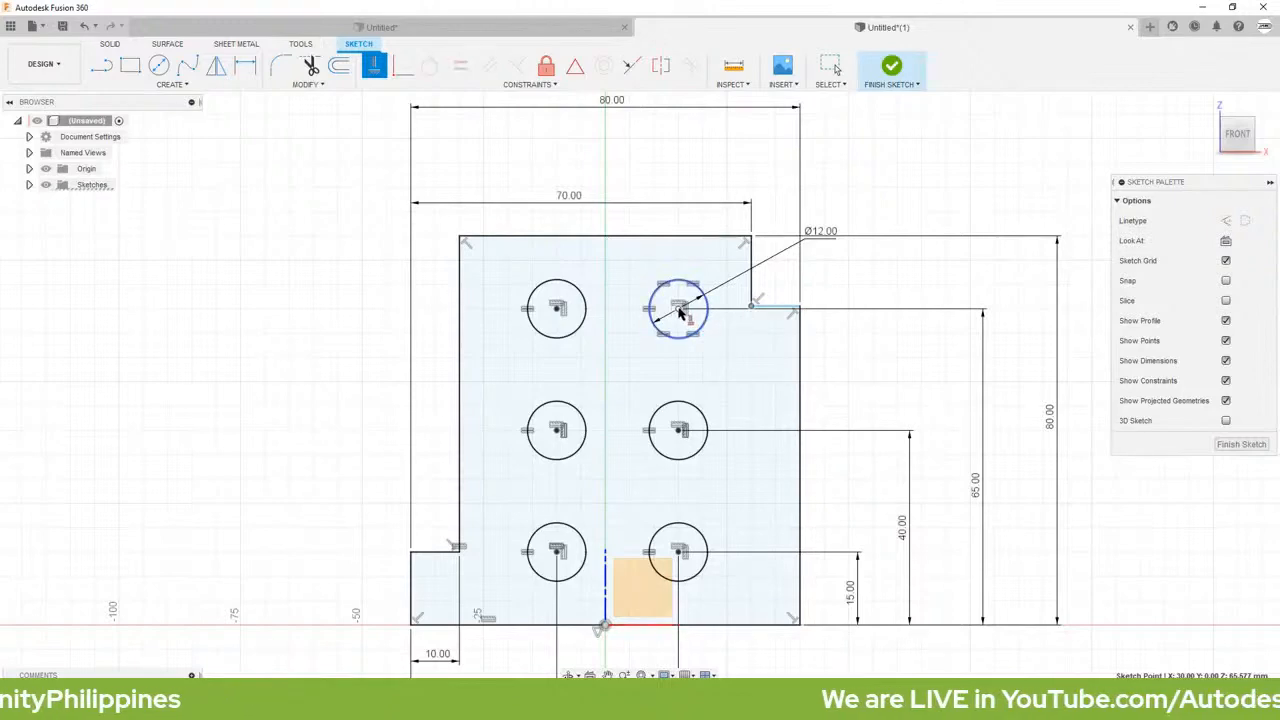
key(Escape)
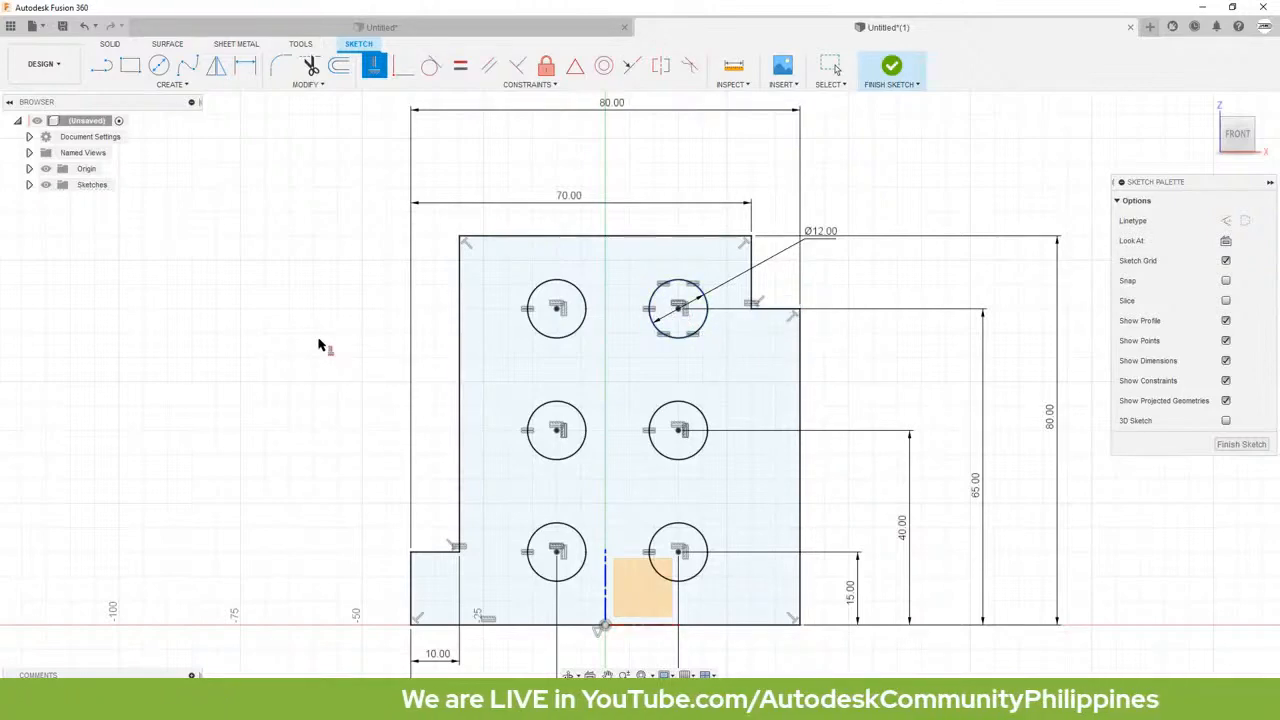
key(Escape)
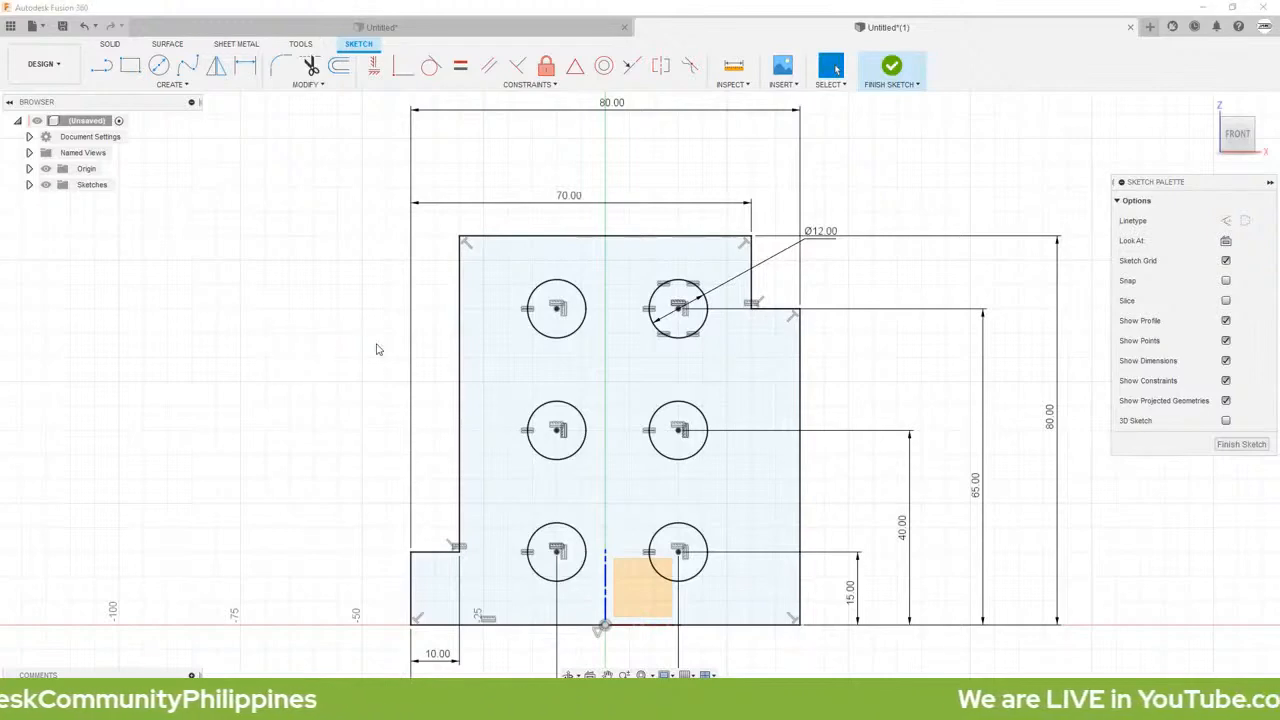
Step: Check the stepped six-hole practice drawing in the browser, and finish the sketch back in Fusion 360
drag(0, 185, 620, 173)
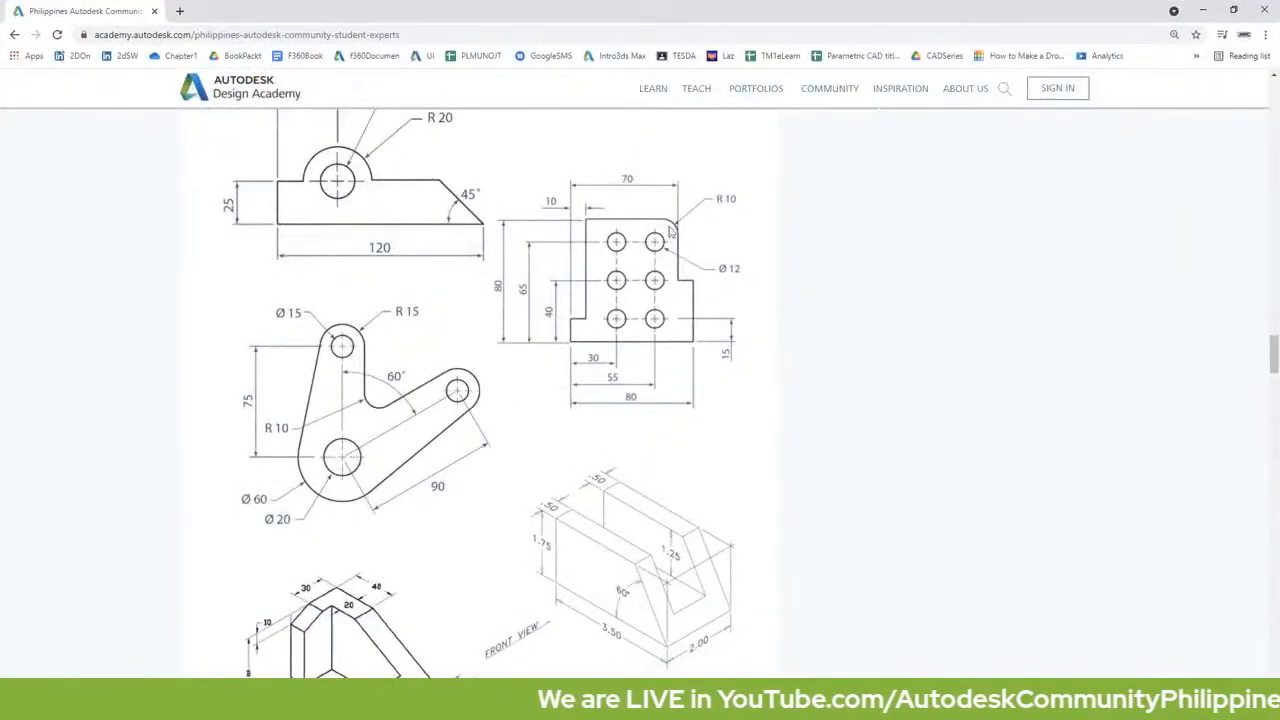
click(1203, 10)
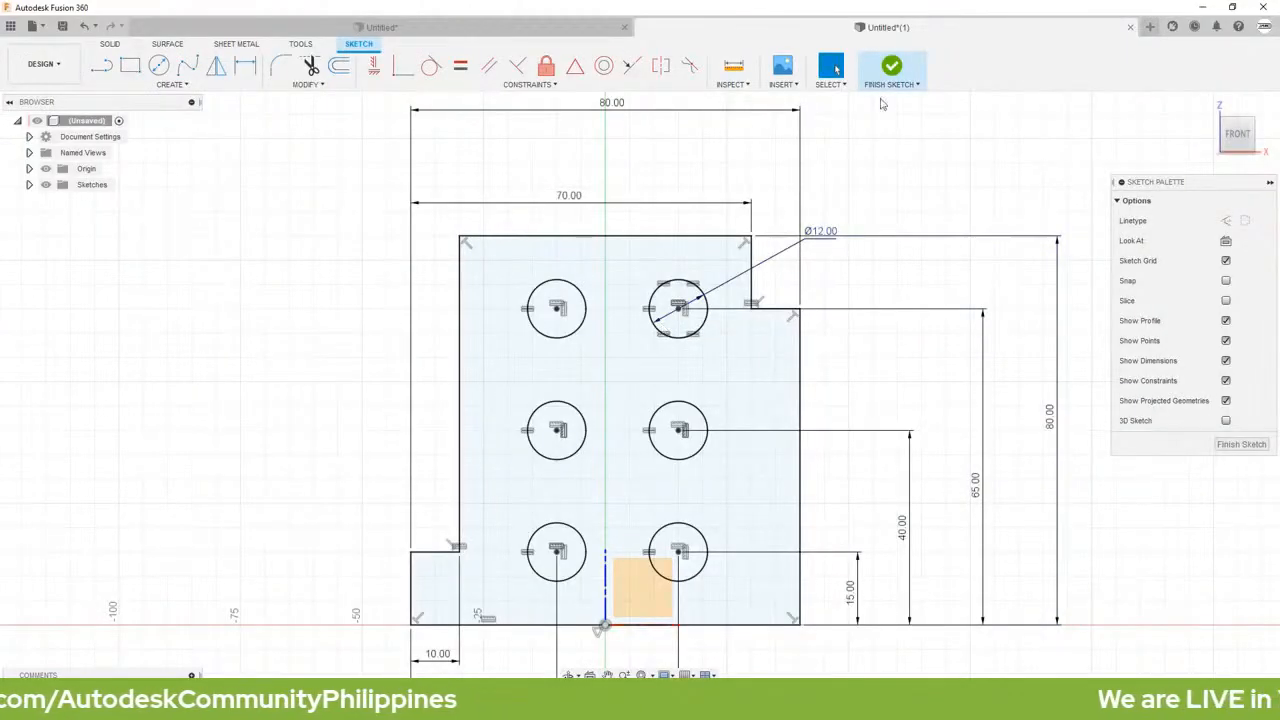
click(893, 66)
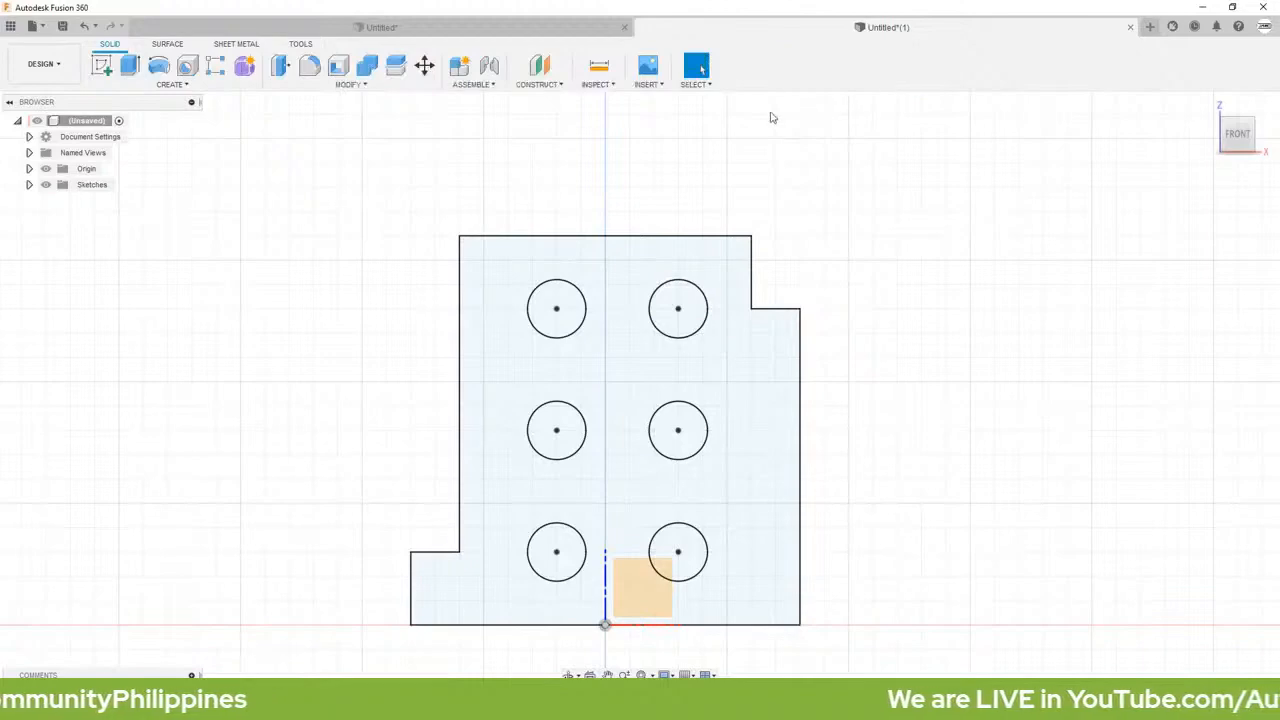
Step: Extrude the stepped six-hole profile symmetrically as a new body, with a whole-length distance of 10 mm
click(128, 68)
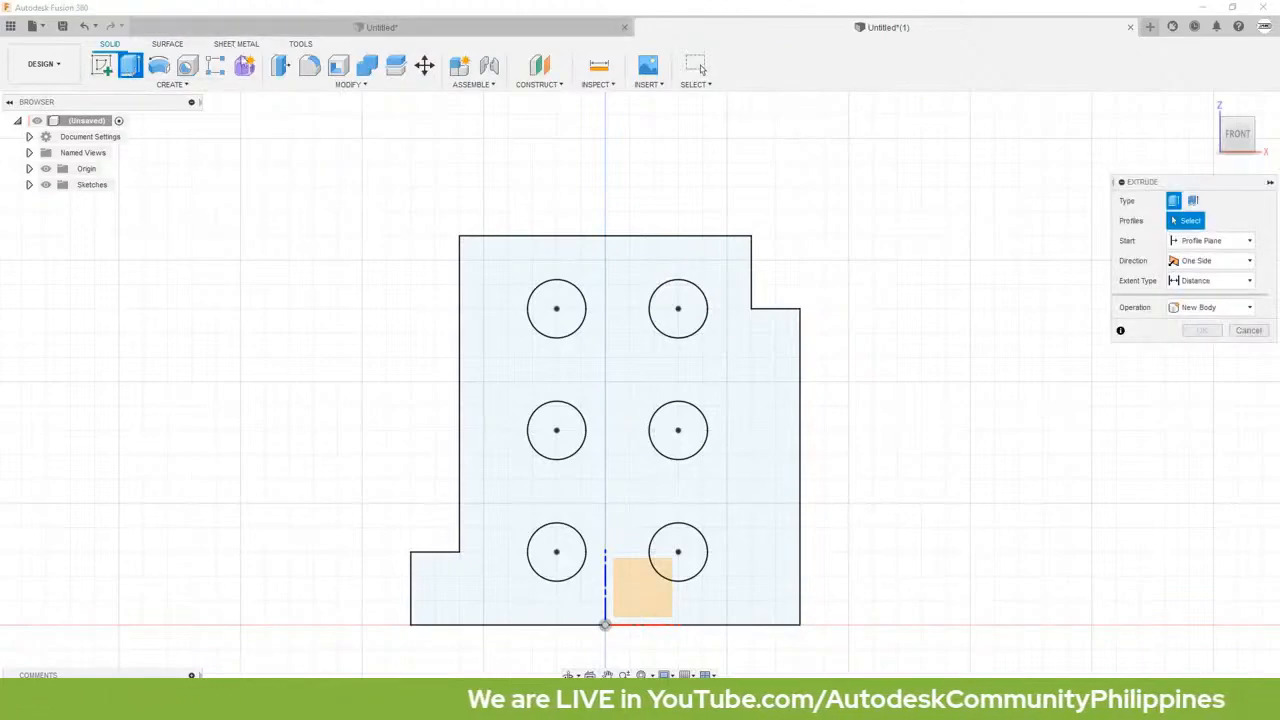
click(507, 347)
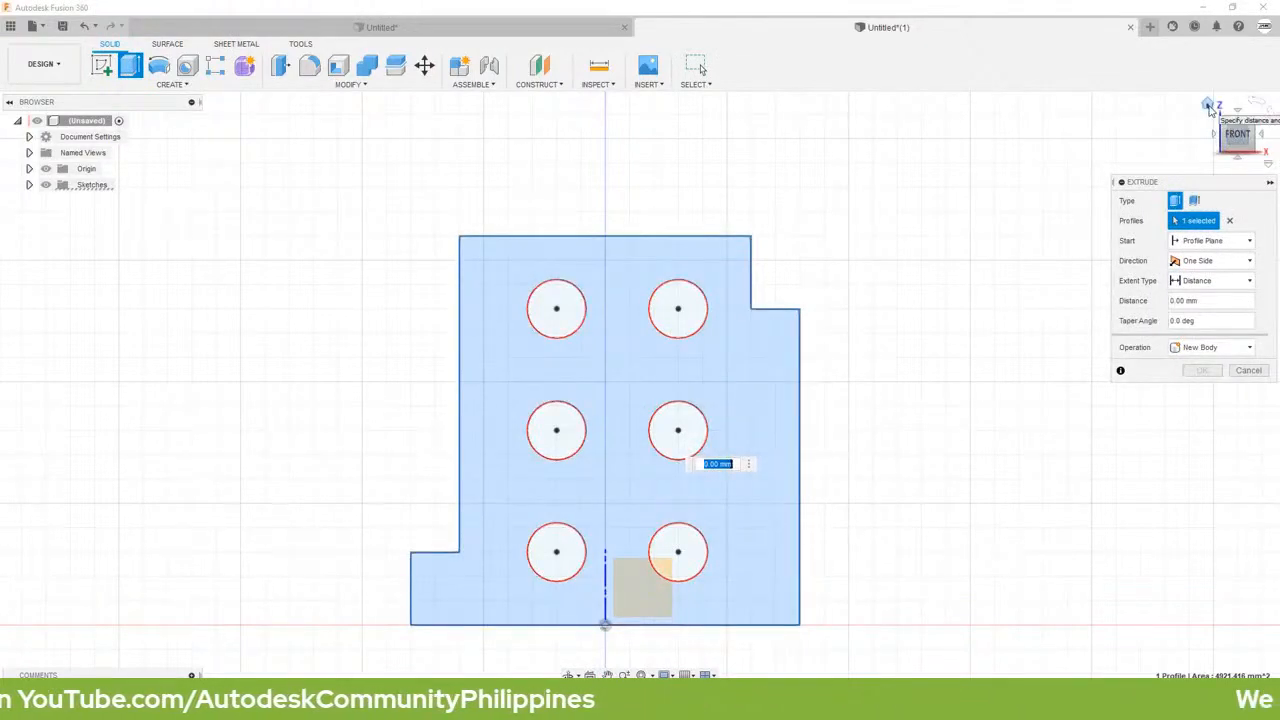
click(1210, 106)
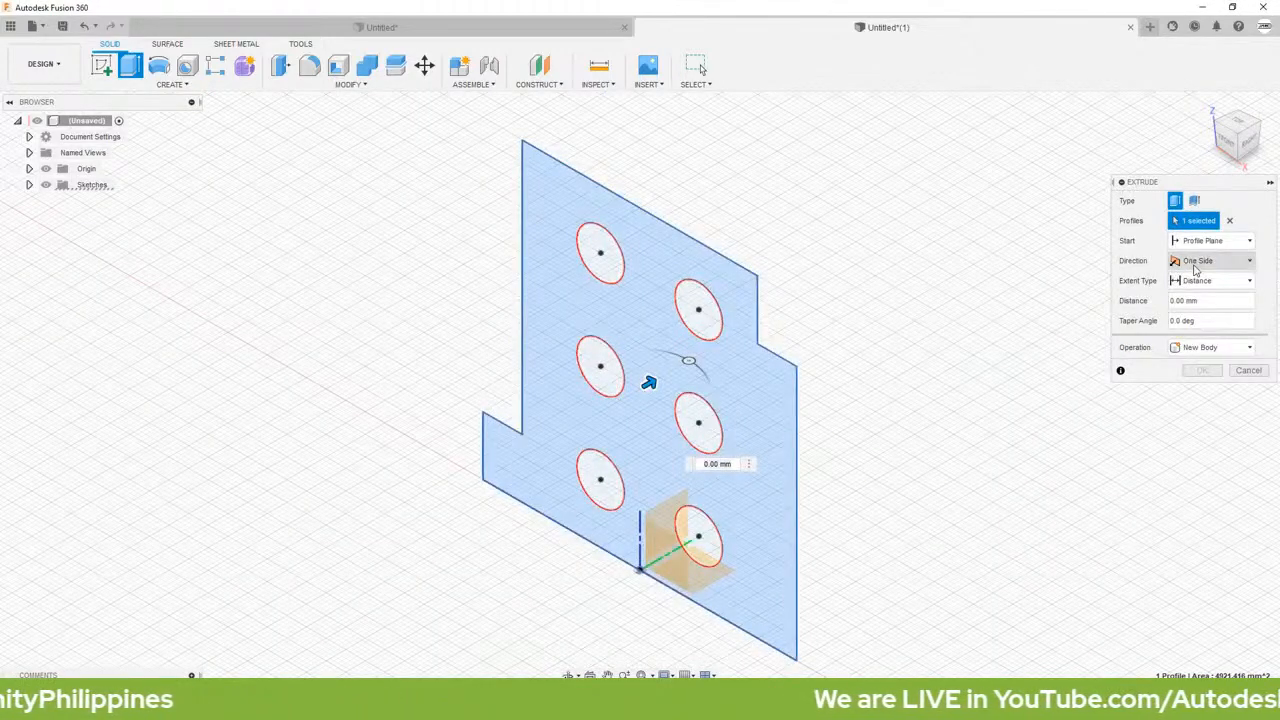
click(1195, 263)
click(1195, 309)
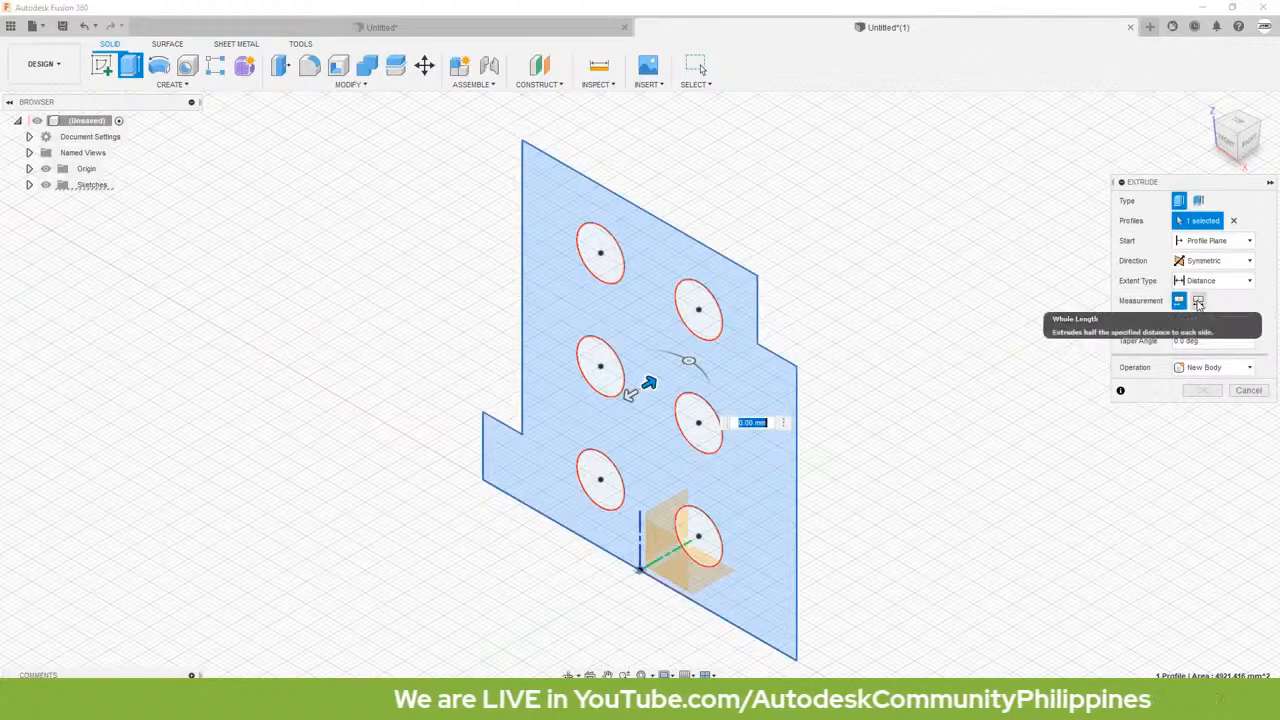
click(1198, 302)
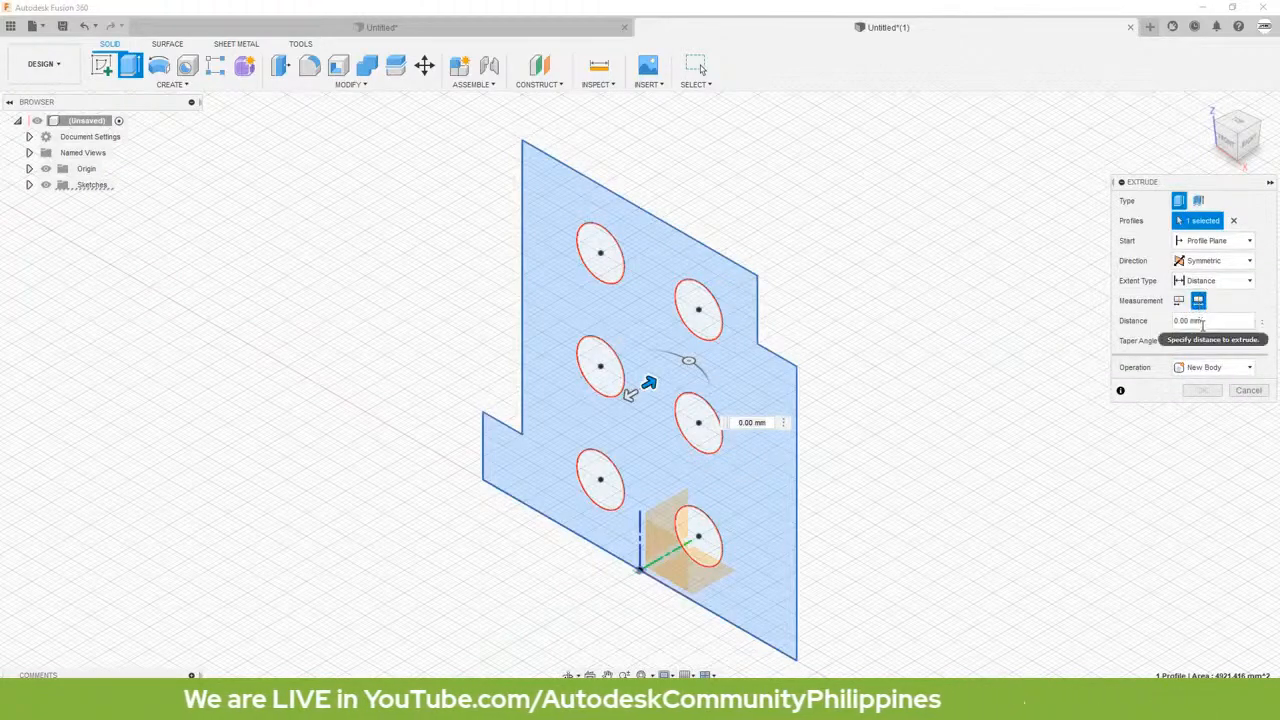
click(1211, 321)
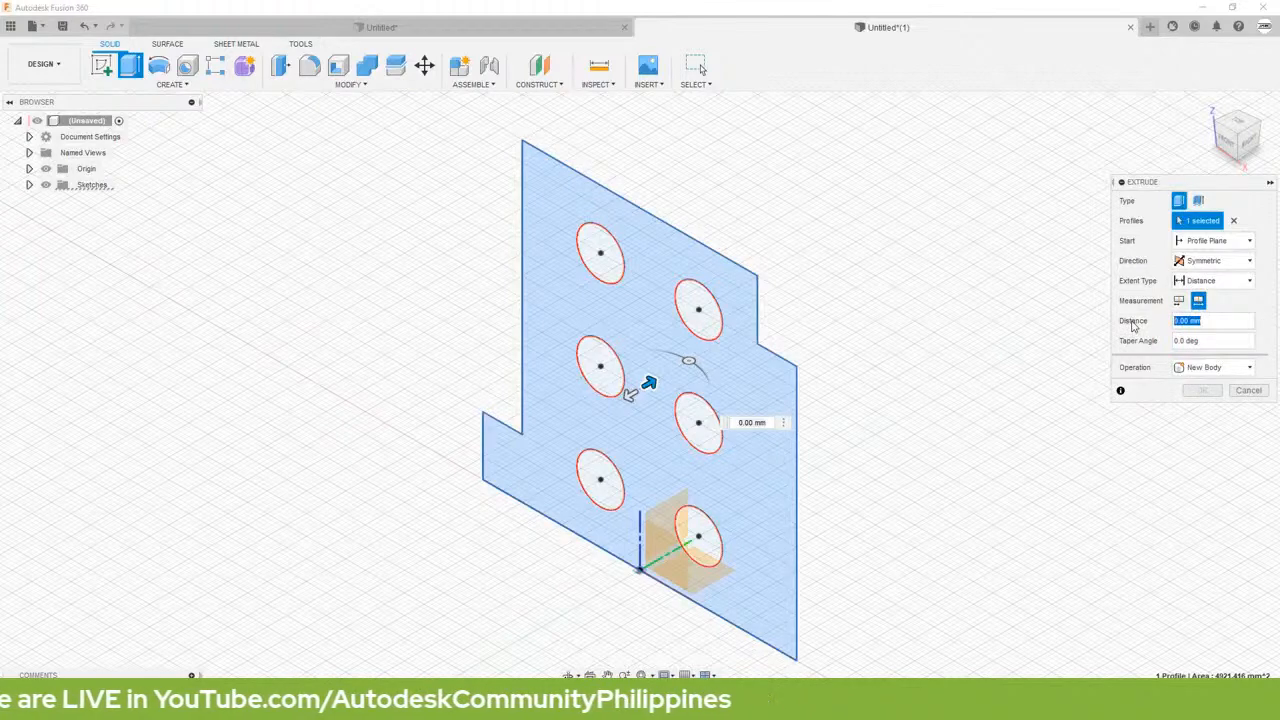
text(10)
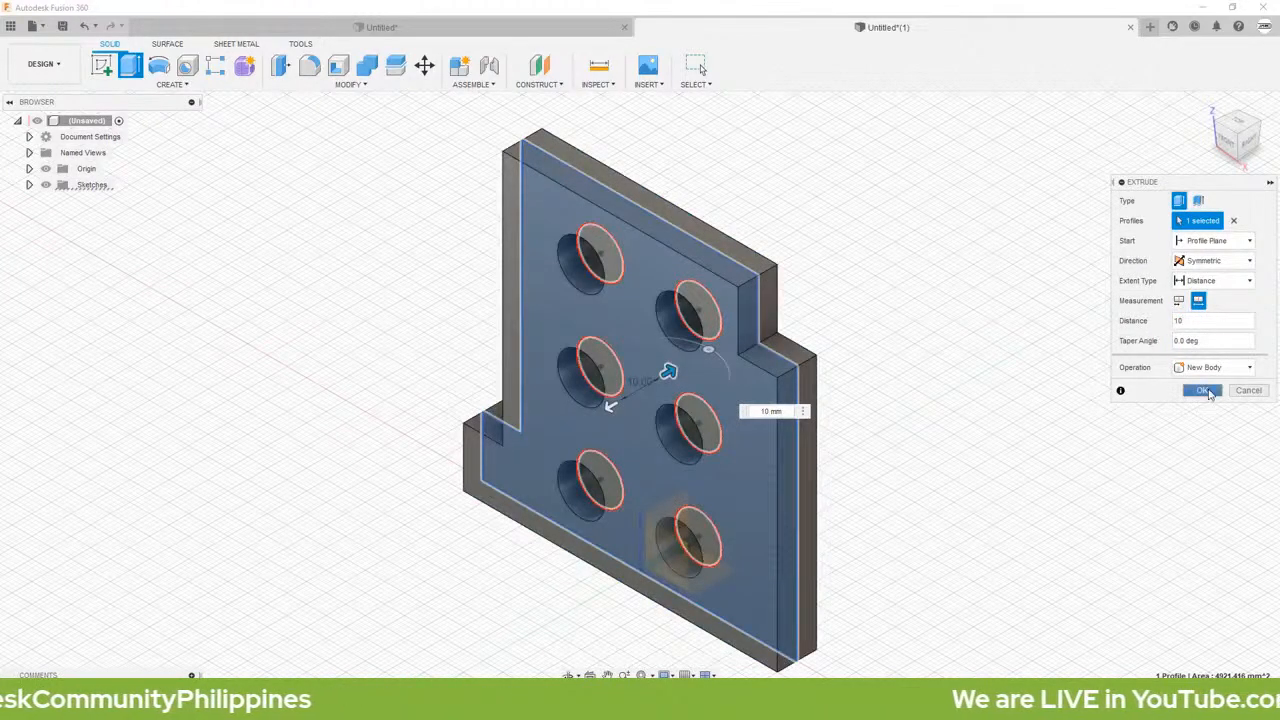
click(1201, 391)
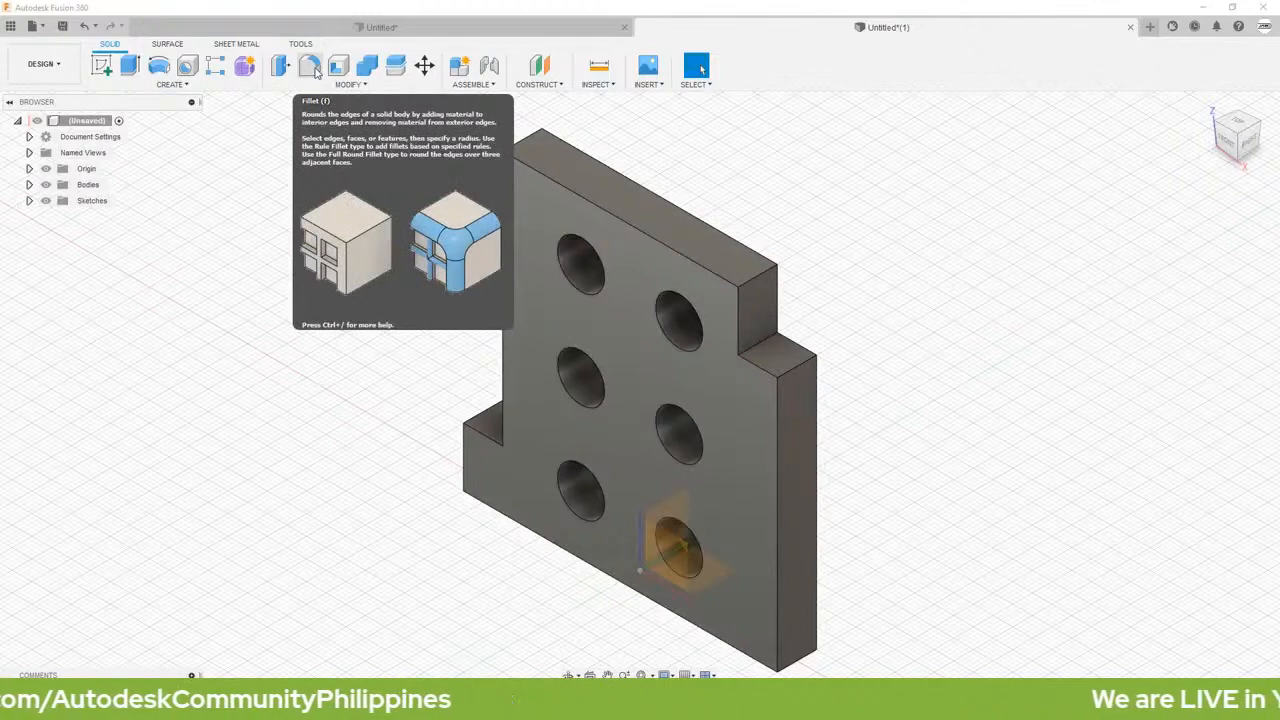
Step: Fillet the plate's upper-right corner edge, above the step, with a 10 mm constant radius
click(316, 70)
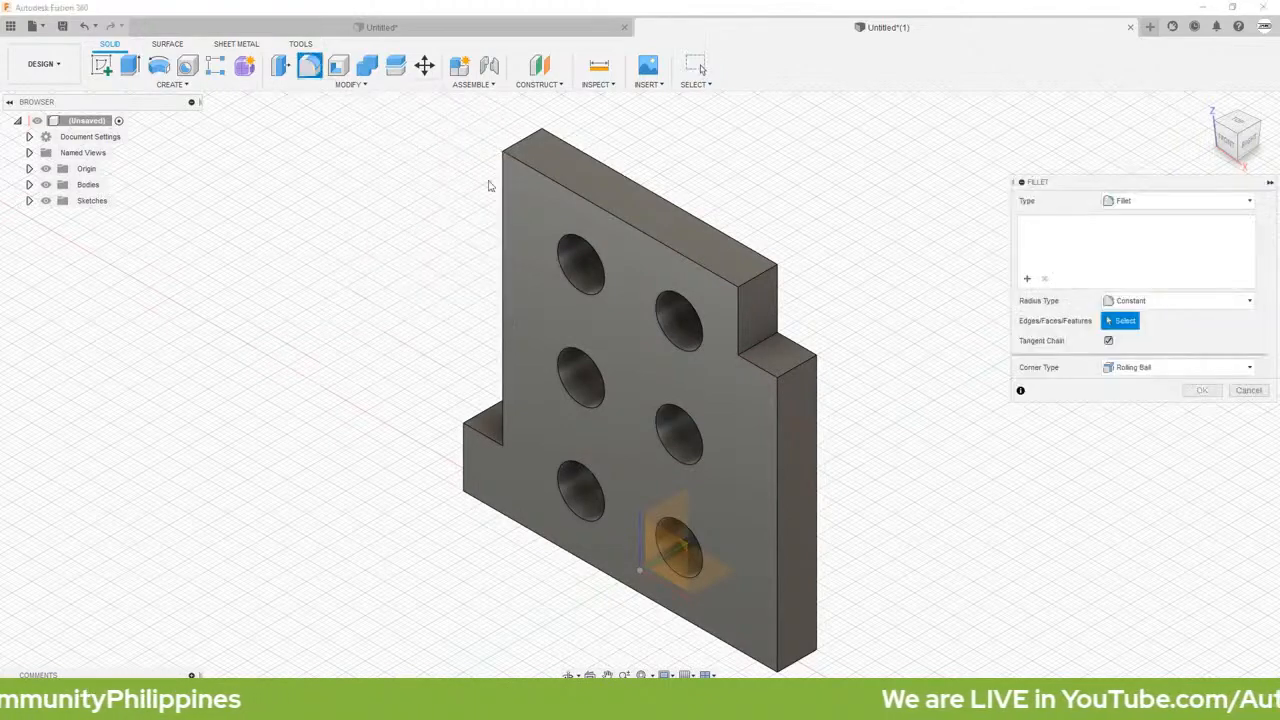
click(757, 283)
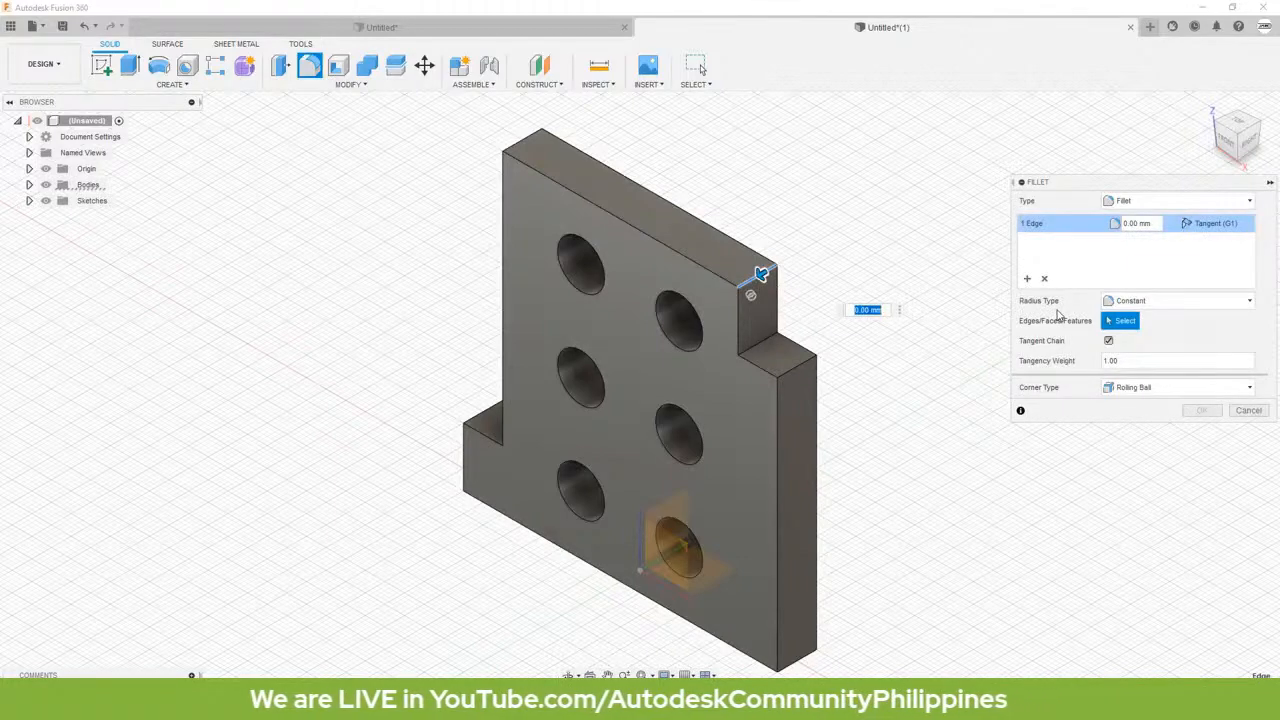
text(10)
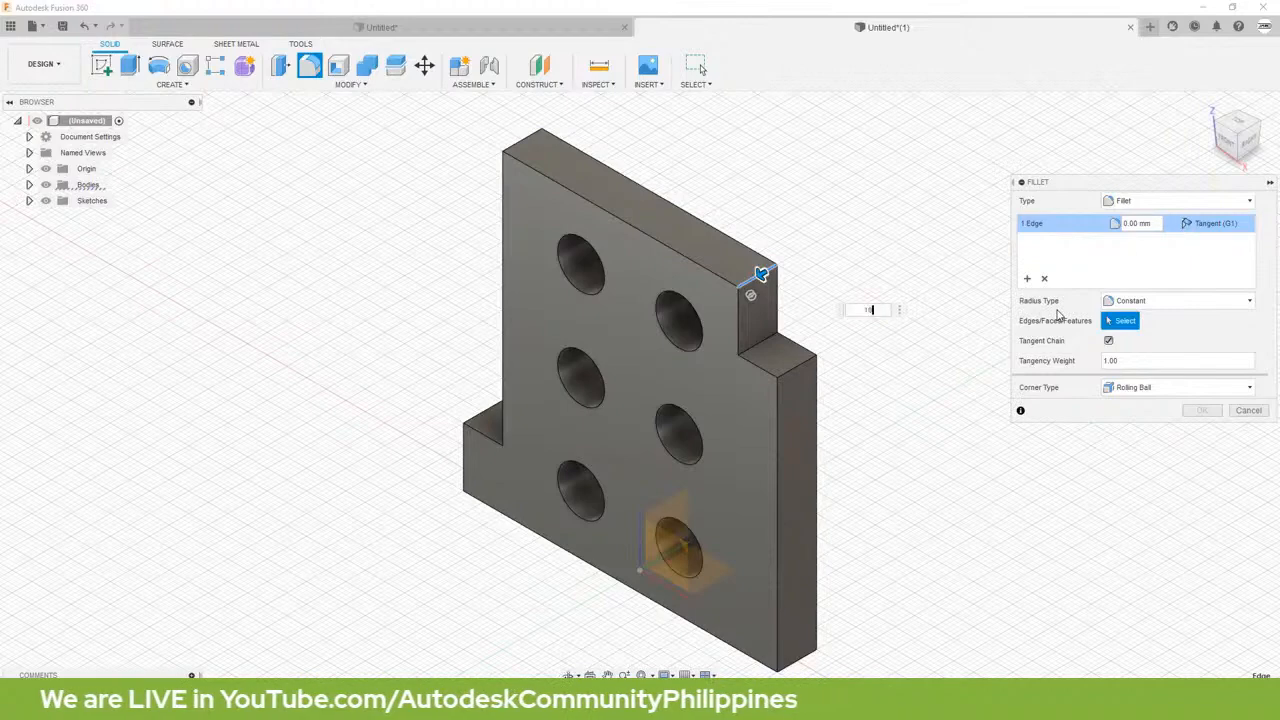
key(Return)
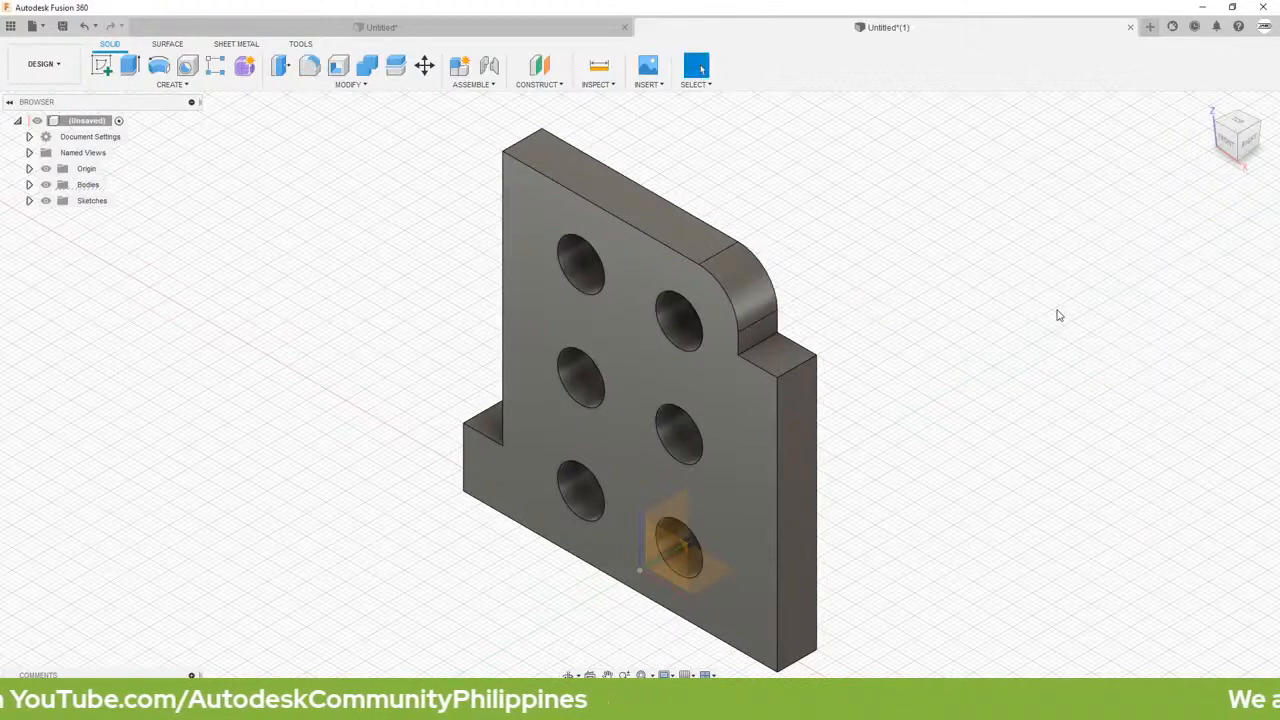
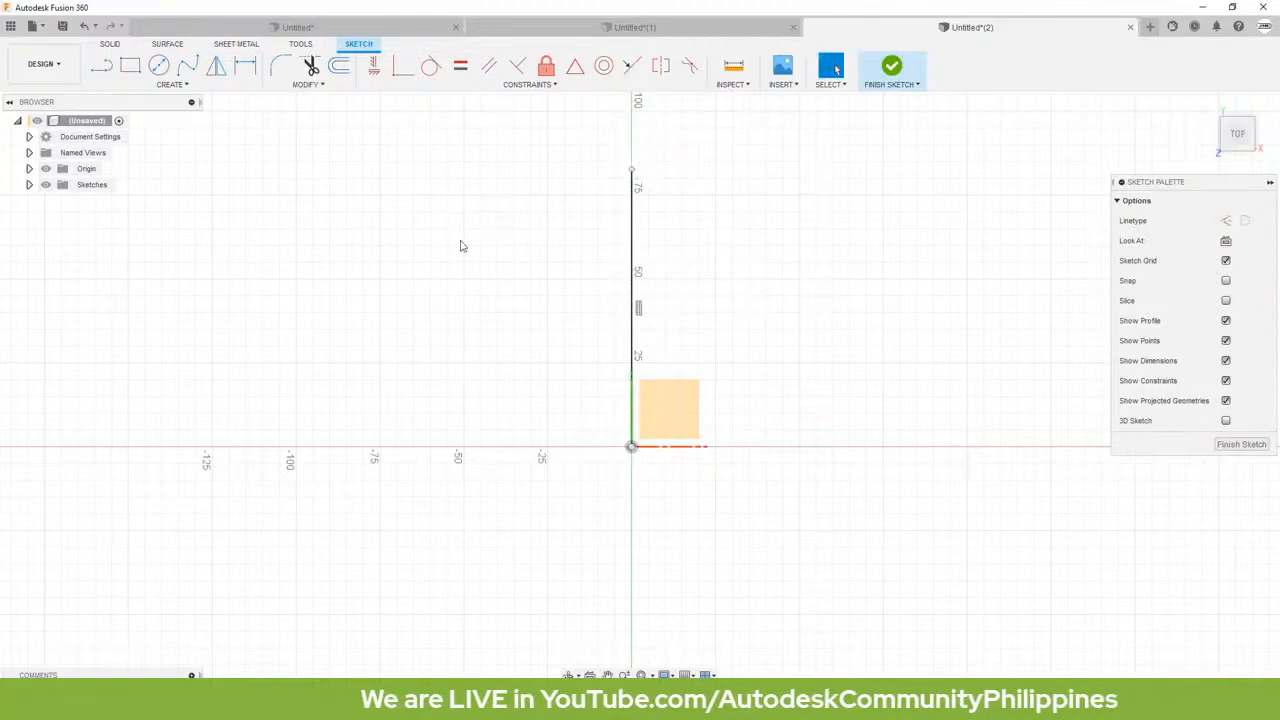
Step: Draw a slanted centerline from the origin up and to the right, and delete the stray short segment at its free end
key(l)
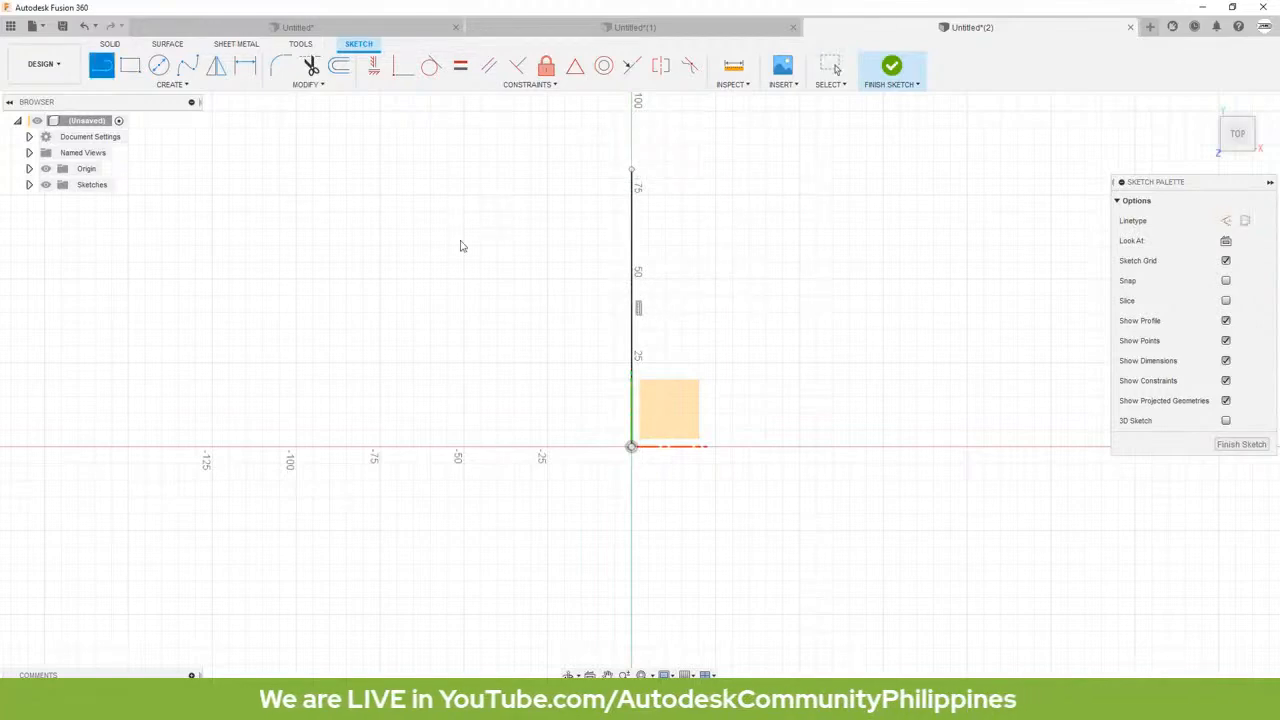
click(631, 447)
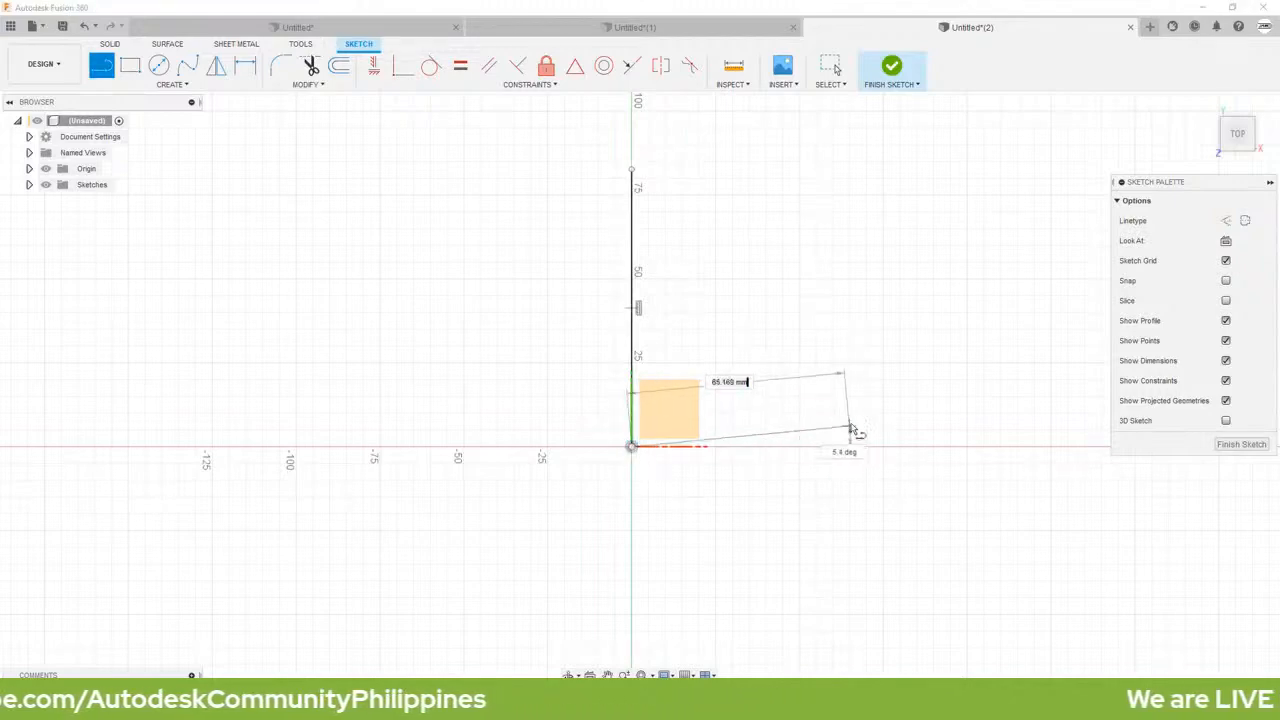
click(939, 309)
key(Escape)
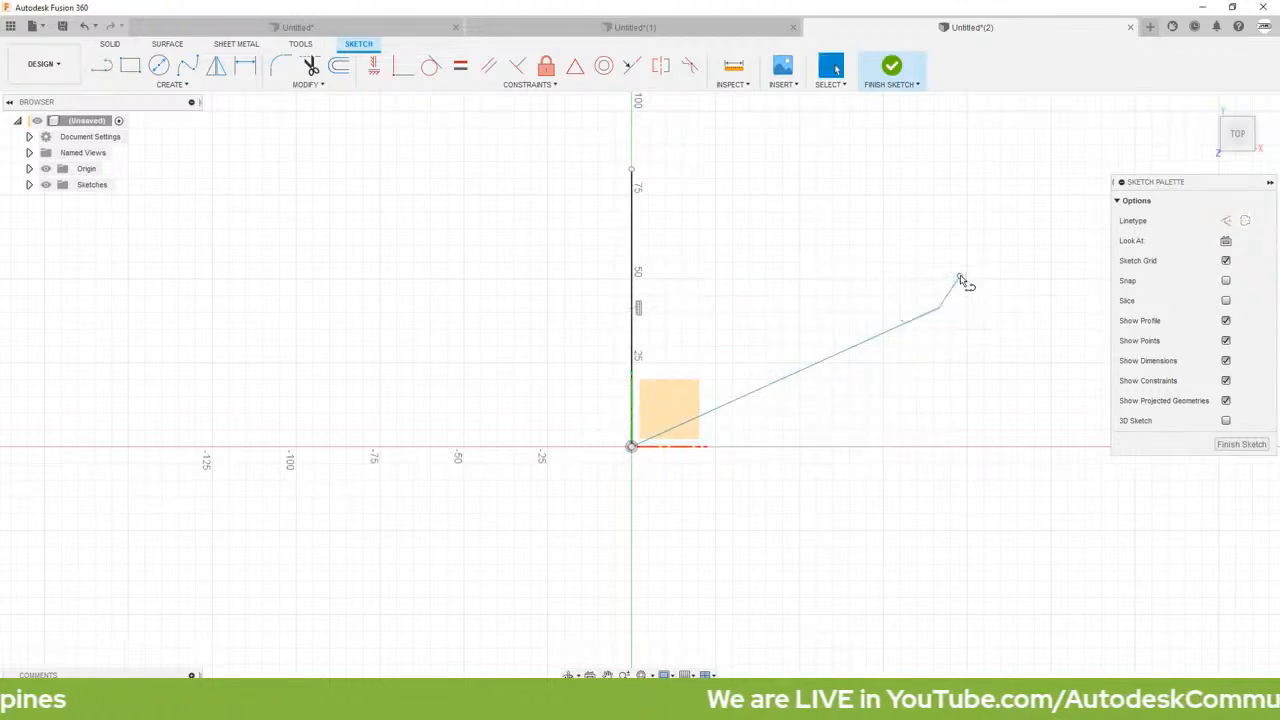
click(955, 291)
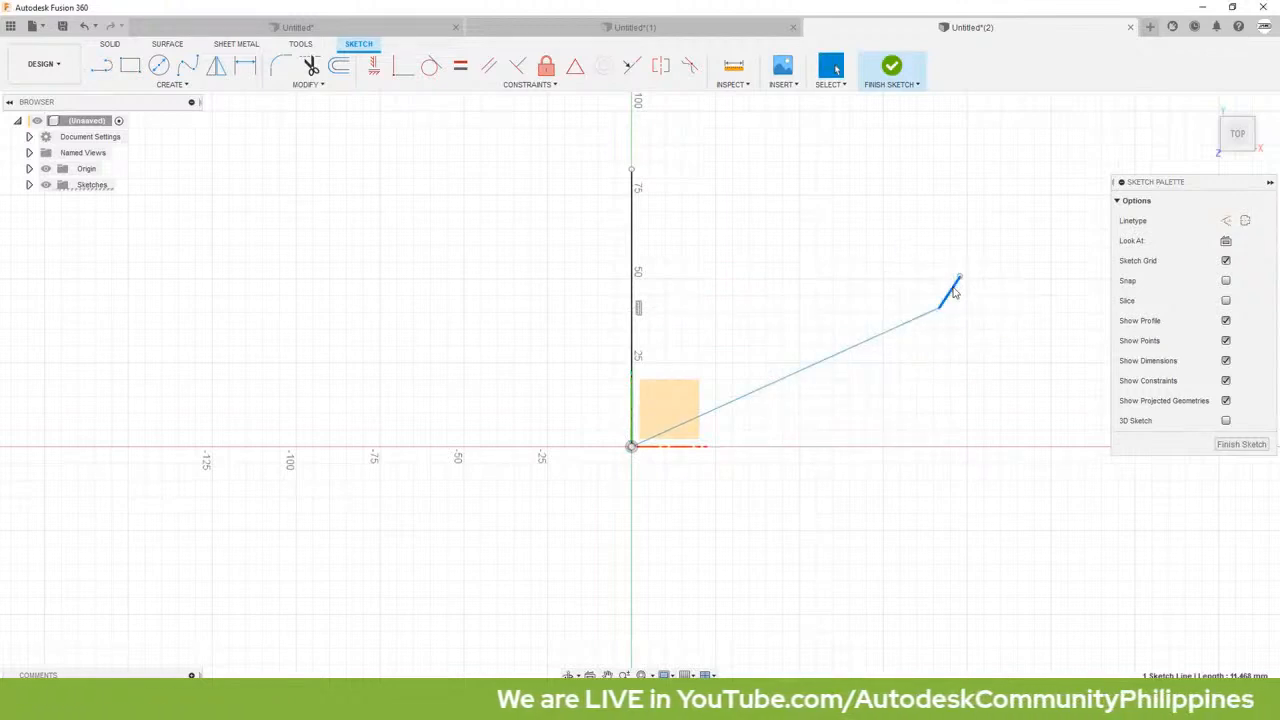
key(Delete)
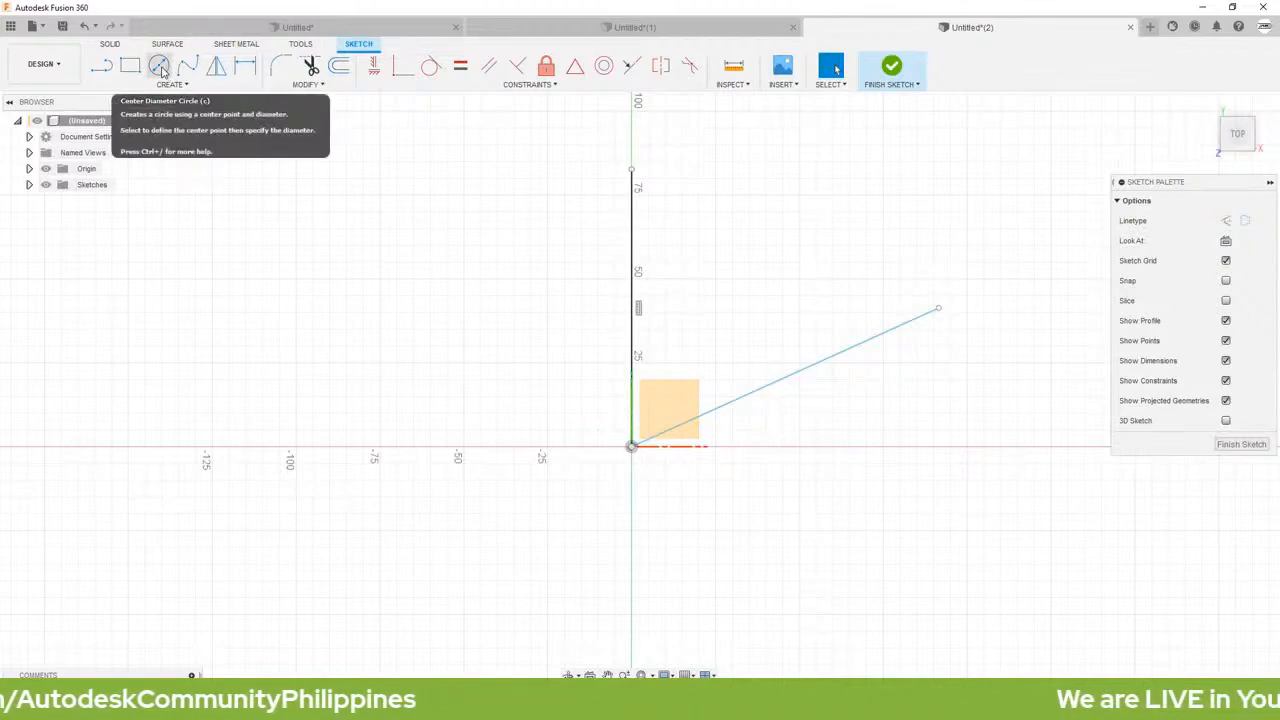
Step: Draw three center-diameter circles: the largest at the origin, one at the slanted line's free end and one at the vertical line's upper end
click(160, 67)
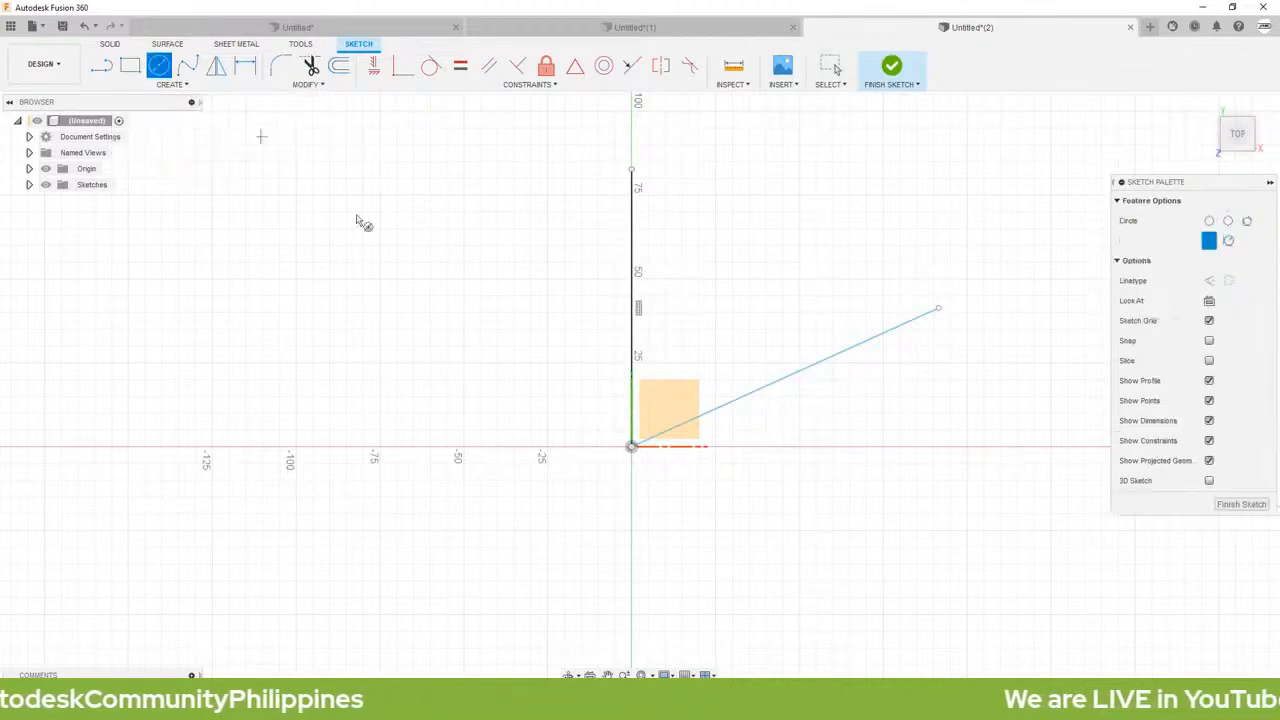
click(631, 447)
click(670, 480)
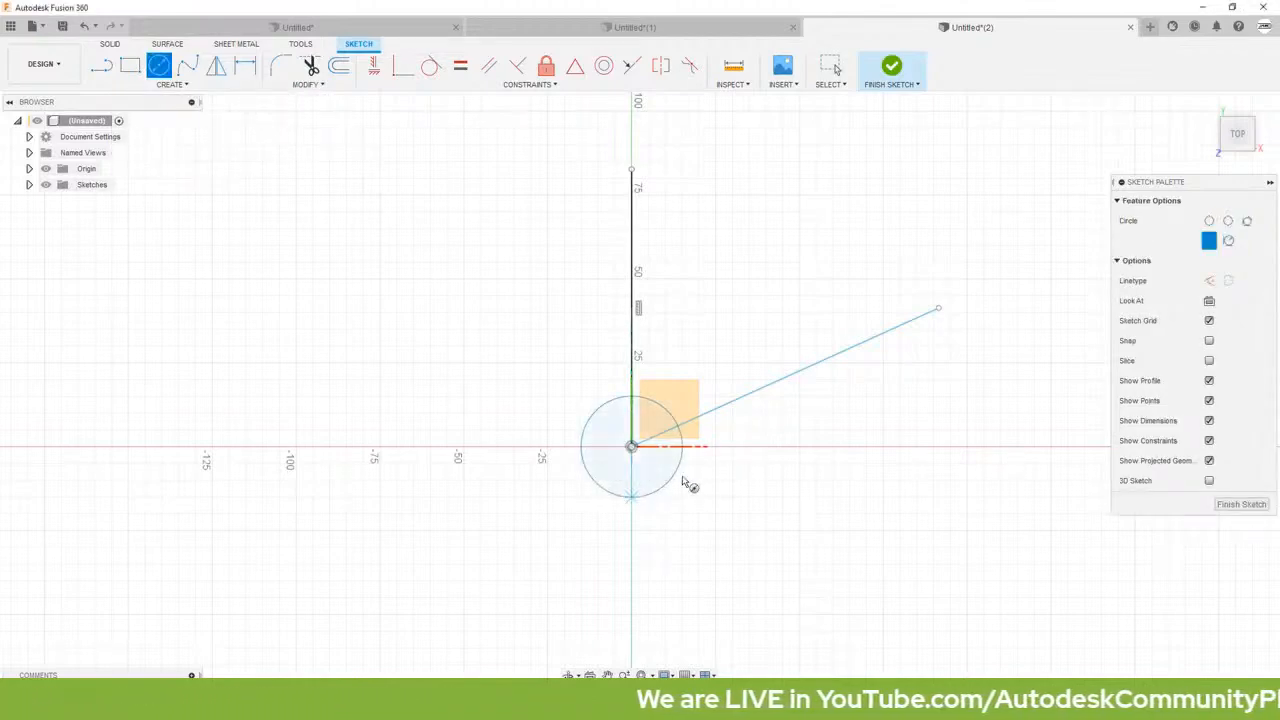
click(938, 310)
click(944, 336)
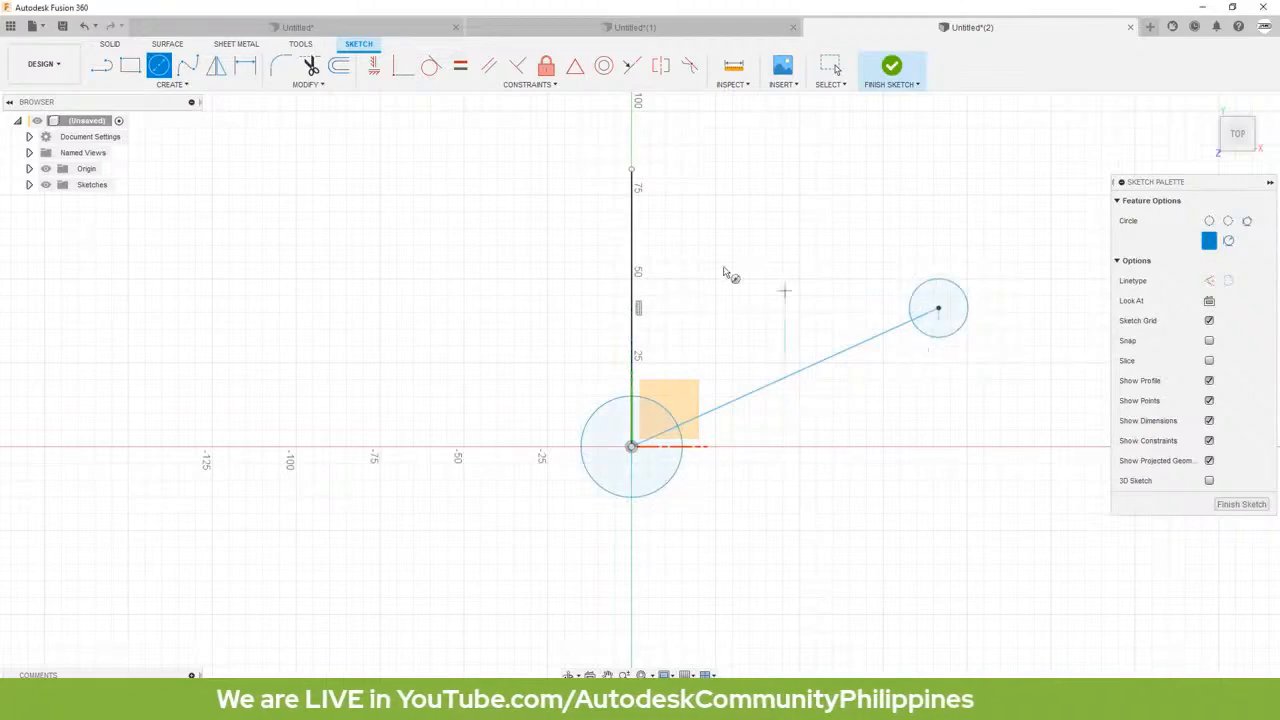
click(631, 171)
click(639, 204)
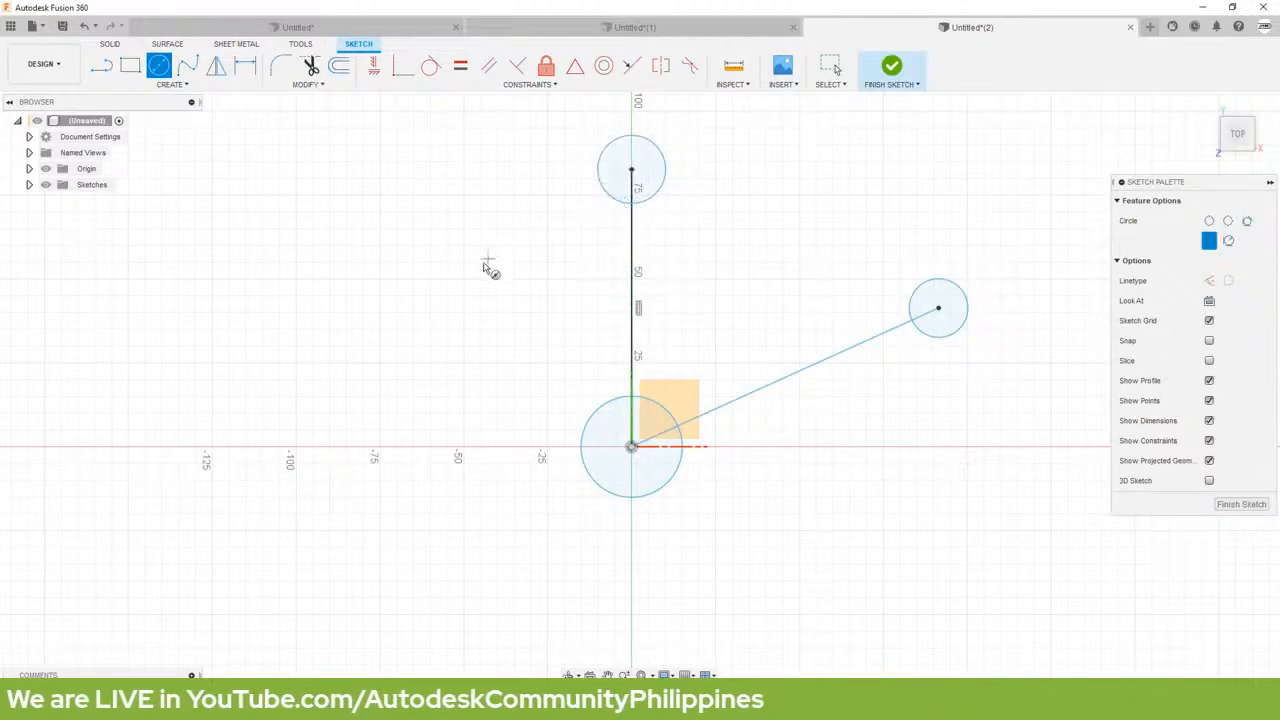
Step: Sketch a slightly slanted outline line left of the vertical centerline, running from beside the upper circle to below the origin's level
click(99, 66)
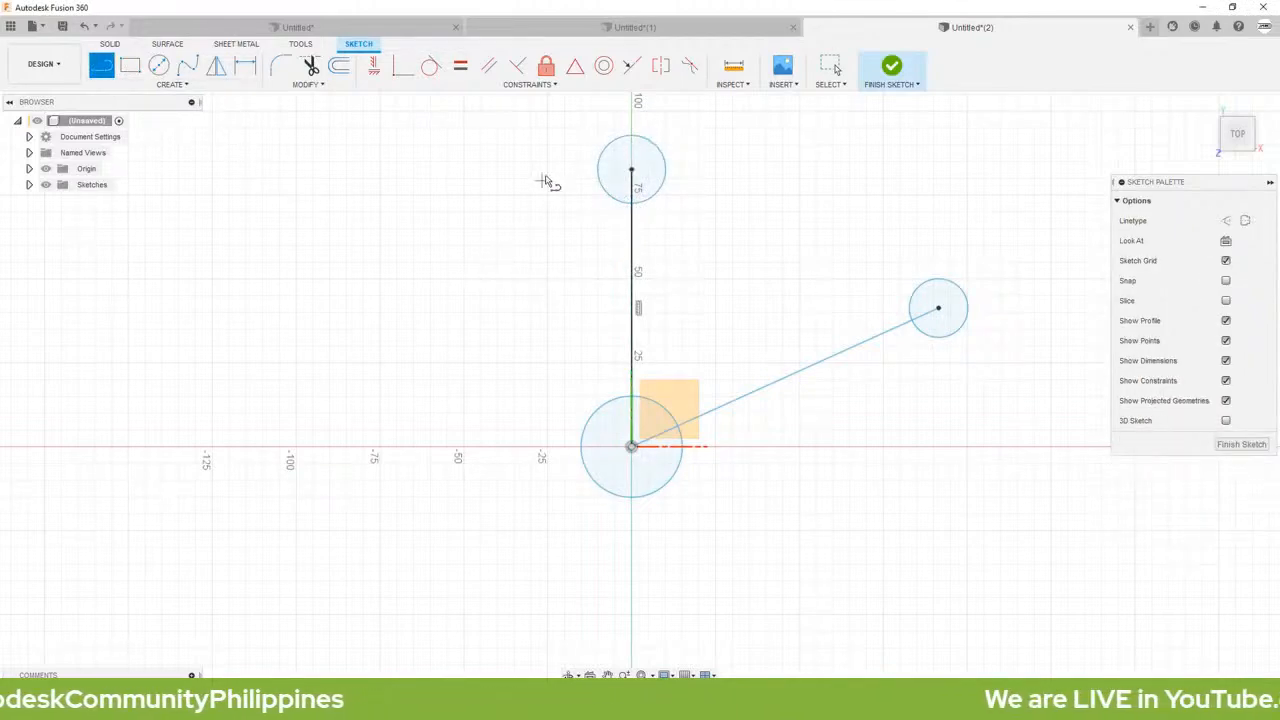
click(581, 147)
click(537, 467)
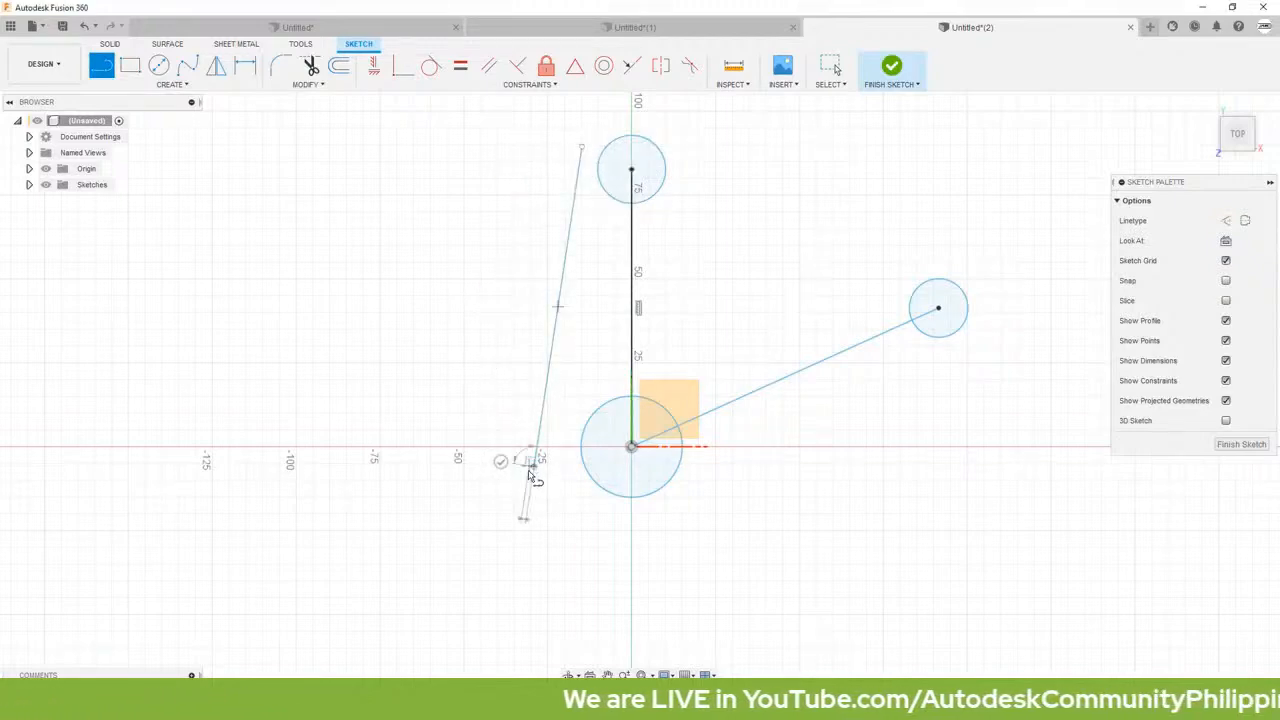
key(Escape)
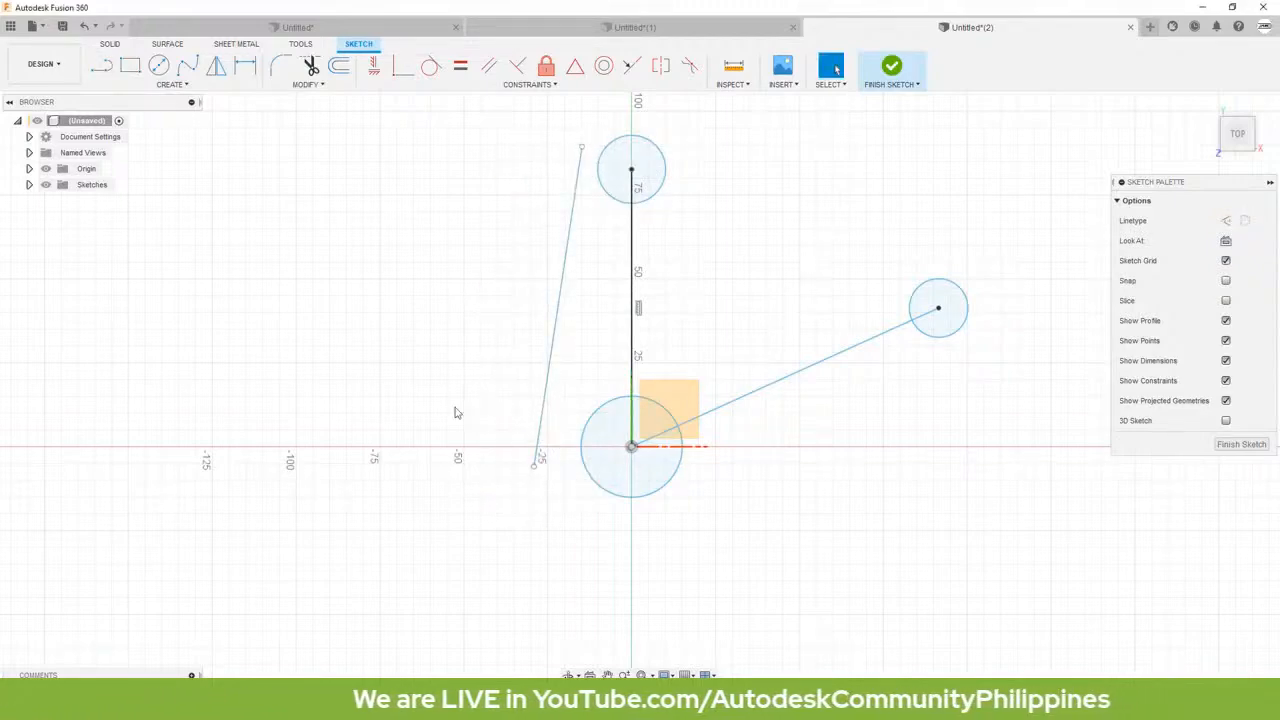
Step: Sketch three outline lines: about 40 mm beside the upper circle, one above the slanted centerline, and about 101 mm below it
key(l)
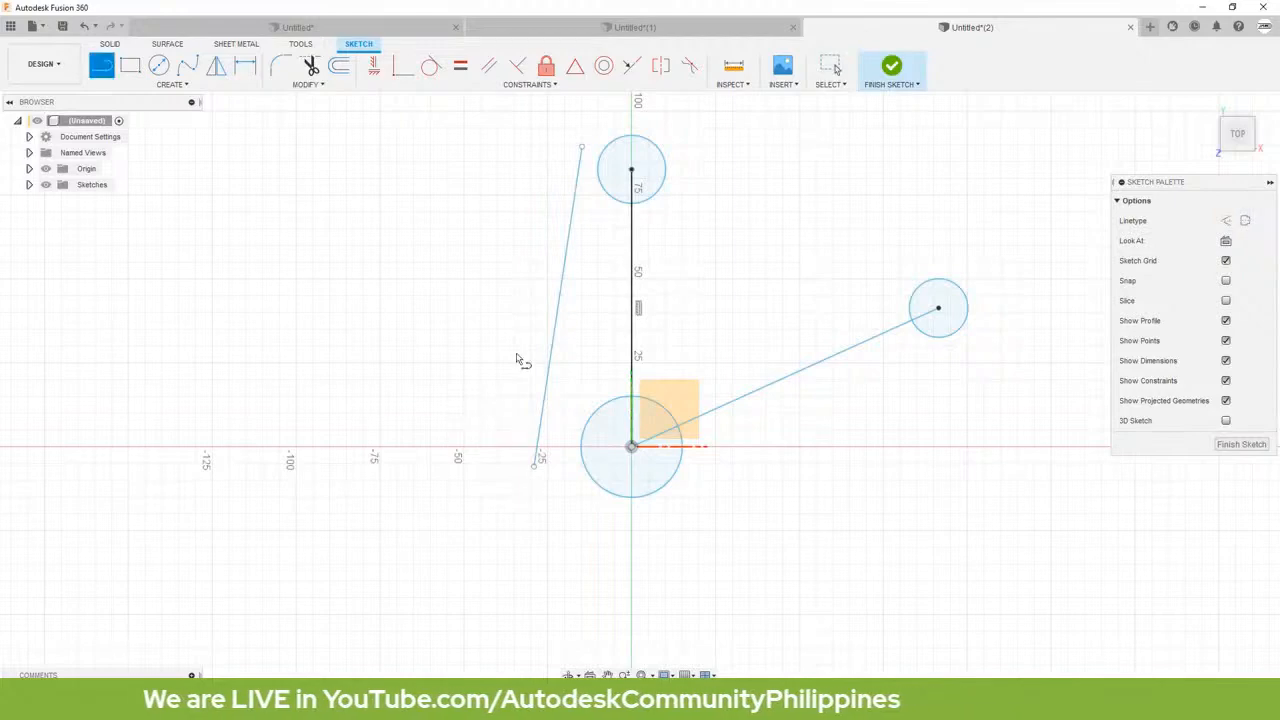
click(681, 150)
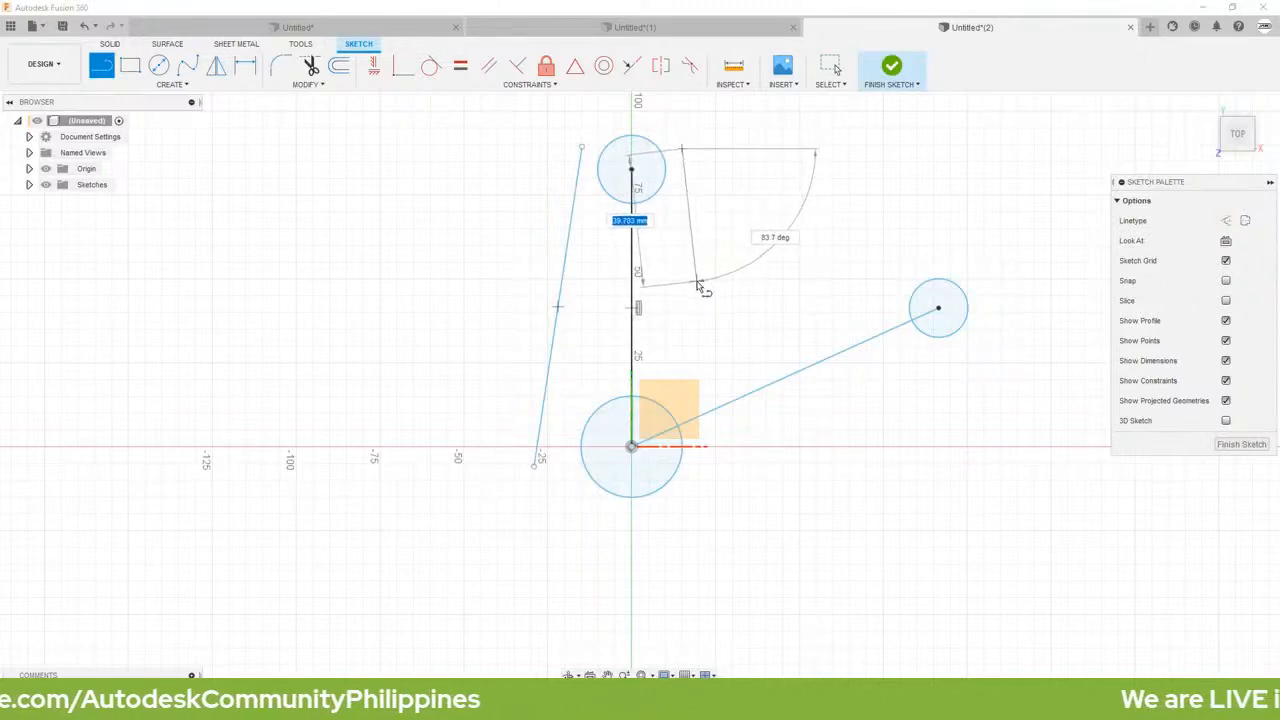
double_click(697, 283)
click(764, 318)
double_click(915, 270)
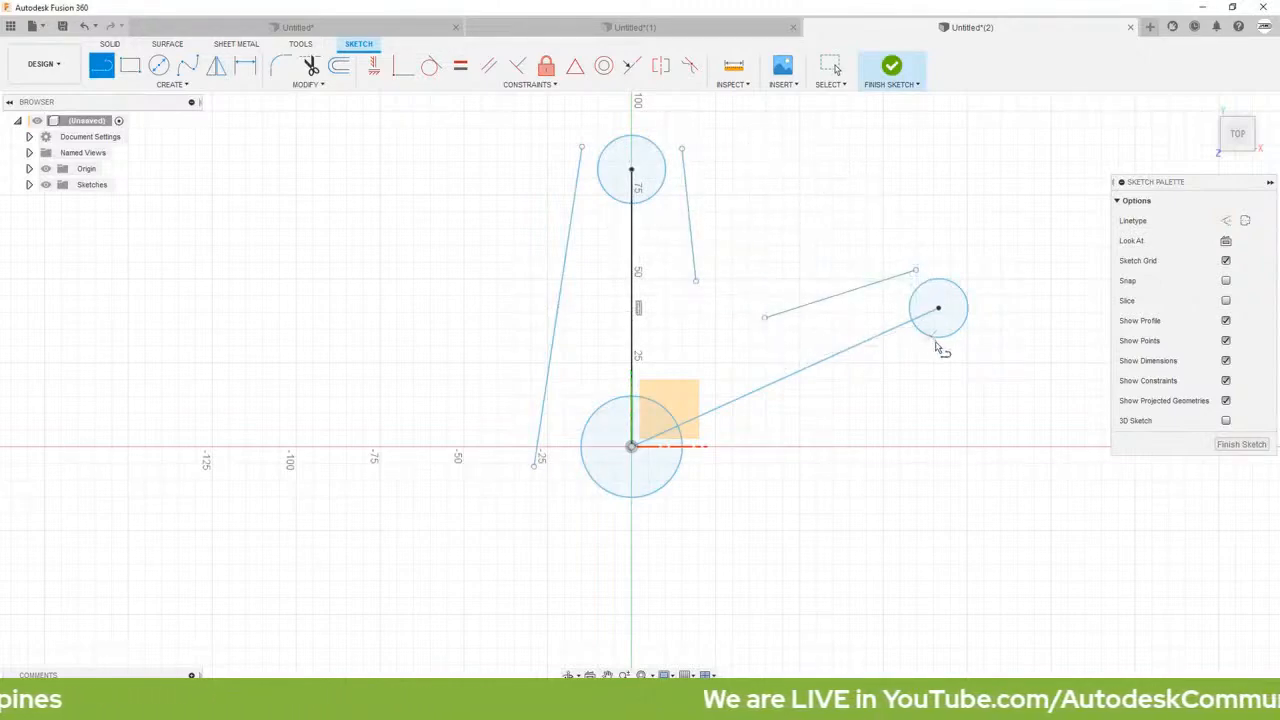
click(962, 356)
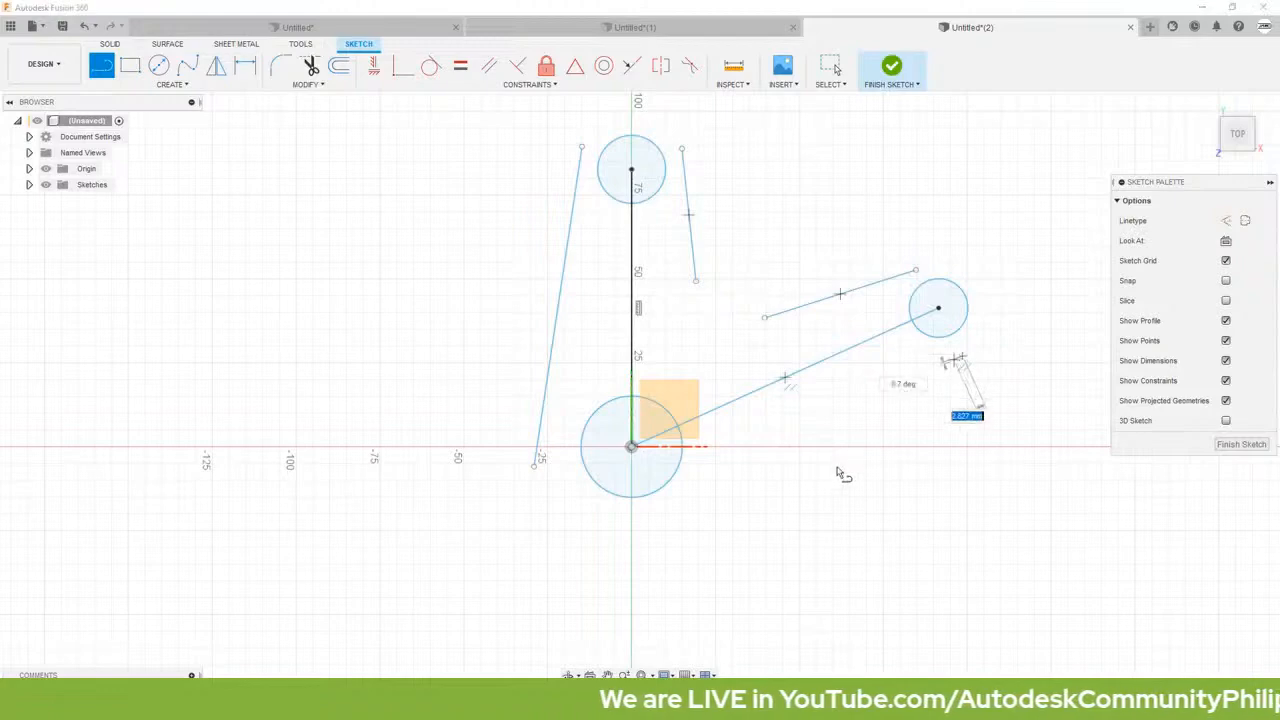
click(673, 535)
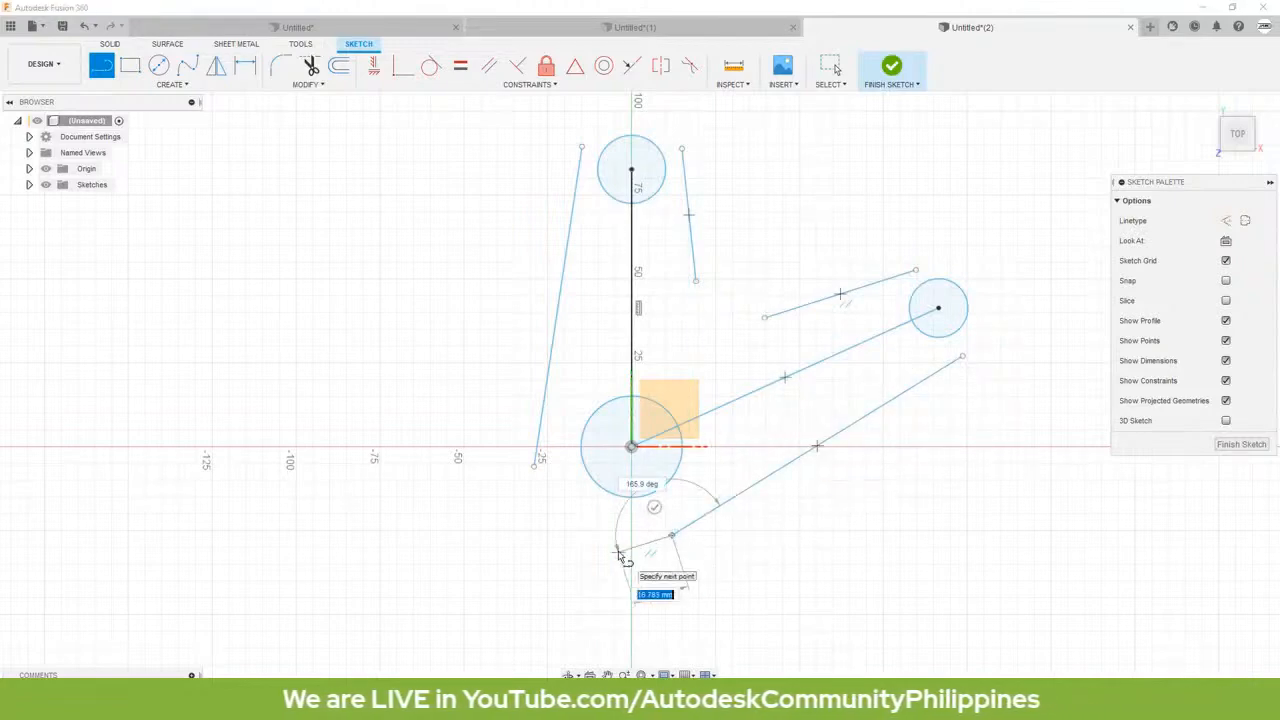
key(Escape)
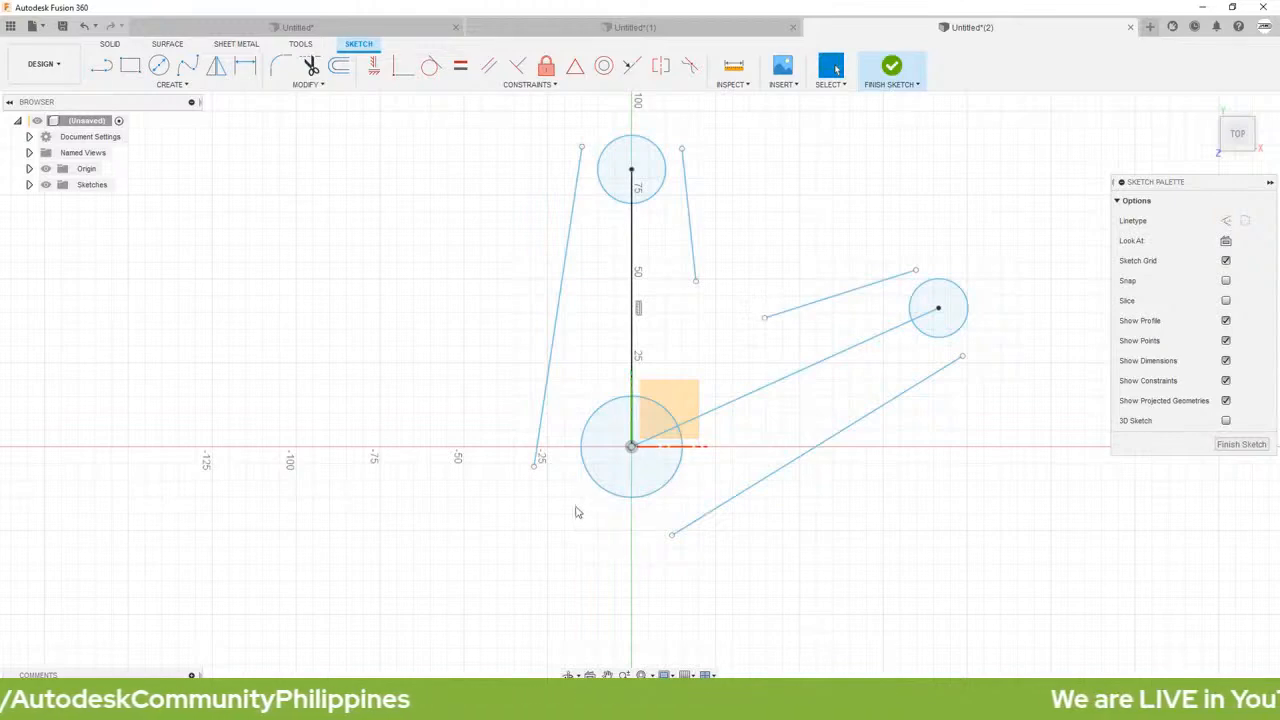
Step: Draw 3-point arcs joining the two outline lines over the upper circle and the two inner lines at the concave corner between the arms
click(172, 85)
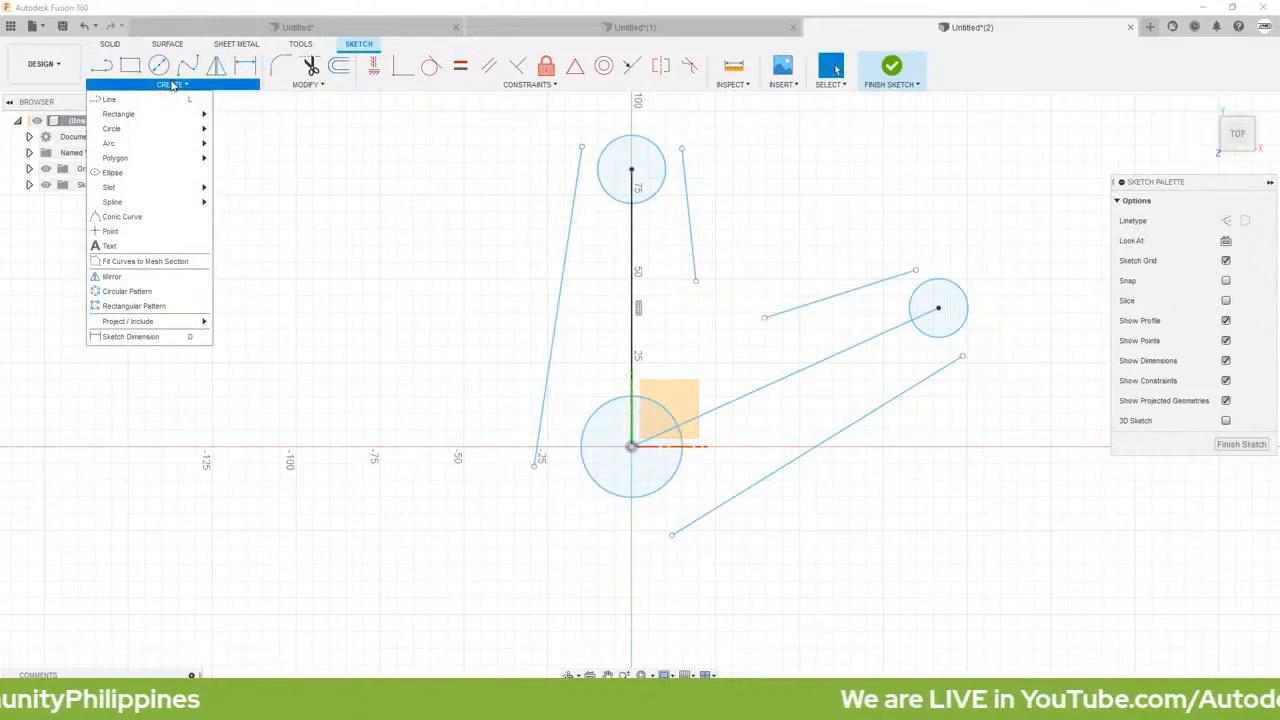
mouse_move(140, 149)
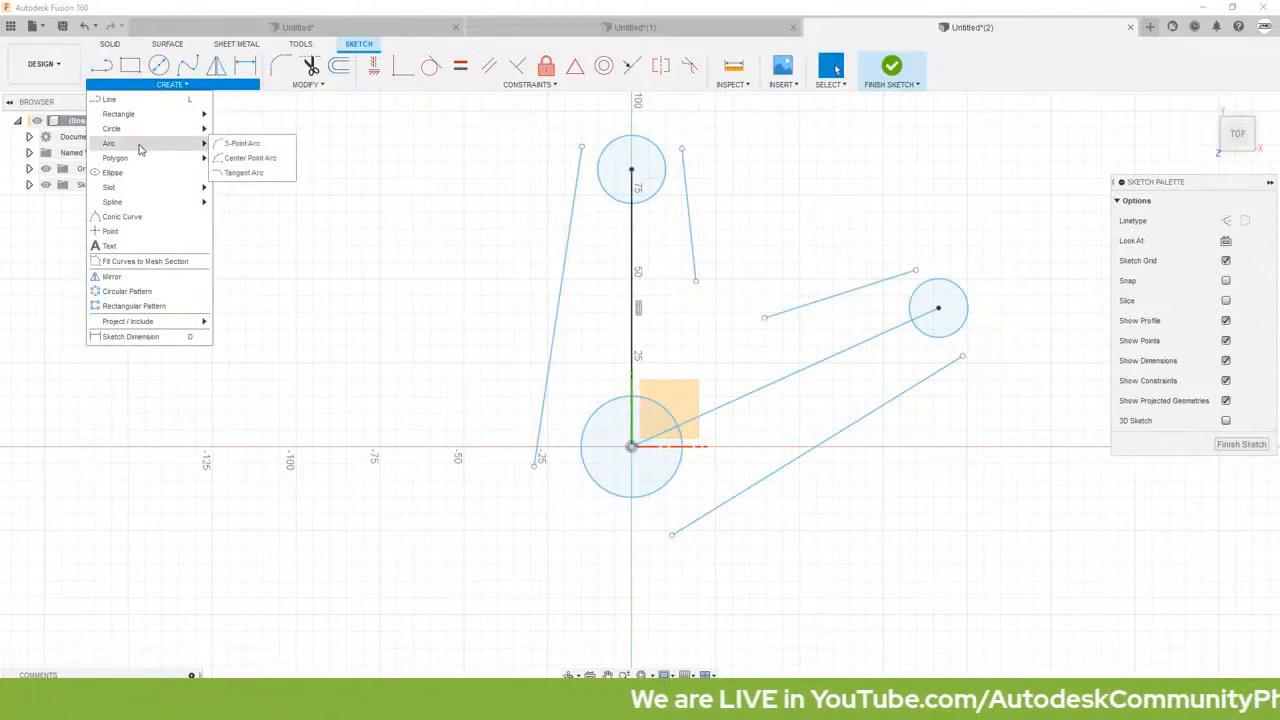
click(240, 144)
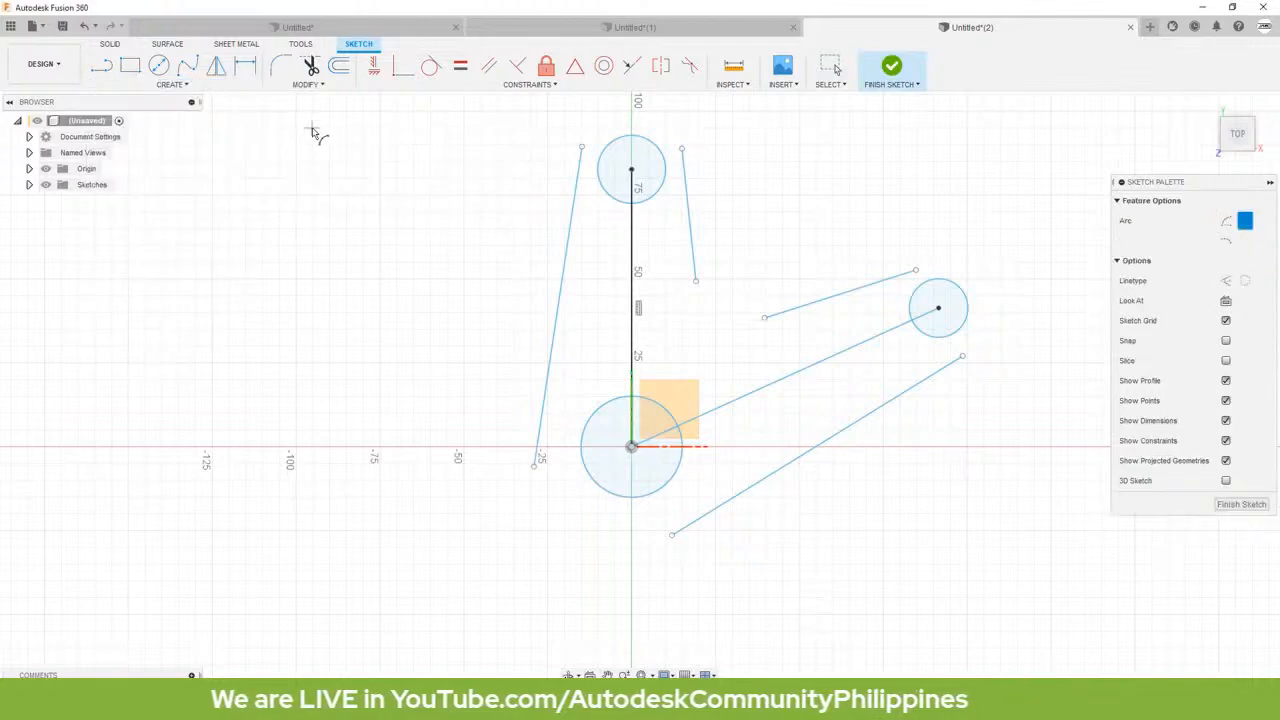
click(582, 147)
click(635, 105)
click(695, 281)
click(764, 318)
click(716, 326)
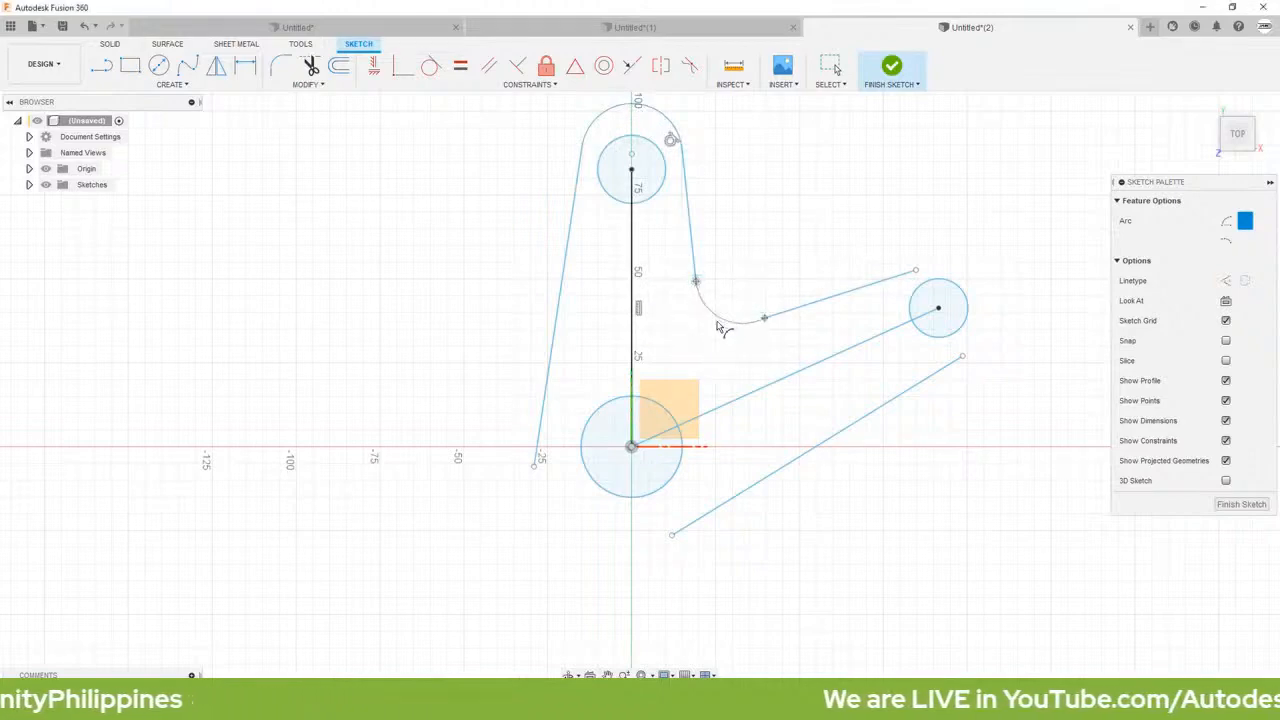
Step: Close the outline with 3-point arcs around the right-hand circle and beneath the large origin circle
click(915, 270)
click(962, 355)
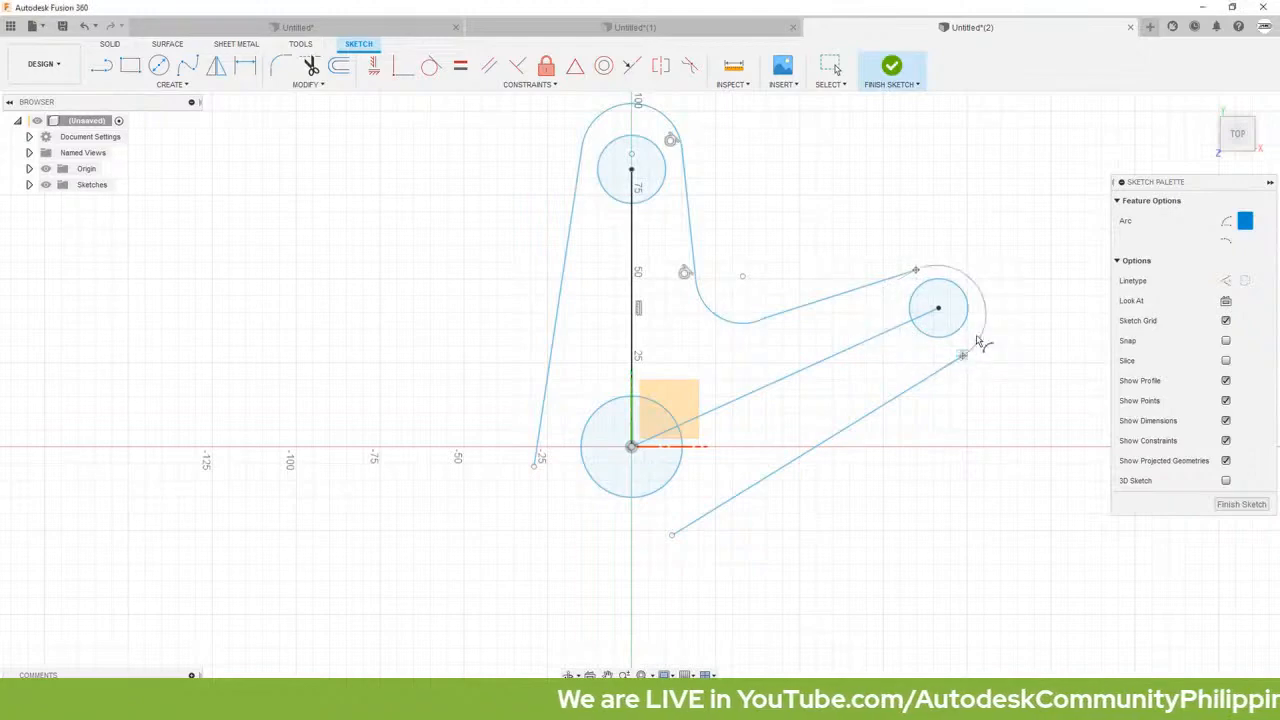
click(991, 312)
click(535, 465)
click(672, 536)
click(598, 547)
key(Escape)
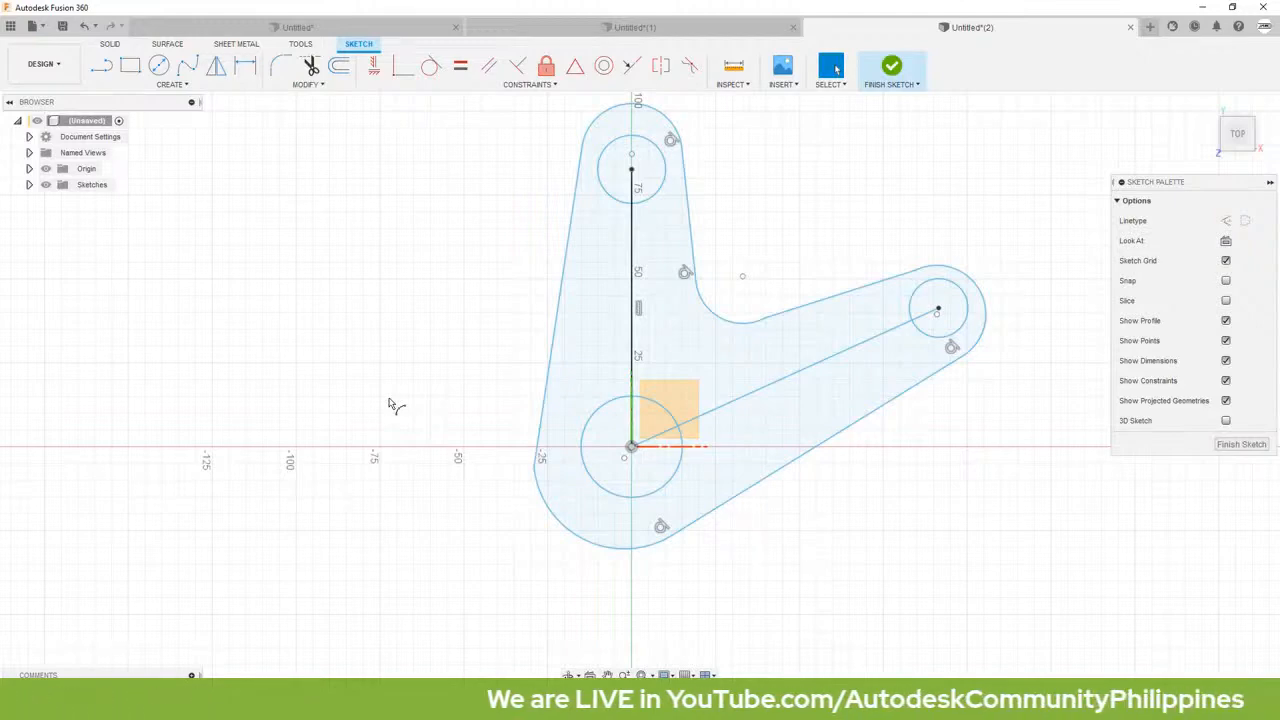
key(Escape)
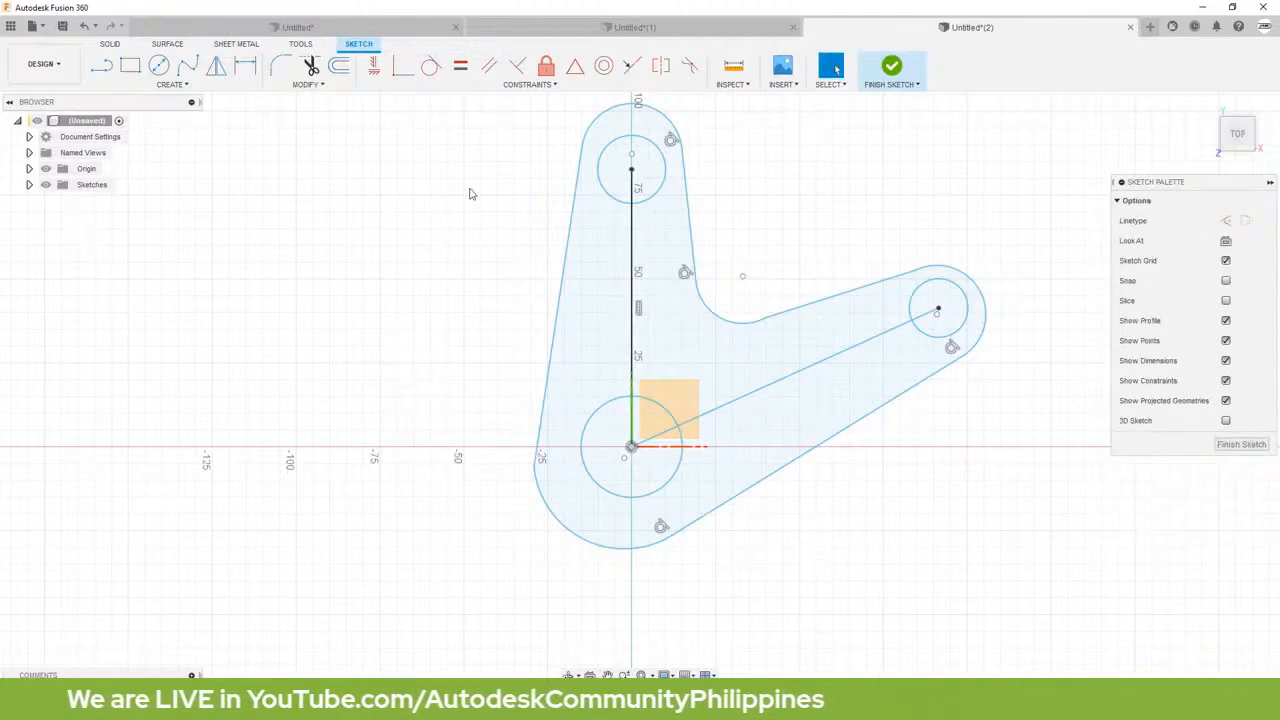
Step: Apply Tangent constraints between the top arc and both its side lines, and between the concave inner arc and the right arm's upper line
click(430, 68)
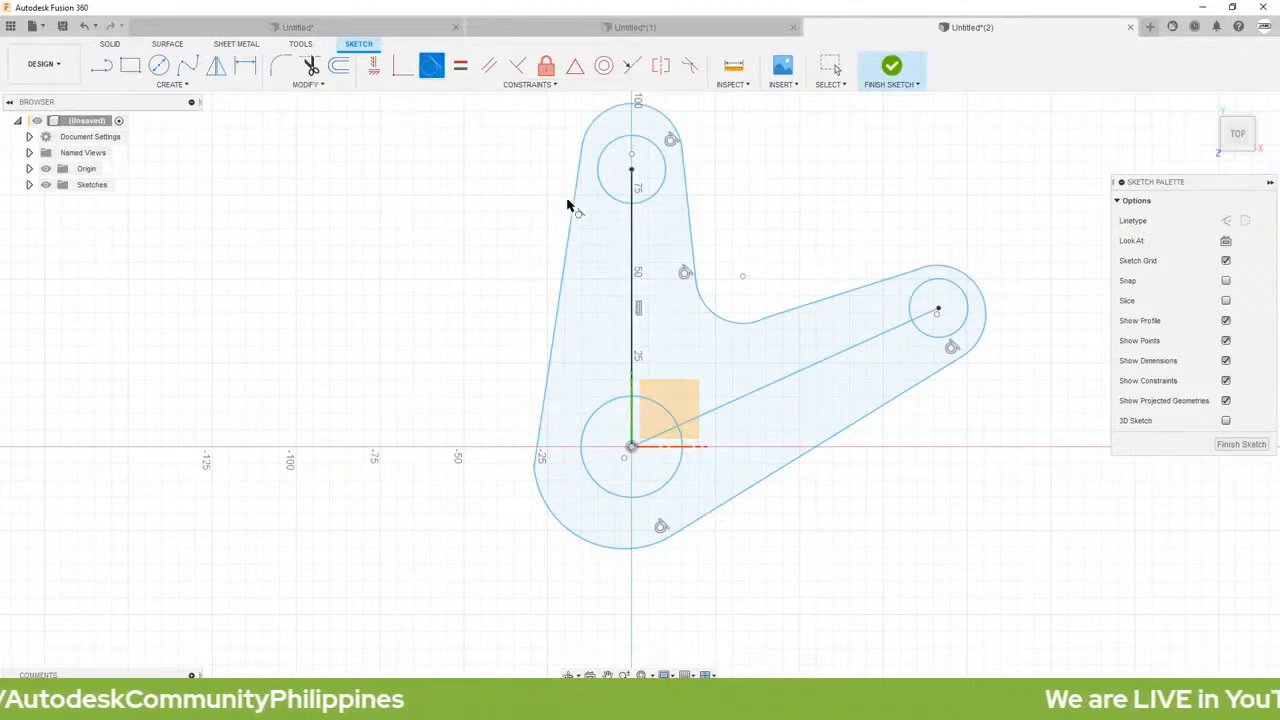
click(596, 125)
click(584, 172)
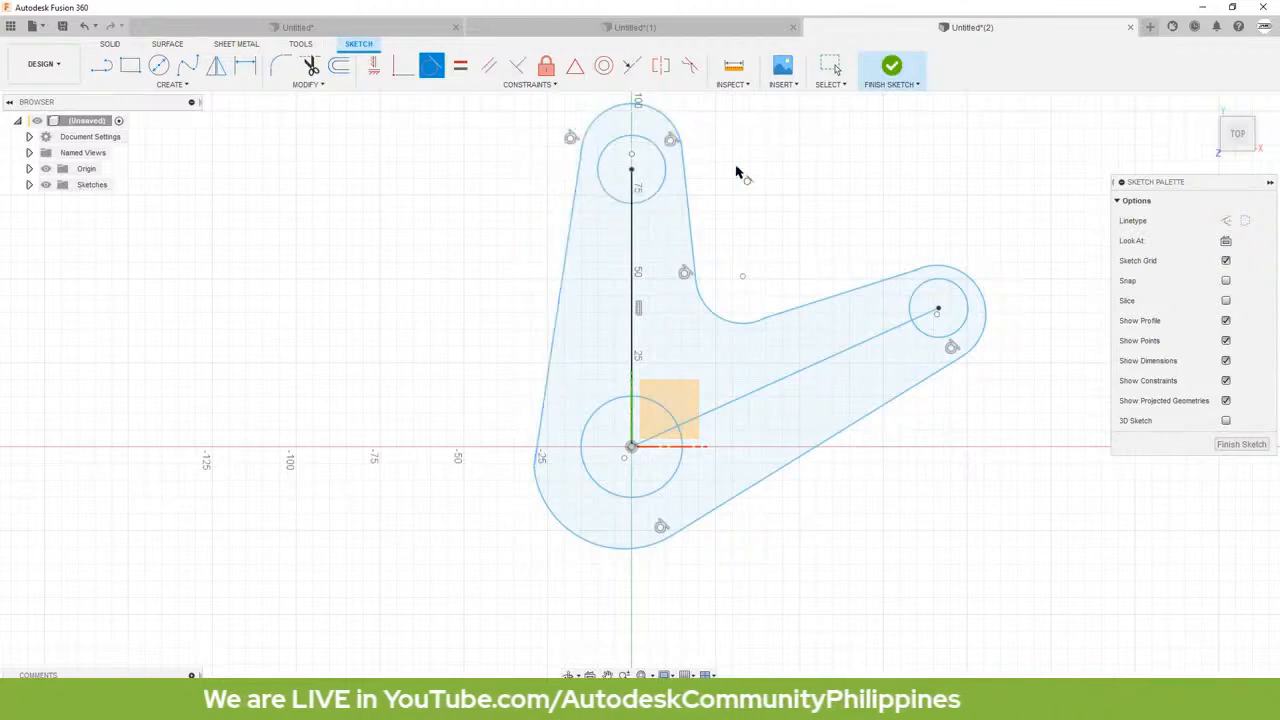
click(676, 133)
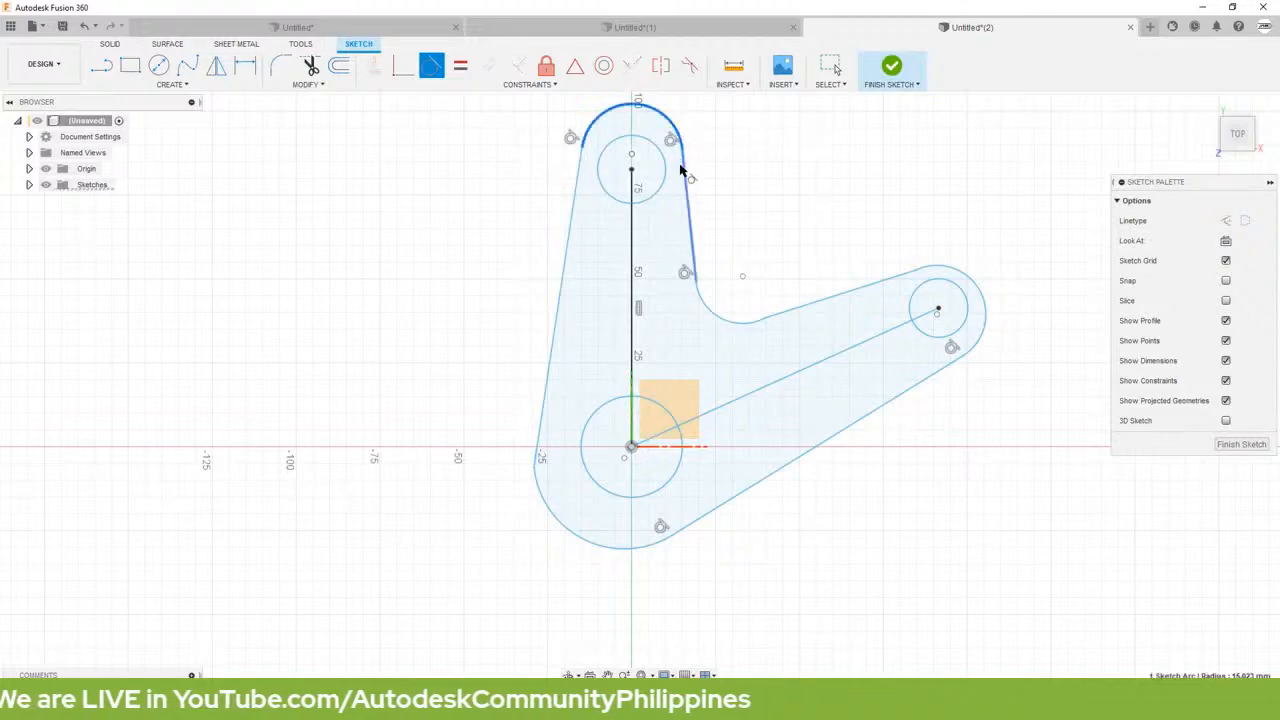
click(689, 175)
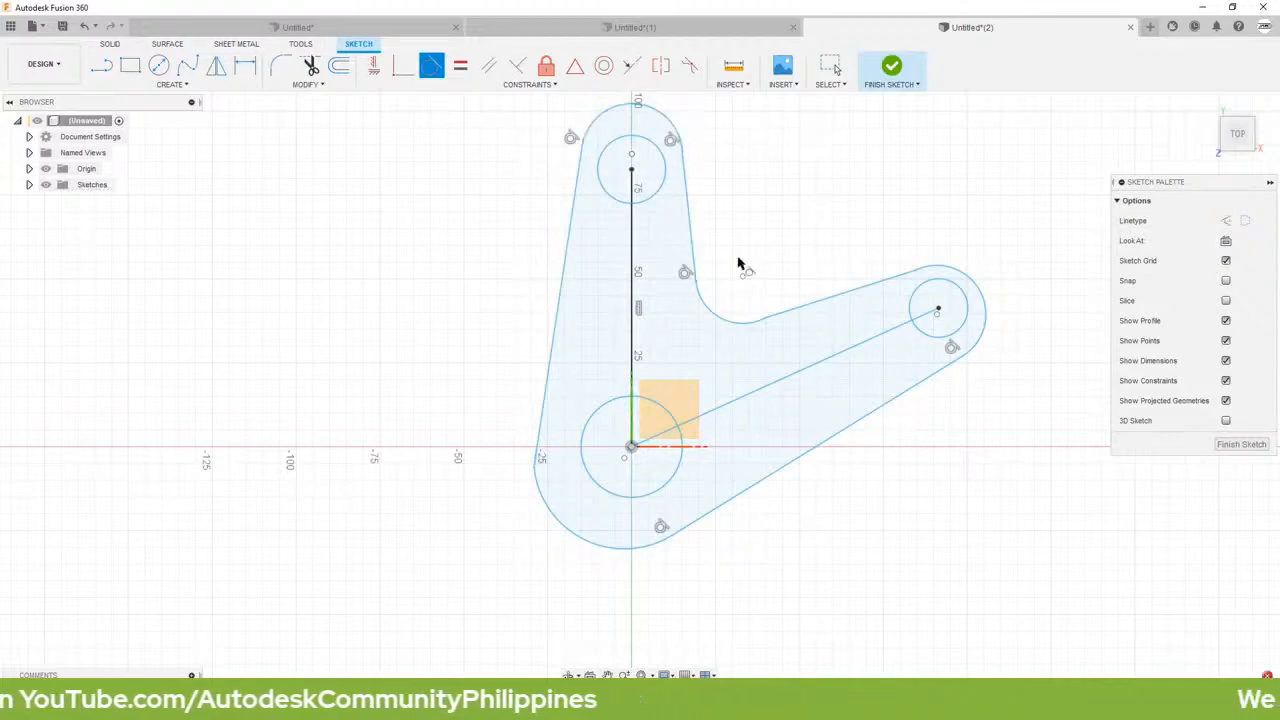
click(711, 312)
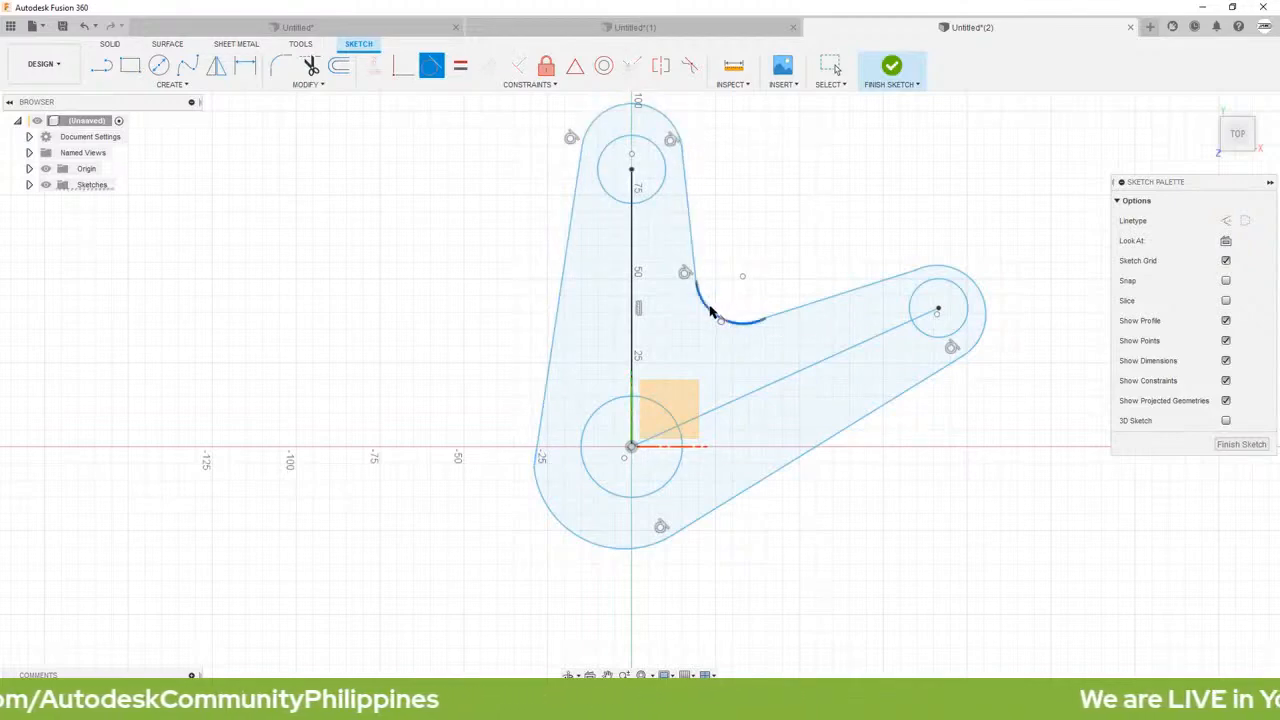
click(824, 316)
Step: Apply Tangent constraints between the right end arc and both its adjoining lines, and between the bottom arc and the left outline line
click(958, 272)
click(908, 276)
click(972, 348)
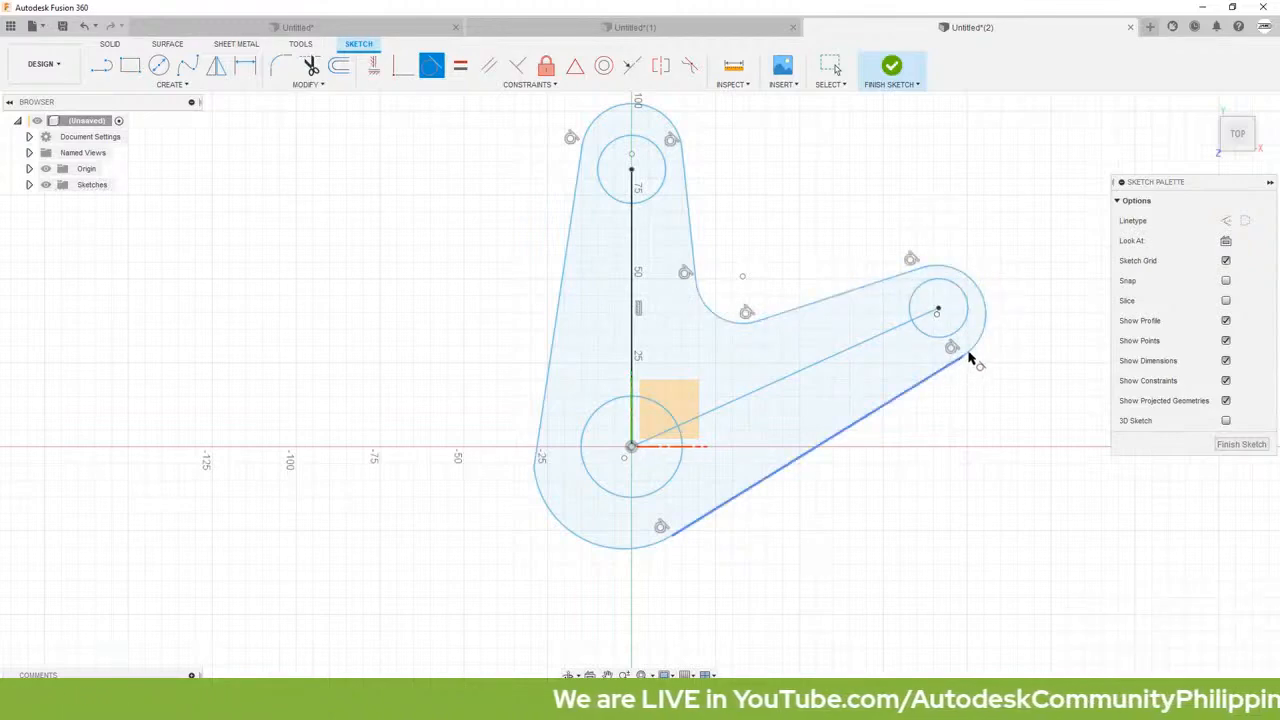
click(946, 376)
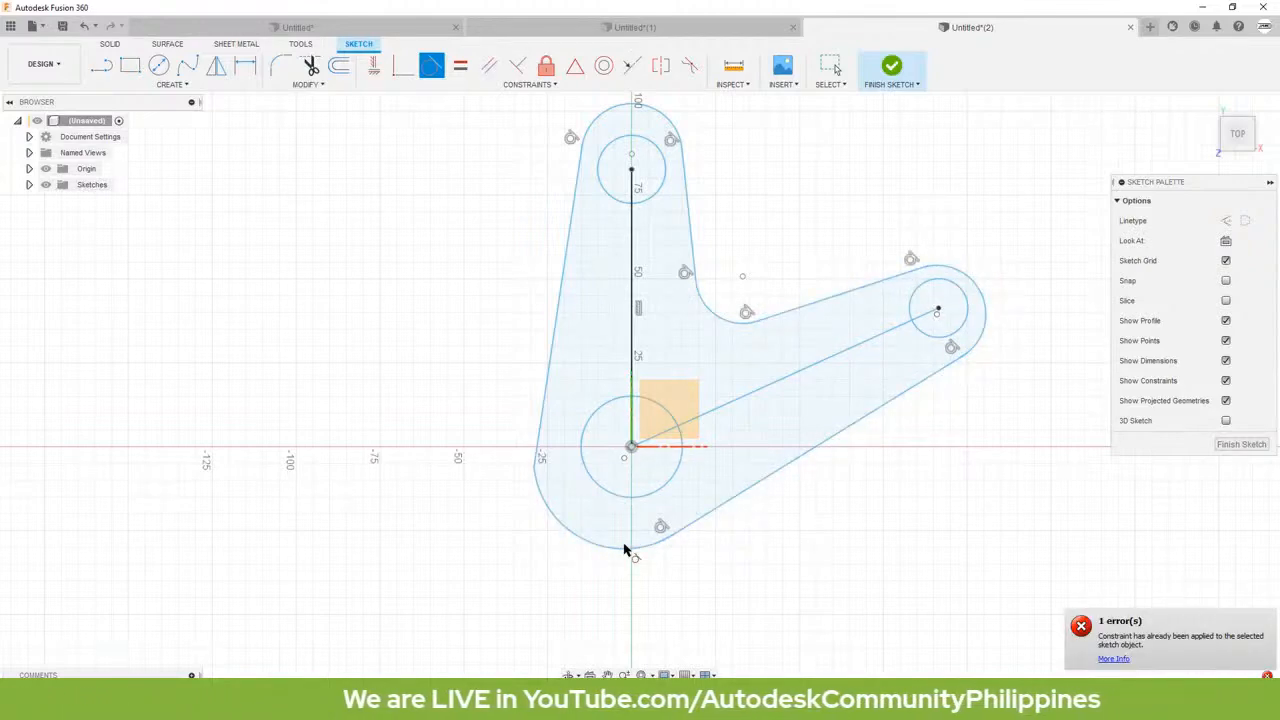
click(667, 543)
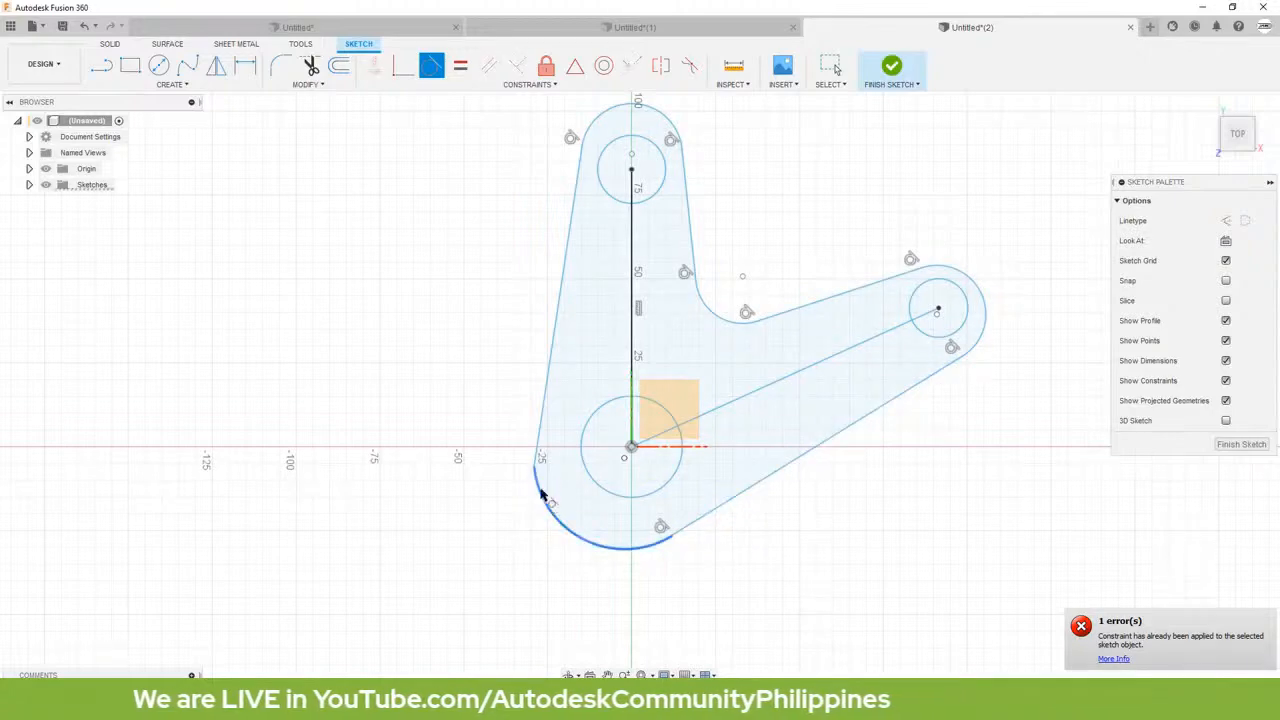
click(538, 442)
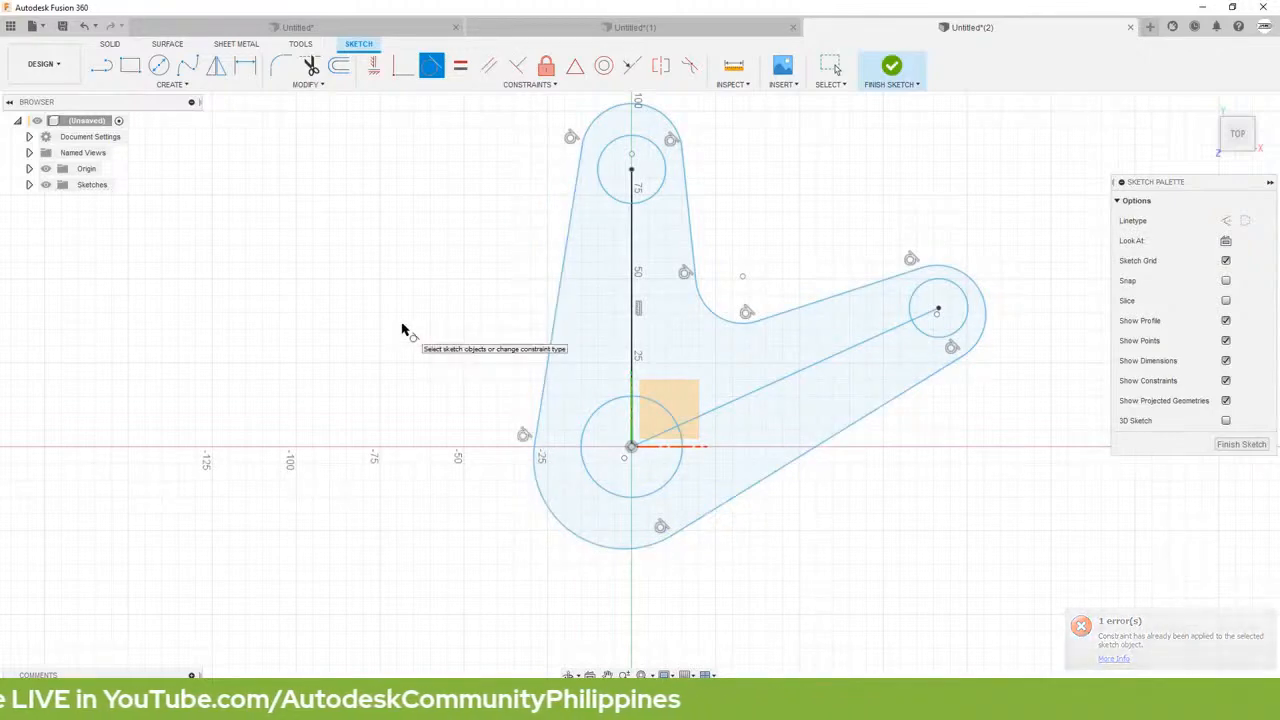
key(Escape)
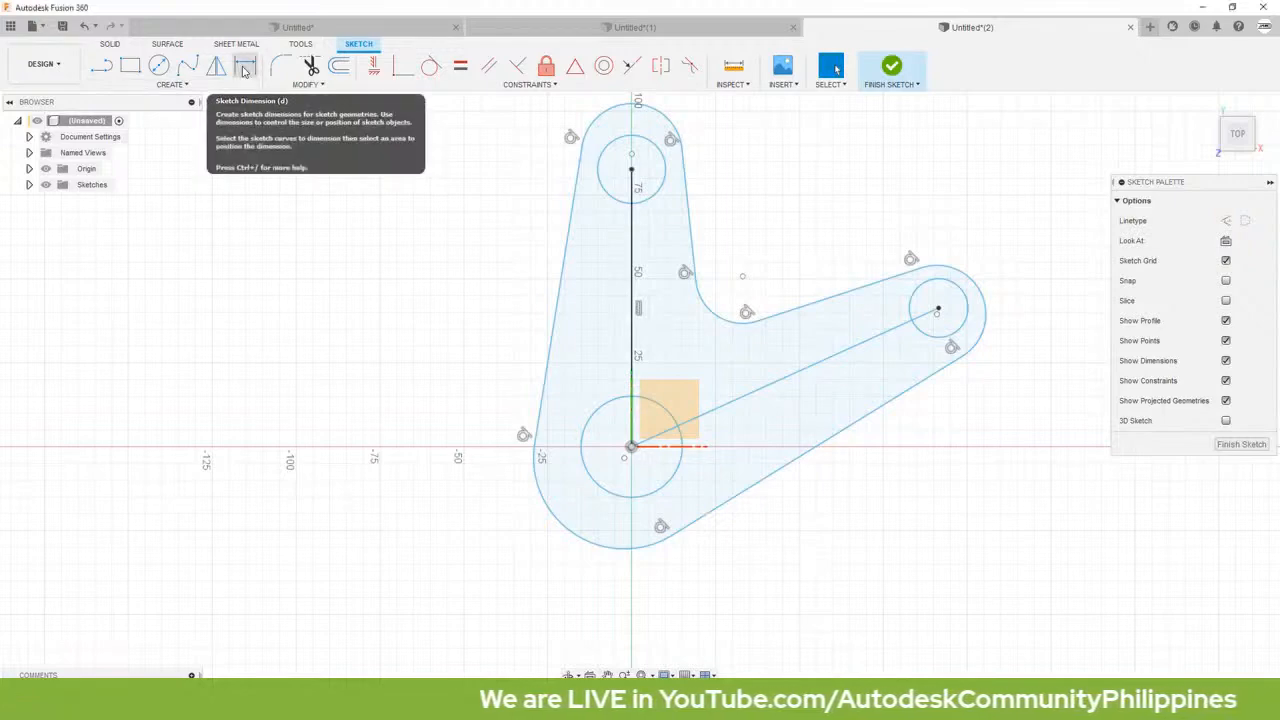
Step: Dimension the angle between the vertical and slanted centre lines at the origin as 60 degrees
click(245, 70)
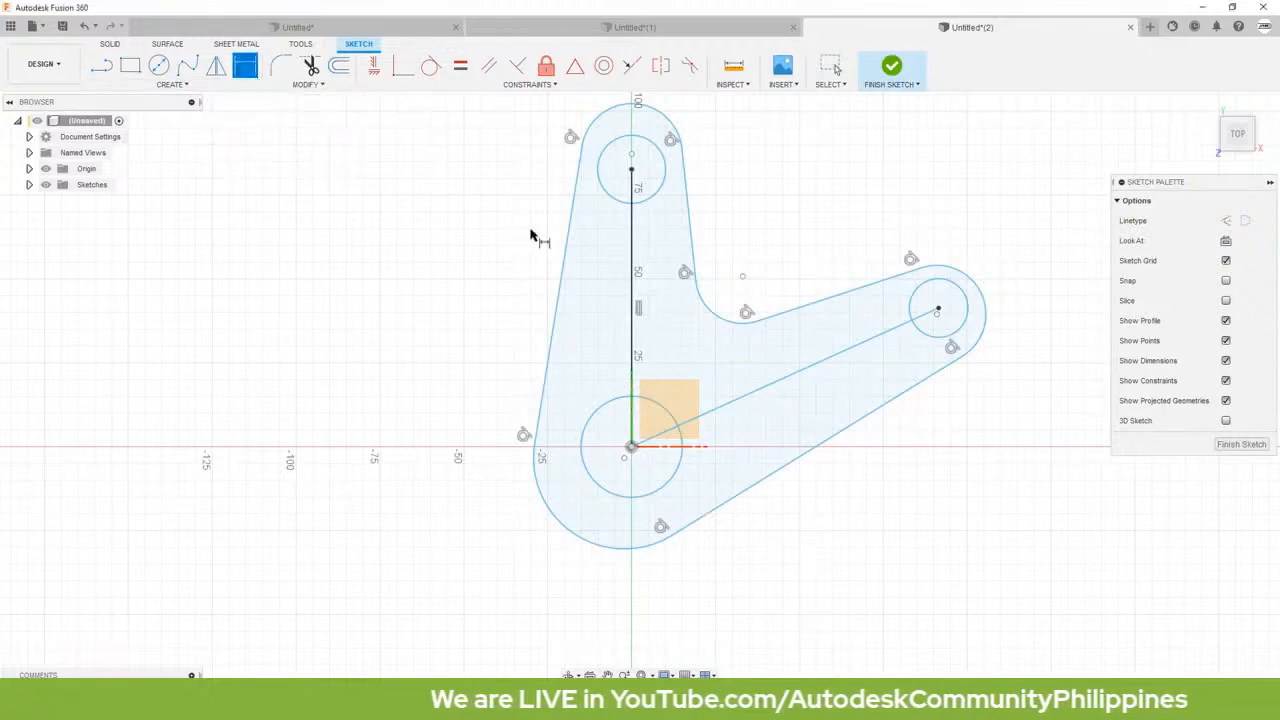
click(630, 226)
click(863, 350)
click(706, 348)
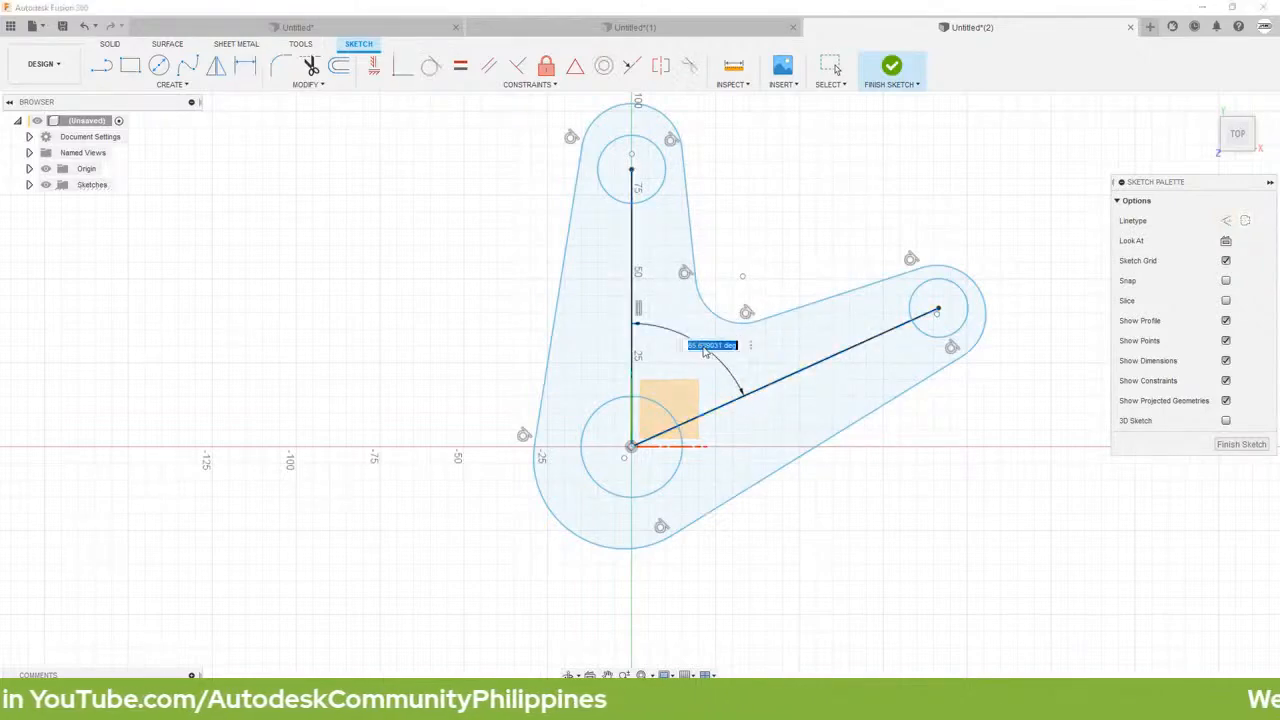
key(BackSpace)
text(60)
key(Return)
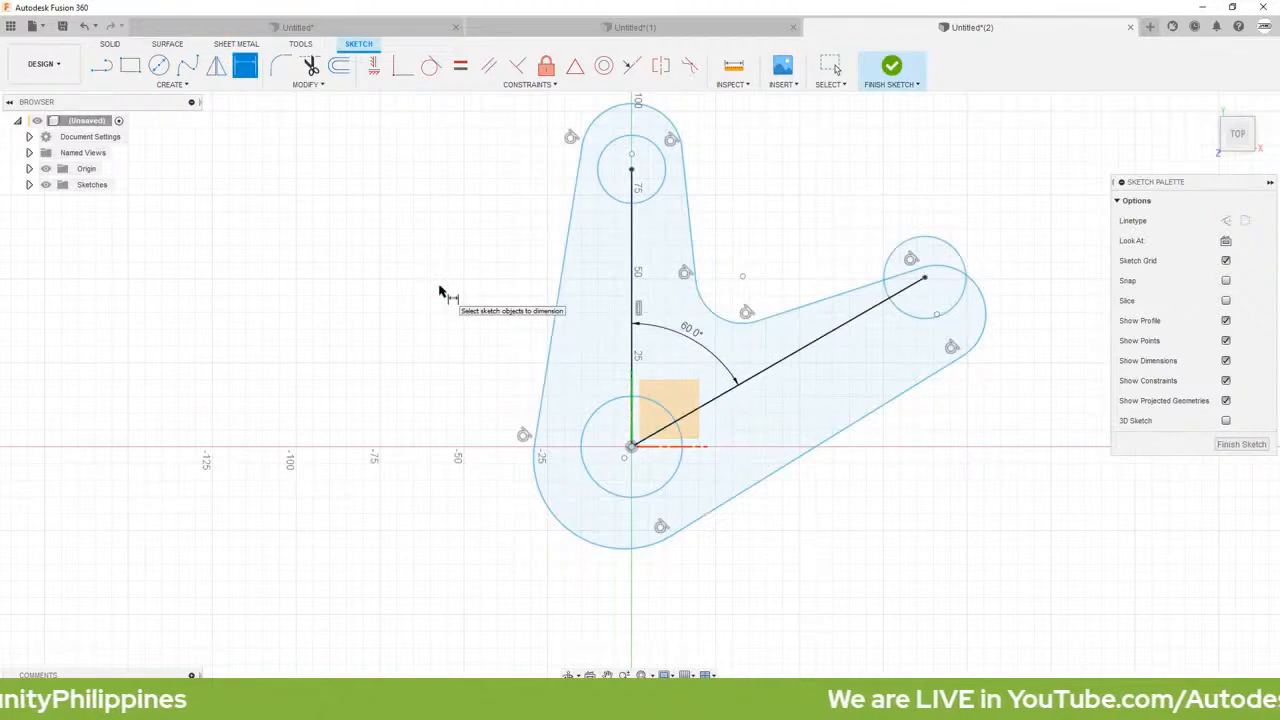
Step: Dimension the outline's top arc with a radius of 15 mm
scroll(514, 277, down, 2)
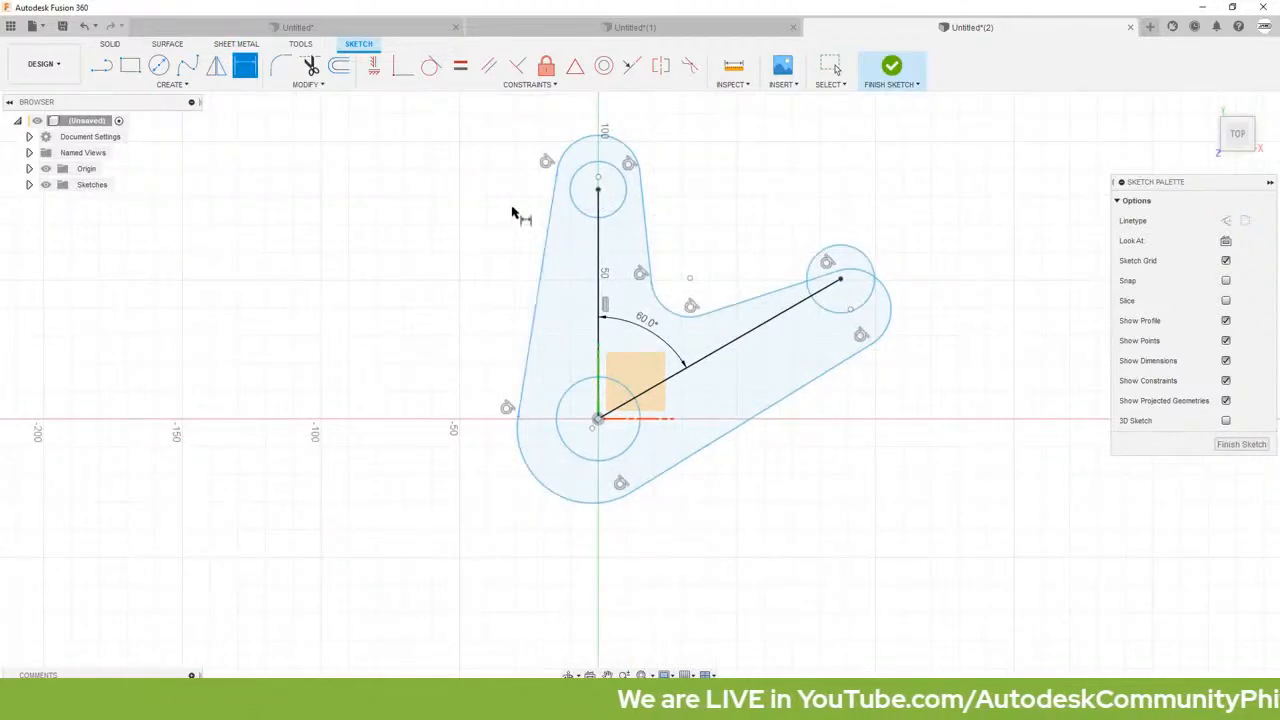
key(Escape)
middle_drag(514, 209, 489, 268)
key(d)
click(604, 214)
click(660, 190)
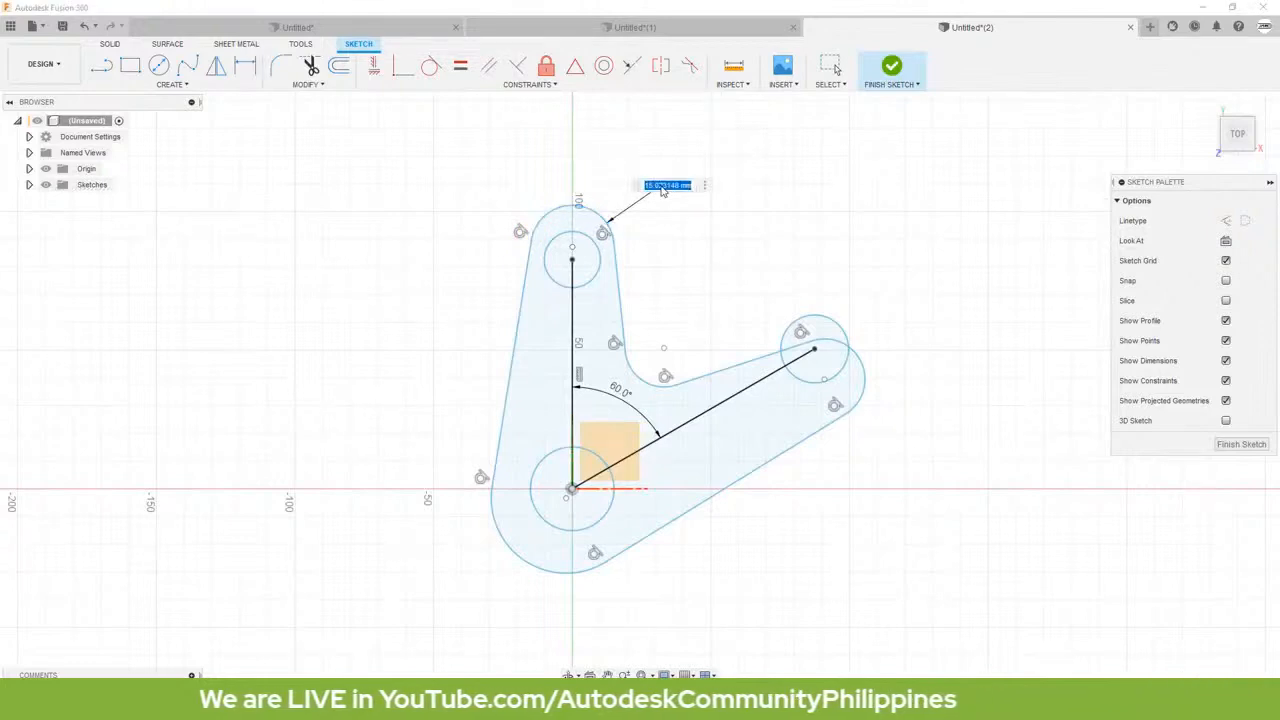
text(15)
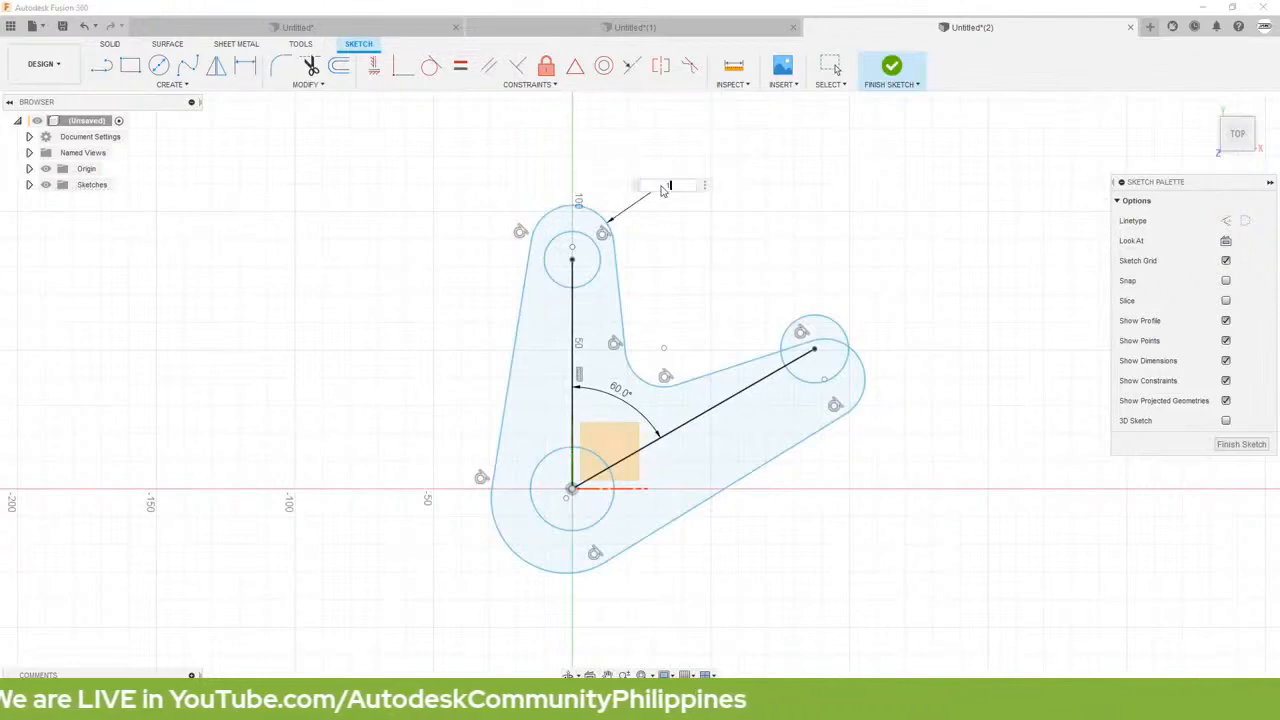
key(Return)
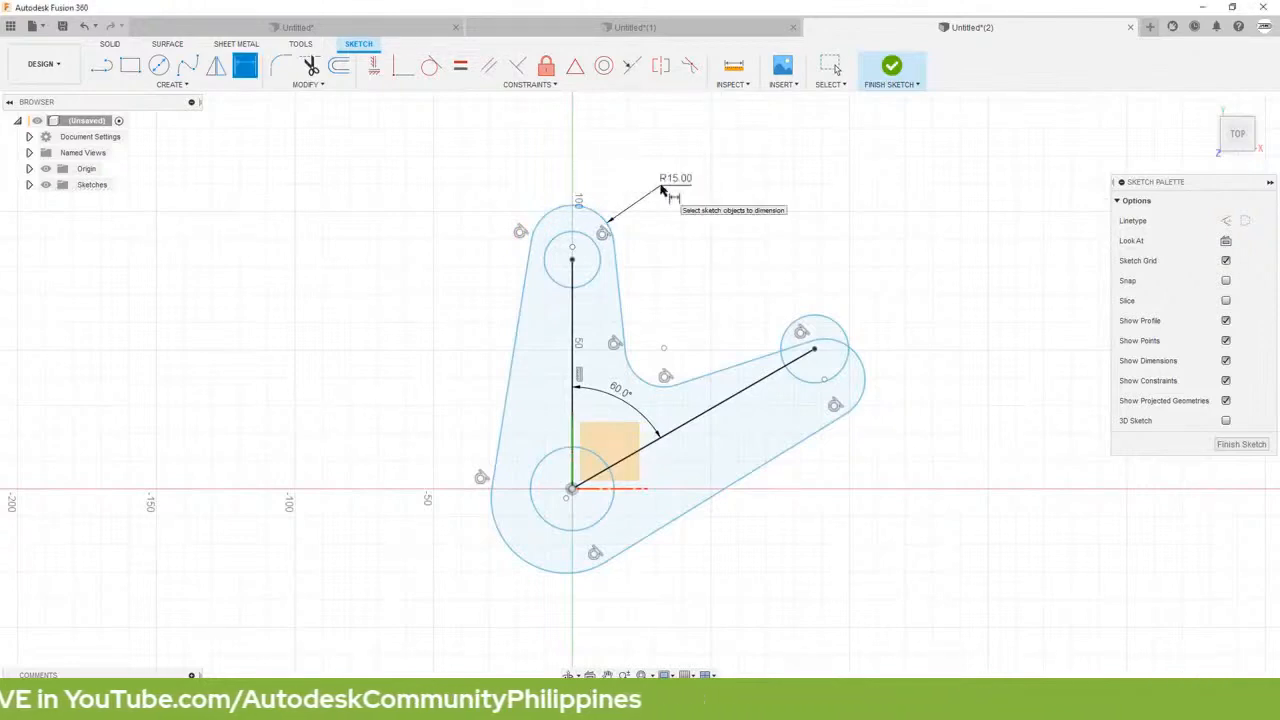
Step: Dimension the upper circle with a diameter of 15 mm
click(598, 255)
click(671, 226)
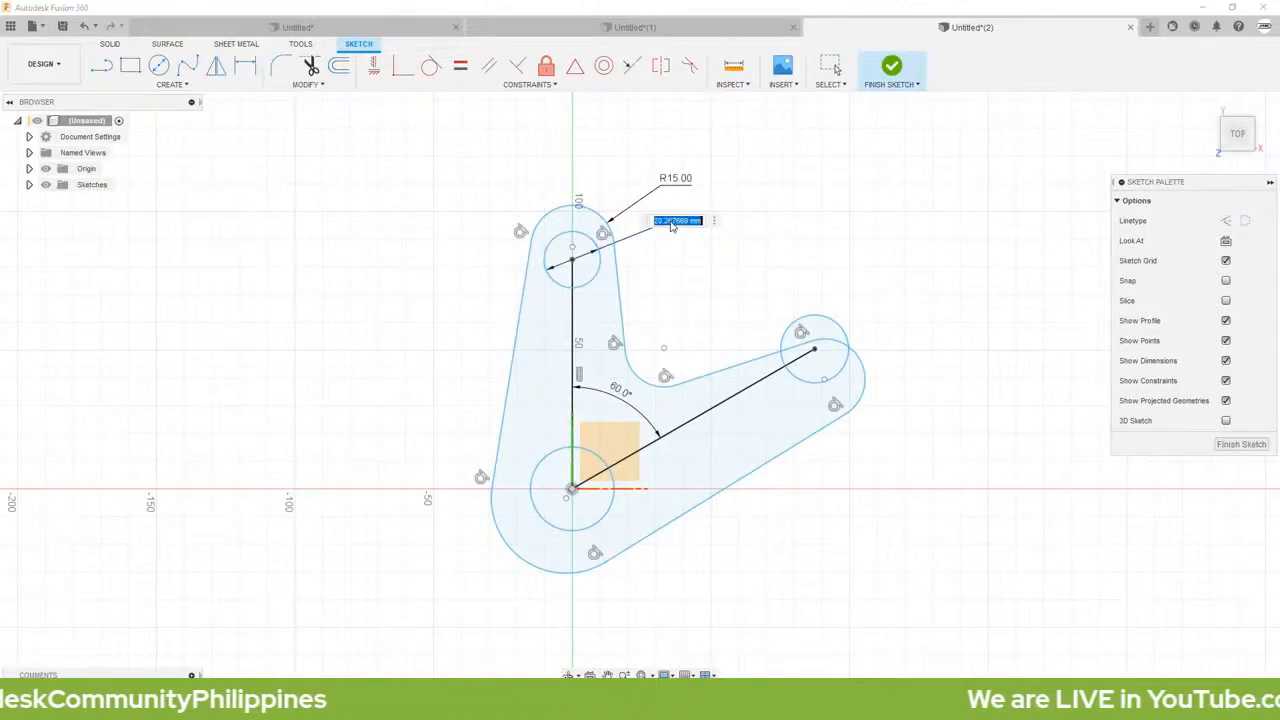
text(1)
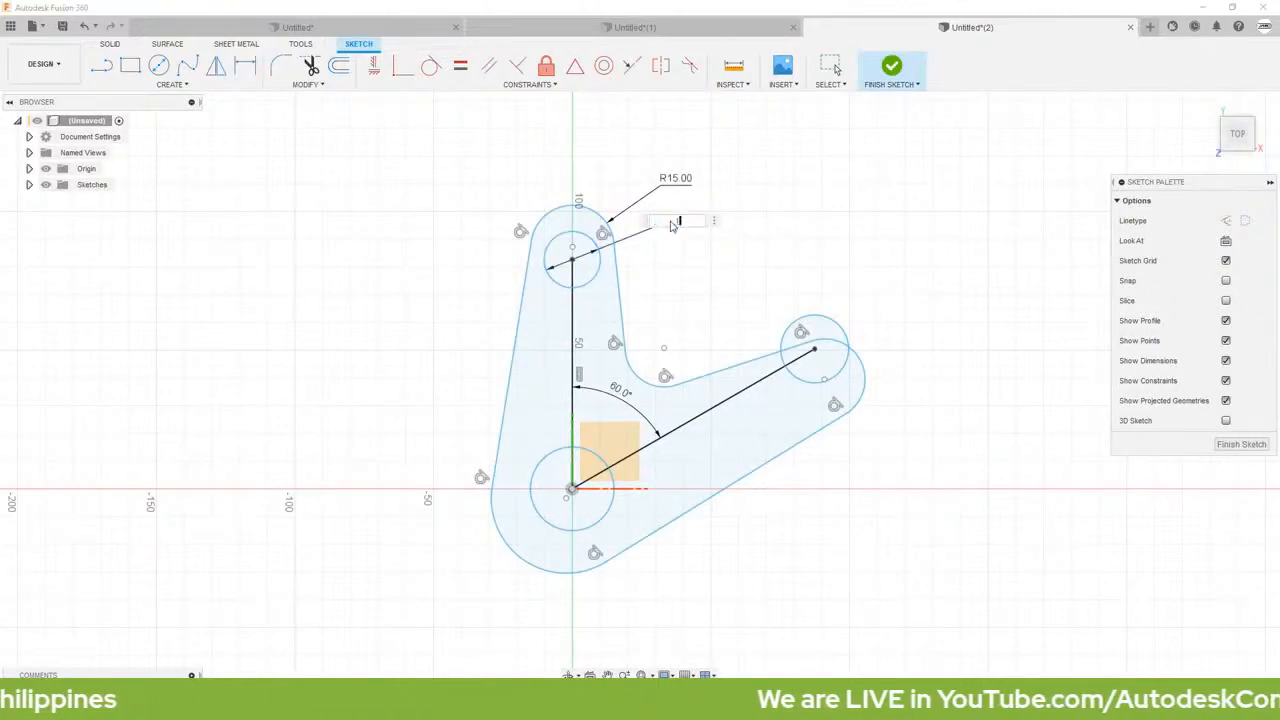
text(5)
key(Return)
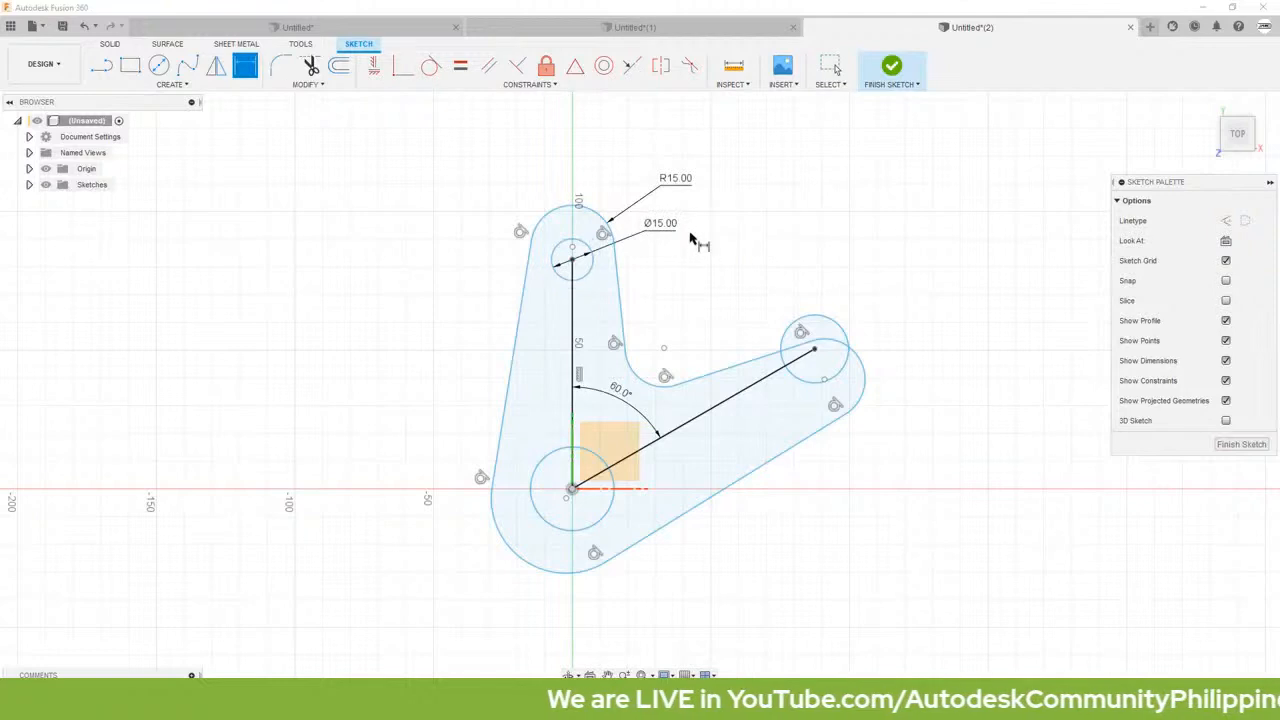
Step: Set the vertical distance between the upper circle's centre and the origin to 75 mm
click(572, 263)
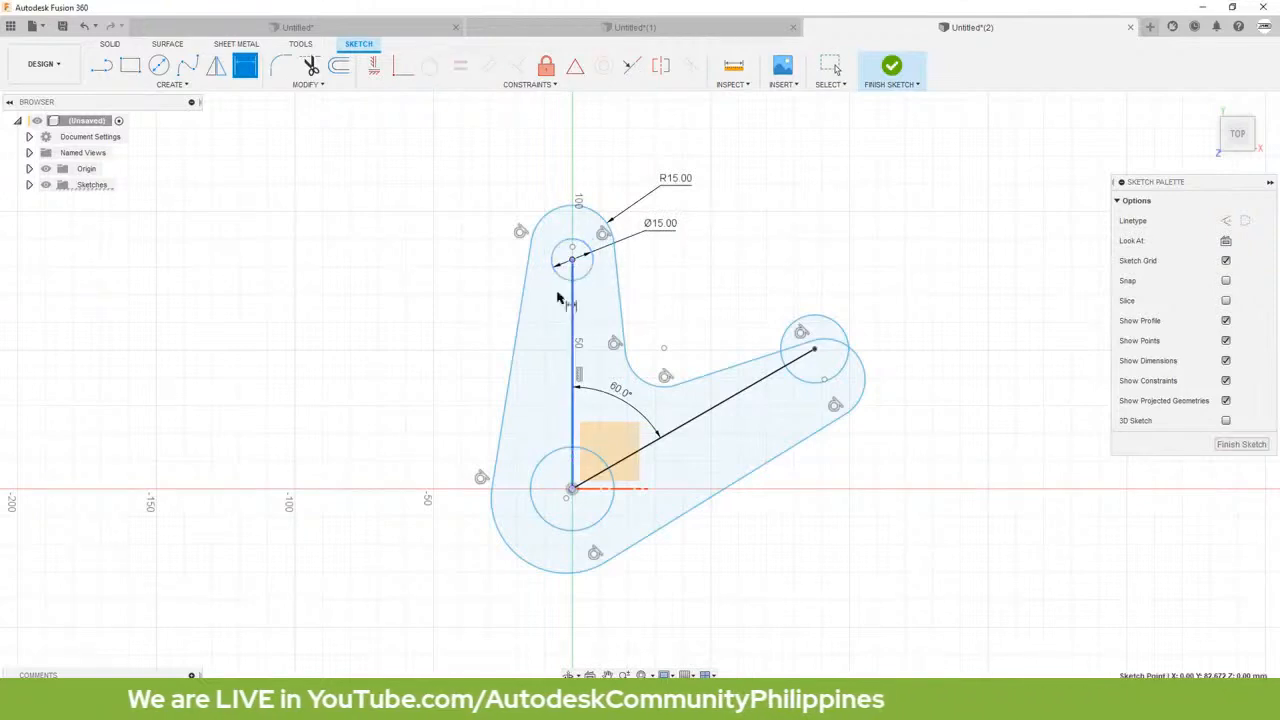
click(572, 488)
click(371, 405)
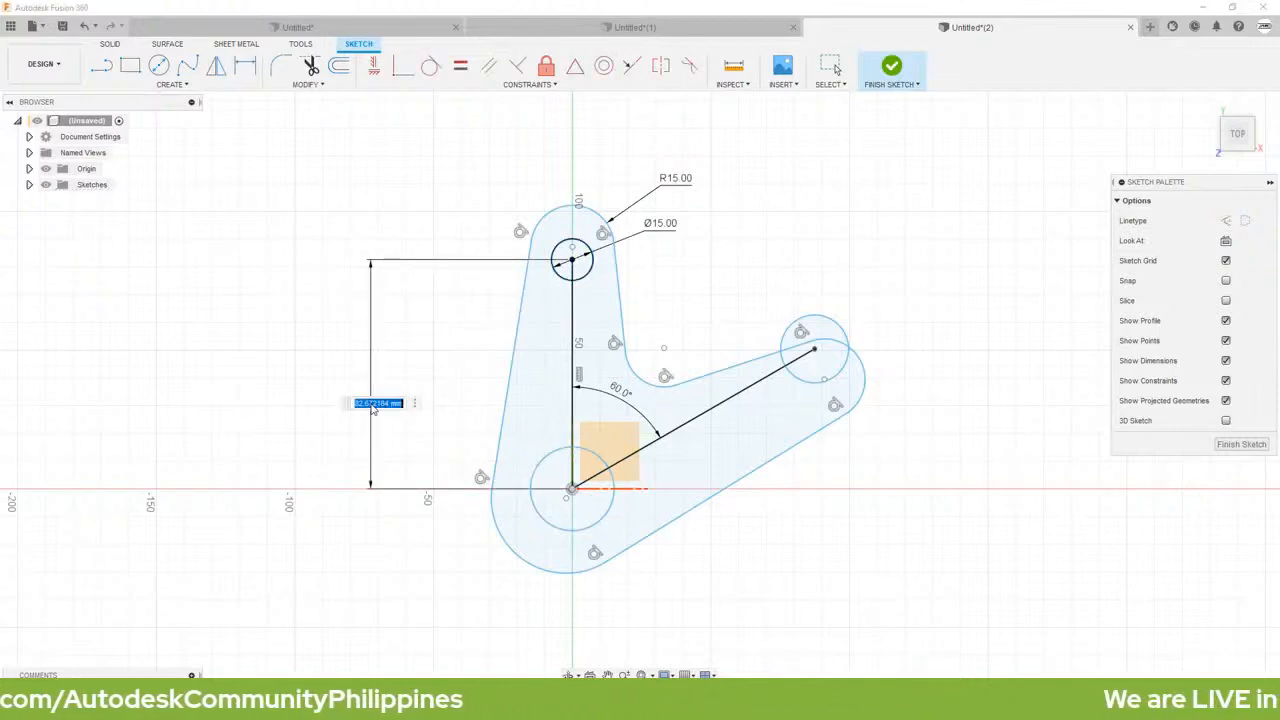
text(8)
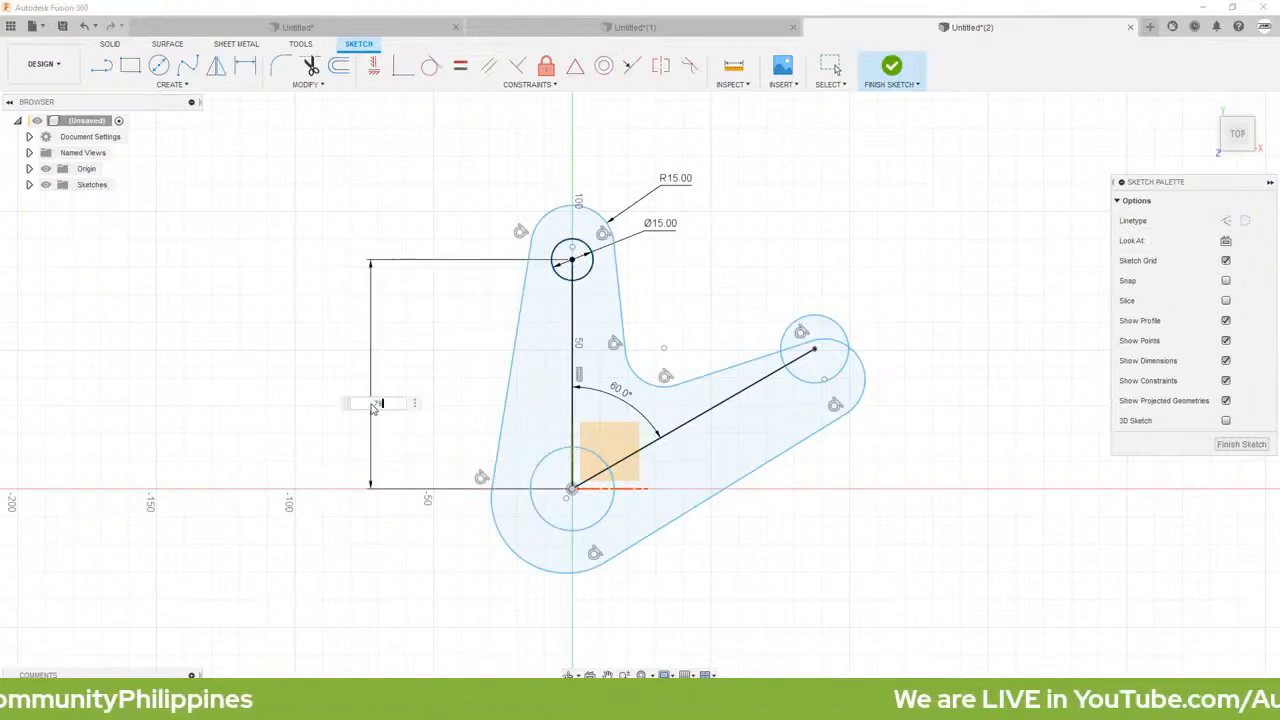
text(5)
key(Return)
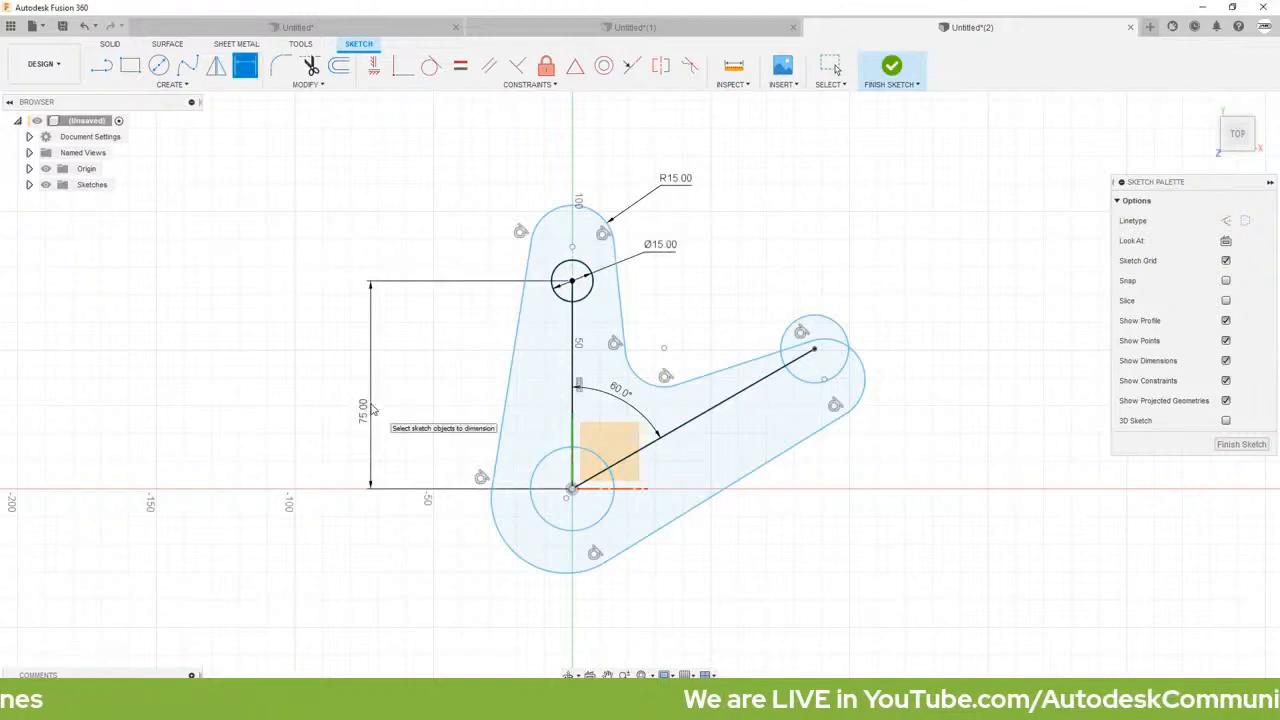
Step: Add an aligned dimension of 90 mm between the origin and the right-hand circle's centre
click(572, 489)
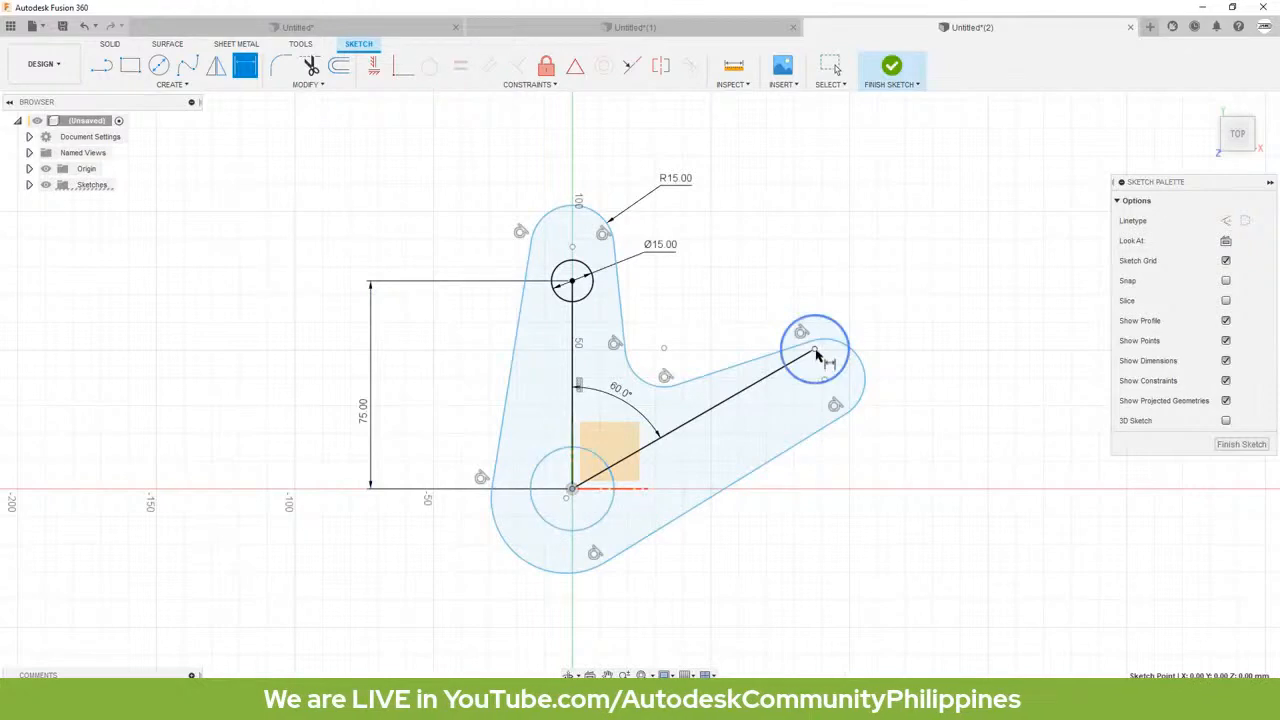
click(815, 350)
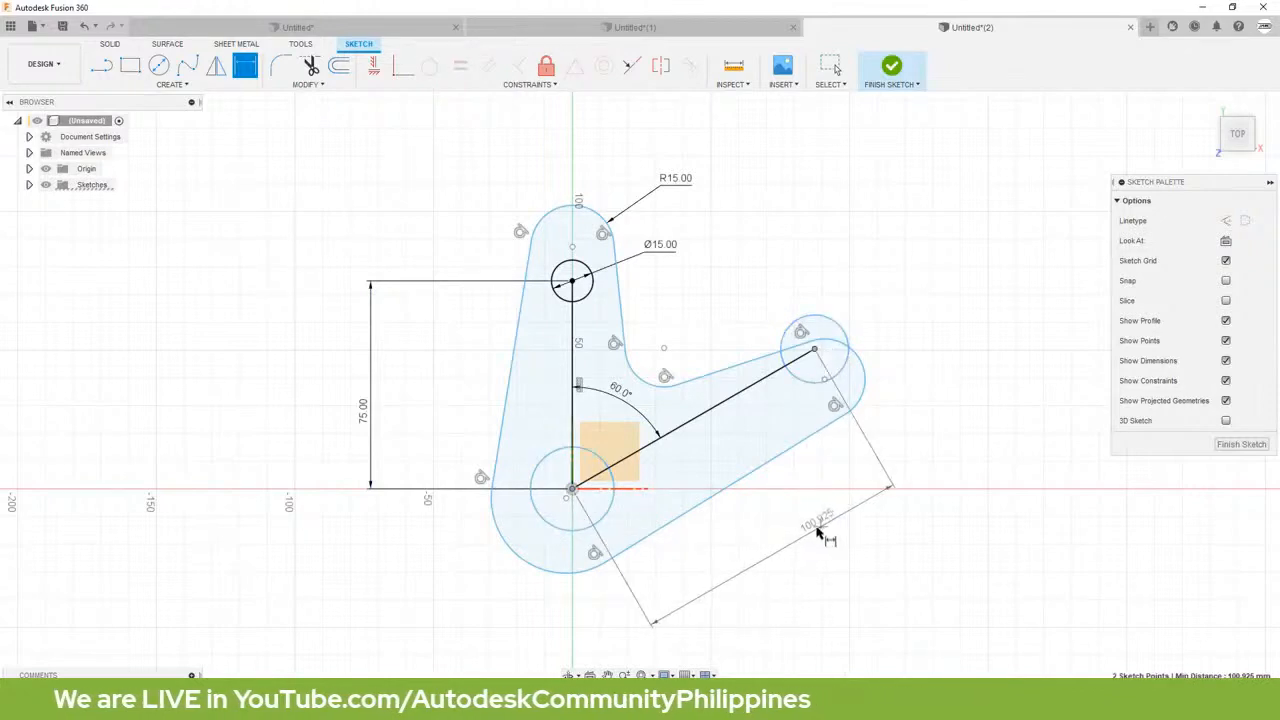
click(820, 537)
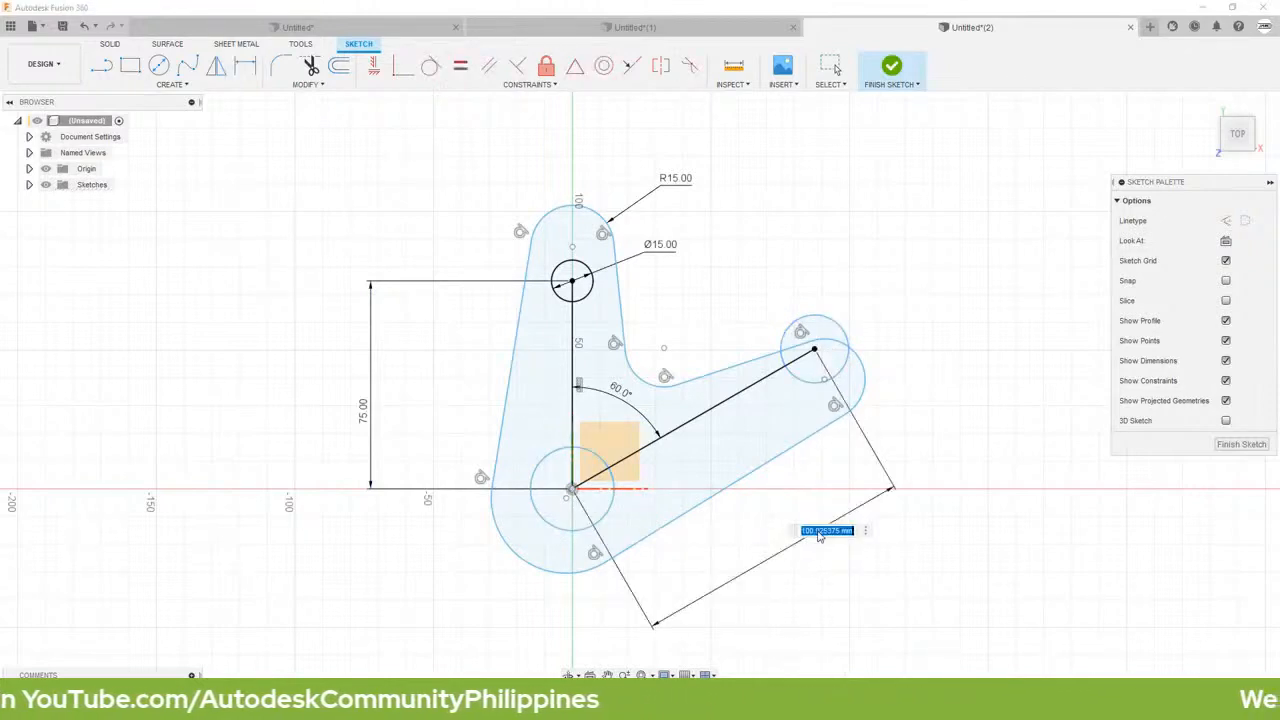
text(100)
key(Return)
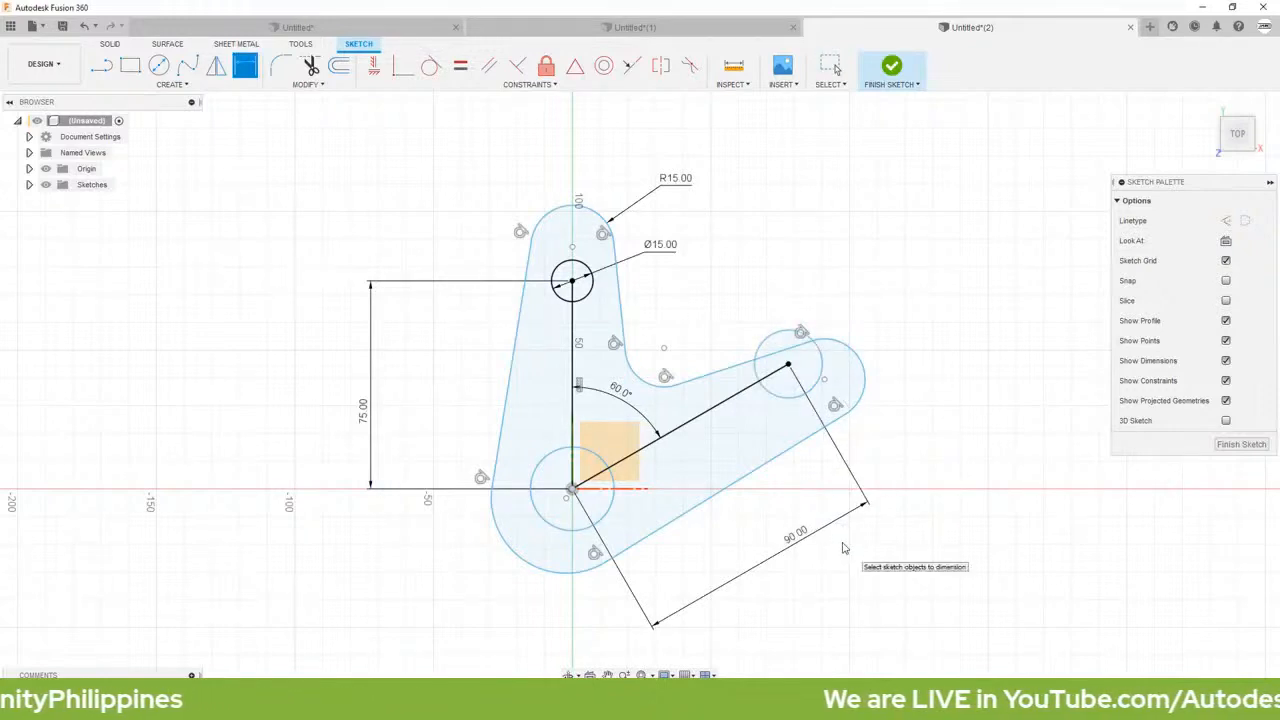
Step: Dimension the origin circle with a diameter of 20 mm
click(598, 522)
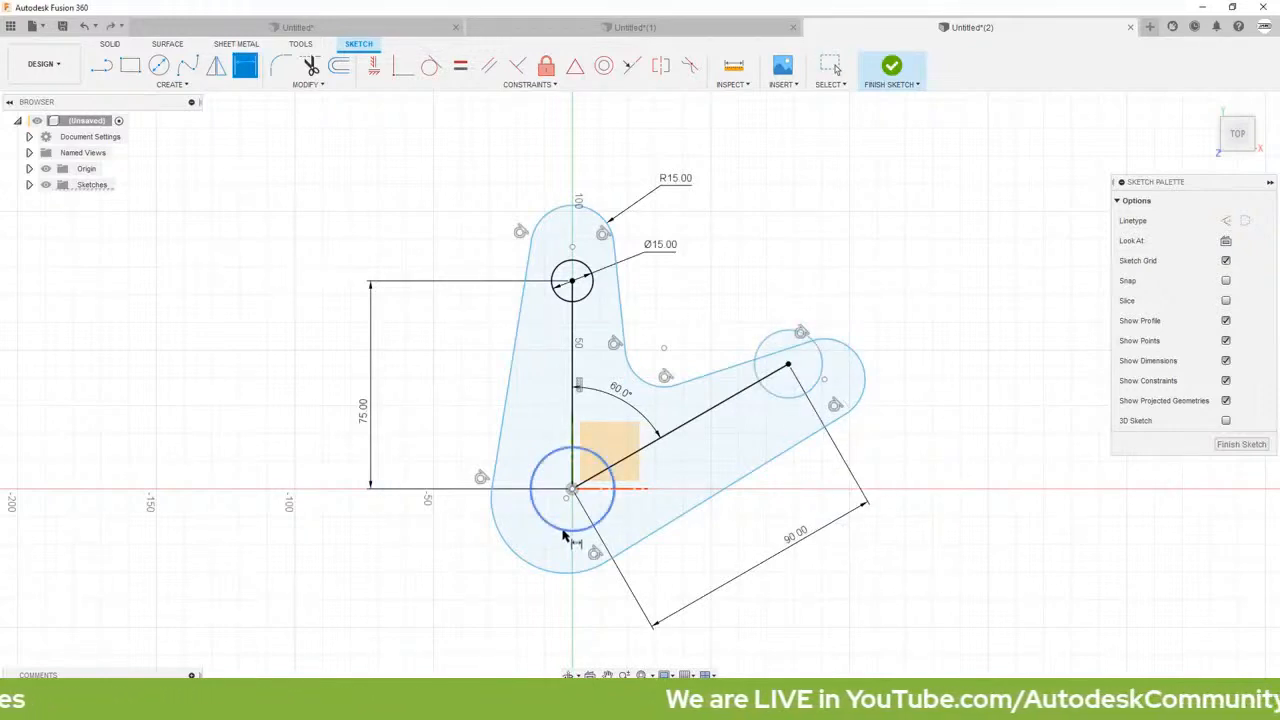
click(490, 630)
text(20)
key(Return)
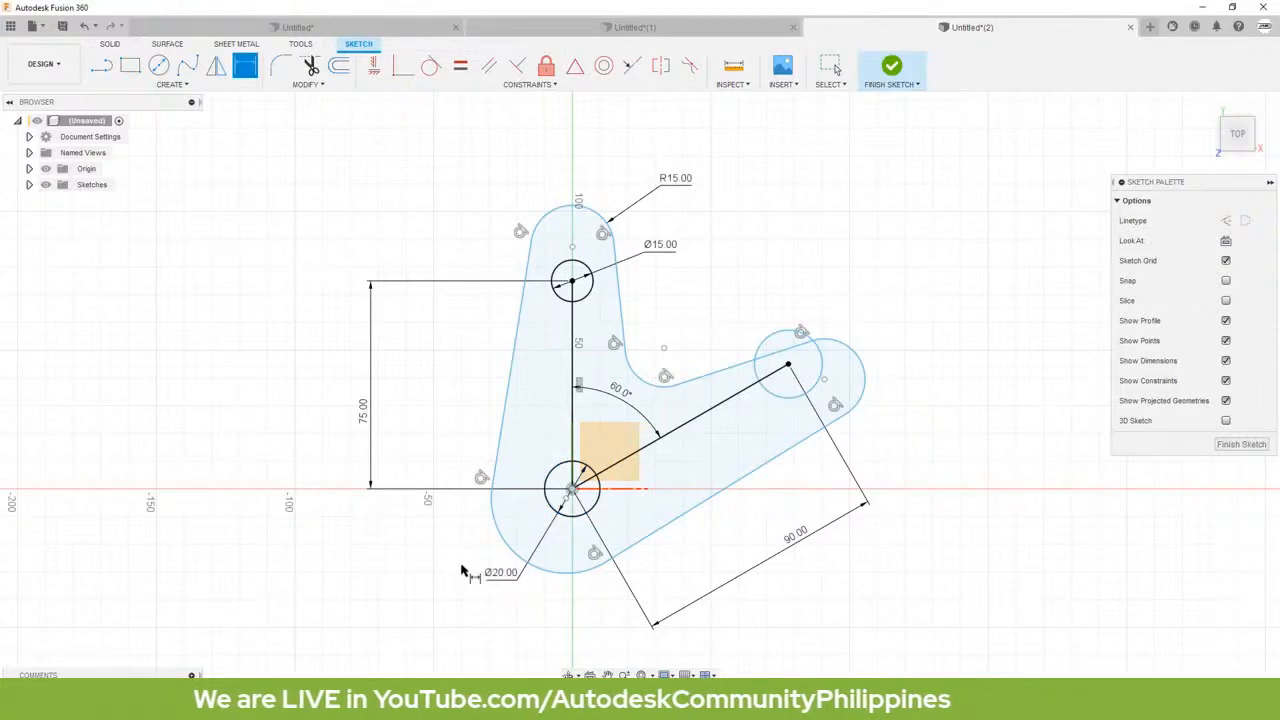
Step: Dimension the large arc around the origin circle with a radius of 30 mm
click(492, 523)
click(368, 560)
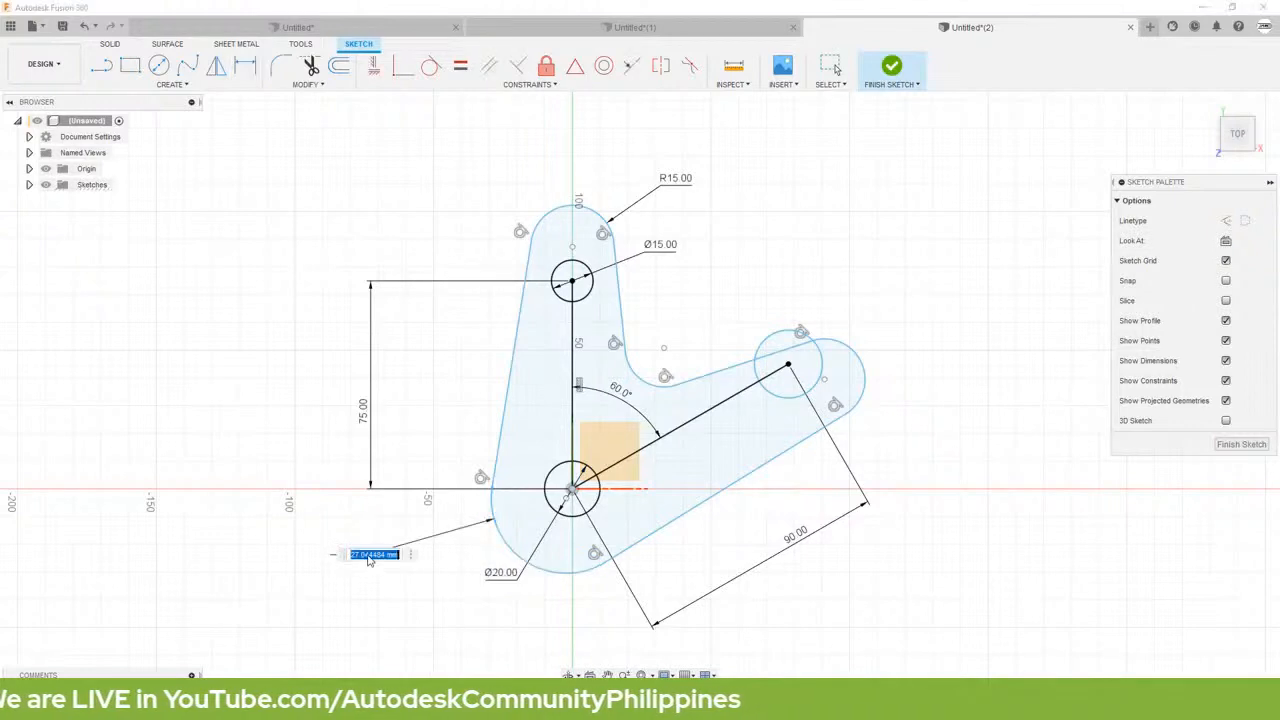
key(BackSpace)
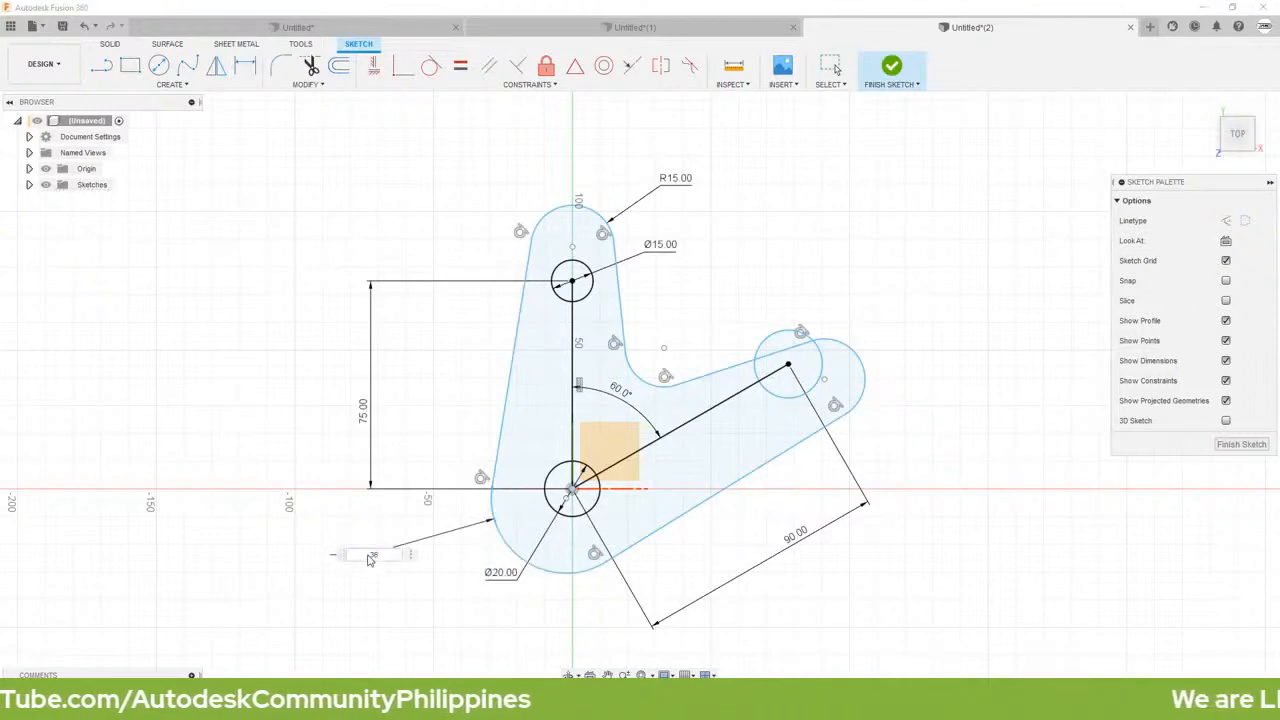
text(30)
key(Return)
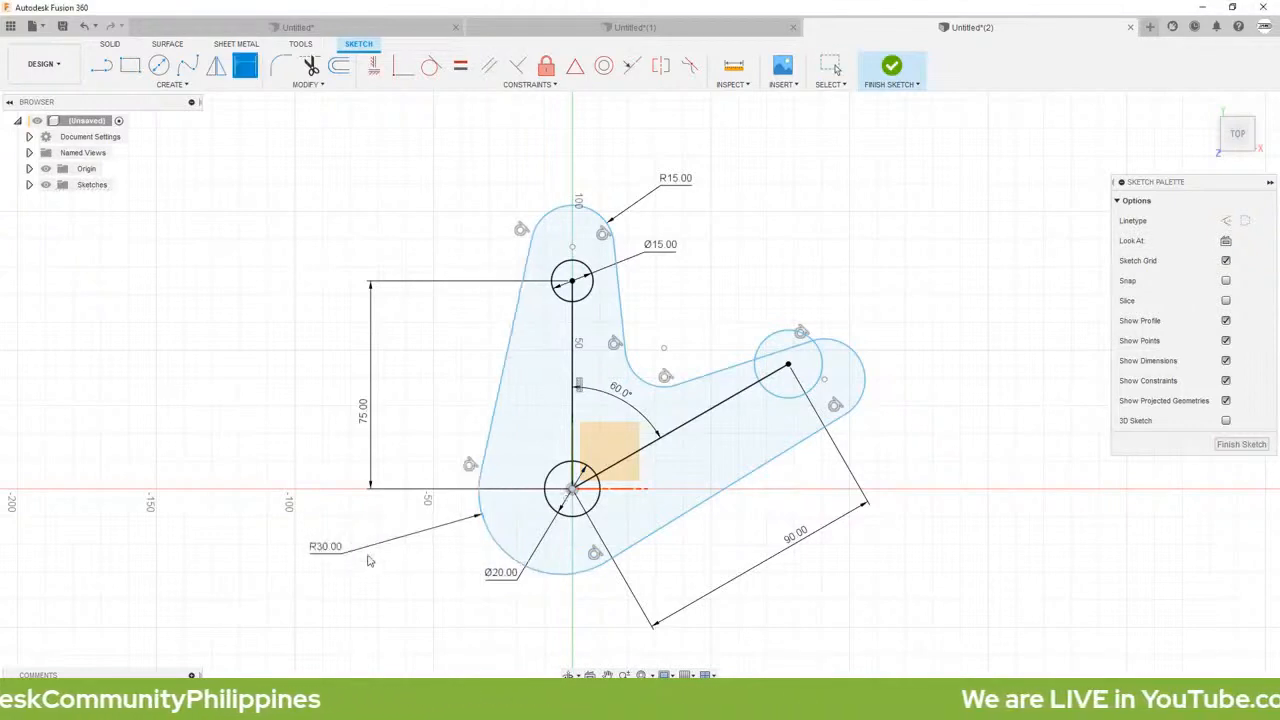
key(Escape)
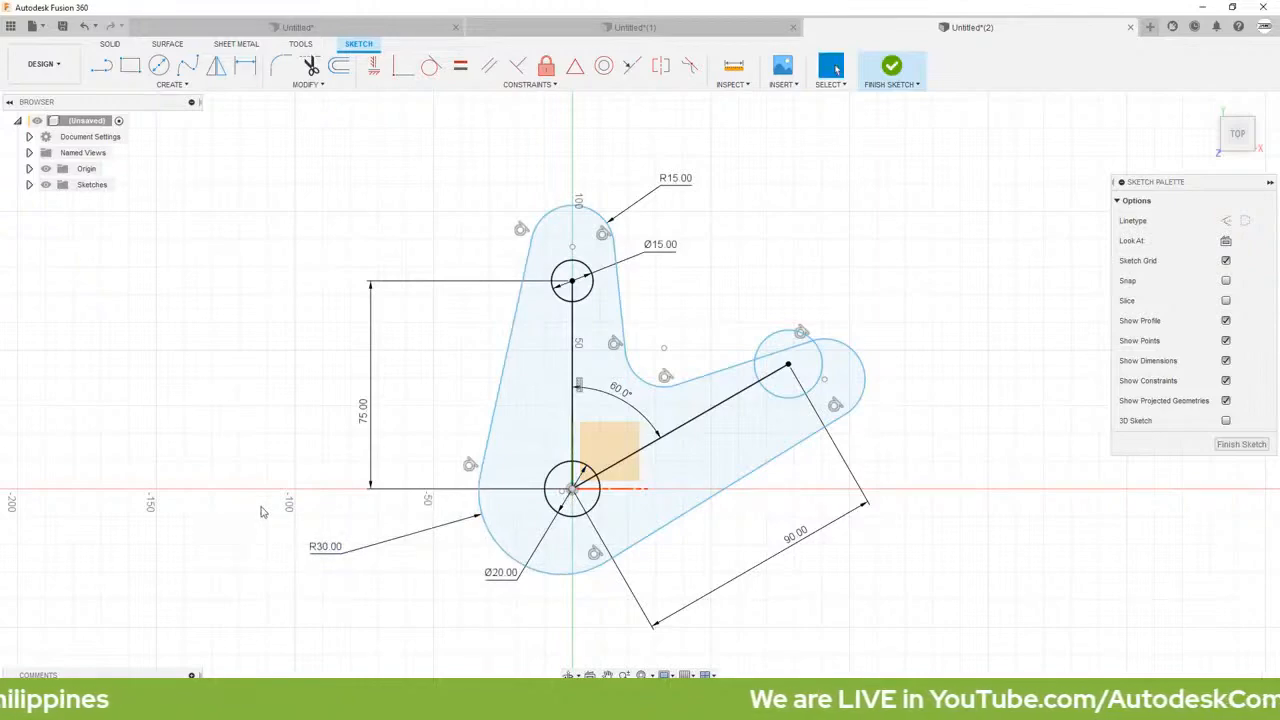
Step: Check the bracket's reference drawing in the browser, then convert the large bottom arc's radius dimension to a diameter and move its text closer to the outline
drag(2, 345, 540, 3)
scroll(284, 377, up, 1)
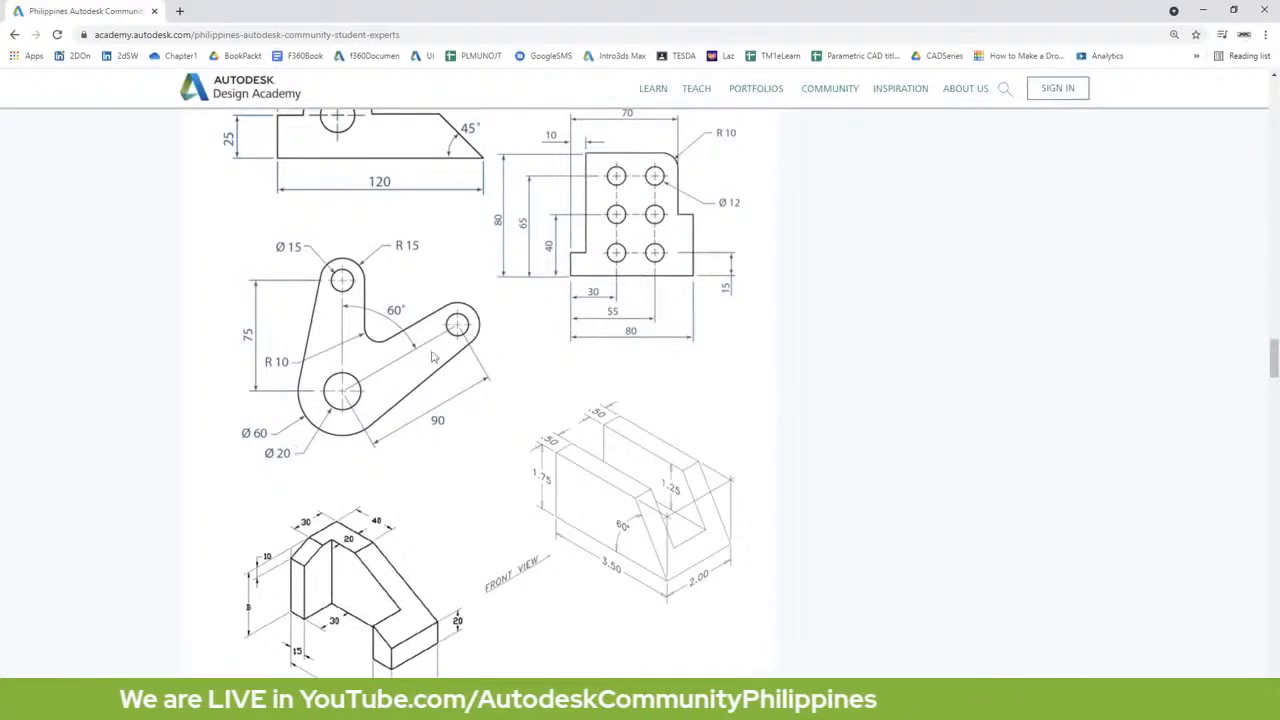
drag(137, 13, 0, 150)
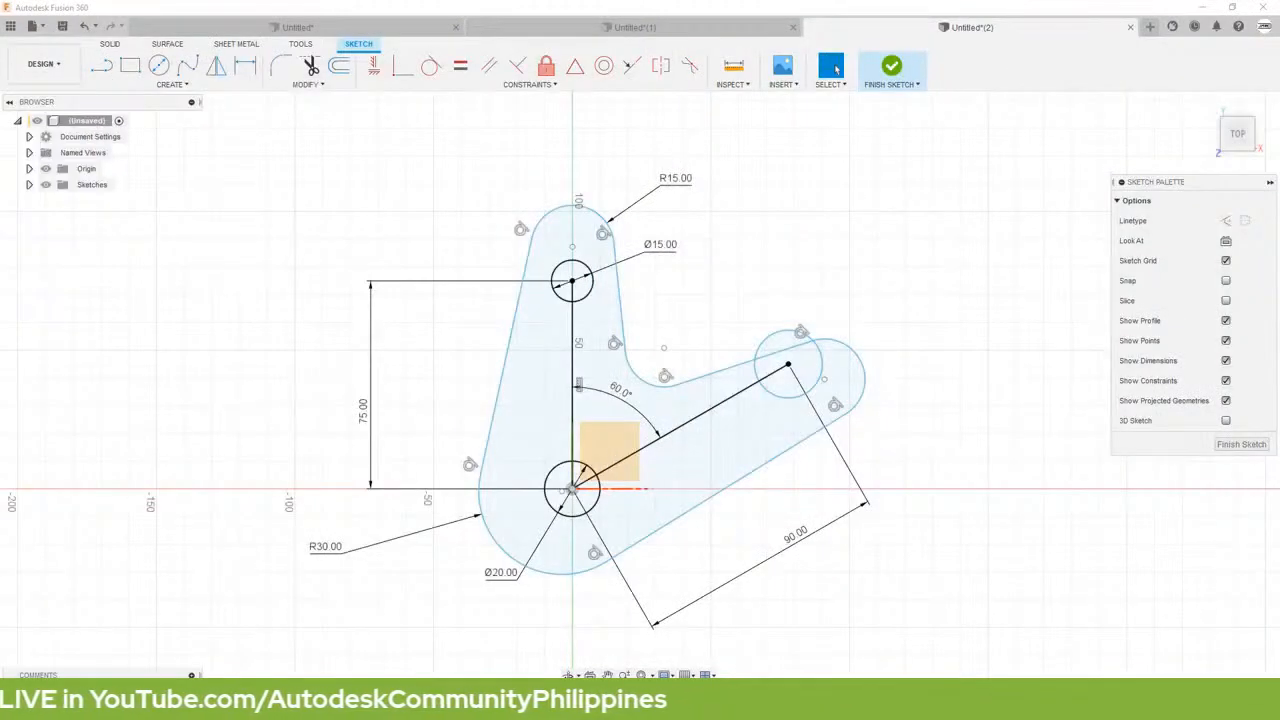
right_click(326, 556)
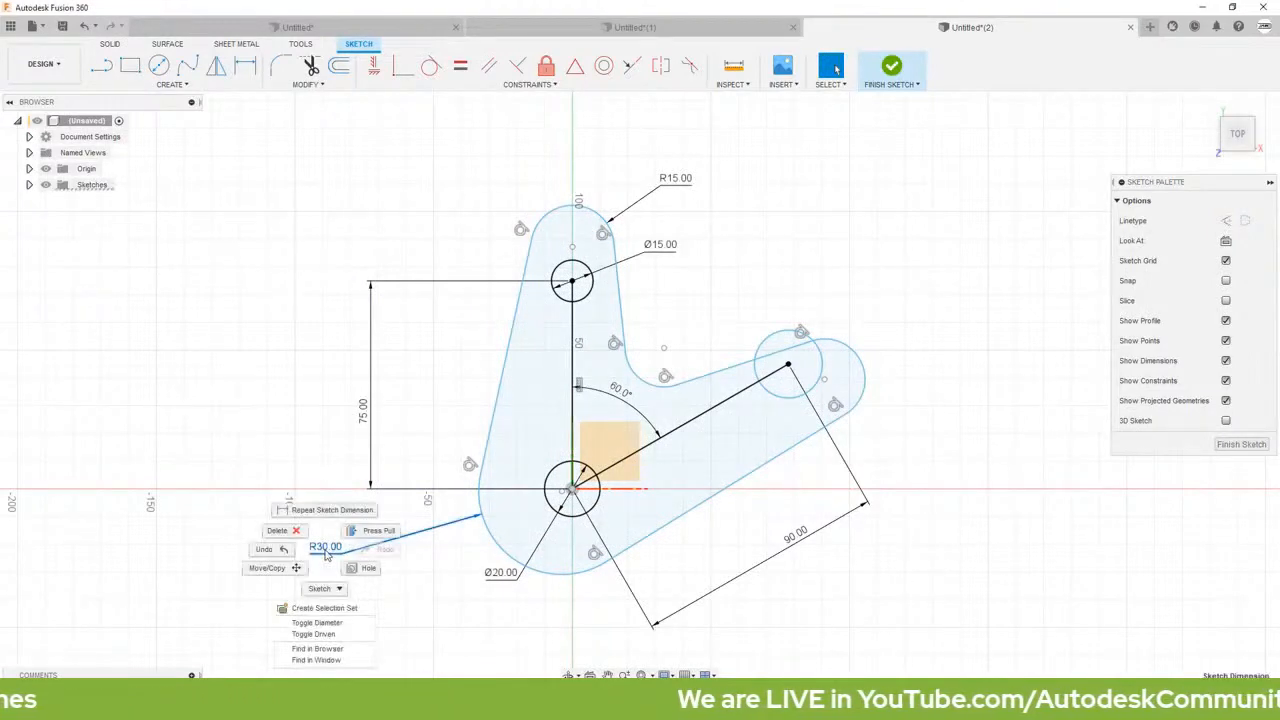
click(318, 623)
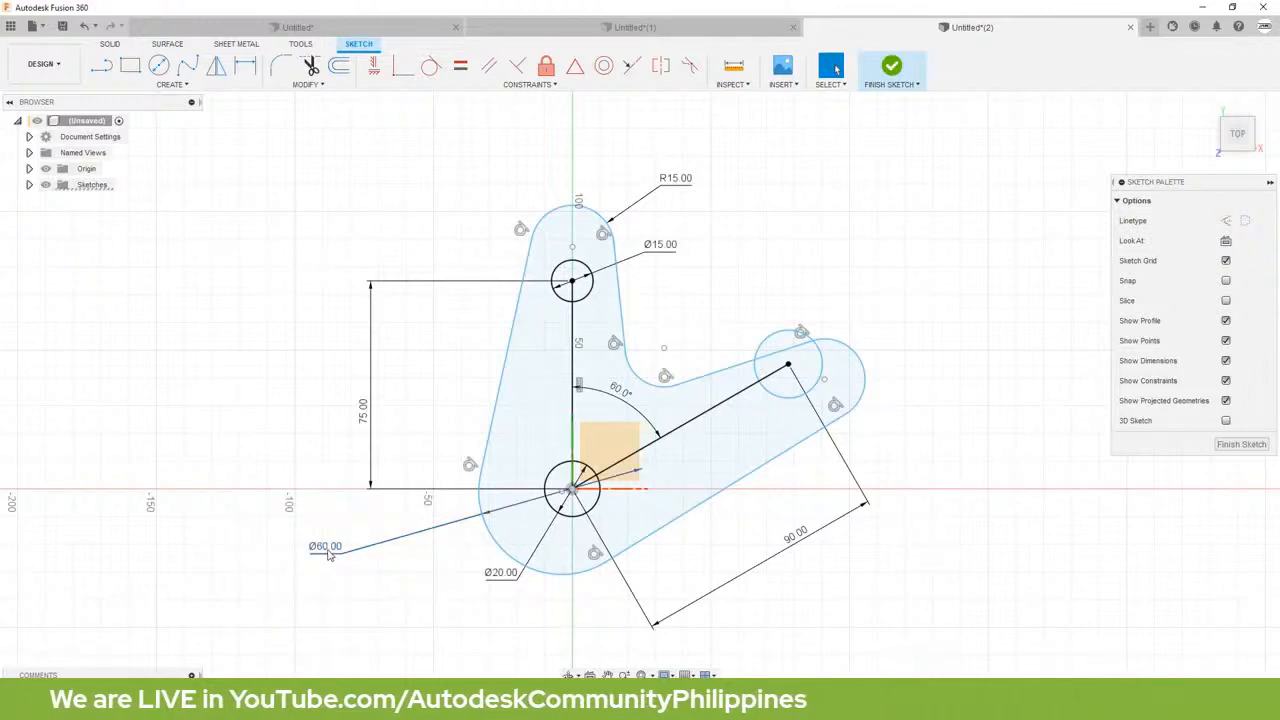
drag(330, 556, 424, 558)
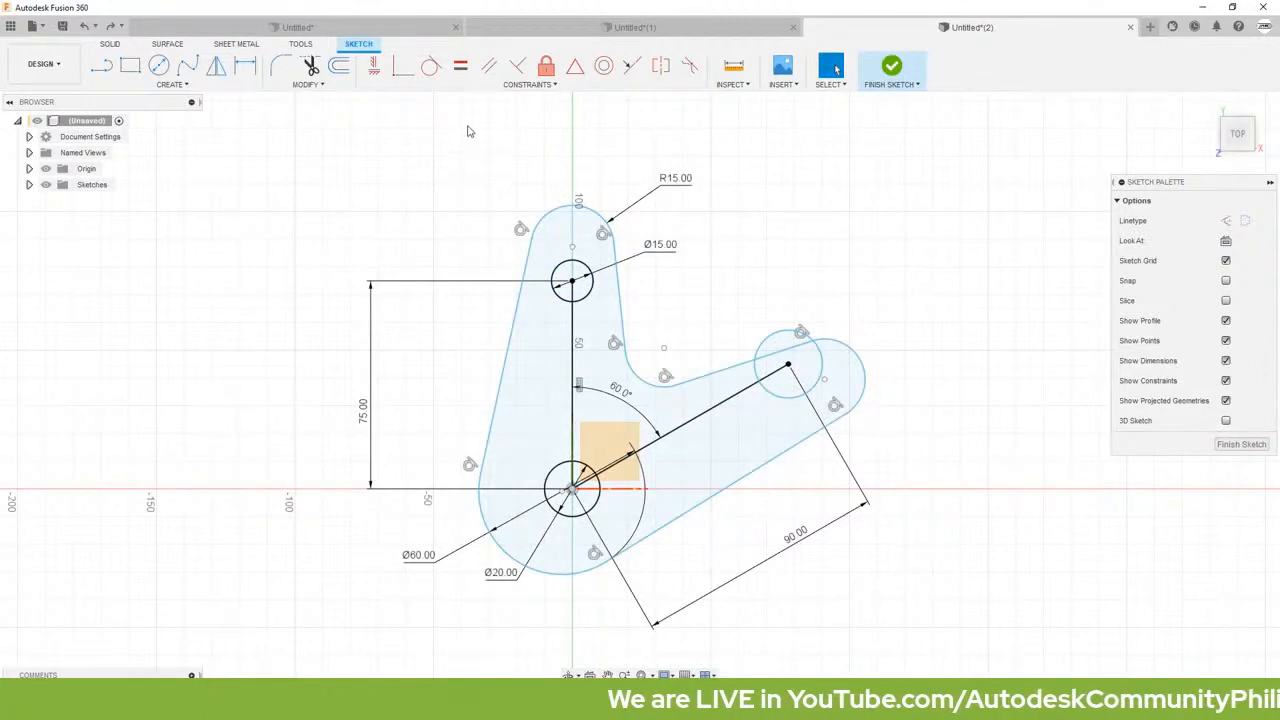
Step: Apply an Equal constraint between the upper circle and the right-hand circle
click(460, 65)
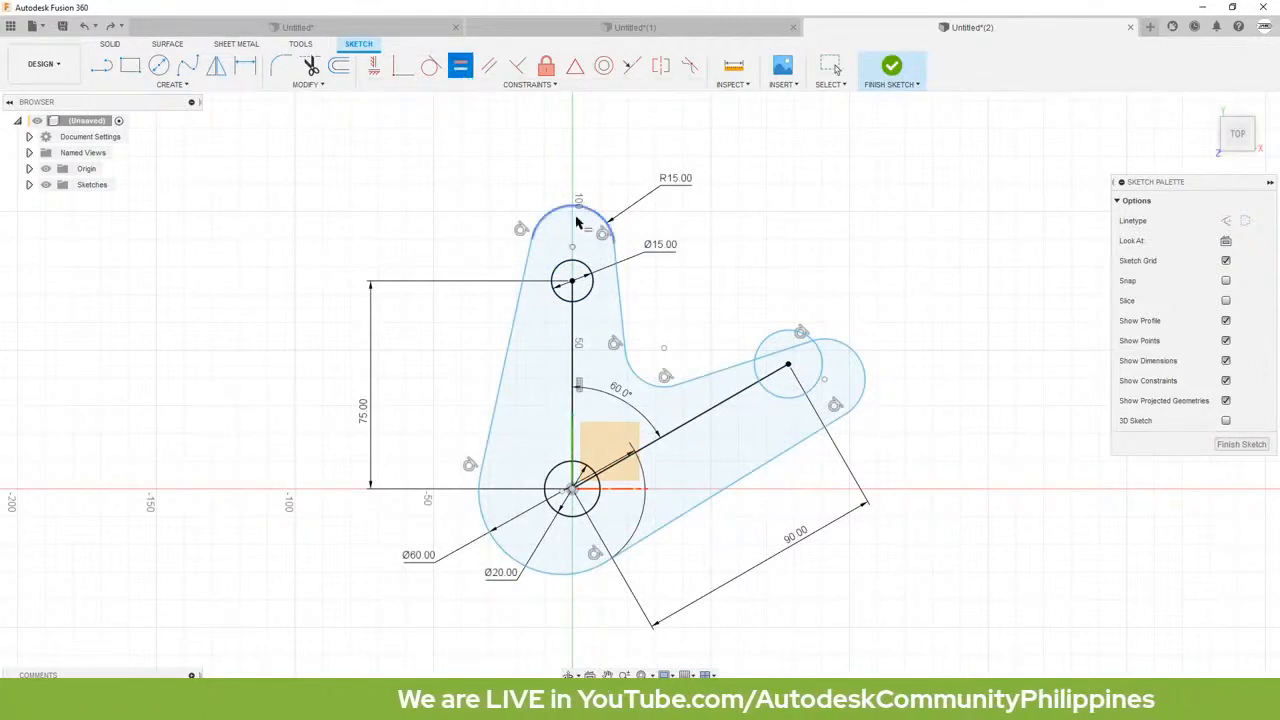
click(591, 288)
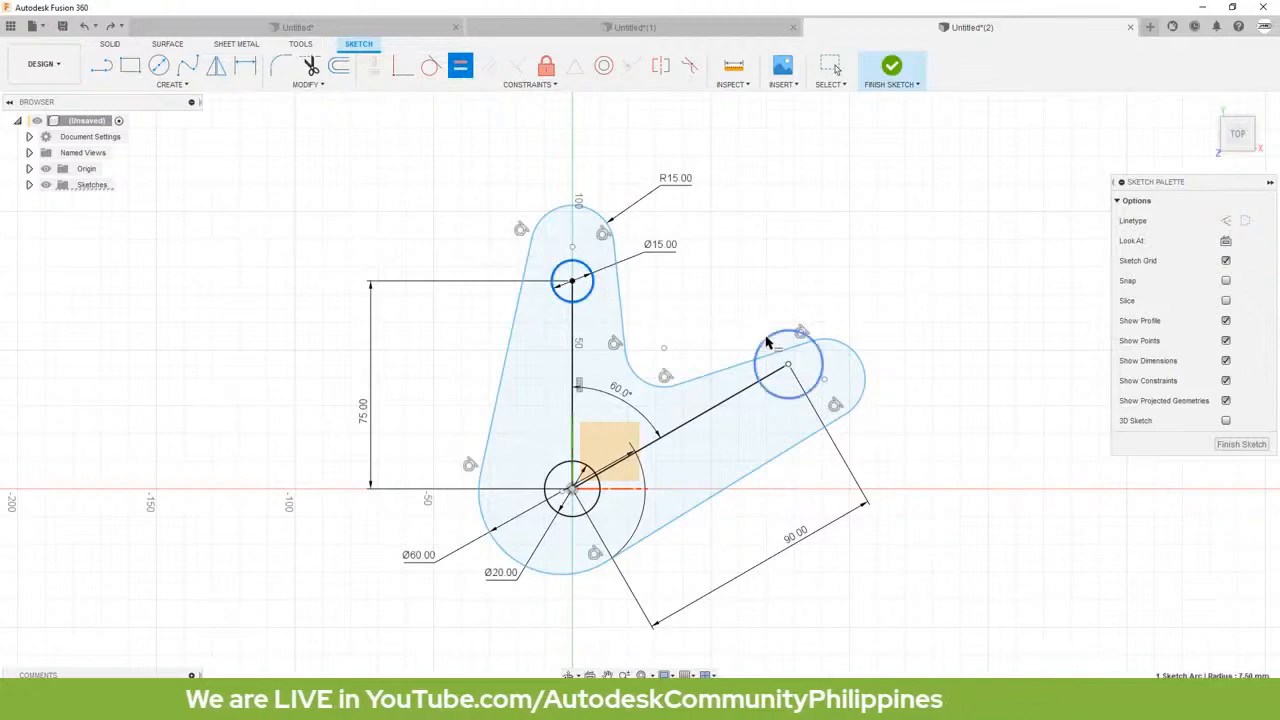
click(767, 343)
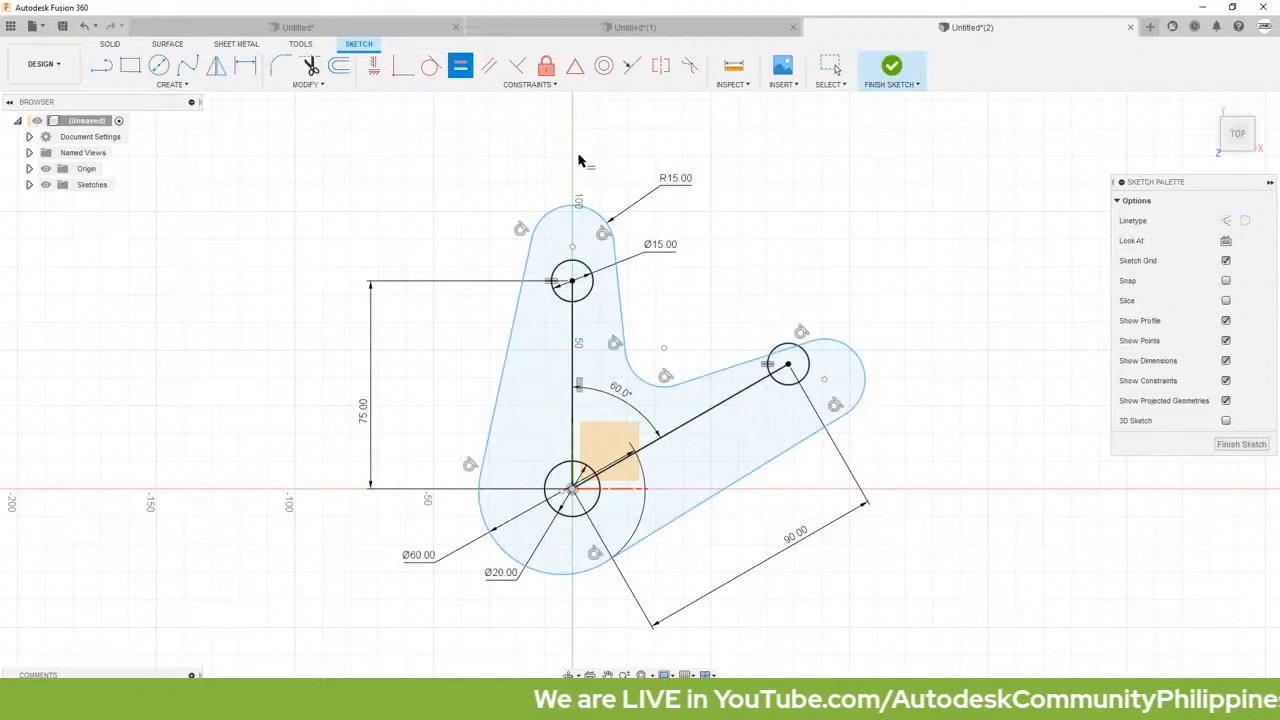
Step: Apply Concentric constraints between the right, upper and large bottom outline arcs and the circles inside them
click(606, 68)
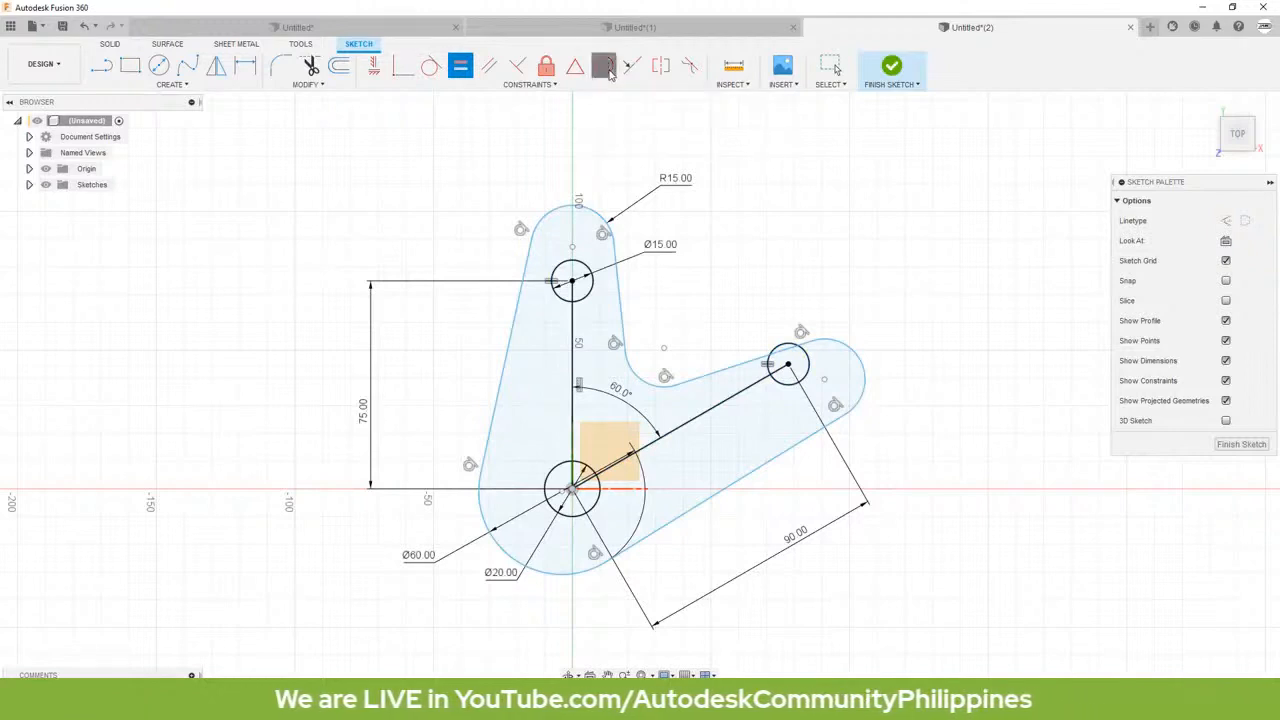
click(840, 343)
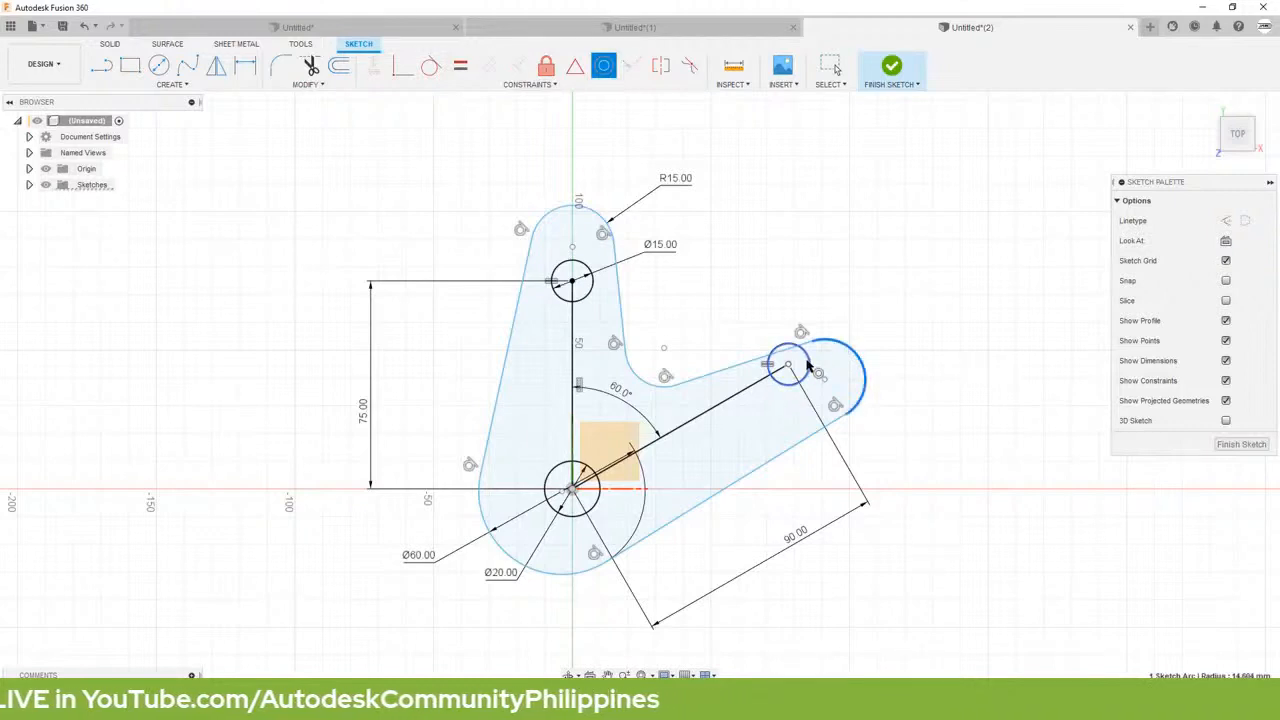
click(808, 367)
click(568, 212)
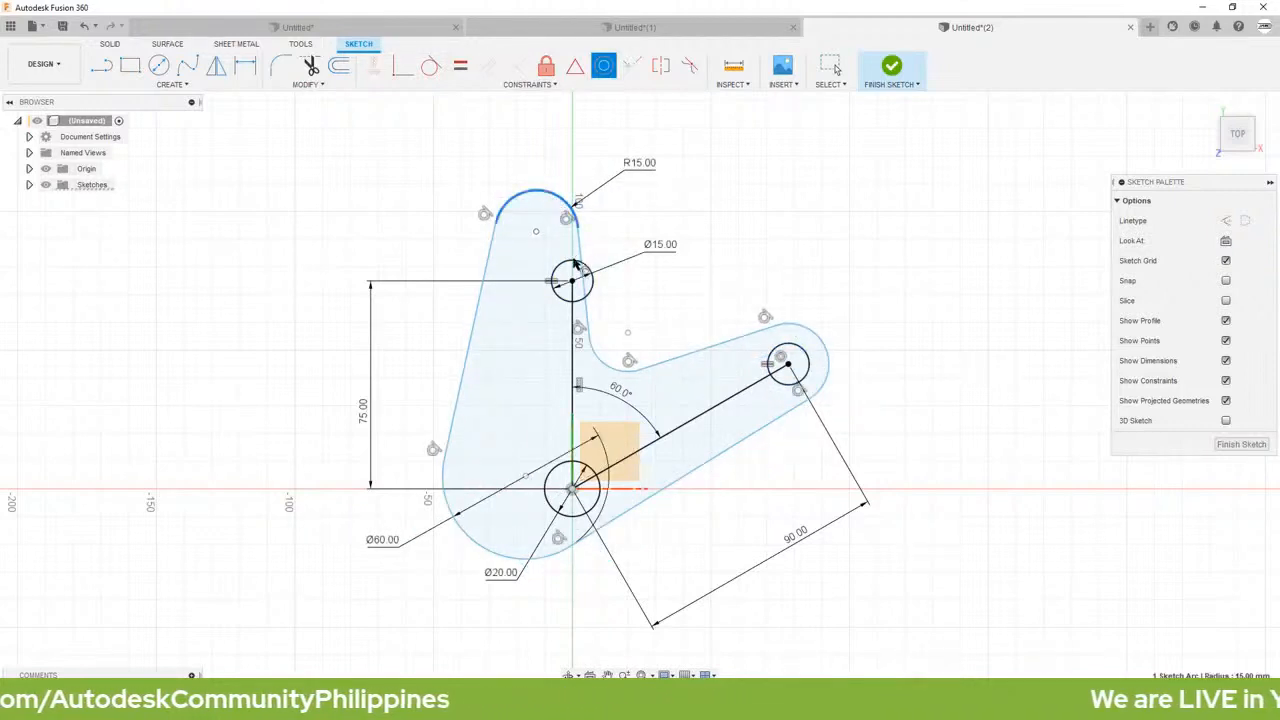
click(573, 263)
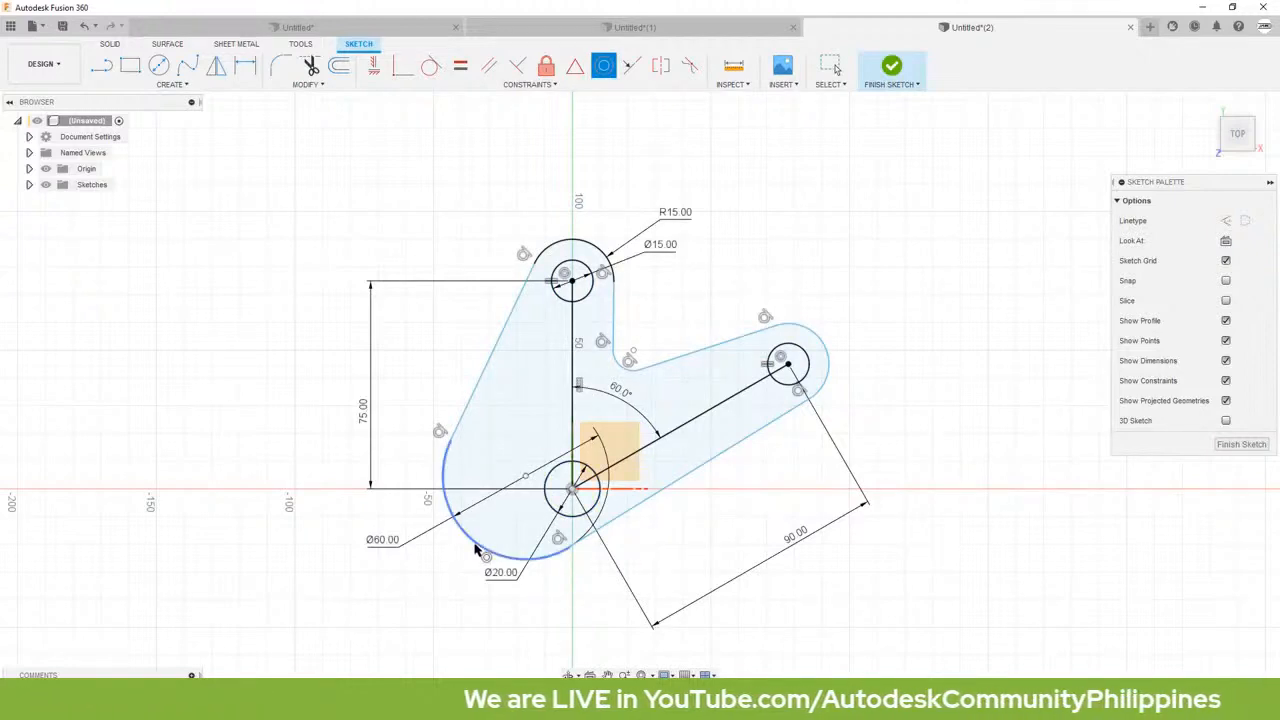
click(476, 551)
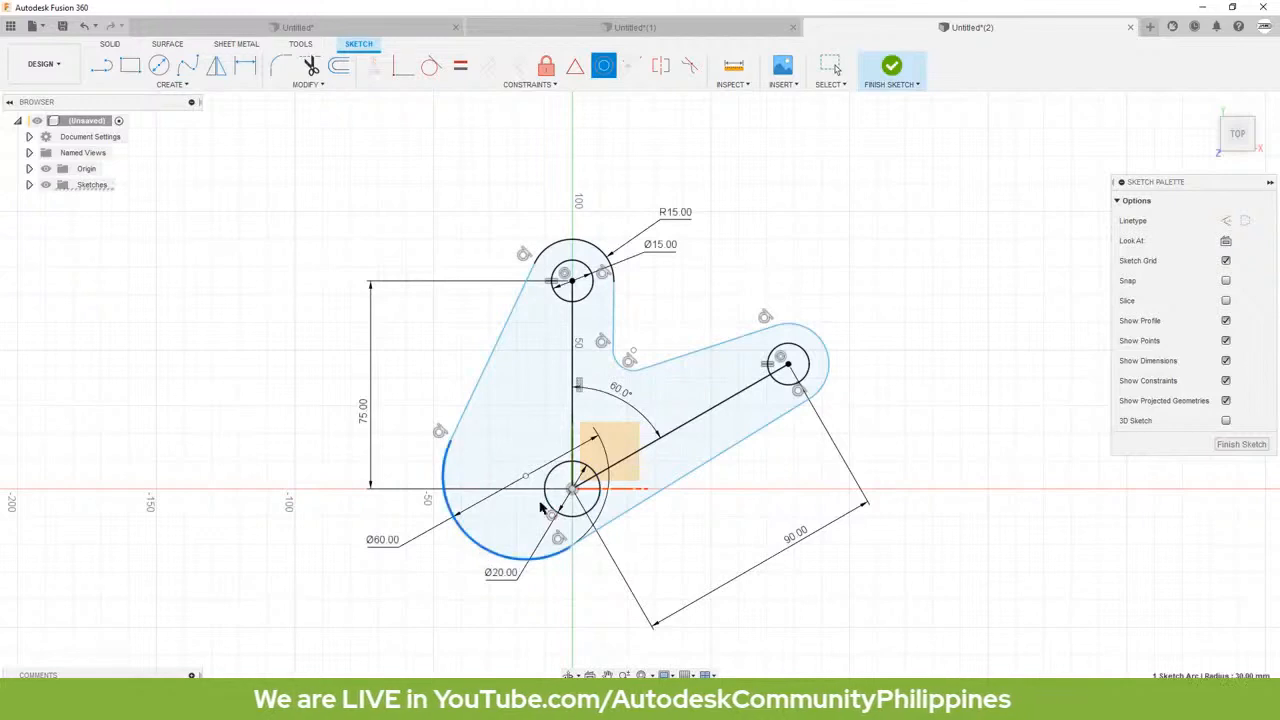
click(548, 505)
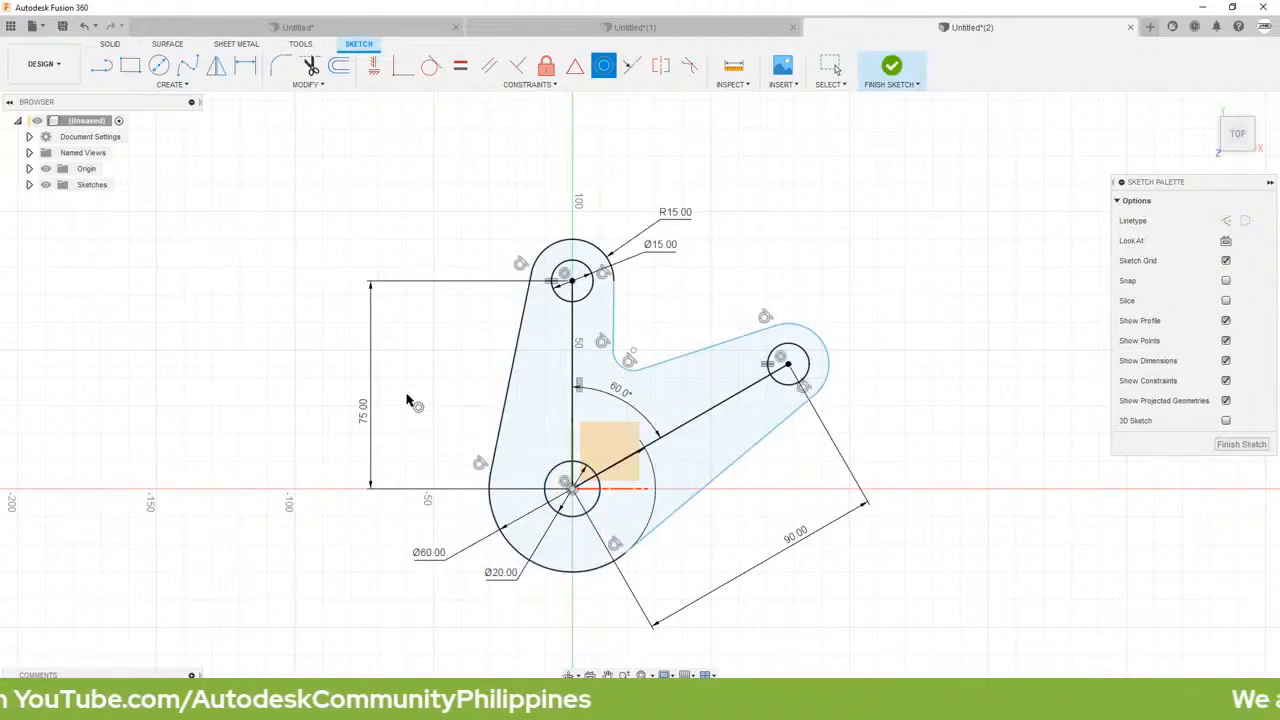
key(Escape)
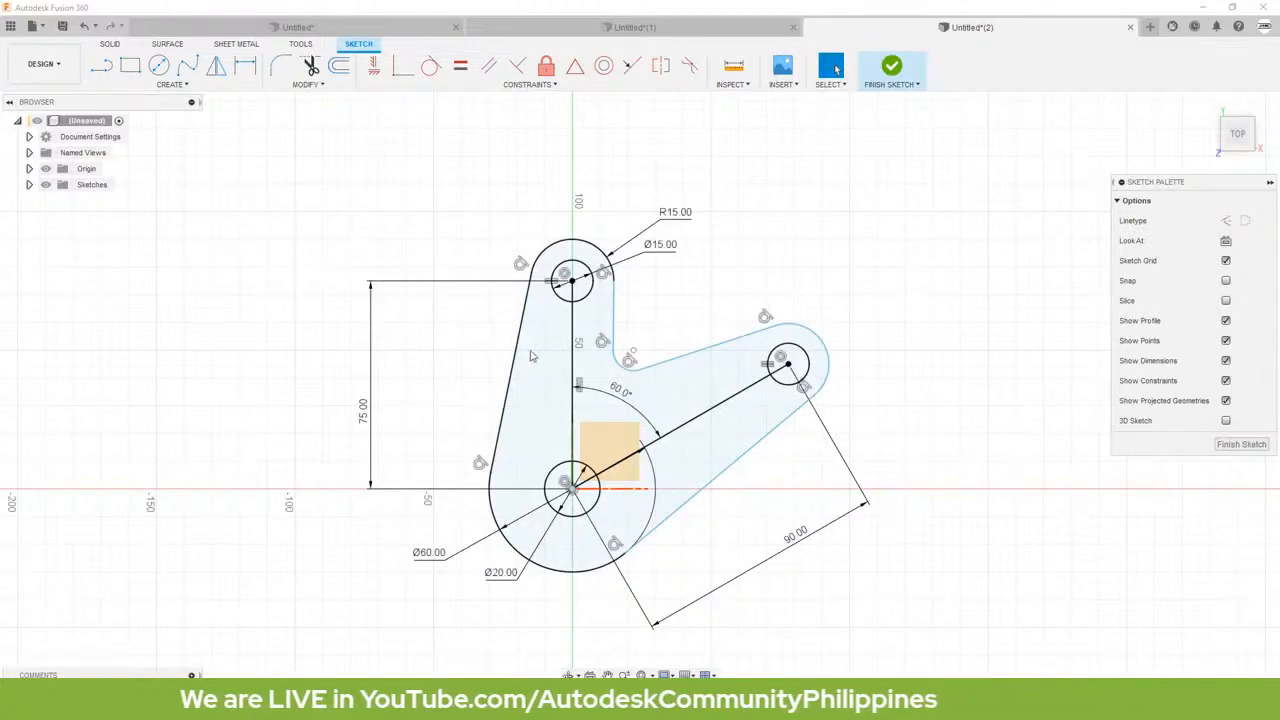
Step: Convert the vertical and the angled centre-to-centre lines to construction lines
click(576, 335)
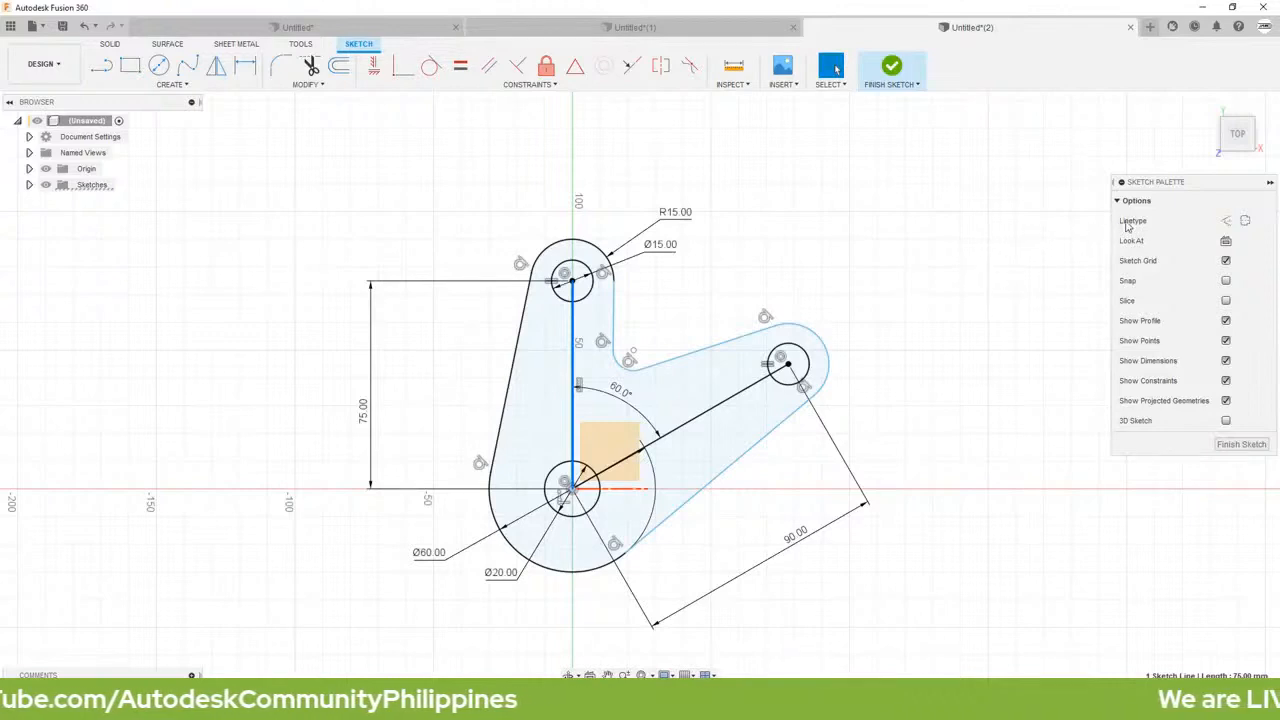
click(1226, 220)
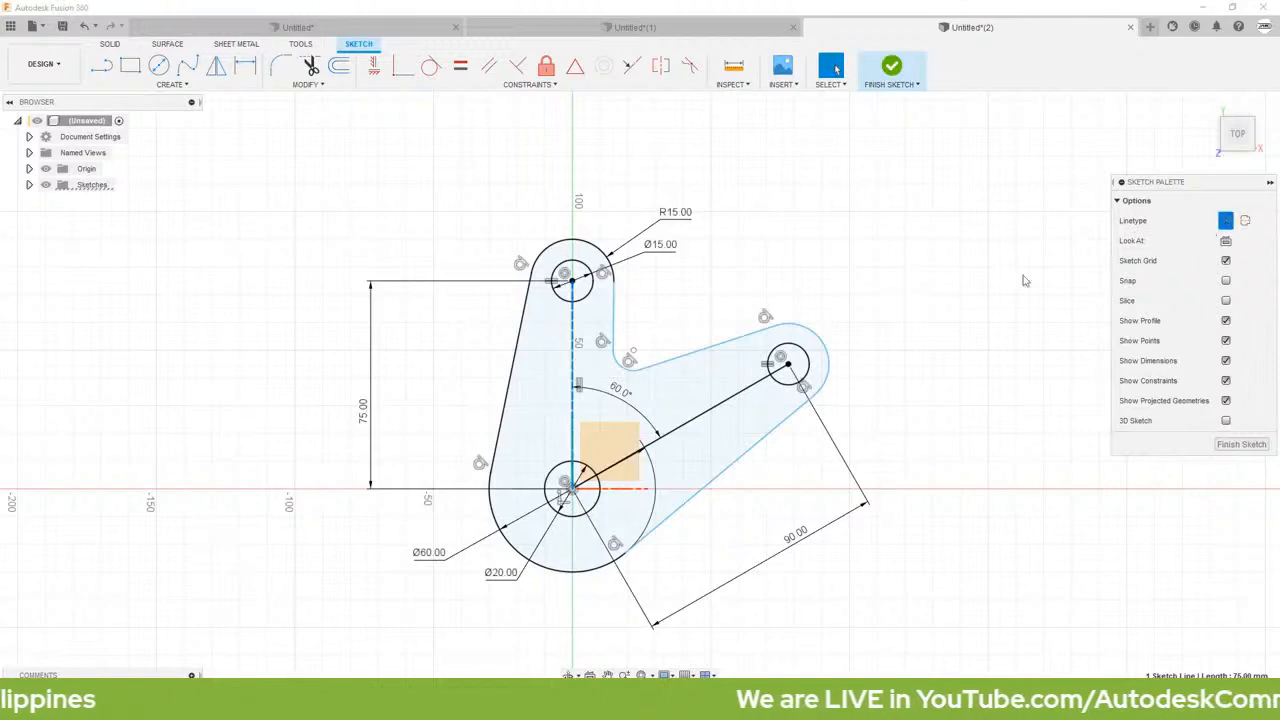
click(770, 377)
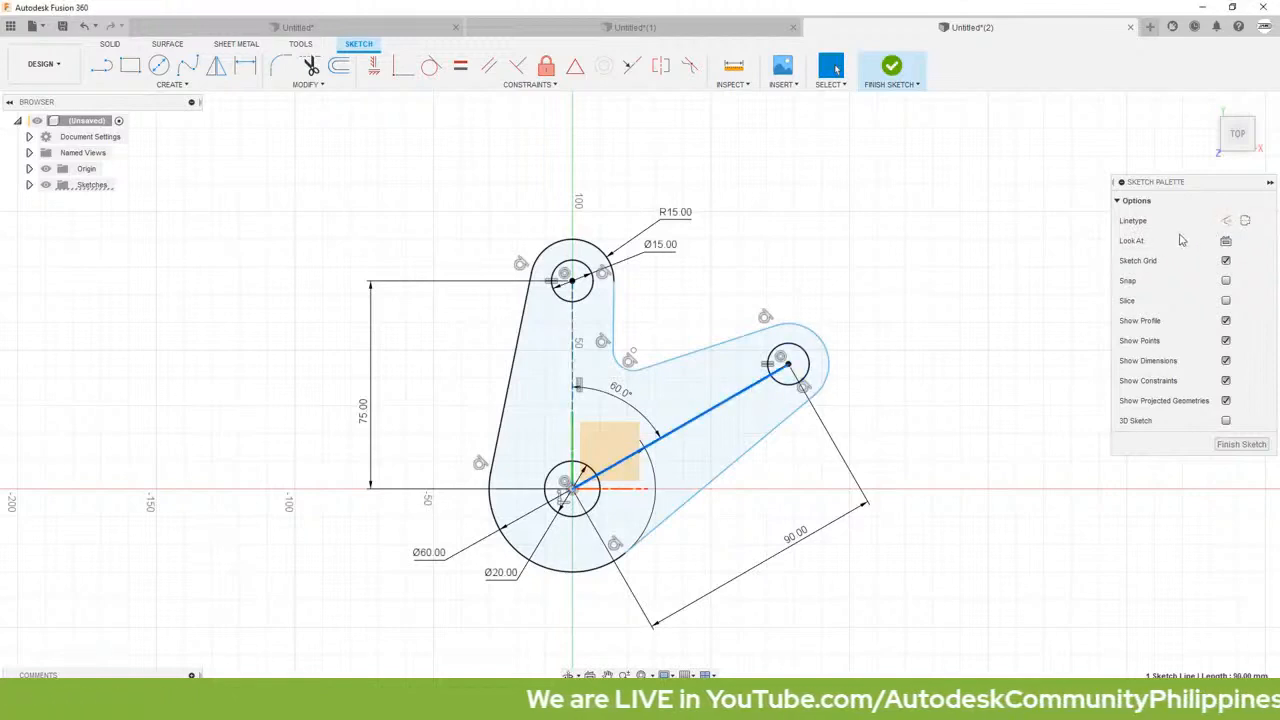
click(1226, 220)
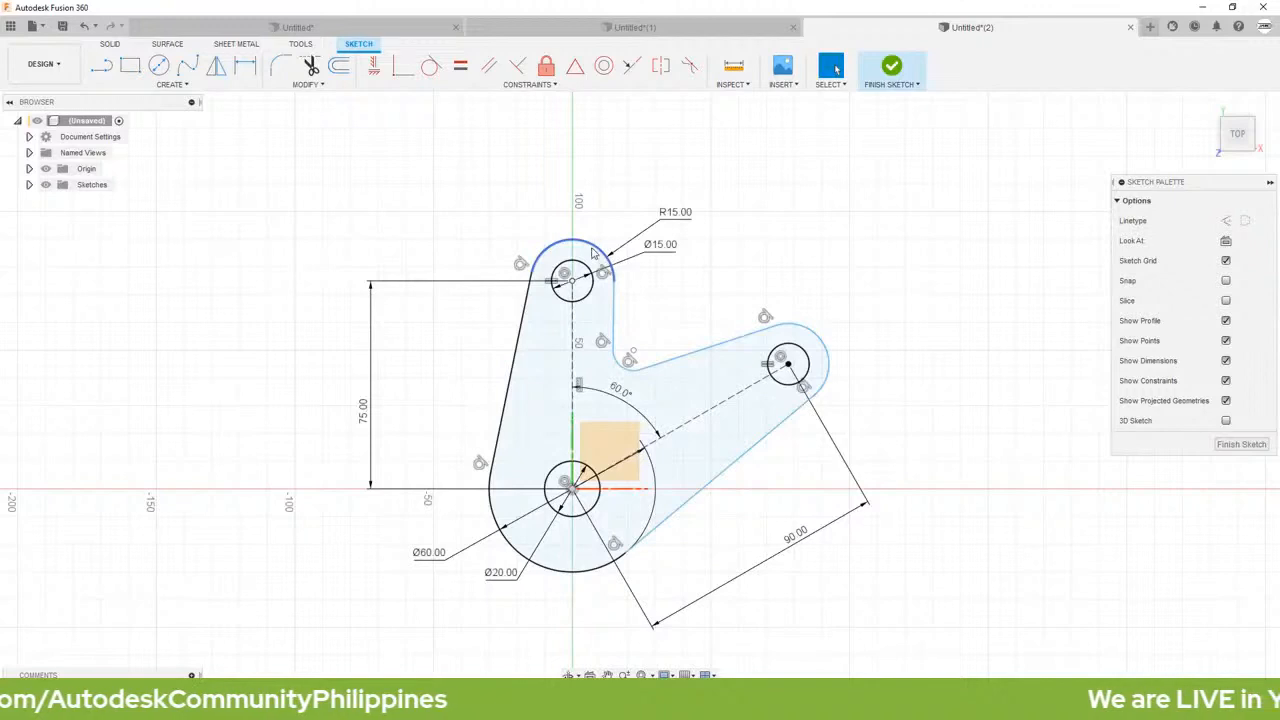
Step: Apply an Equal constraint between the upper arm's end arc and the right arm's end arc
click(461, 67)
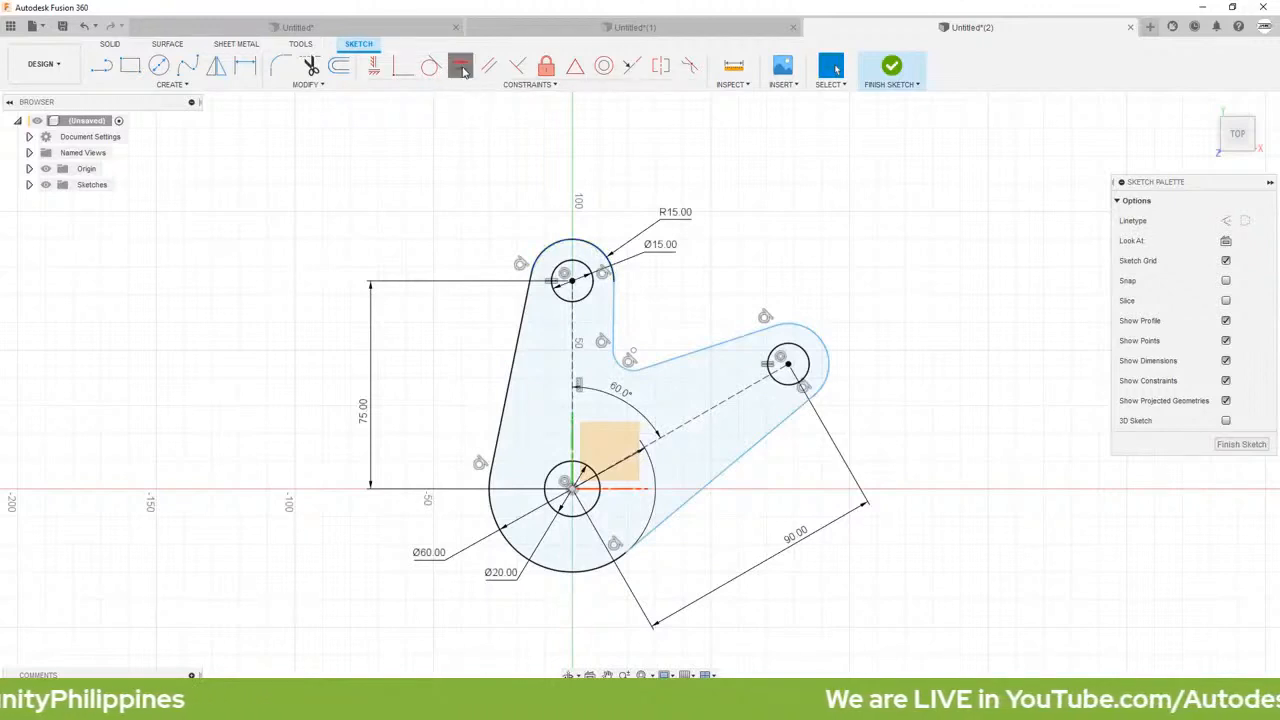
click(812, 337)
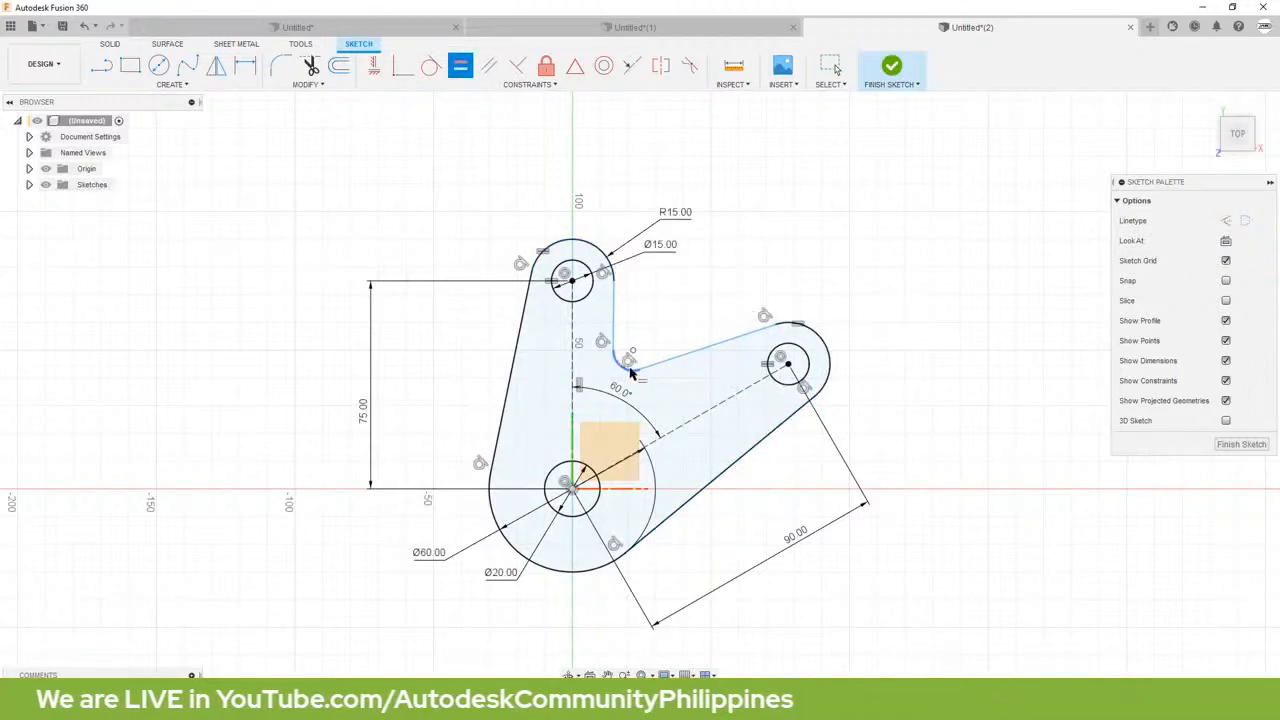
Step: Dimension the inner fillet arc between the two arms with a radius of 10 mm
click(244, 68)
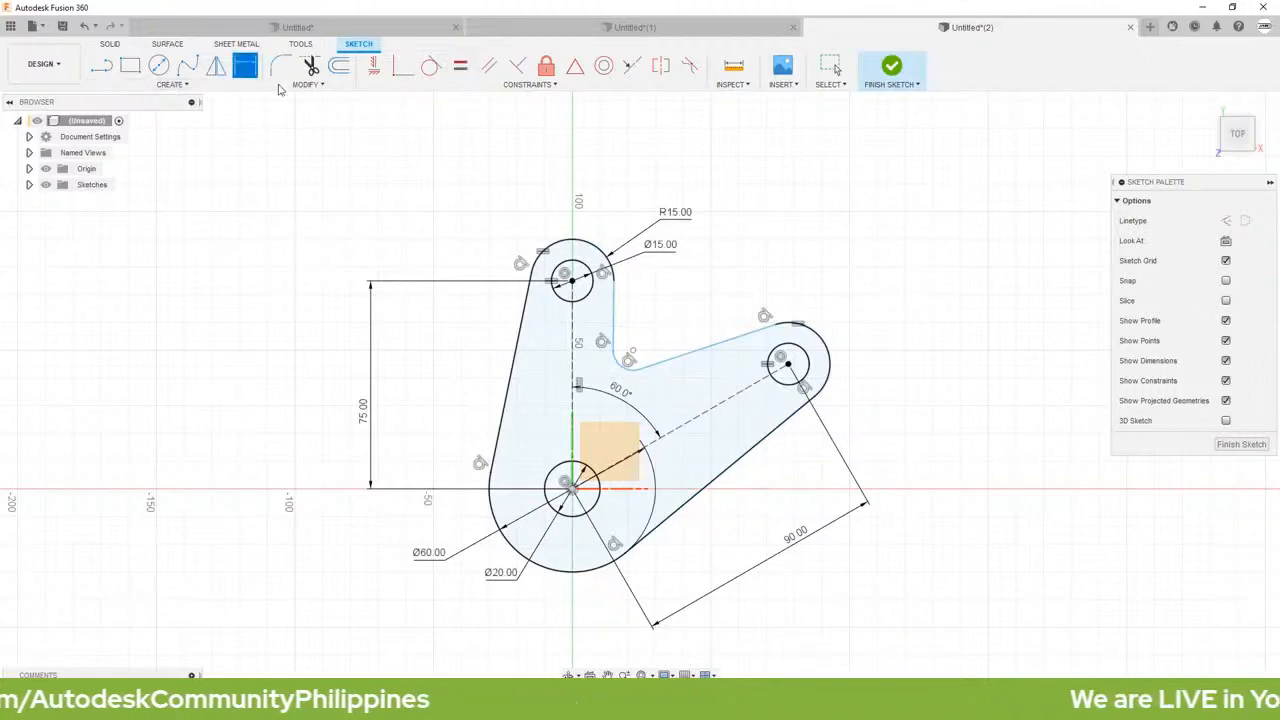
click(621, 369)
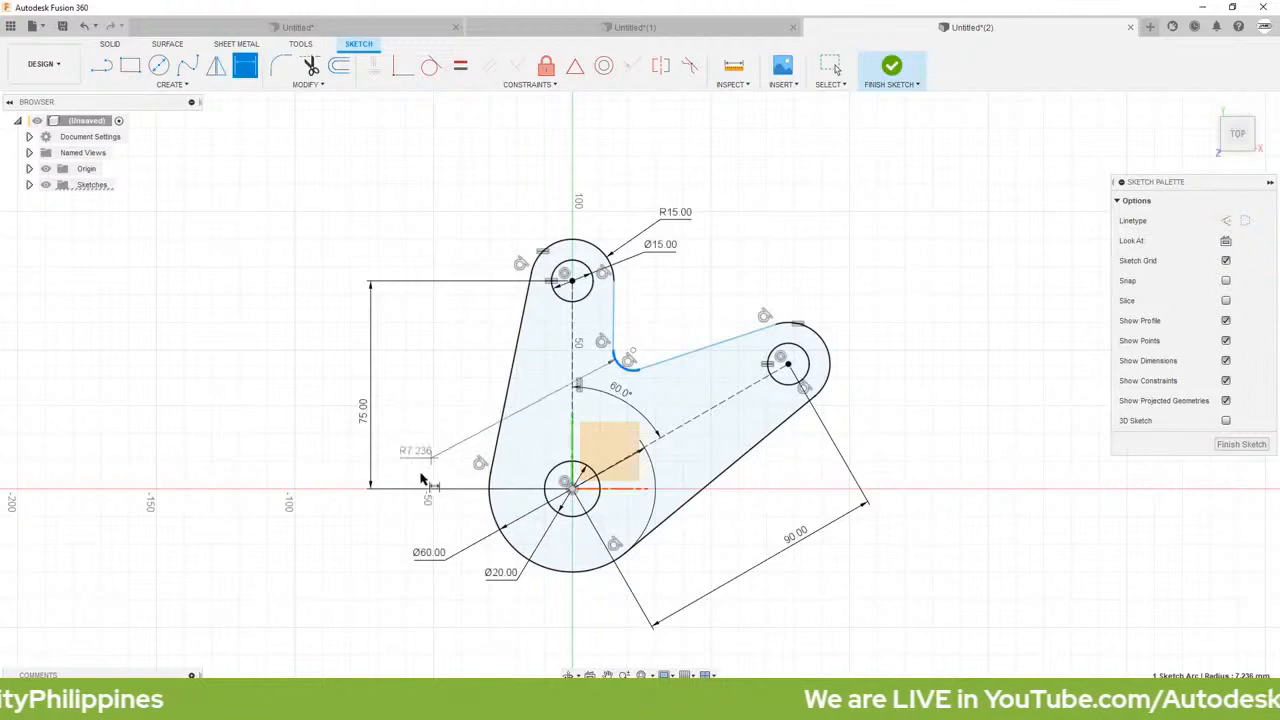
click(378, 530)
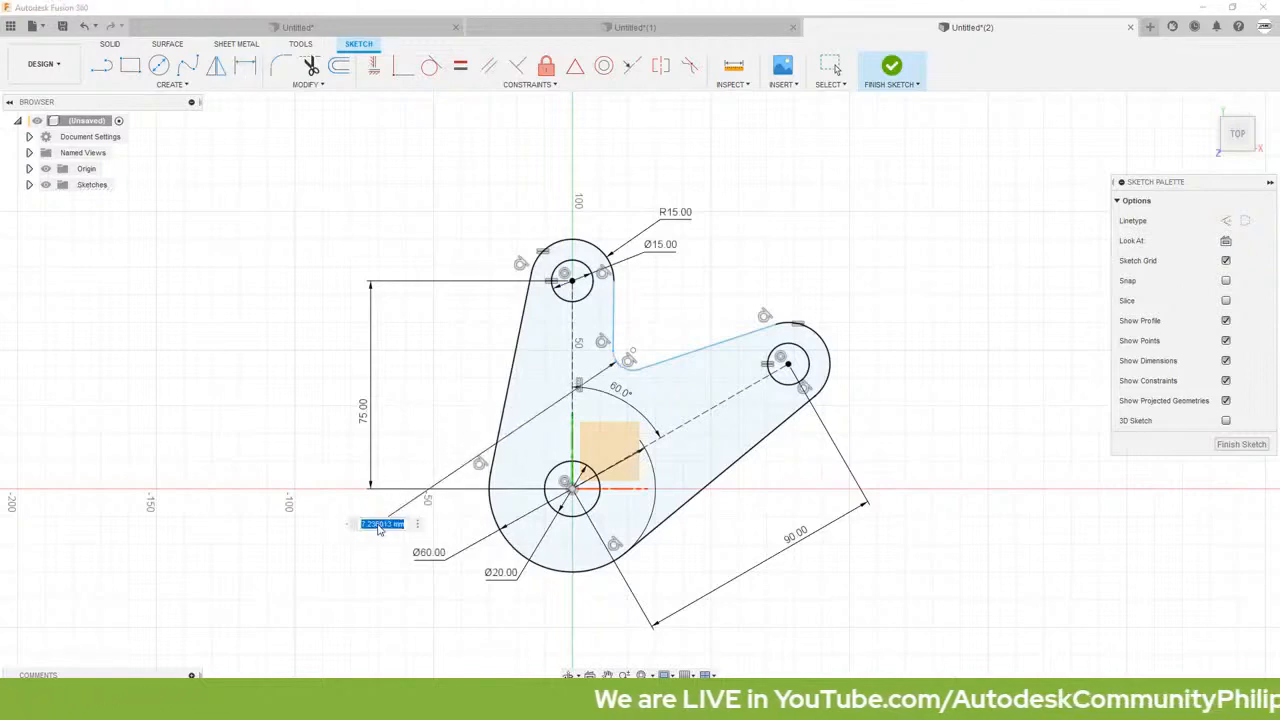
text(10)
key(Return)
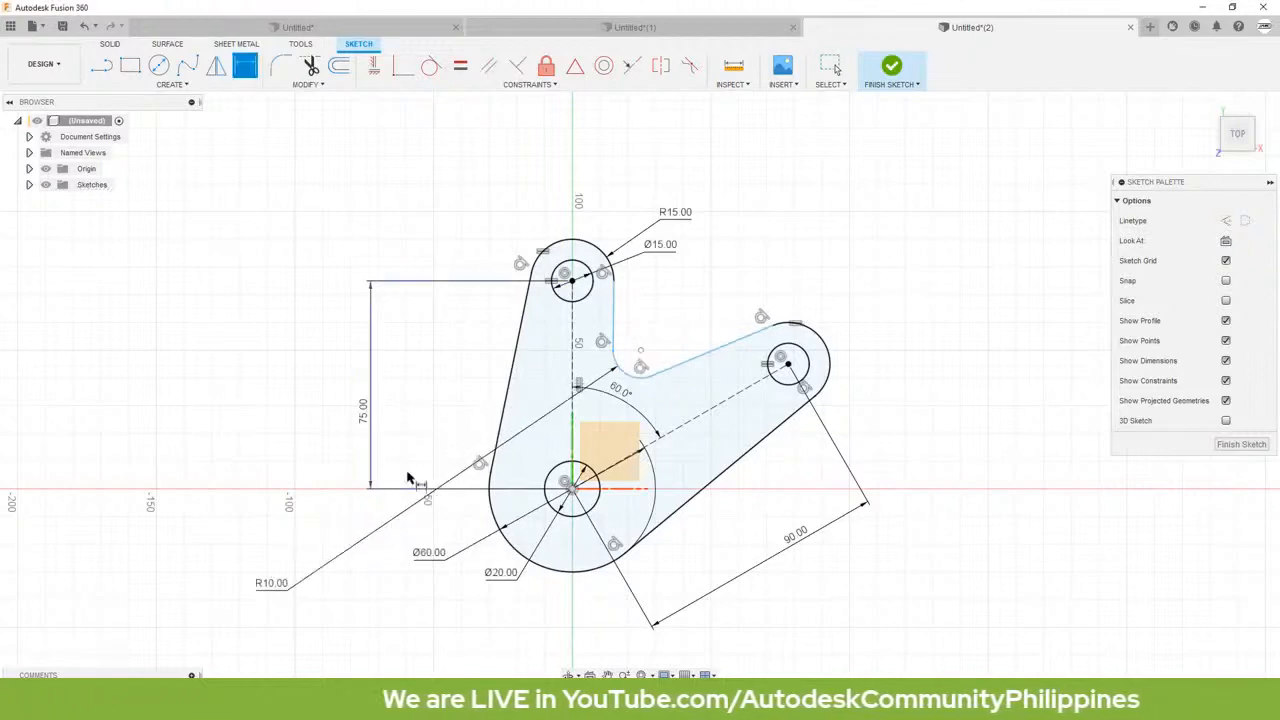
key(Escape)
Step: Apply Parallel constraints between each arm's inner edge and that arm's construction centreline
scroll(421, 470, up, 2)
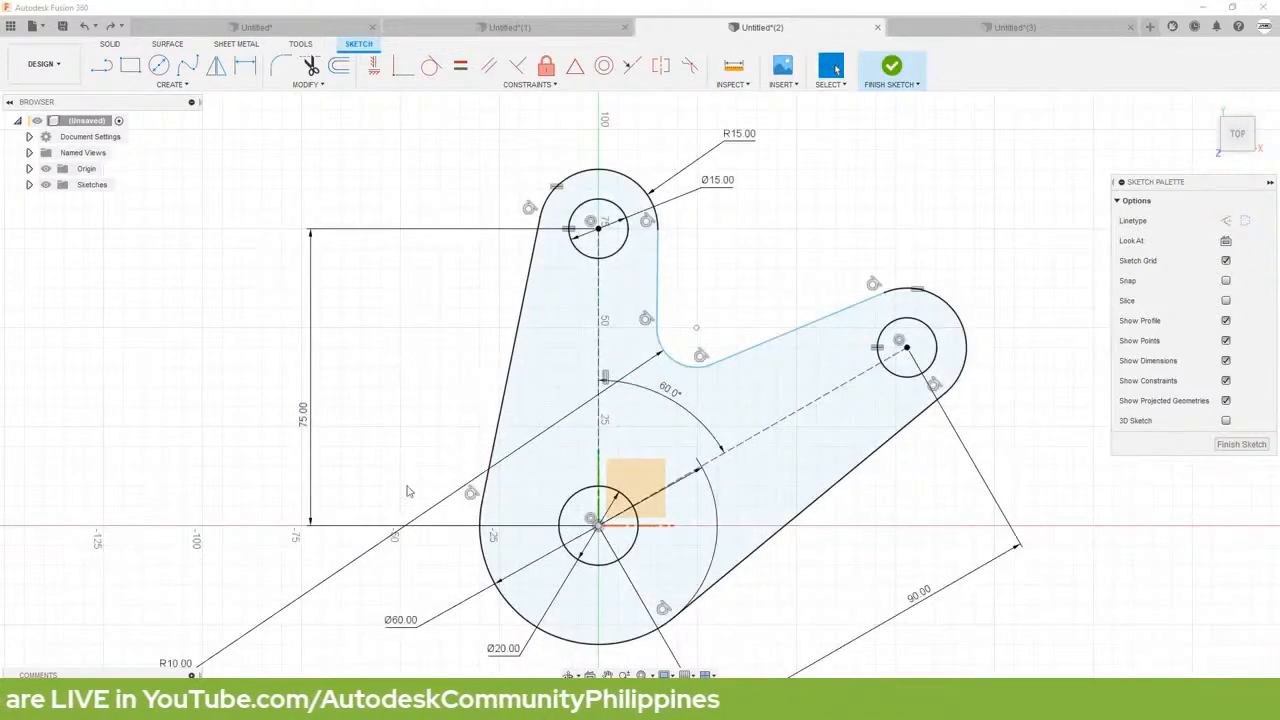
click(487, 67)
click(657, 272)
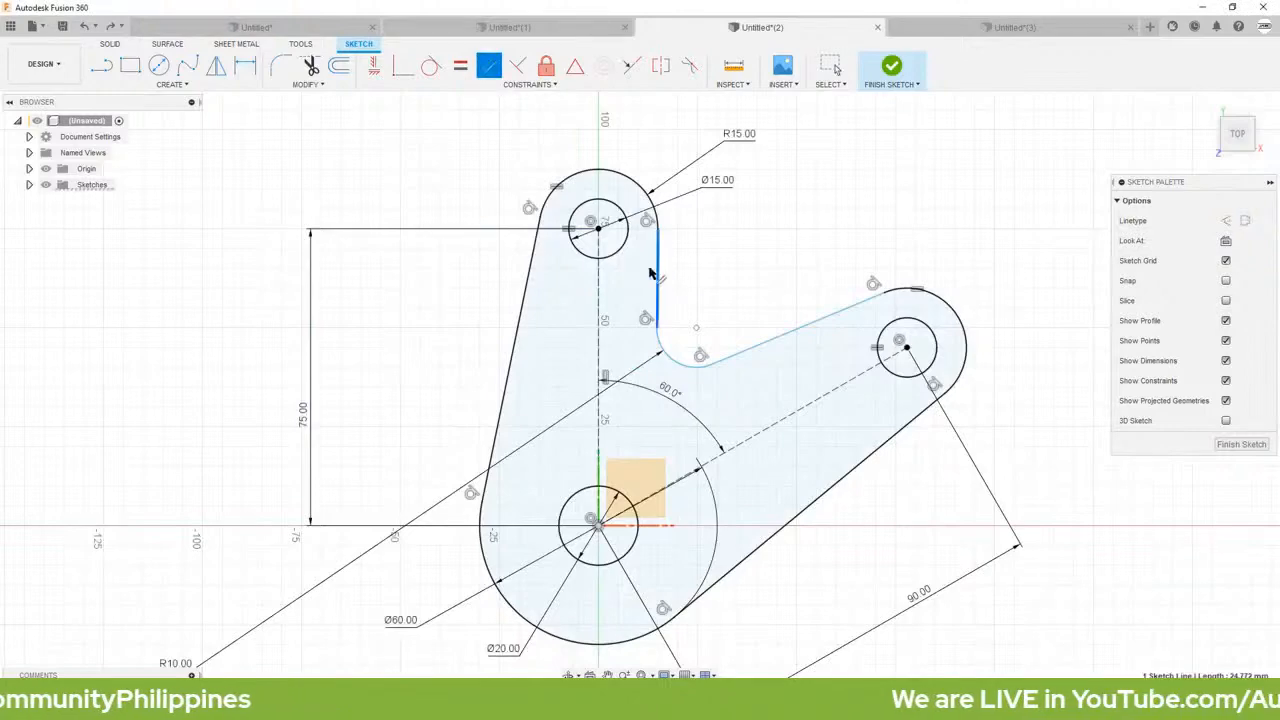
click(598, 290)
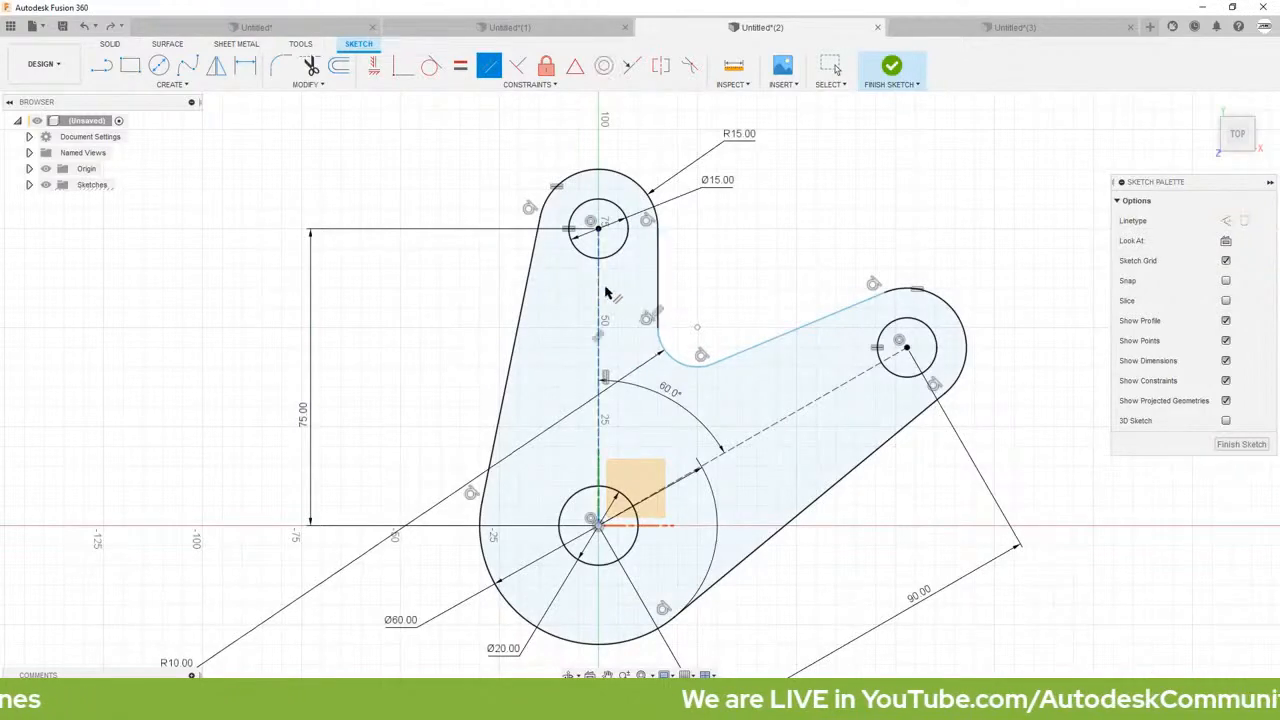
click(827, 403)
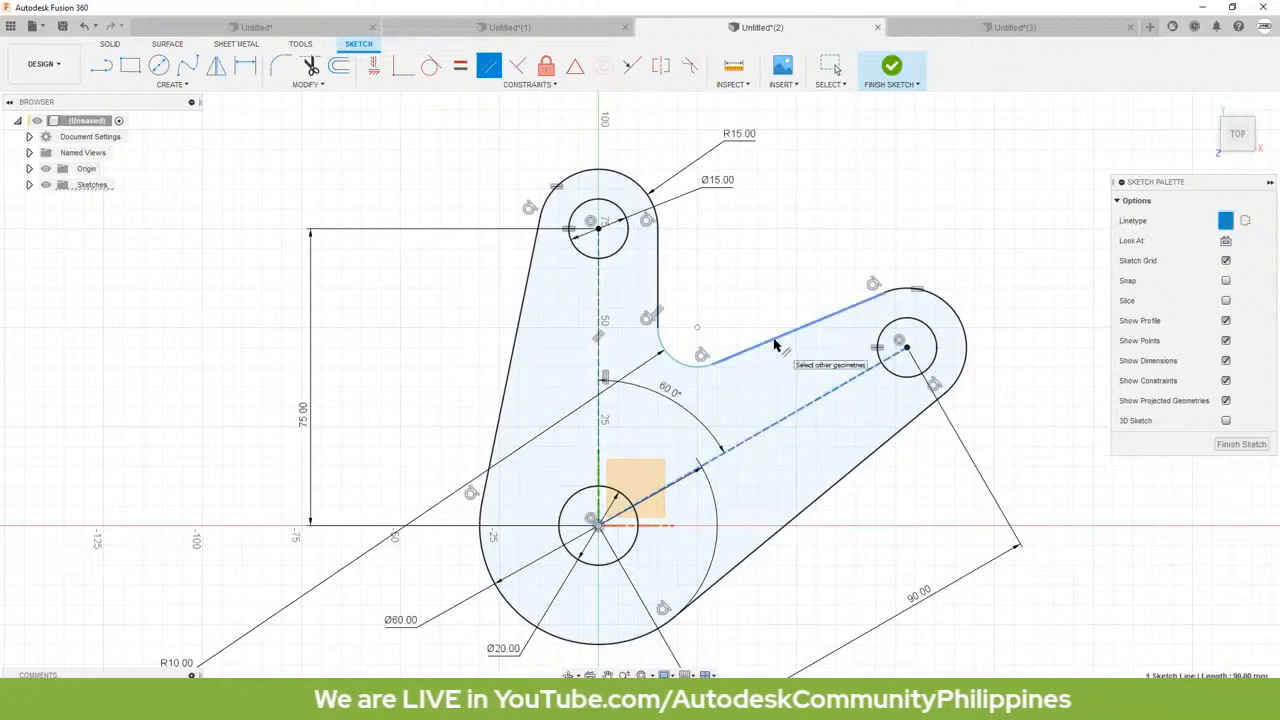
click(778, 338)
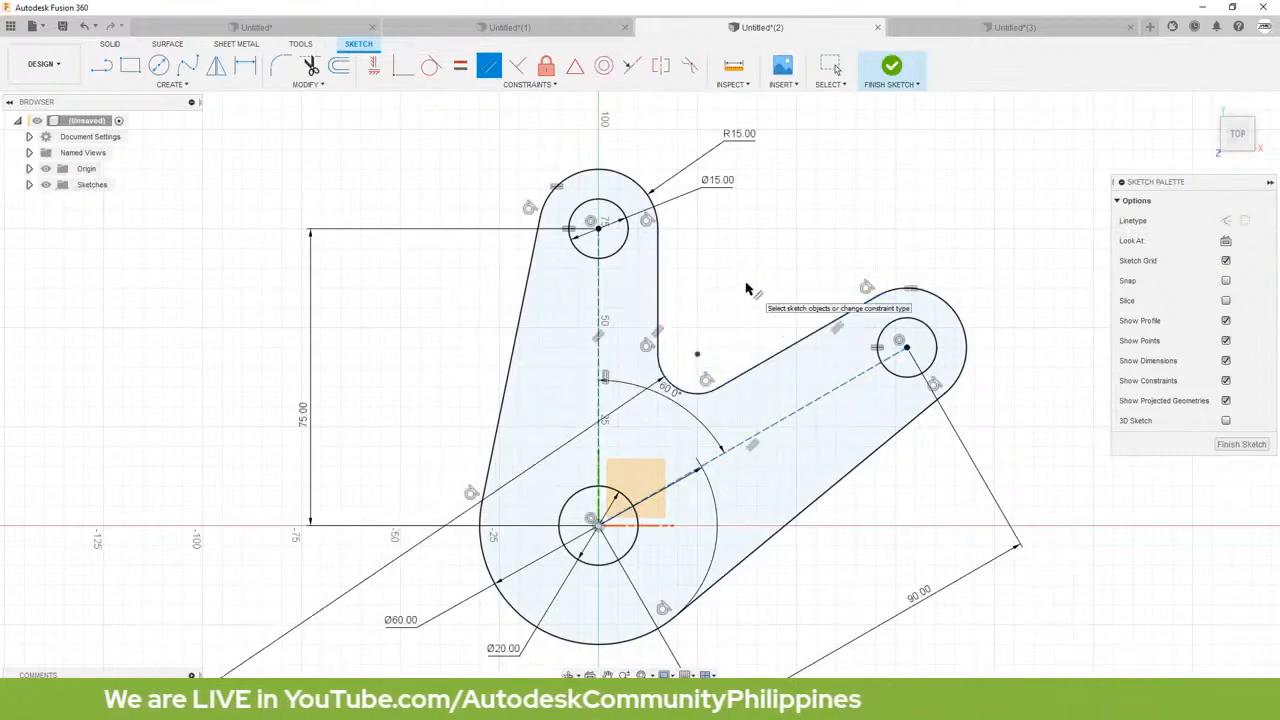
key(Escape)
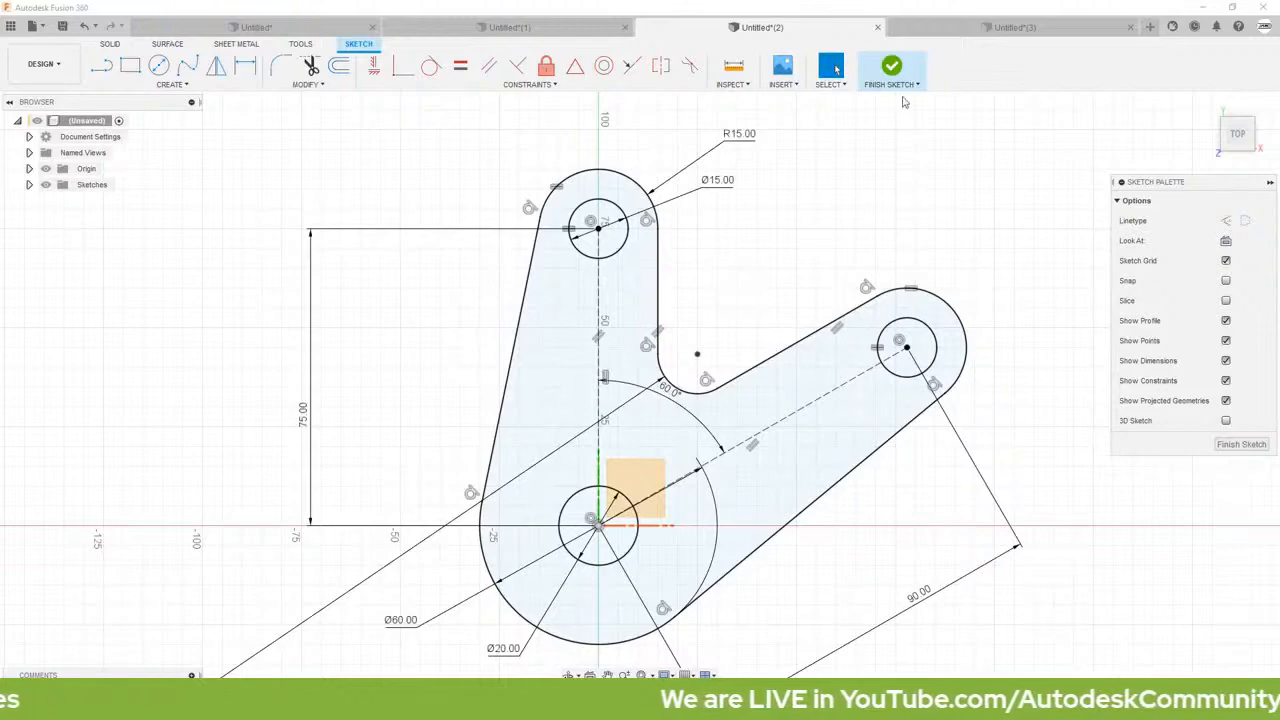
Step: Finish the sketch and extrude the bracket profile symmetrically as a new body, using whole-length measurement and a distance of 5 mm
click(893, 68)
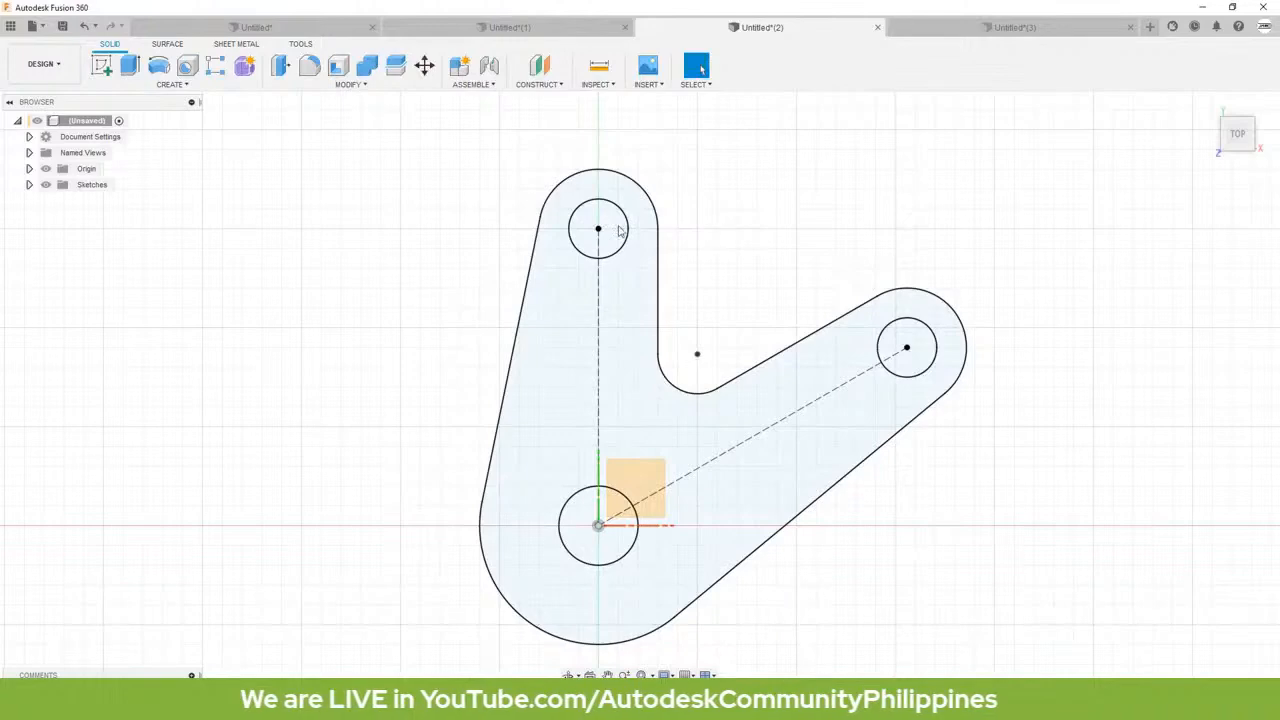
click(136, 76)
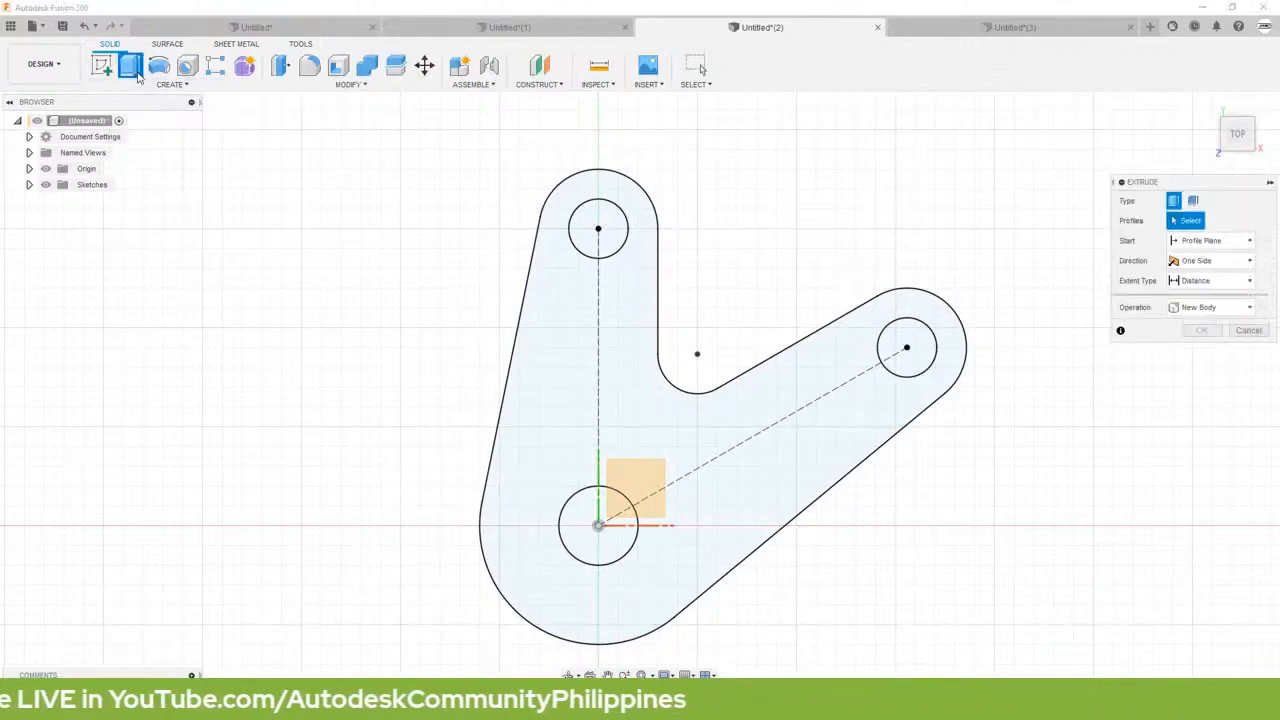
click(551, 379)
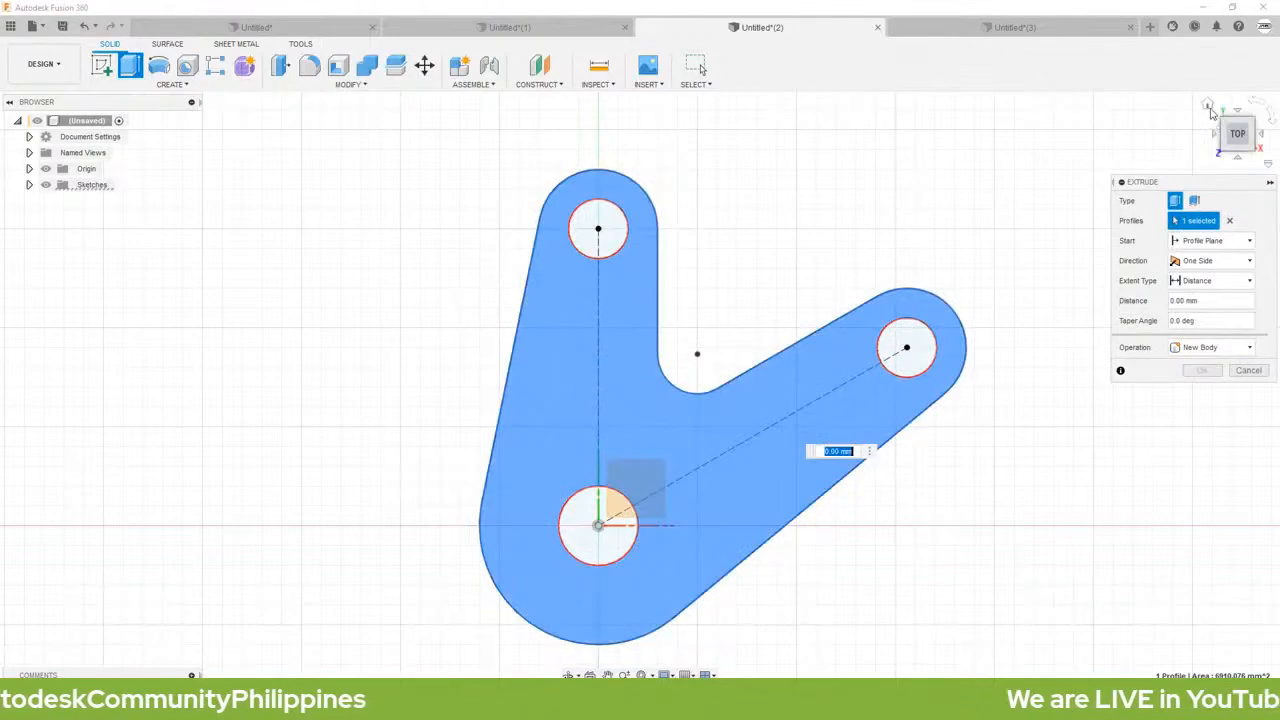
click(1208, 106)
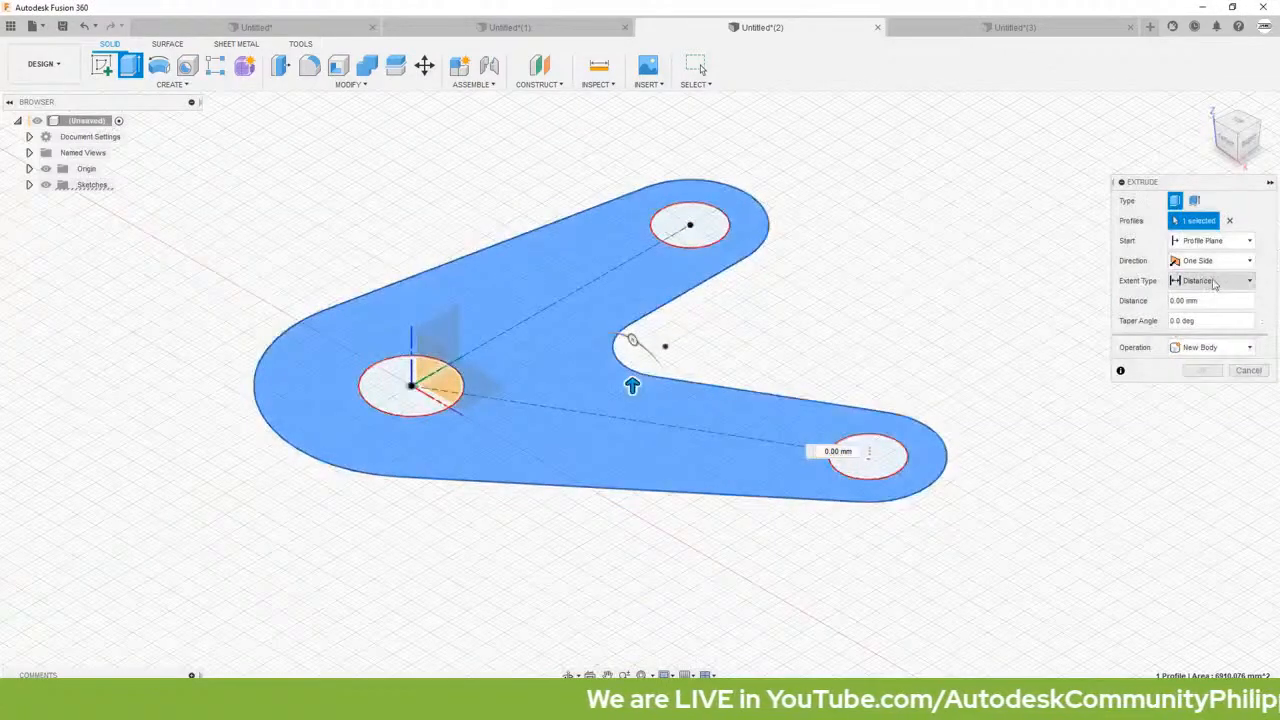
click(1202, 264)
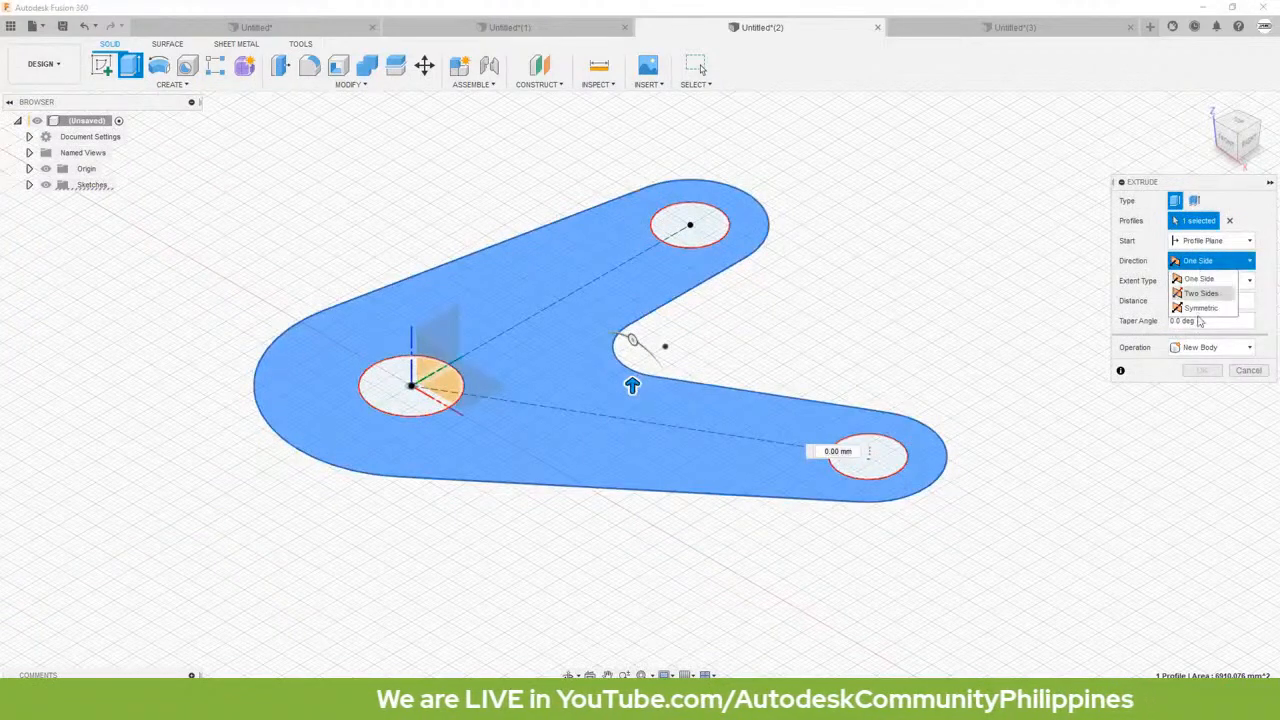
click(1202, 308)
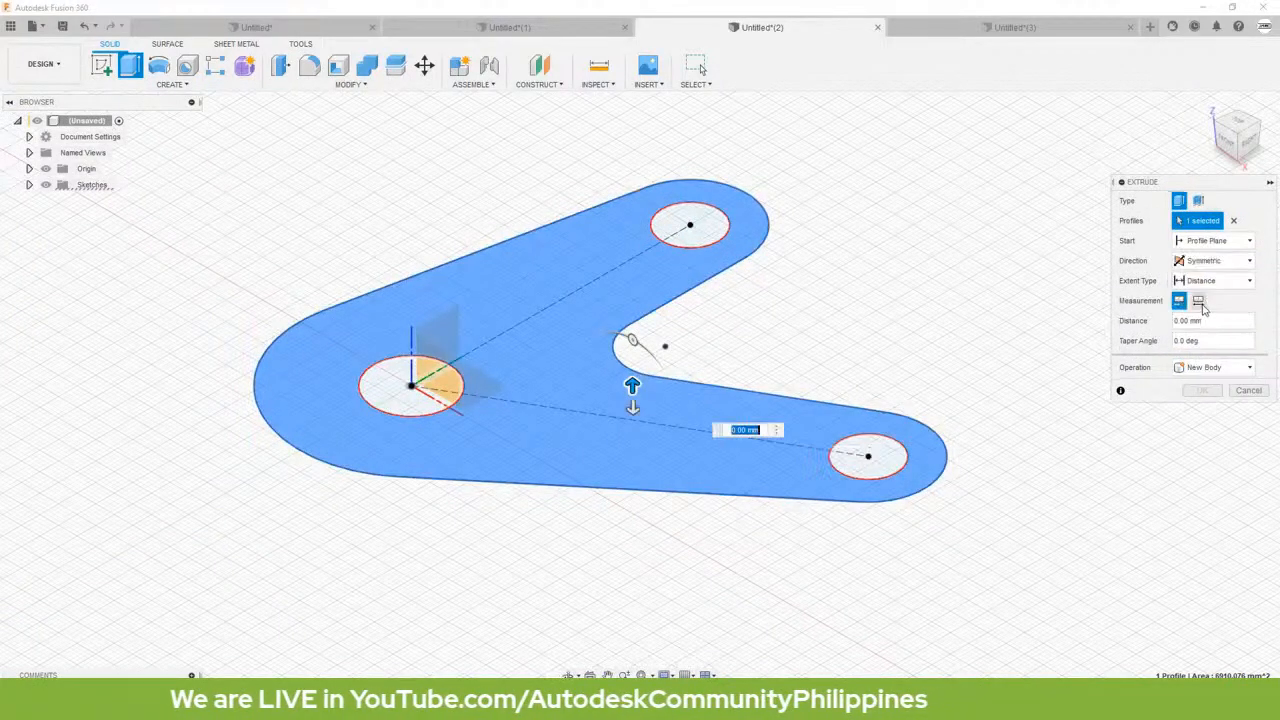
click(1199, 301)
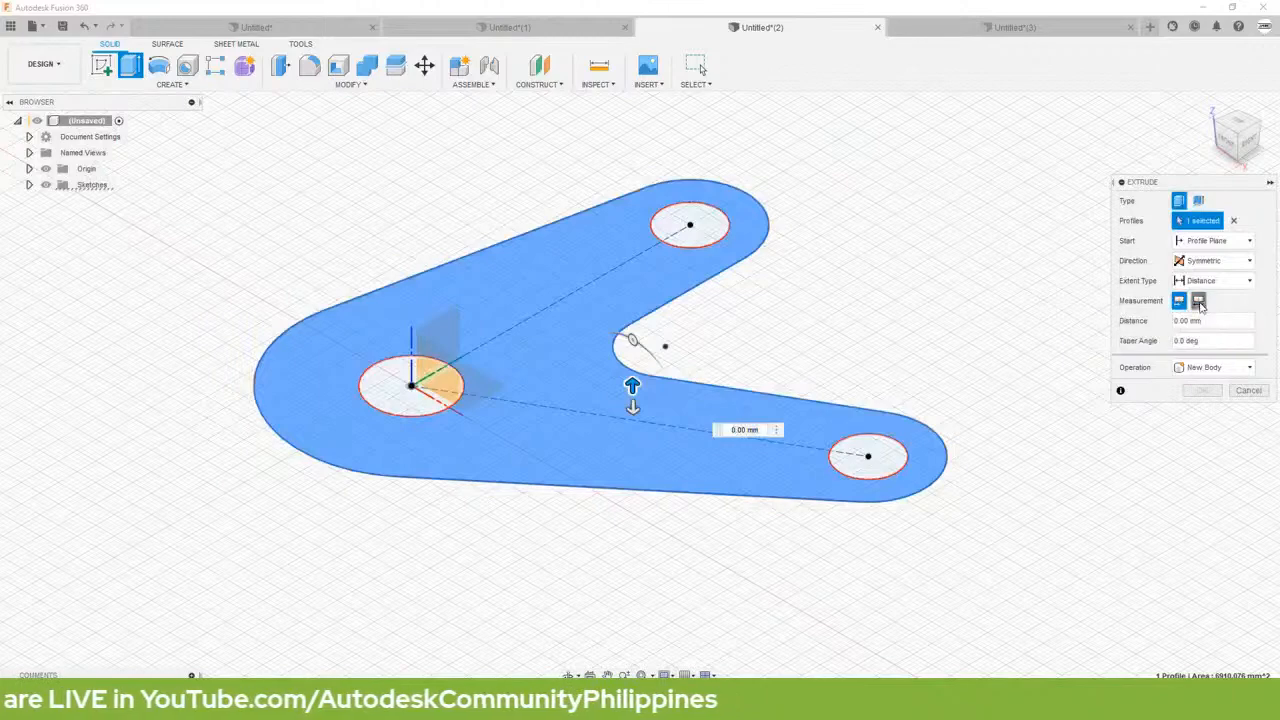
click(1193, 322)
text(1)
drag(1194, 324, 1165, 334)
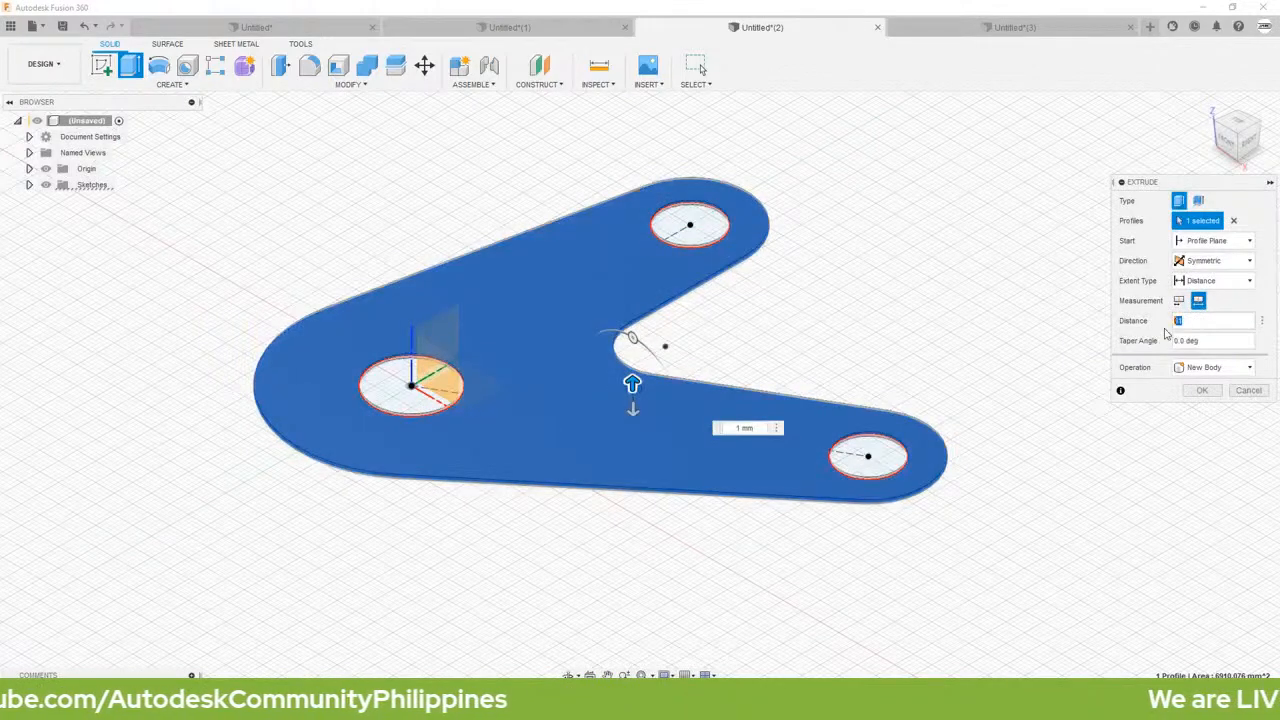
text(5)
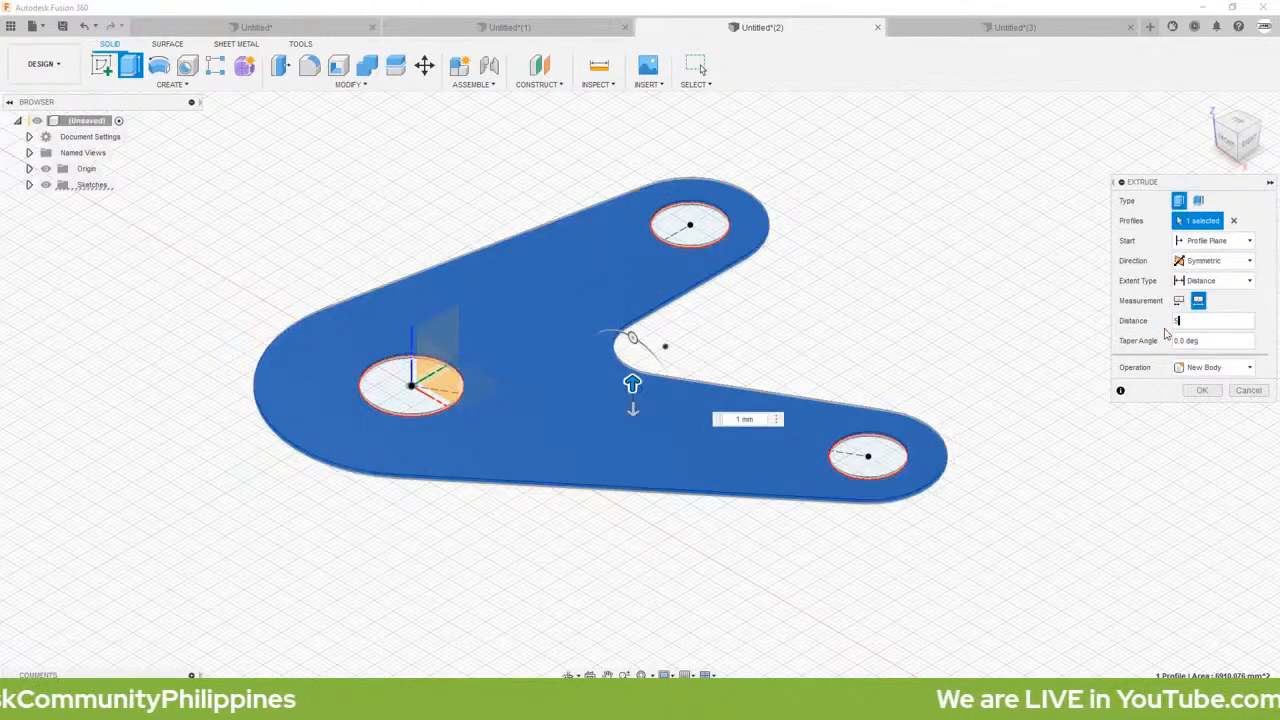
click(1202, 390)
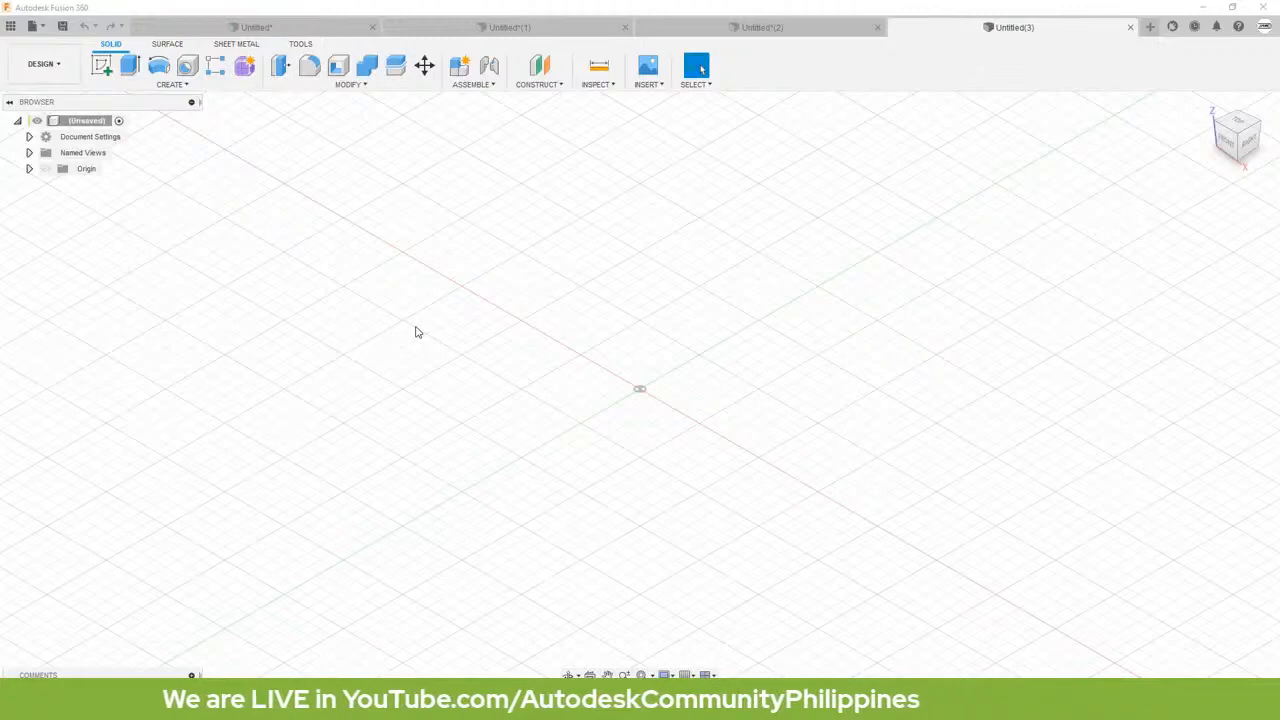
Step: Change the document's active units to inches
click(29, 137)
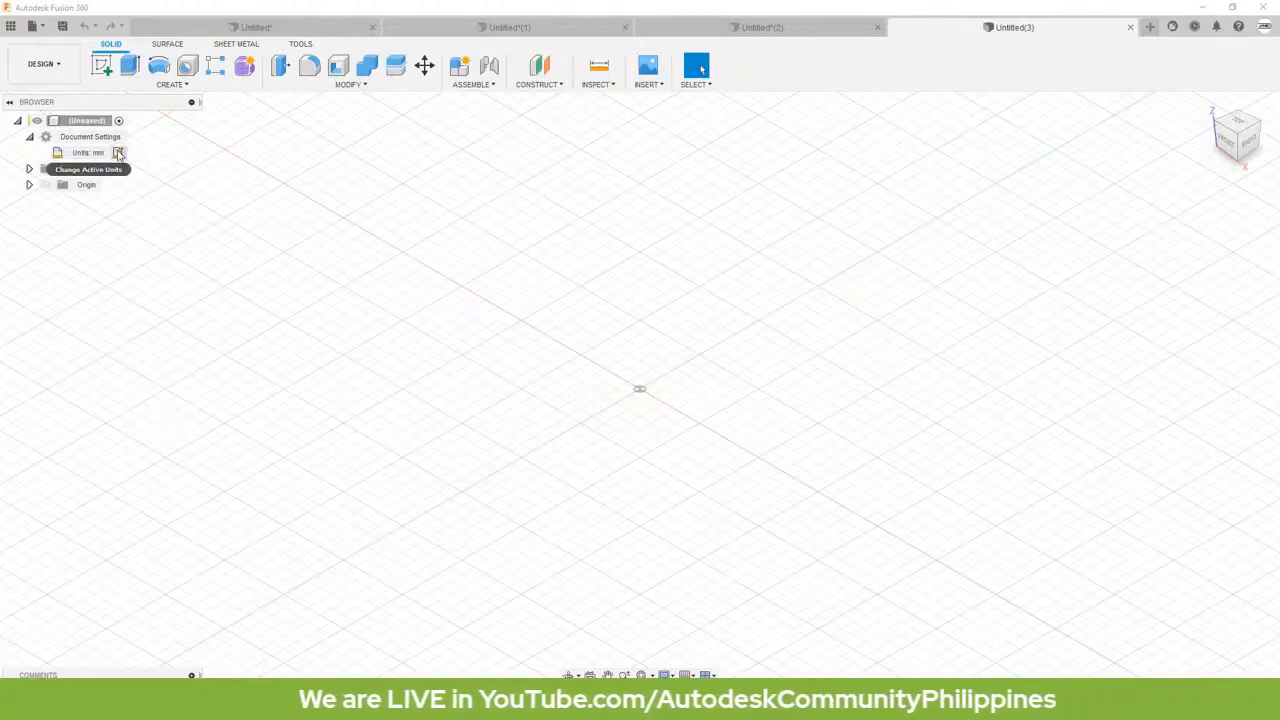
click(118, 152)
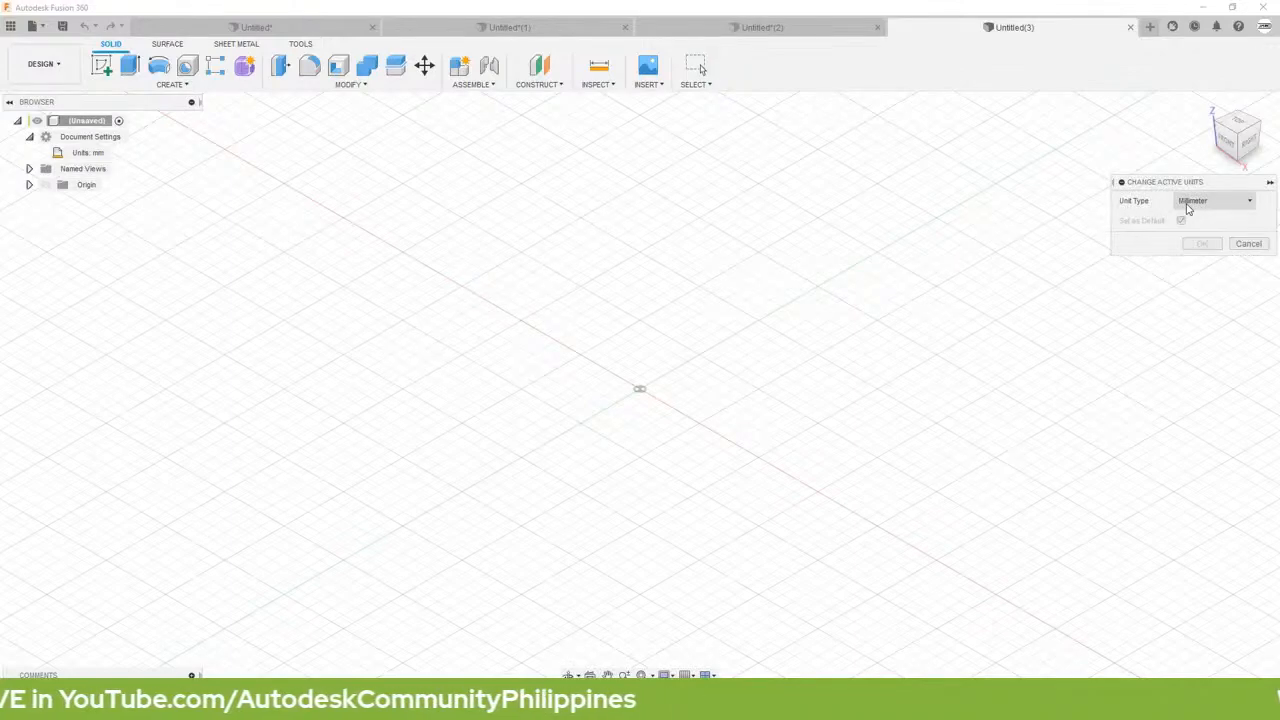
click(1188, 208)
click(1194, 260)
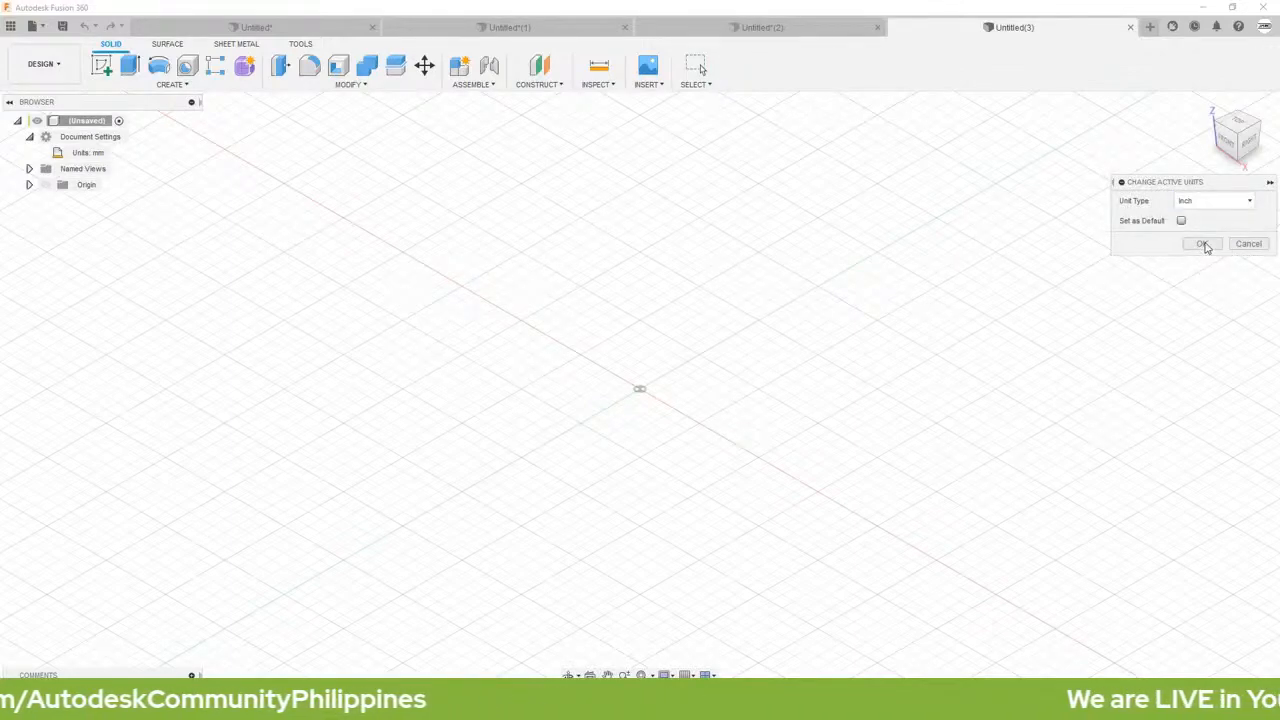
click(1203, 244)
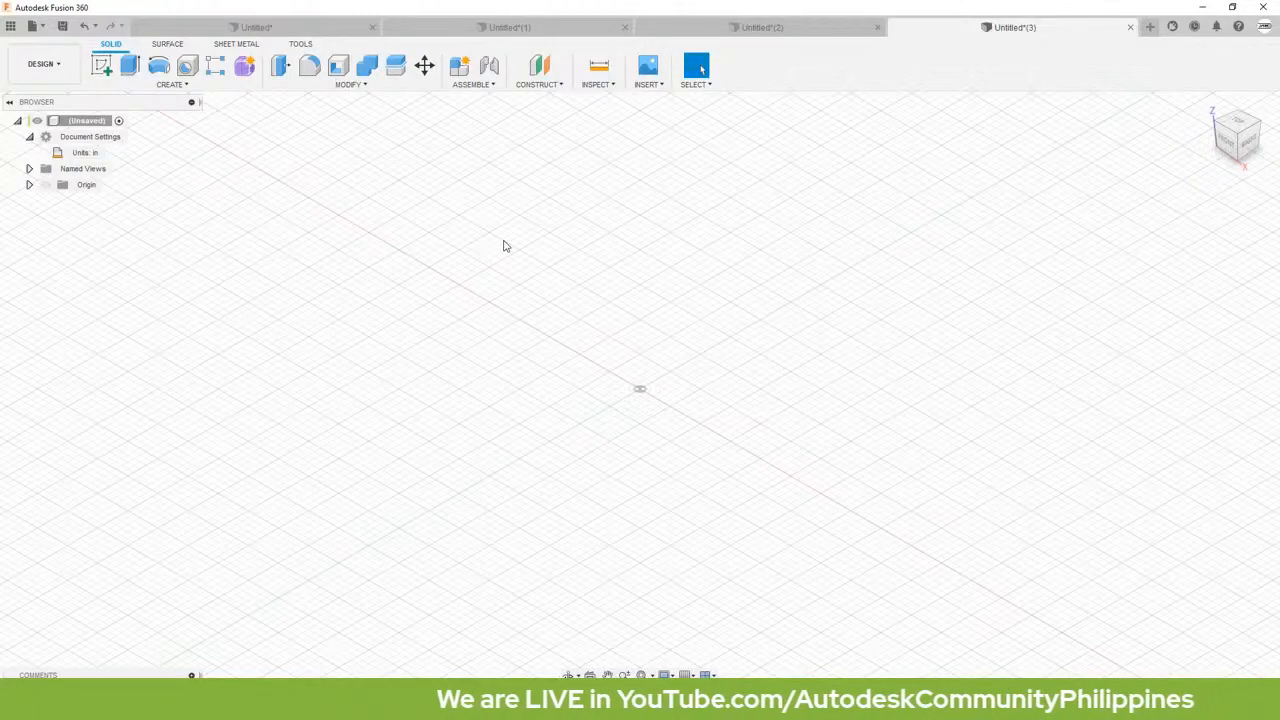
Step: Start a sketch on the horizontal origin plane and draw a center rectangle from the origin with a width of 3.5 in
key(l)
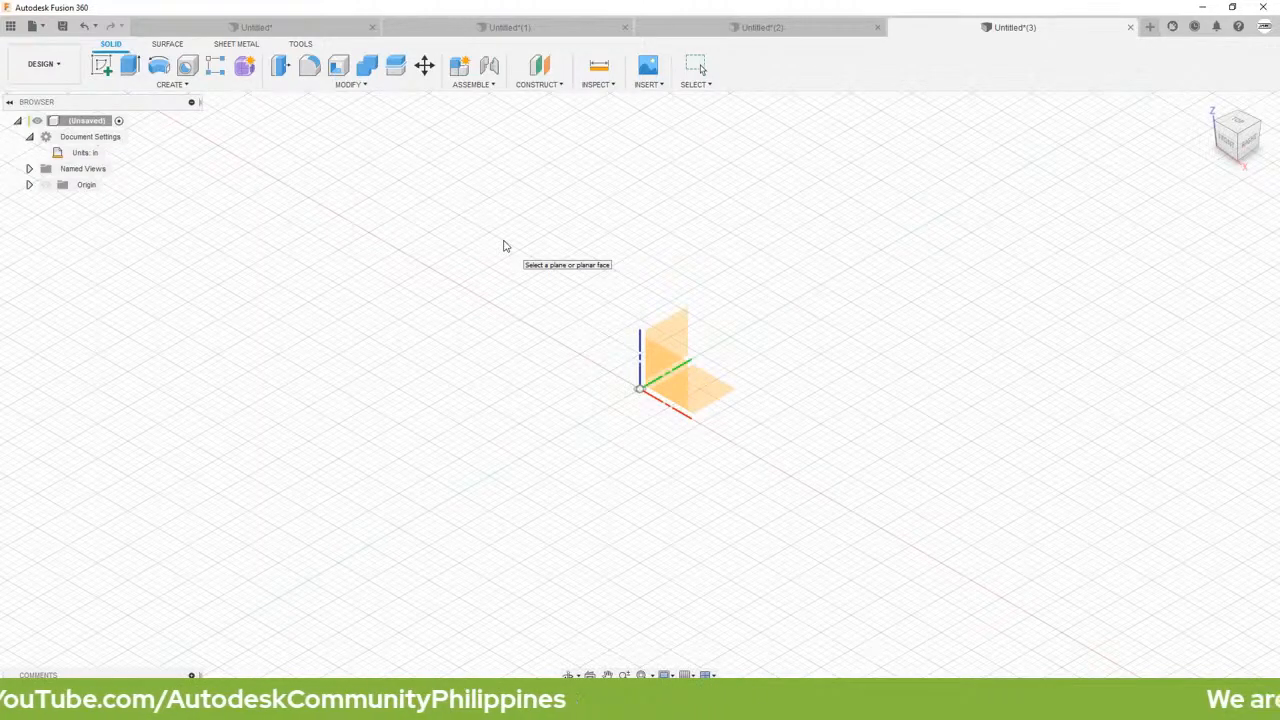
click(697, 381)
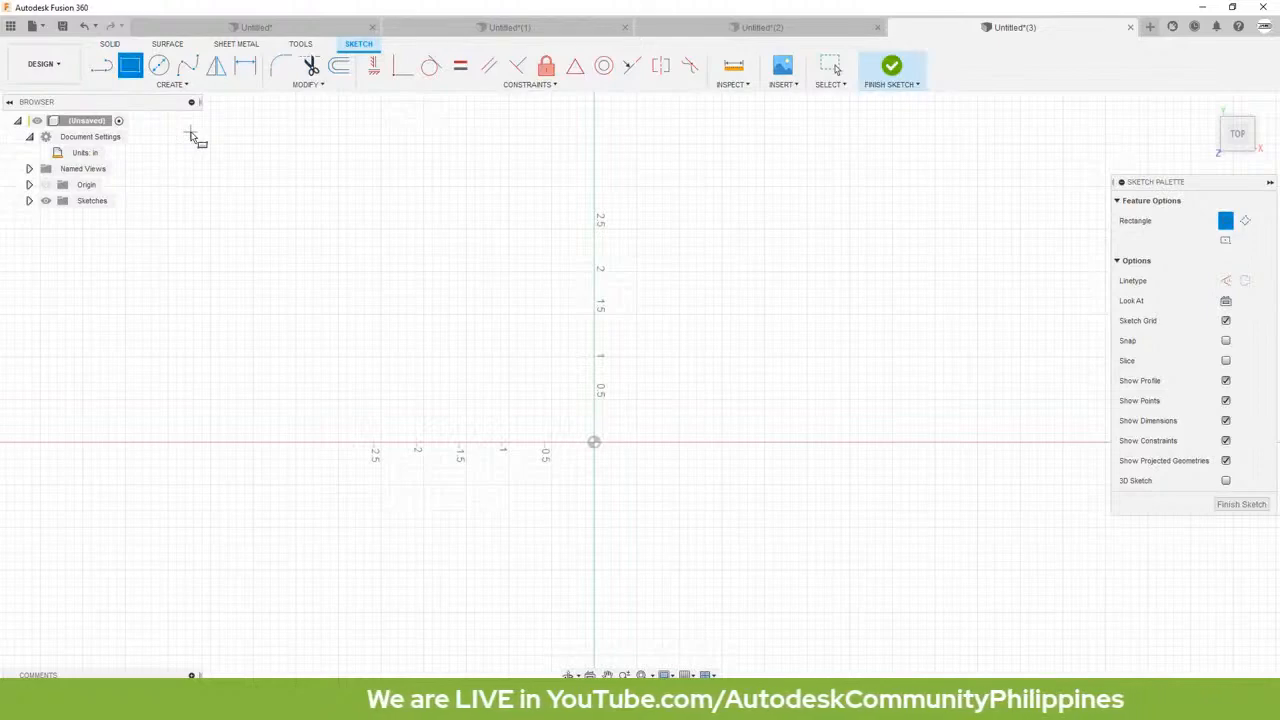
click(172, 84)
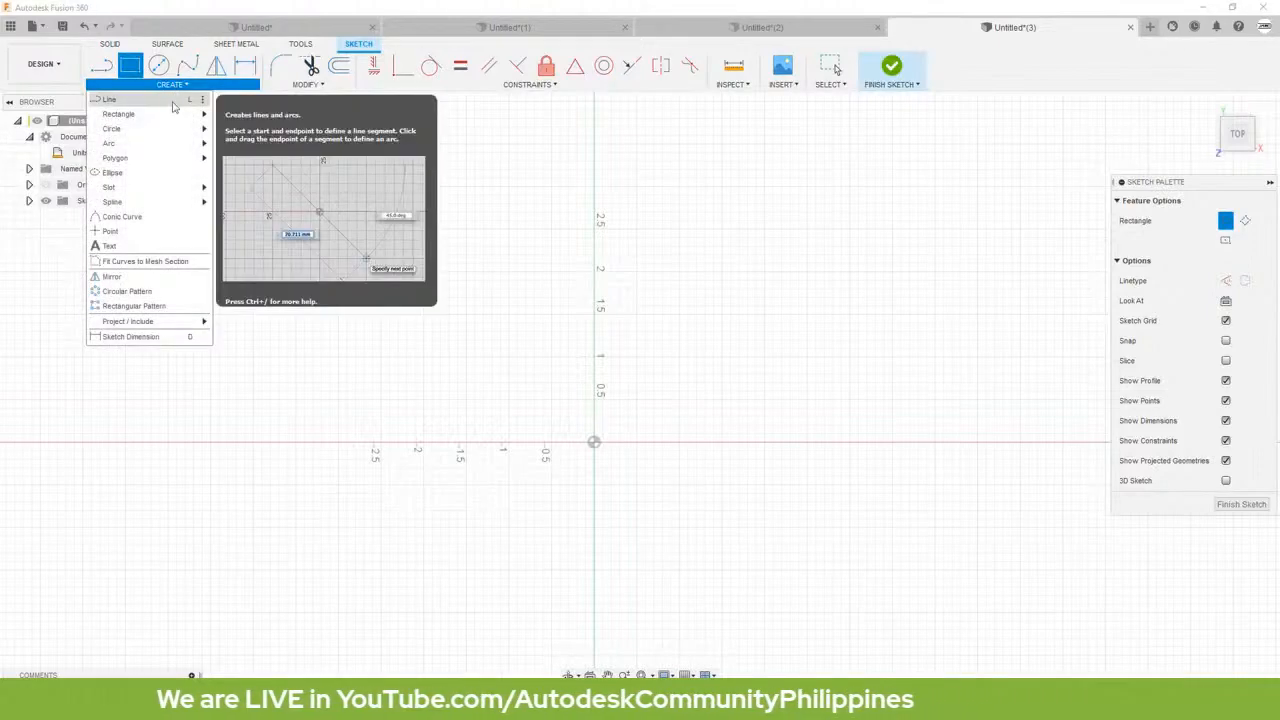
mouse_move(158, 118)
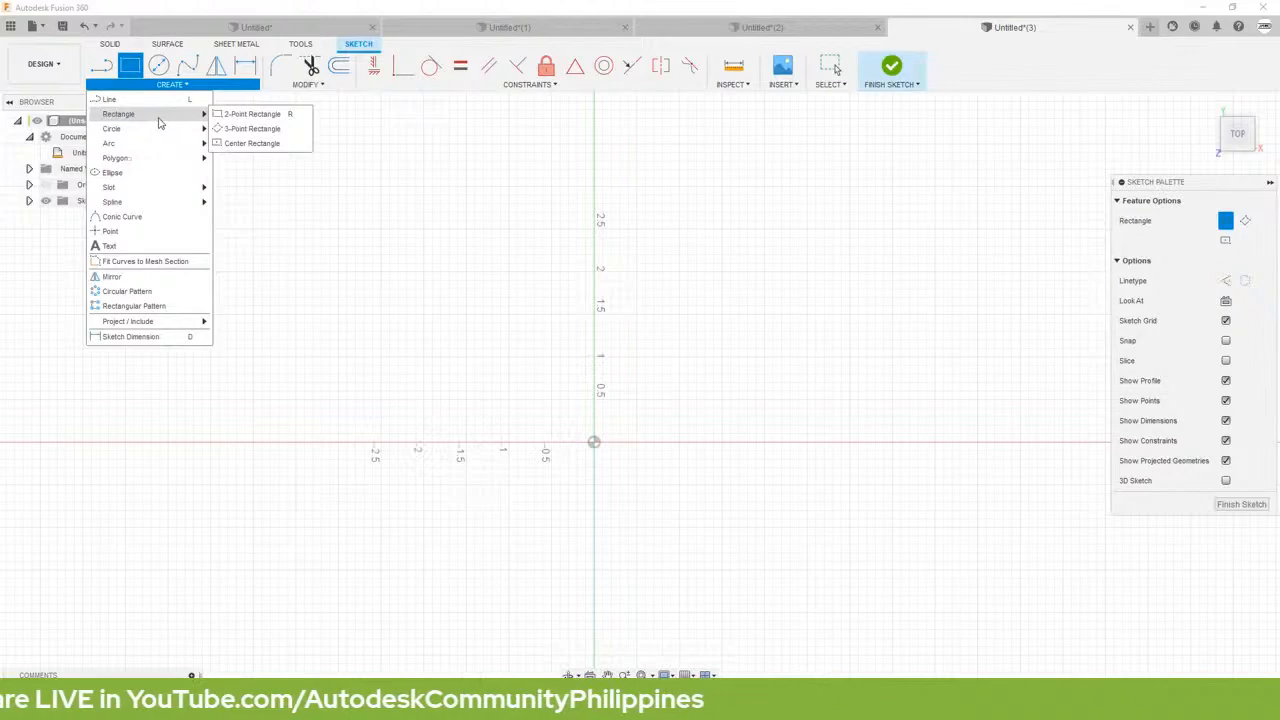
click(250, 143)
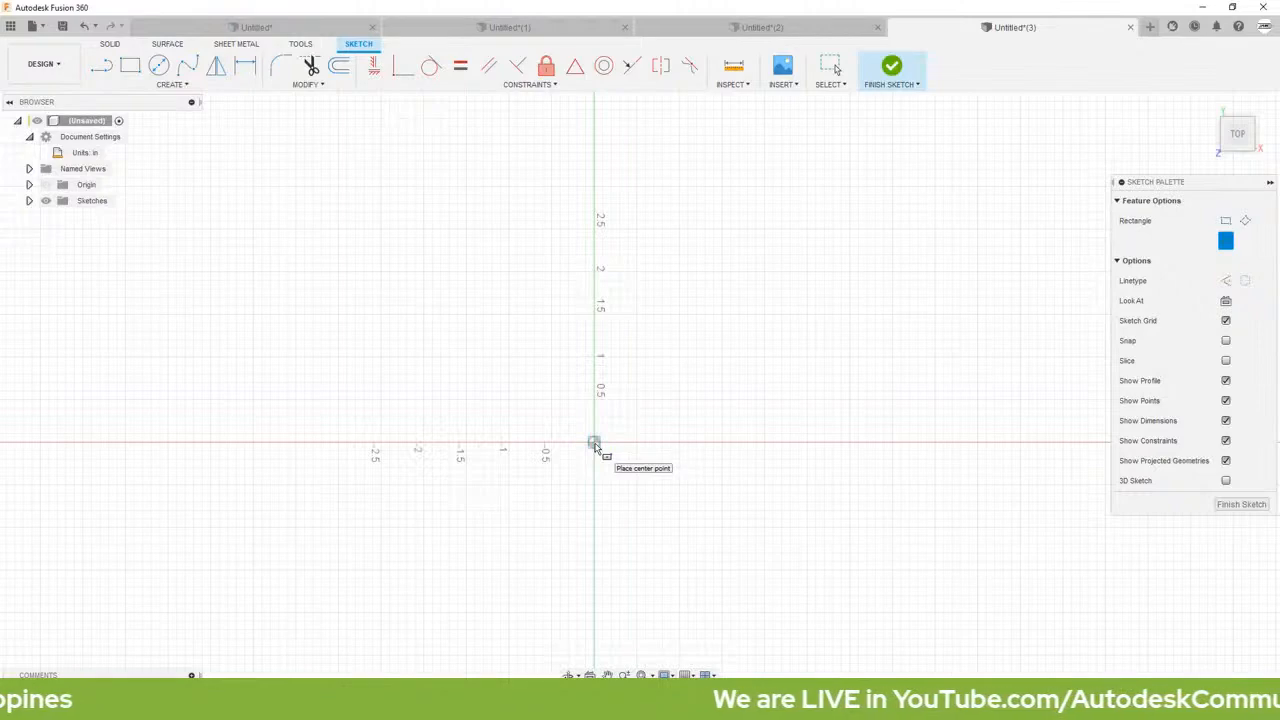
click(594, 443)
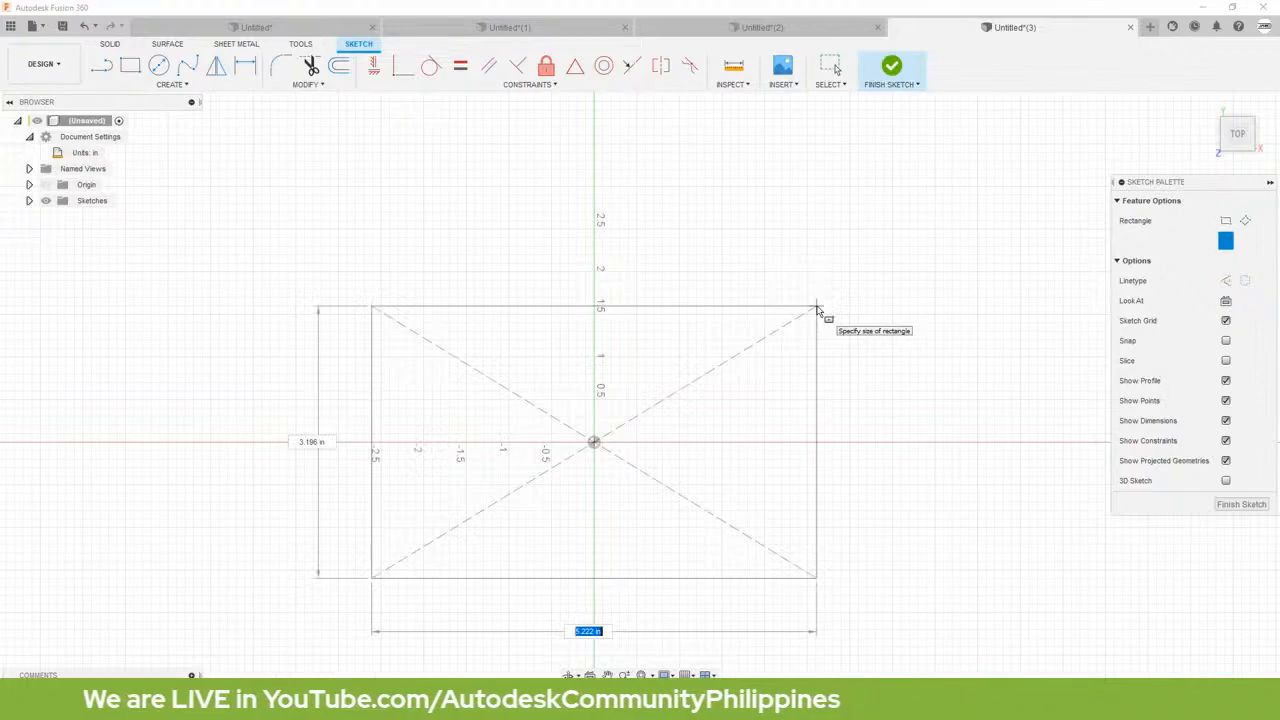
key(BackSpace)
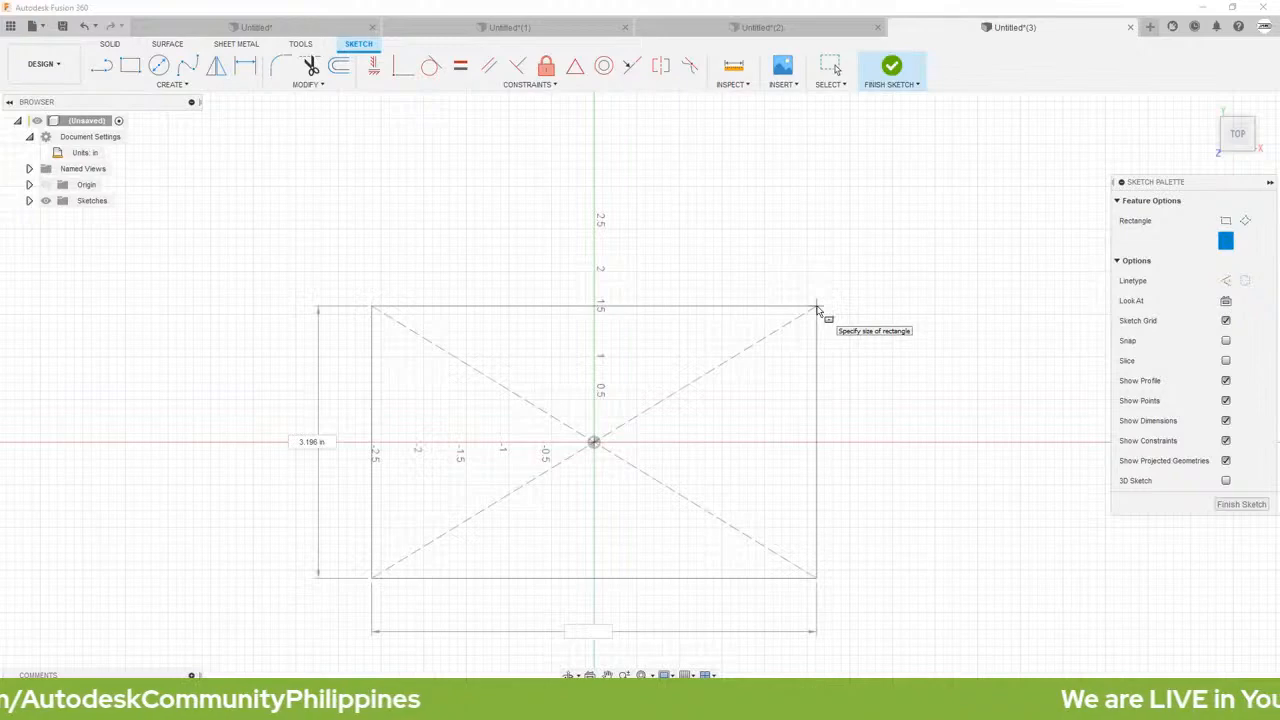
text(3.5)
key(Tab)
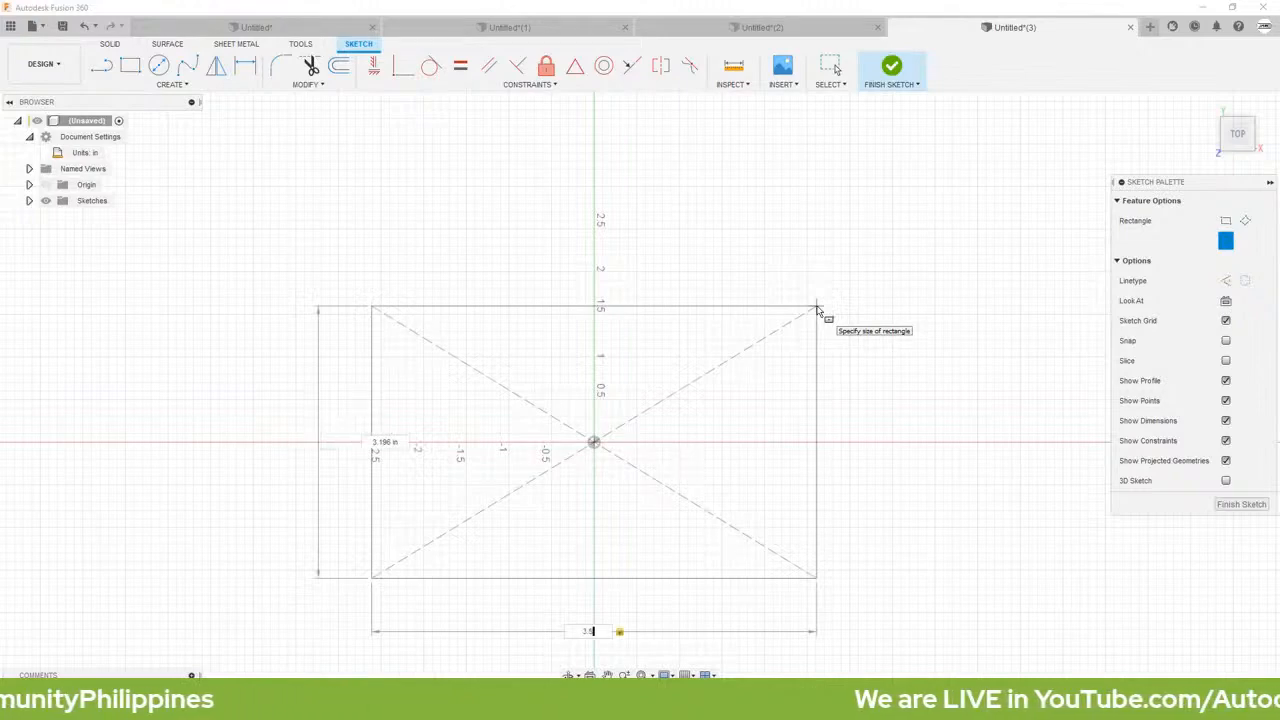
key(Return)
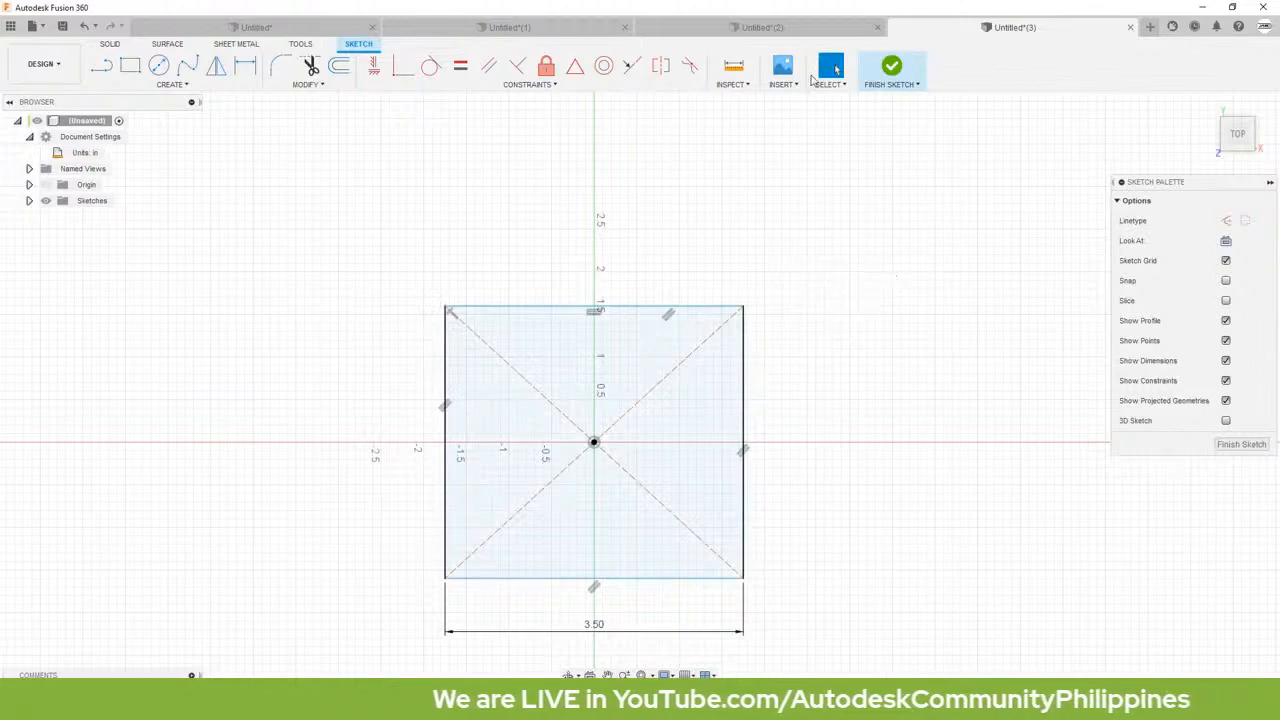
Step: Dimension the distance between the rectangle's upper and lower edges as 2 in
click(248, 70)
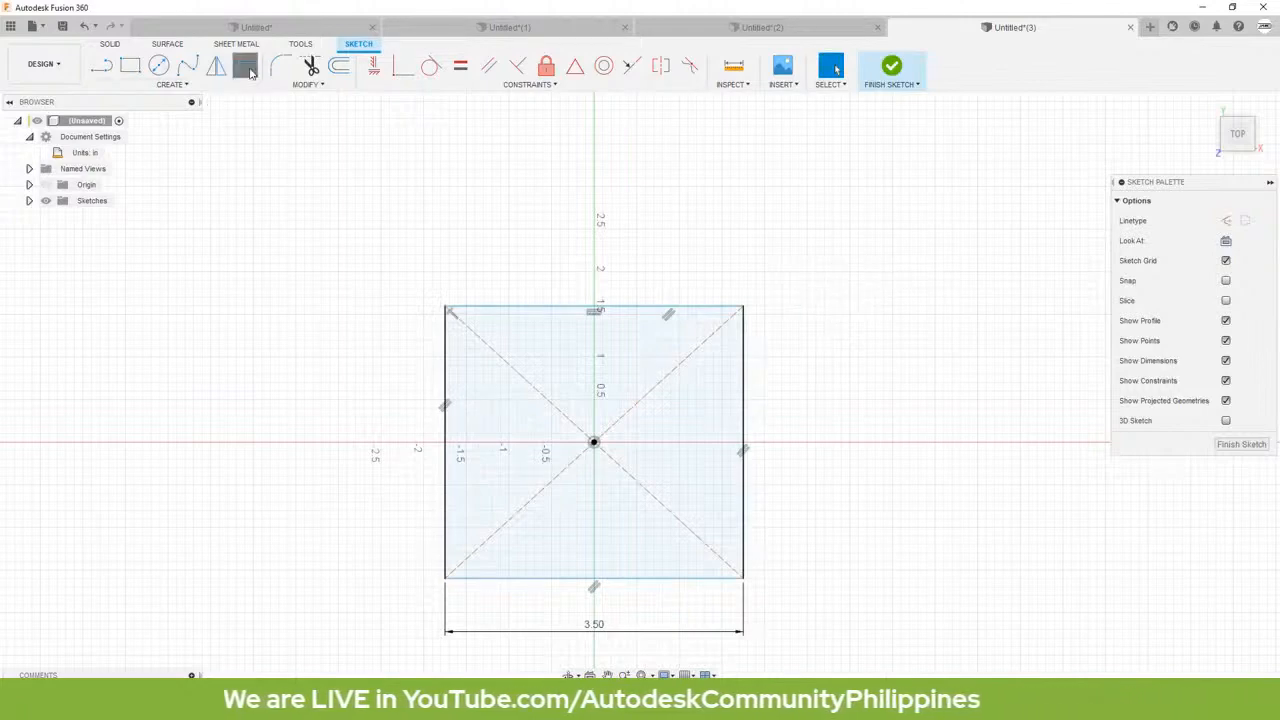
click(537, 308)
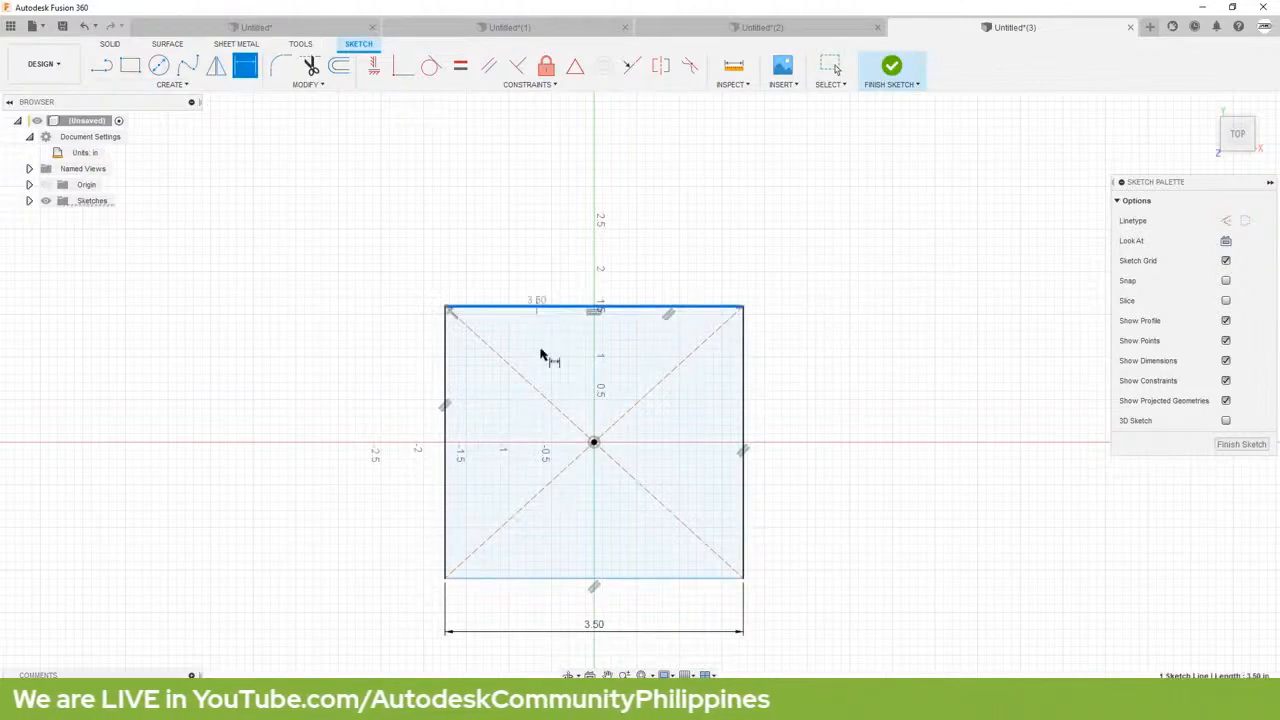
click(573, 568)
click(823, 457)
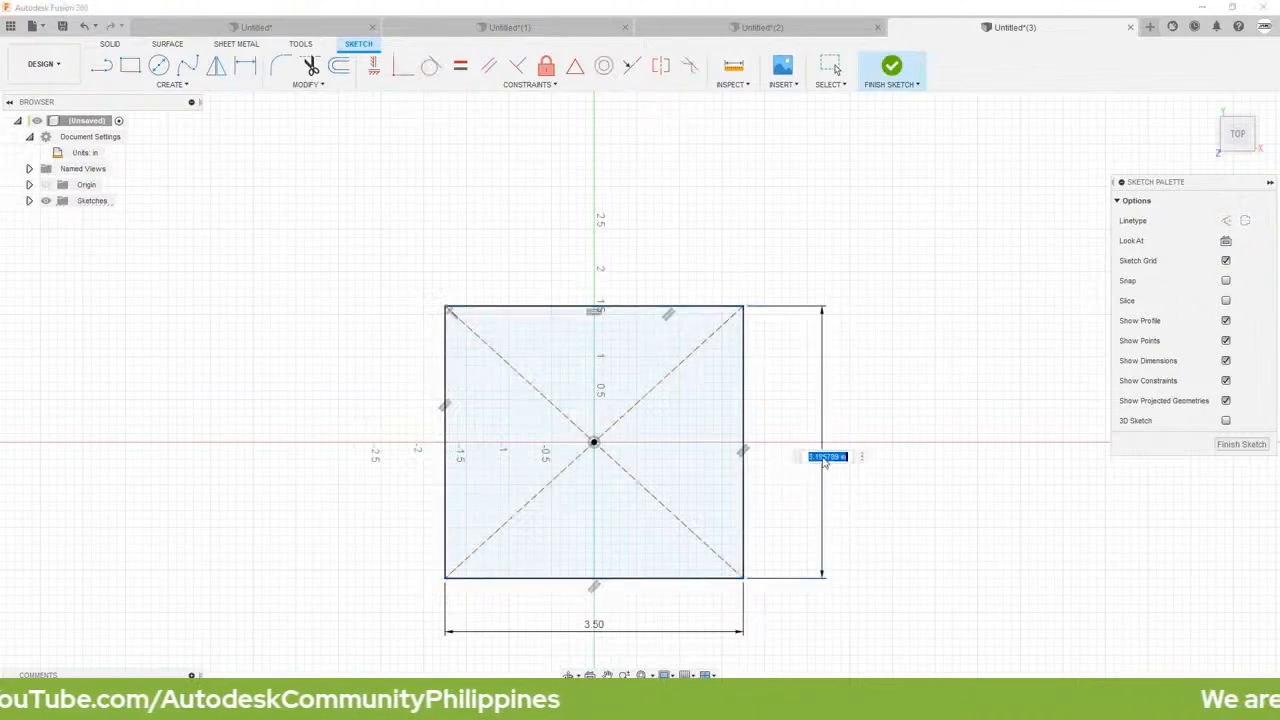
key(BackSpace)
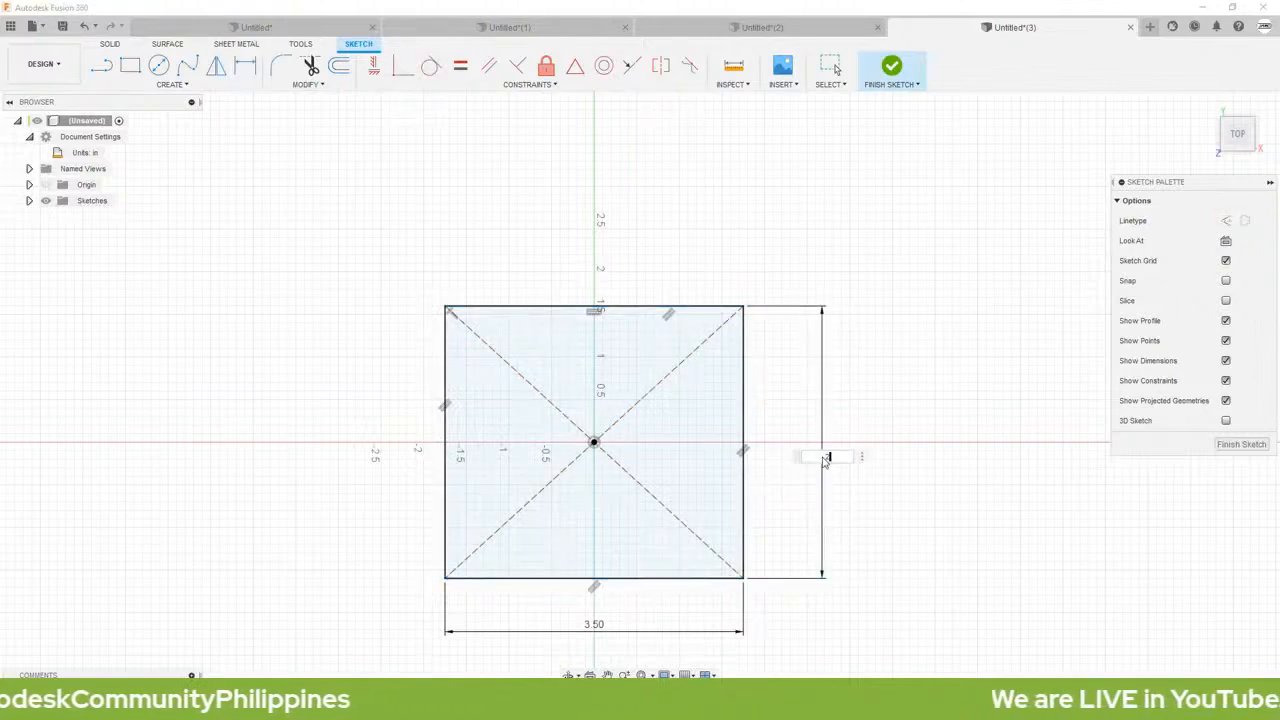
text(2)
key(Return)
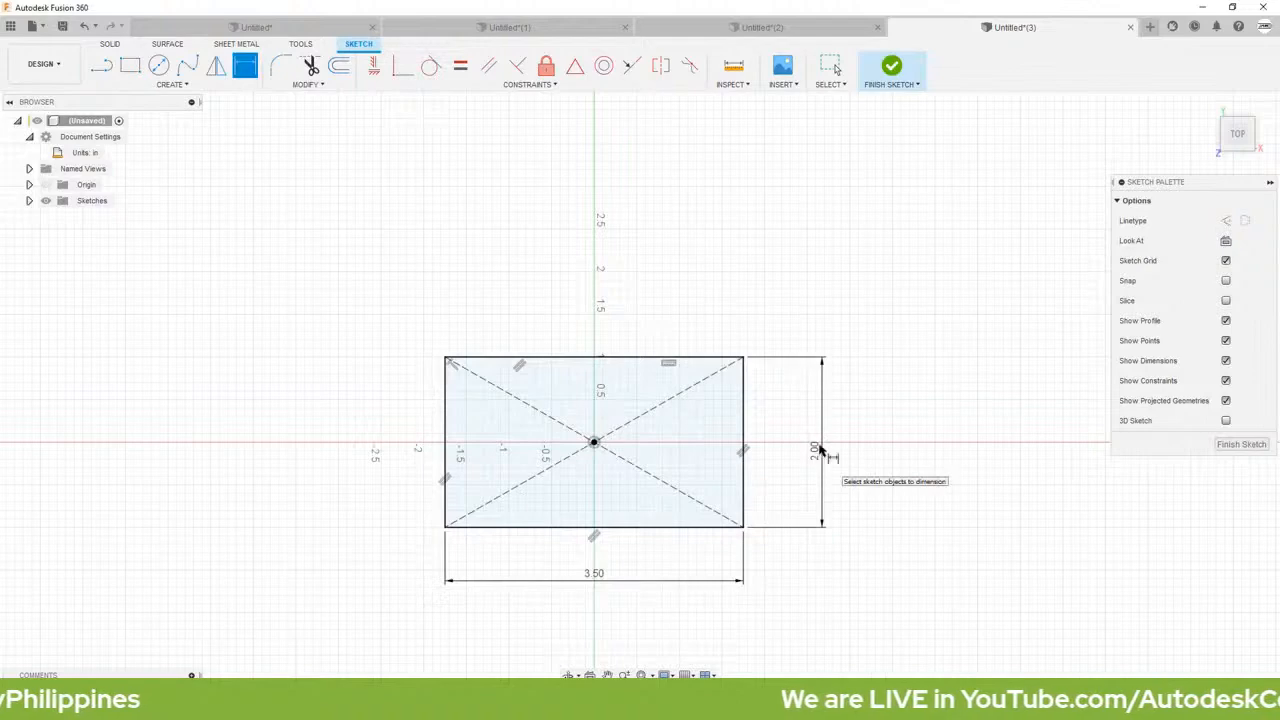
key(Escape)
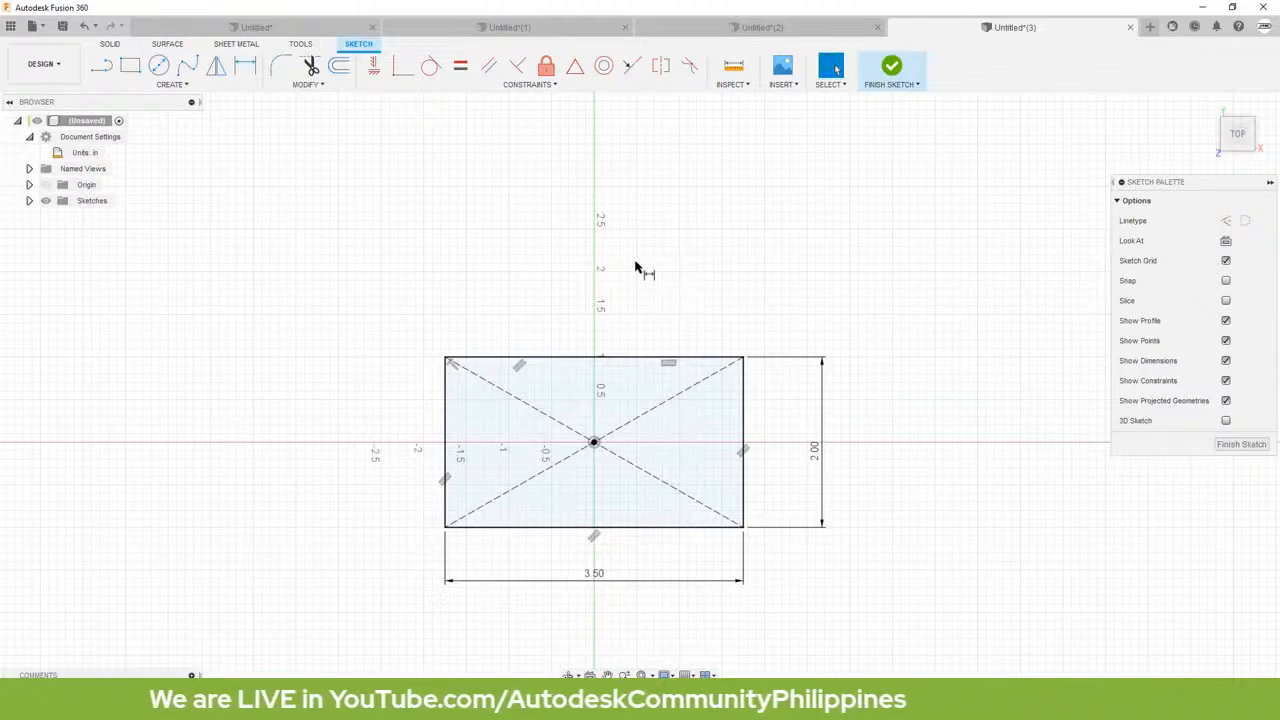
Step: Extrude the rectangle profile one-sided by 1.75 in as a new body
key(e)
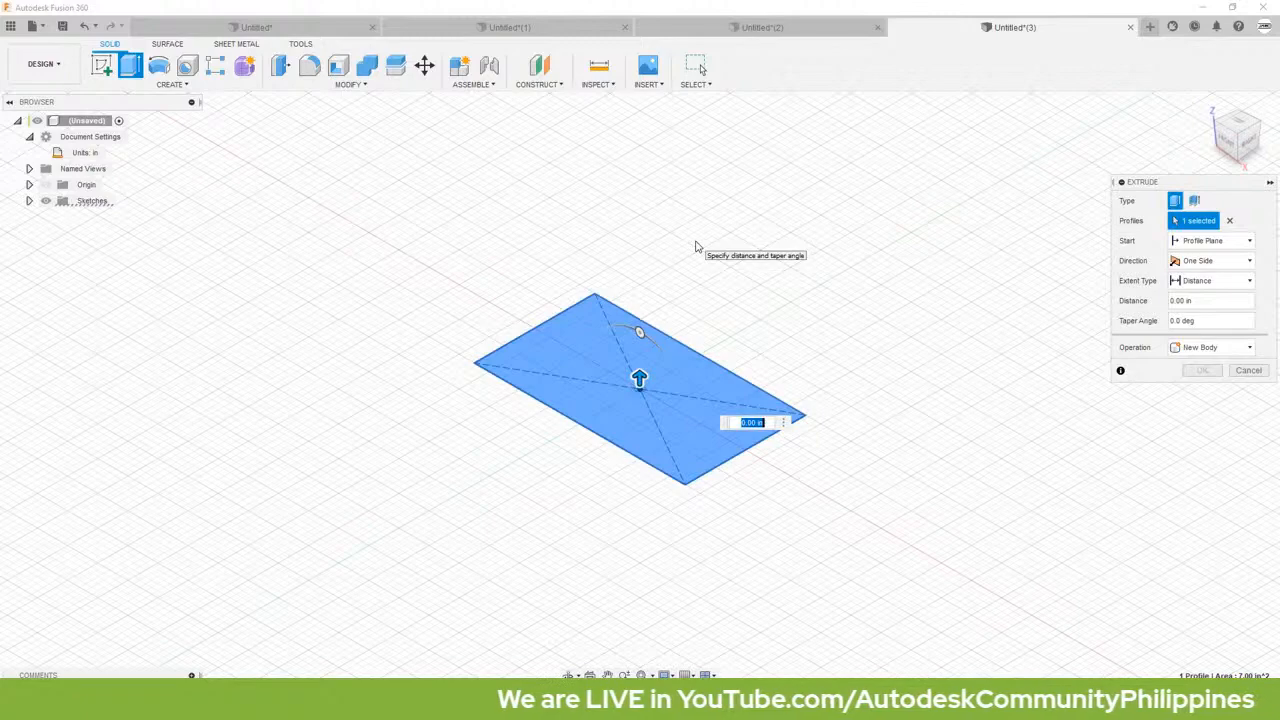
text(1)
text(.75)
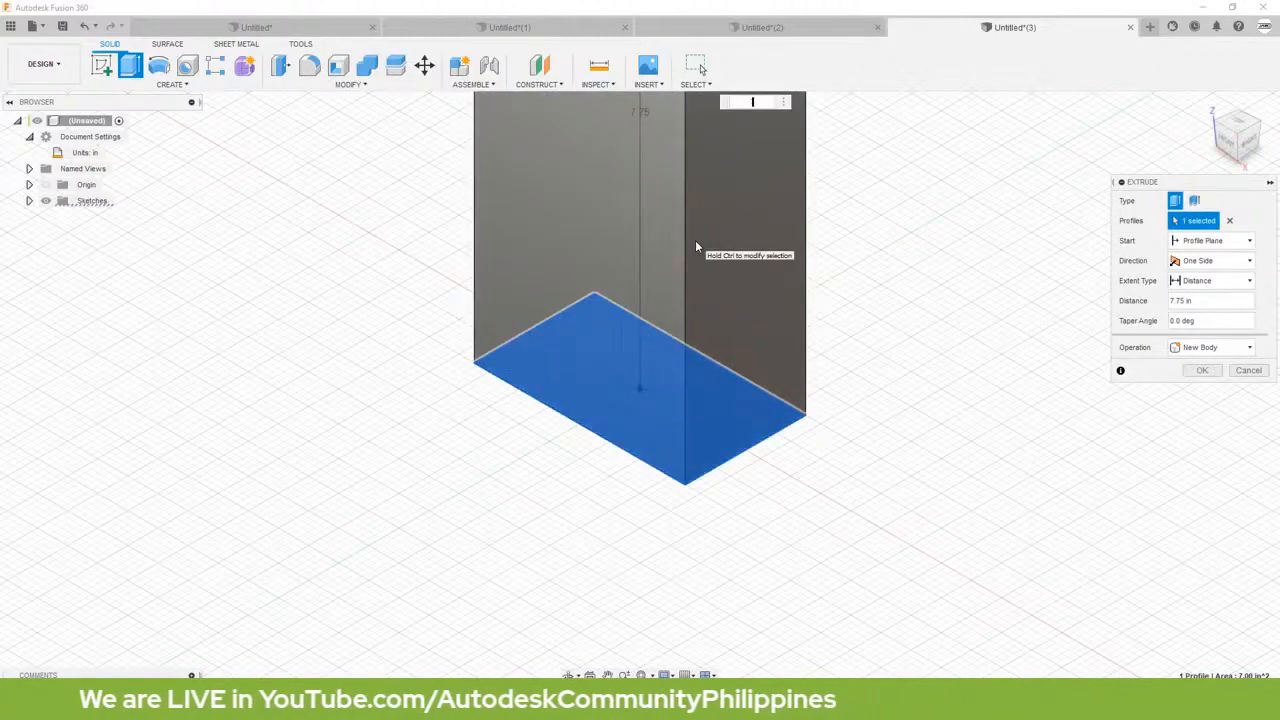
text(1.75)
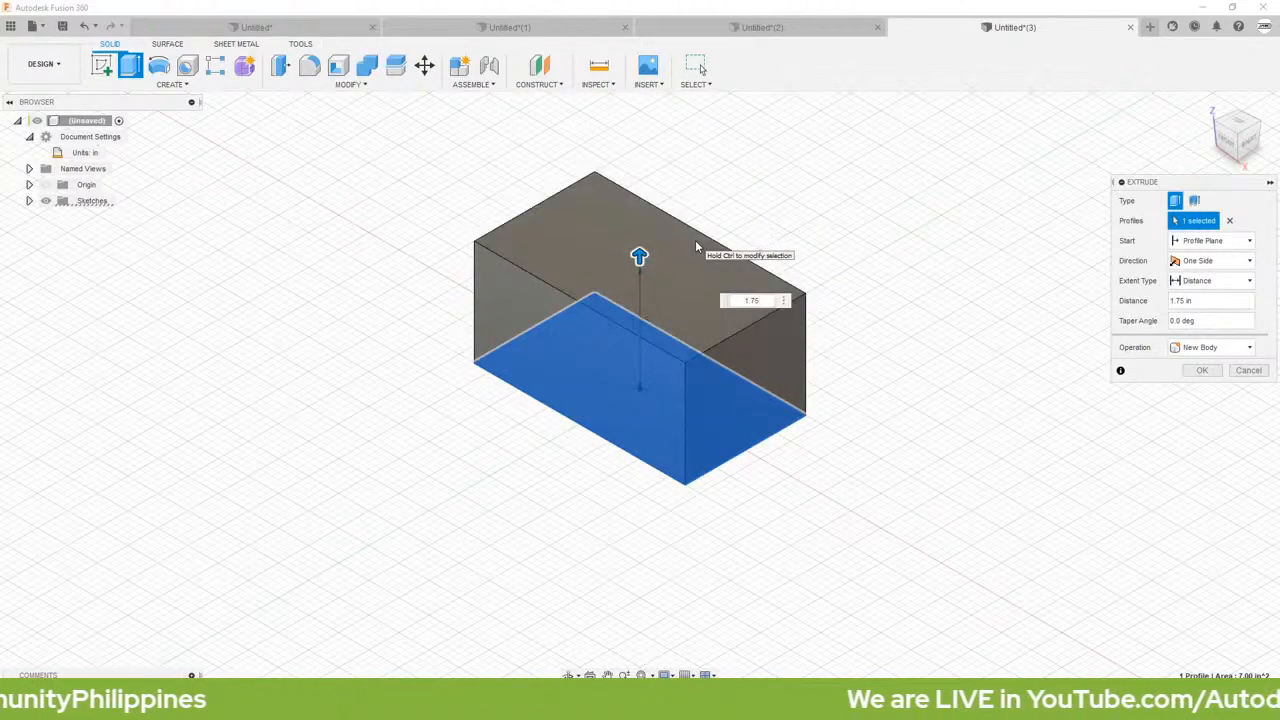
key(Return)
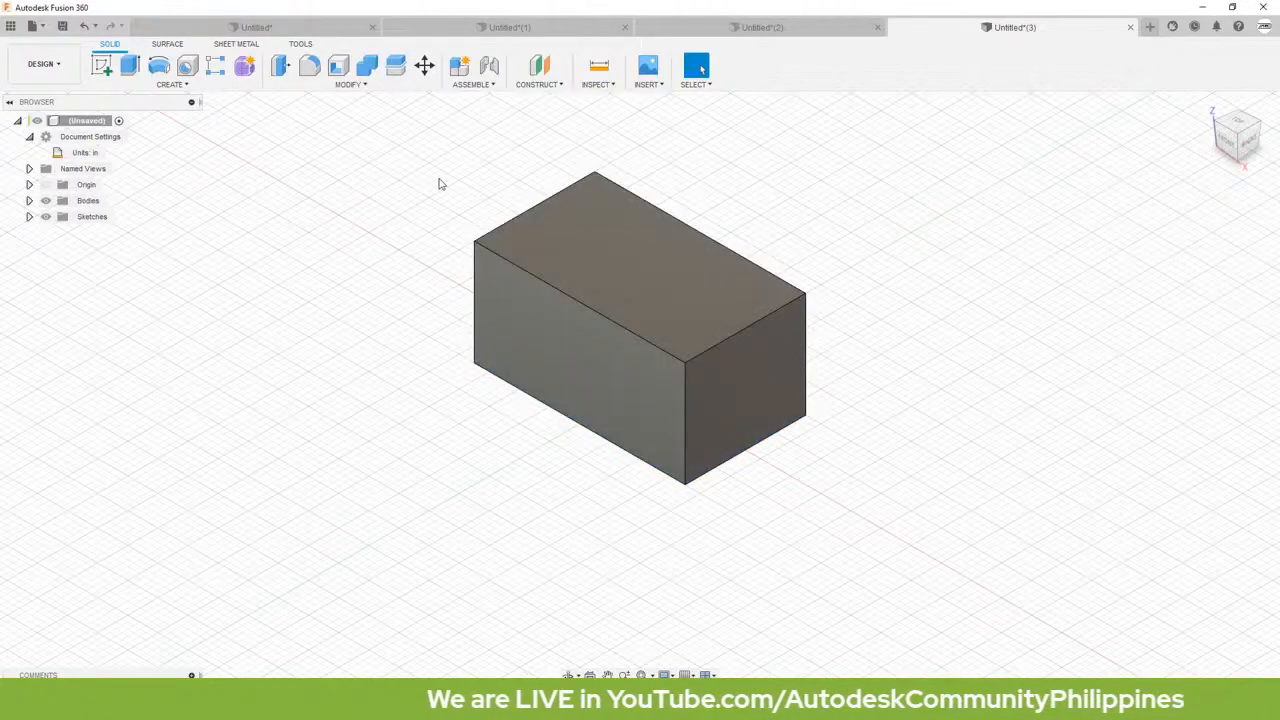
Step: Create a sketch on the block's front face and draw a slanted line from the right edge, about 0.6 in above the base, to the top edge
right_click(567, 370)
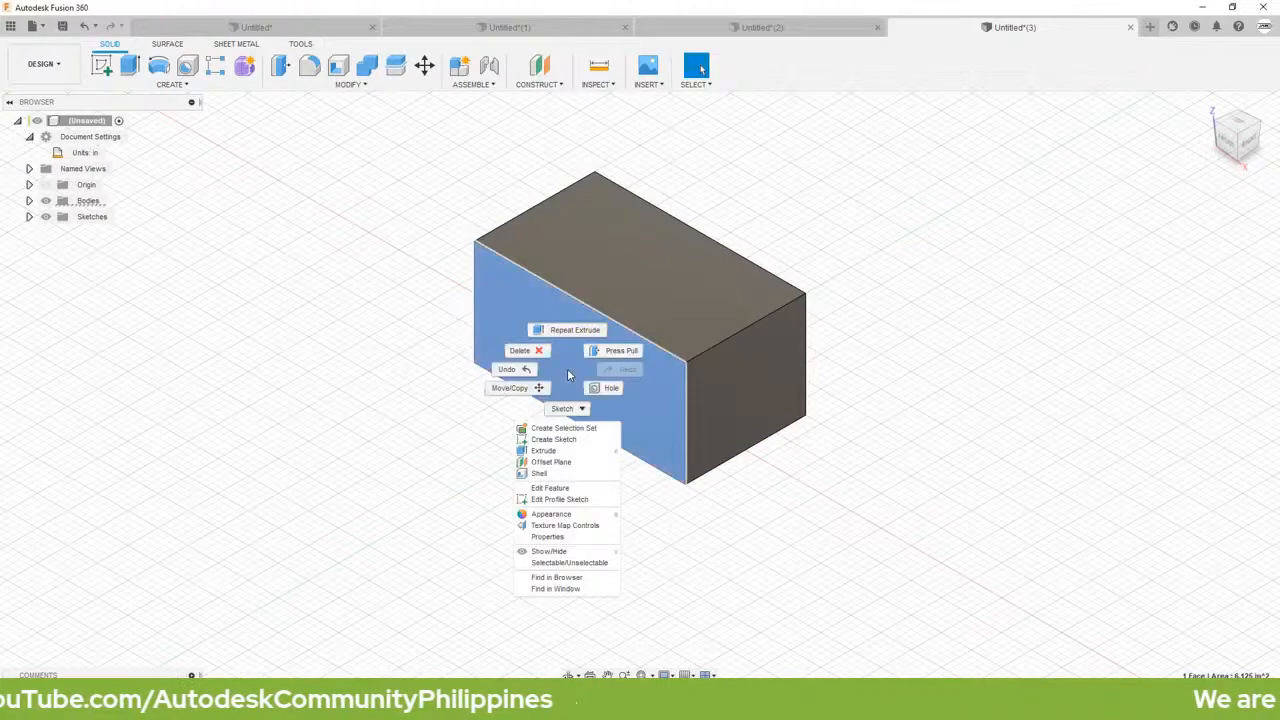
click(565, 441)
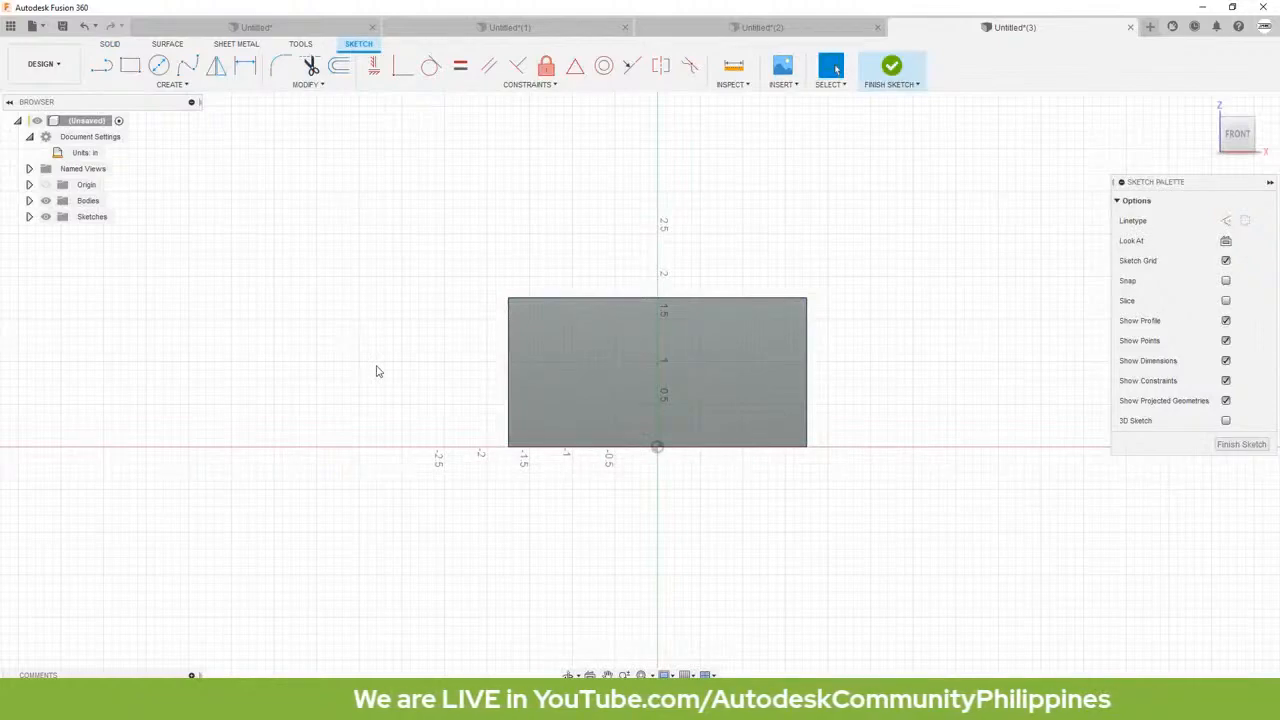
key(l)
scroll(760, 398, up, 2)
scroll(754, 393, up, 3)
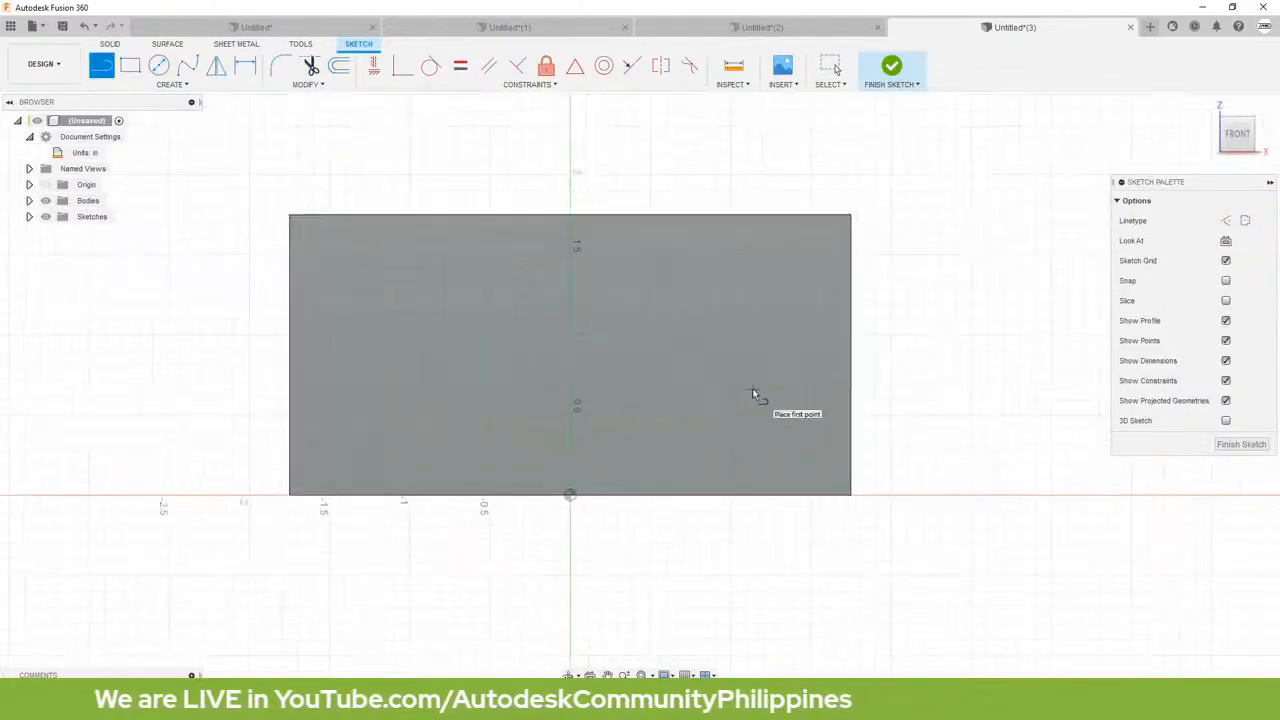
click(862, 401)
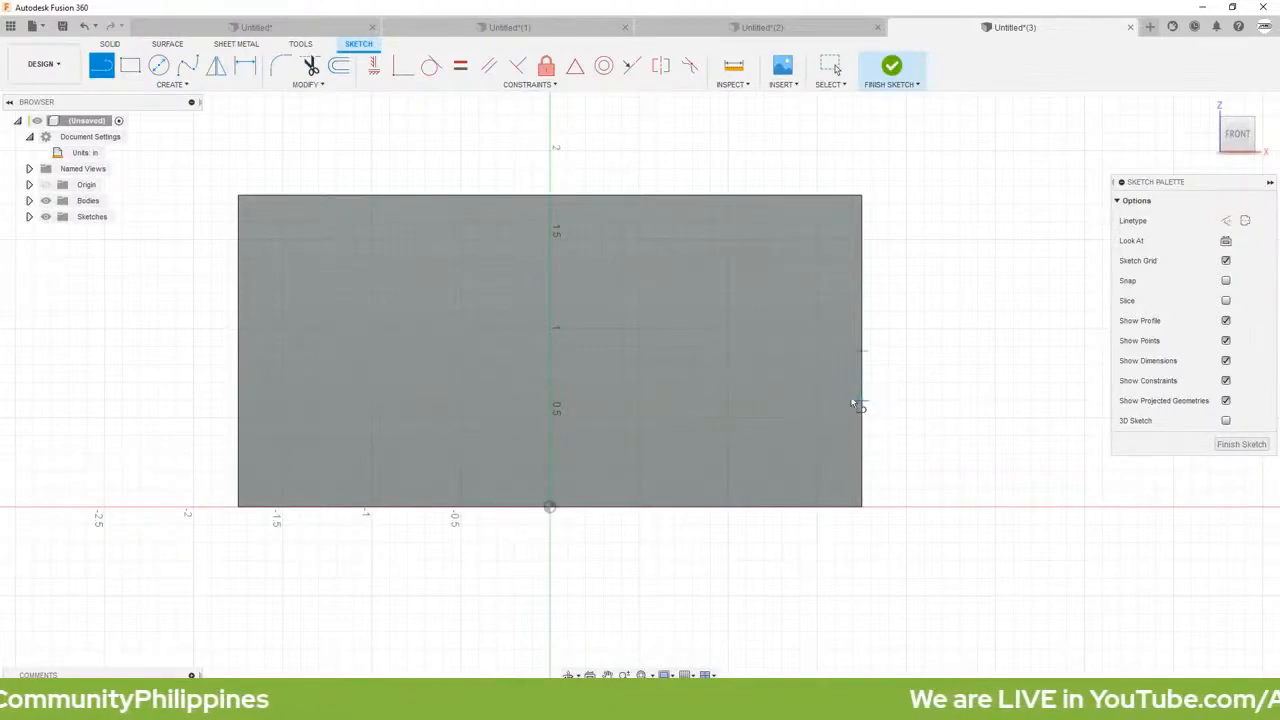
double_click(611, 196)
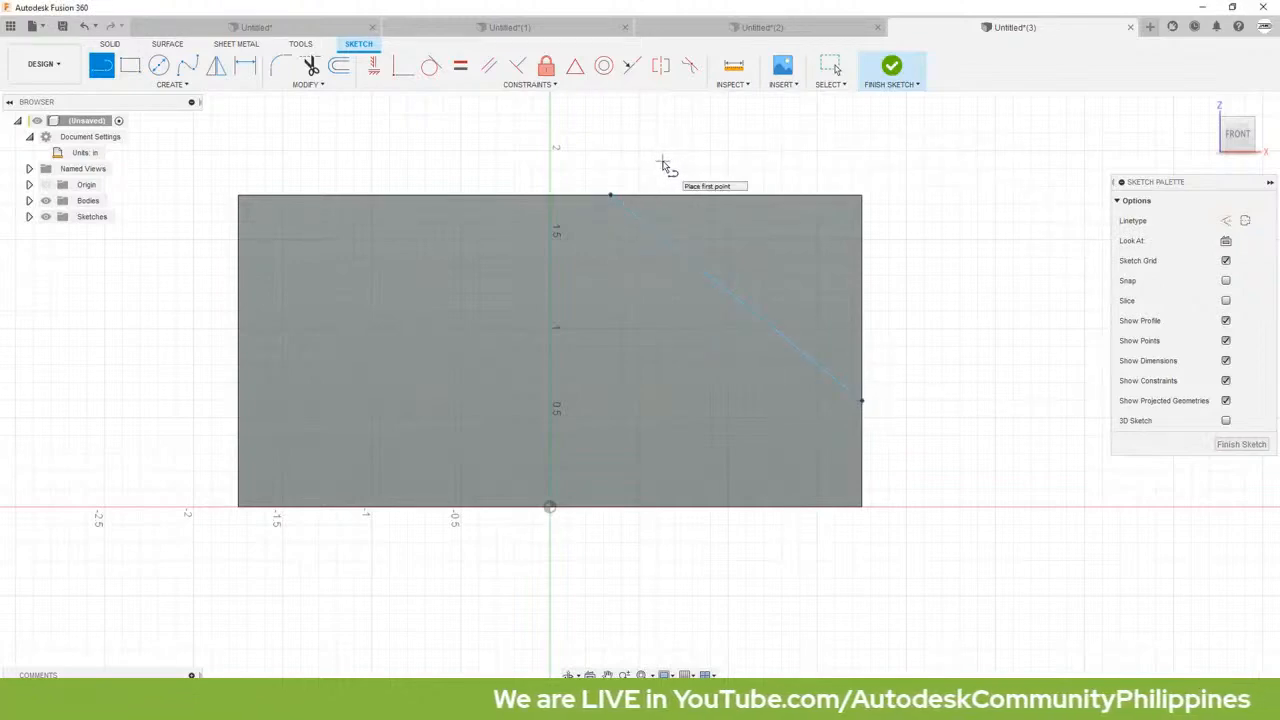
key(Escape)
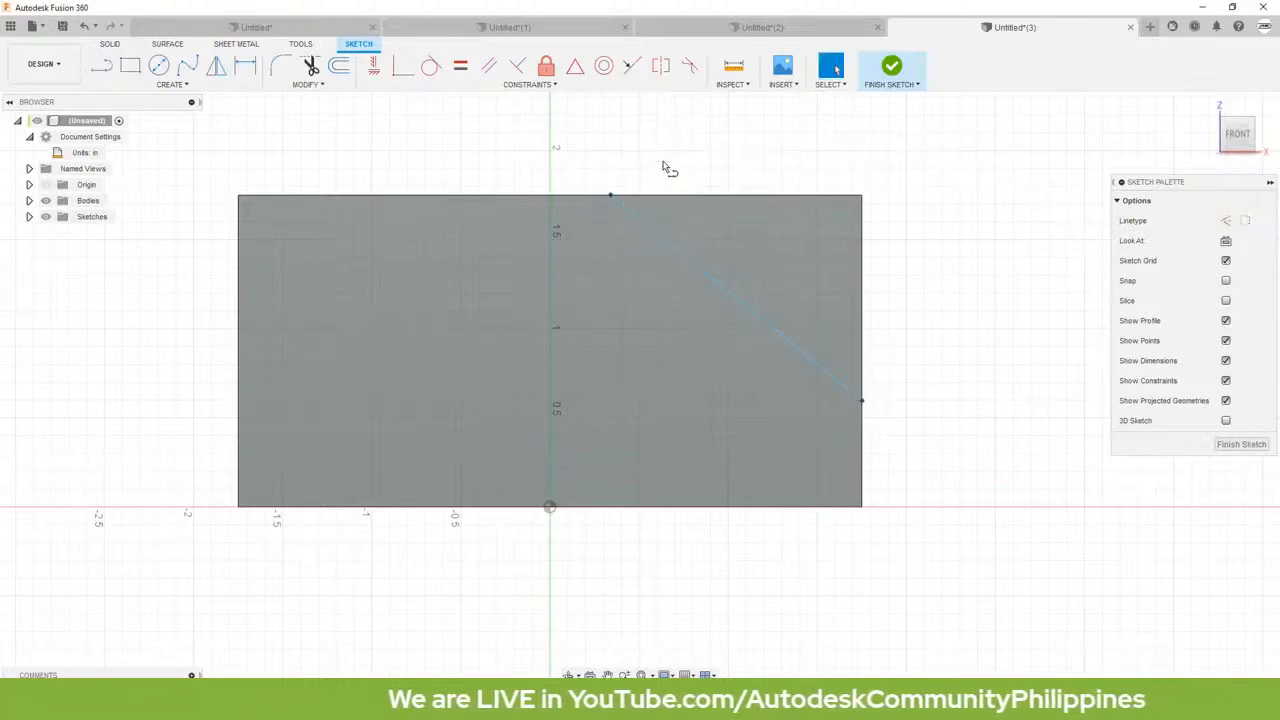
Step: Apply a Coincident constraint between the slanted line's lower endpoint and the front face's lower-right corner
click(862, 403)
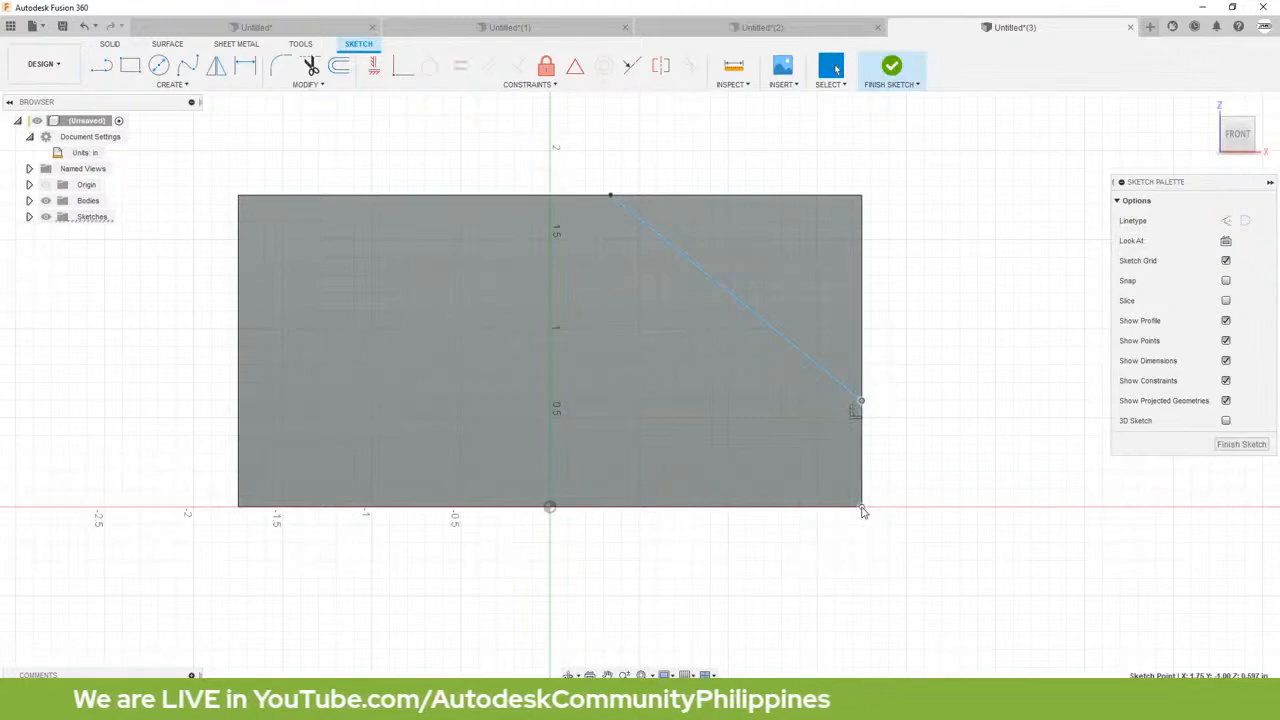
click(862, 507)
click(907, 478)
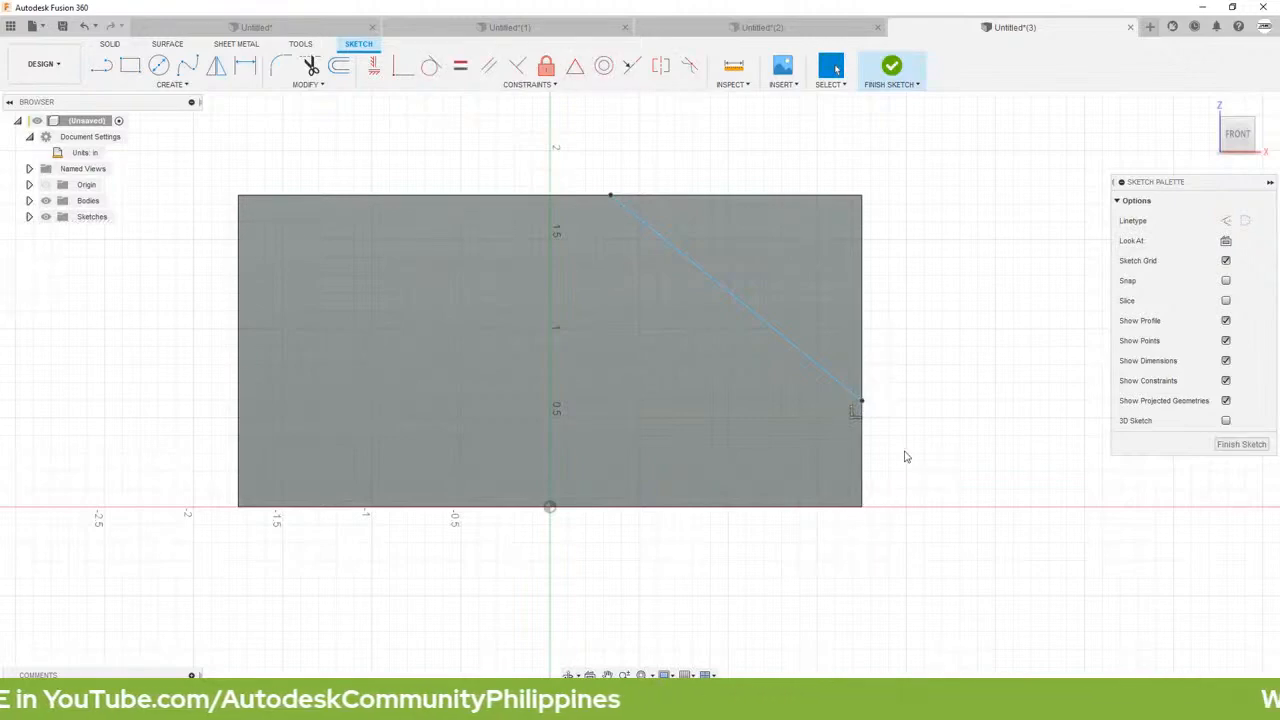
click(400, 74)
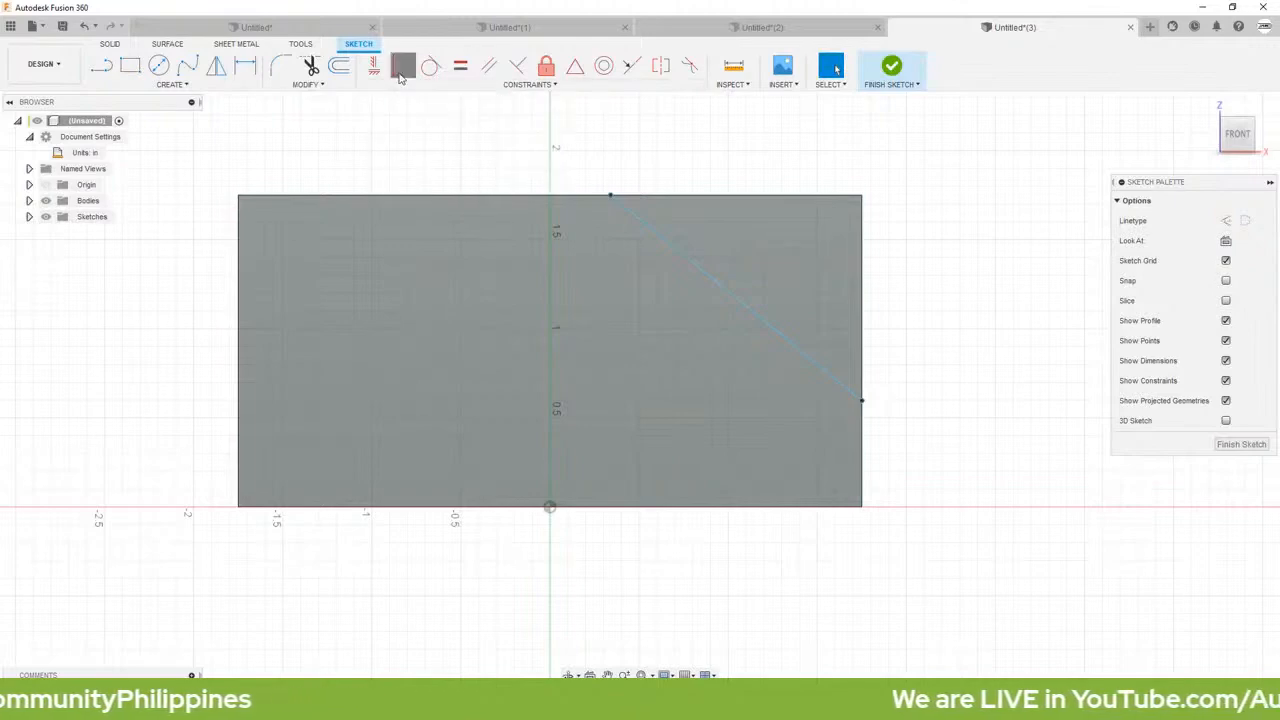
click(861, 400)
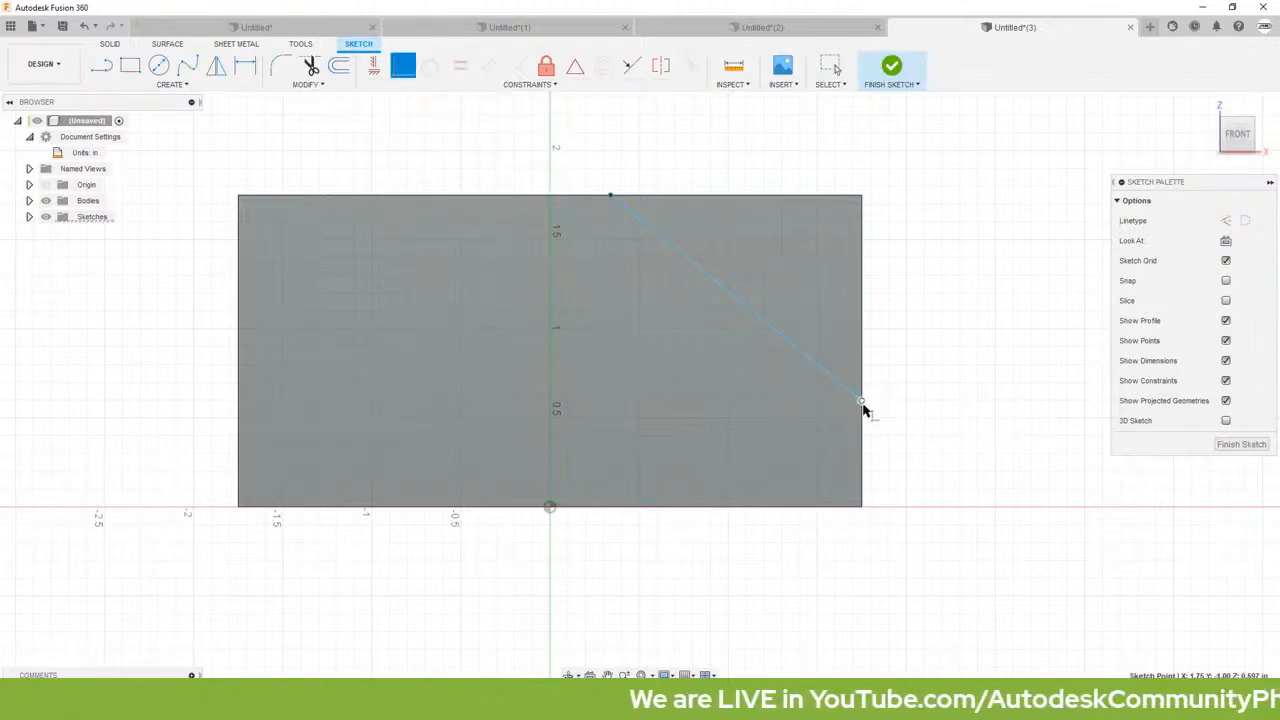
click(862, 507)
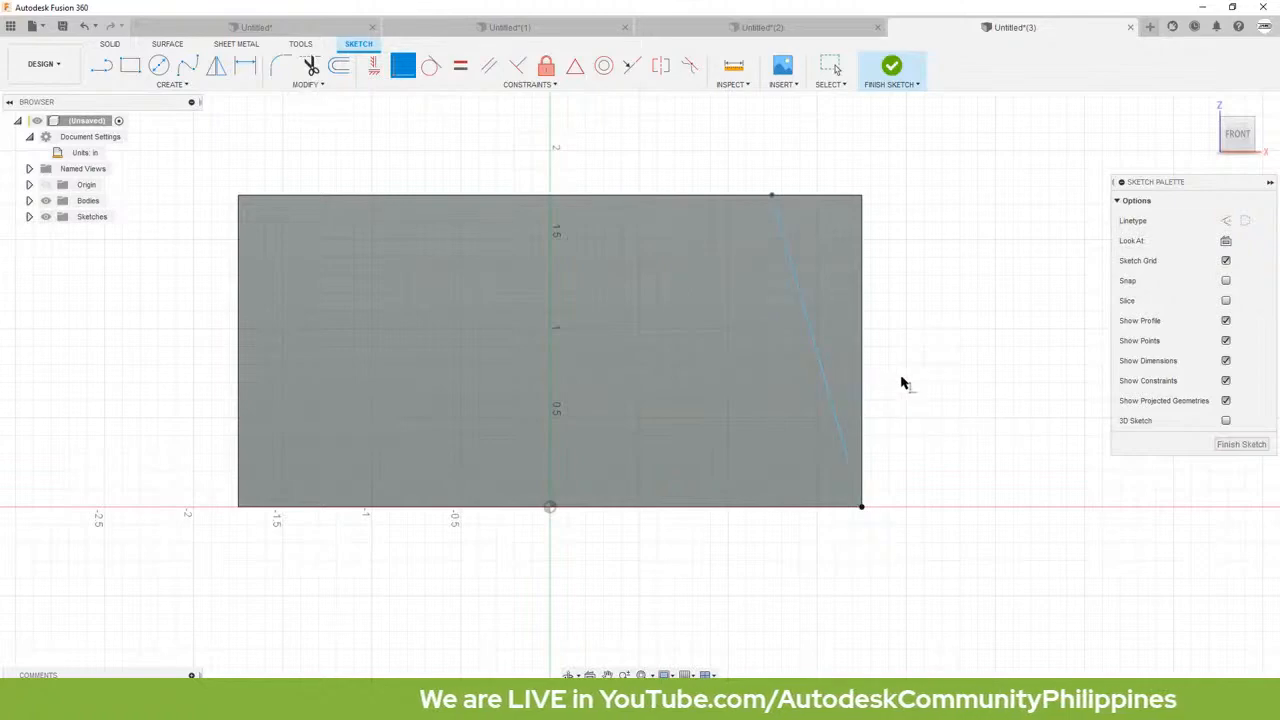
key(Escape)
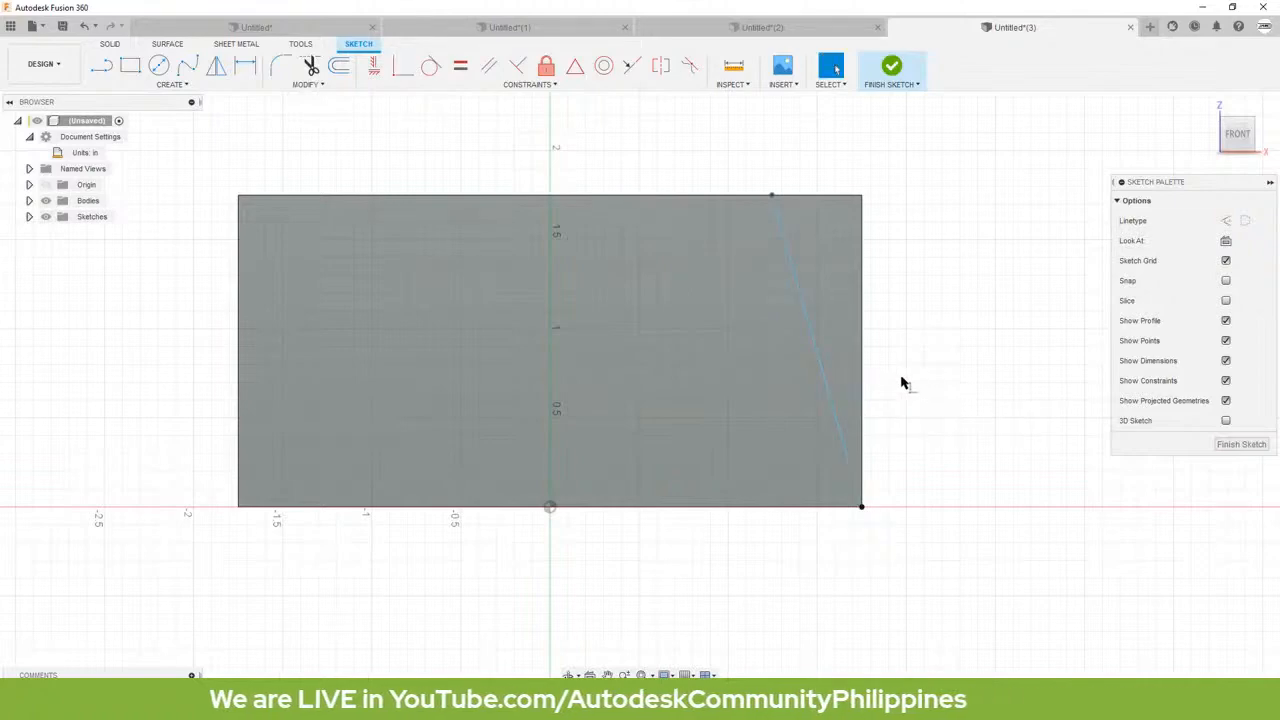
Step: Dimension the angle between the slanted line and the front face's lower edge as 60 degrees
key(r)
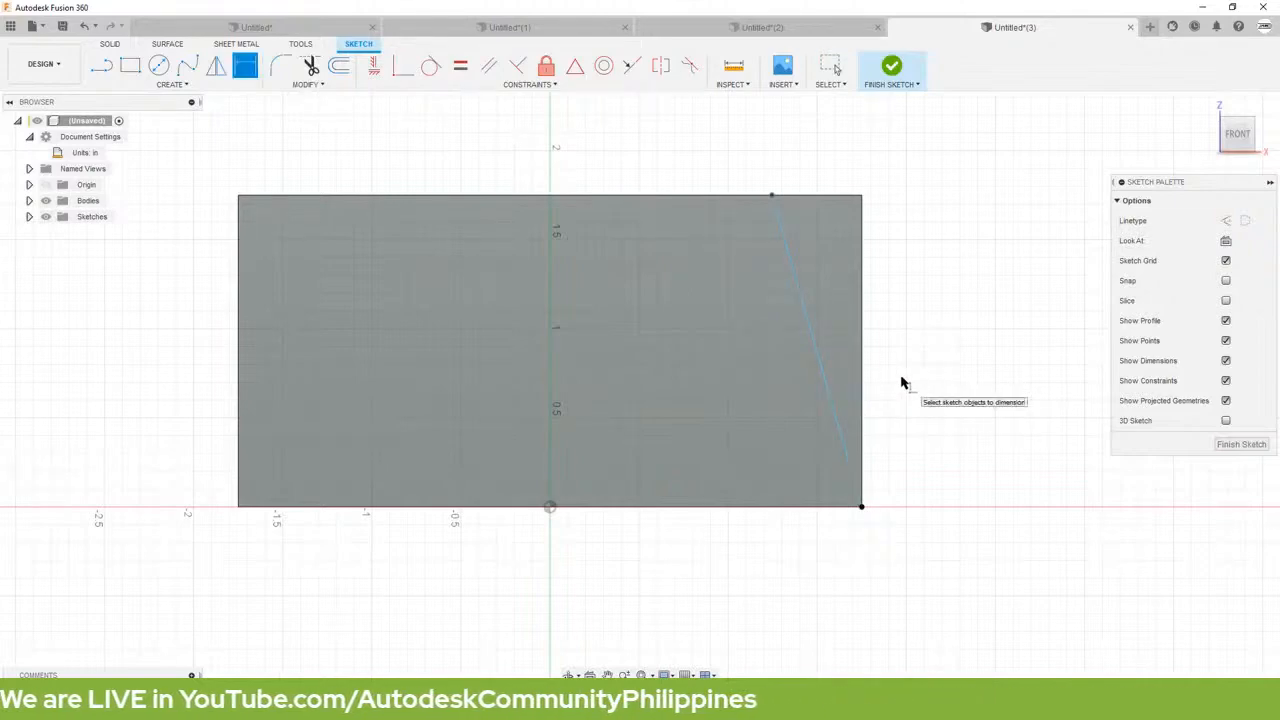
click(828, 391)
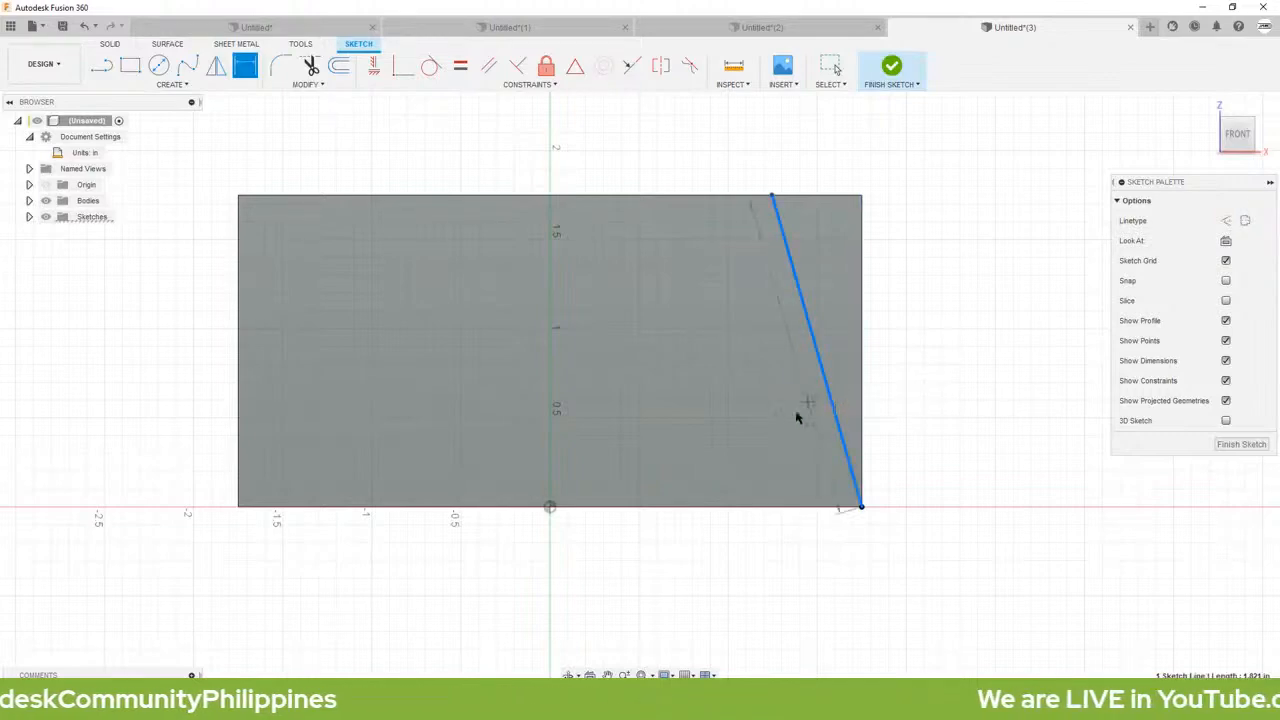
click(720, 508)
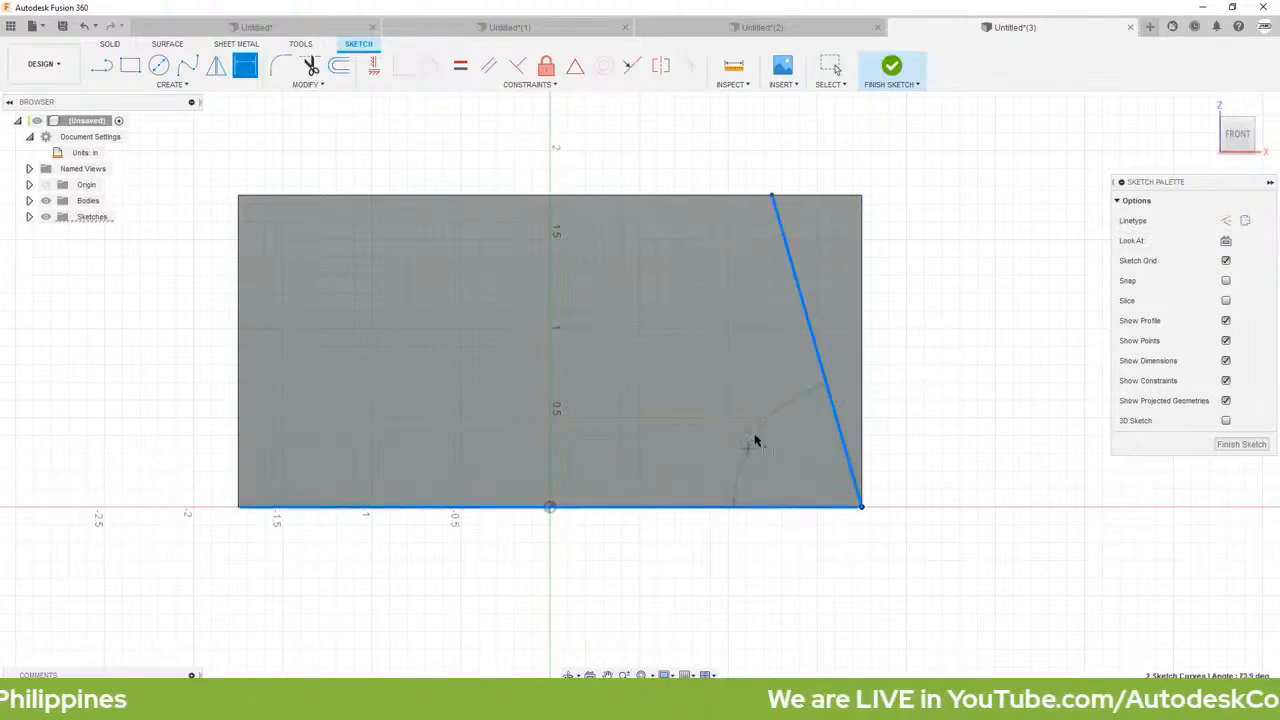
click(755, 435)
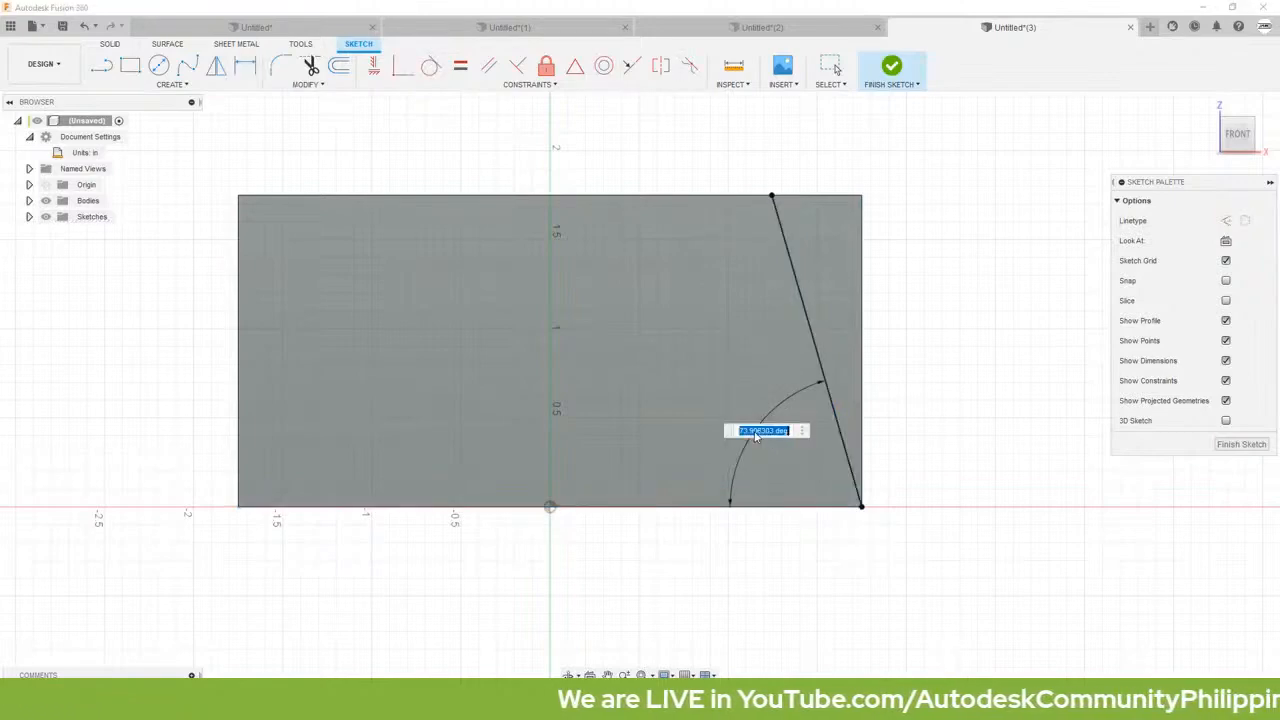
text(60)
key(Return)
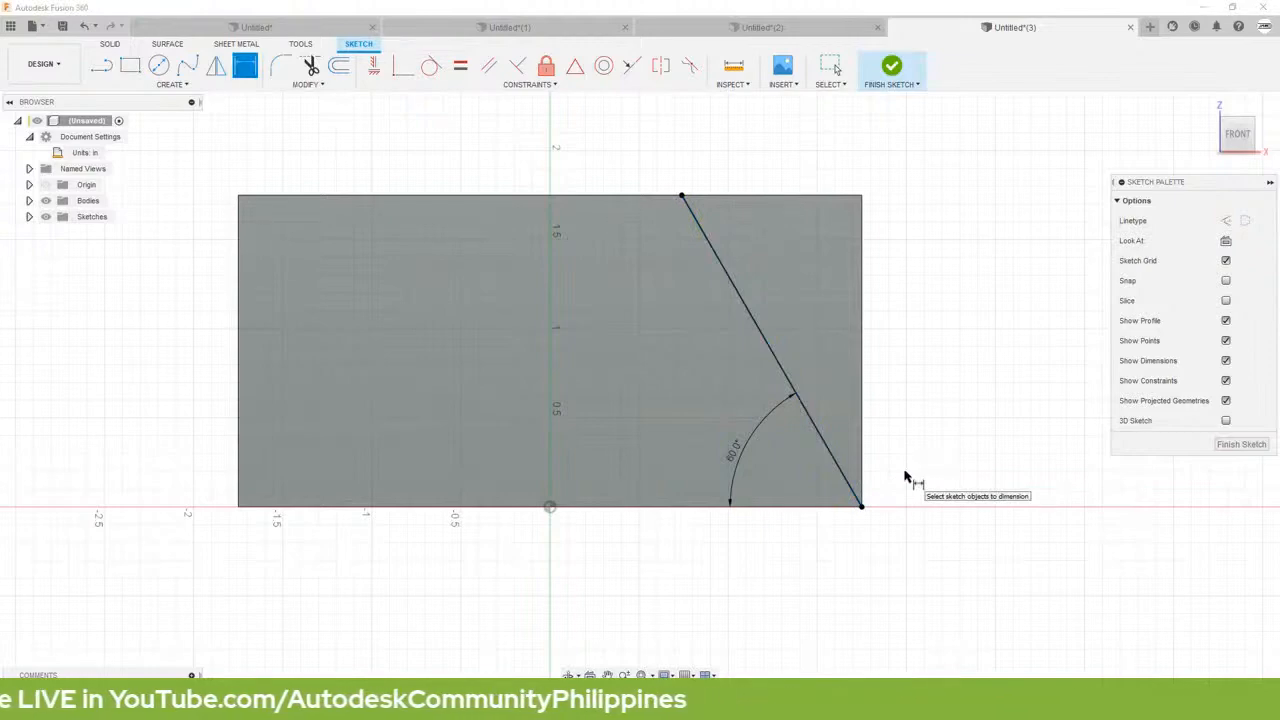
Step: Extrude the triangular corner profile as a one-sided cut with extent To Object, ending at the block's back face
key(e)
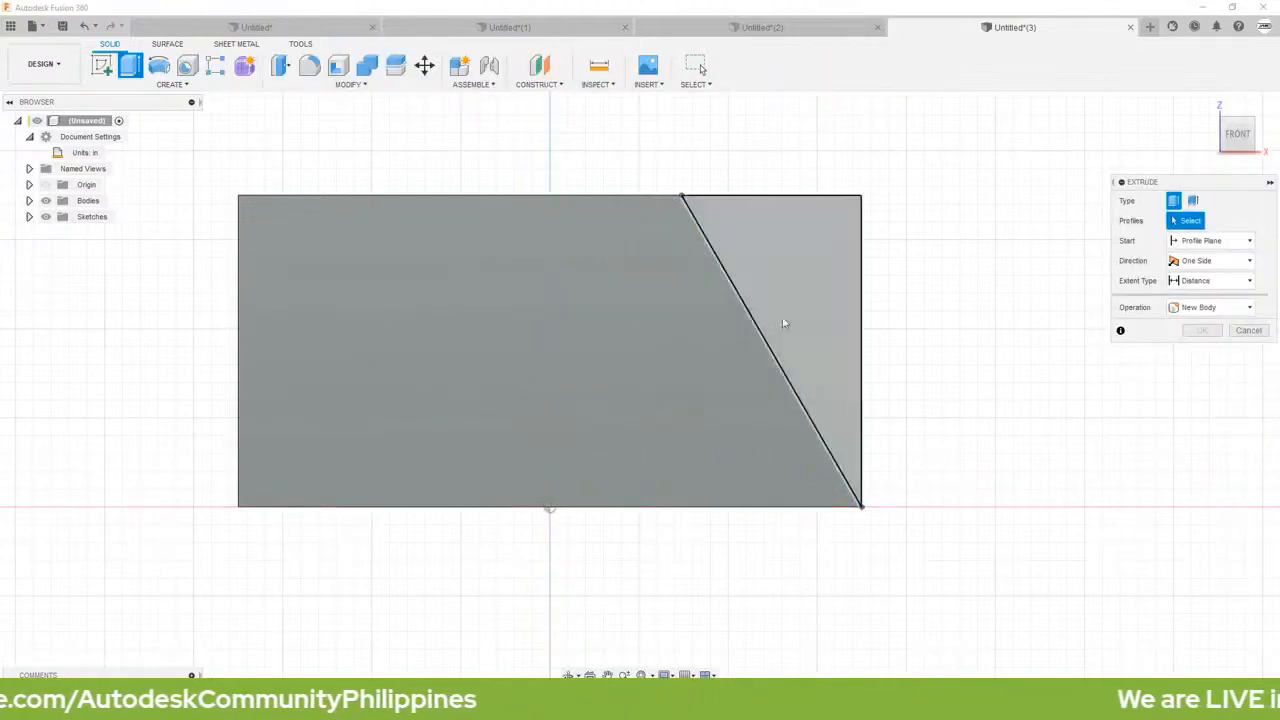
click(797, 289)
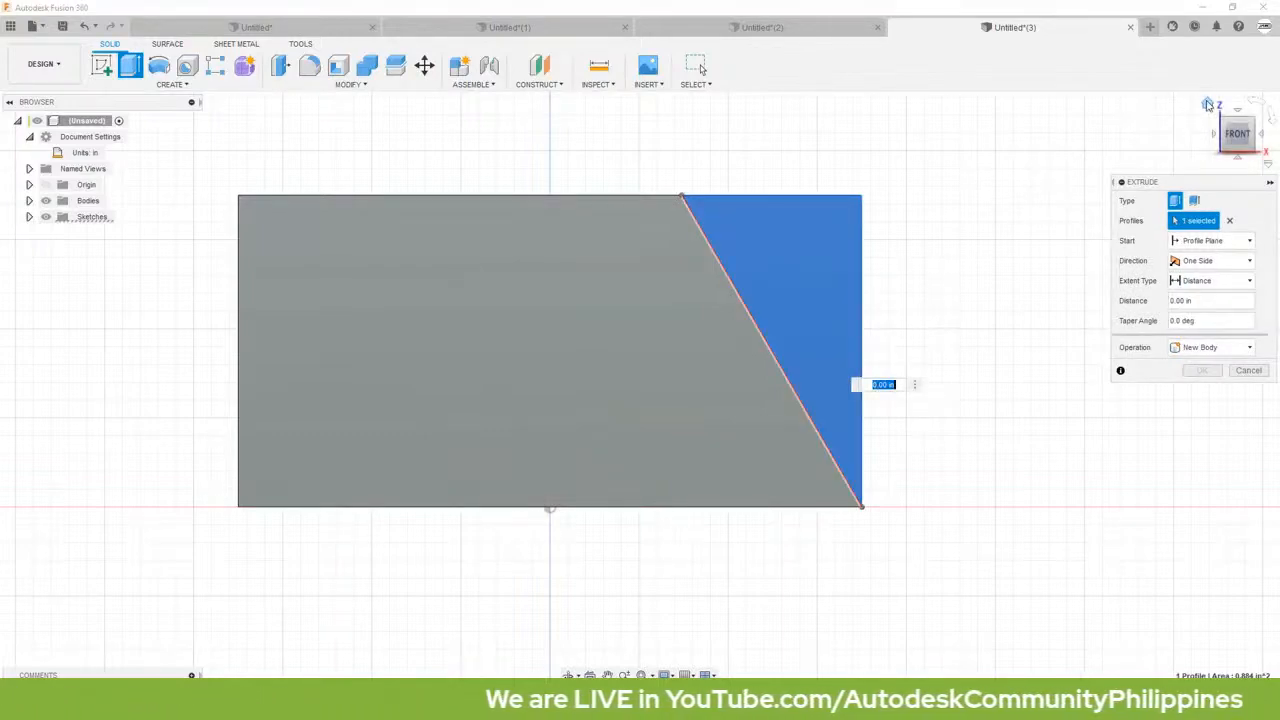
click(1207, 104)
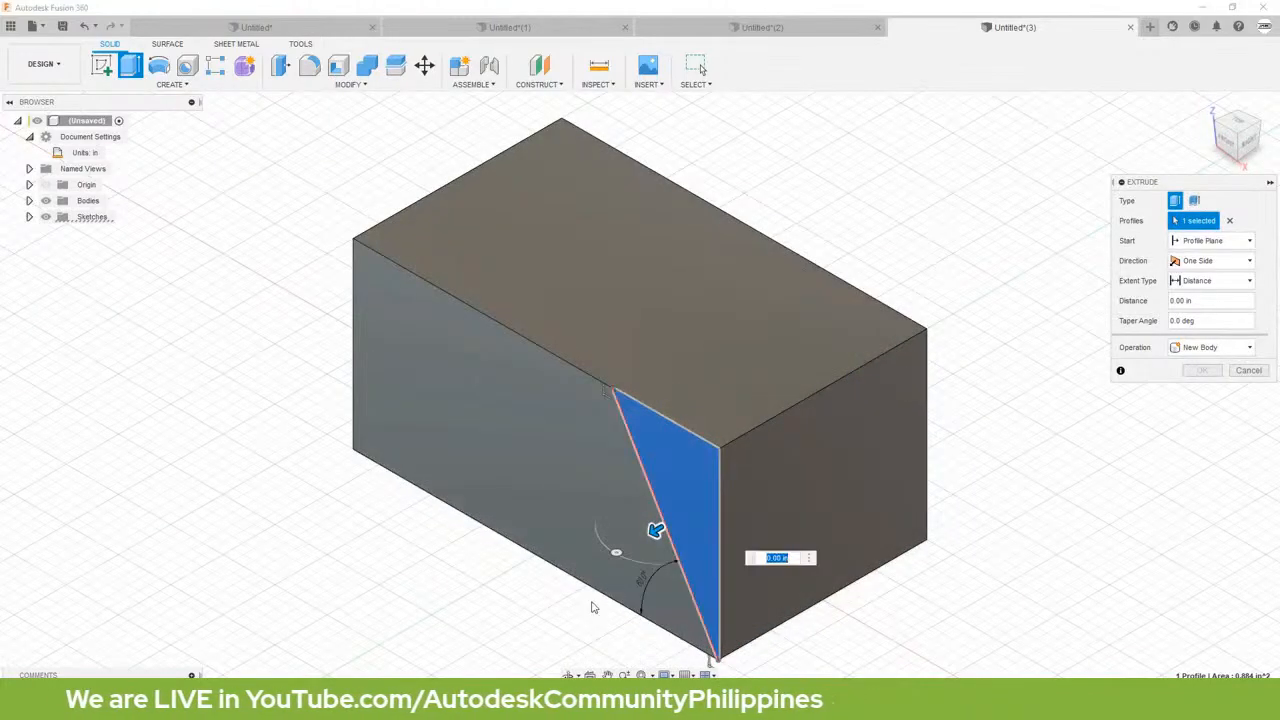
drag(652, 527, 743, 477)
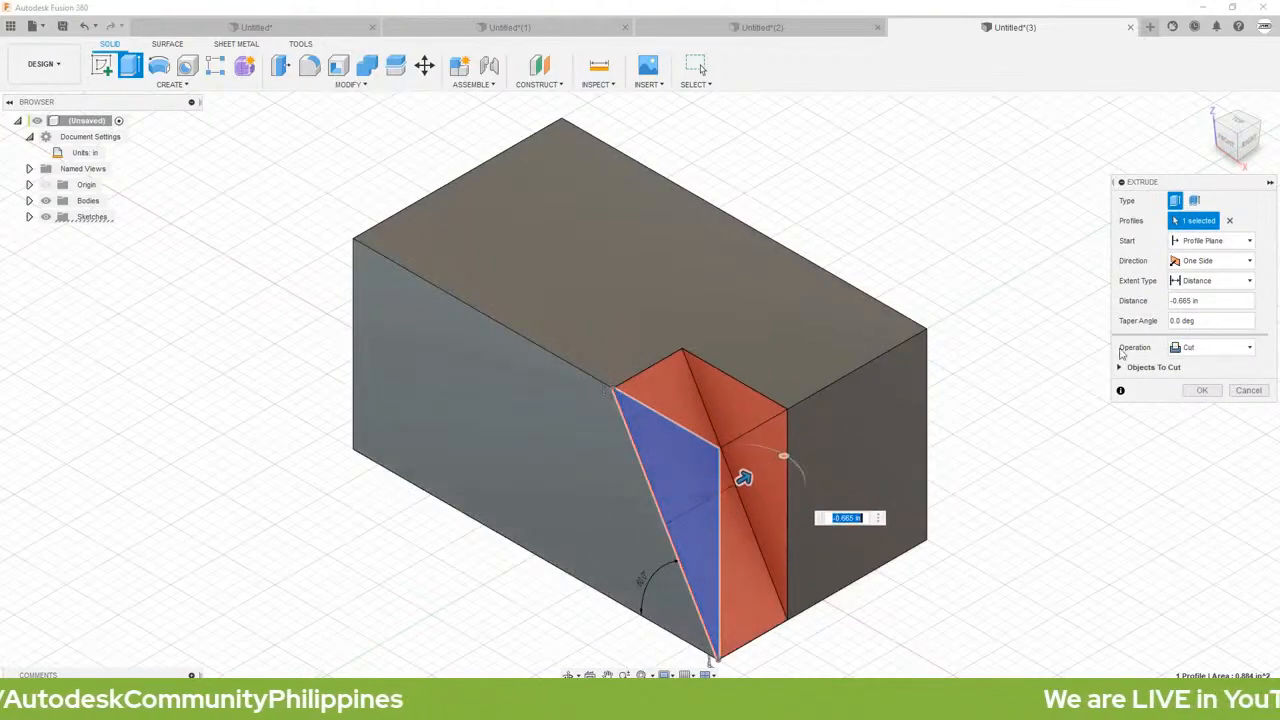
click(1200, 281)
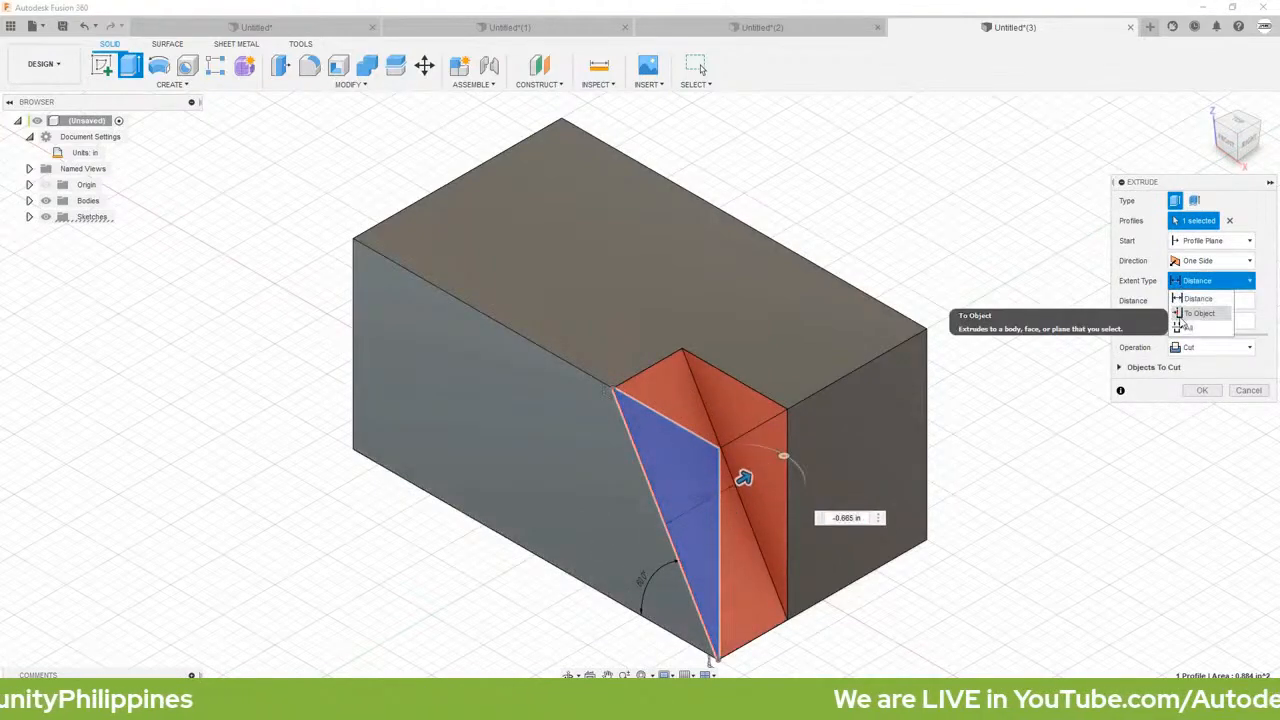
click(1190, 312)
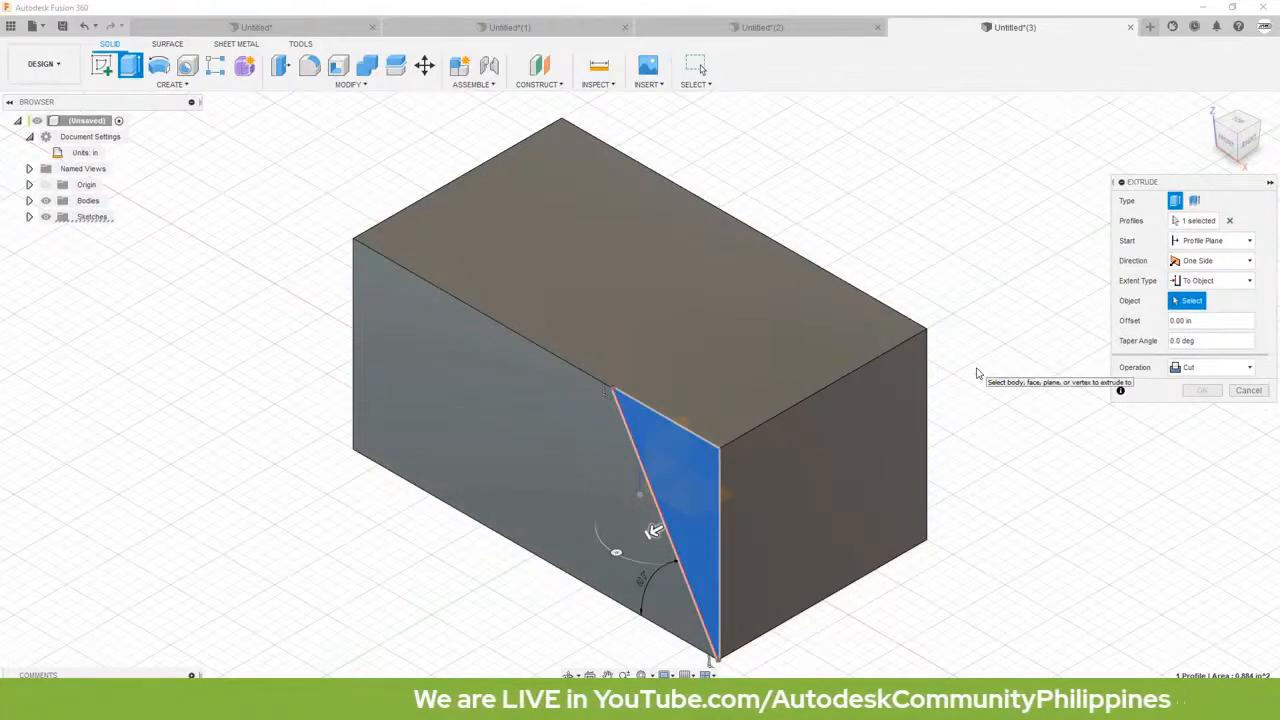
shift+middle_drag(980, 372, 760, 375)
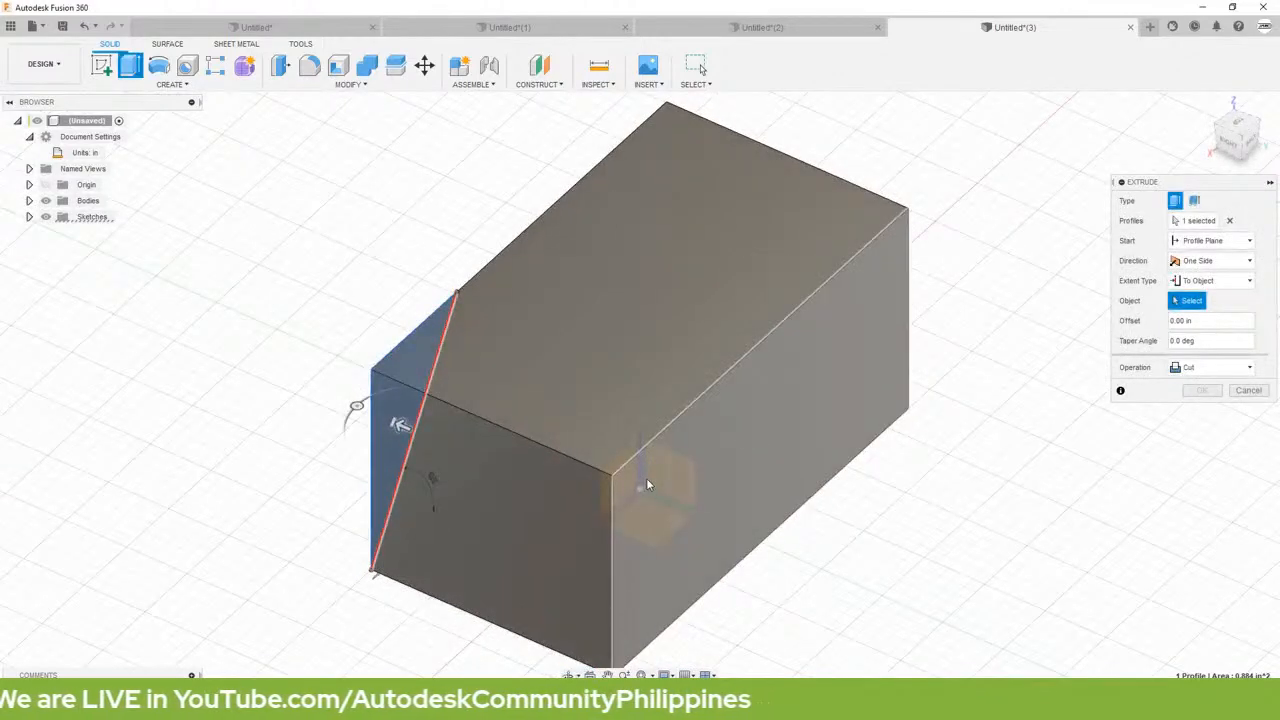
click(647, 485)
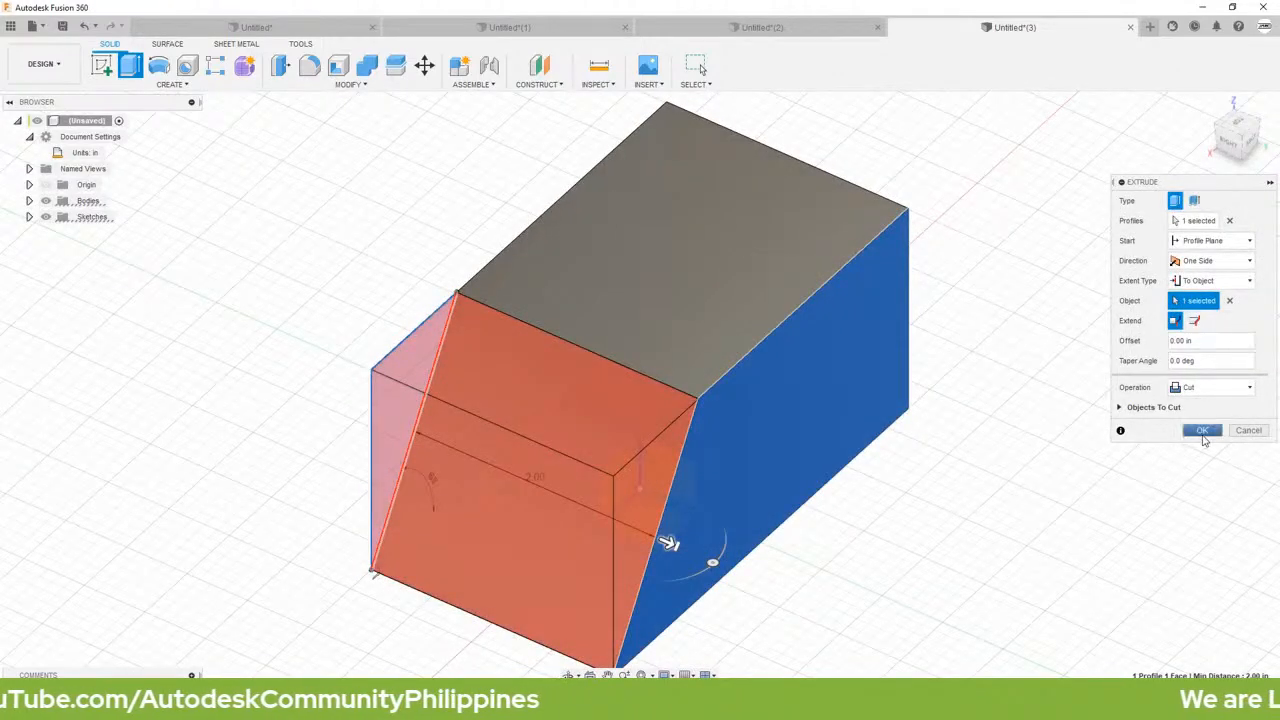
click(1203, 433)
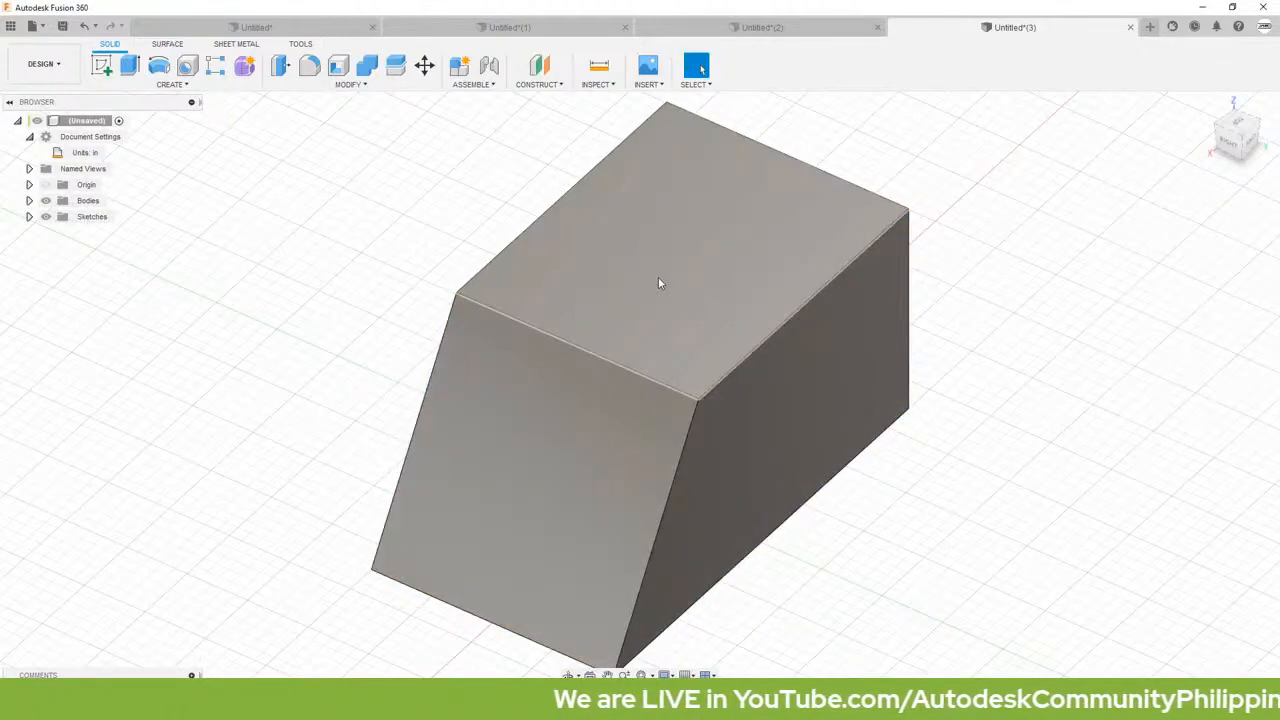
Step: Create a sketch on the block's top face and project the bottom outer edge of the sloped end into it
right_click(658, 283)
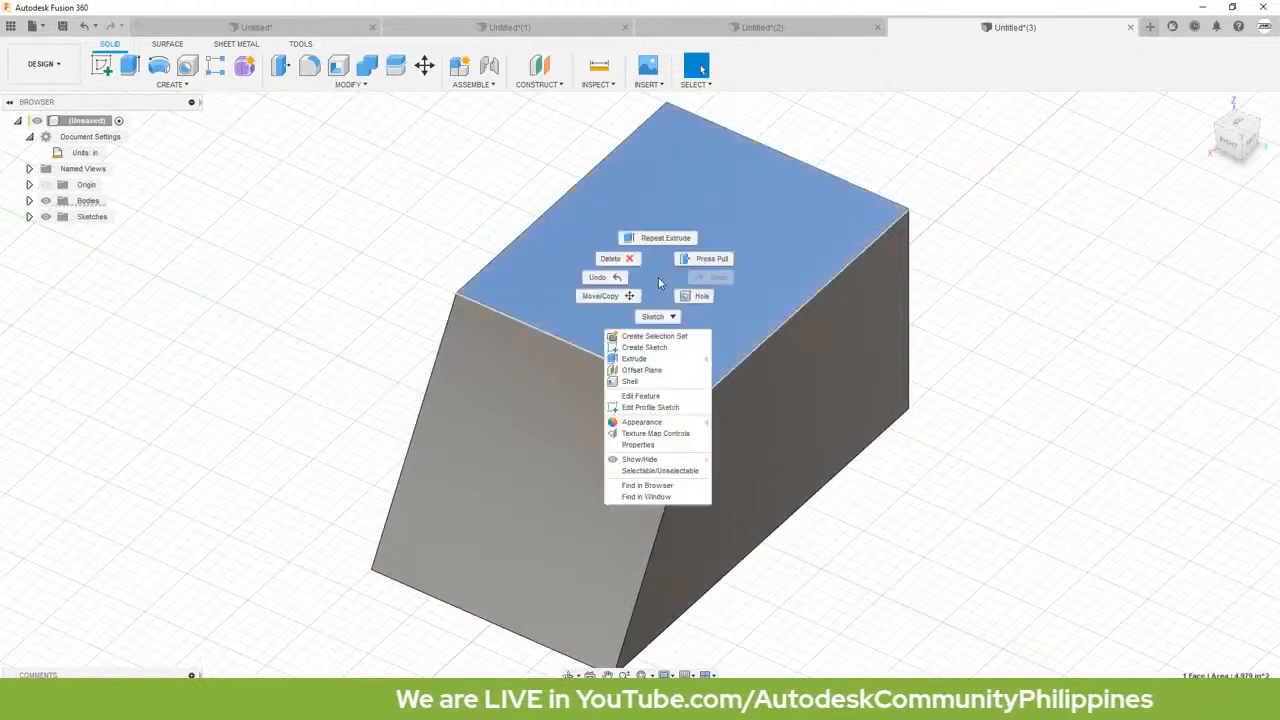
click(648, 348)
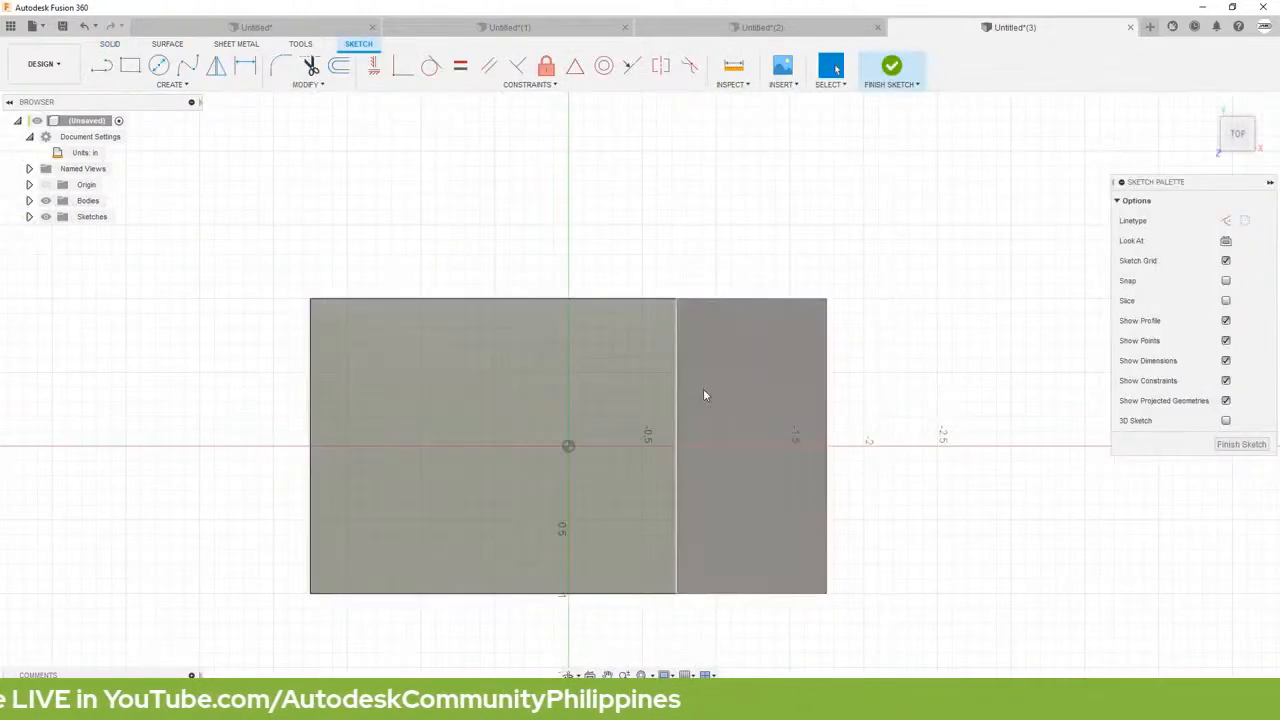
click(827, 397)
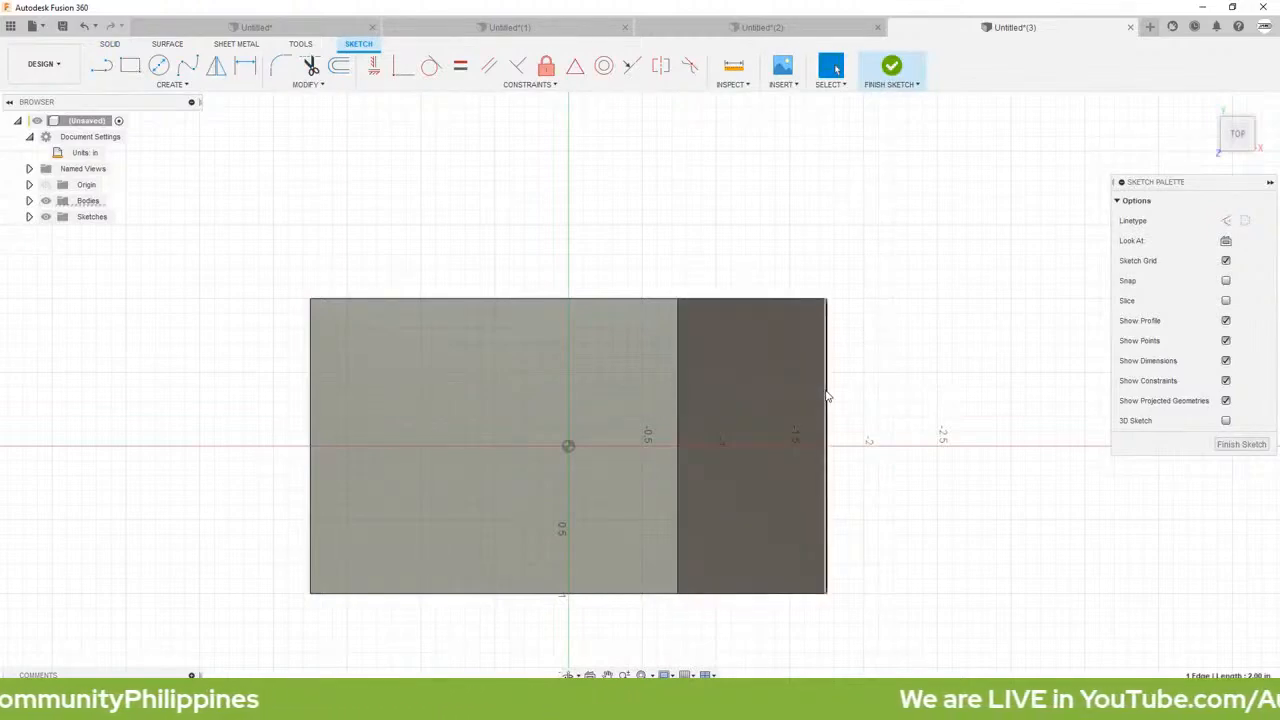
key(p)
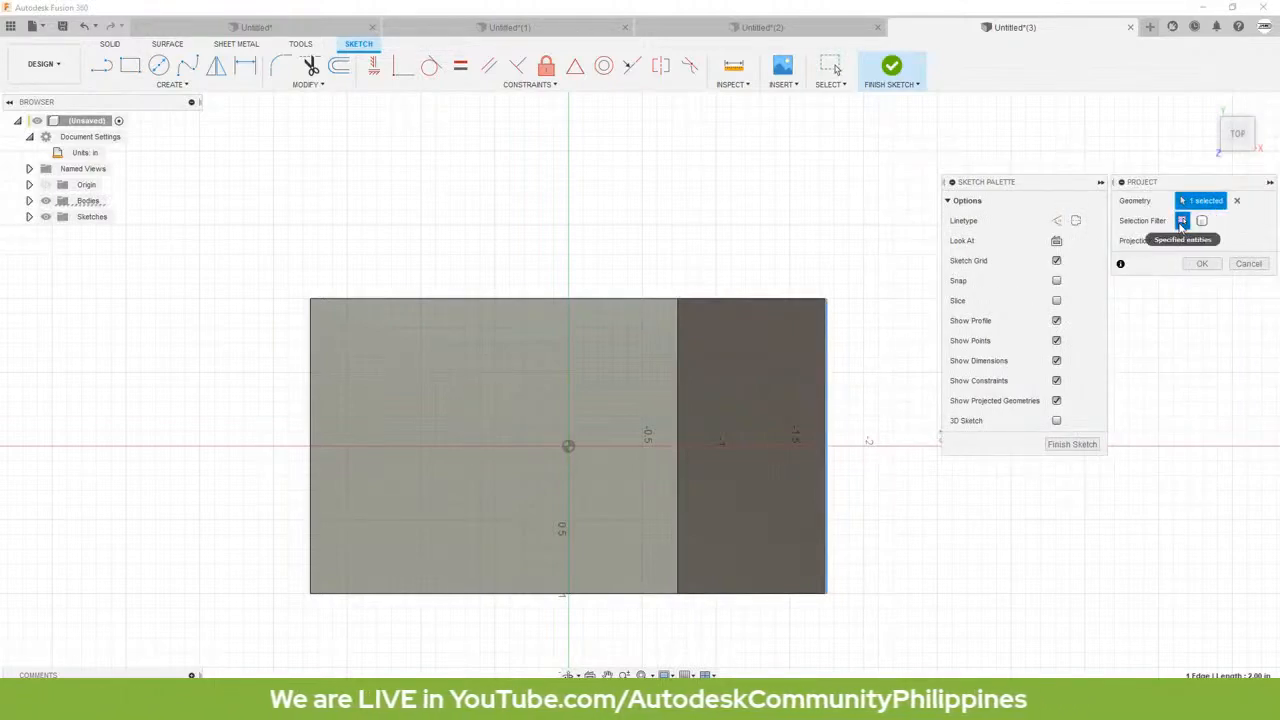
click(1202, 263)
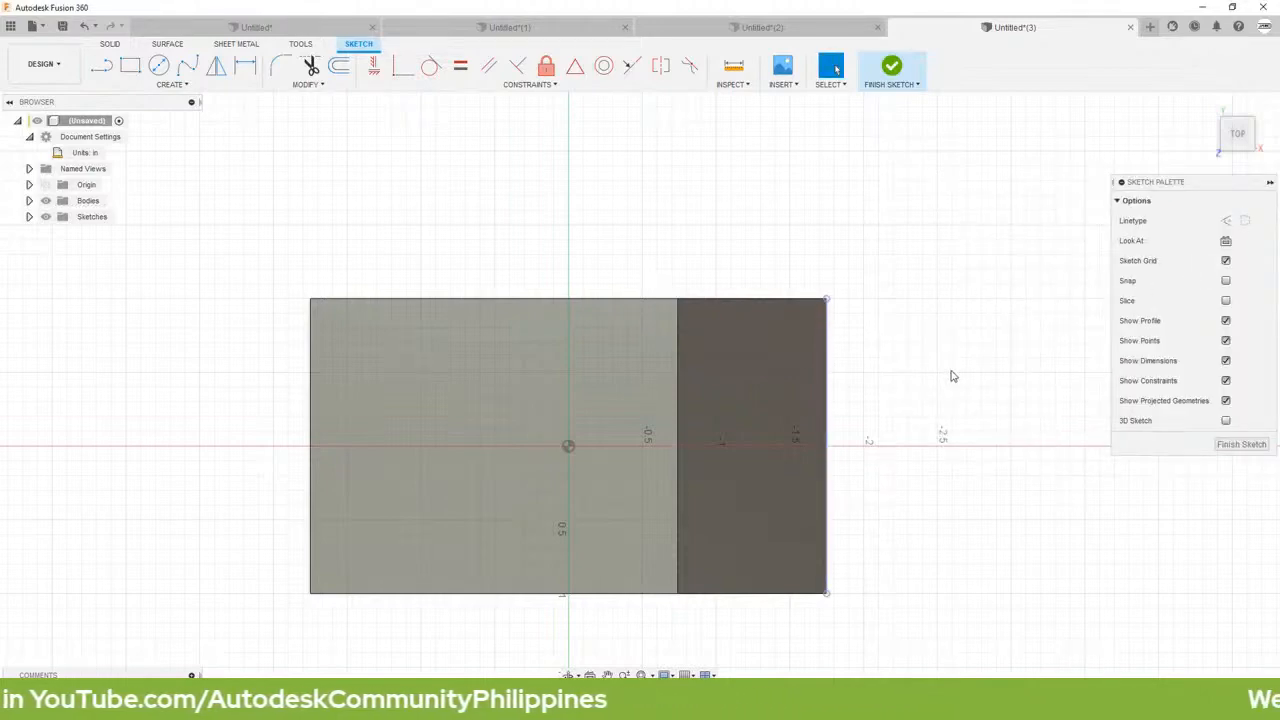
Step: Draw two parallel lines along the block's full length, about 0.32 in from the upper edge and 0.36 in from the lower edge
click(104, 70)
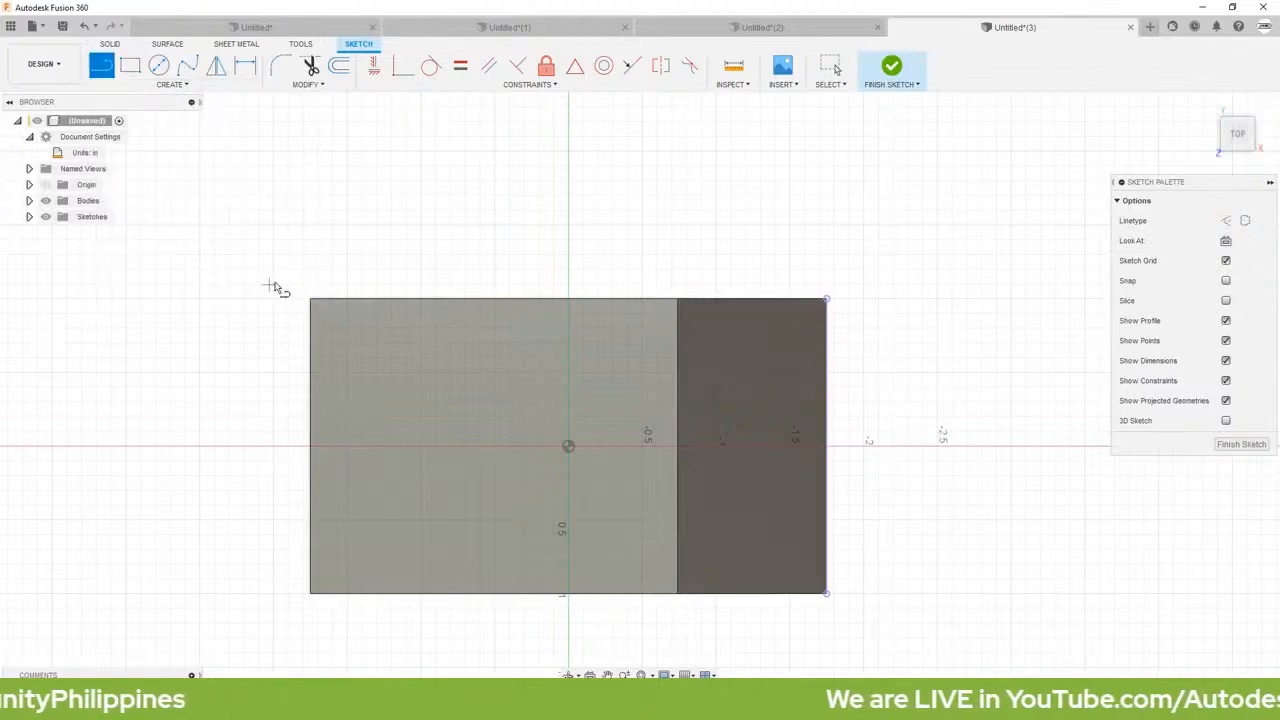
click(309, 345)
click(826, 345)
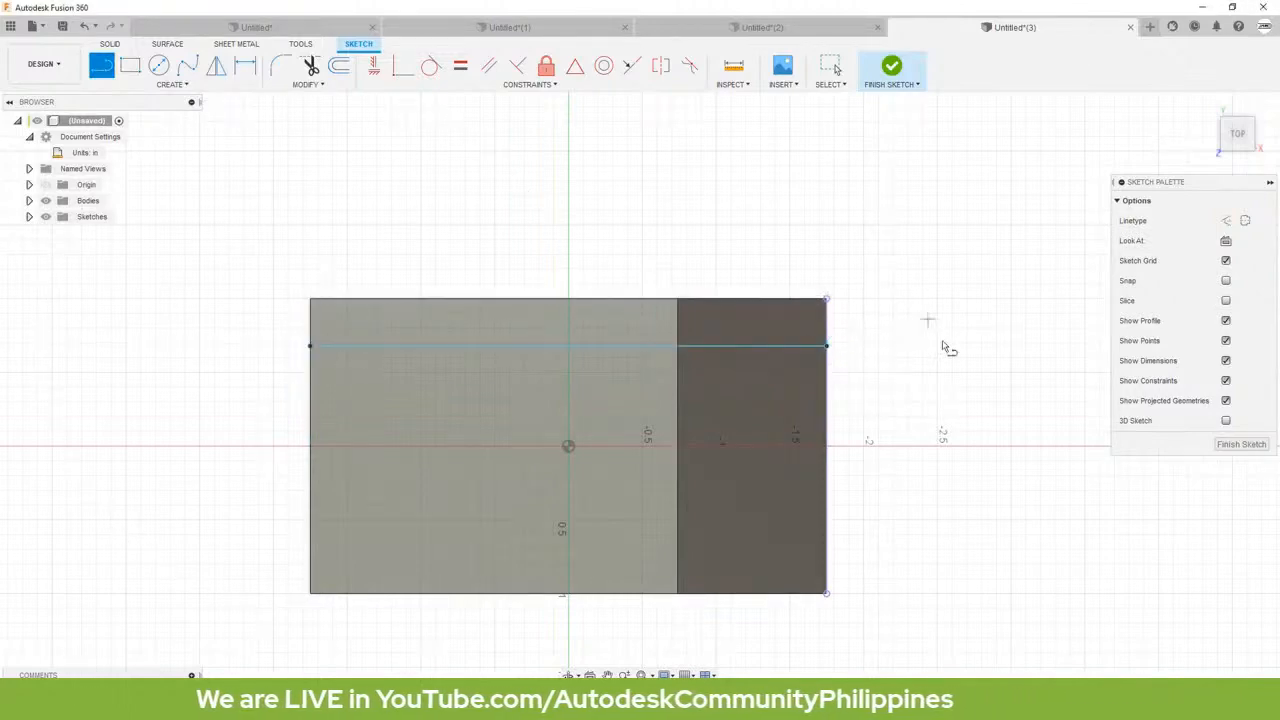
click(310, 540)
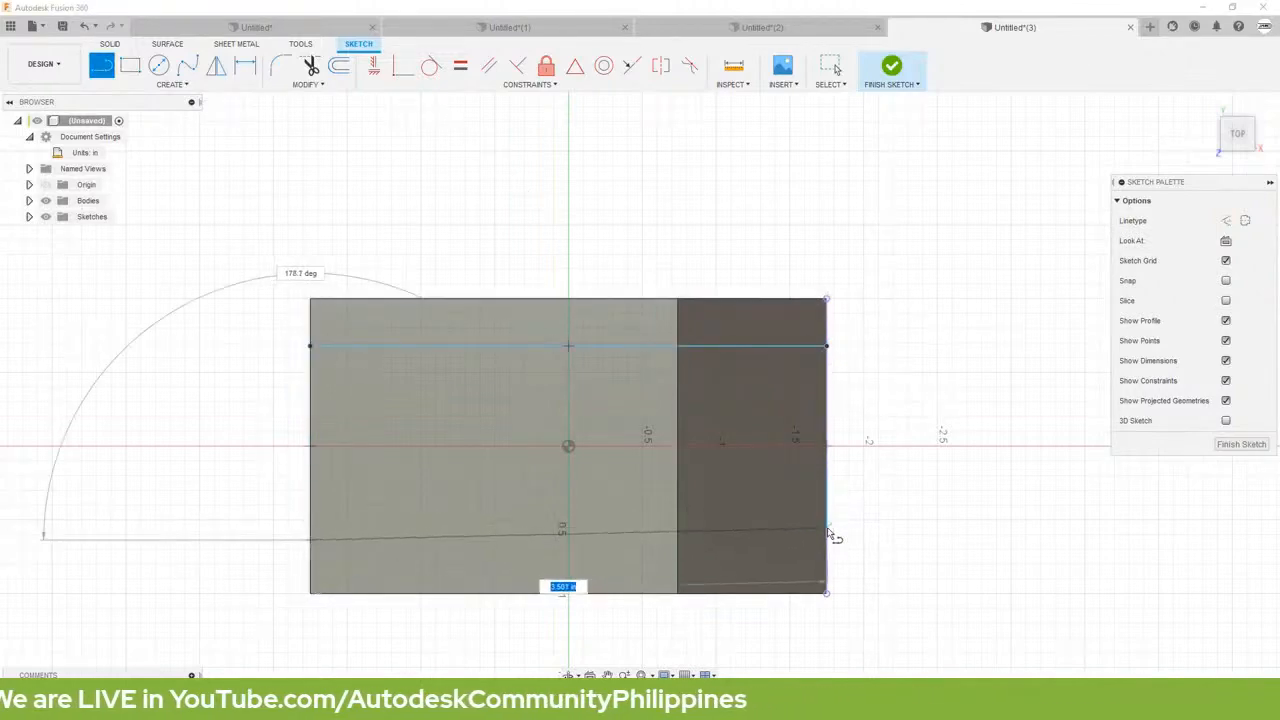
click(826, 540)
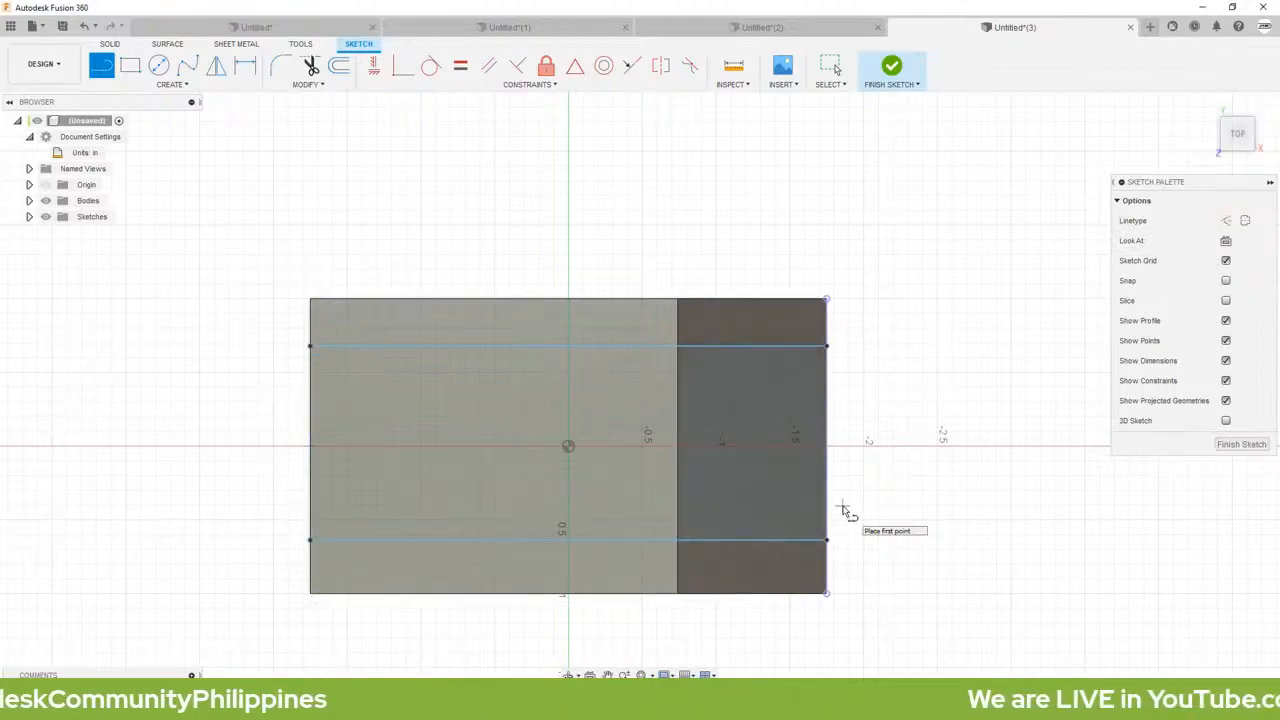
Step: Dimension the distance between the upper lengthwise line and the block's upper edge as 0.5 in
key(d)
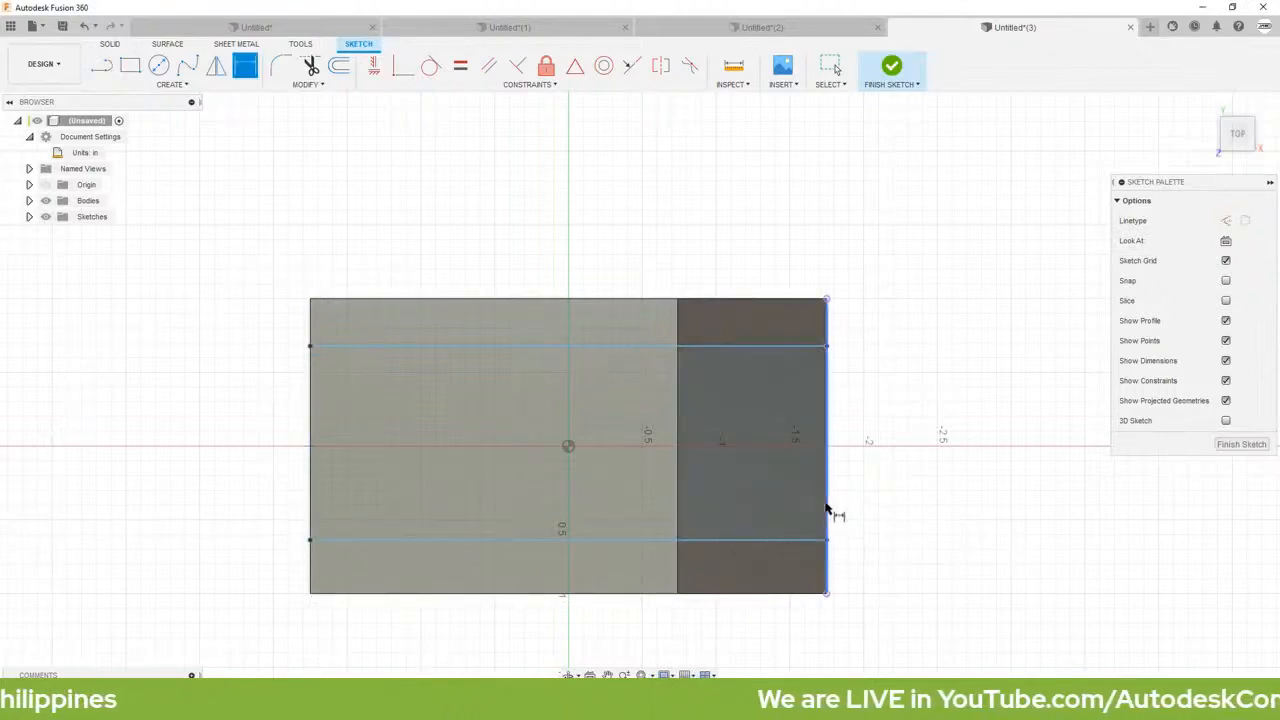
click(536, 347)
click(523, 346)
click(271, 336)
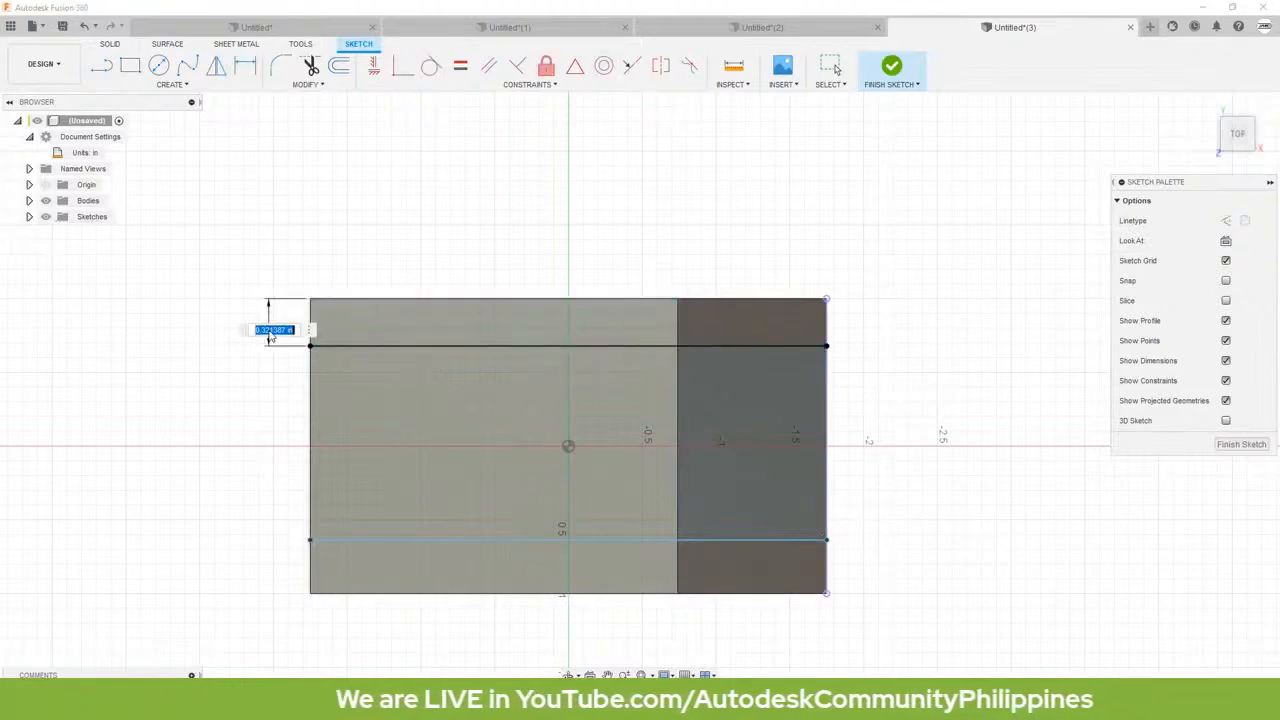
key(BackSpace)
text(0.5)
key(Return)
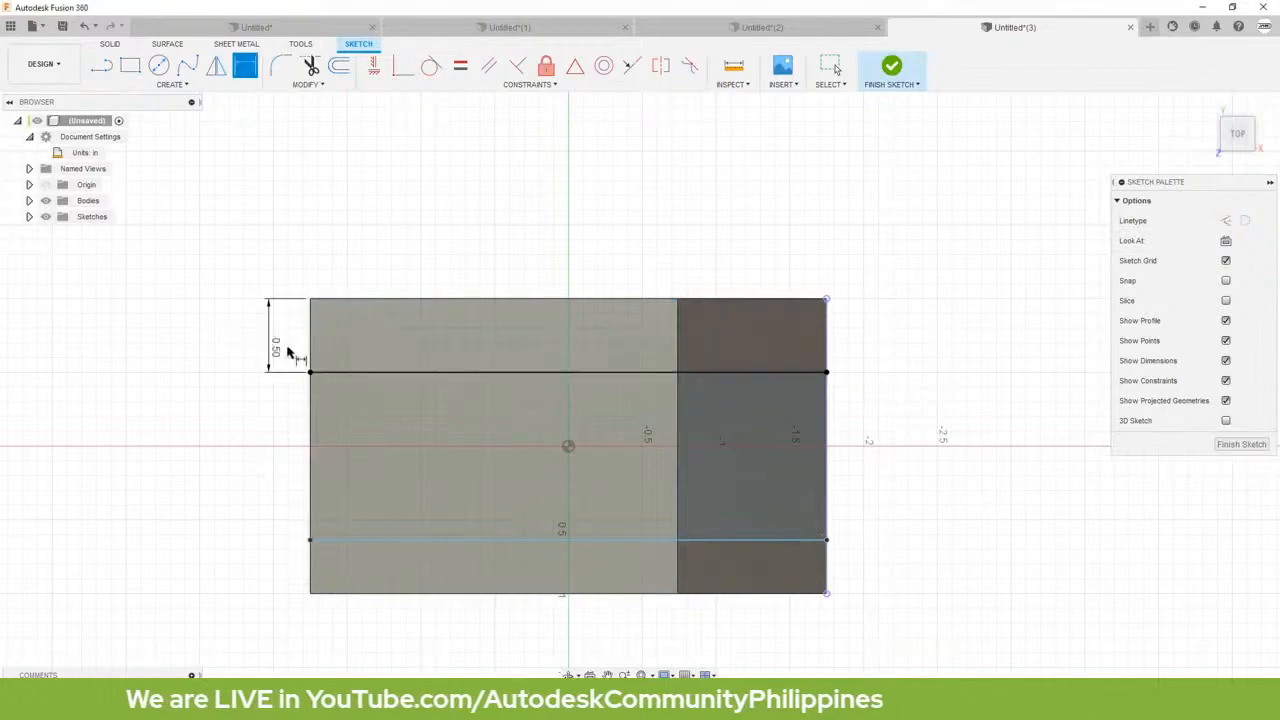
Step: Dimension the distance between the lower lengthwise line and the block's lower edge as 0.5 in
click(483, 593)
click(490, 541)
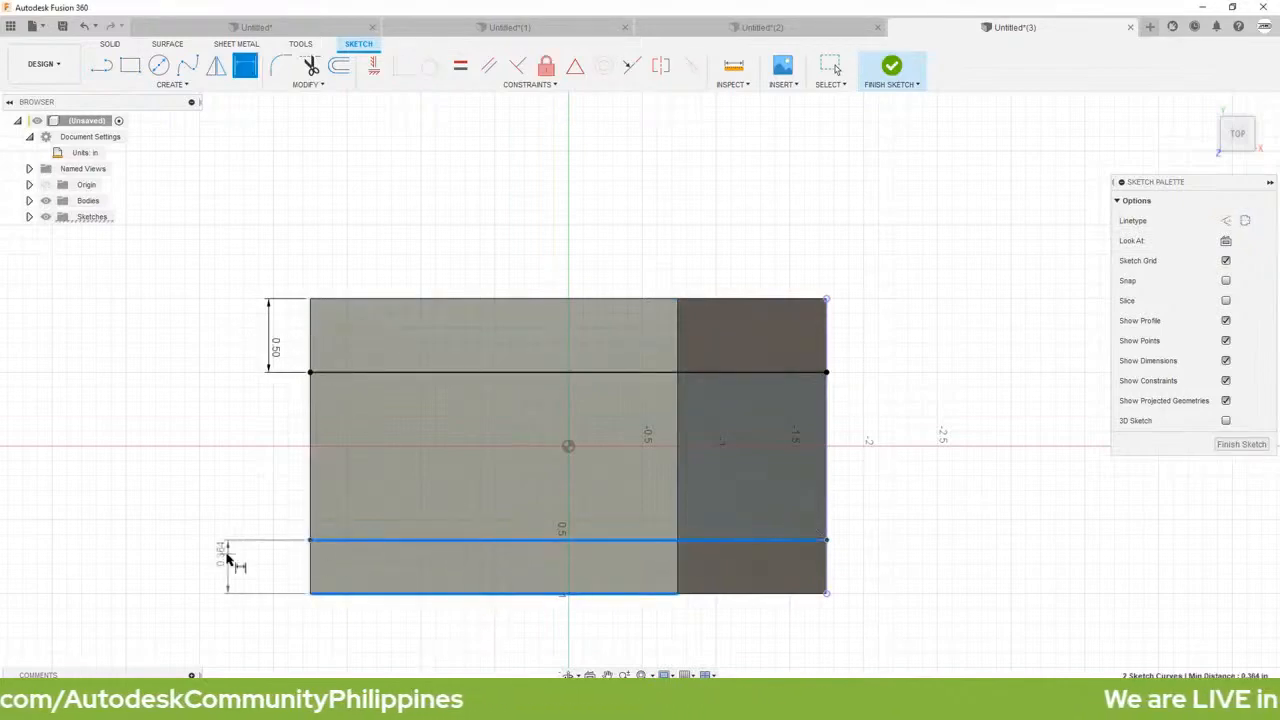
click(229, 560)
key(BackSpace)
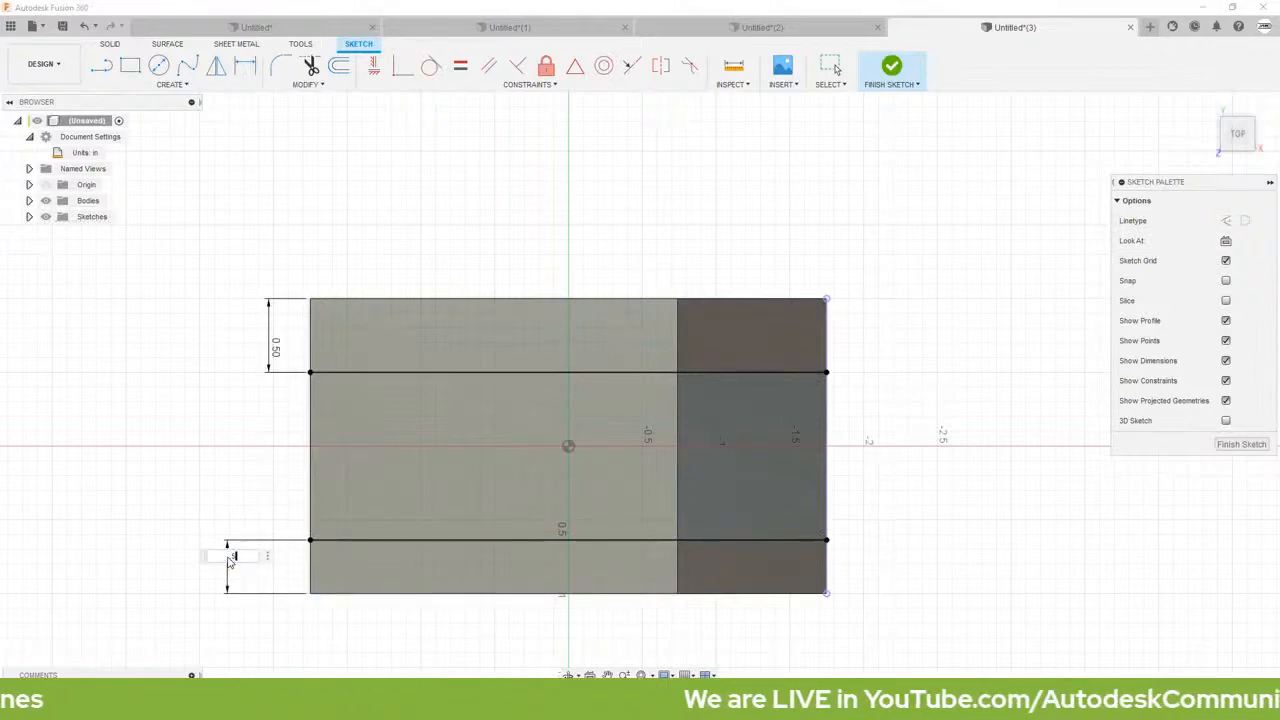
text(0.5)
key(Return)
key(Escape)
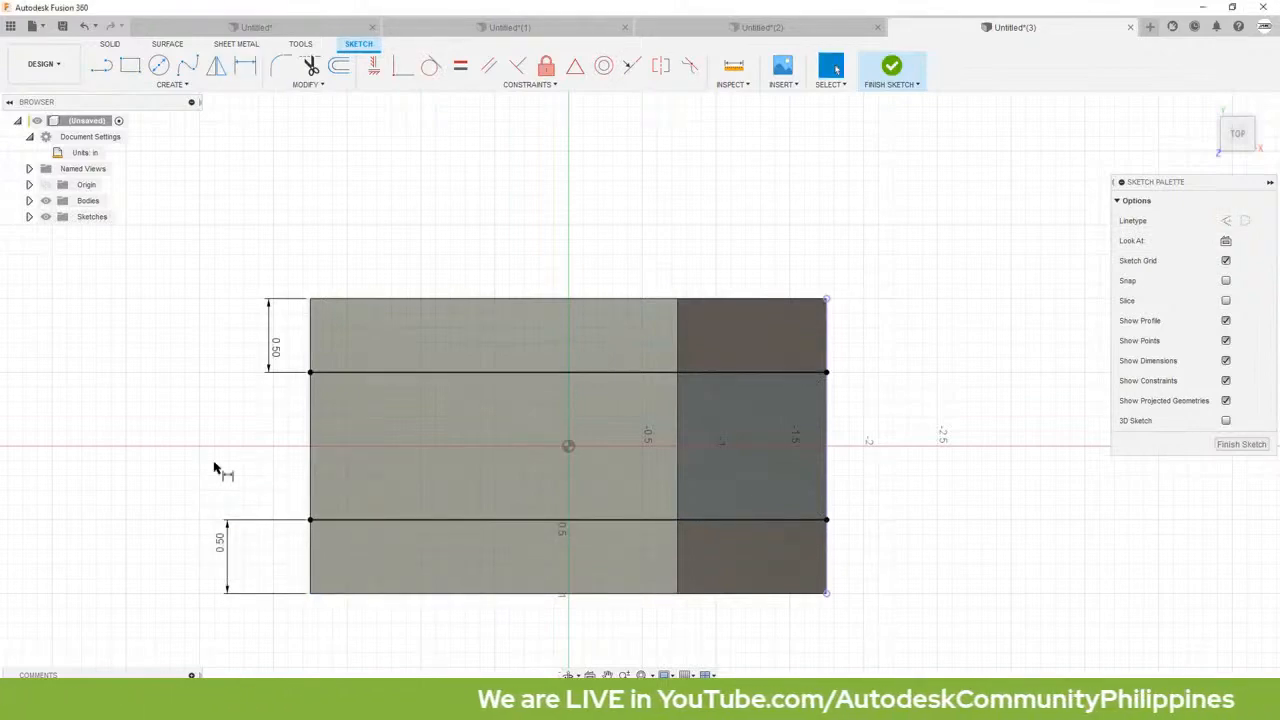
Step: Extrude the two middle profiles by -1.25 in as a cut to form a lengthwise slot through the block
click(471, 437)
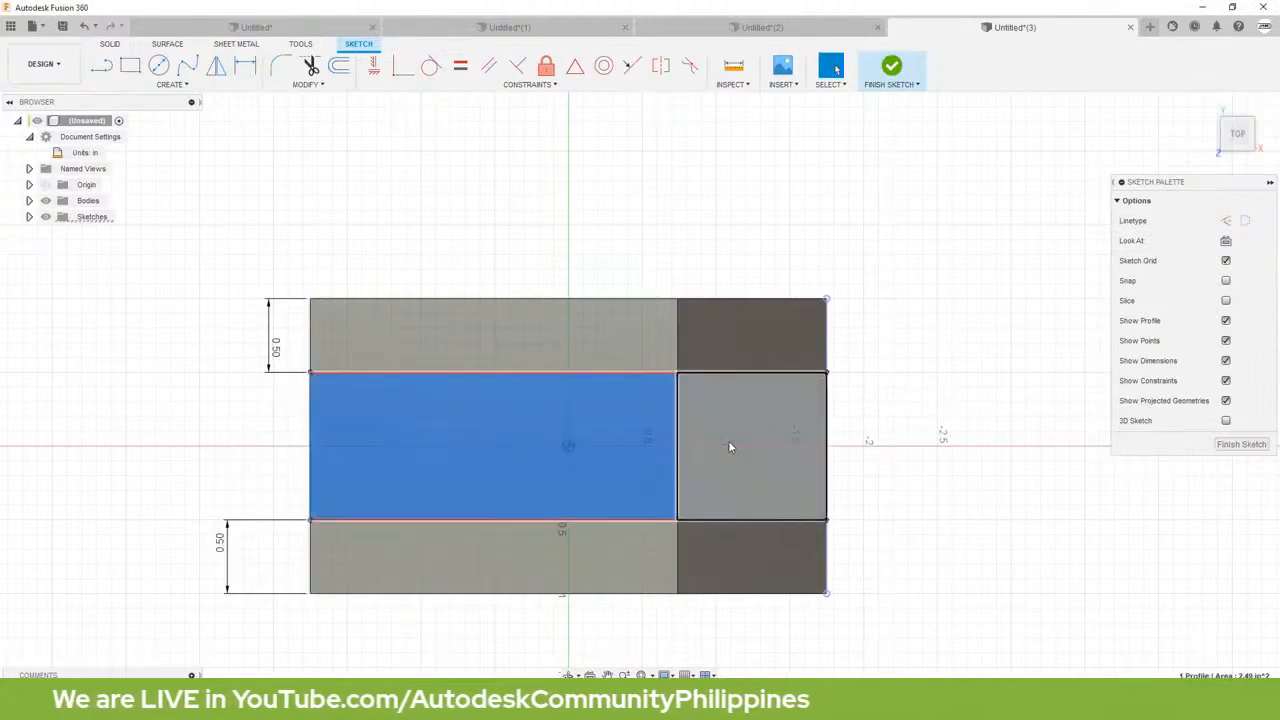
shift+click(754, 450)
key(e)
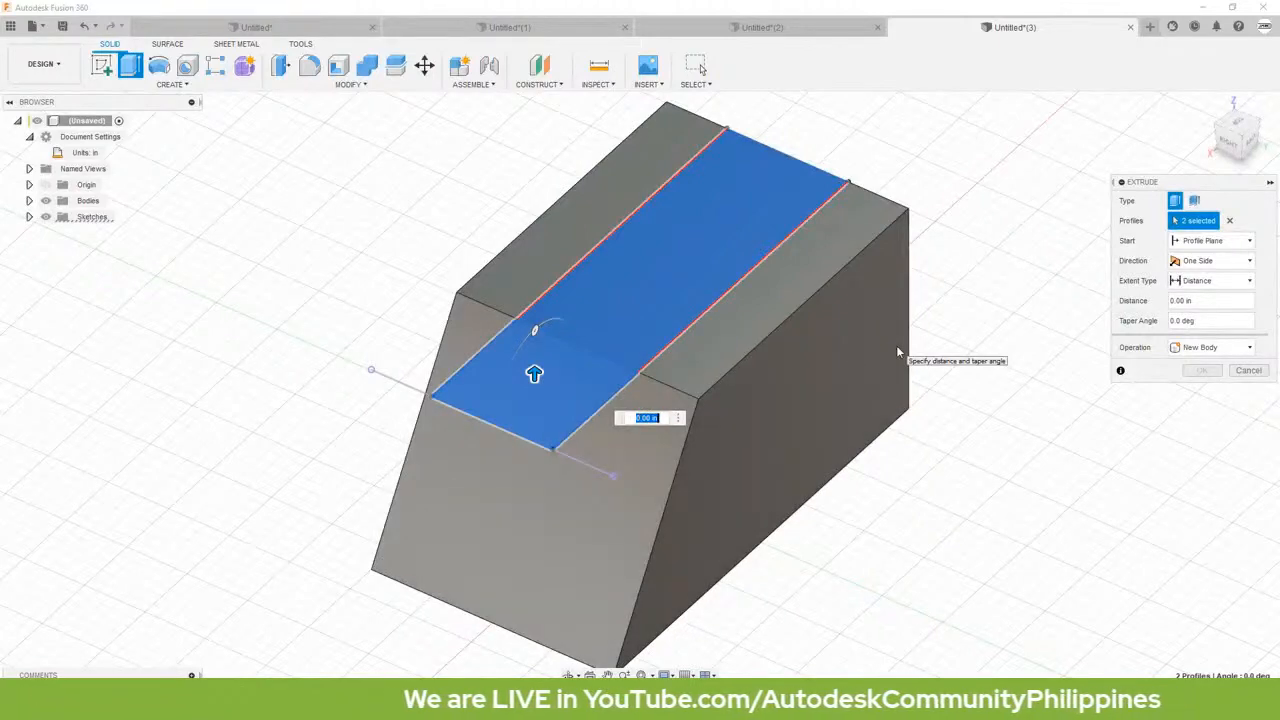
text(-1.25)
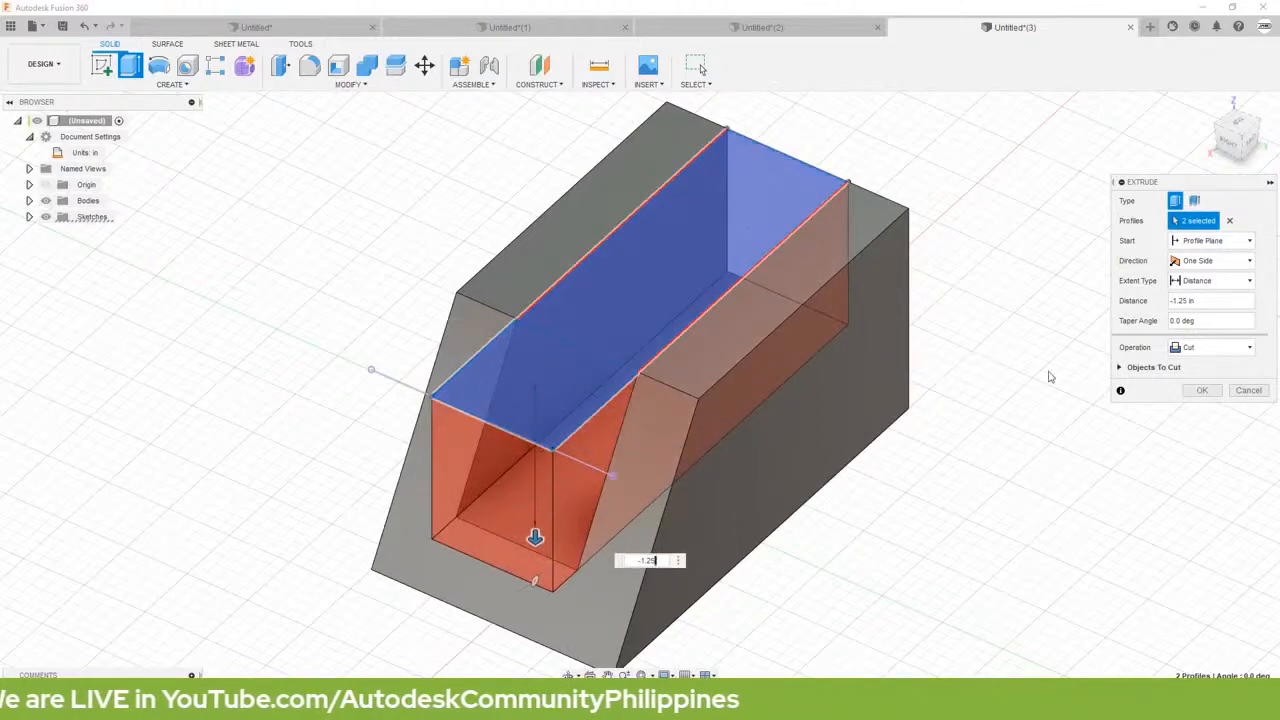
click(1205, 391)
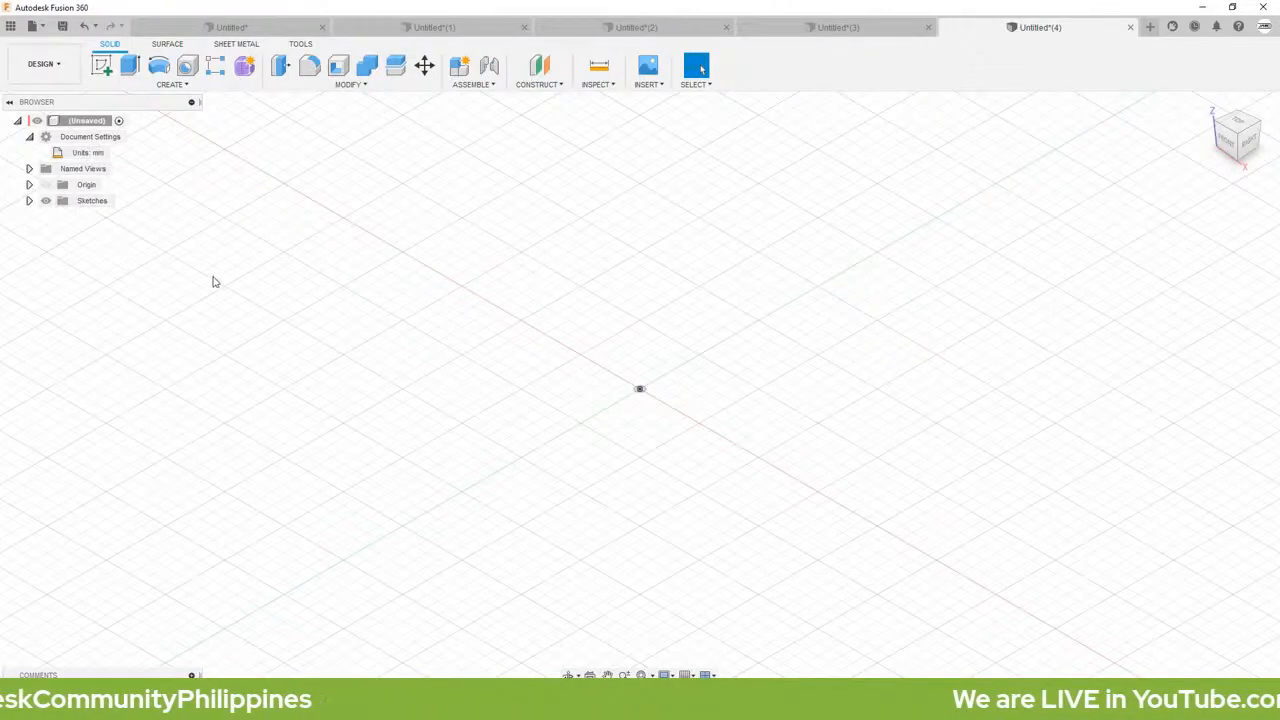
Step: Sketch a closed, downward-opening U-shaped profile about 64 mm tall on the horizontal XY plane, its upper edge passing through the origin
key(l)
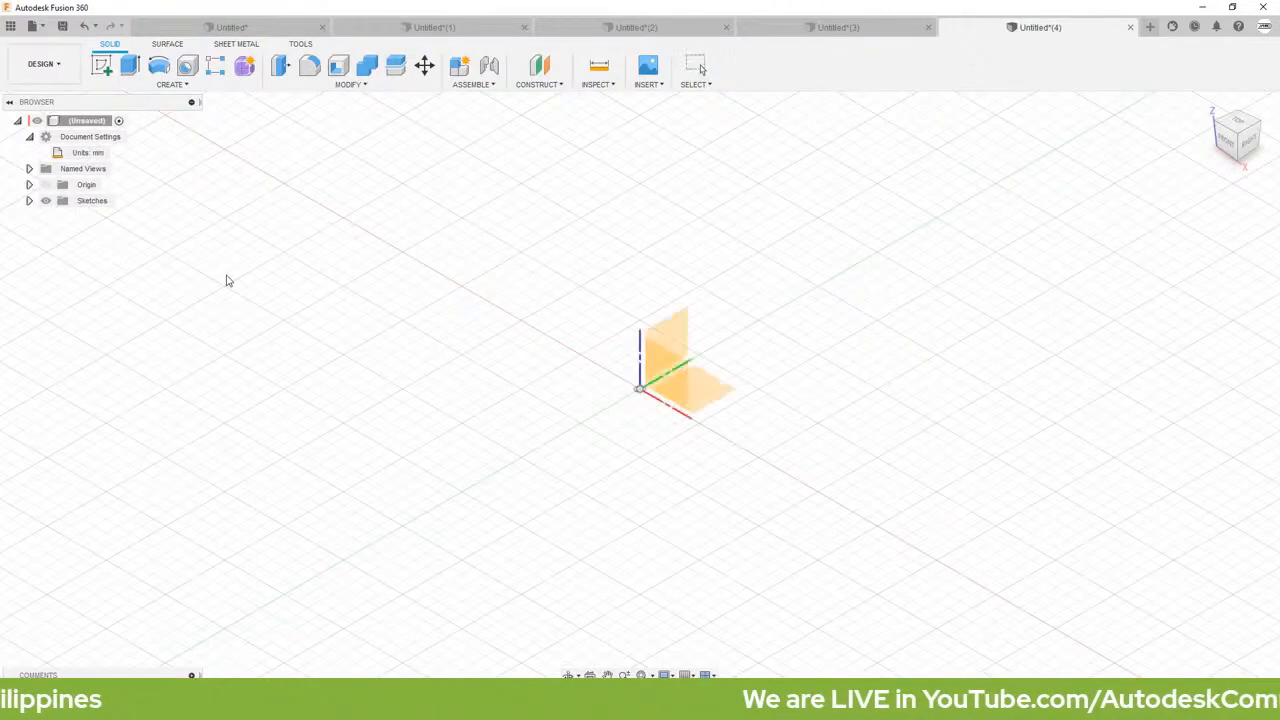
click(694, 405)
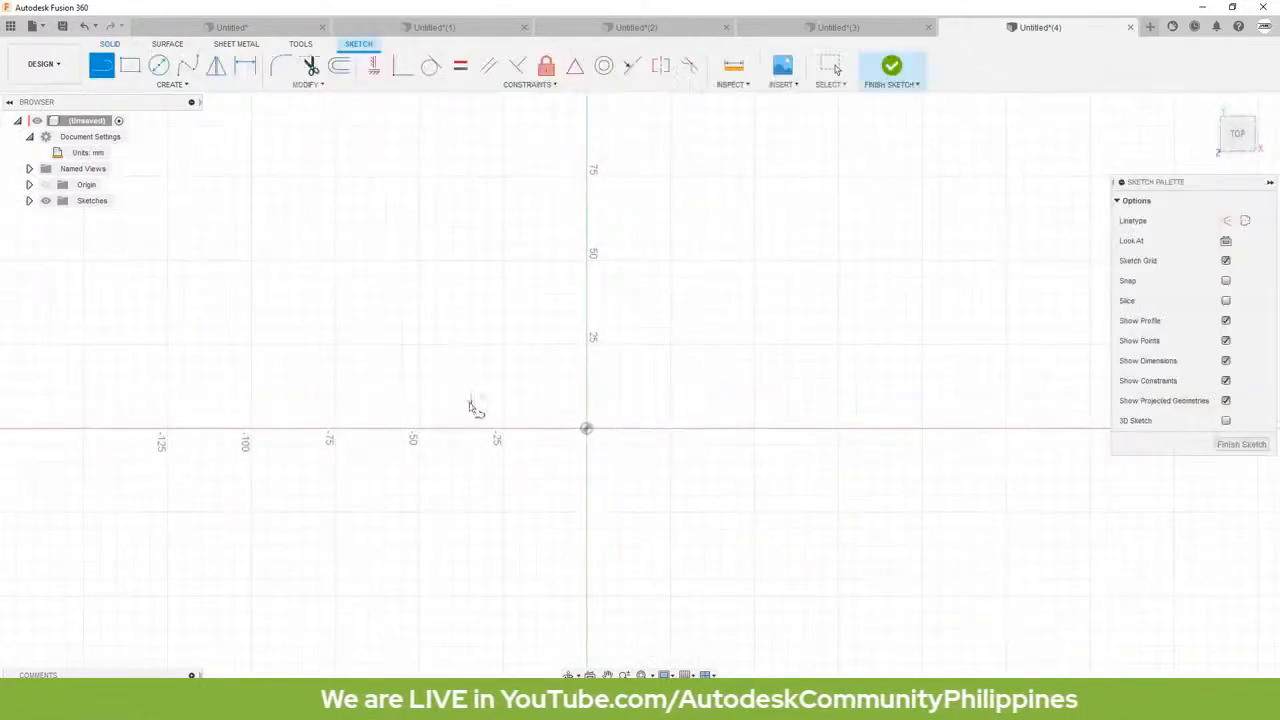
click(388, 430)
click(810, 432)
drag(810, 432, 820, 575)
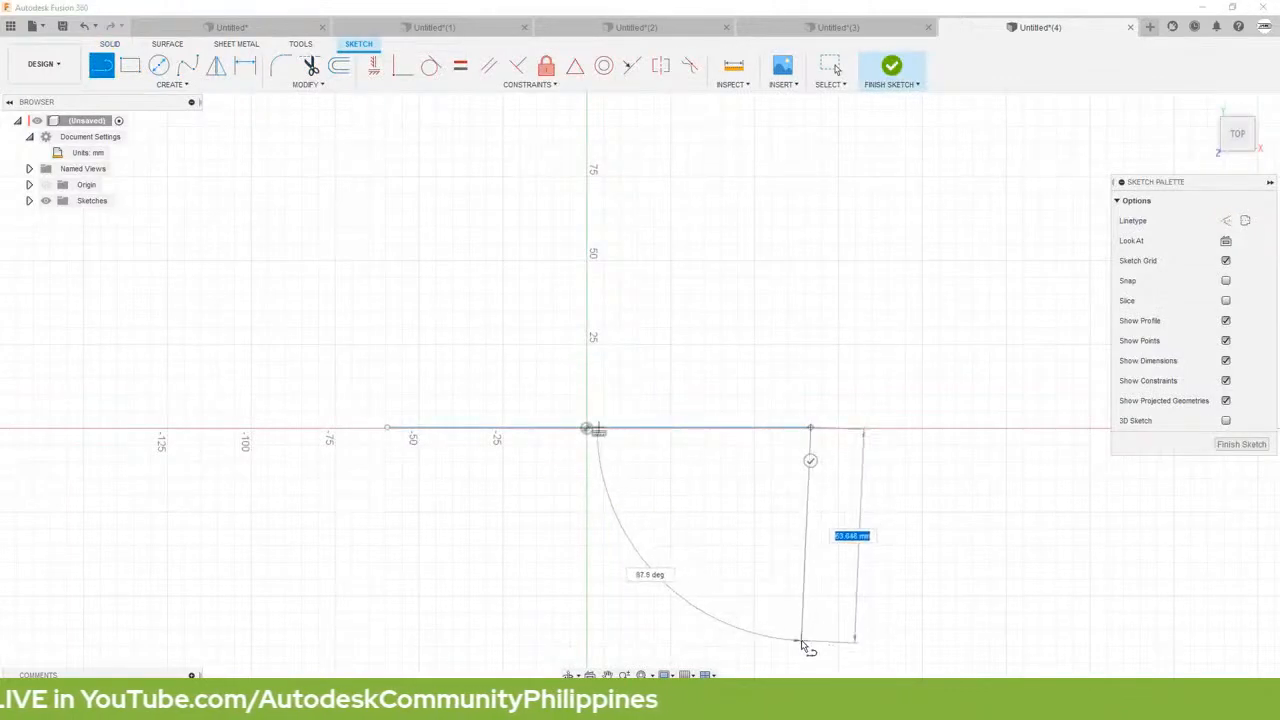
click(810, 641)
click(692, 641)
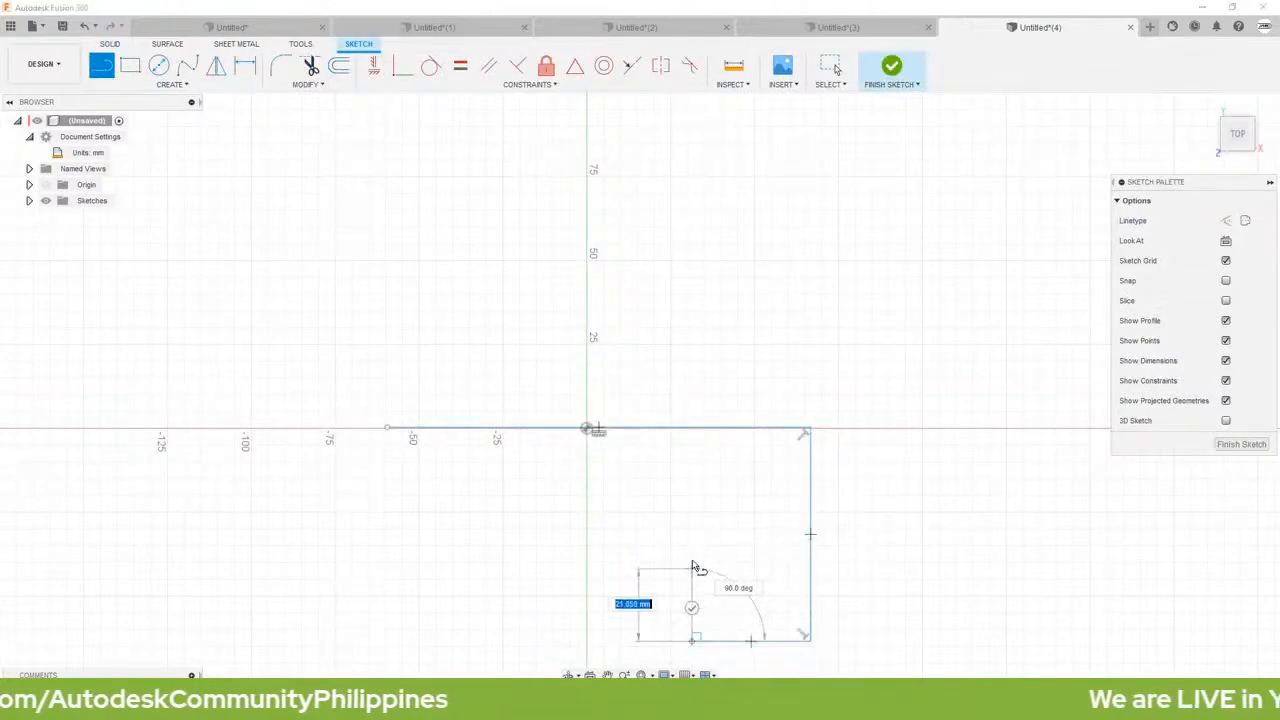
click(691, 556)
click(455, 557)
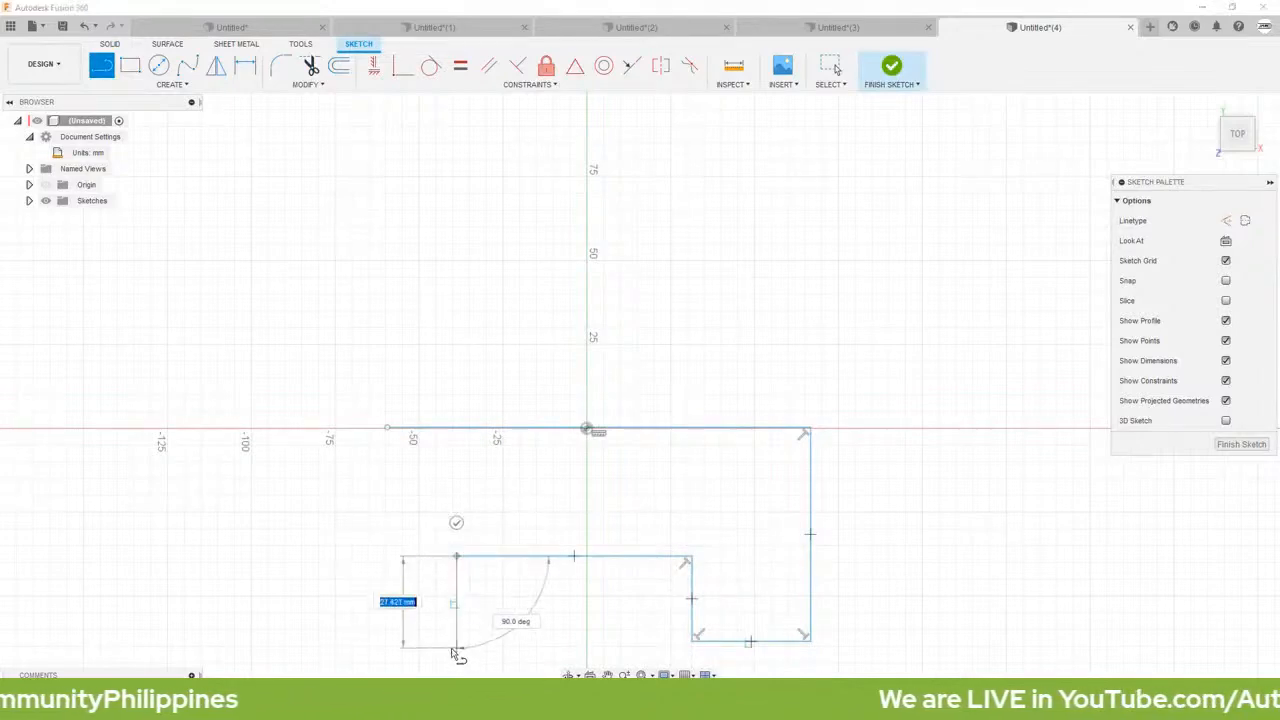
click(456, 641)
click(378, 641)
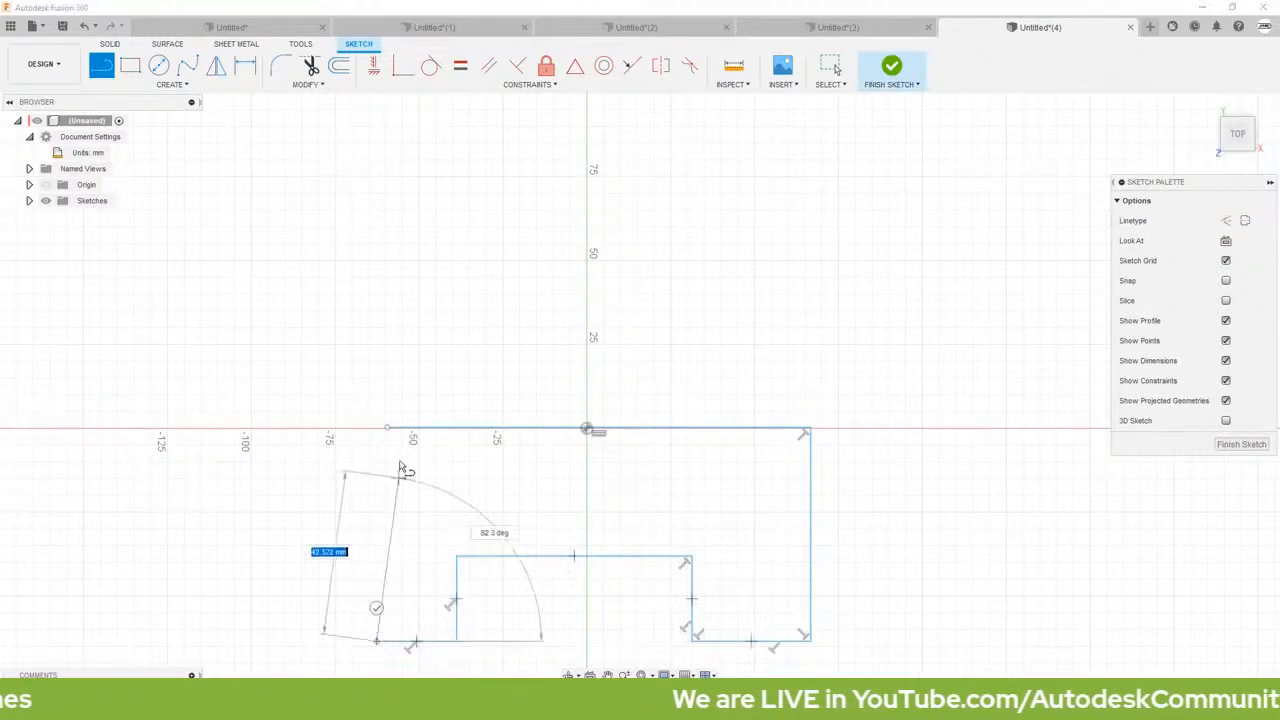
click(386, 429)
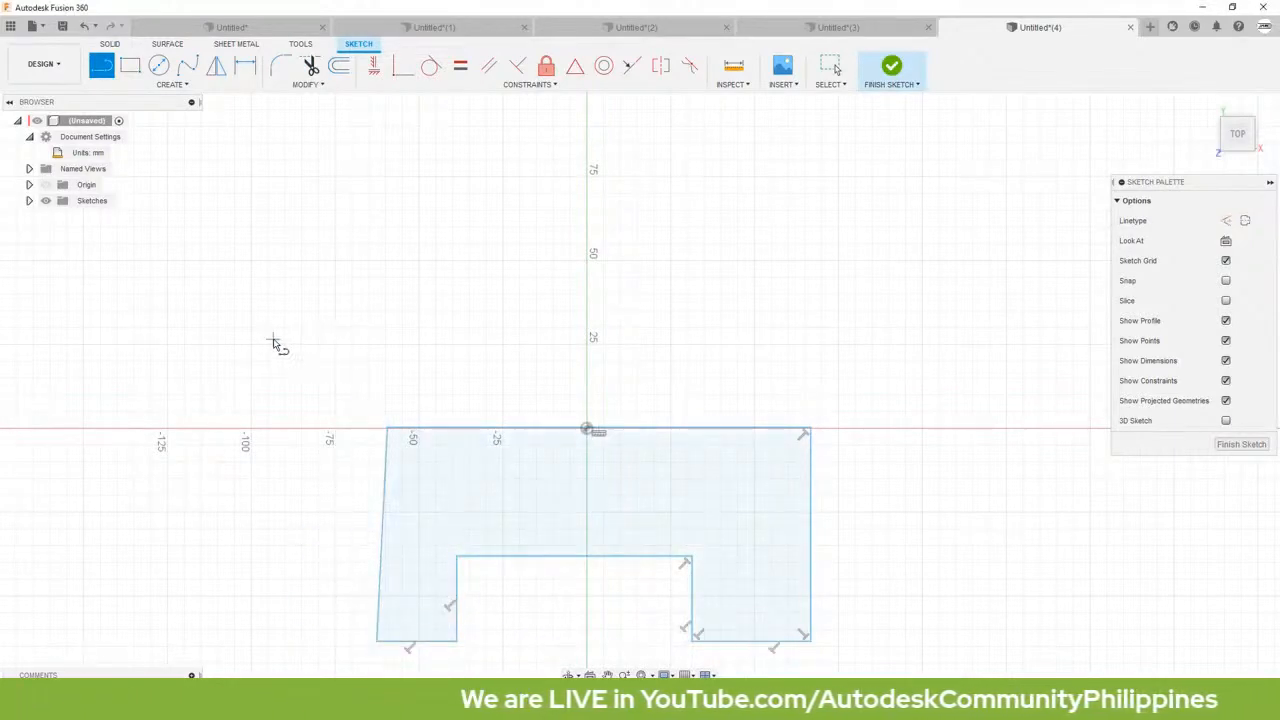
key(Escape)
Step: Constrain the slanted left side of the U-shaped profile to be vertical
click(384, 476)
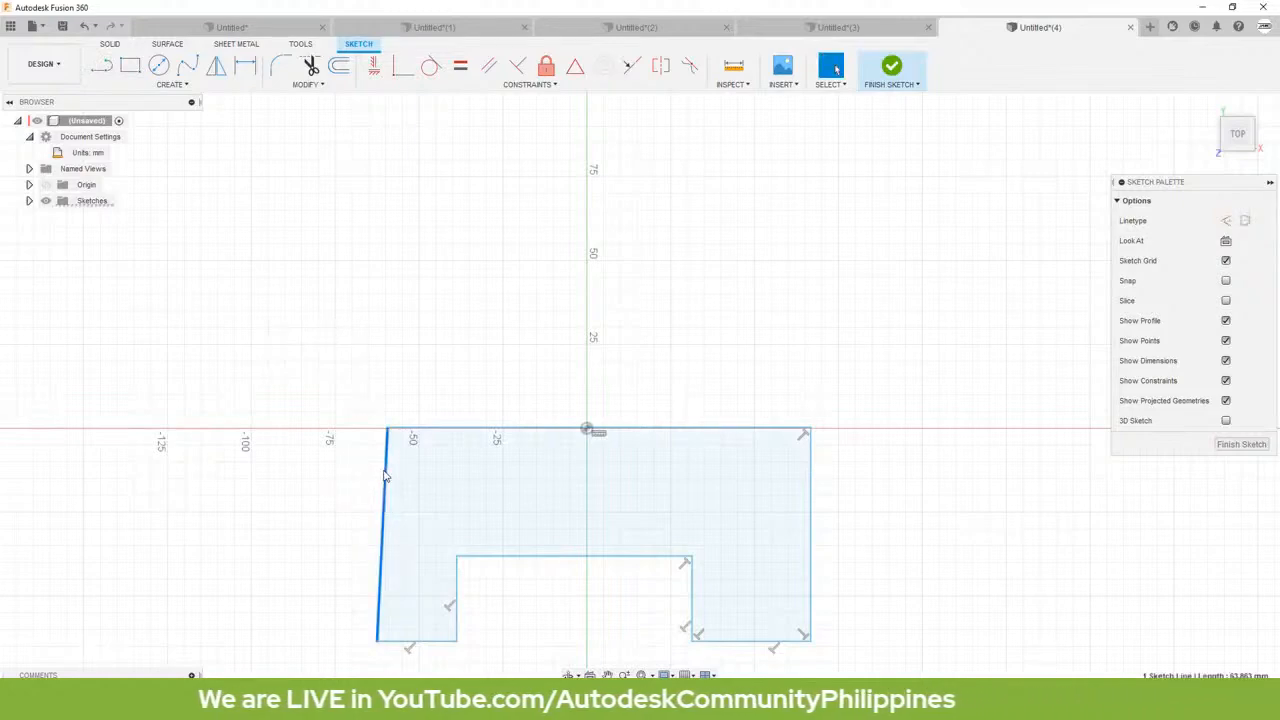
click(374, 66)
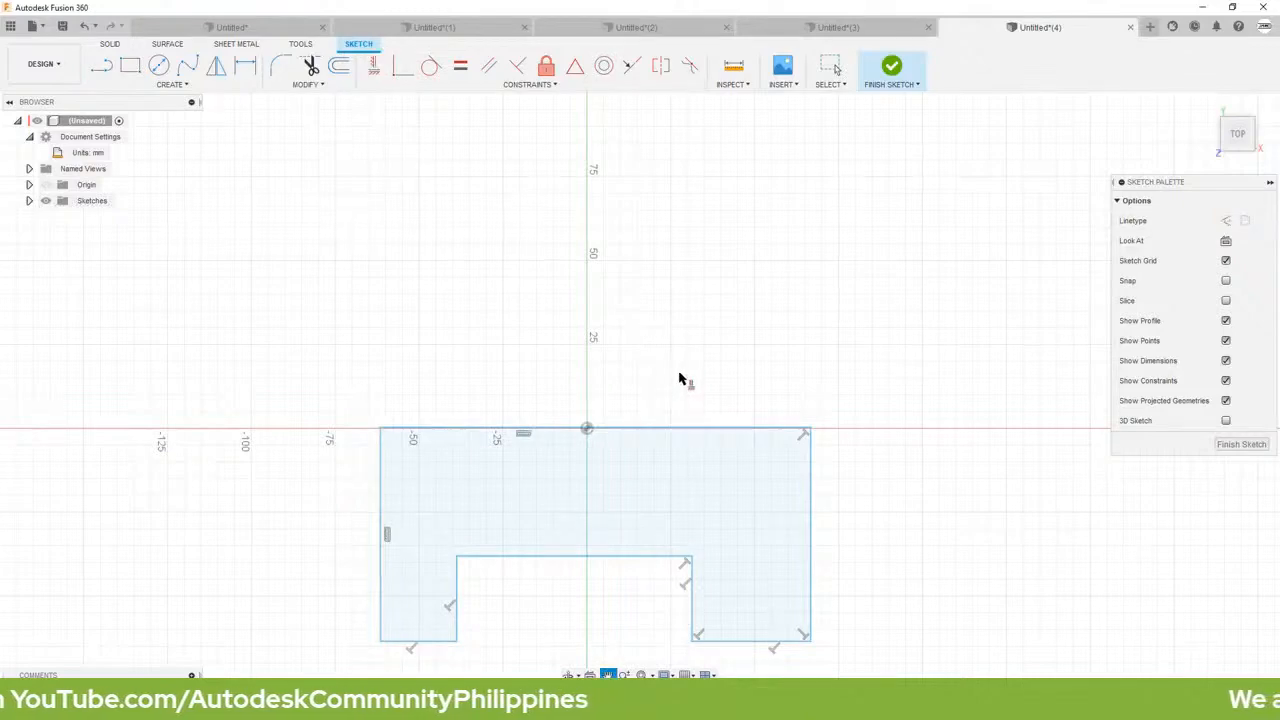
middle_drag(680, 377, 717, 240)
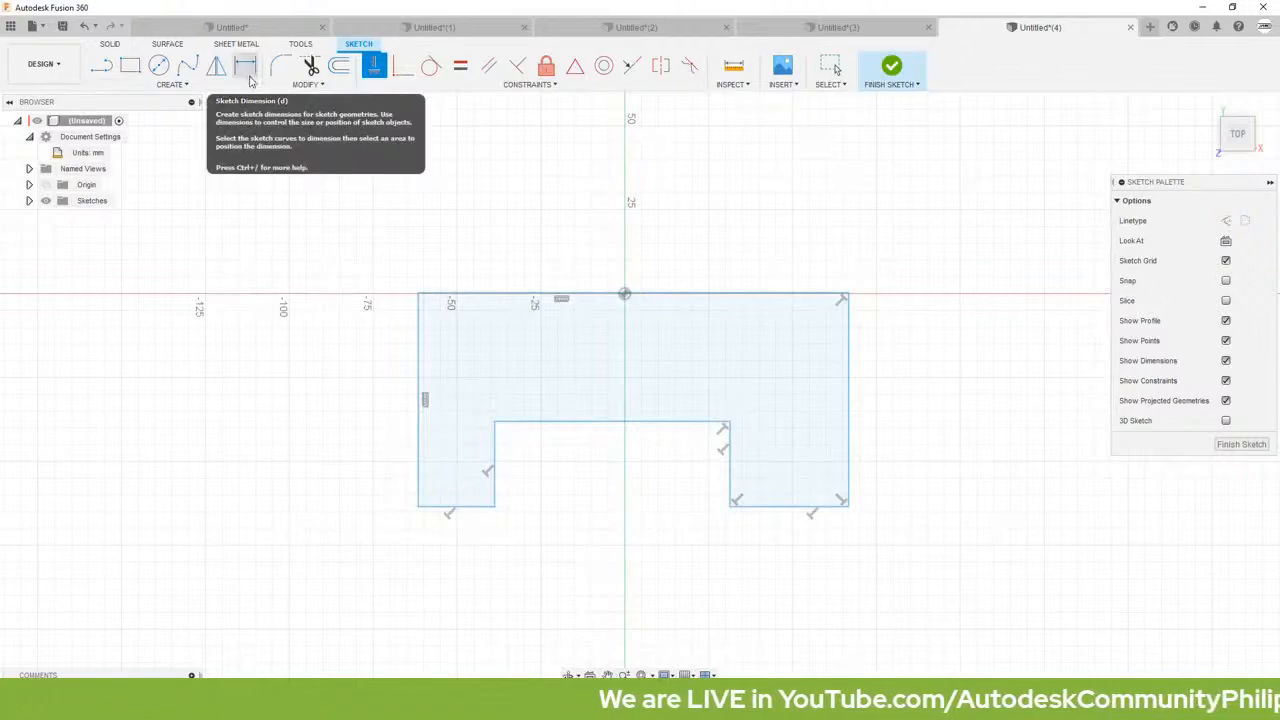
Step: Dimension the overall width between the profile's outer left and right sides as 110 mm
key(d)
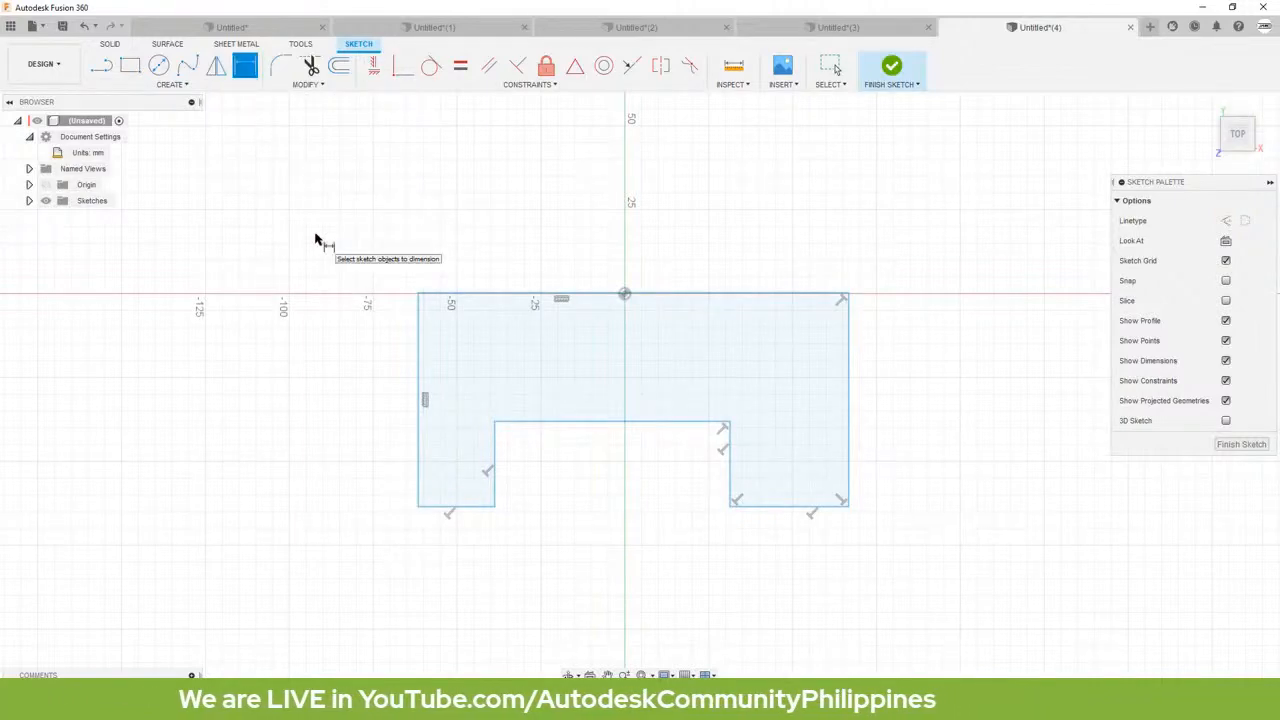
click(419, 332)
click(845, 340)
click(594, 600)
text(110)
key(Return)
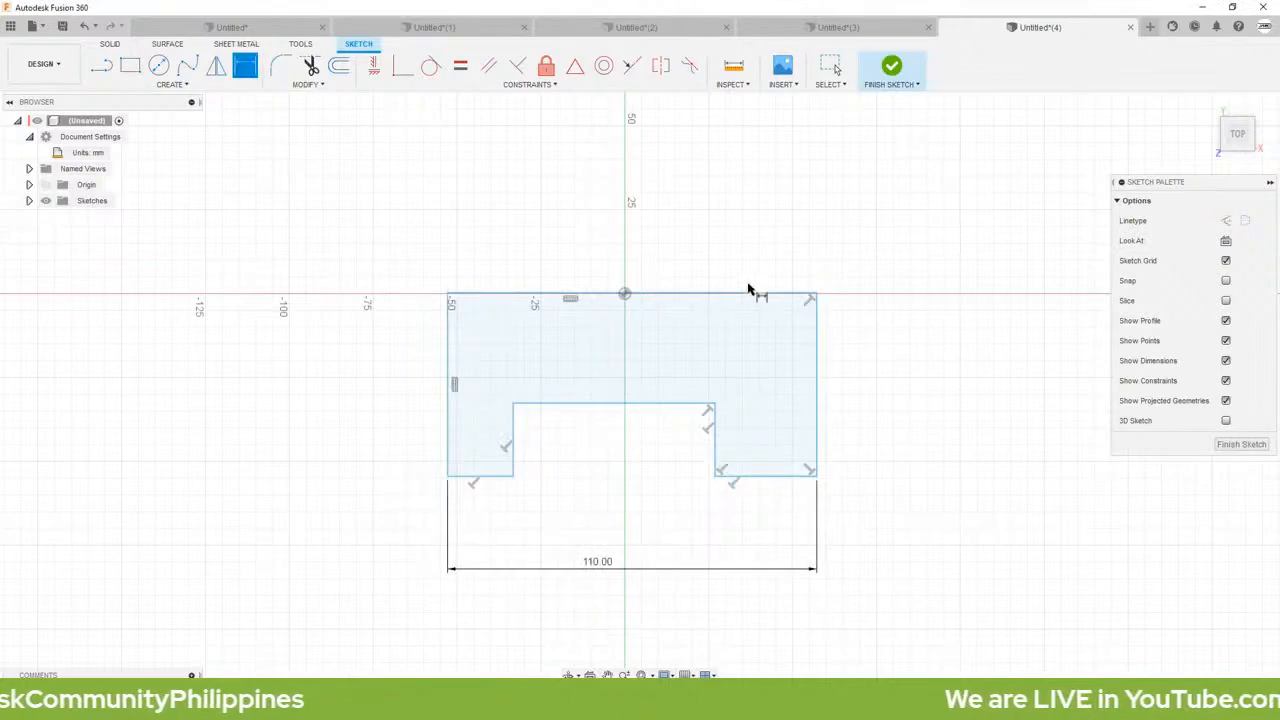
Step: Dimension the distance from the profile's upper edge to the right leg's lower end as 50 mm
click(755, 297)
click(766, 477)
click(875, 414)
text(50)
key(Return)
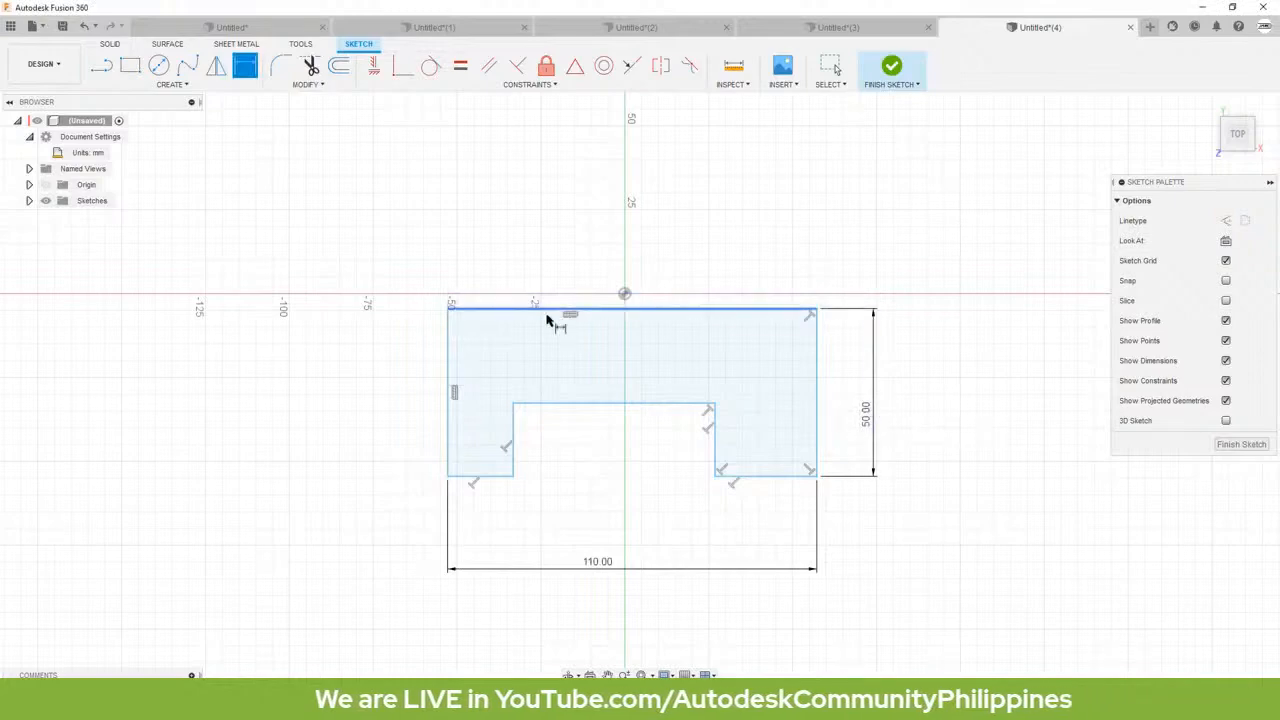
Step: Dimension the distance from the notch's inner horizontal edge to the left leg's lower end as 30 mm
click(540, 405)
click(495, 478)
click(570, 442)
text(30)
key(Return)
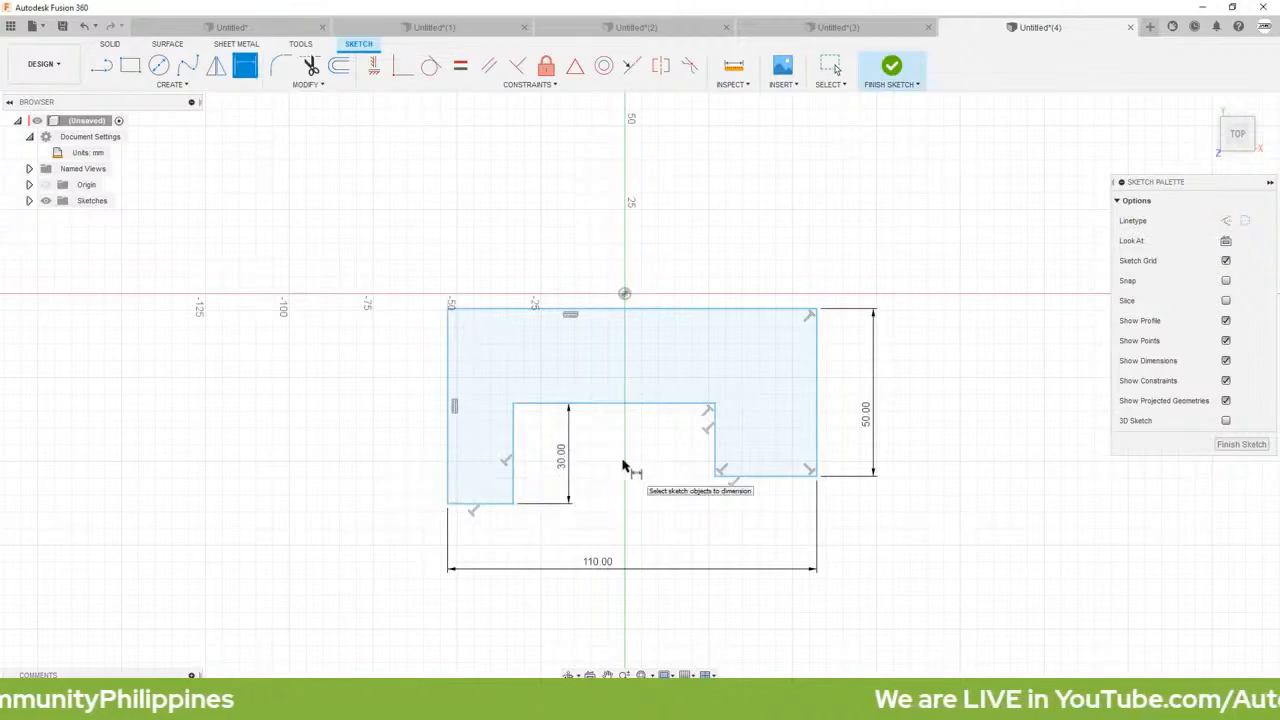
Step: Dimension the width of the profile's left leg as 15 mm
click(448, 437)
click(513, 432)
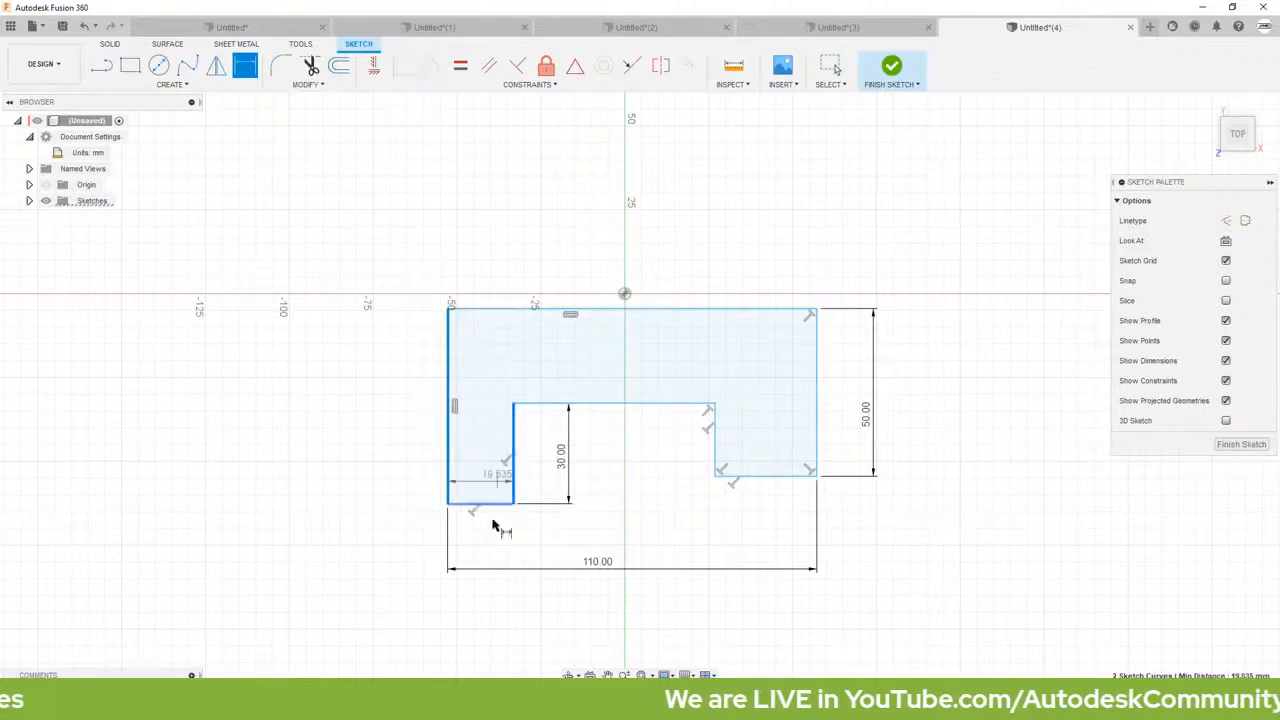
click(489, 537)
text(15)
key(Return)
Step: Dimension the width of the profile's right leg as 20 mm
click(714, 440)
click(817, 414)
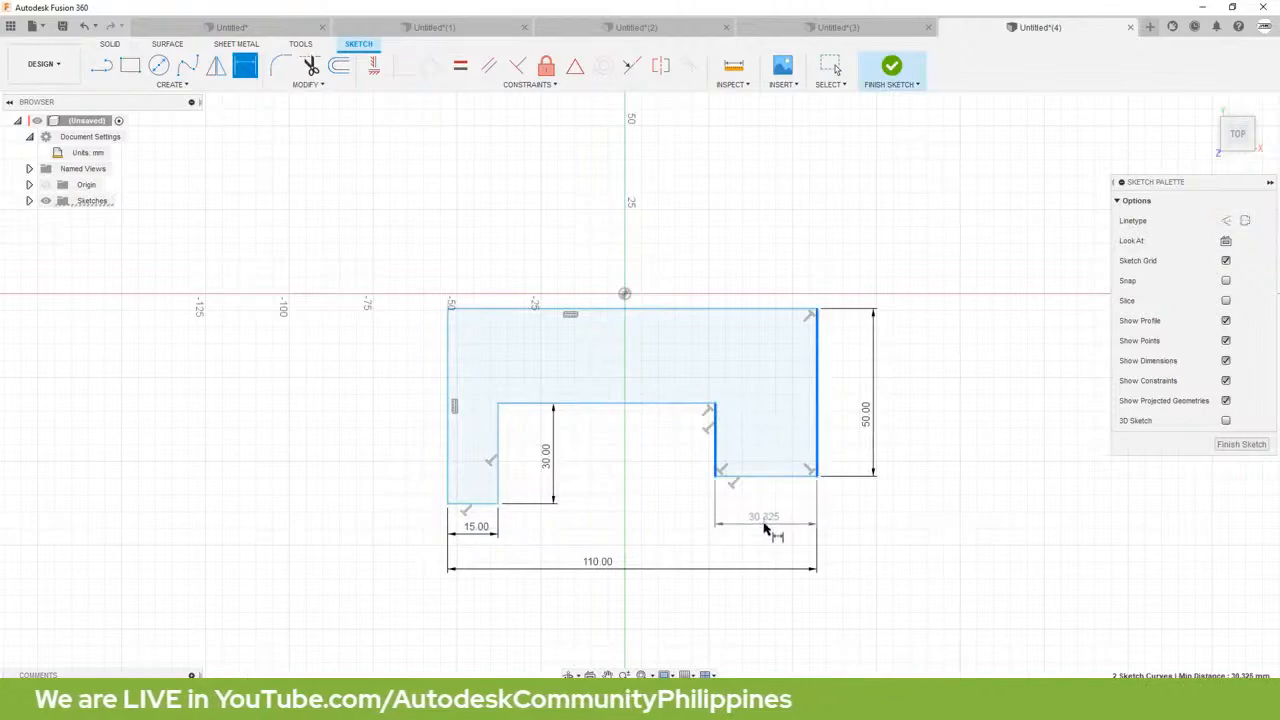
click(764, 528)
text(20)
key(Return)
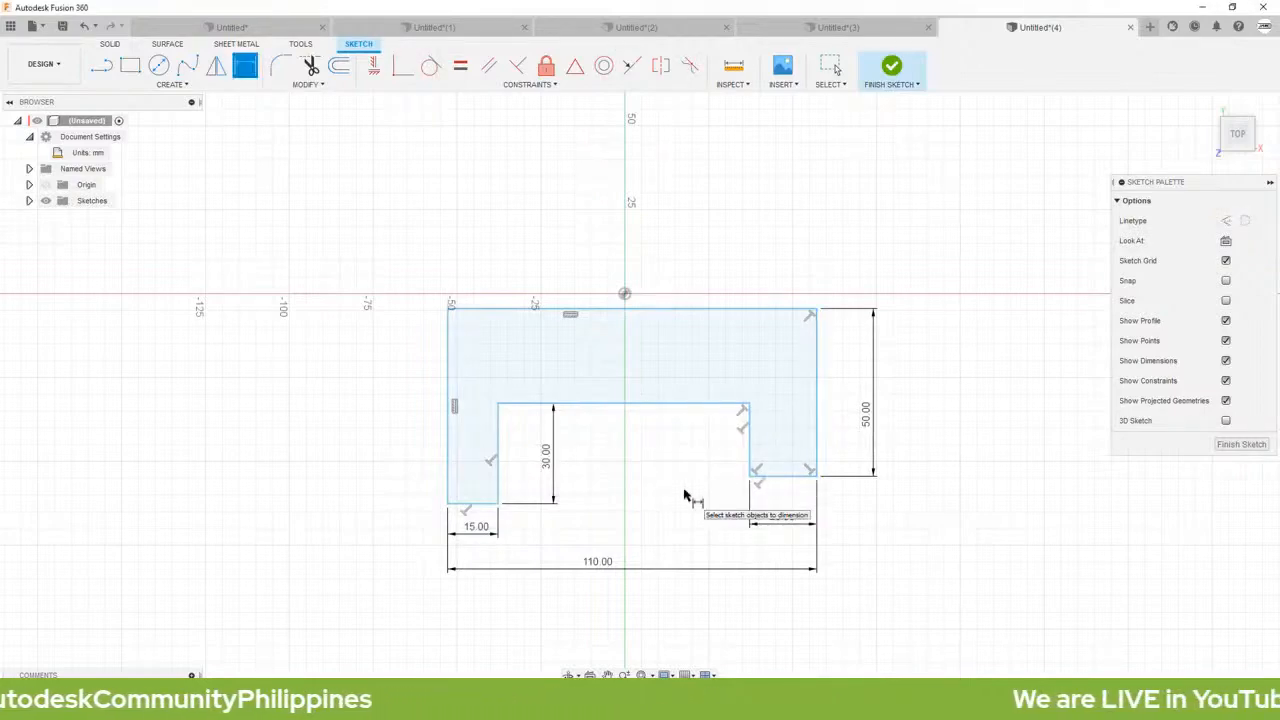
key(Escape)
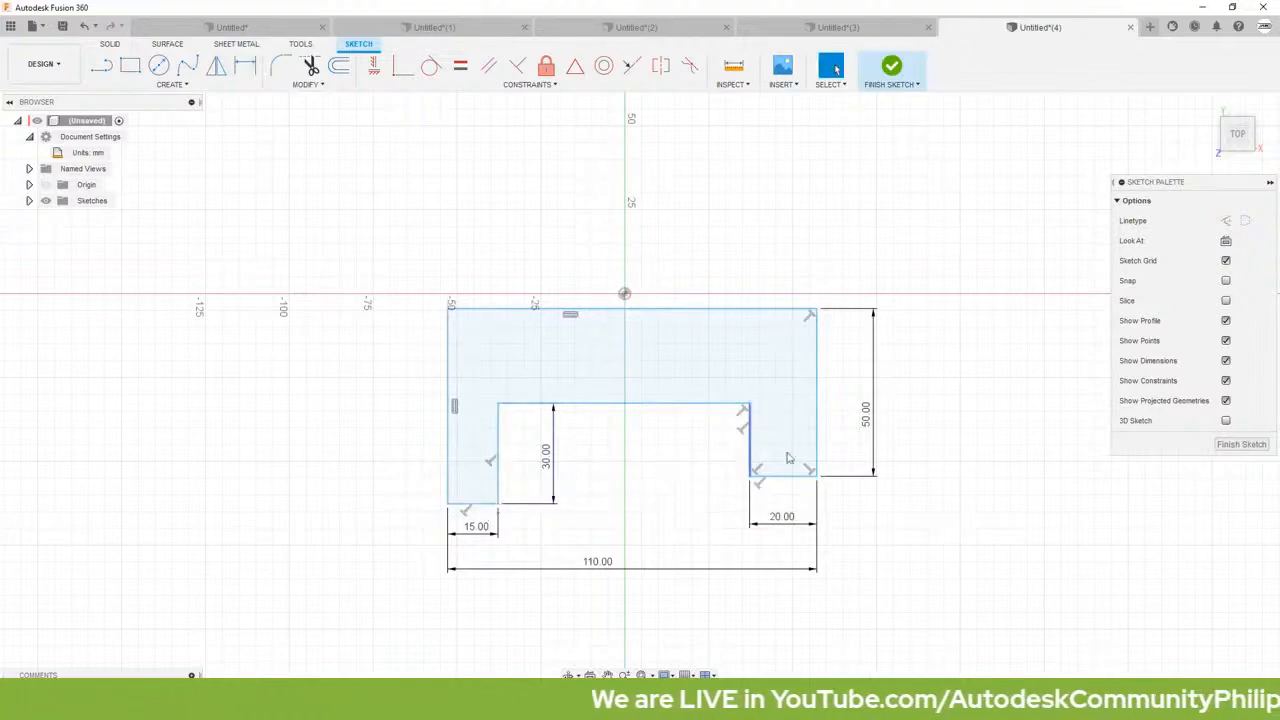
Step: Make the lower end lines of the two legs collinear
click(632, 67)
click(478, 503)
click(765, 479)
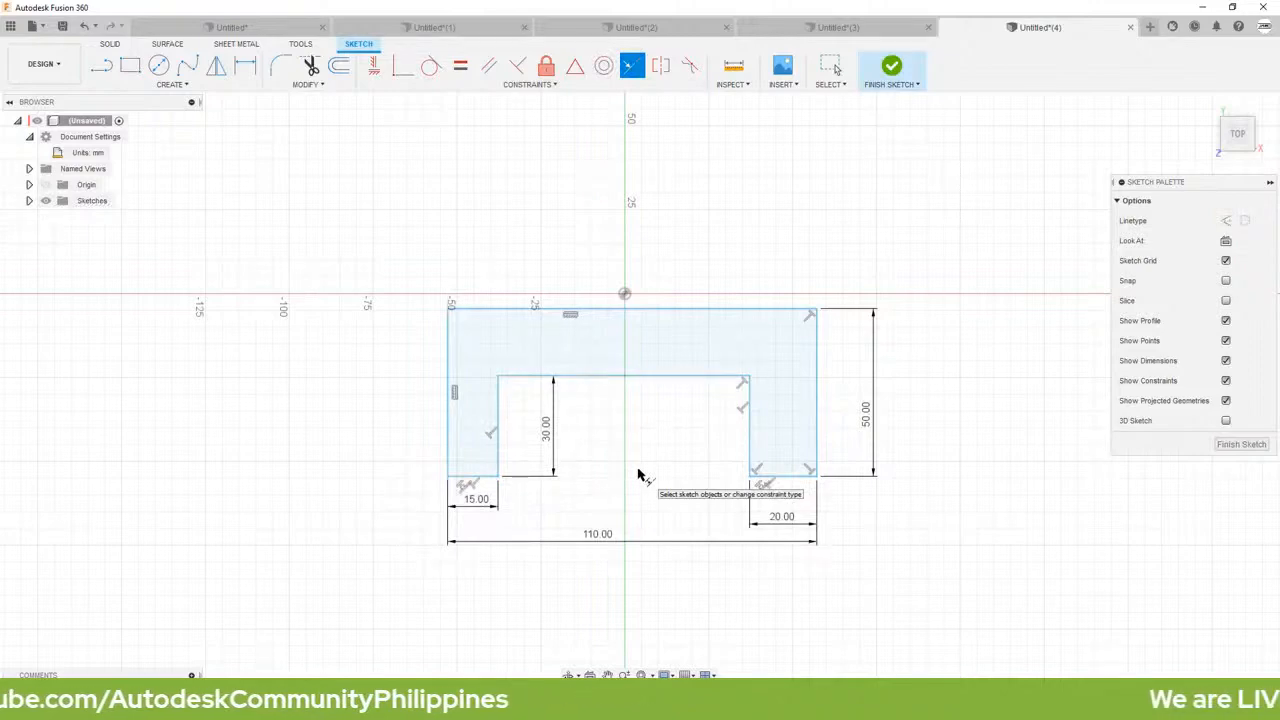
key(Escape)
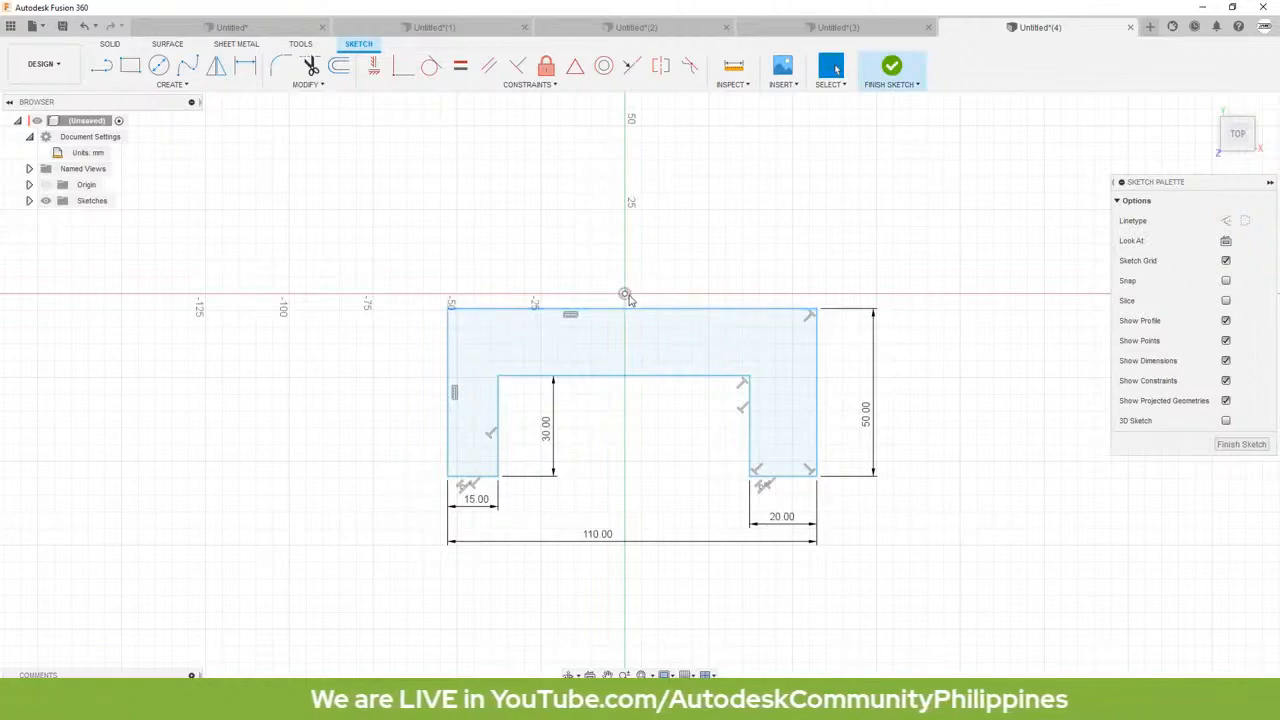
Step: Constrain the midpoint of the profile's upper edge to be coincident with the sketch origin
click(402, 66)
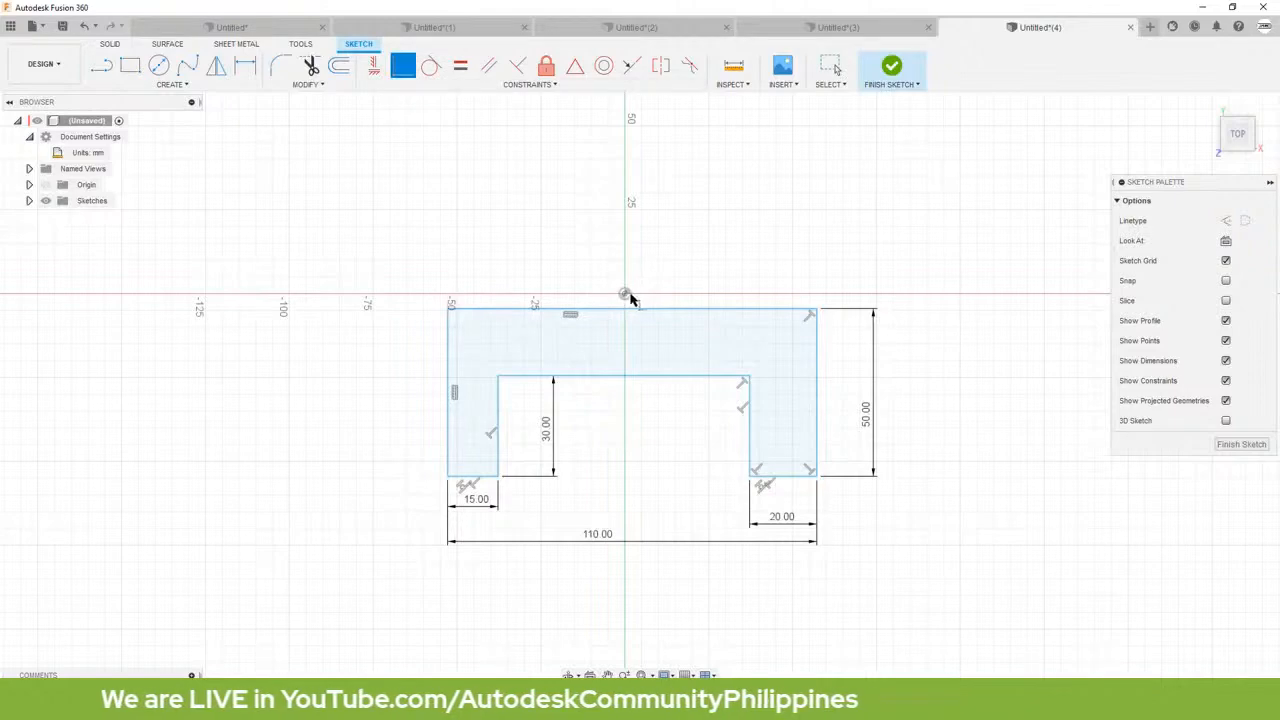
click(625, 295)
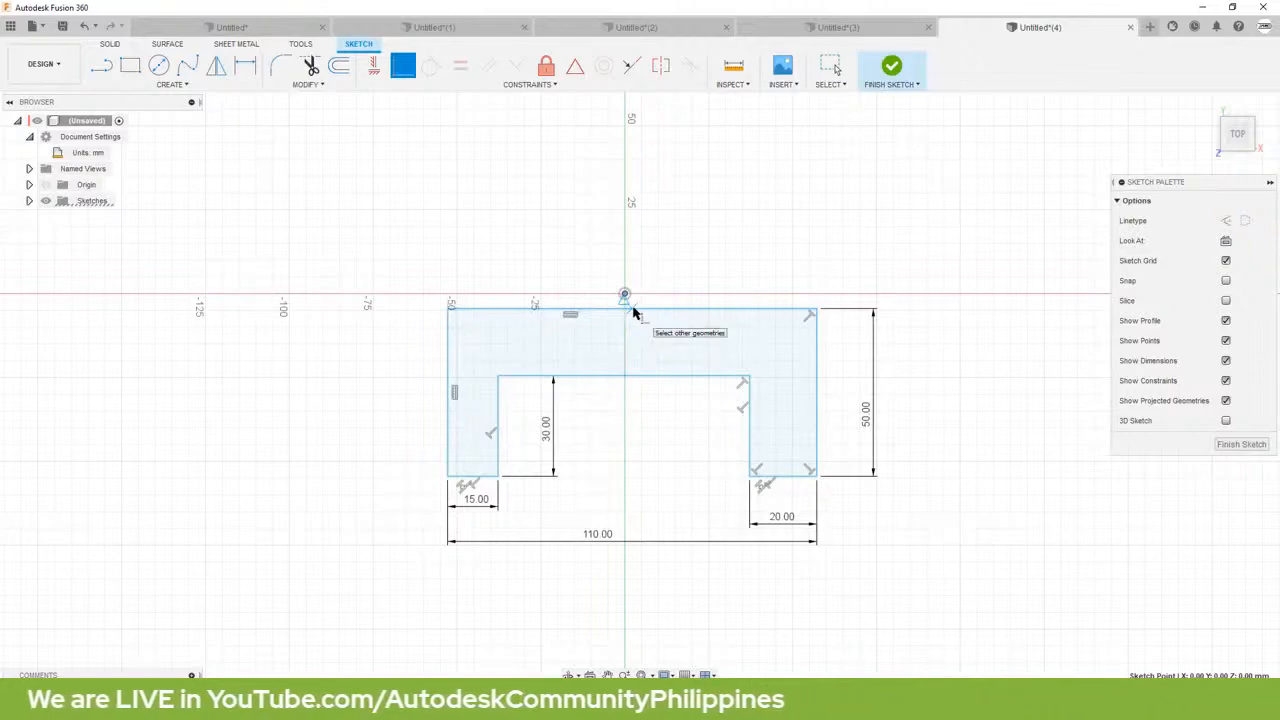
click(633, 312)
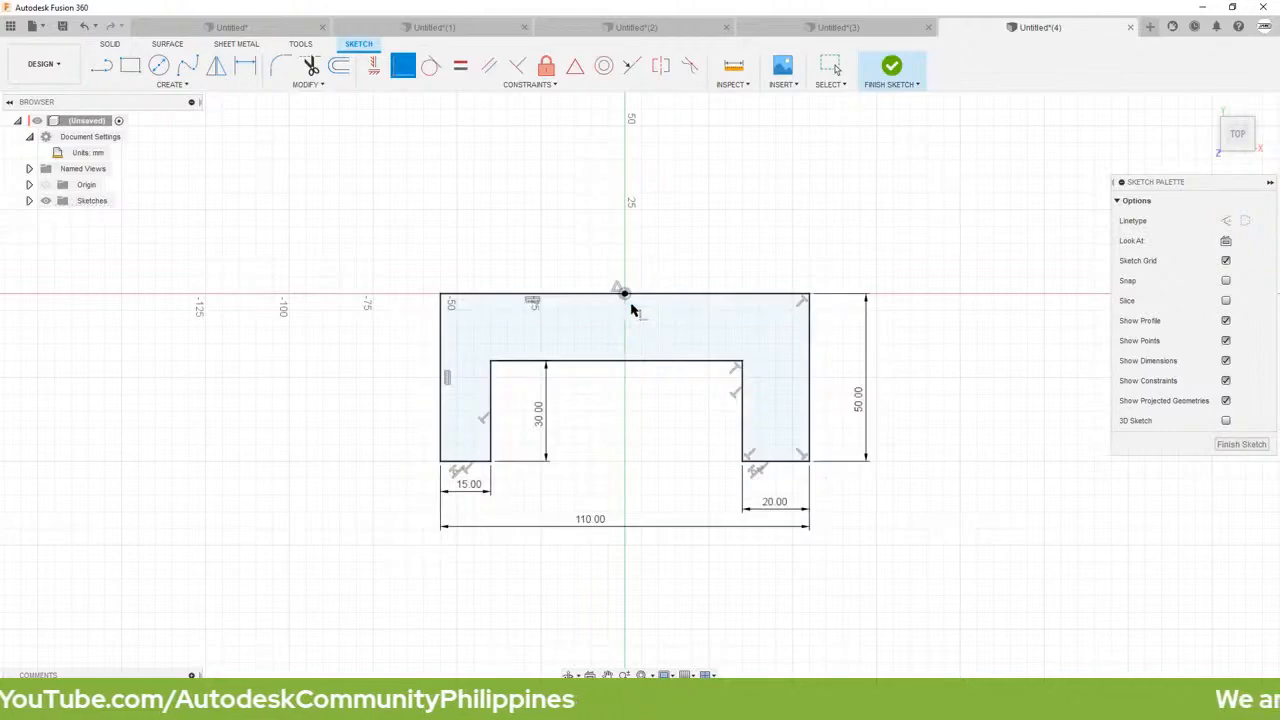
key(Escape)
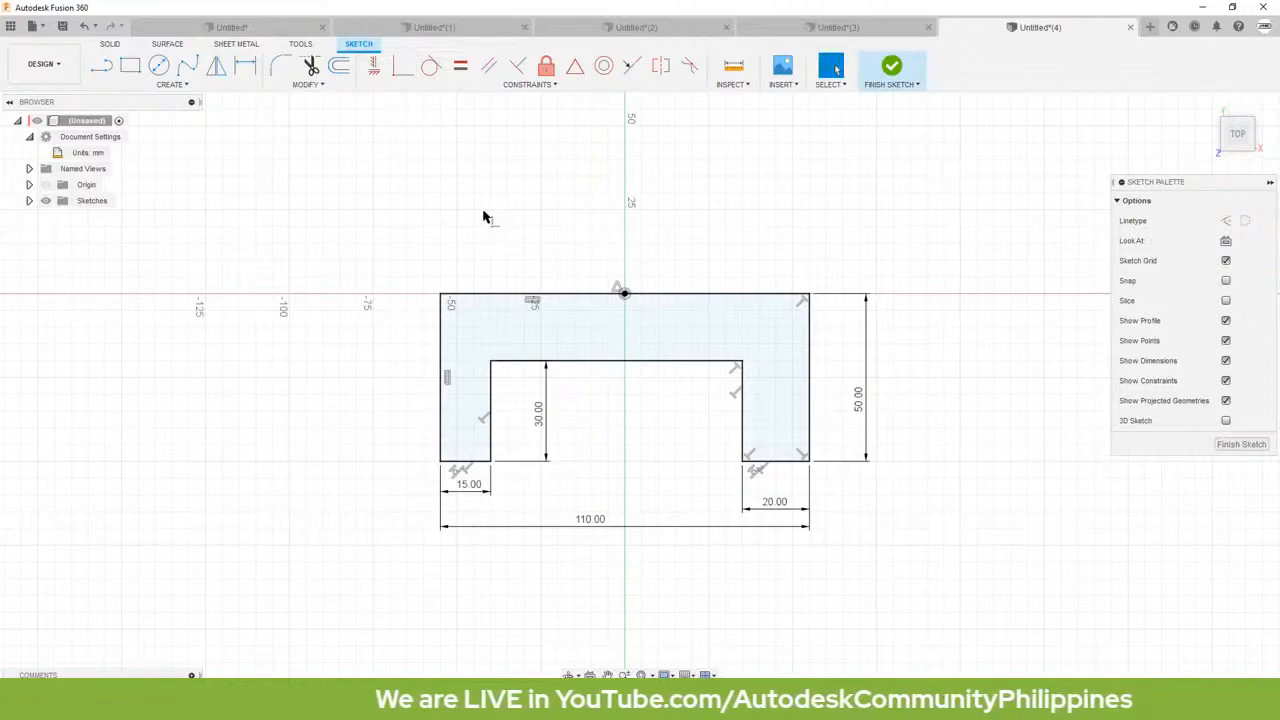
Step: Extrude the U-shaped profile 60 mm as a new body
key(e)
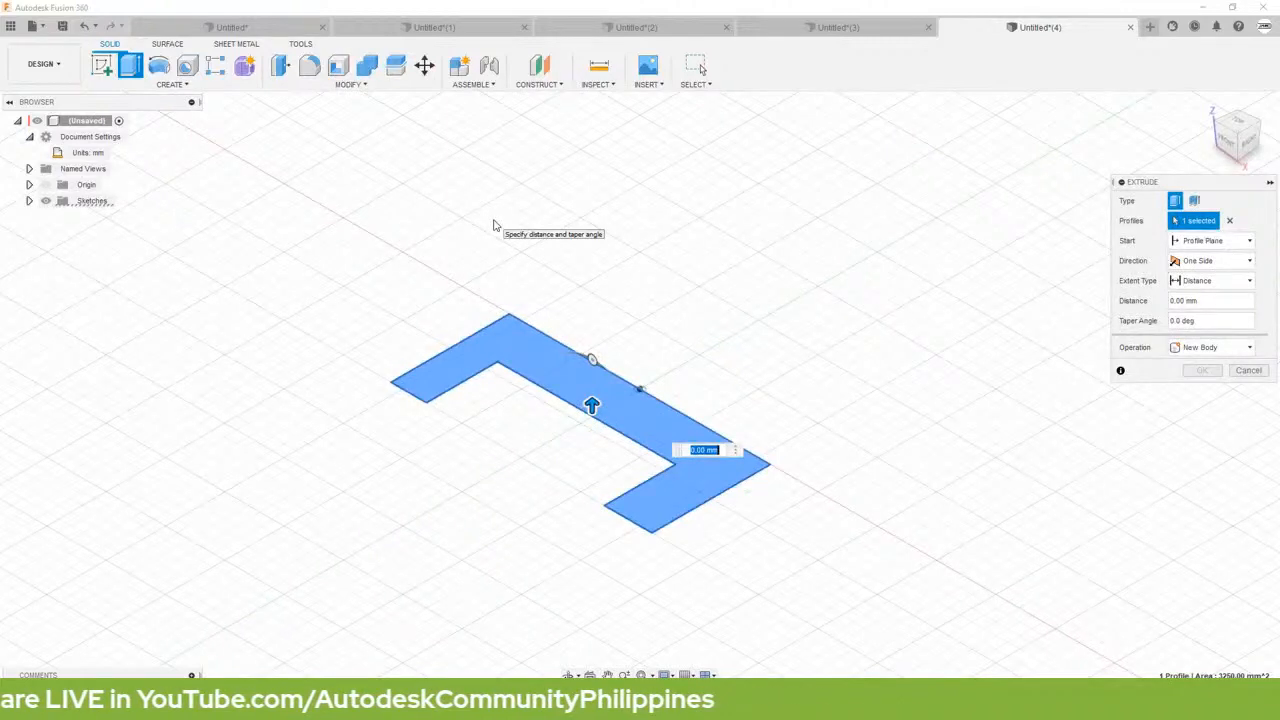
text(60)
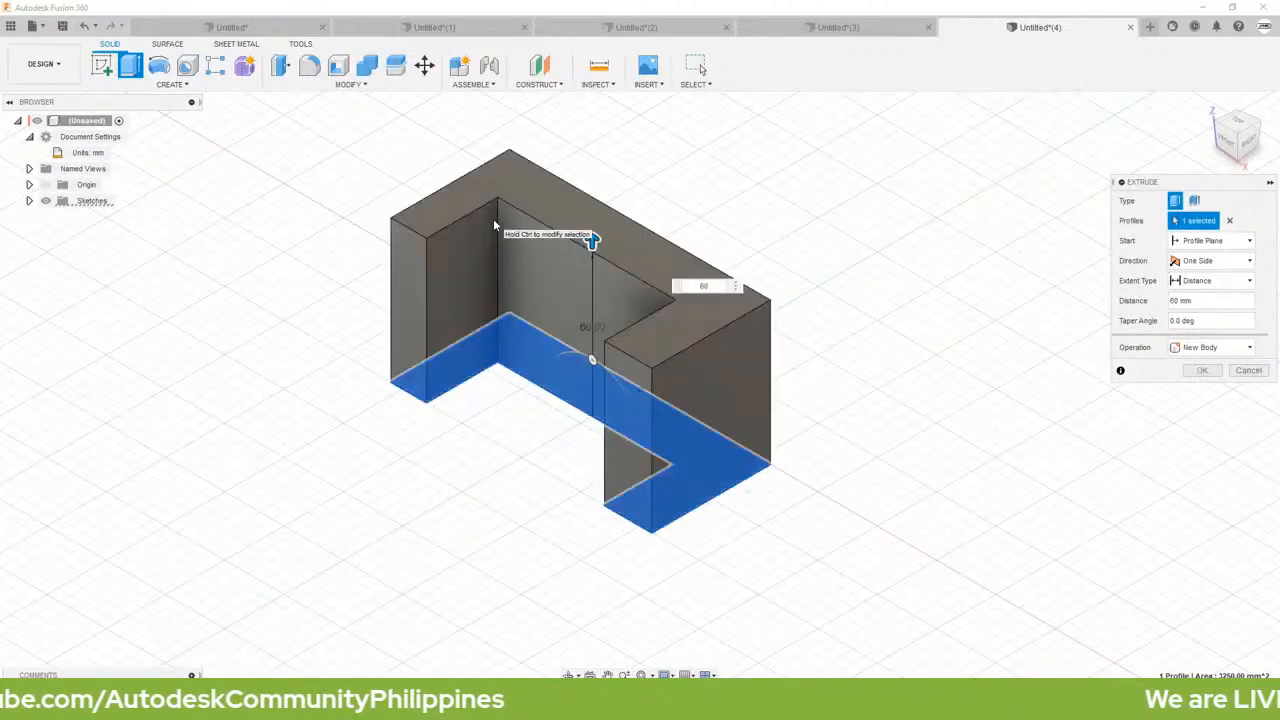
key(Return)
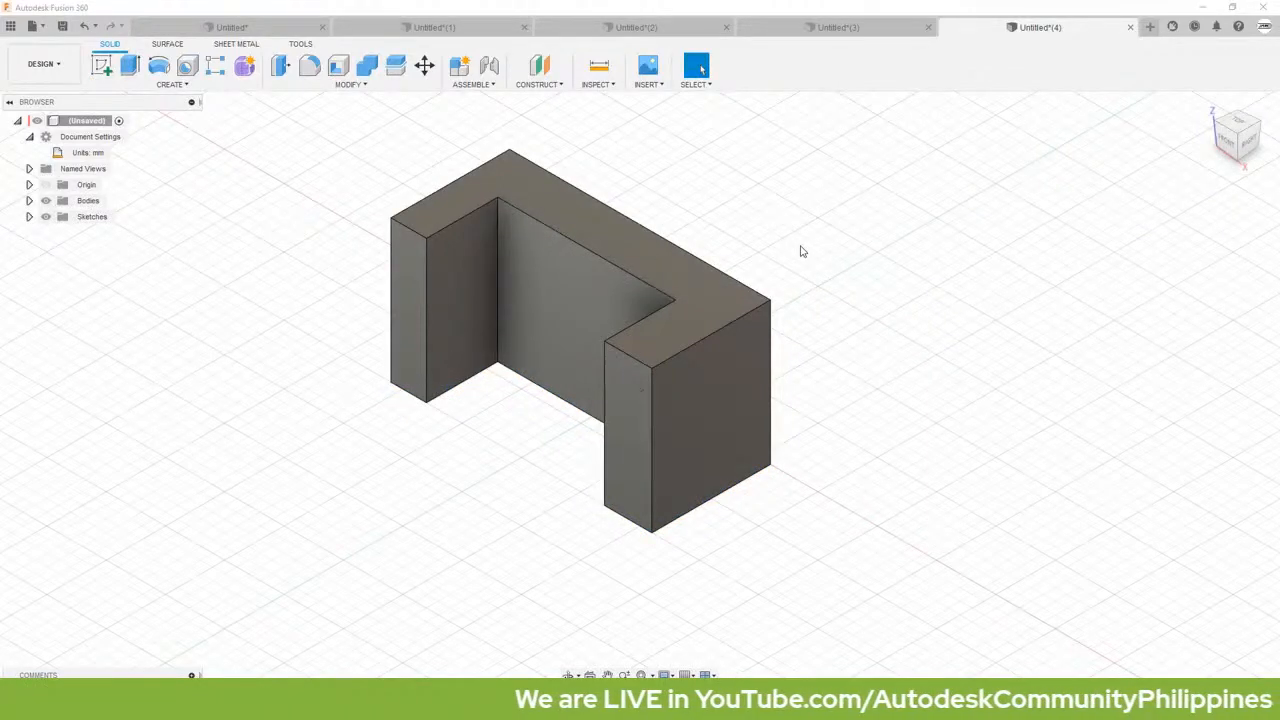
Step: Start a sketch on the block's back face and draw a diagonal line from its upper edge to its left edge, ending about 15 mm above the base
shift+middle_drag(808, 253, 646, 259)
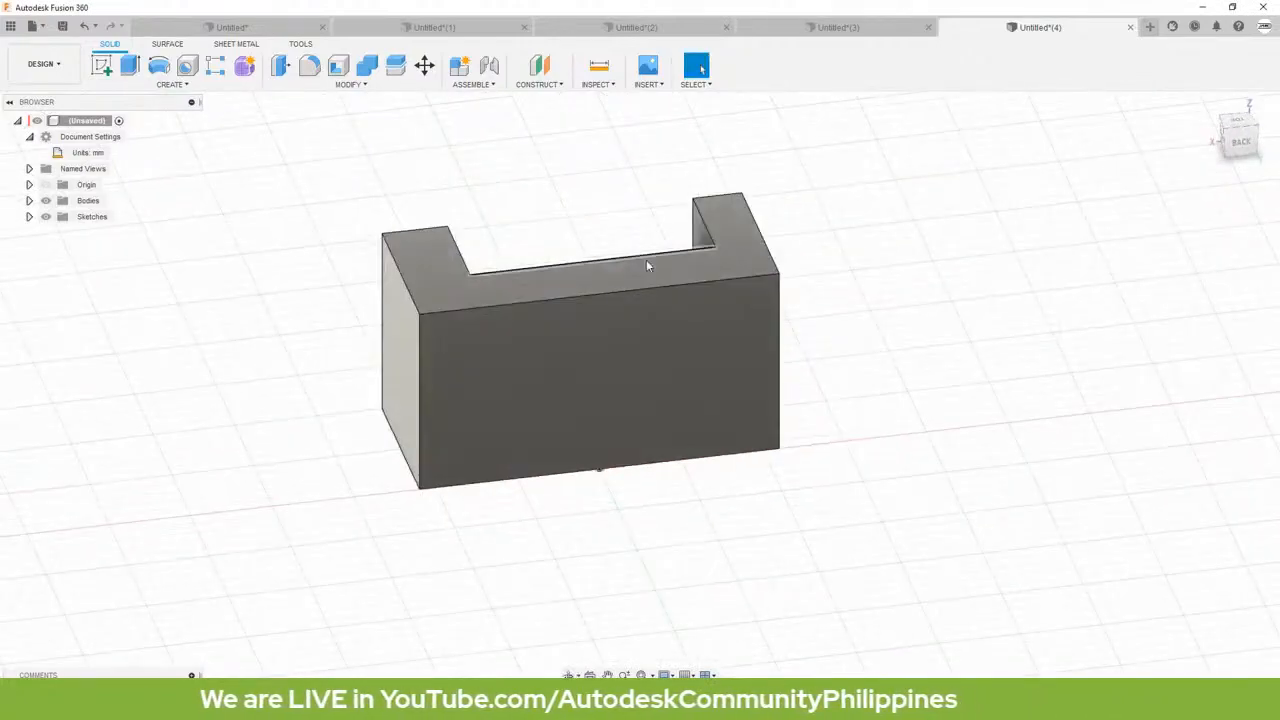
right_click(593, 343)
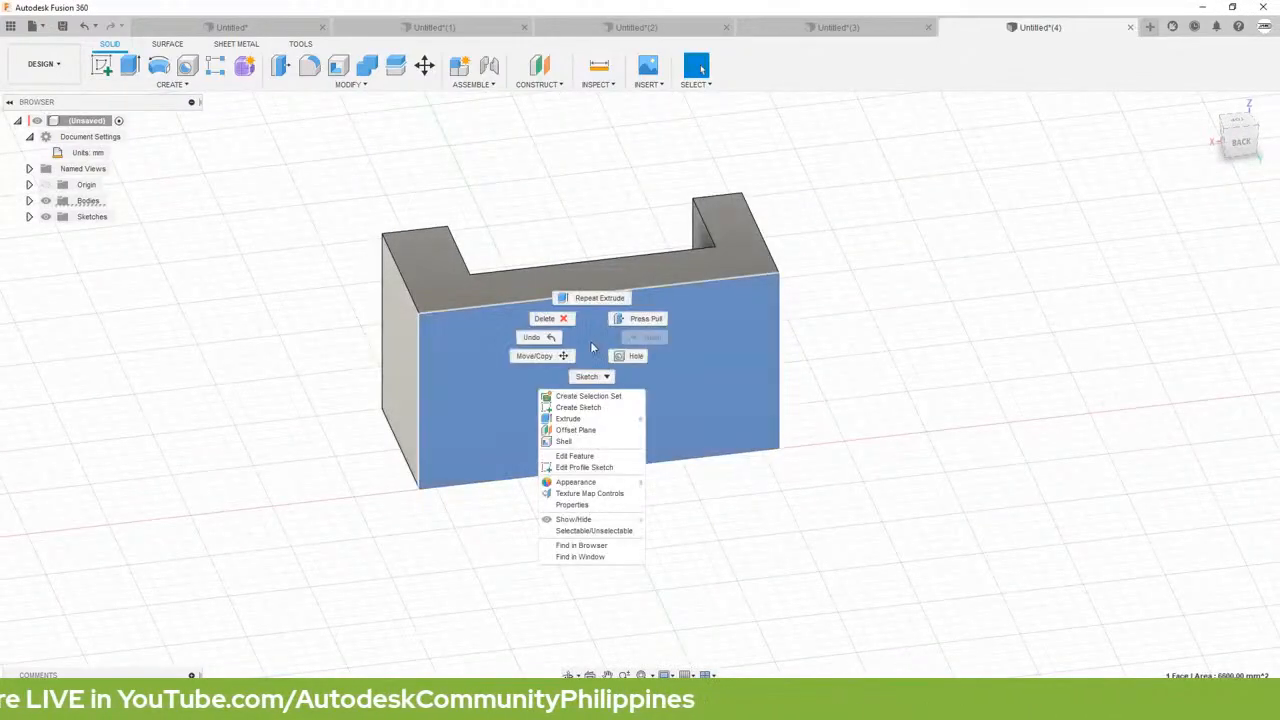
click(586, 410)
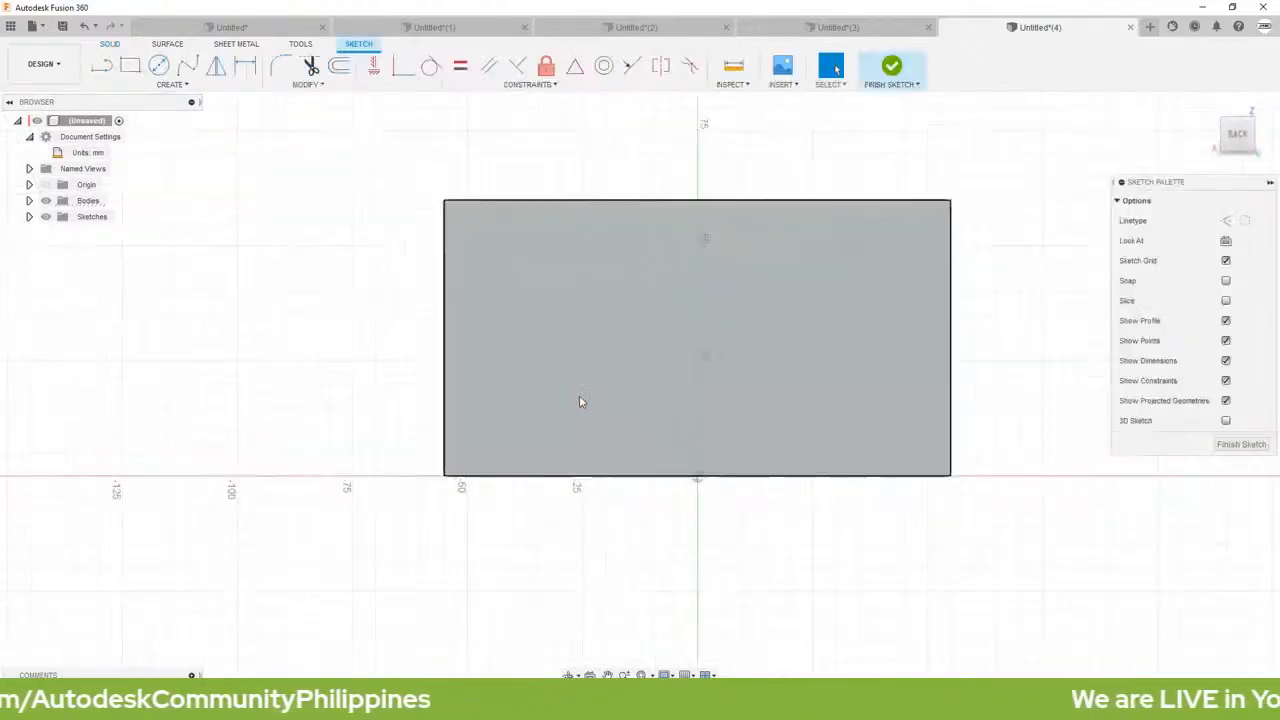
key(l)
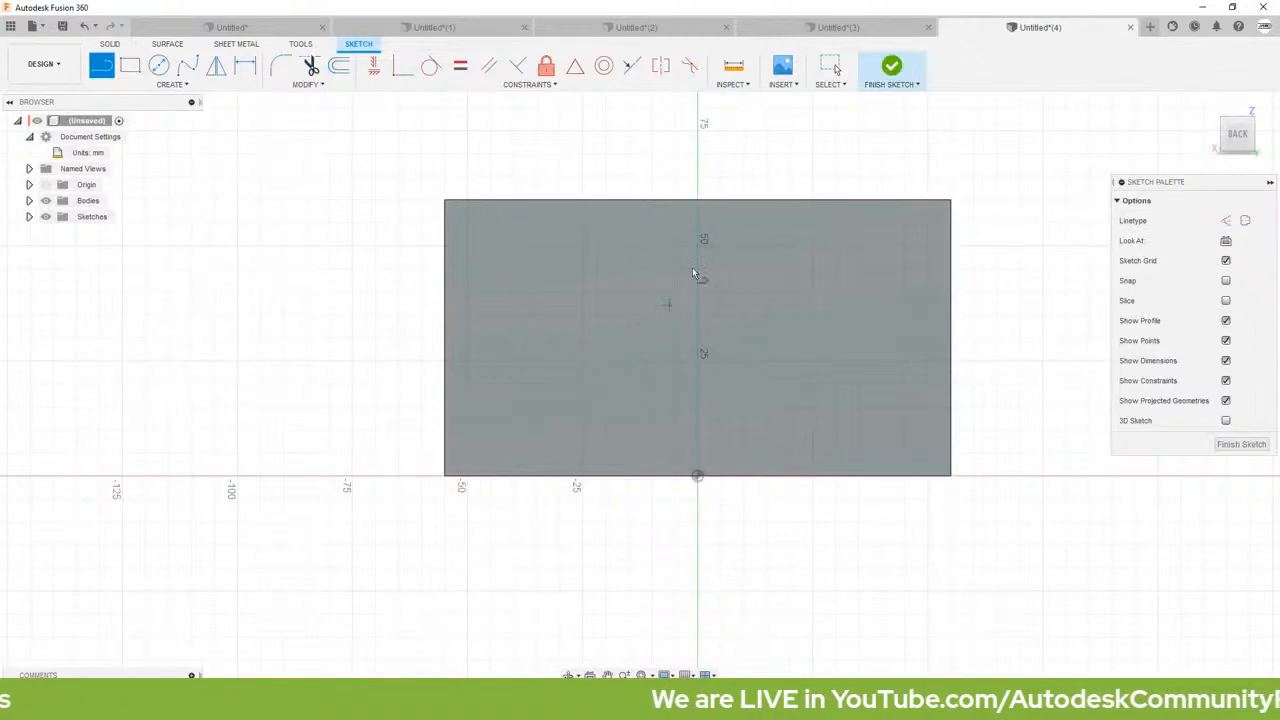
click(754, 200)
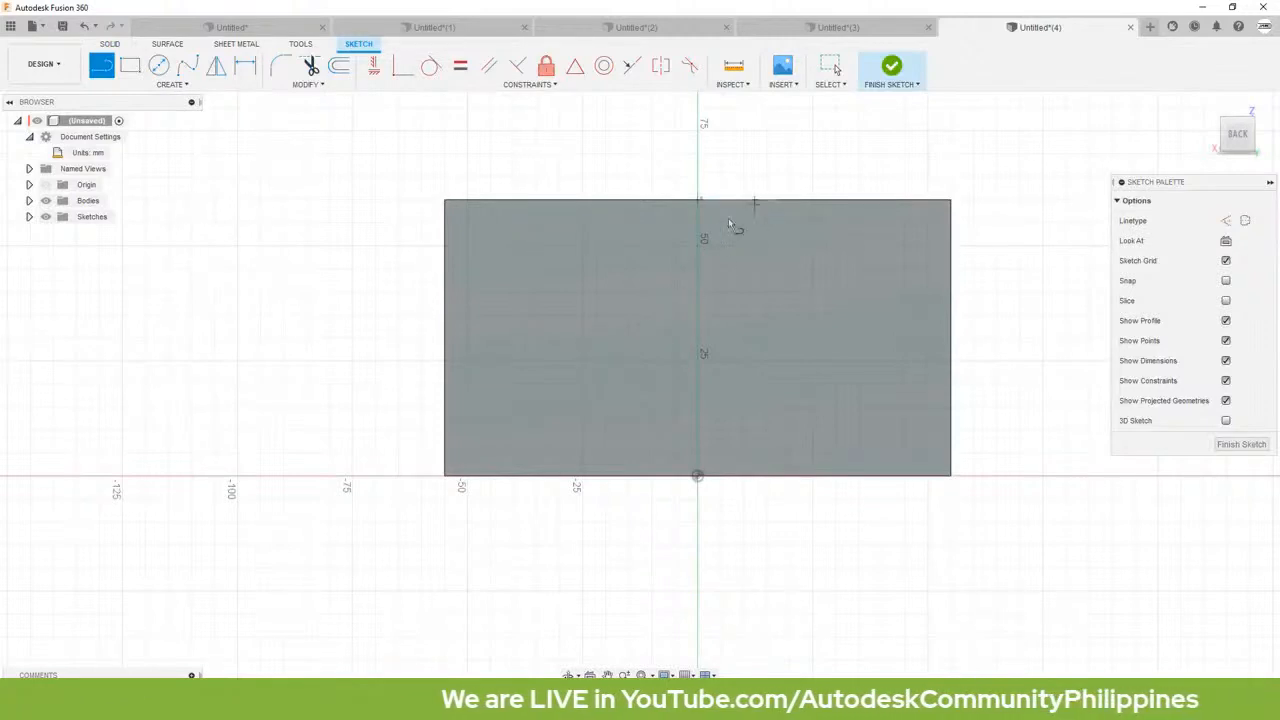
click(443, 408)
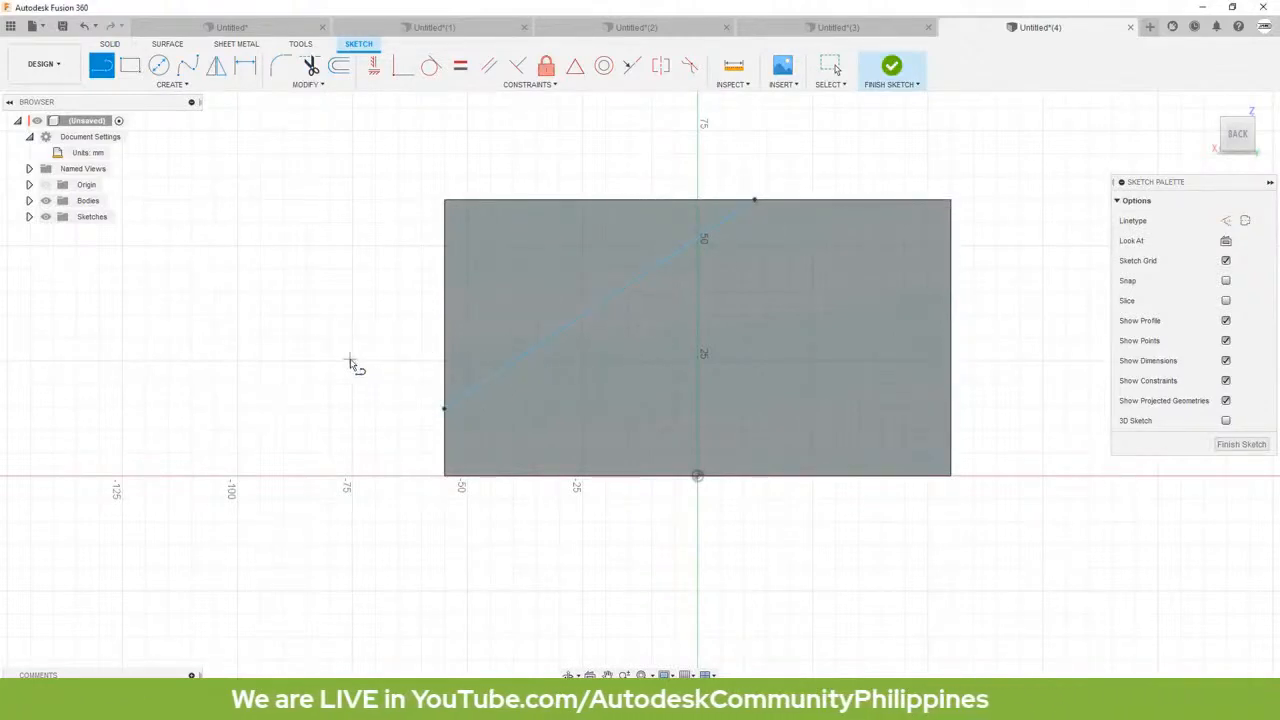
Step: Dimension the diagonal line's lower endpoint 15 mm above the block's base edge
key(d)
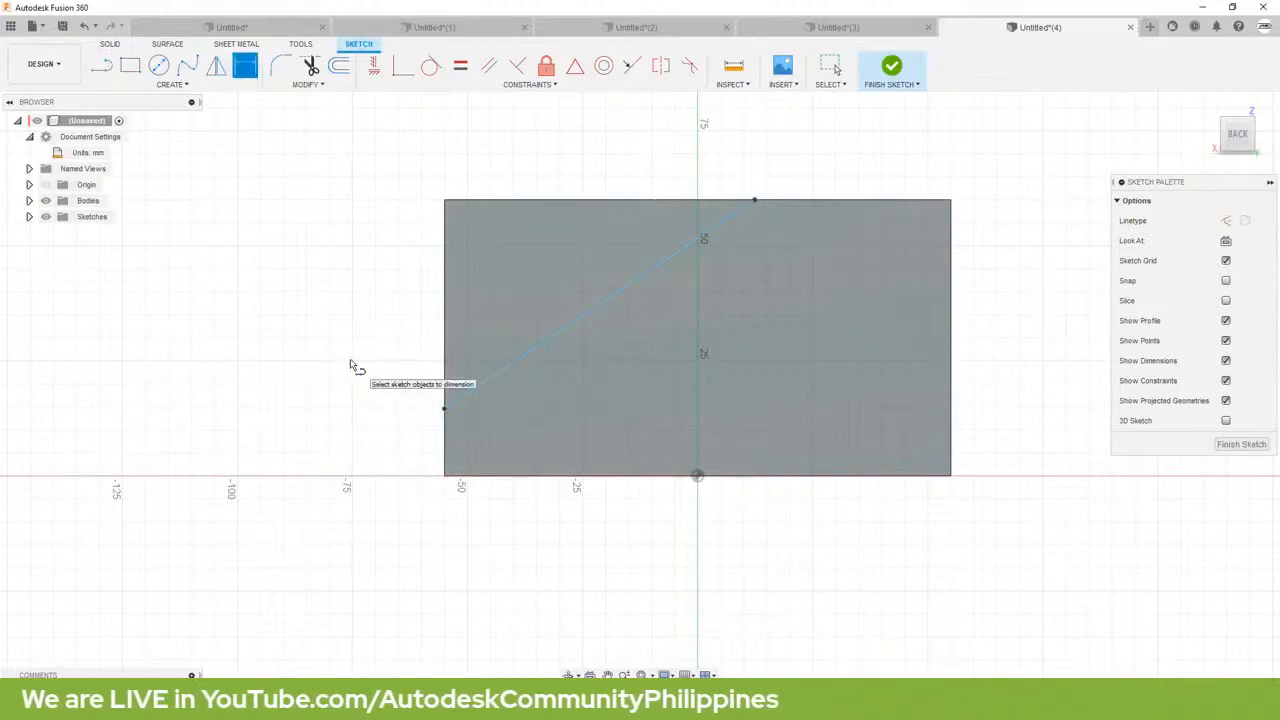
click(445, 409)
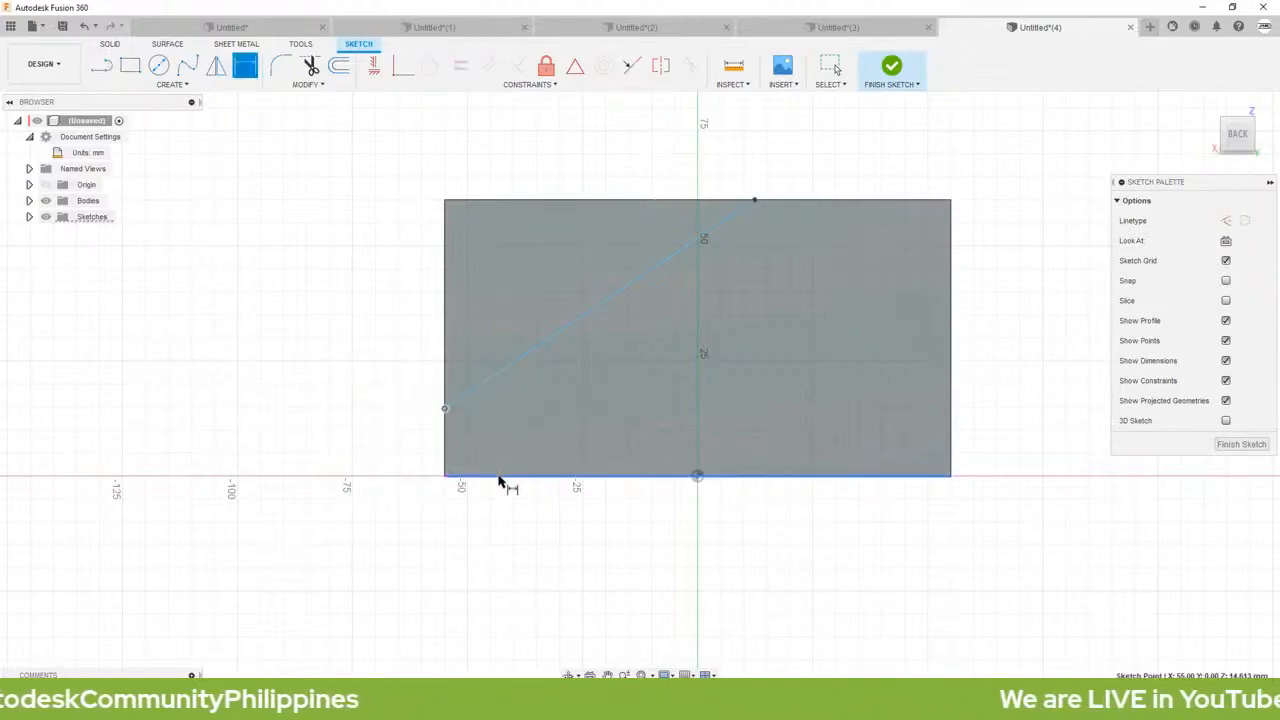
click(500, 482)
click(368, 446)
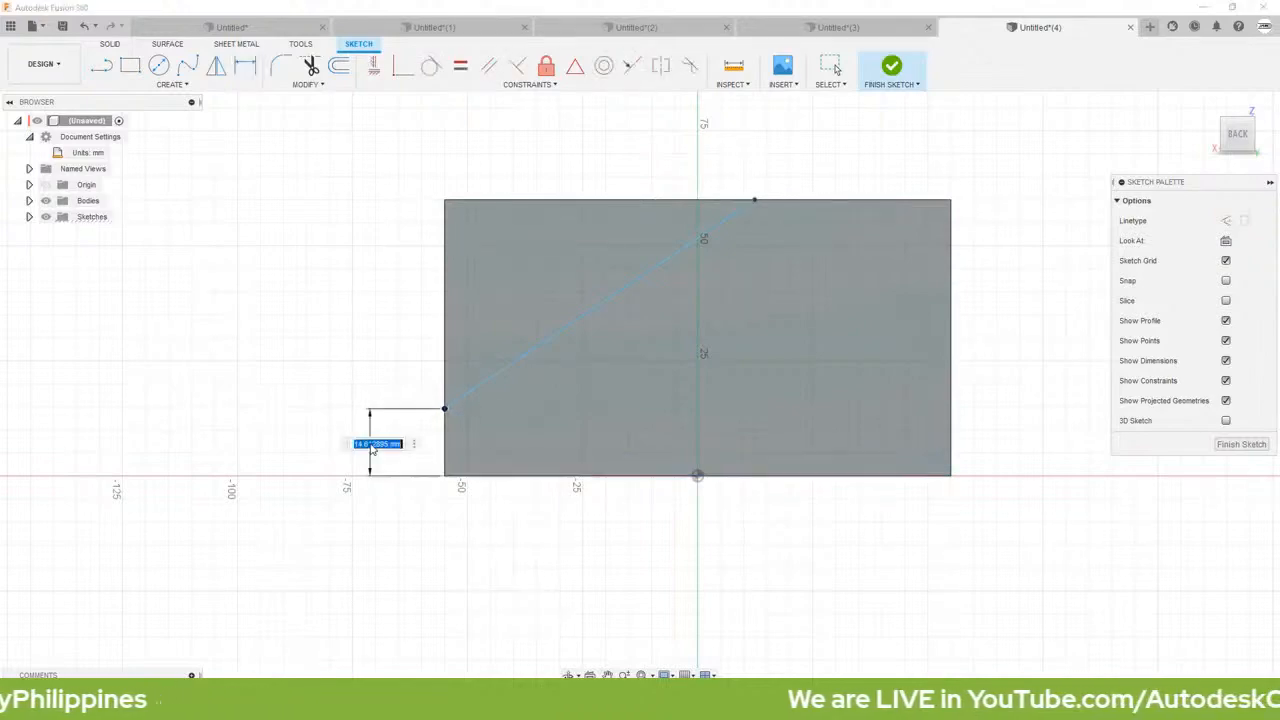
key(BackSpace)
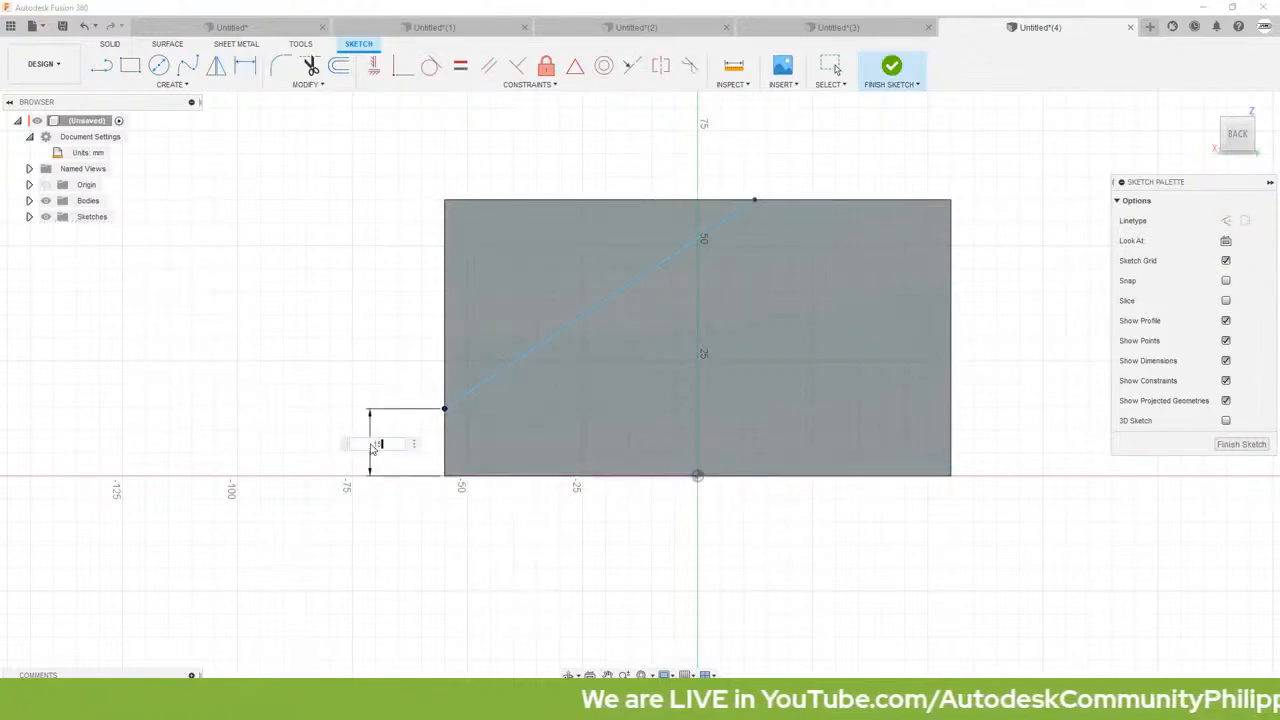
text(15)
key(Return)
Step: Dimension the diagonal line's upper endpoint 40 mm from the block's far vertical edge
click(755, 201)
click(951, 236)
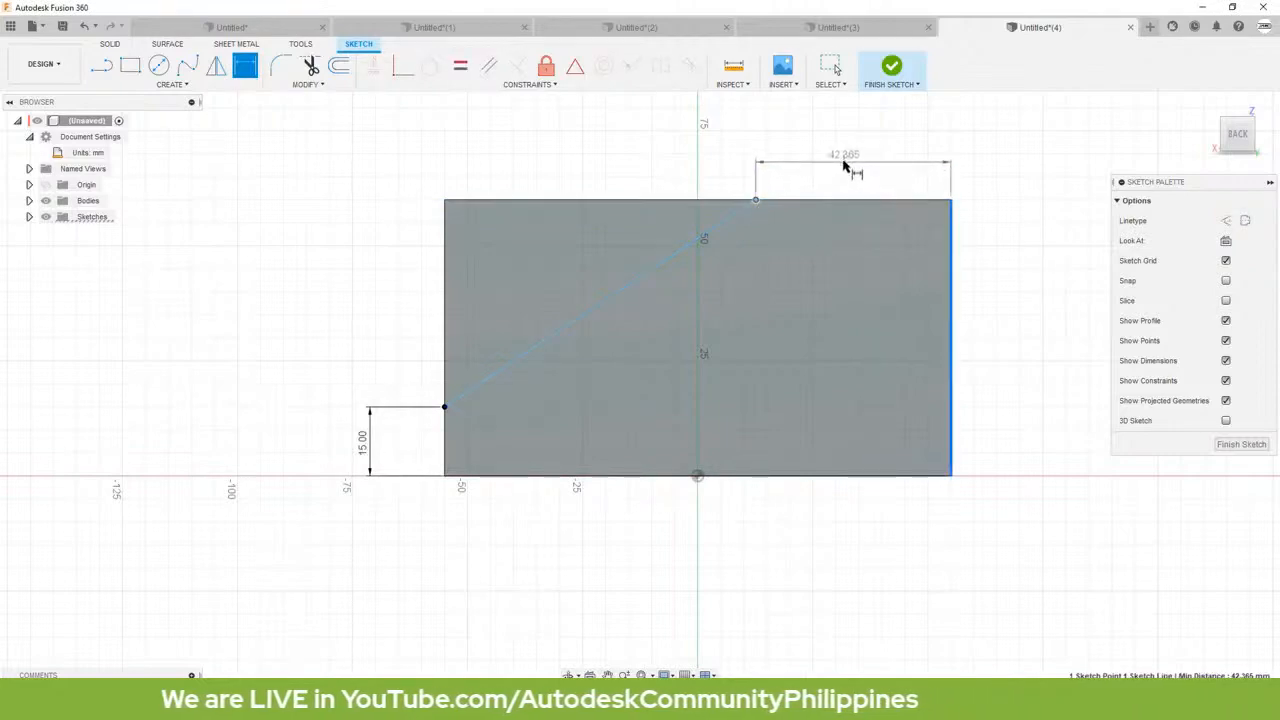
click(843, 160)
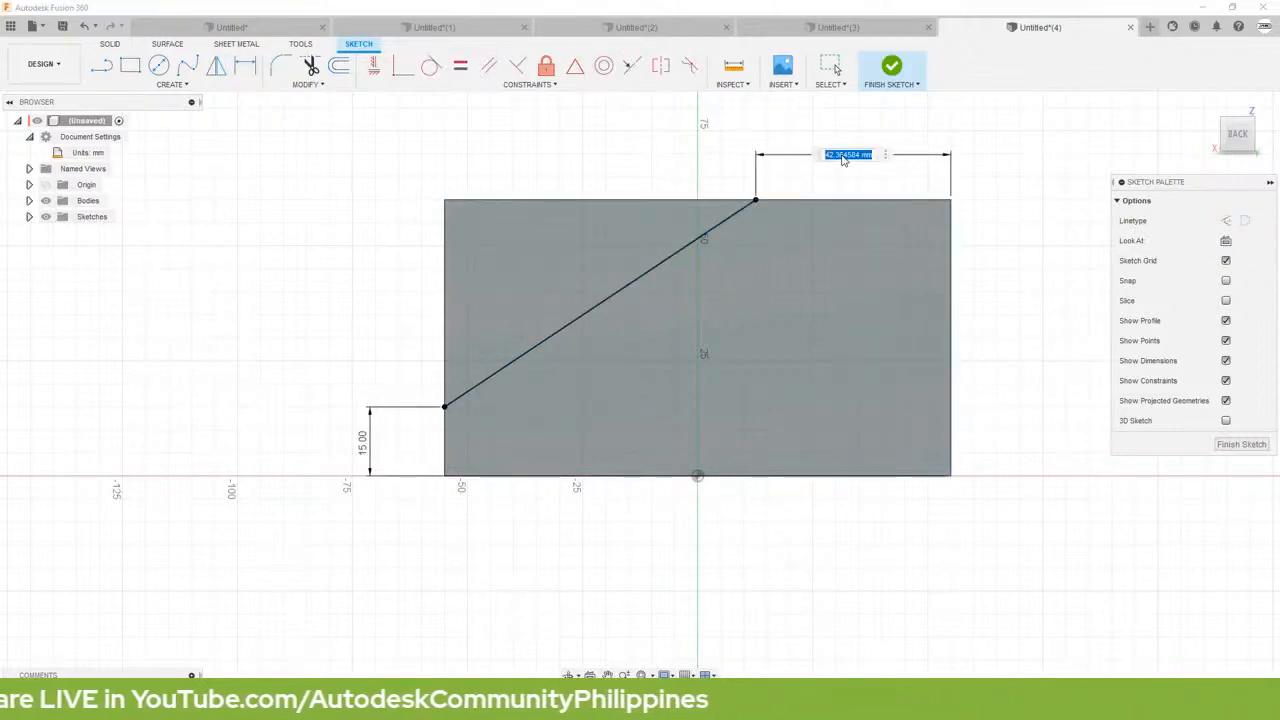
text(40)
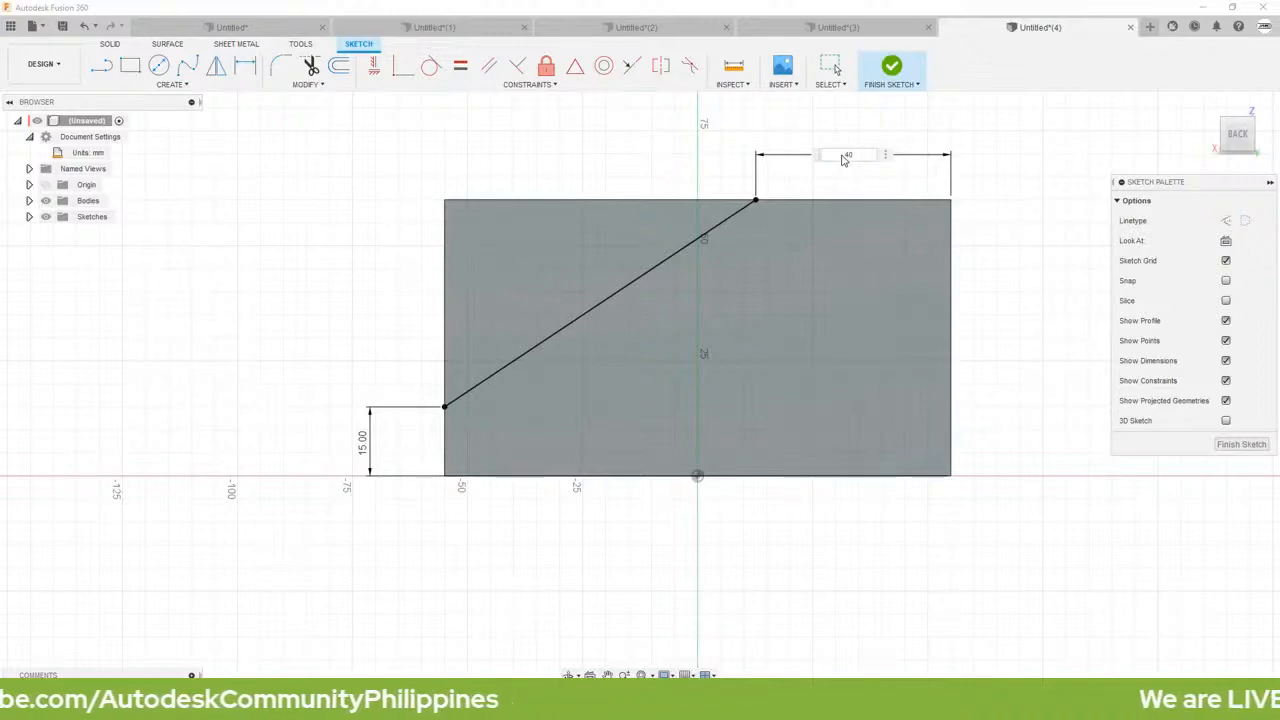
key(Return)
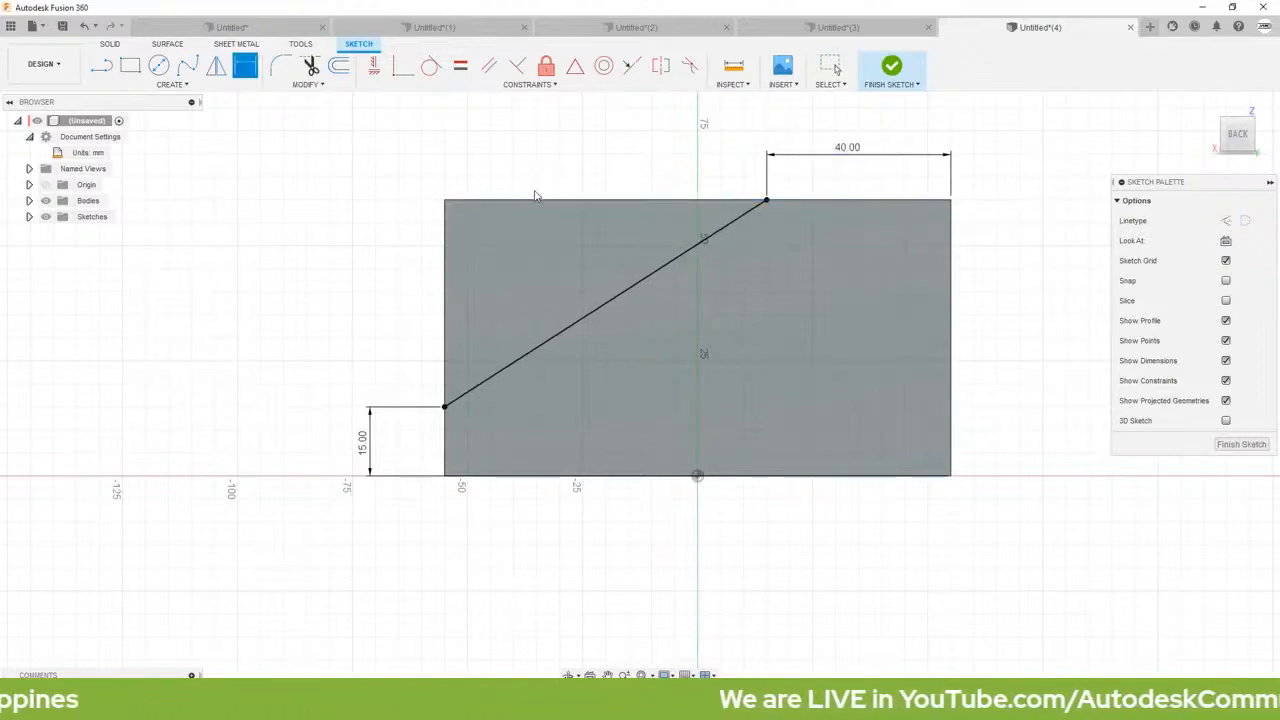
key(Escape)
Step: Extrude the triangular profile above the diagonal as a cut, with its extent set To Object at the leg's front end face
click(529, 248)
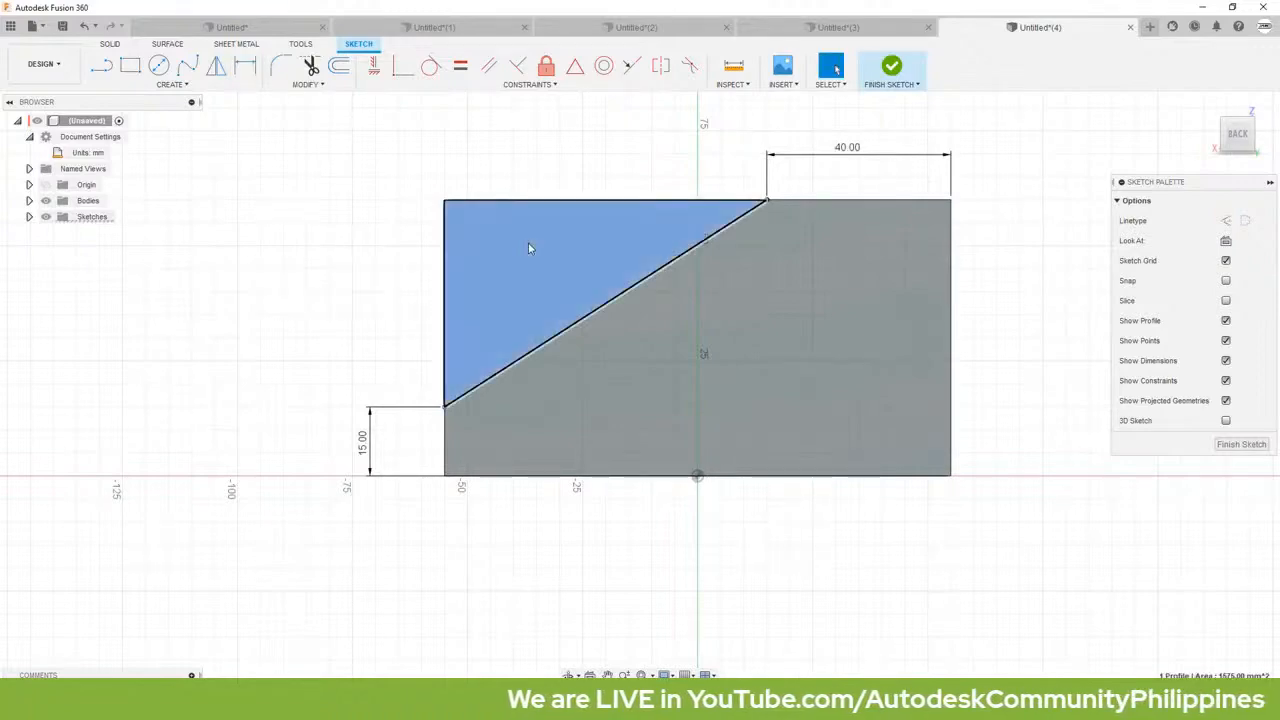
key(e)
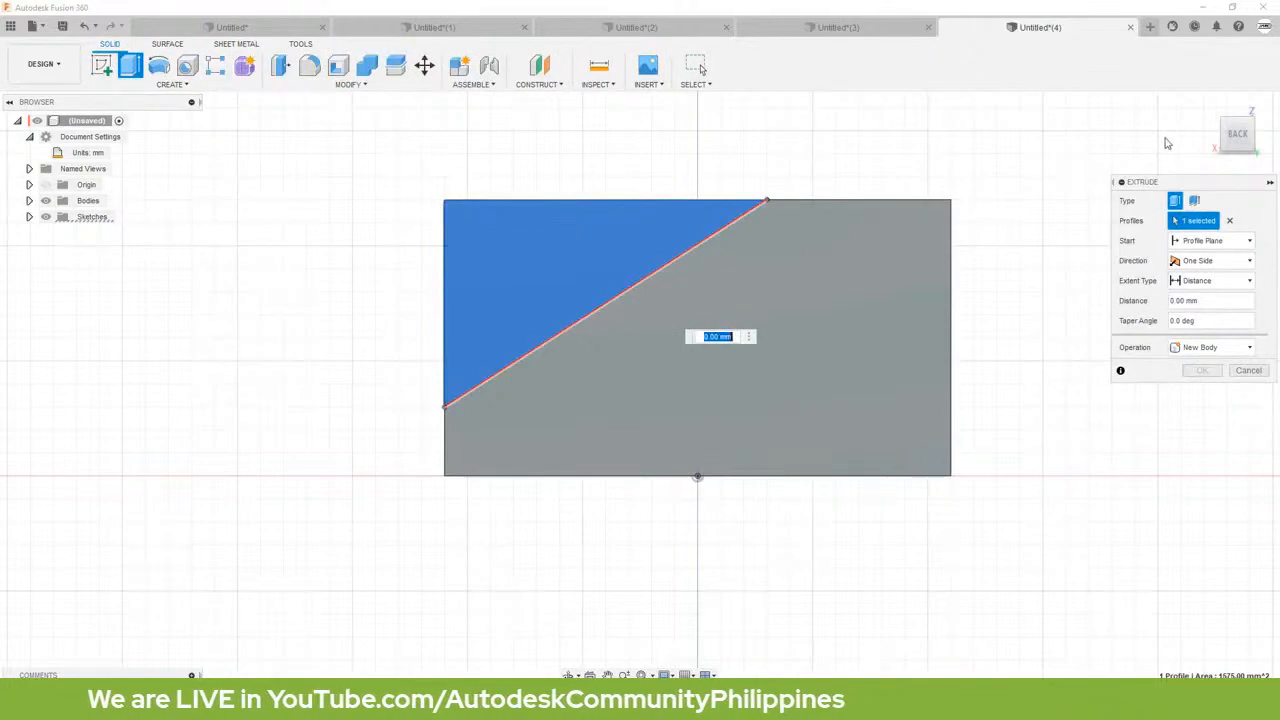
click(1209, 110)
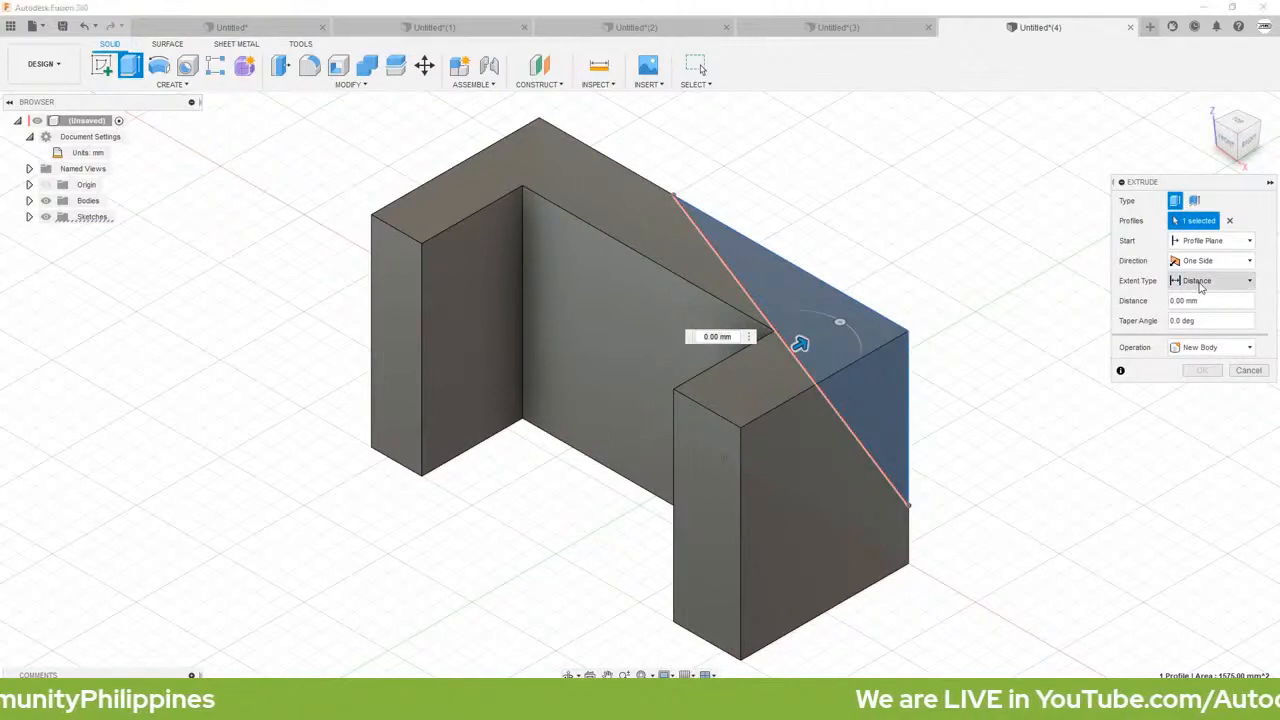
click(1201, 284)
click(1200, 310)
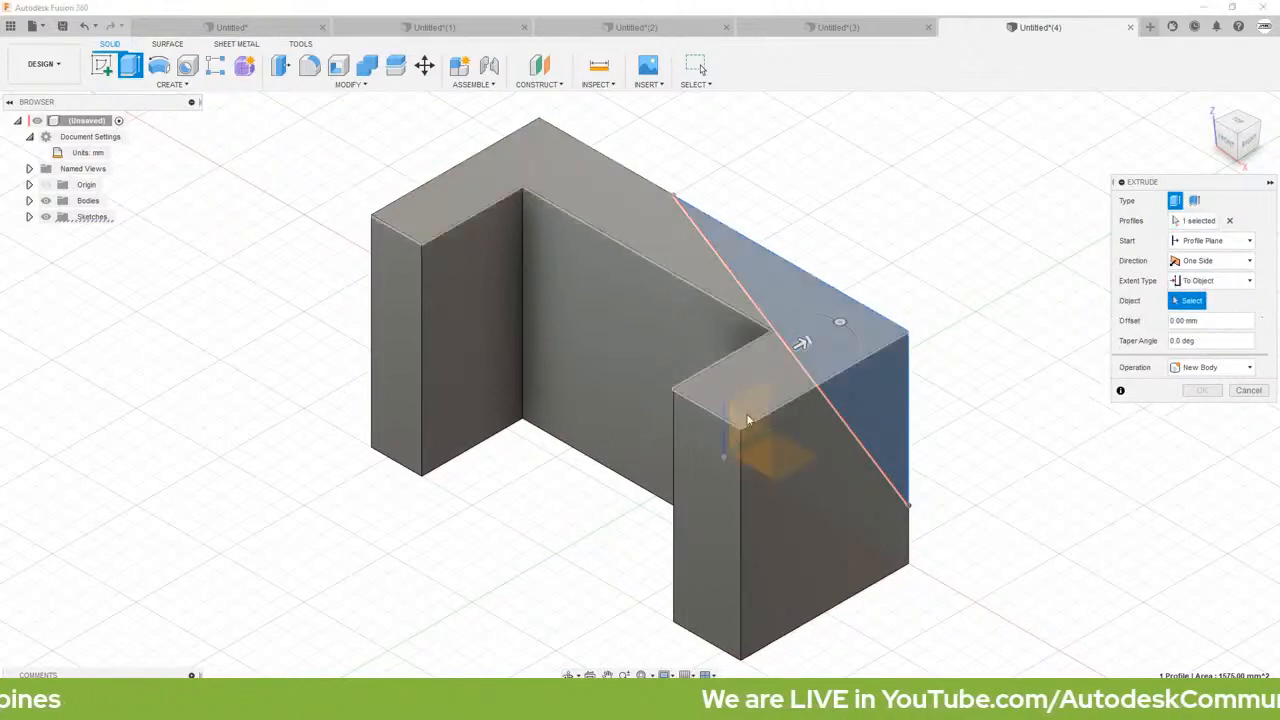
click(711, 471)
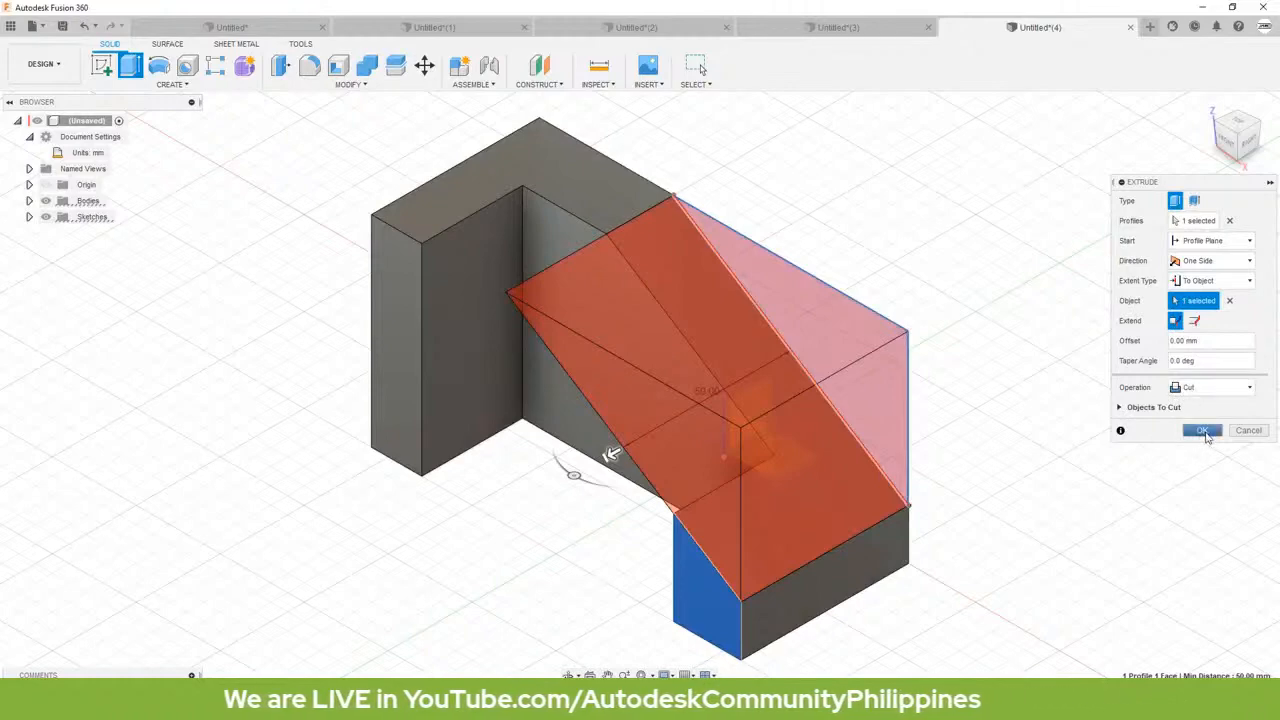
click(1204, 433)
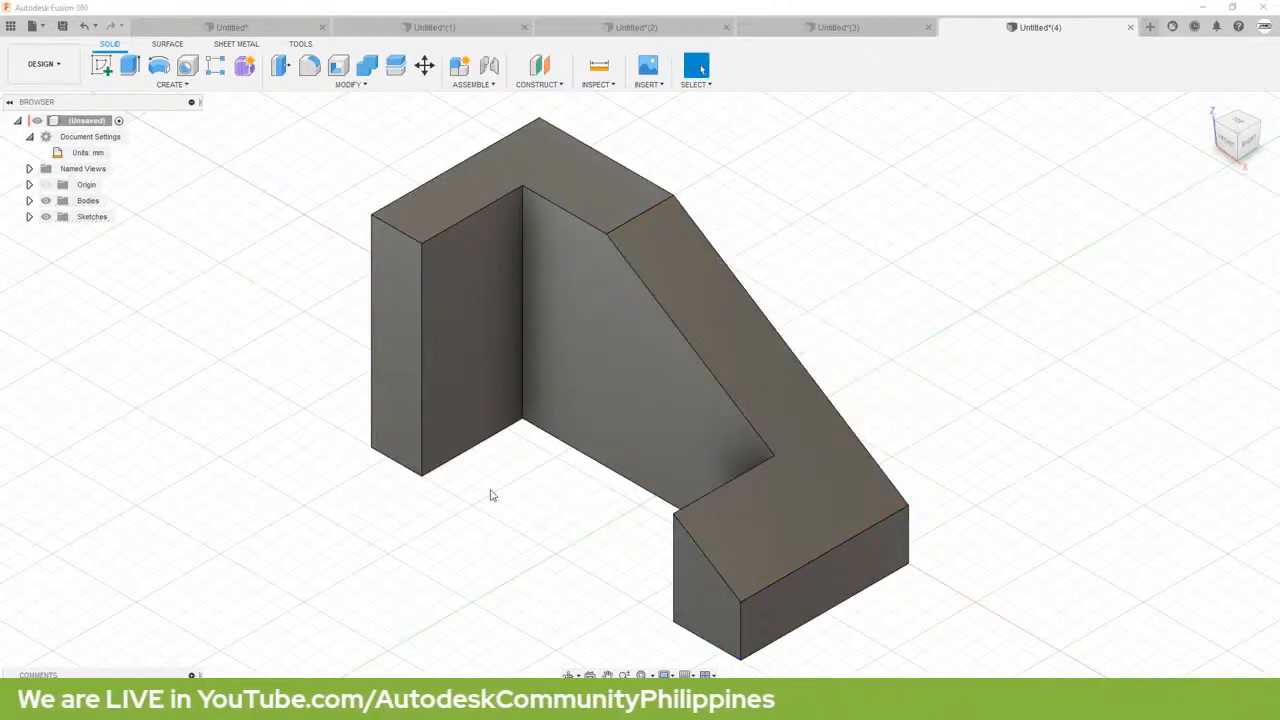
Step: Start a sketch on the outer side face of the uncut leg and draw a diagonal line from its top edge to its front edge
shift+middle_drag(523, 497, 598, 513)
right_click(597, 511)
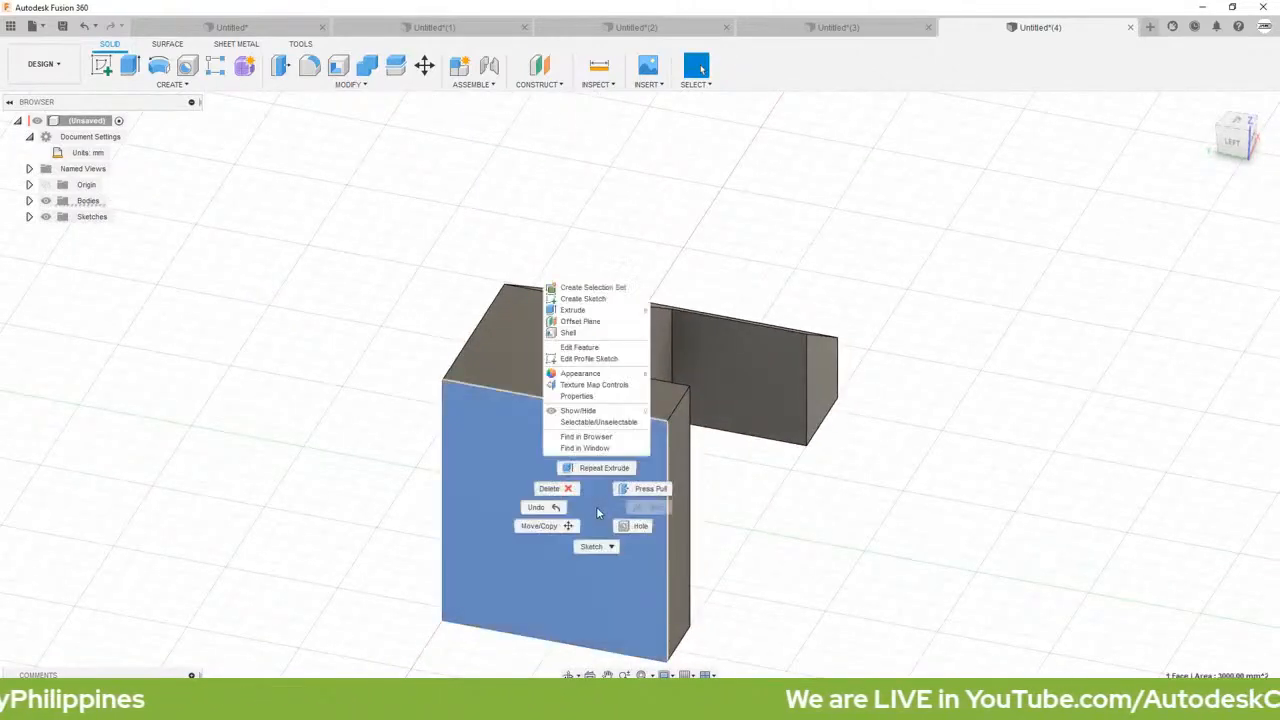
click(564, 302)
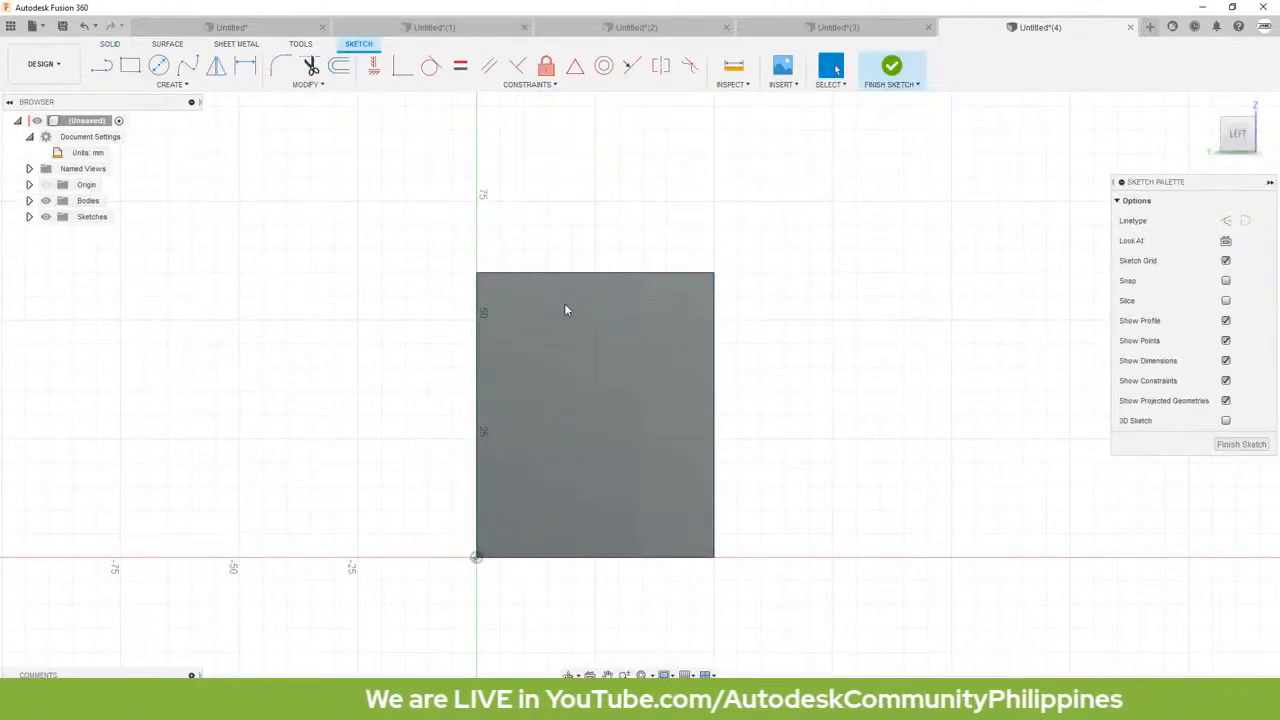
key(l)
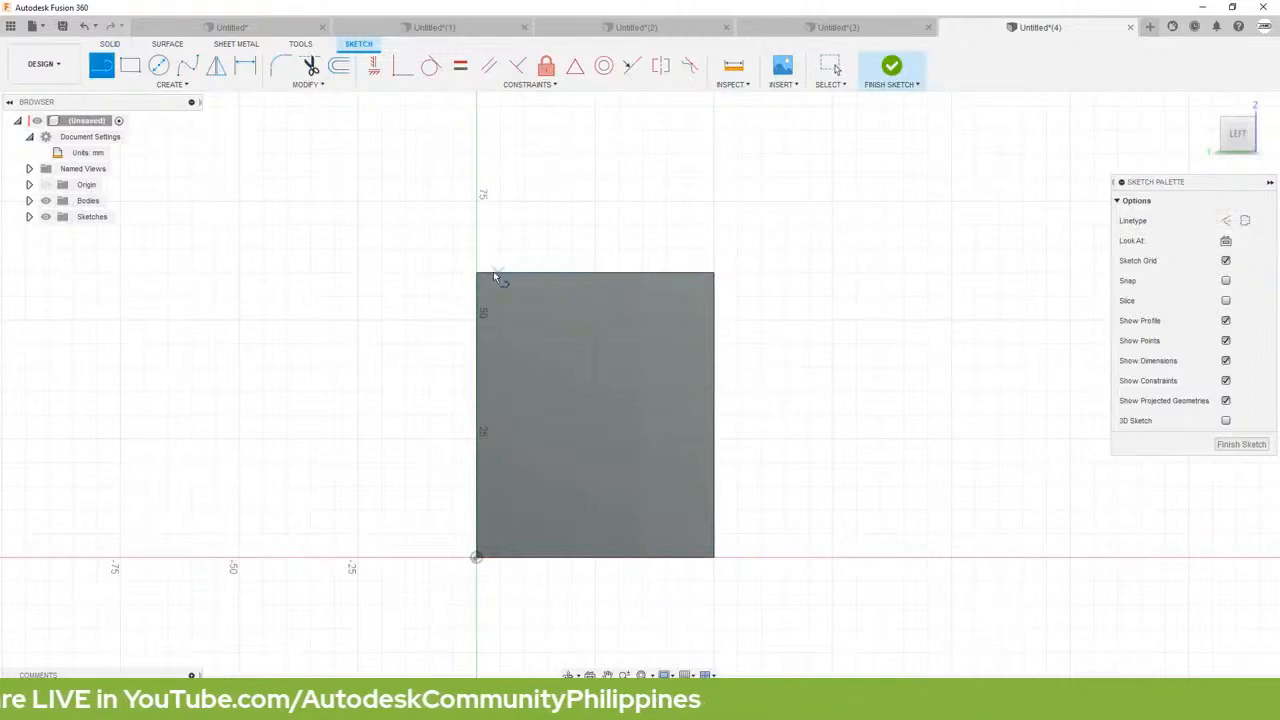
click(568, 274)
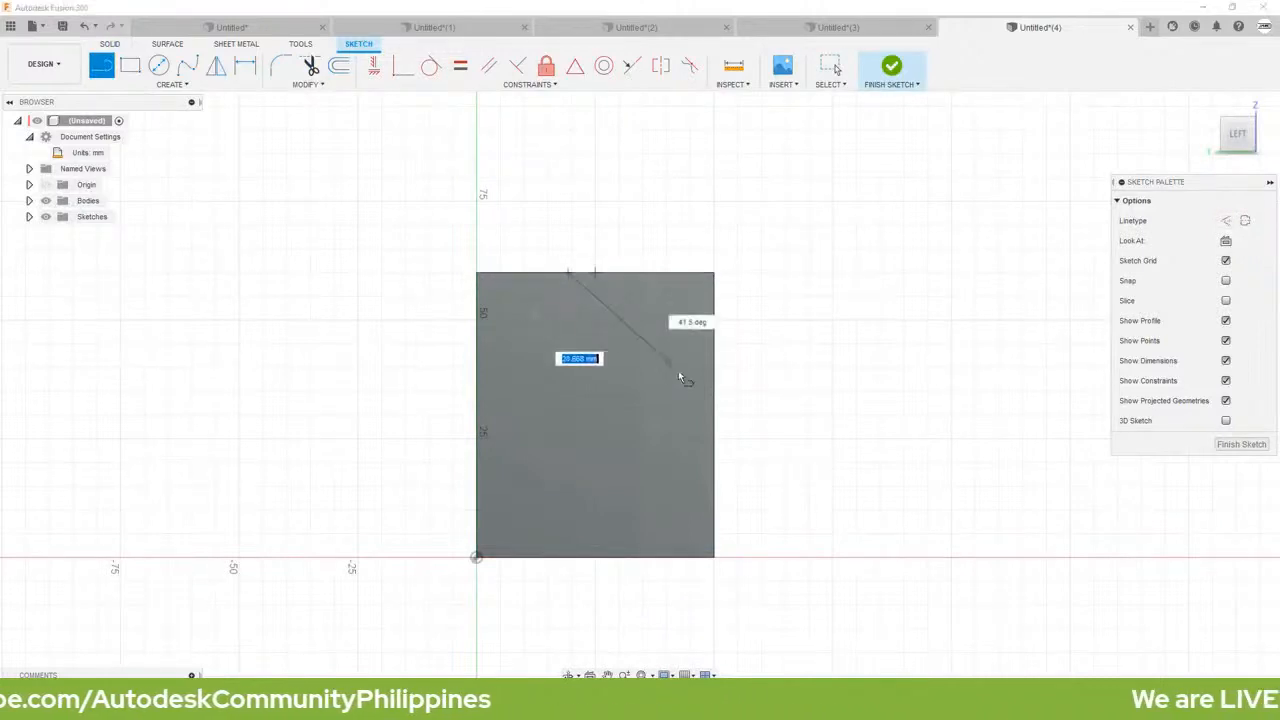
double_click(714, 401)
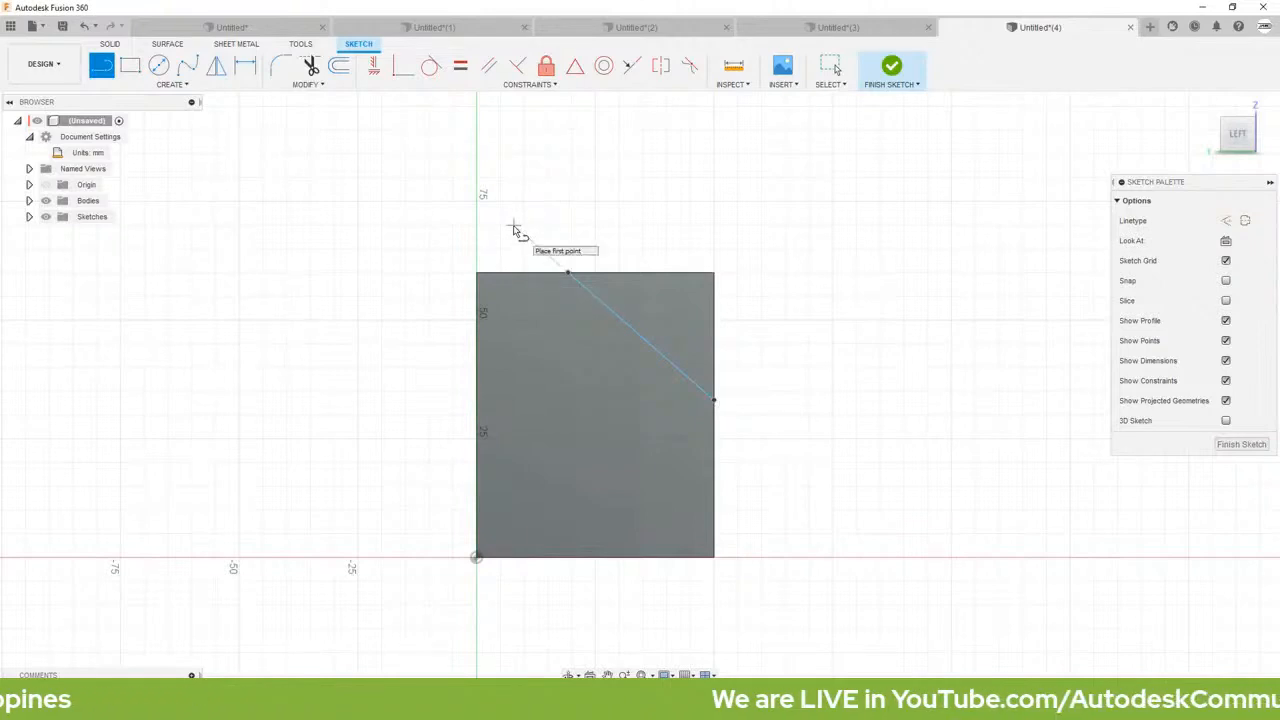
Step: Dimension the diagonal line's upper endpoint 30 mm from the face's back vertical edge
key(d)
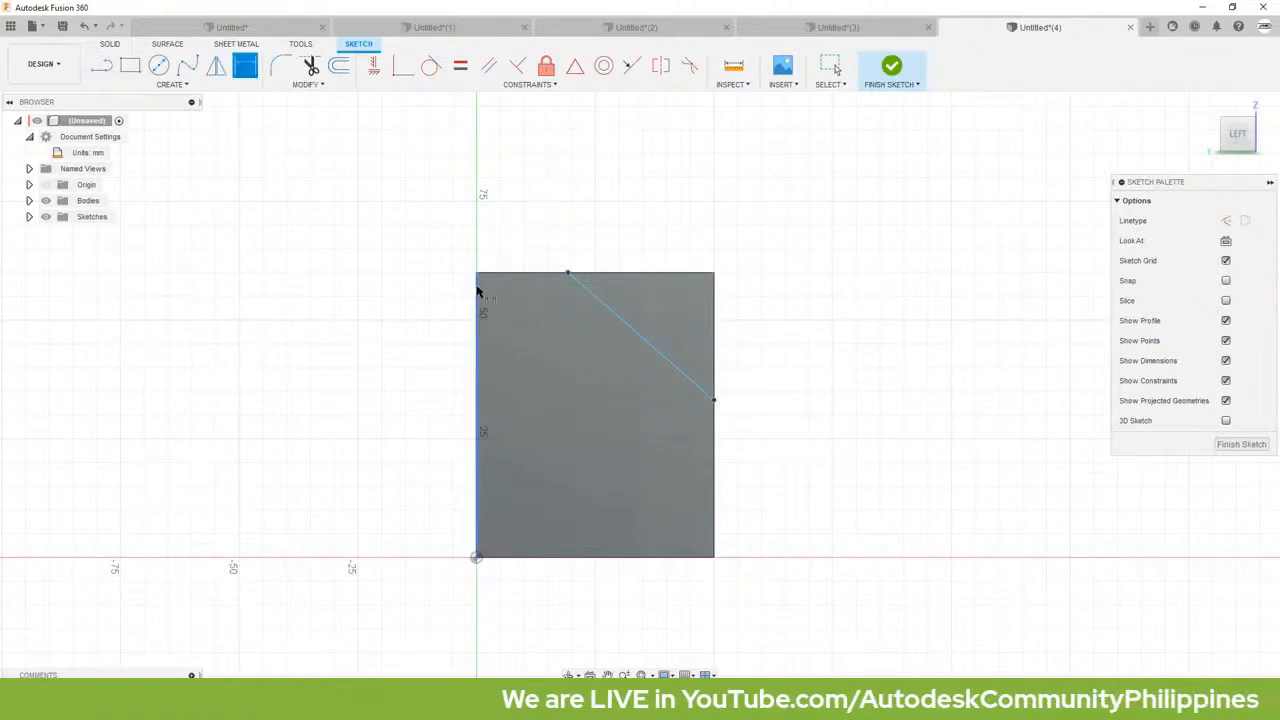
click(477, 290)
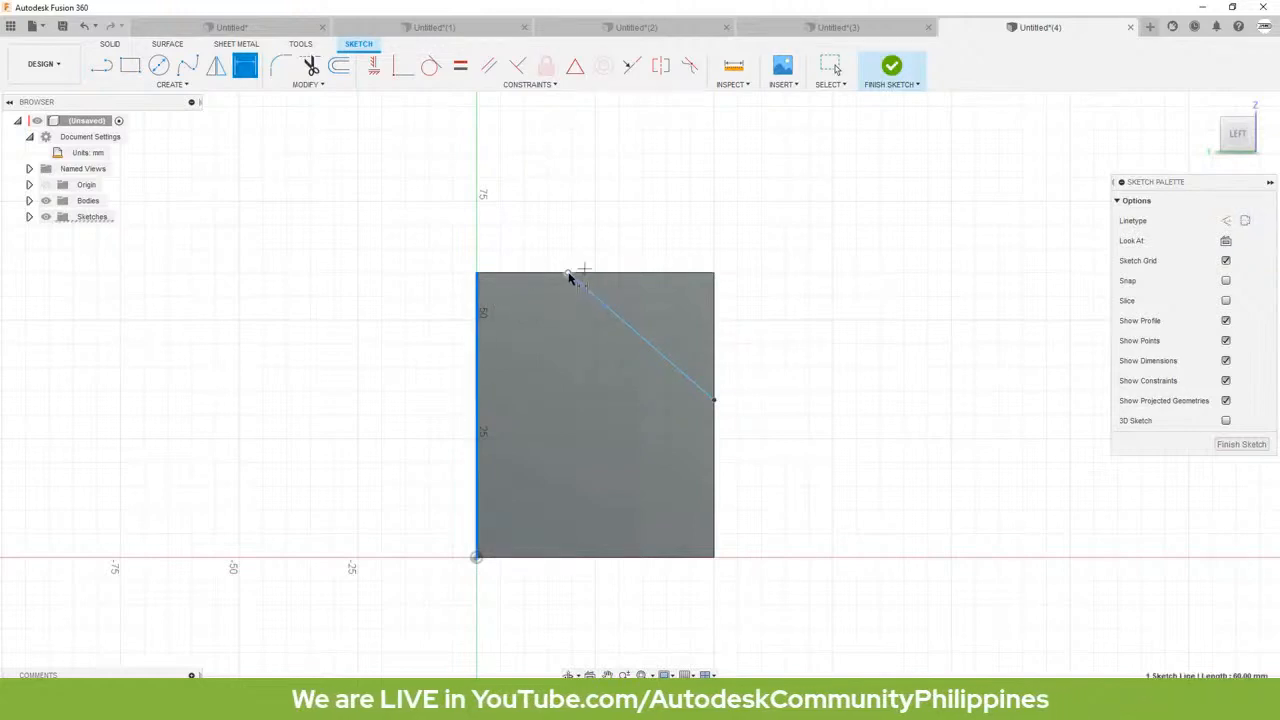
click(567, 272)
click(532, 240)
key(BackSpace)
text(30)
key(Return)
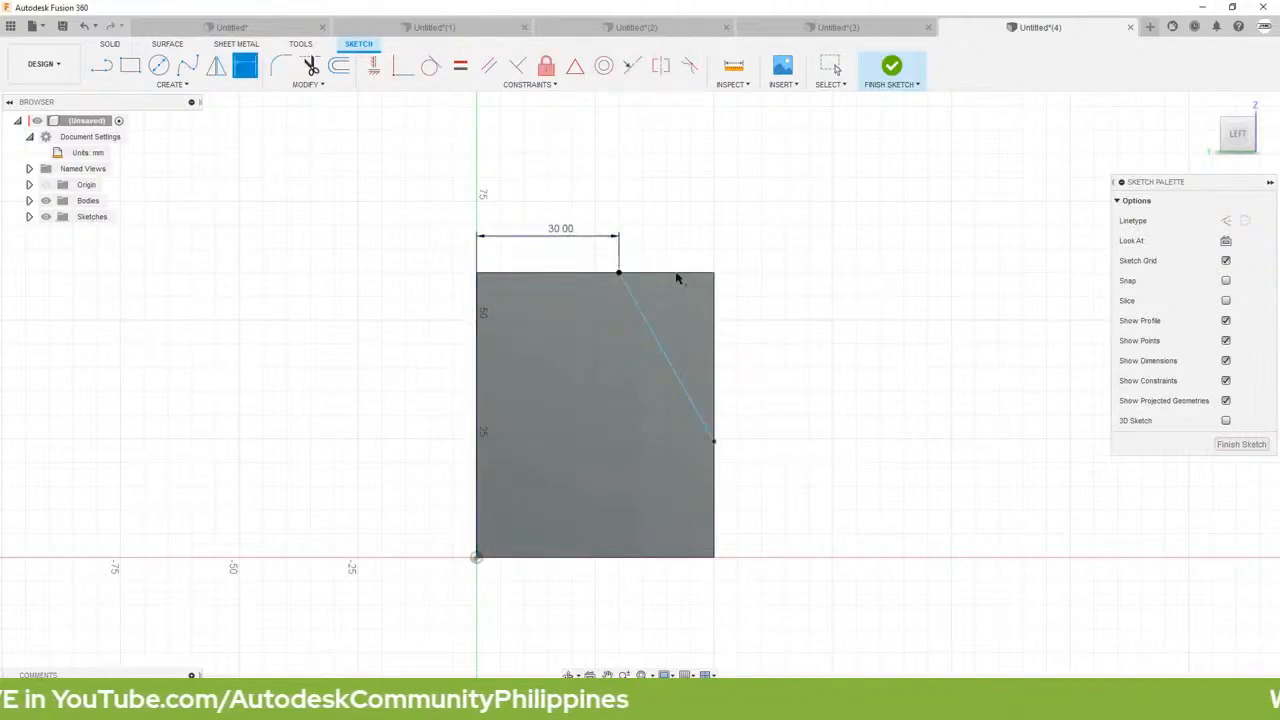
Step: Set the vertical distance between the diagonal line's two endpoints to 10 mm
click(620, 274)
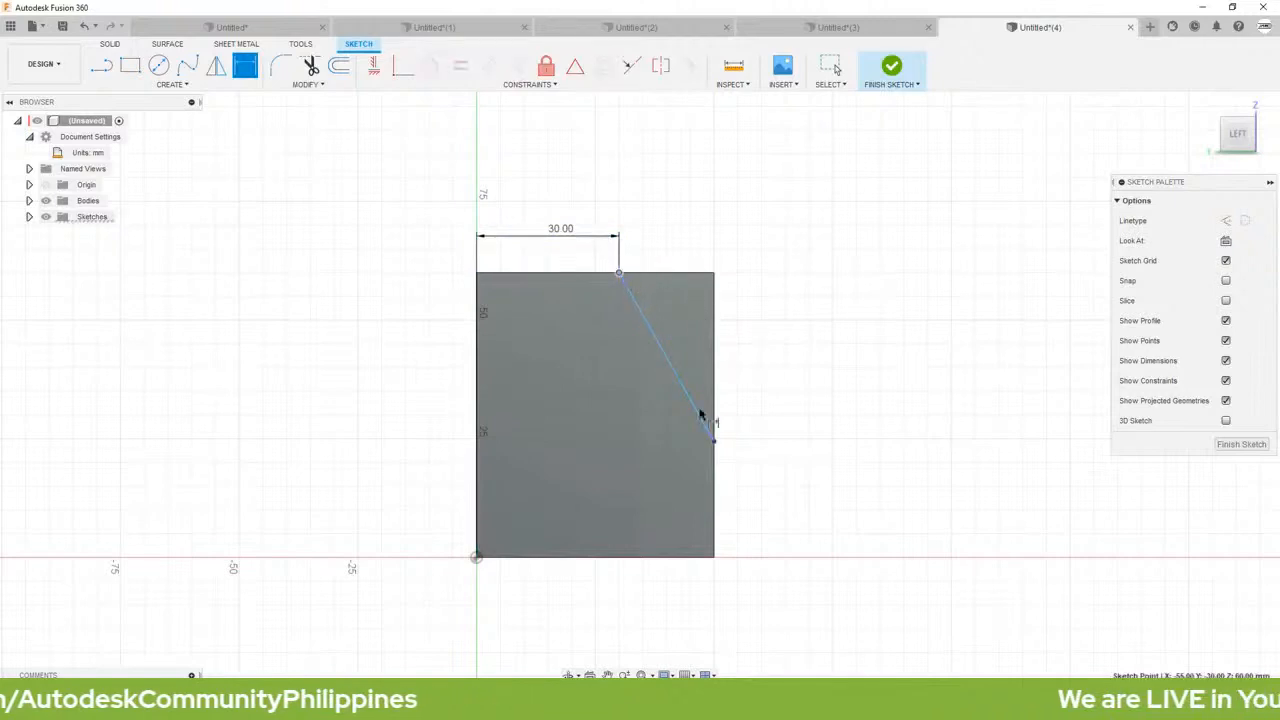
click(713, 441)
click(746, 344)
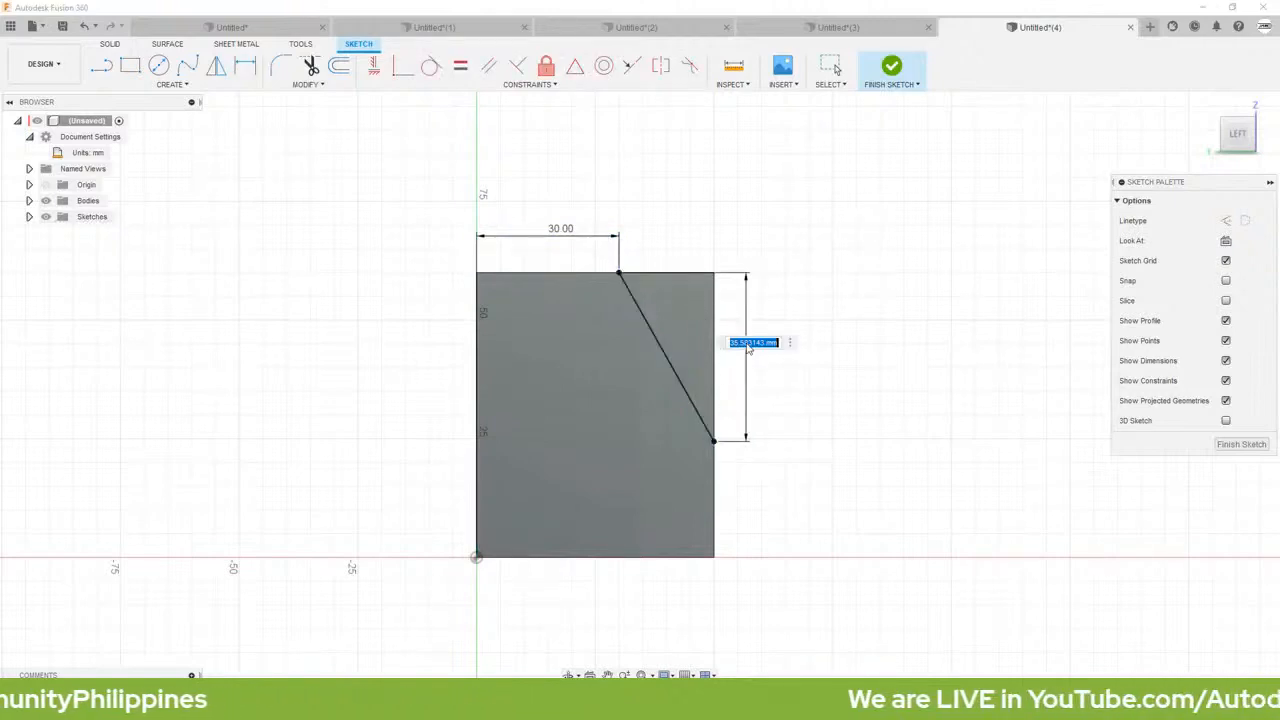
key(BackSpace)
text(1)
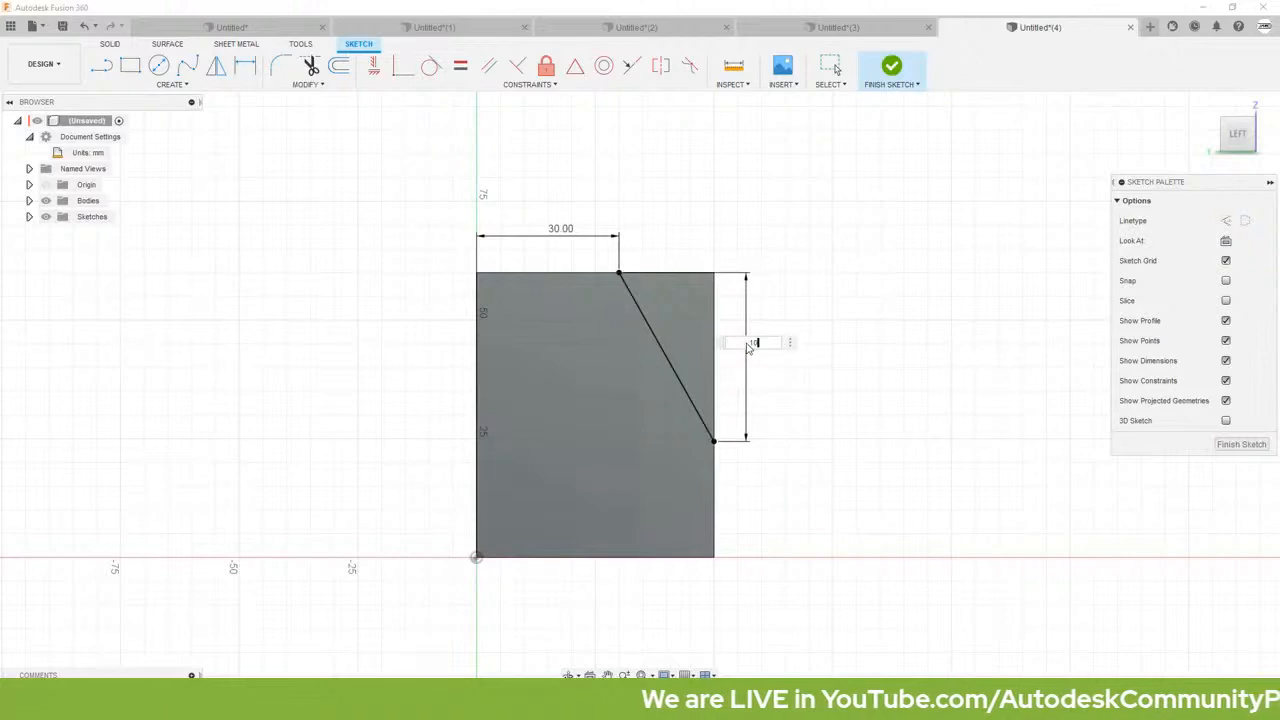
text(0)
key(Return)
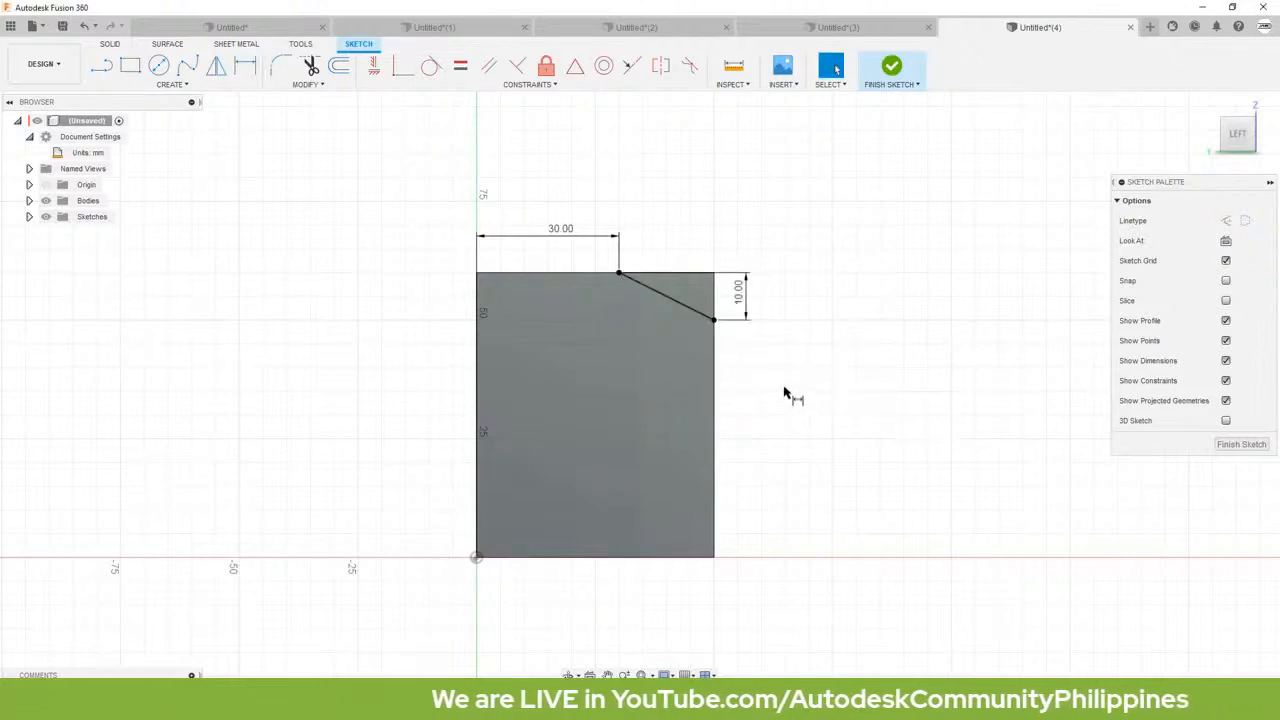
Step: Extrude the small triangular corner profile as a cut, with its extent set To Object at the leg's inner face
click(687, 300)
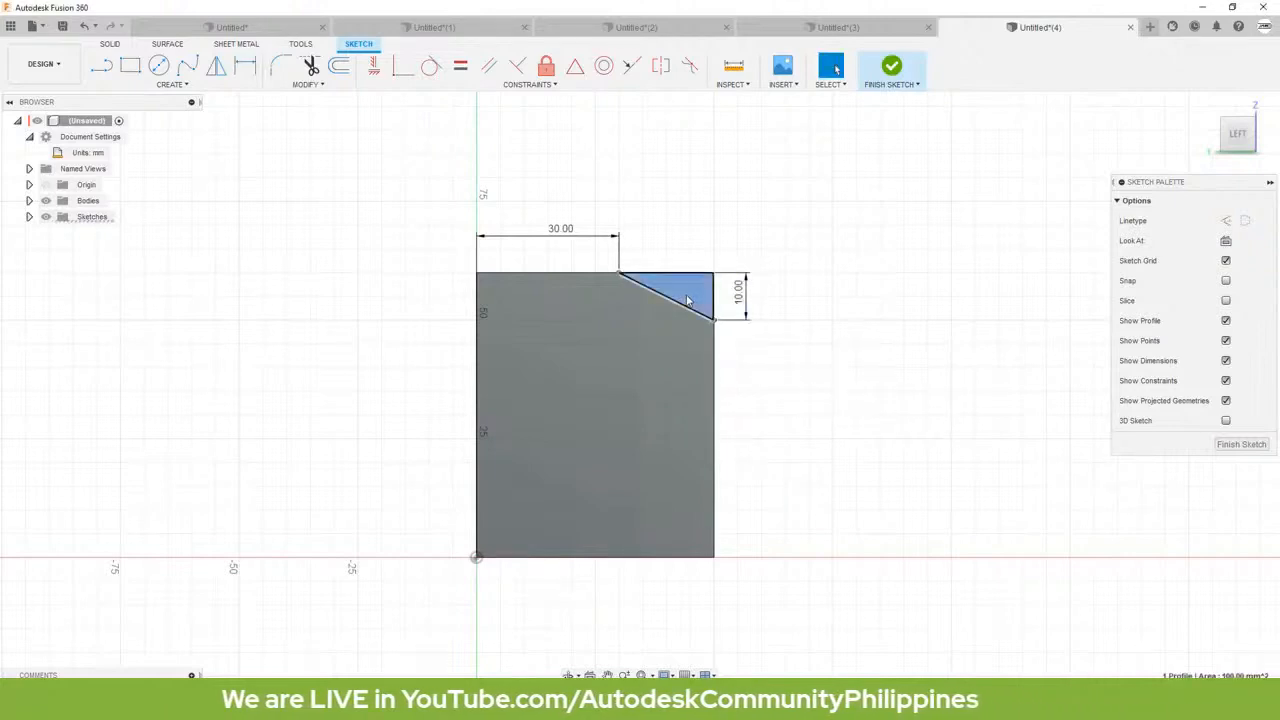
key(e)
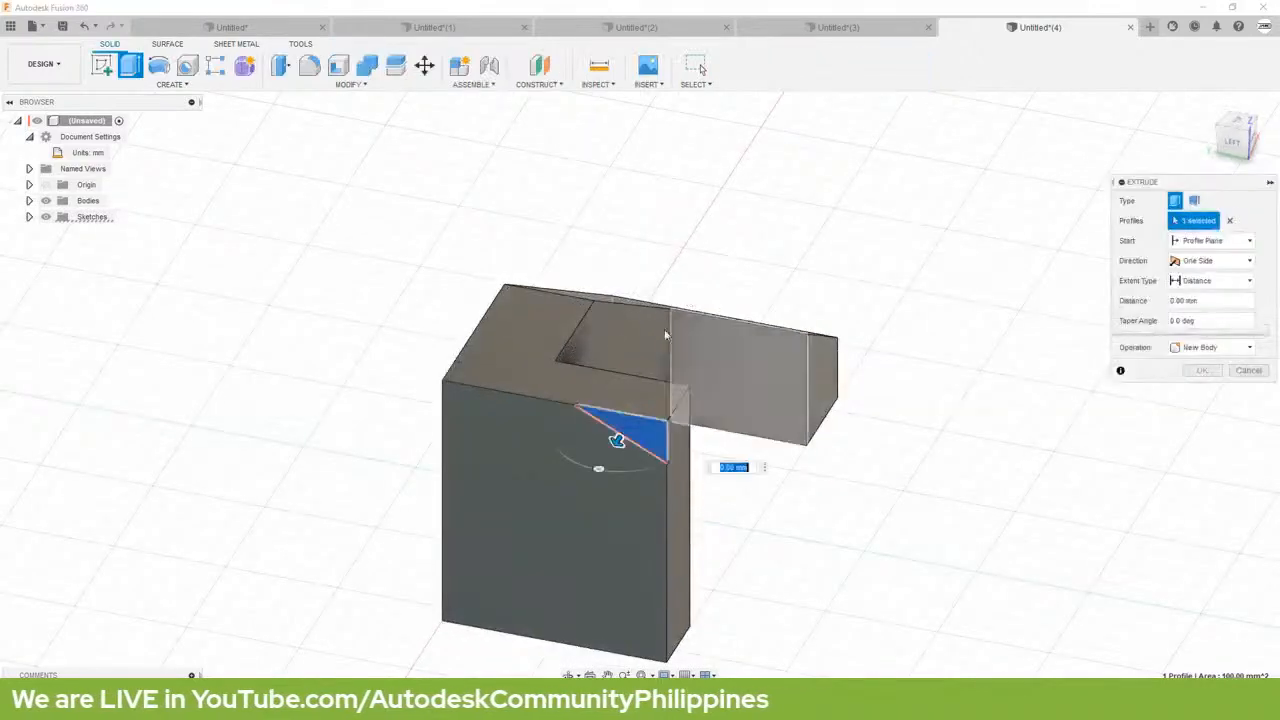
click(1187, 285)
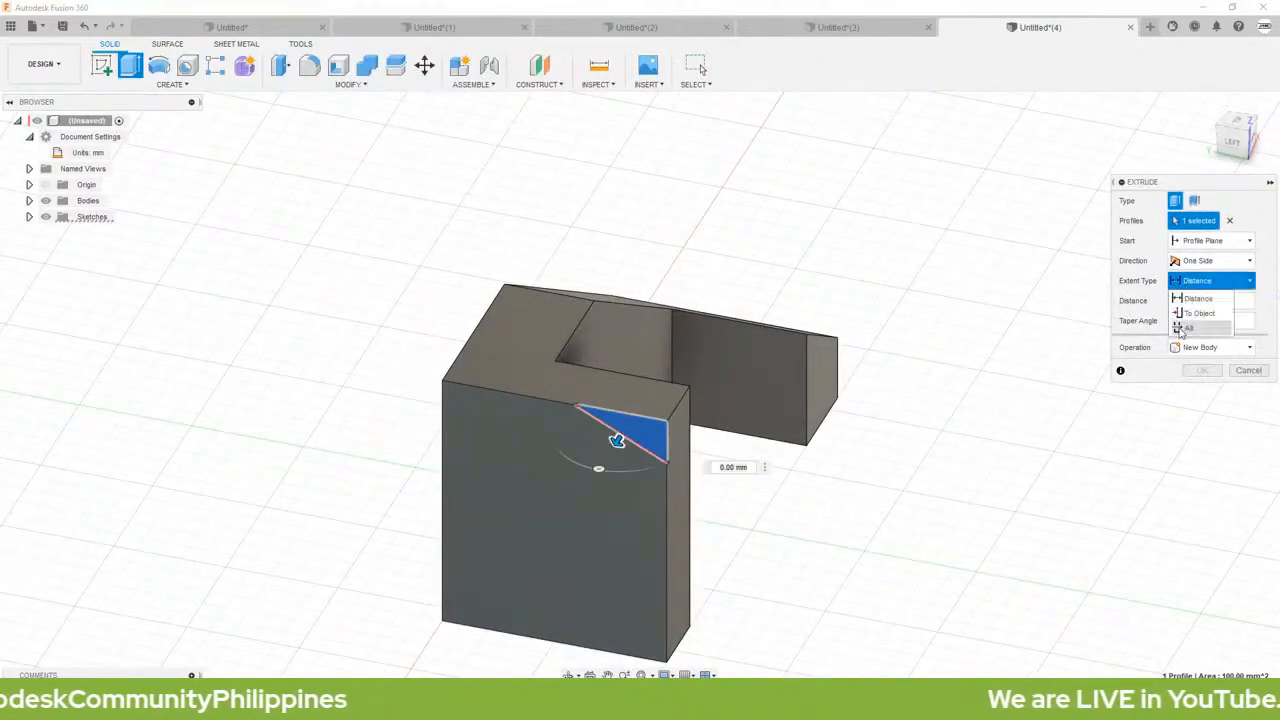
click(1190, 315)
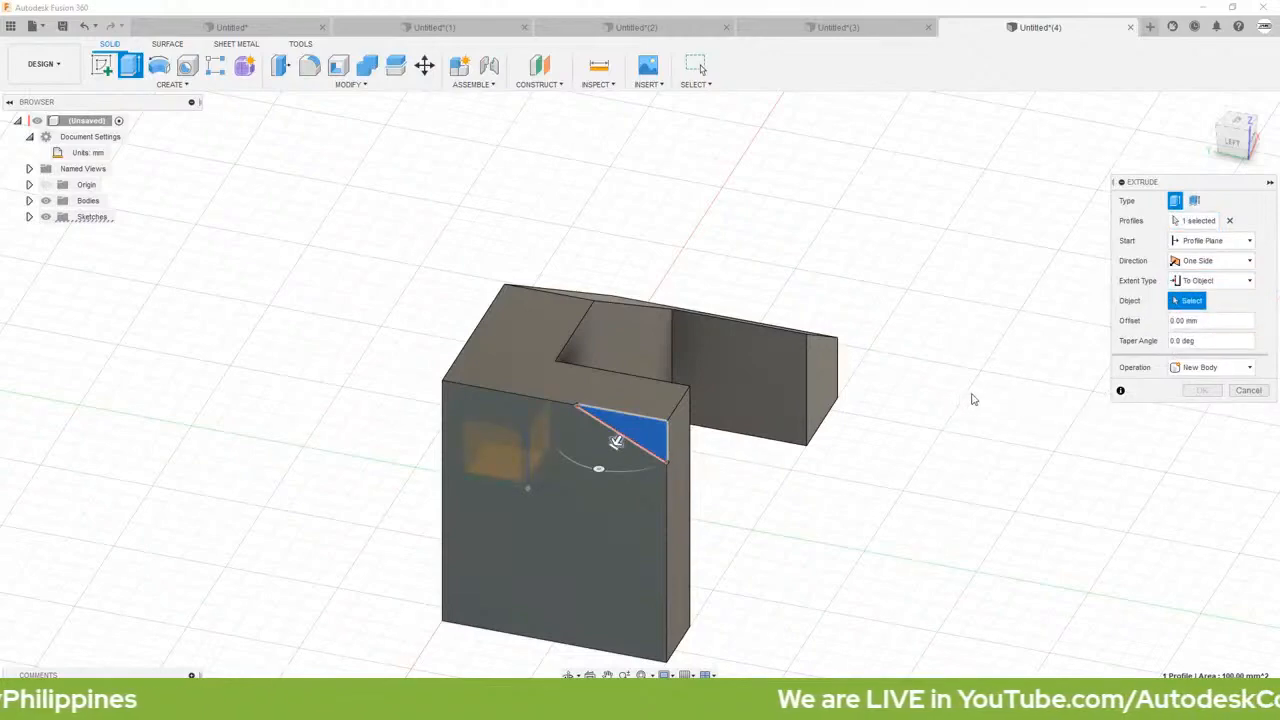
shift+middle_drag(971, 397, 820, 394)
click(473, 253)
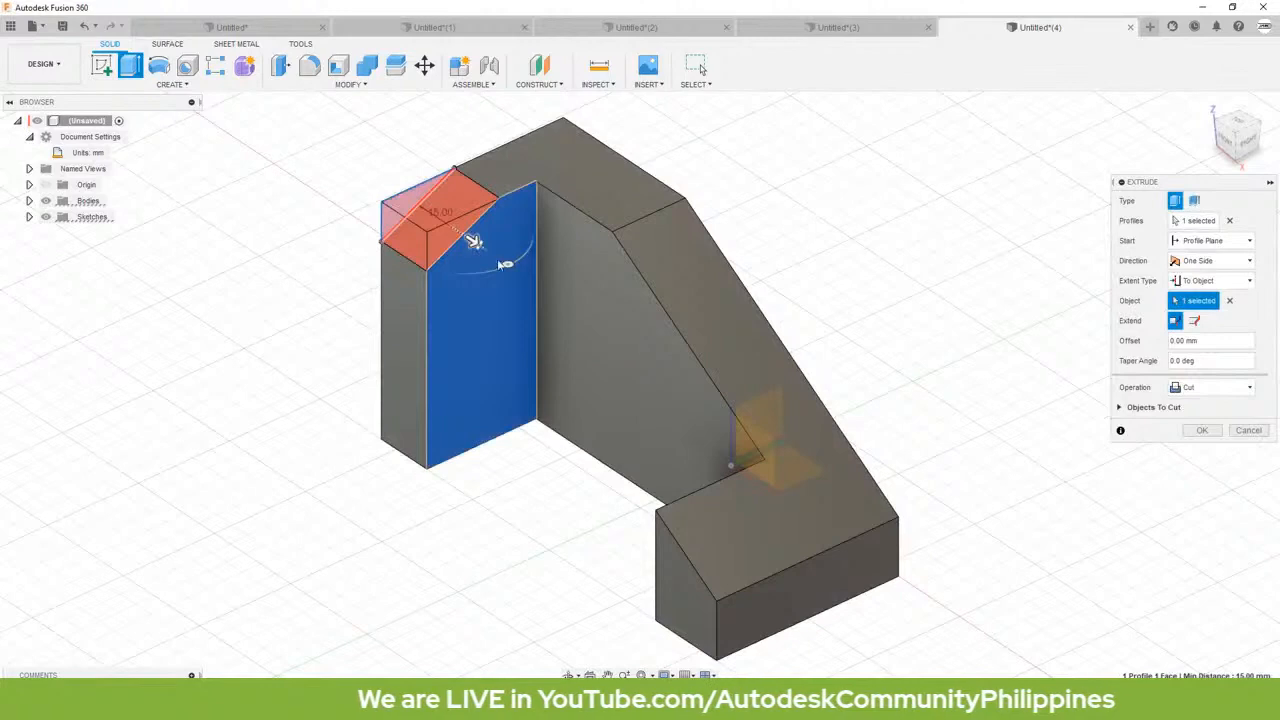
click(1203, 429)
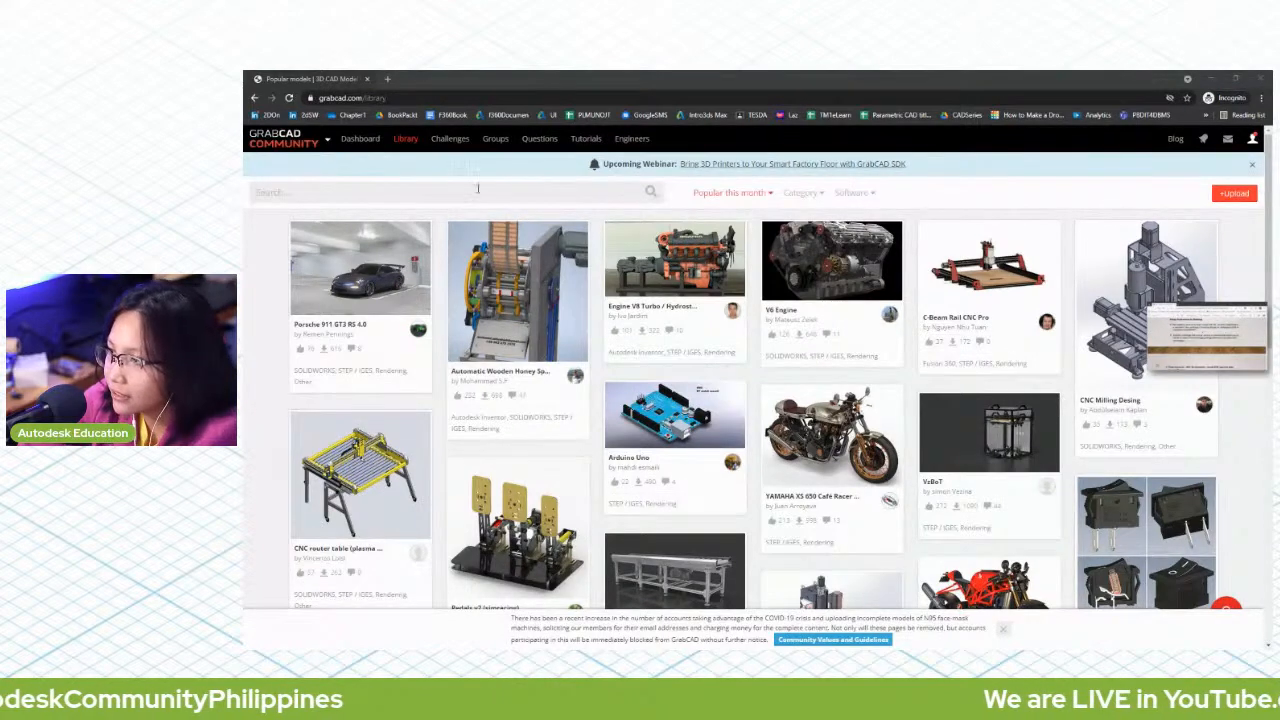
Step: Search the GrabCAD library for "pokemon step" and open the Pokeball Drawing / Poketopu Çizimi model page
click(521, 191)
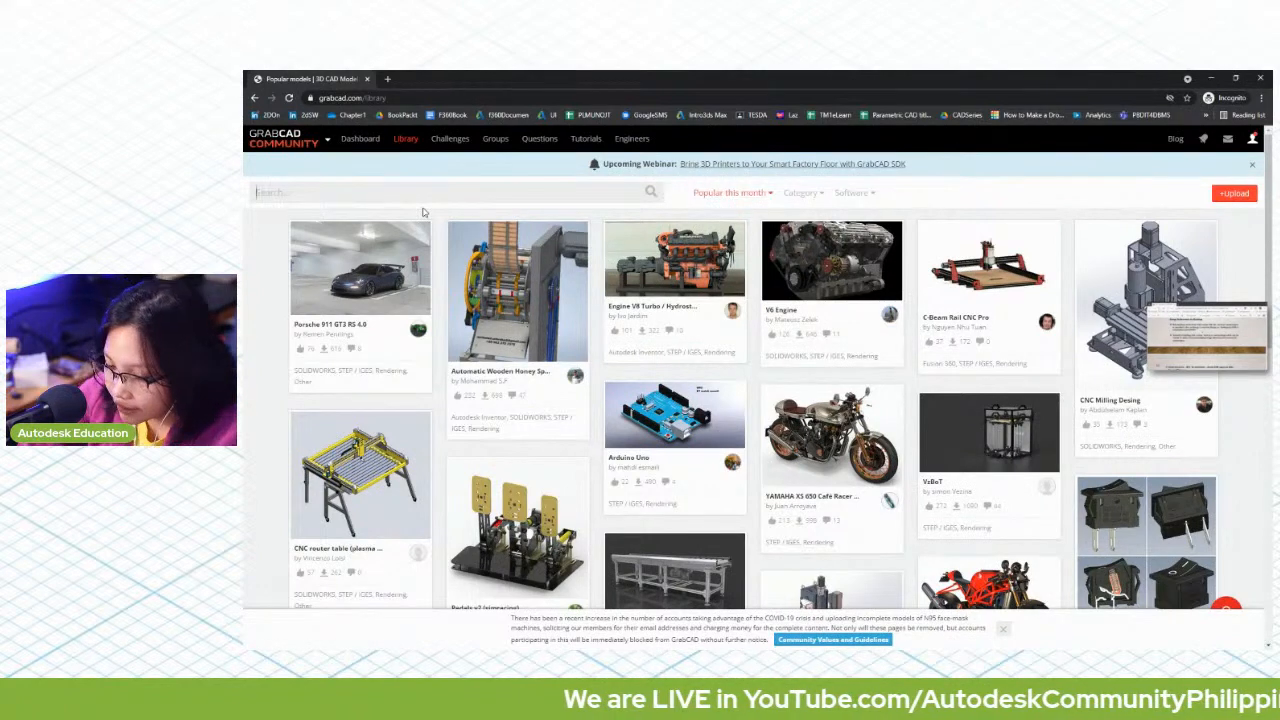
text(pokemo)
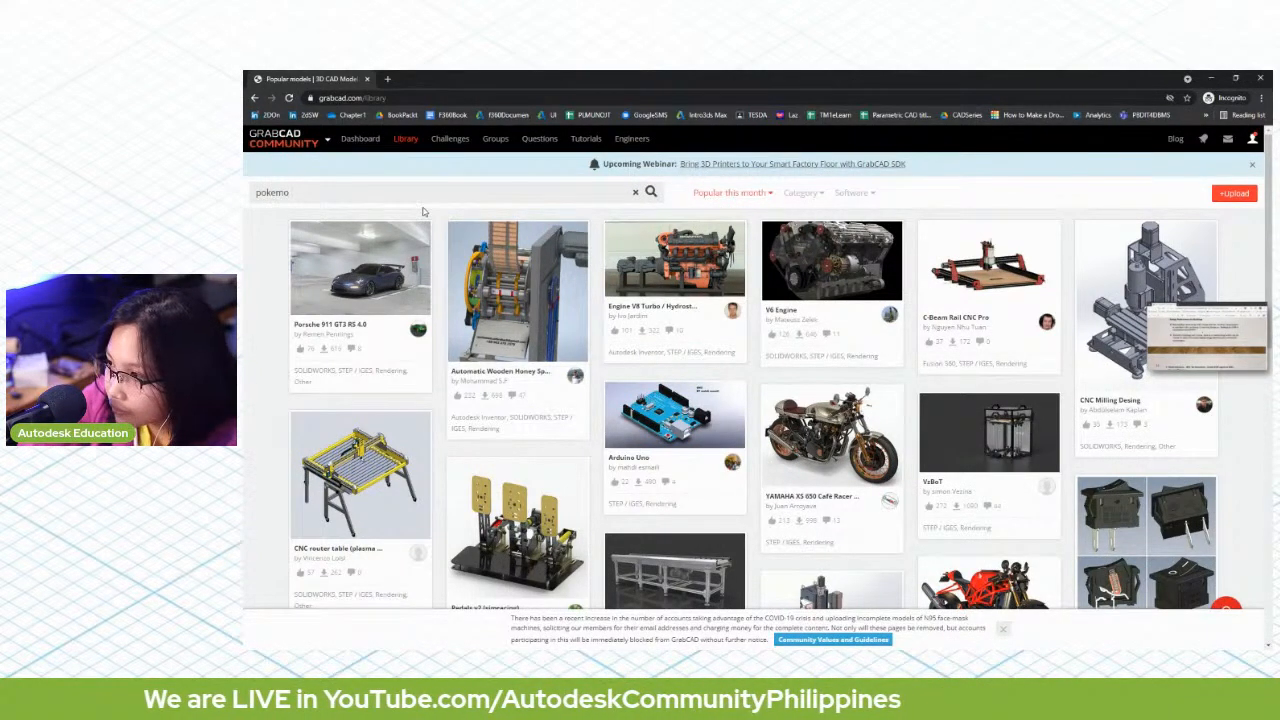
text(n step)
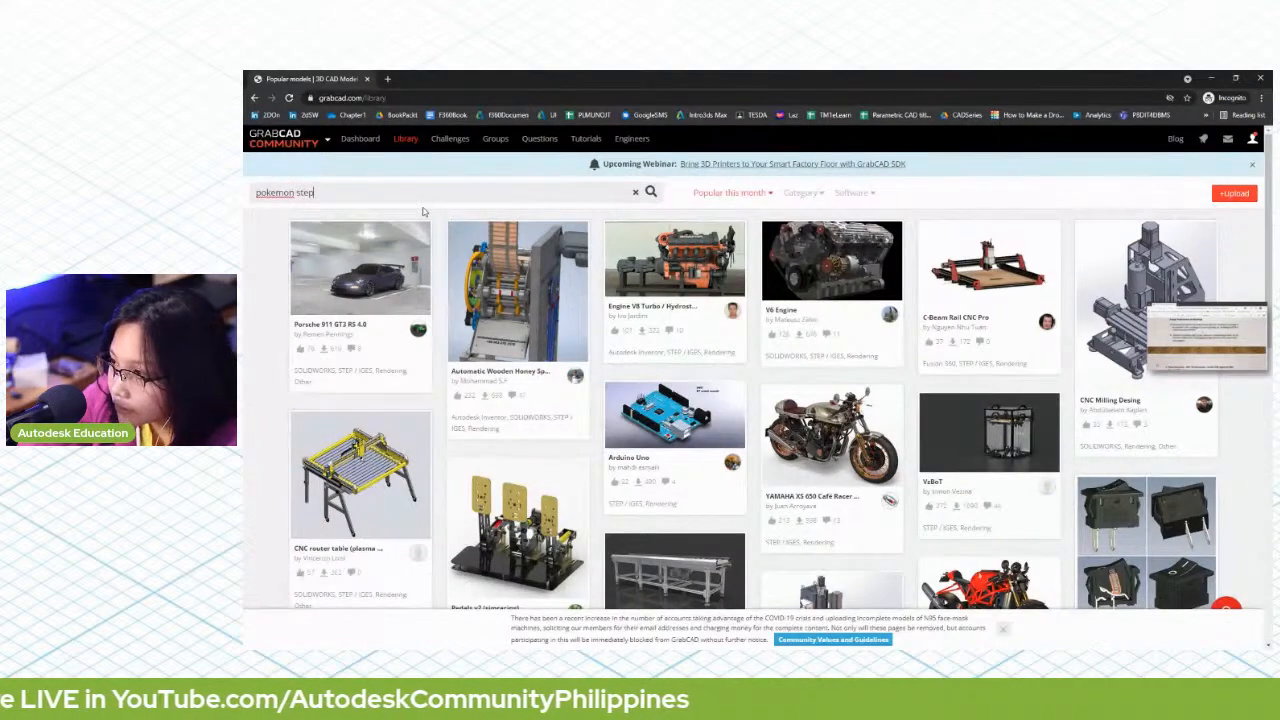
key(Return)
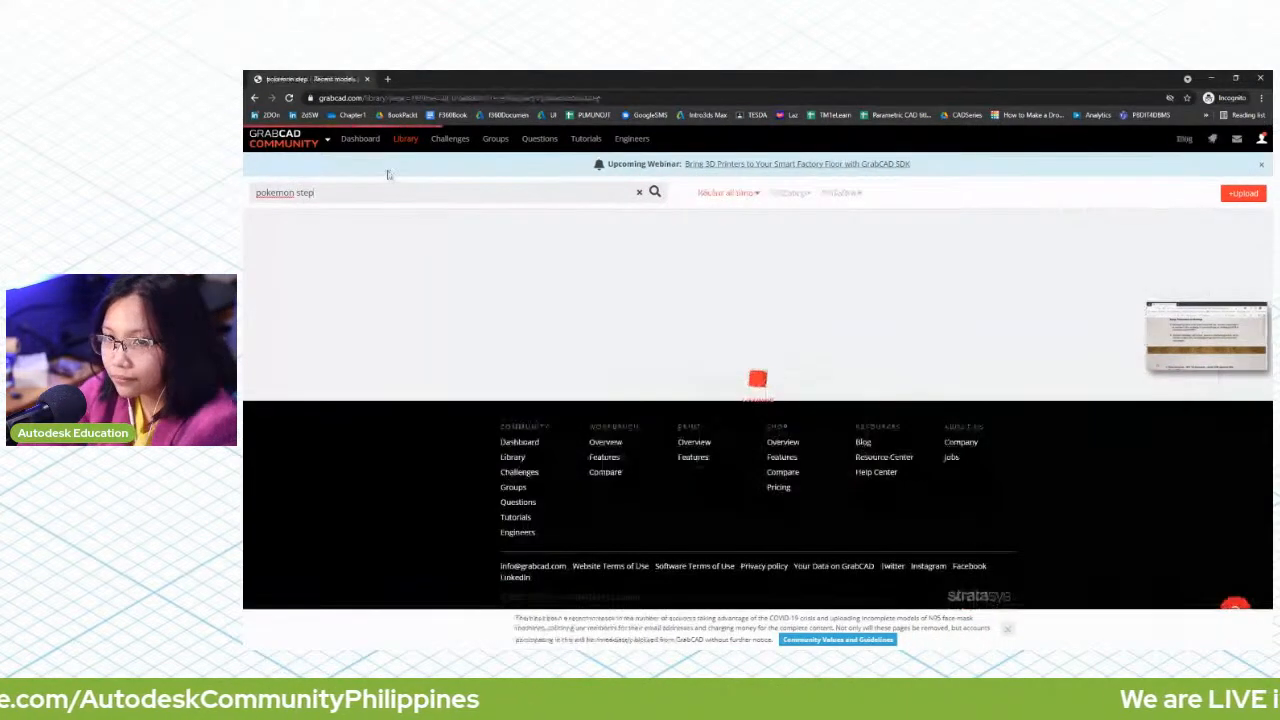
scroll(512, 415, down, 2)
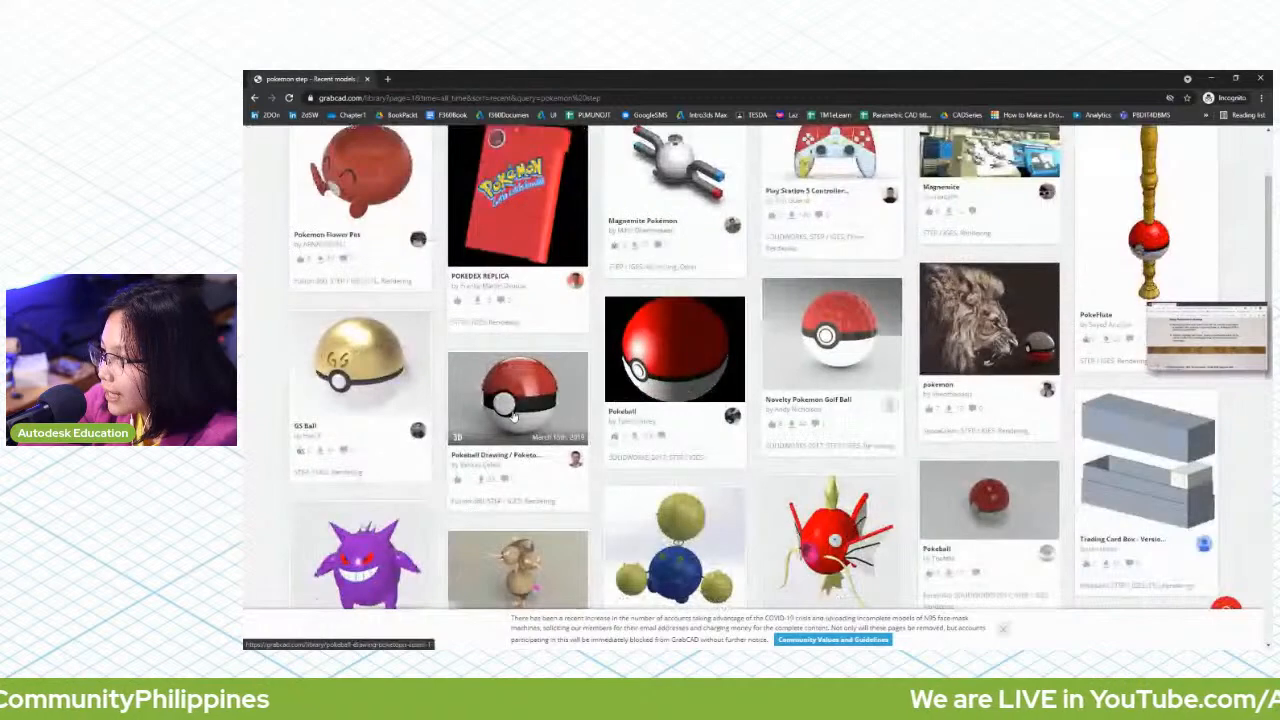
click(512, 416)
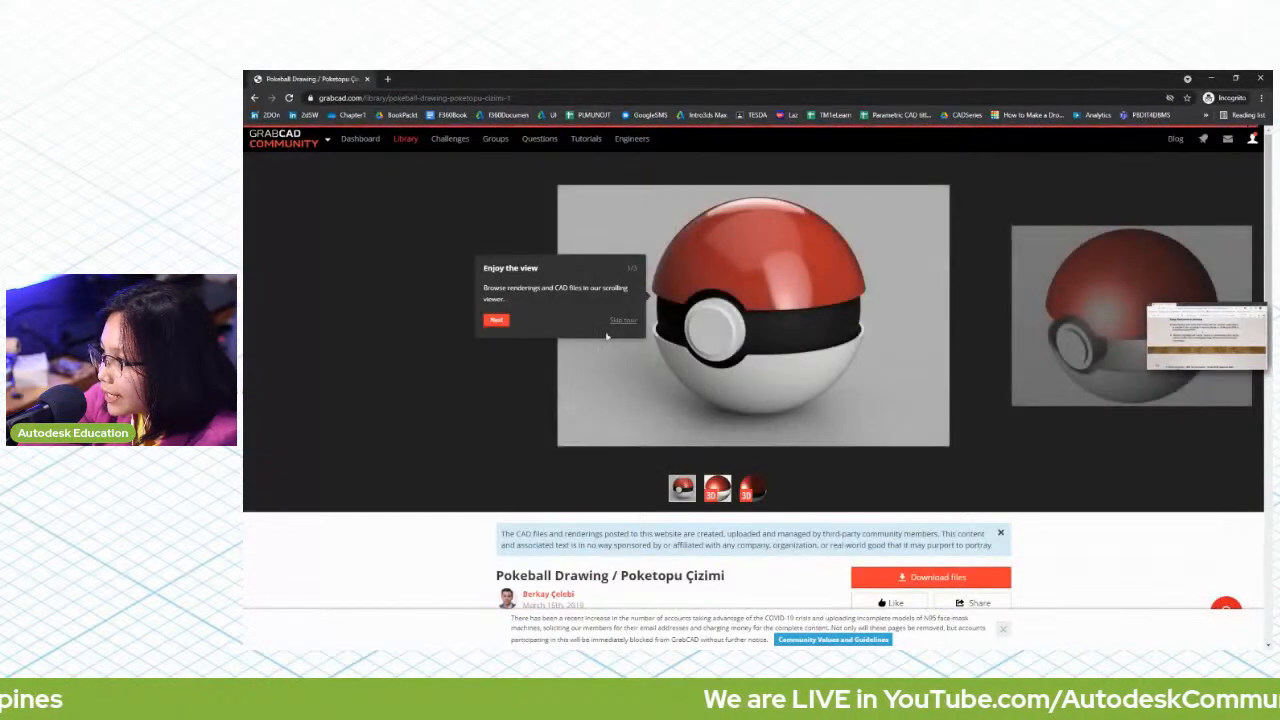
Step: Switch to Fusion 360, enter the Render workspace for the Pokeball design and open the Appearance settings
click(1211, 78)
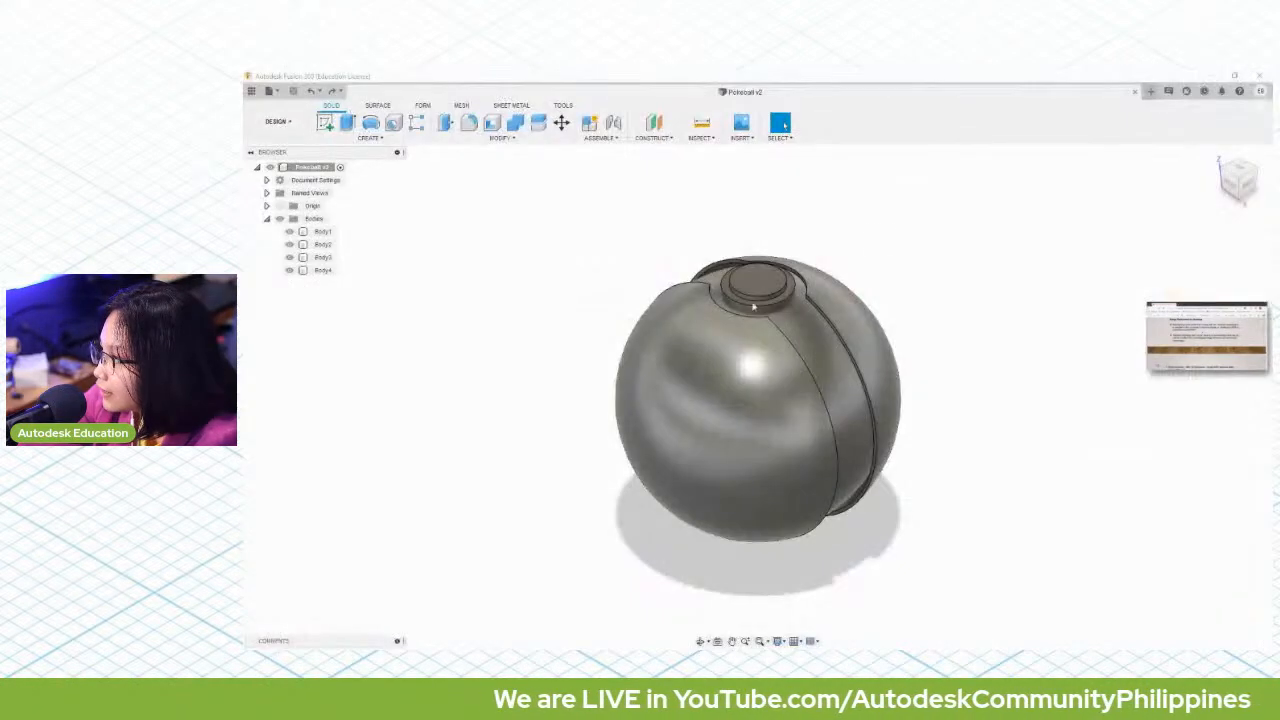
click(291, 123)
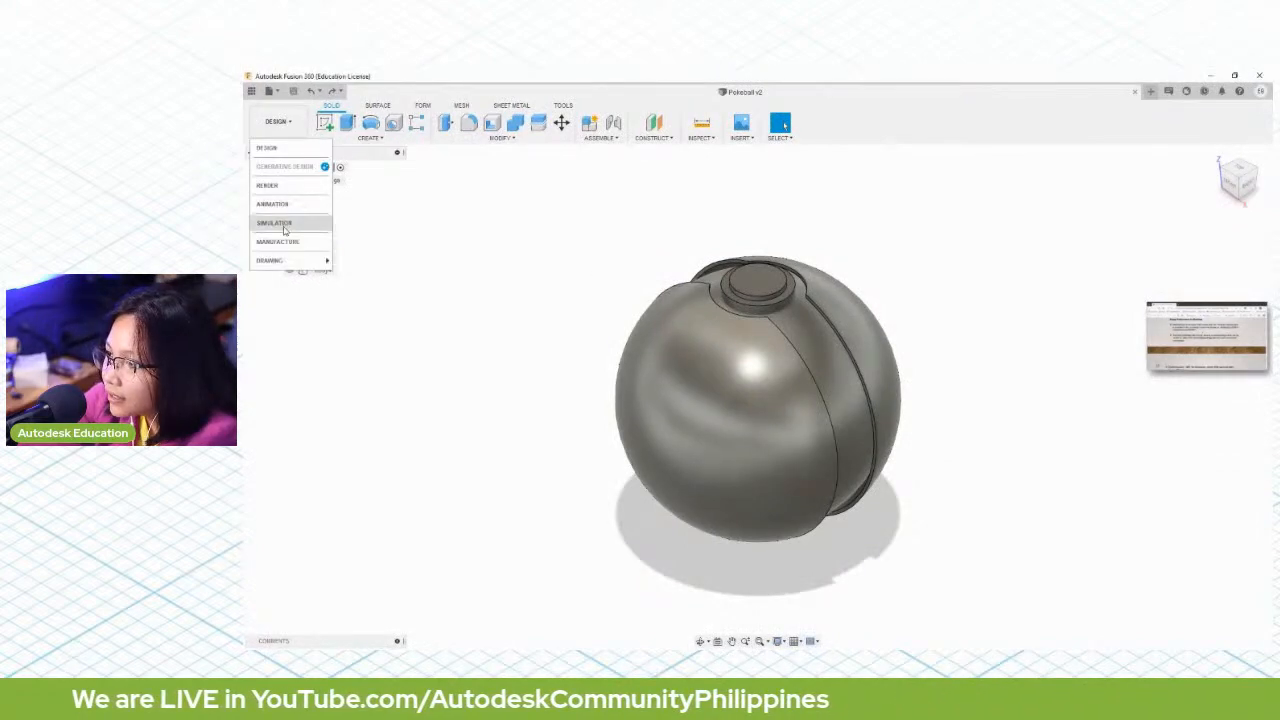
click(281, 186)
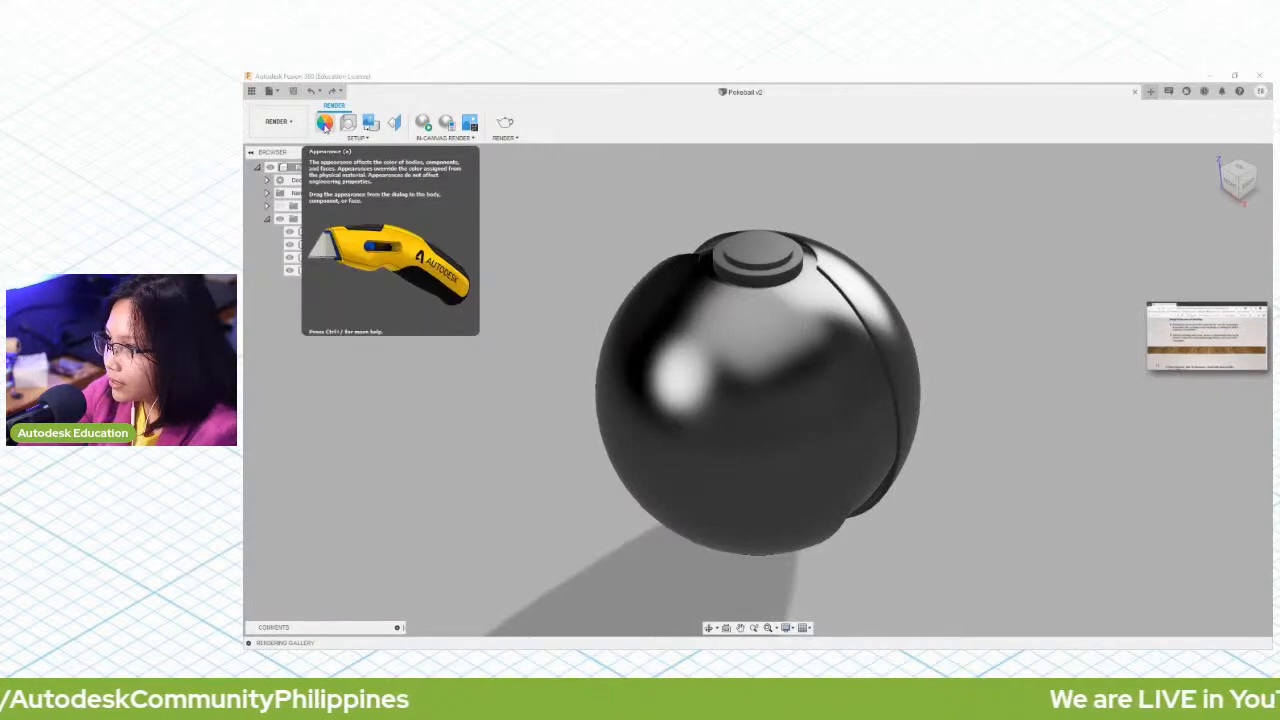
click(325, 123)
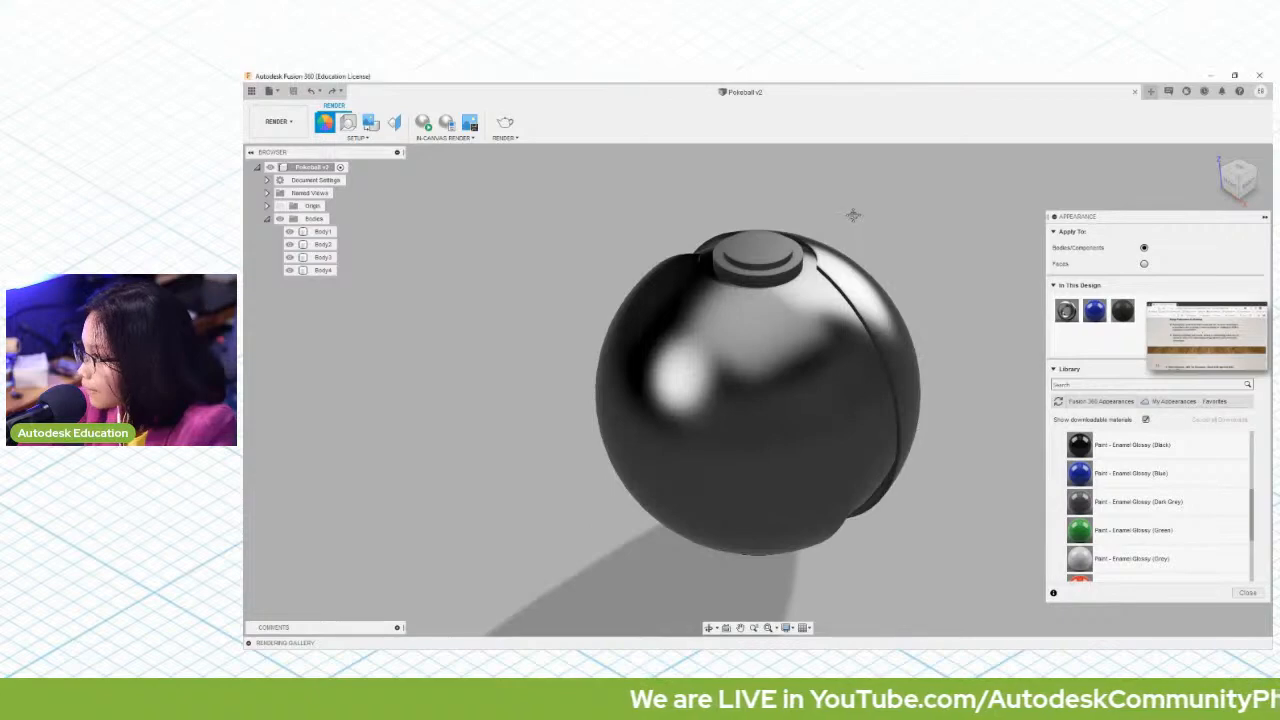
Step: Turn the ball's button toward the viewer and duplicate the design's Paint - Enamel Glossy (Blue) appearance
middle_drag(851, 209, 860, 242)
shift+middle_drag(860, 241, 885, 287)
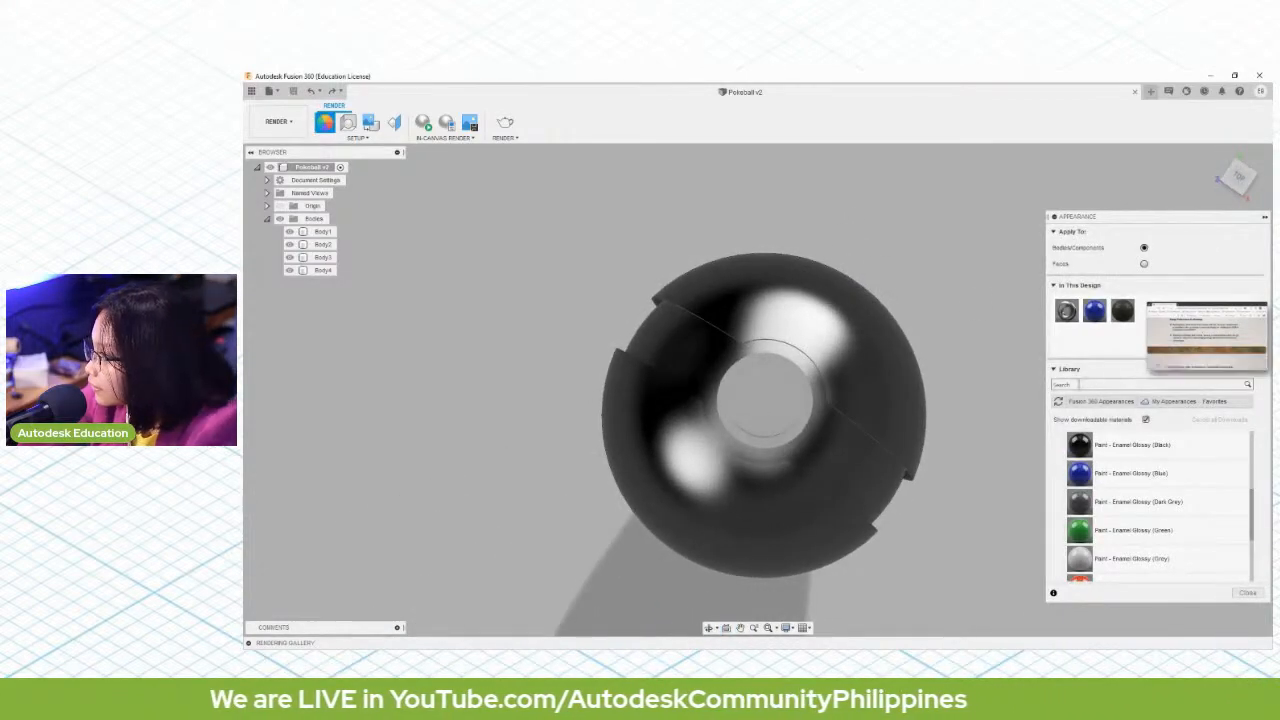
click(1091, 343)
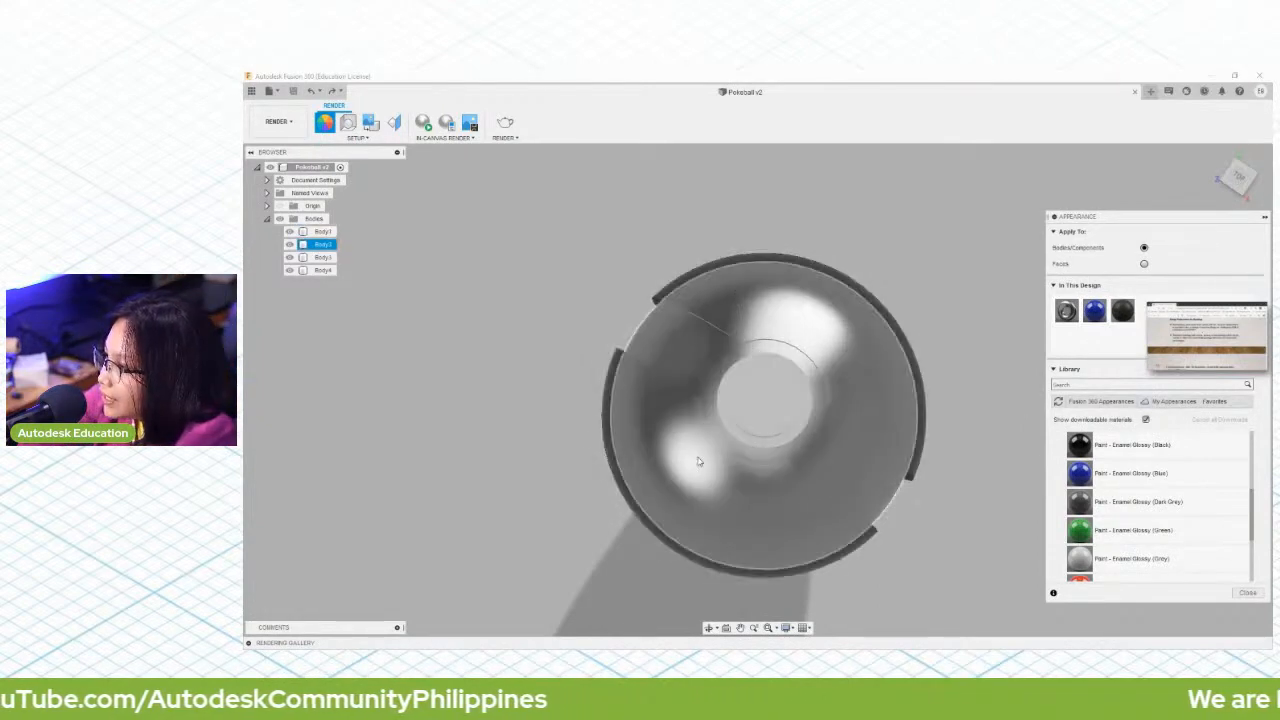
click(642, 494)
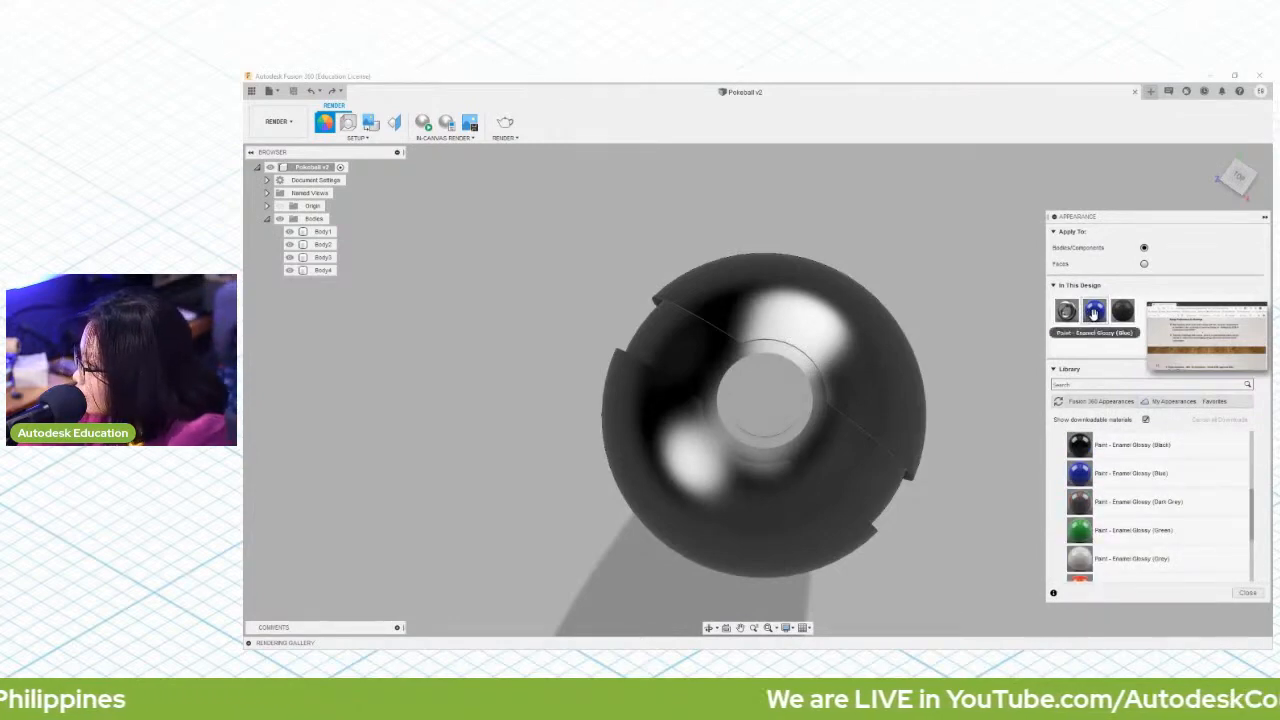
right_click(1095, 313)
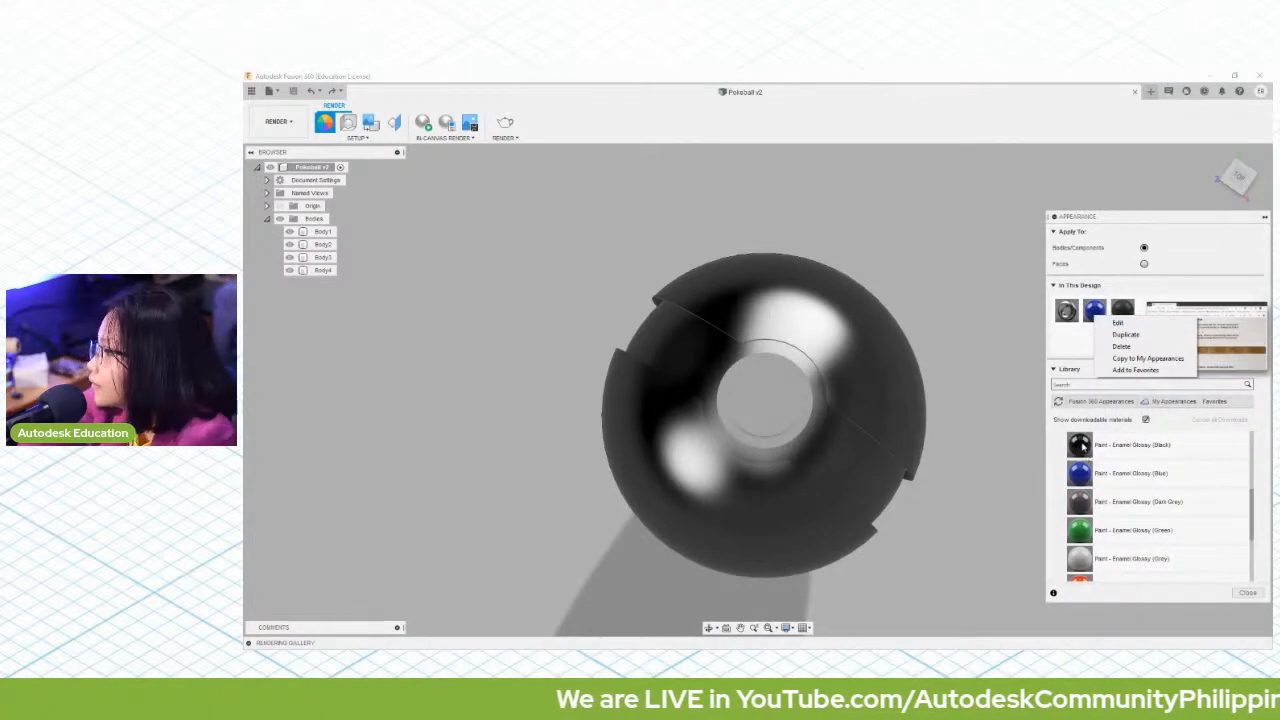
click(1126, 334)
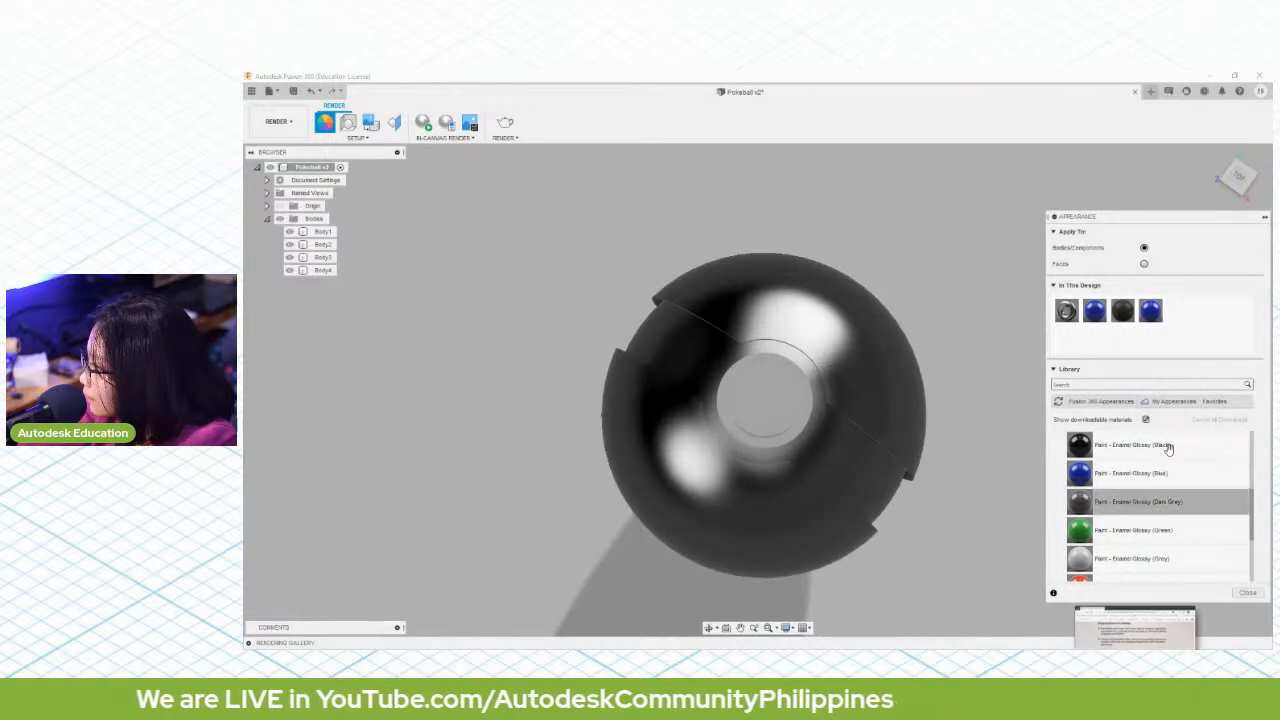
Step: Edit the duplicated blue enamel appearance and change its colour to bright red
right_click(1156, 315)
click(1172, 324)
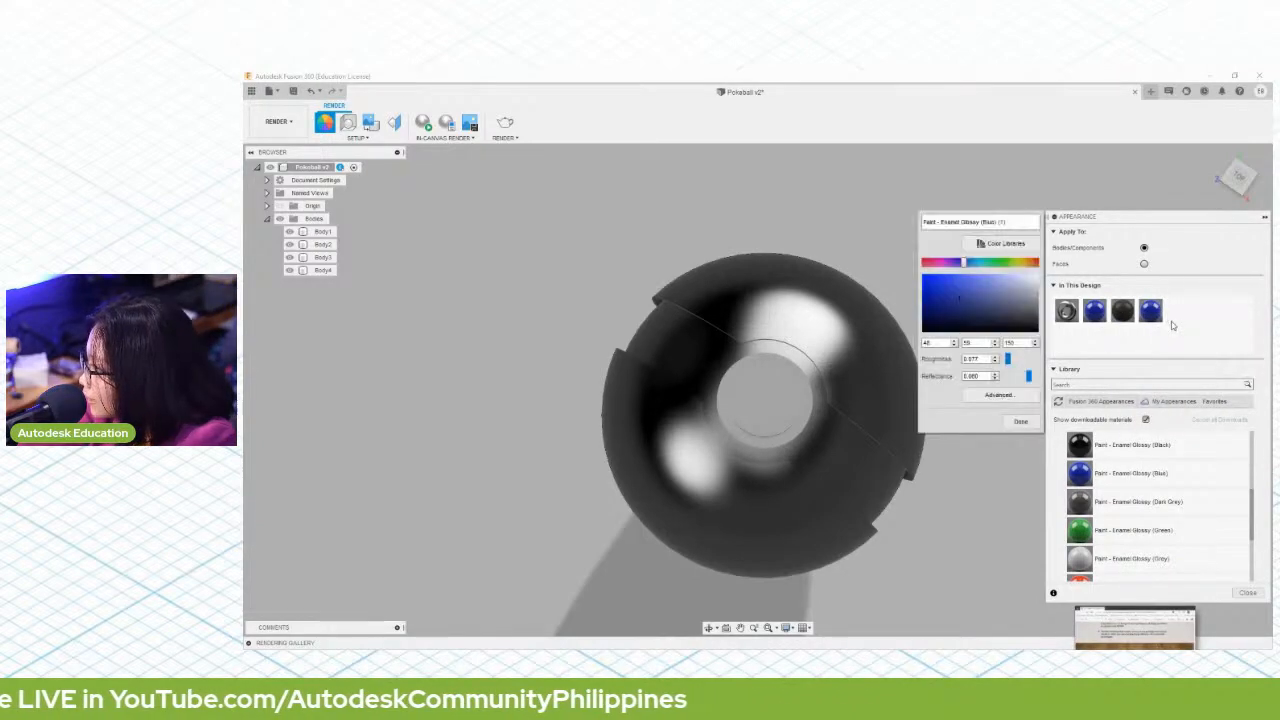
drag(966, 262, 1057, 265)
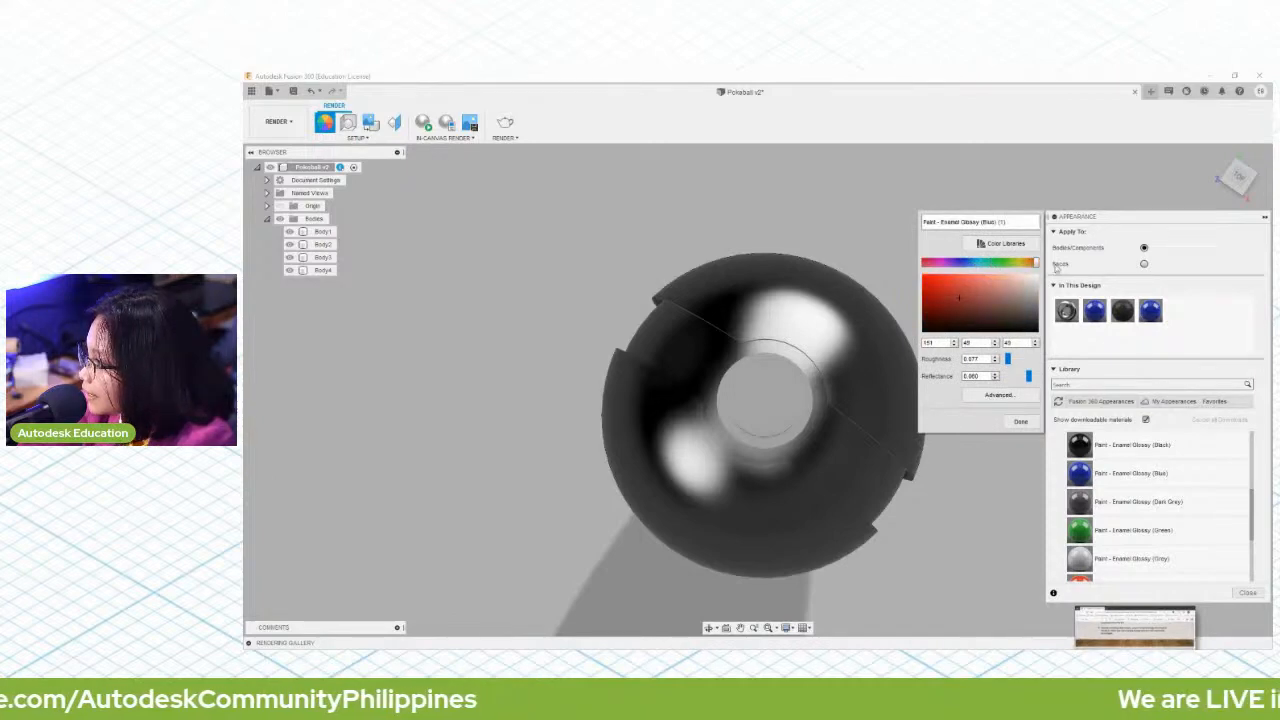
mouse_move(939, 288)
mouse_down()
mouse_move(914, 274)
mouse_move(930, 283)
mouse_up()
click(1020, 421)
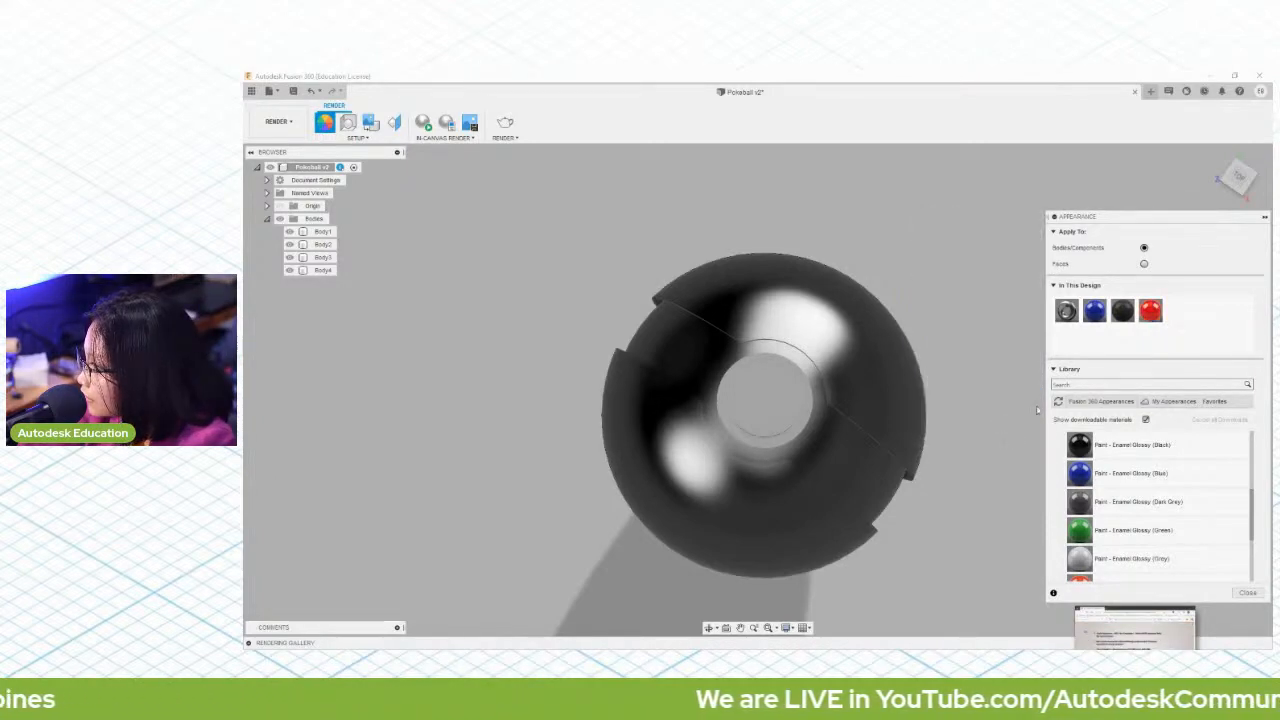
Step: Apply the red enamel appearance to the ball's upper and lower outer shell bodies
drag(1150, 311, 826, 348)
drag(1150, 311, 752, 529)
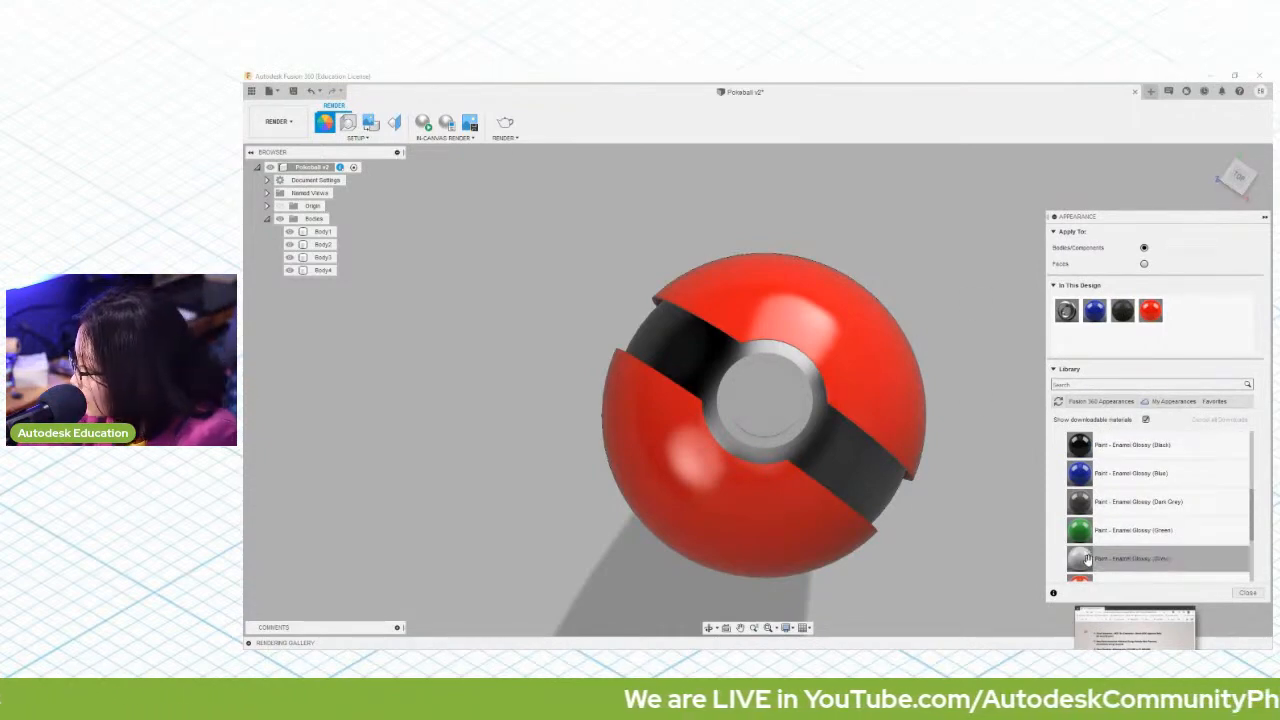
Step: Apply Paint - Enamel Glossy (Grey) to the lower shell, and replace it with Paint - Enamel Glossy (White)
drag(1087, 558, 718, 492)
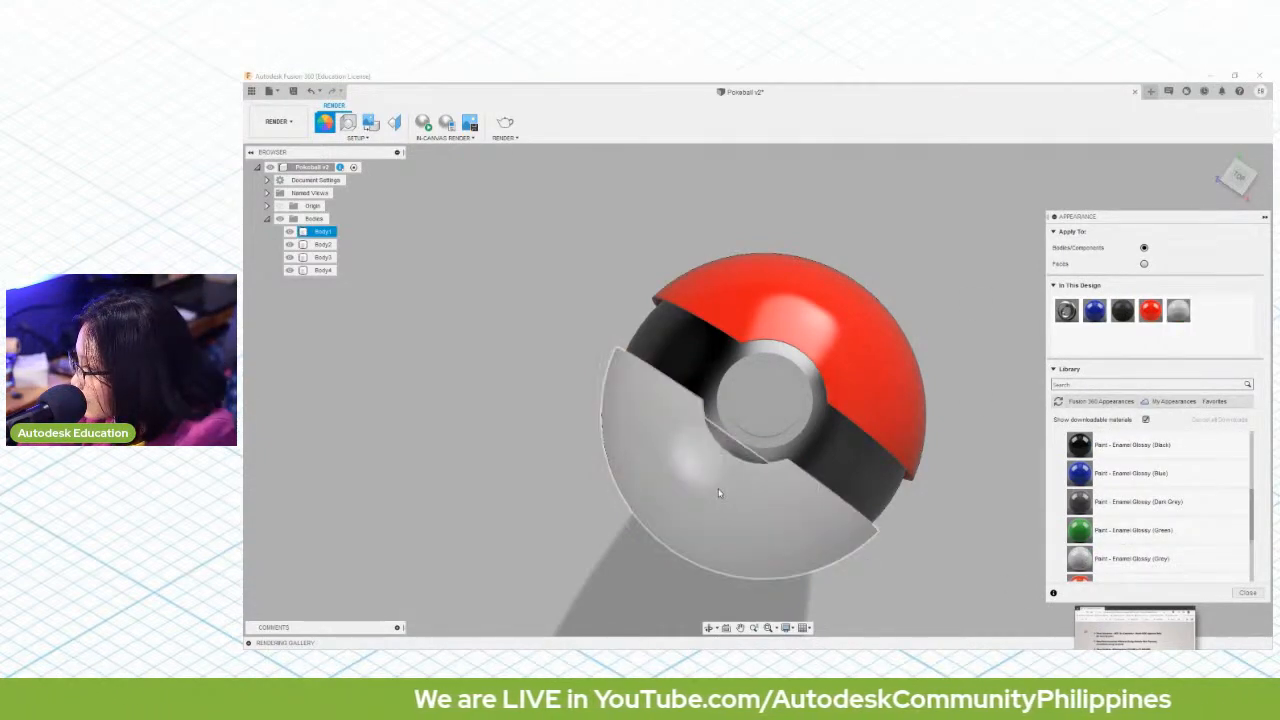
scroll(1180, 446, down, 3)
drag(1092, 447, 1013, 398)
Step: Apply the Paint - Enamel Glossy (White) appearance to the ball's round centre button
scroll(1110, 486, up, 10)
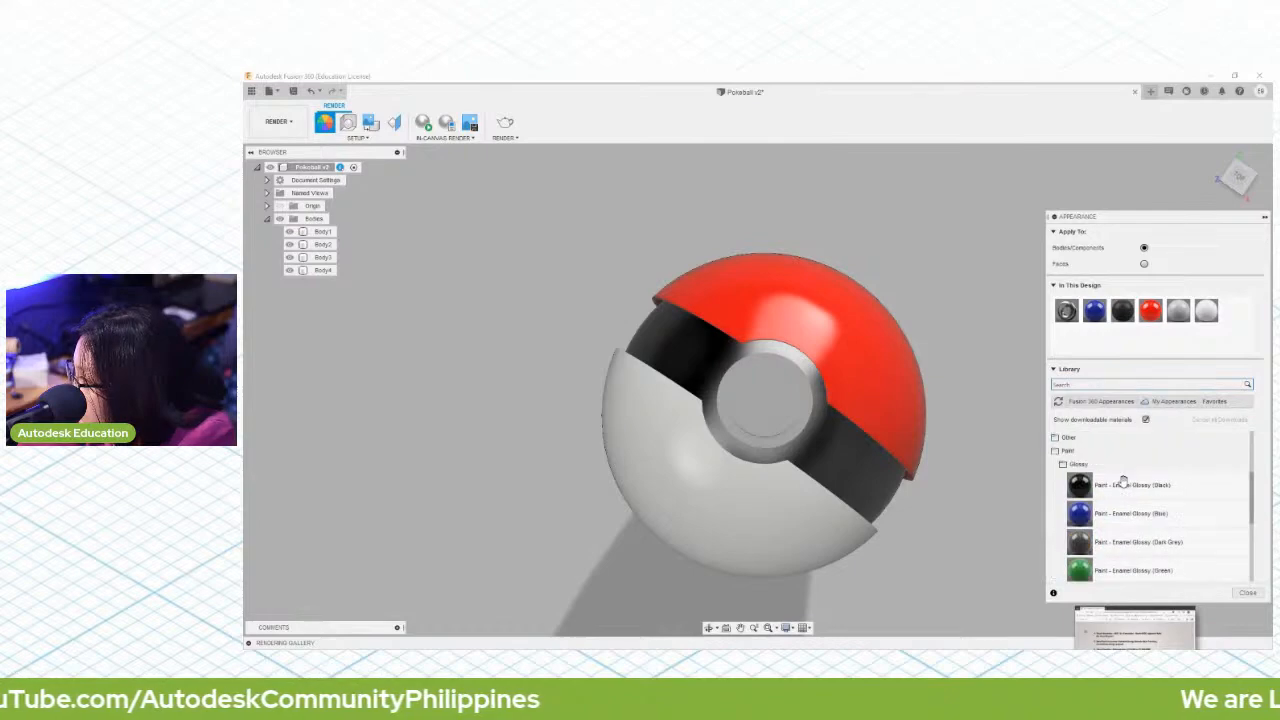
scroll(1076, 484, down, 3)
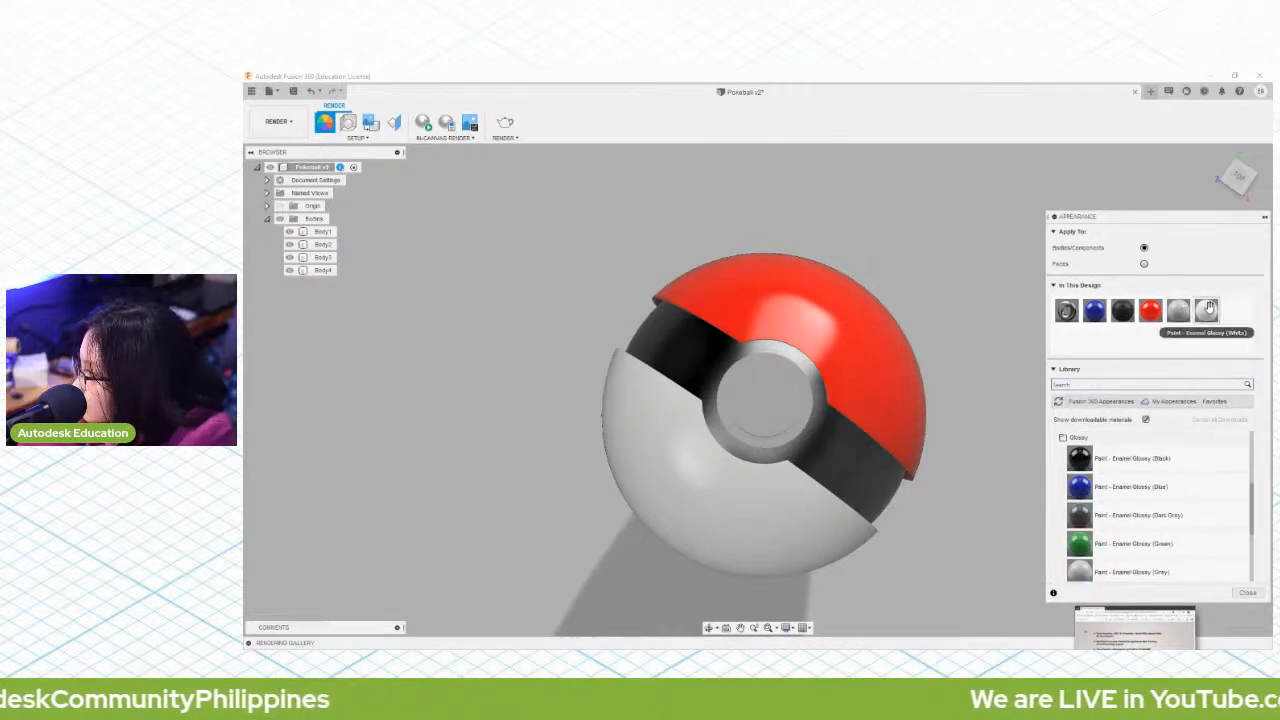
drag(1208, 309, 765, 405)
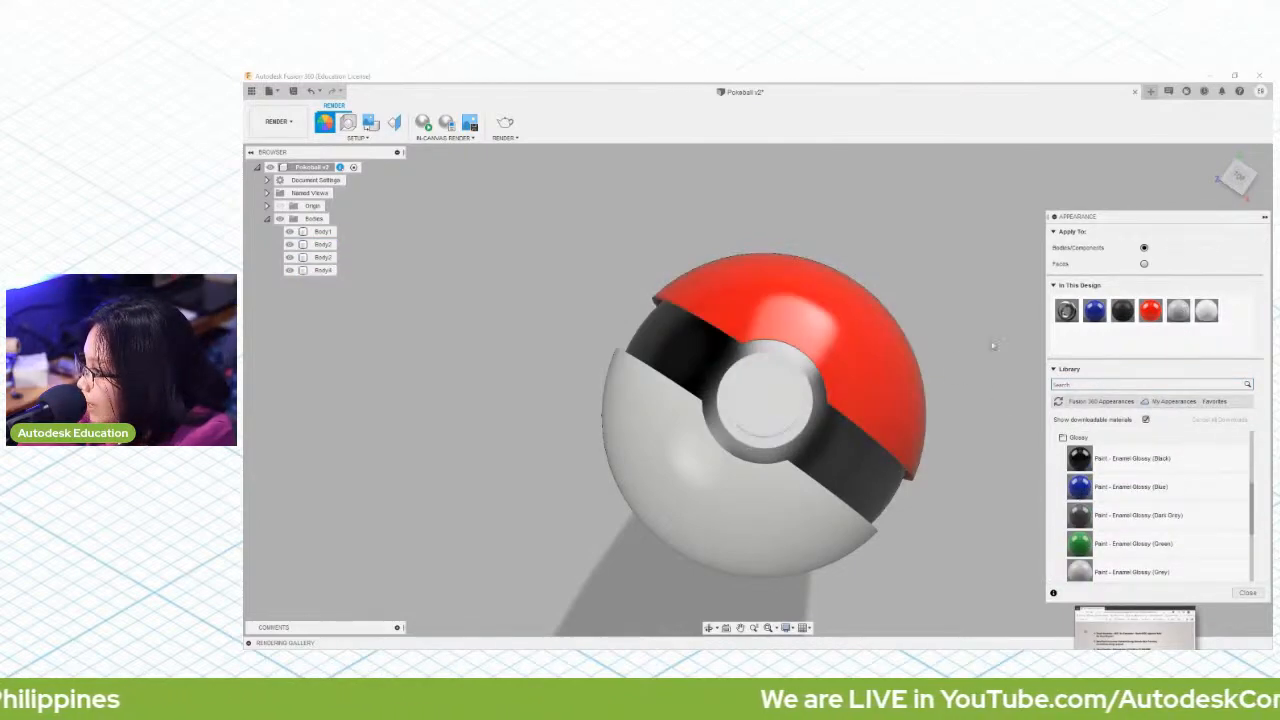
Step: Collapse the Appearance settings, run an in-canvas render of the ball and pause it at Excellent quality
click(1264, 216)
scroll(834, 447, down, 1)
scroll(834, 447, up, 1)
middle_drag(965, 380, 960, 352)
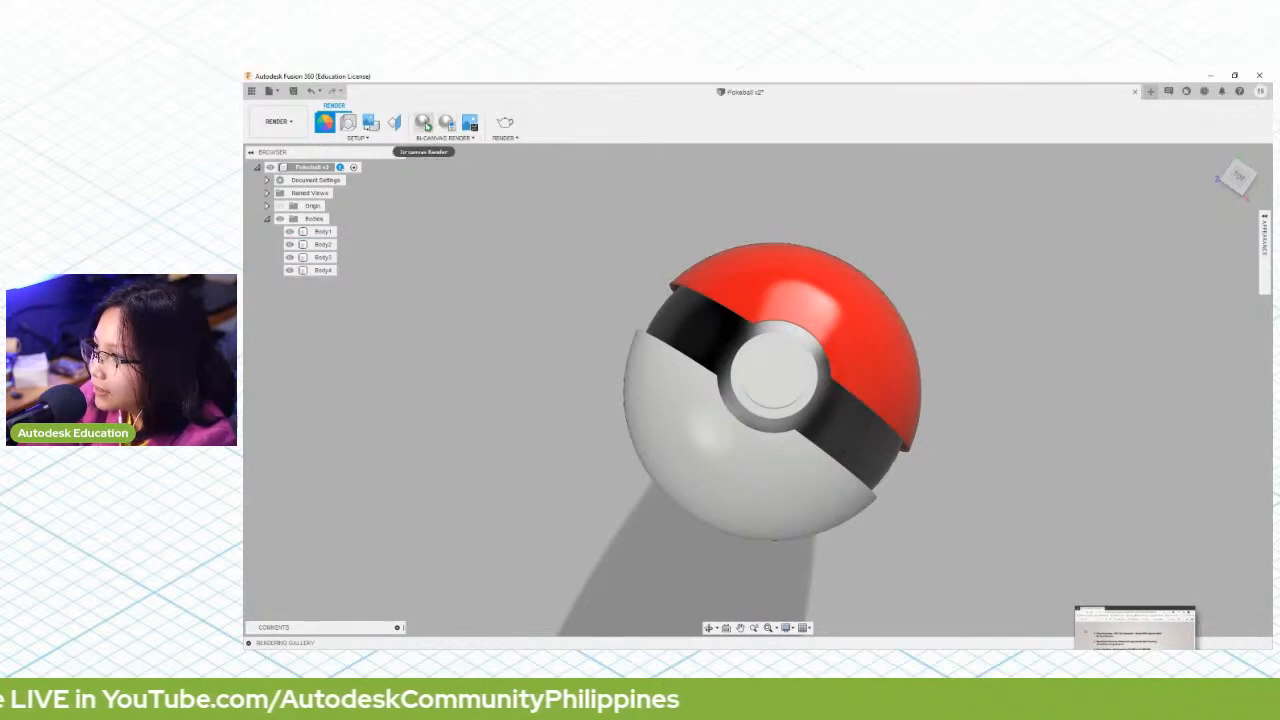
click(424, 123)
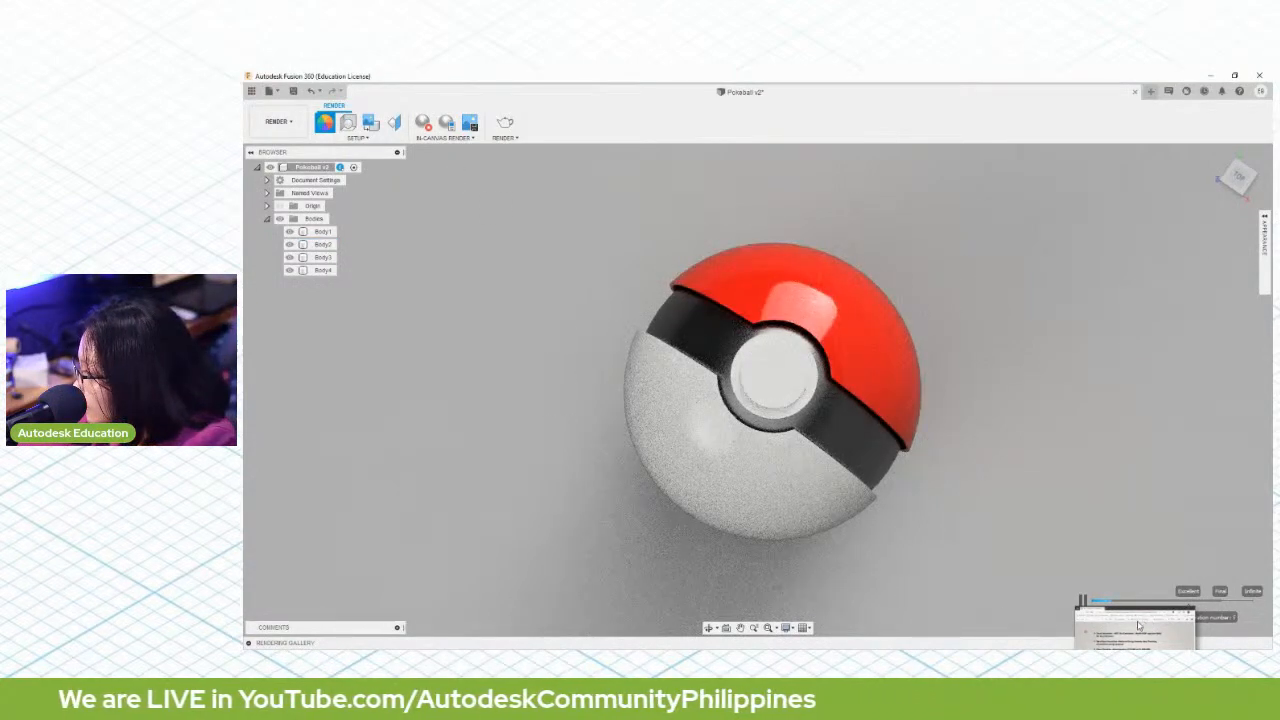
click(846, 383)
click(1045, 343)
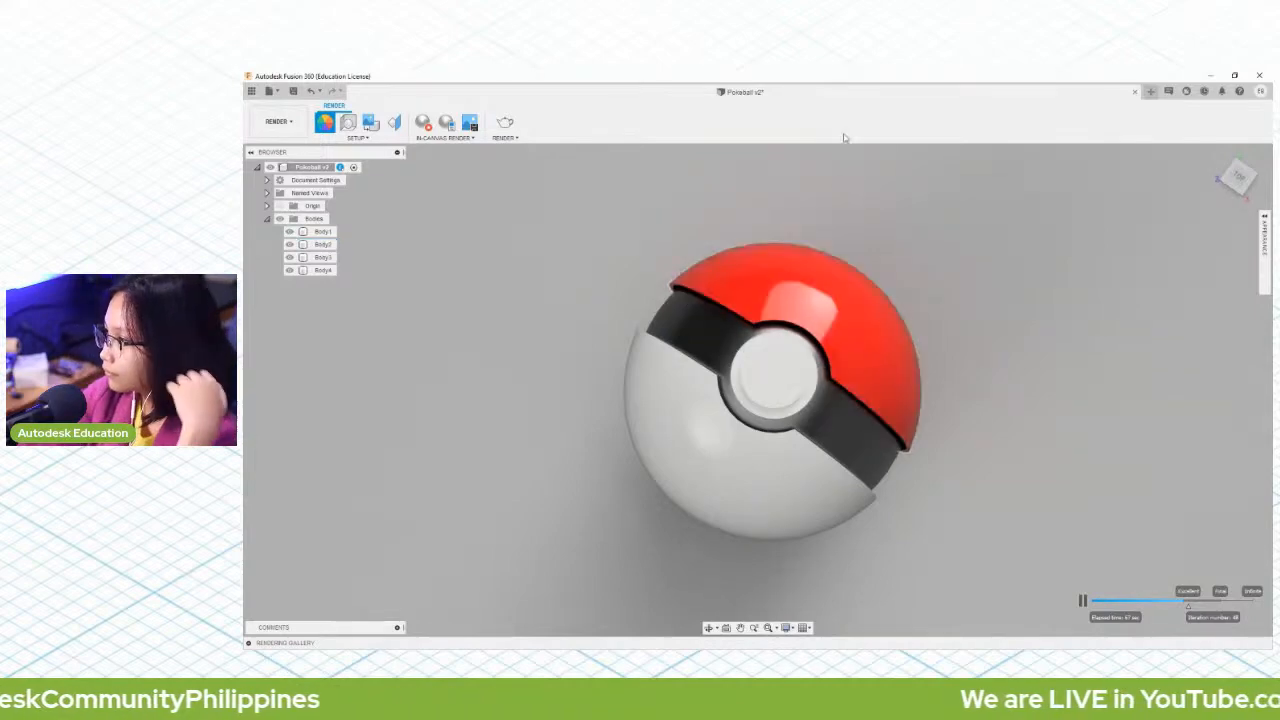
click(742, 462)
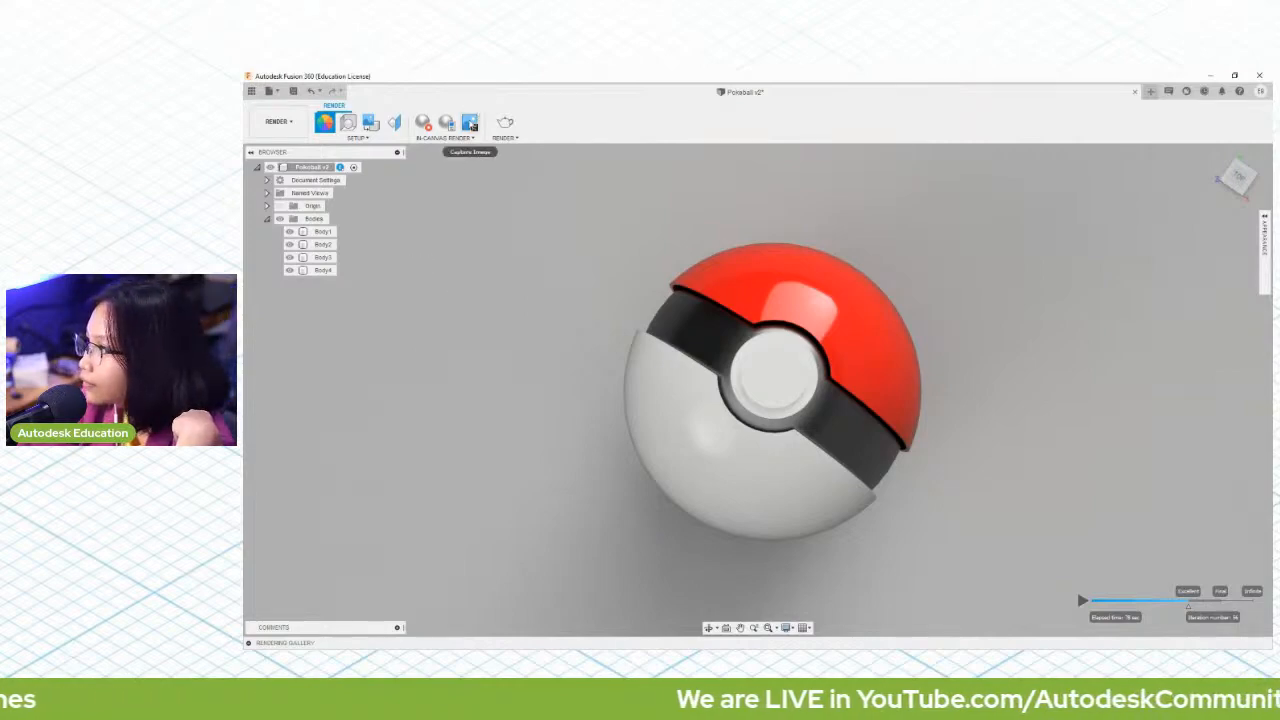
Step: Capture the paused in-canvas render of the ball as an image
click(472, 124)
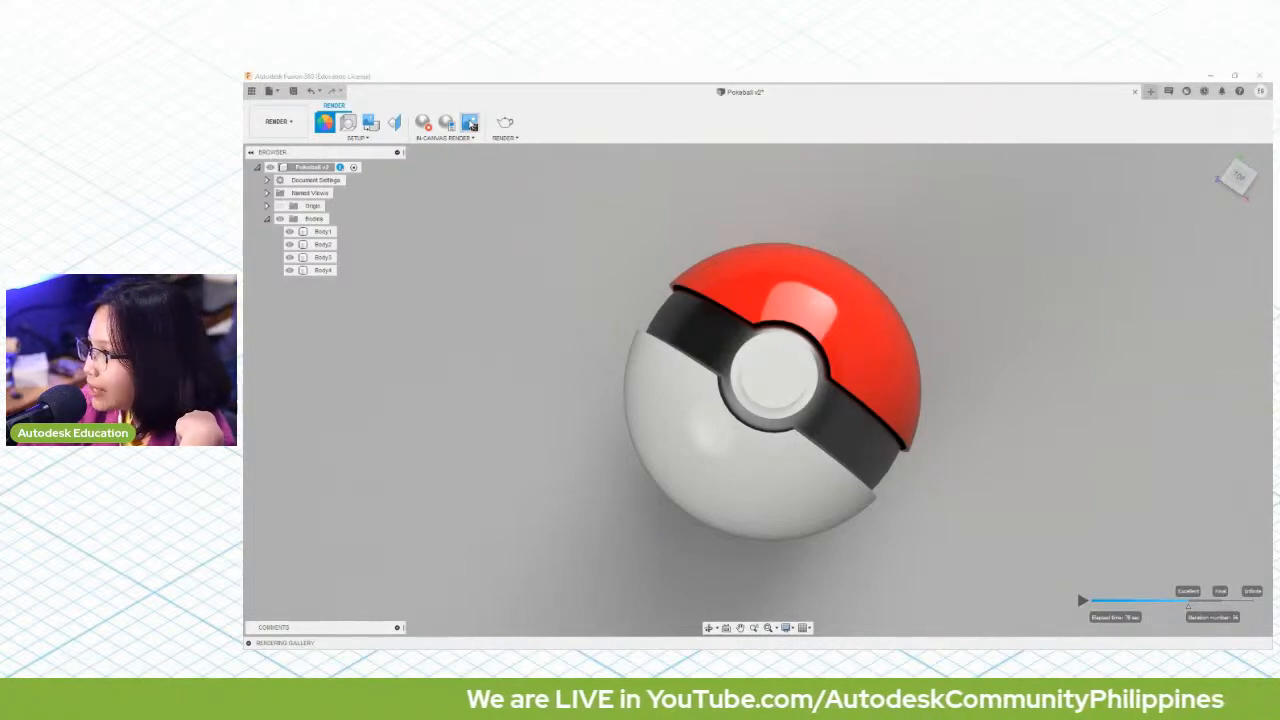
click(865, 432)
click(644, 209)
click(672, 248)
click(925, 365)
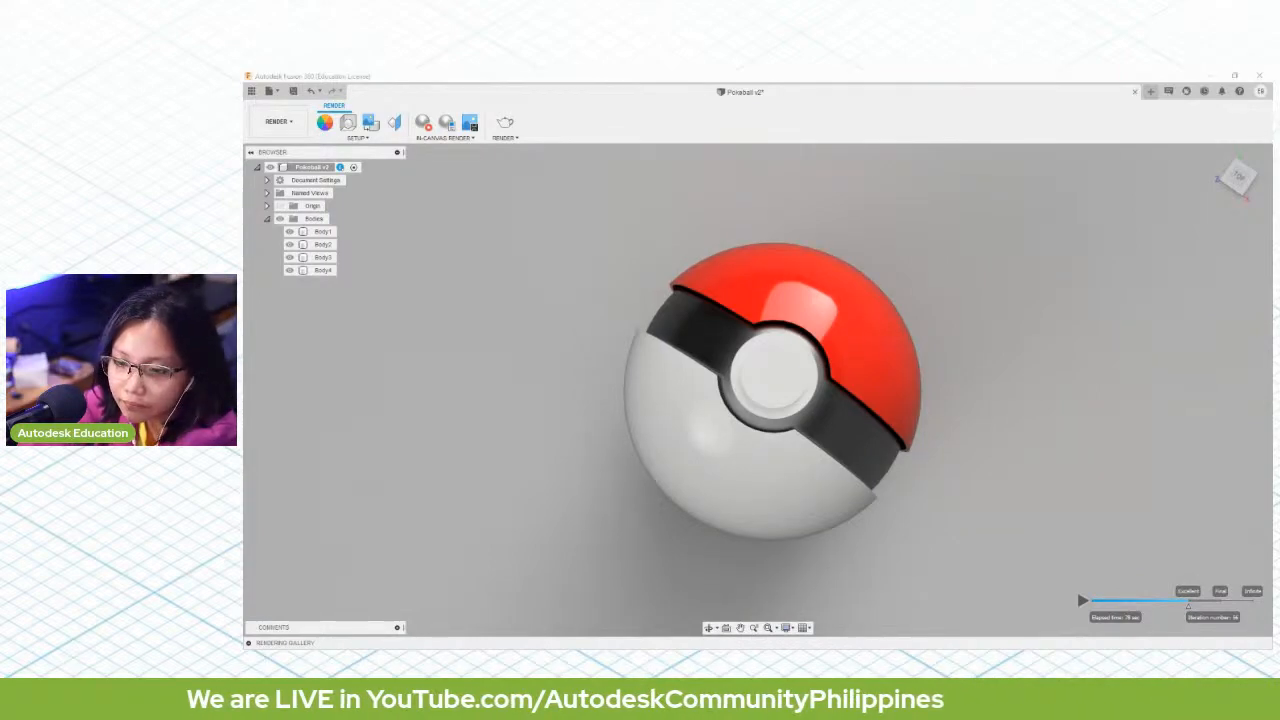
click(275, 126)
click(277, 123)
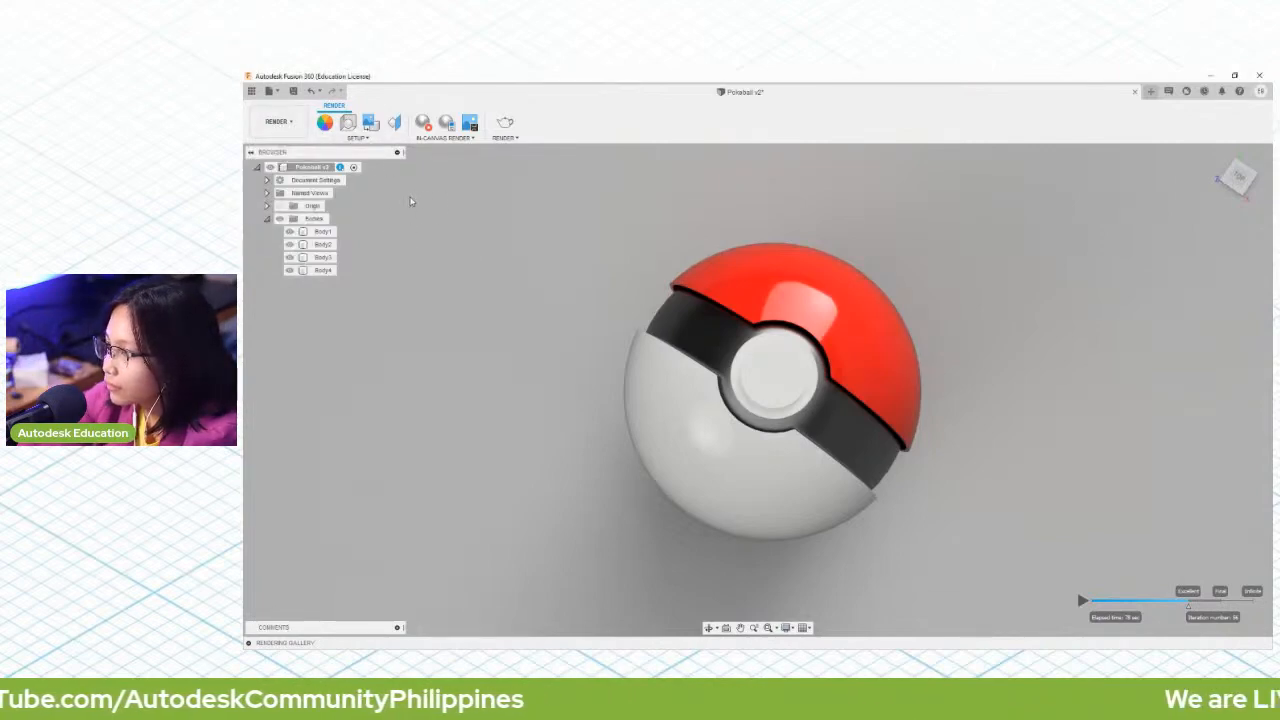